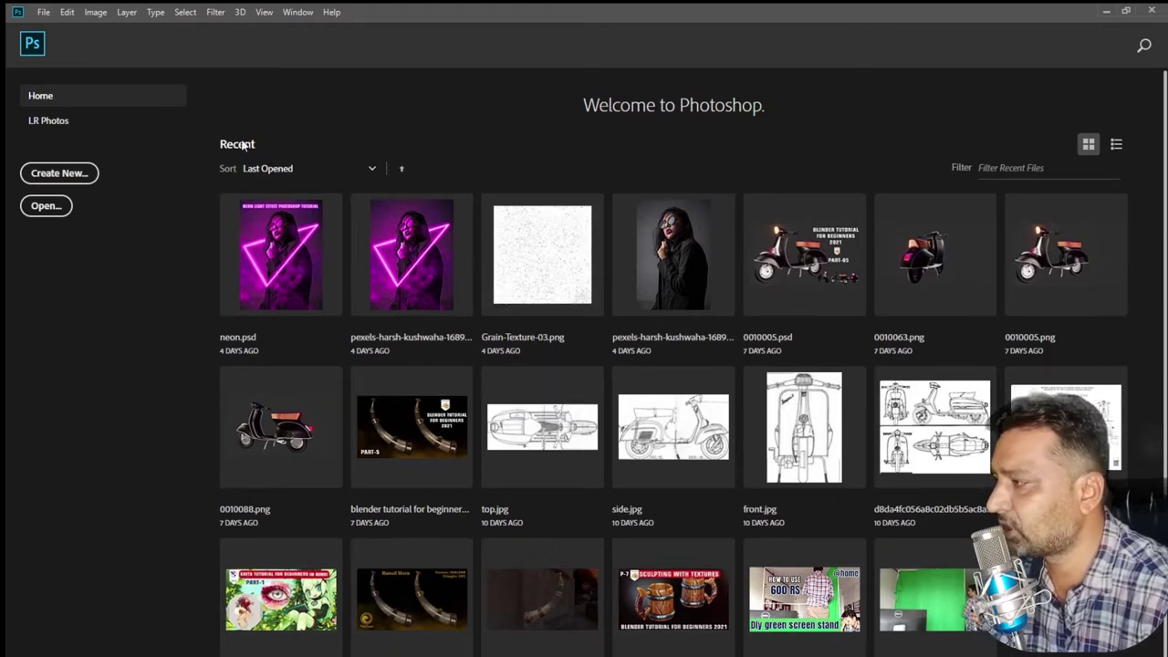
# - Sort the recent files by kind, name, last opened date and size
pyautogui.click(274, 169)
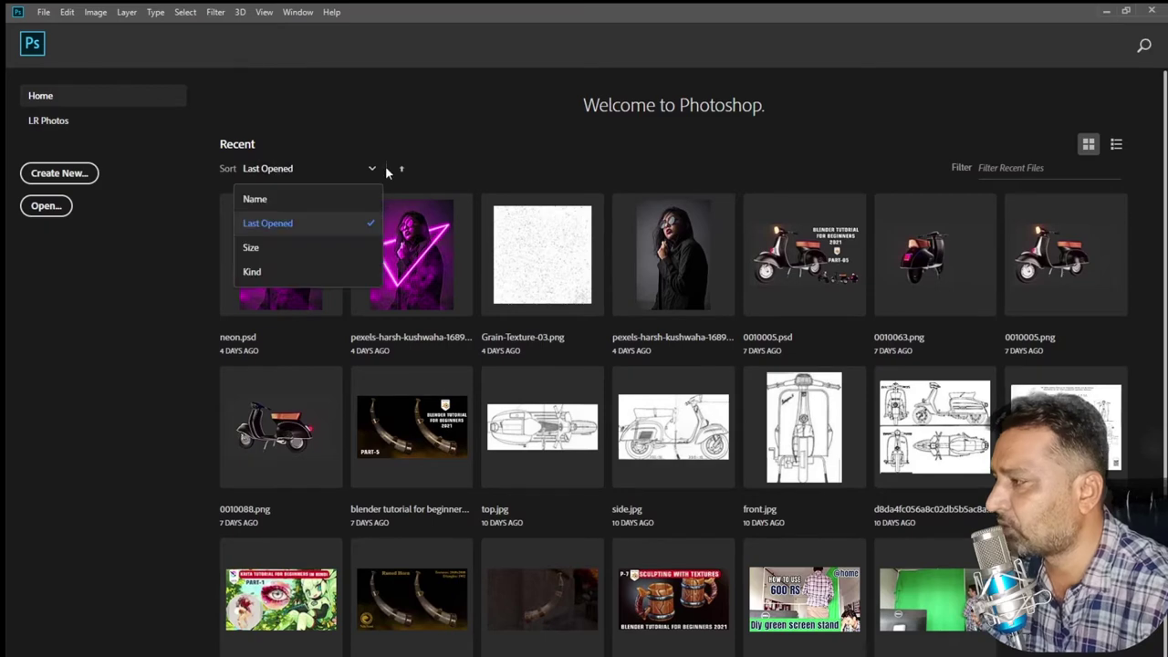
pyautogui.click(302, 272)
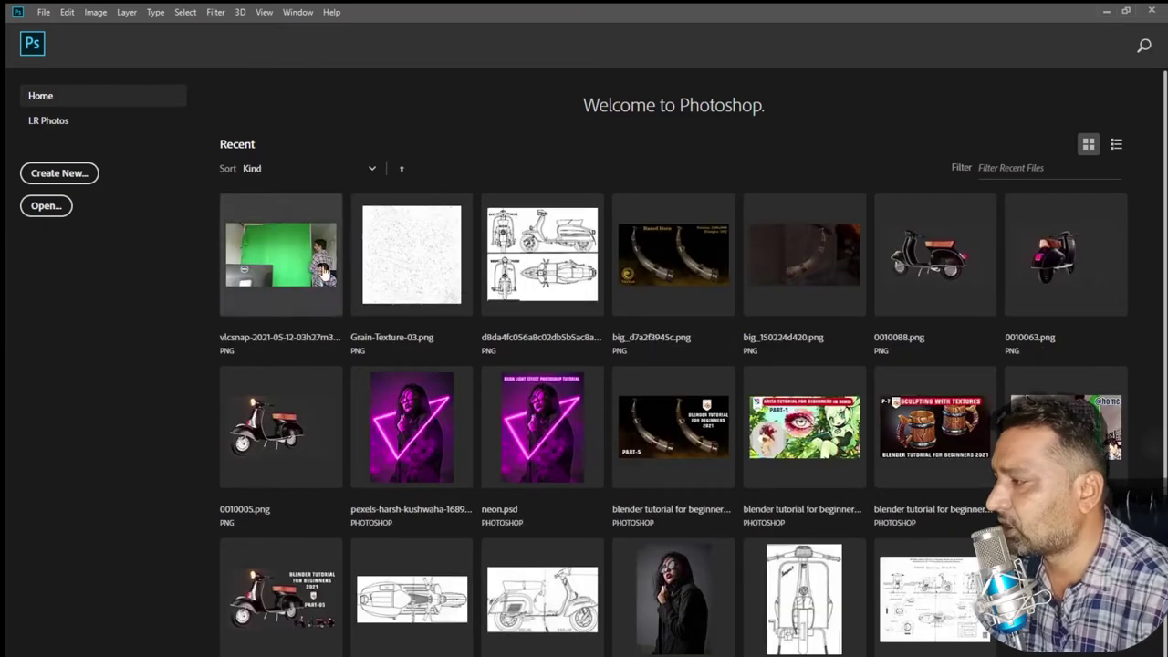
pyautogui.click(371, 170)
pyautogui.click(332, 199)
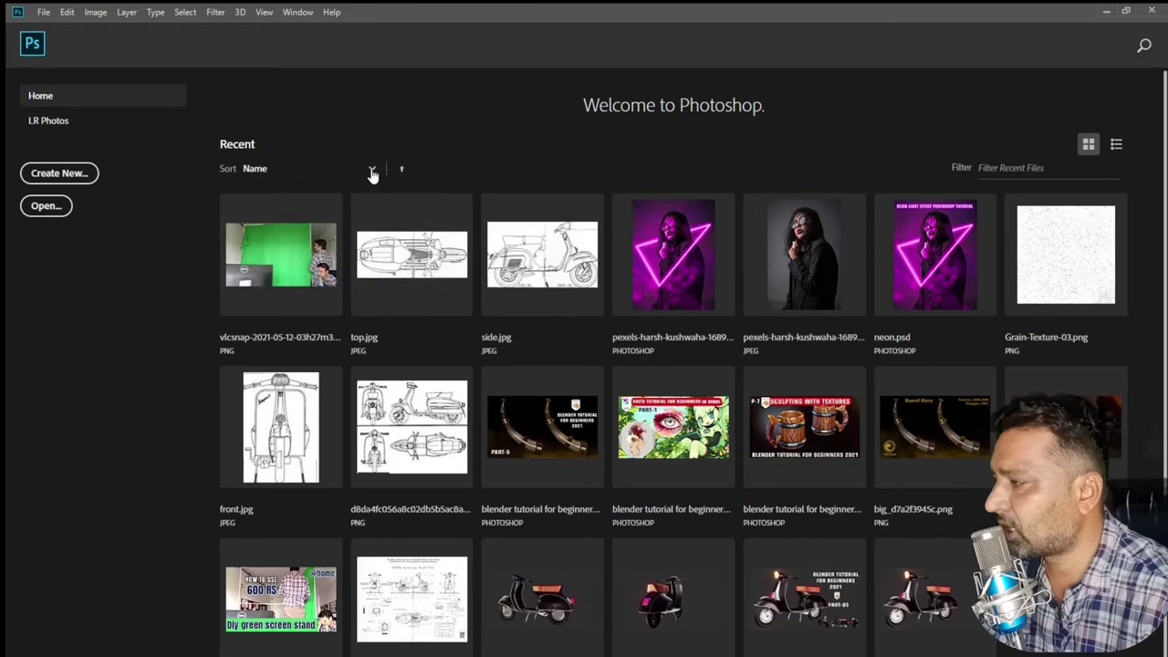
pyautogui.click(370, 170)
pyautogui.click(318, 226)
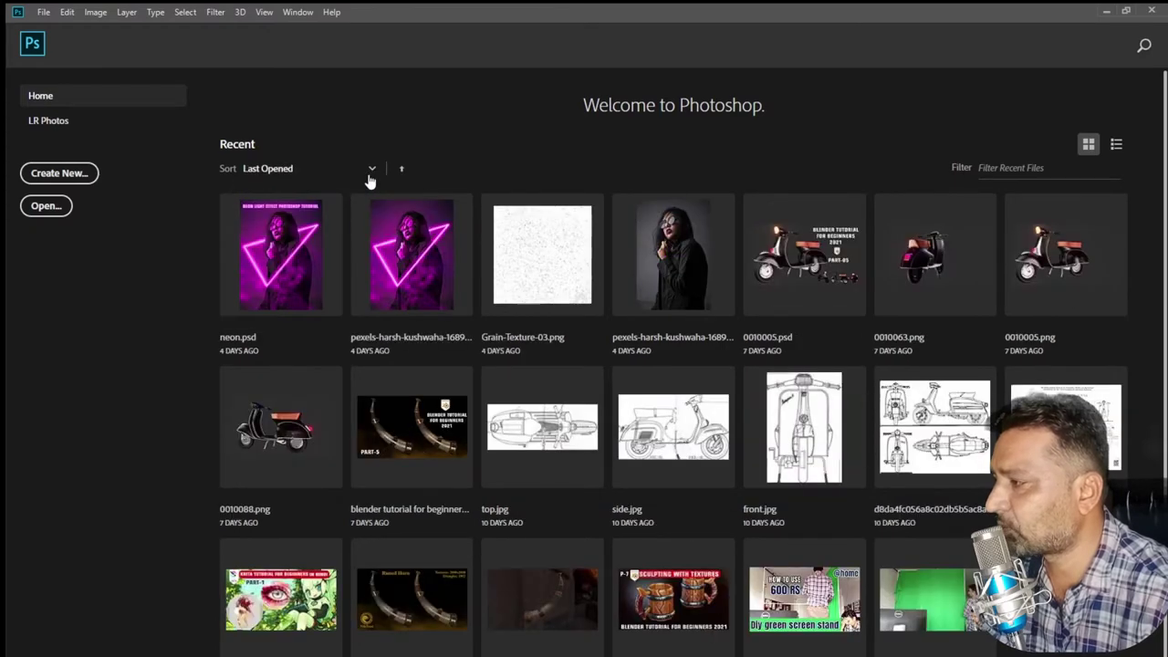
pyautogui.click(370, 170)
pyautogui.click(318, 252)
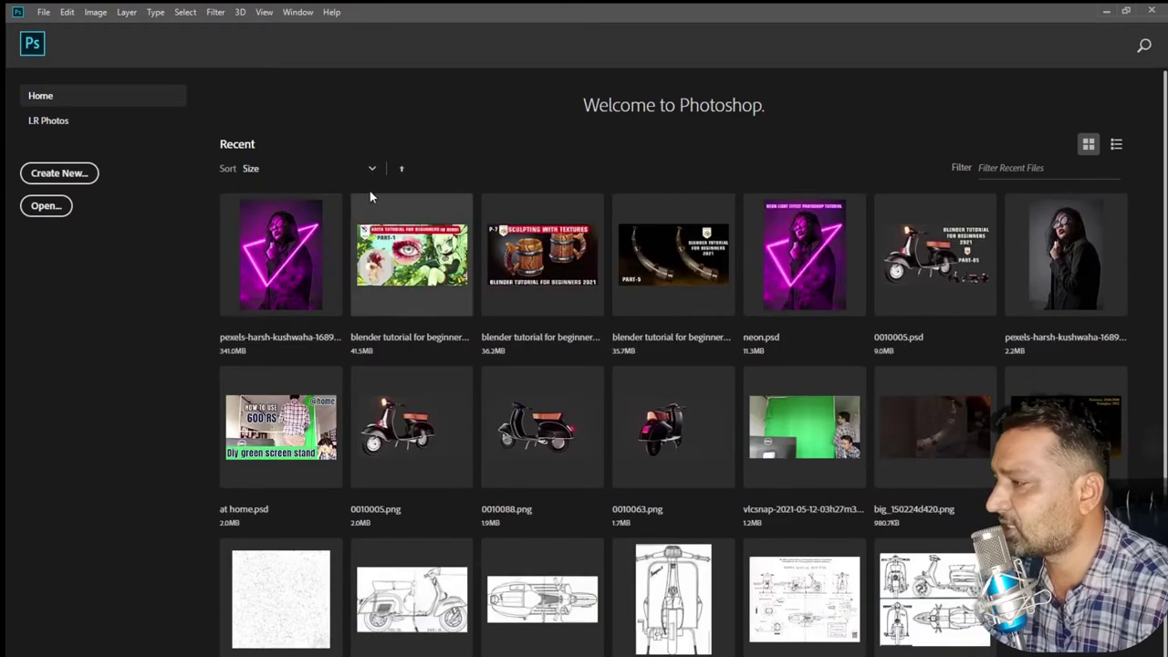
# - Re-sort recent files by kind, then last opened date; reverse and restore the order
pyautogui.click(372, 168)
pyautogui.click(311, 272)
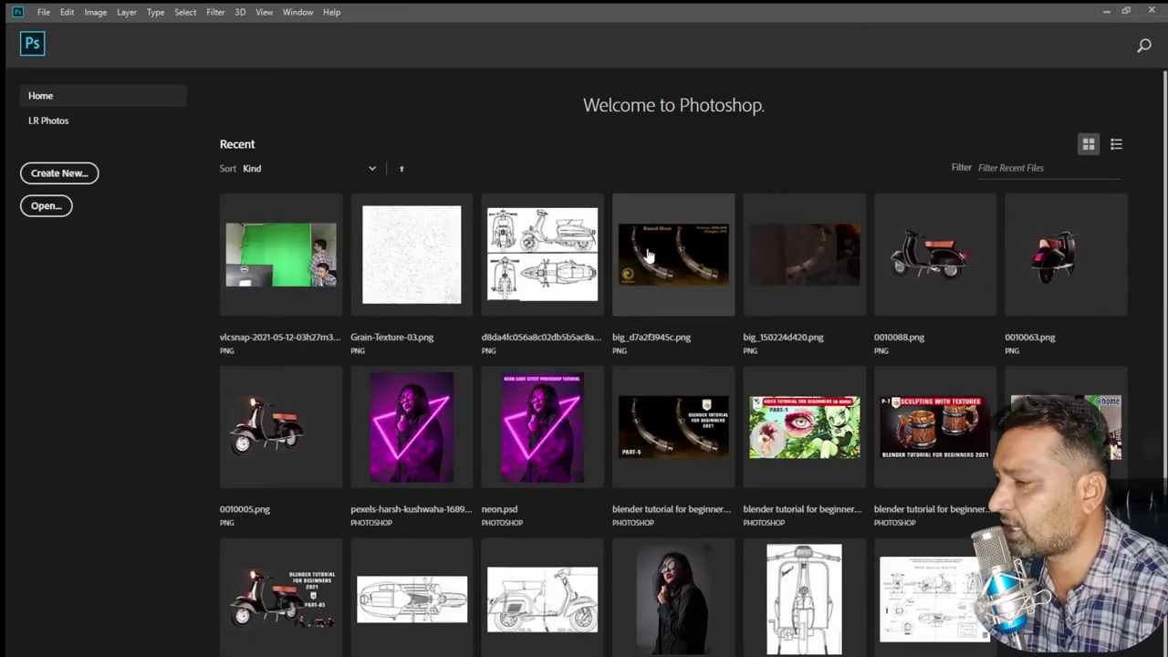
pyautogui.click(371, 169)
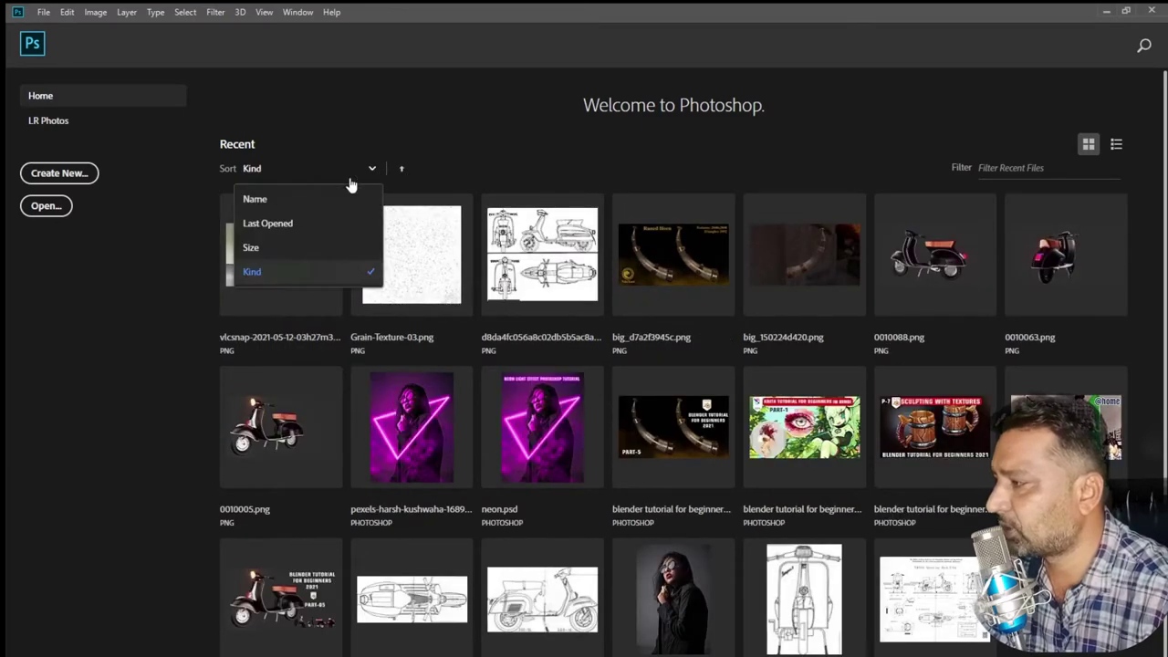
pyautogui.click(320, 223)
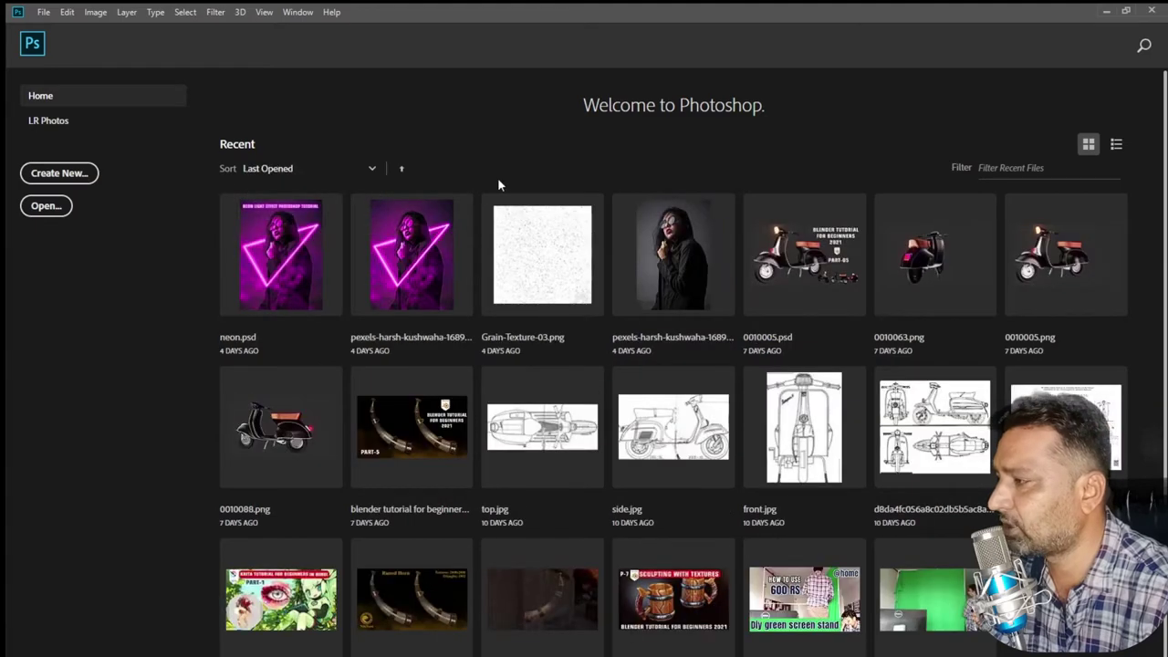
pyautogui.click(402, 171)
pyautogui.click(403, 172)
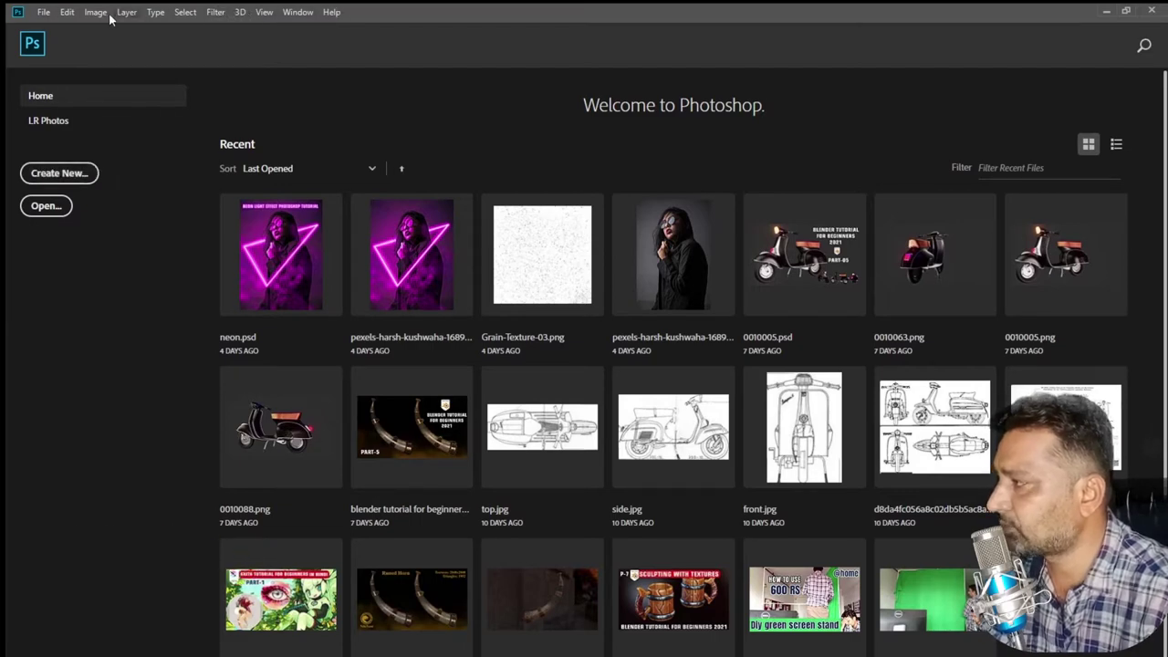
# - Open the New Document dialog, reposition it, then close it without creating anything
pyautogui.click(46, 16)
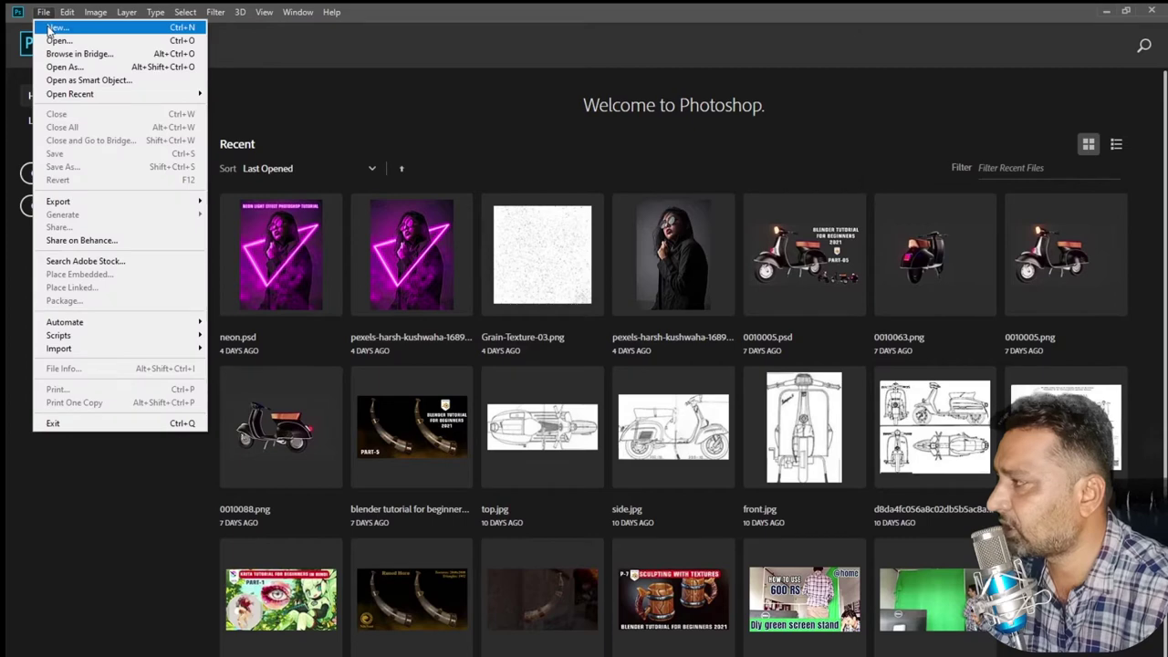
pyautogui.click(57, 27)
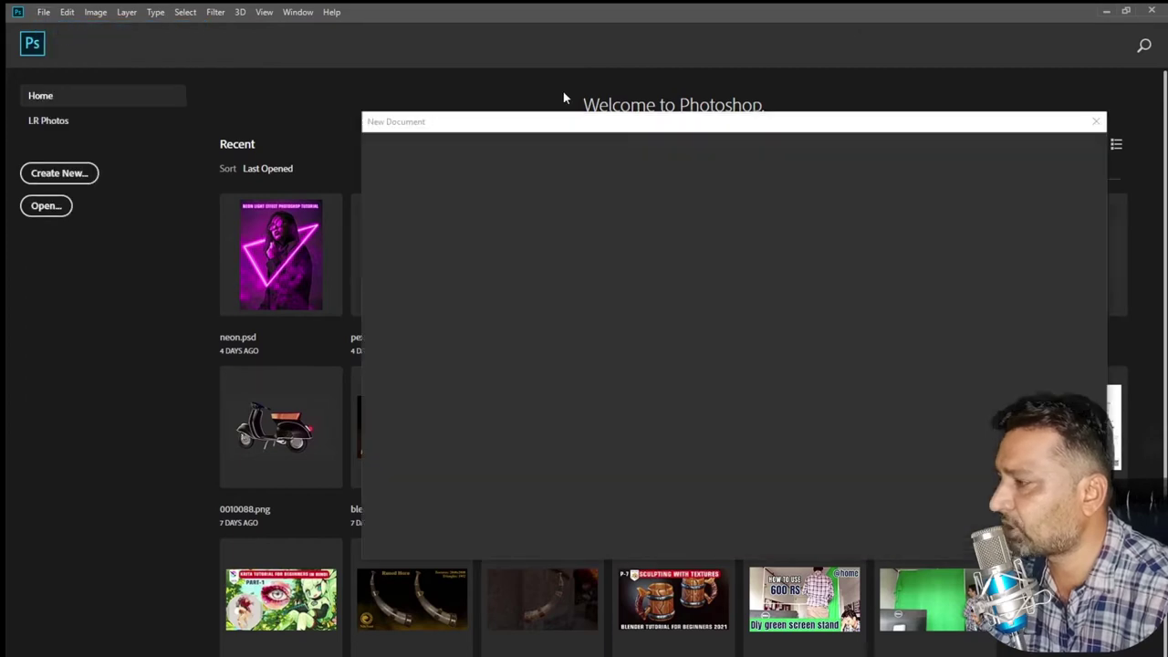
pyautogui.moveTo(755, 125); pyautogui.dragTo(686, 111)
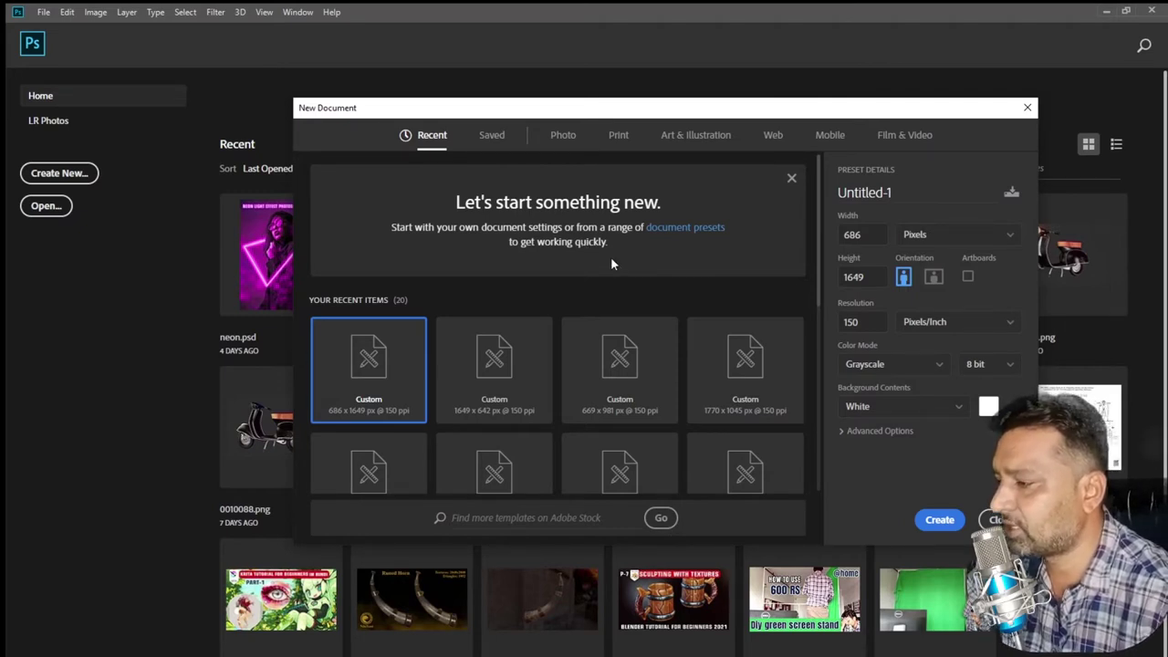
pyautogui.click(995, 520)
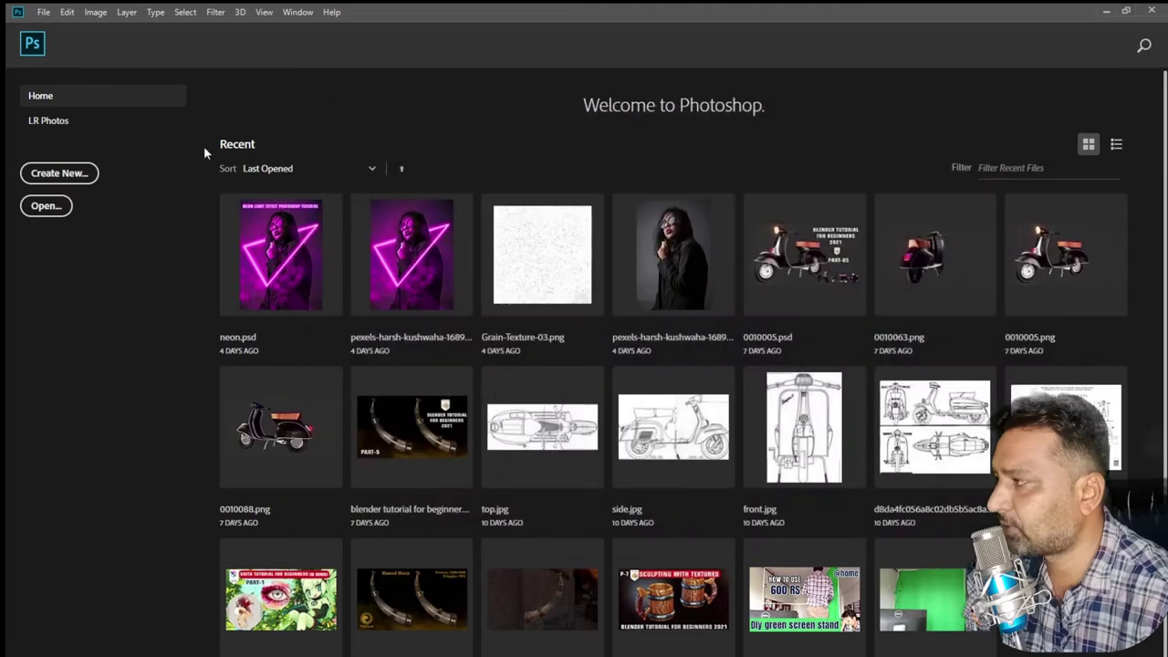
# - Reopen New Document, dismiss the welcome banner, and view Photo, Print and Art & Illustration presets
pyautogui.click(45, 12)
pyautogui.click(57, 26)
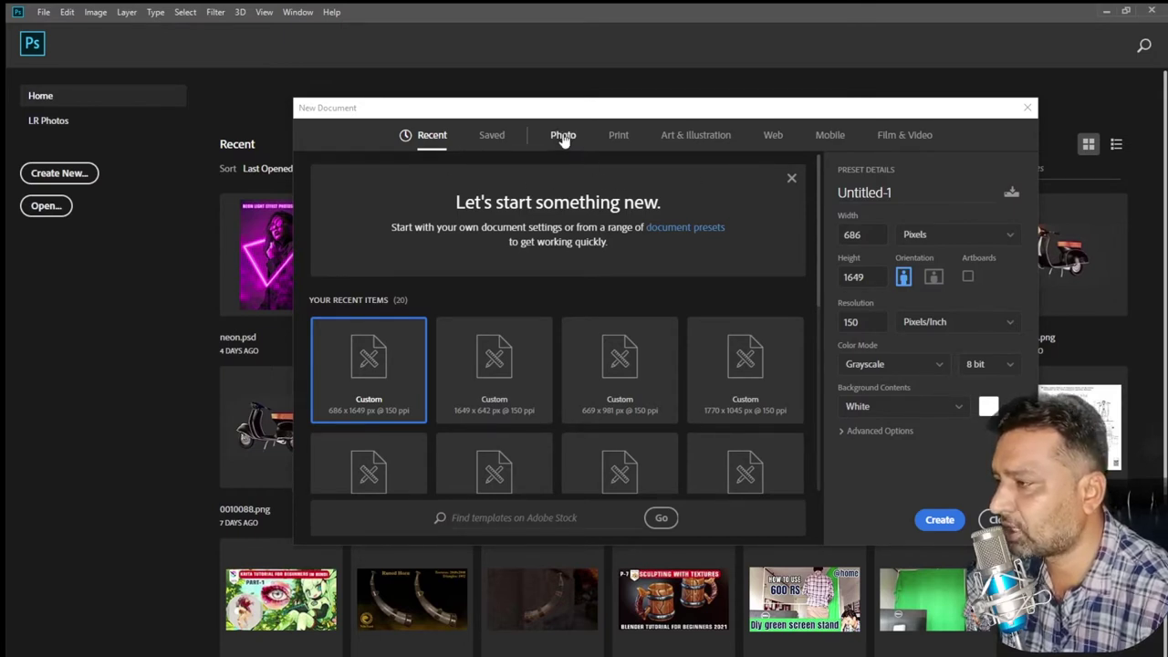
pyautogui.click(793, 180)
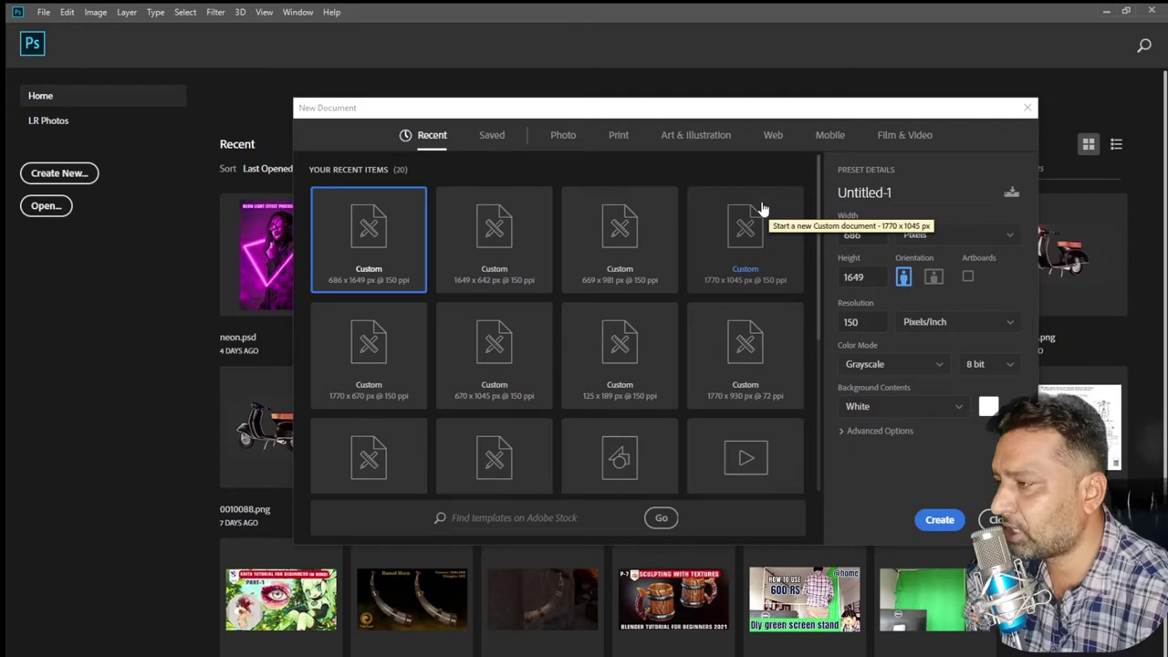
pyautogui.click(564, 139)
pyautogui.click(619, 137)
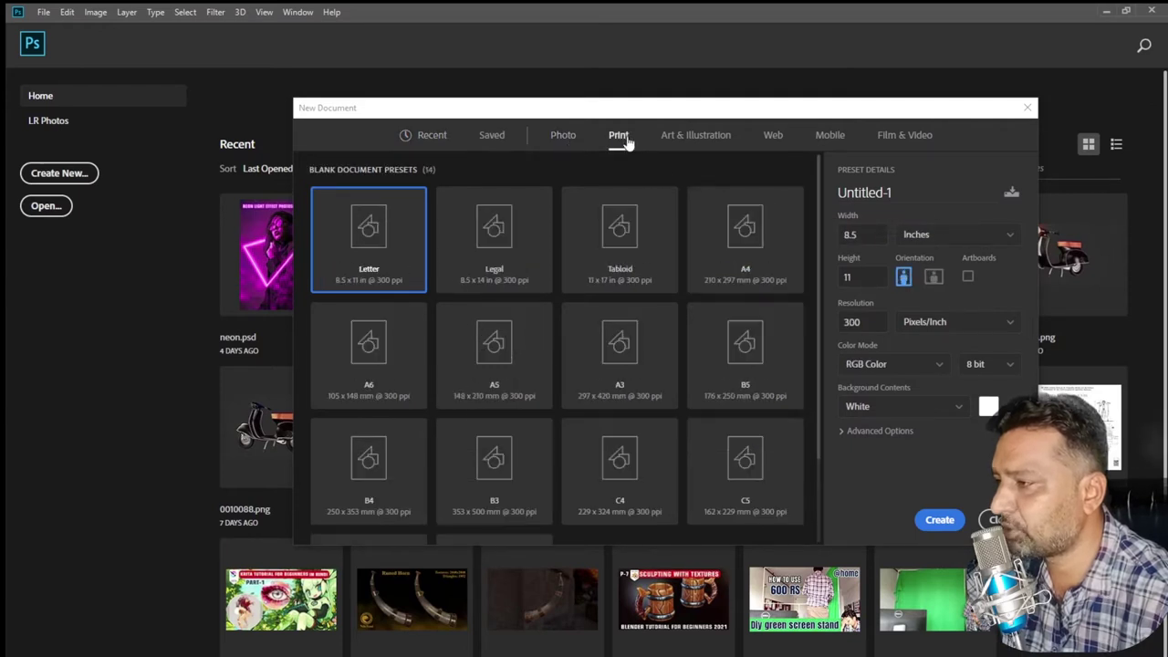
pyautogui.click(691, 140)
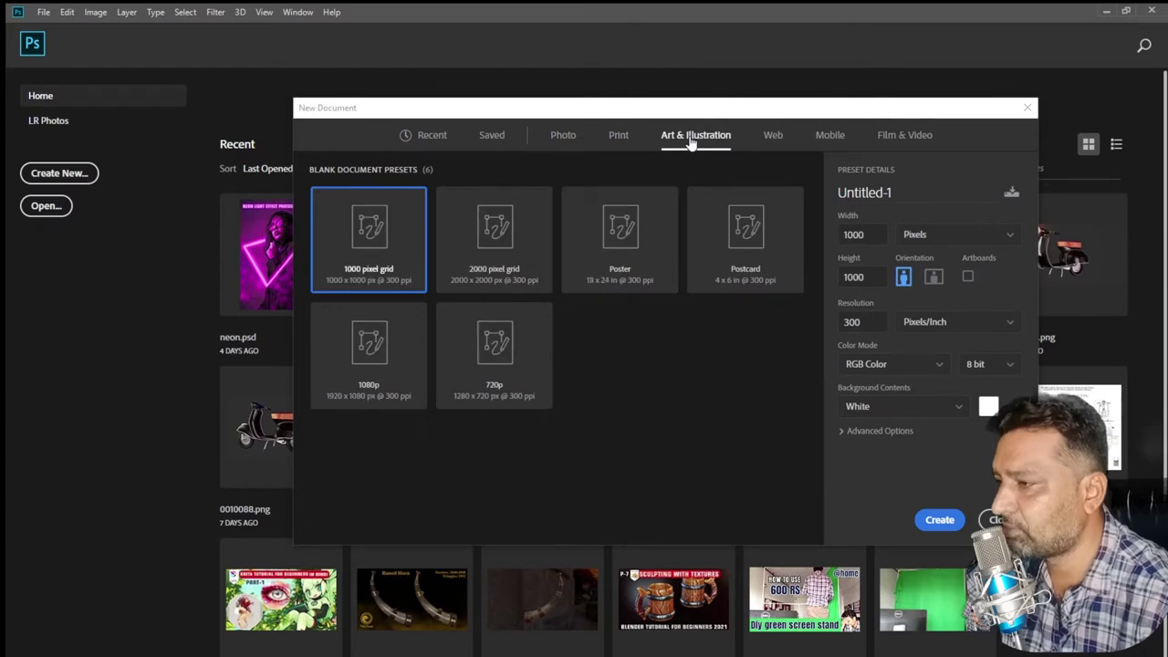
# - Browse the Web, Mobile and Film & Video presets, scrolling through the Mobile list
pyautogui.click(773, 137)
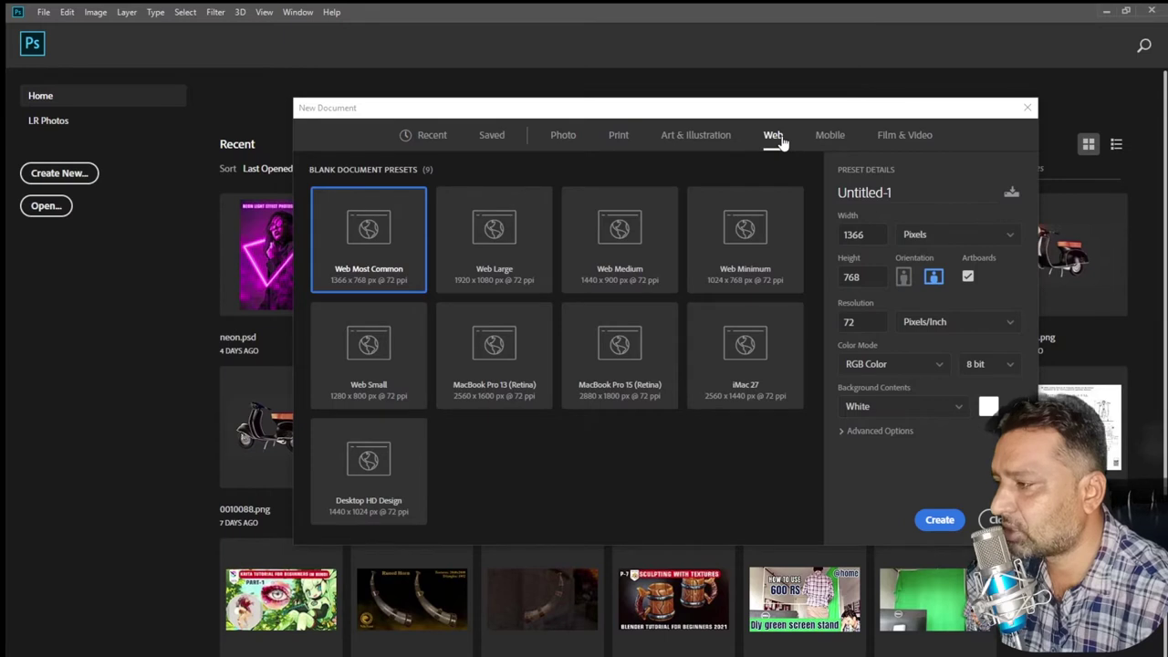
pyautogui.click(830, 138)
pyautogui.click(901, 137)
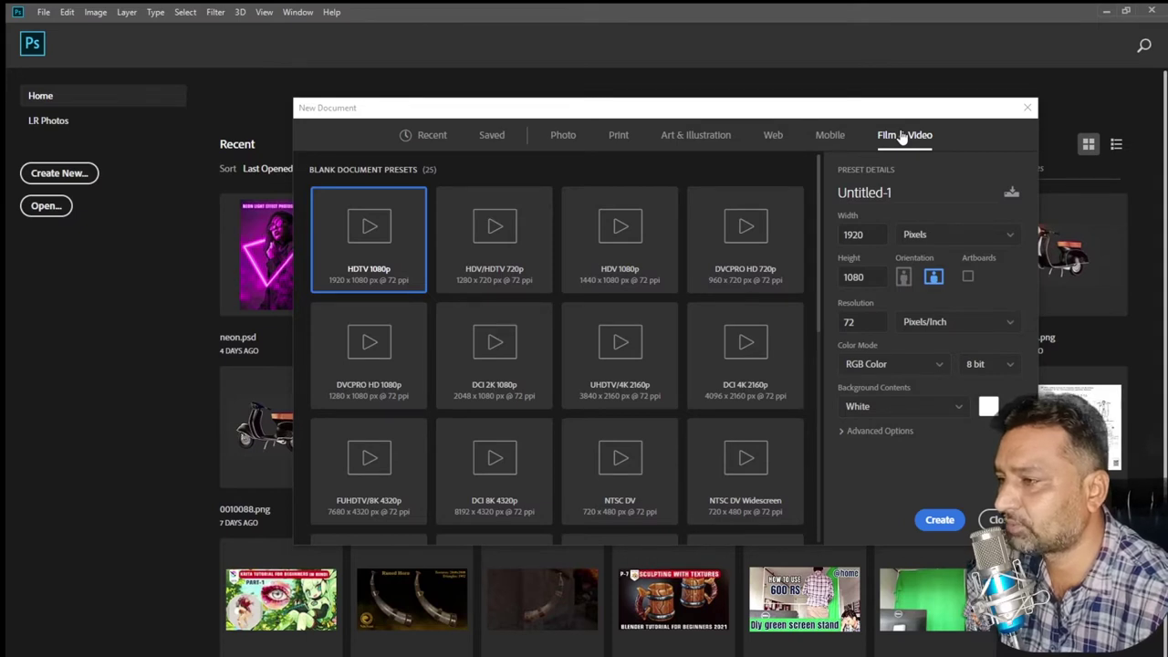
pyautogui.click(833, 135)
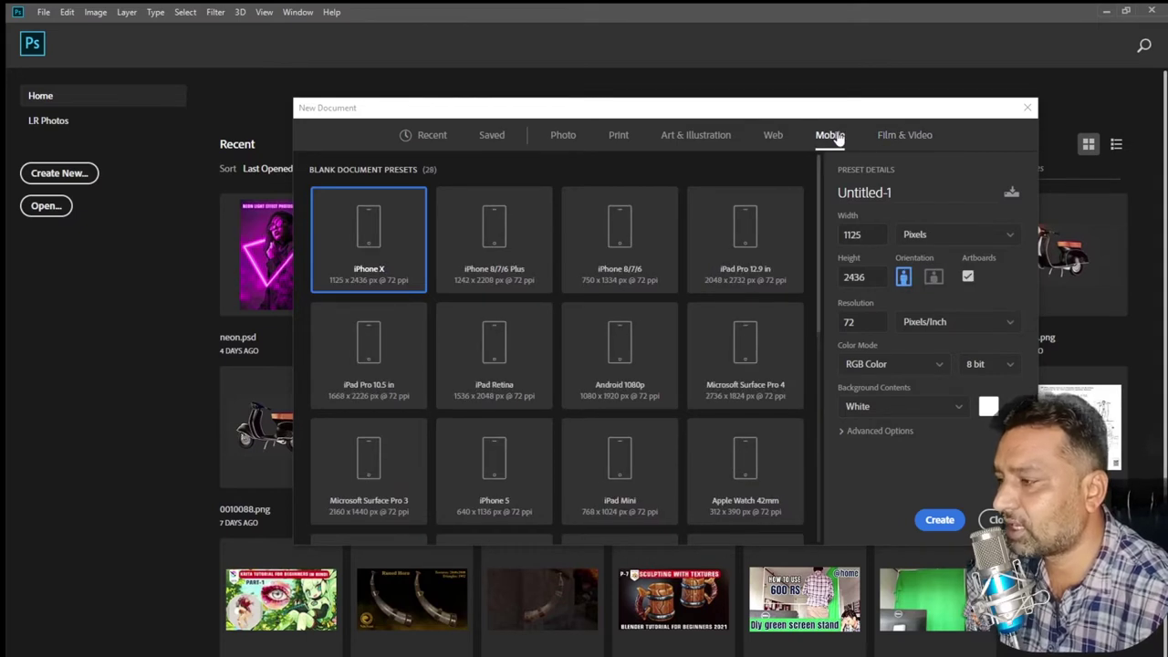
pyautogui.scroll(-2, 717, 283)
pyautogui.scroll(-2, 718, 283)
pyautogui.scroll(4, 717, 283)
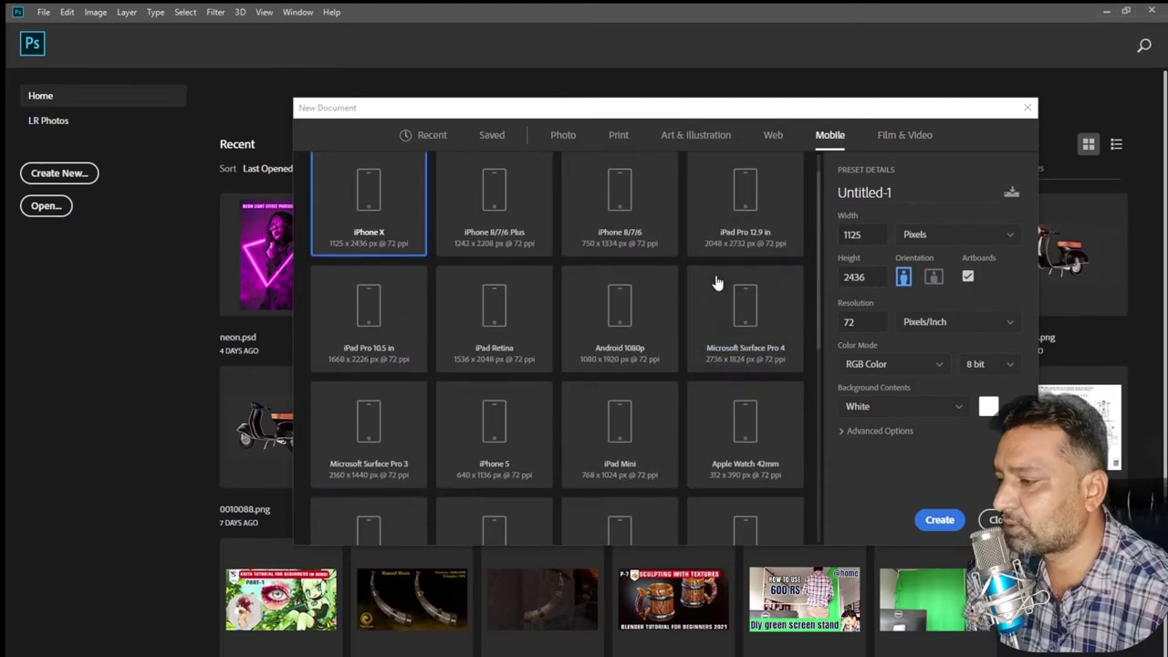
pyautogui.scroll(1, 717, 283)
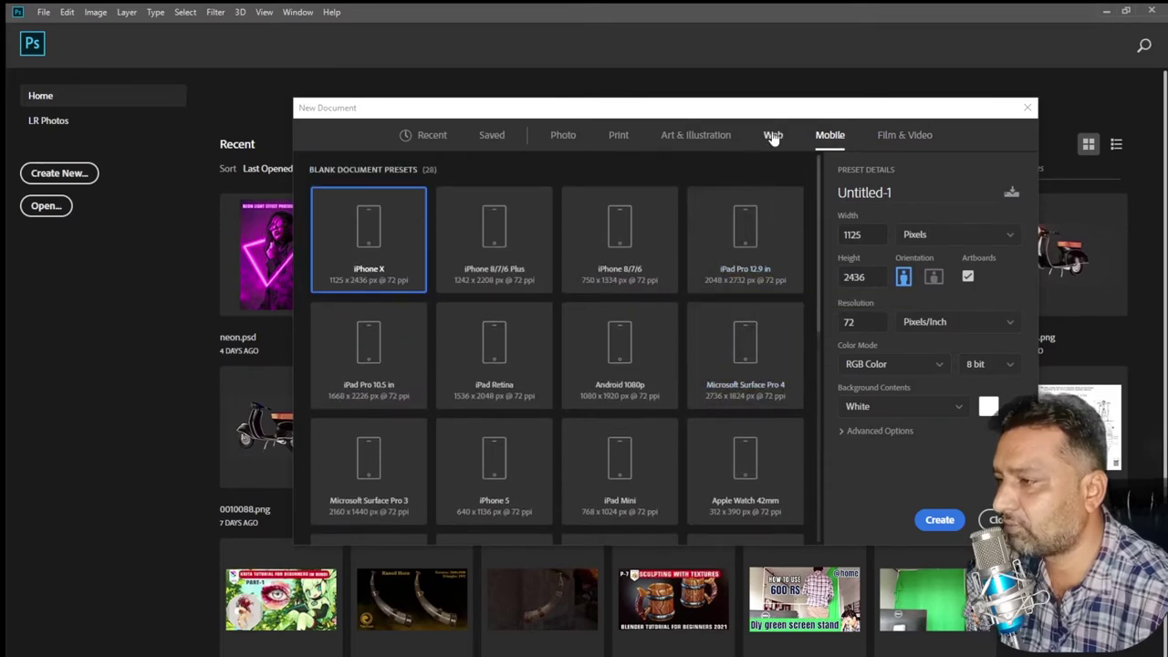
# - Step back through Web, Art & Illustration and Print to the Photo presets (7 x 5 in, 300 ppi)
pyautogui.click(773, 135)
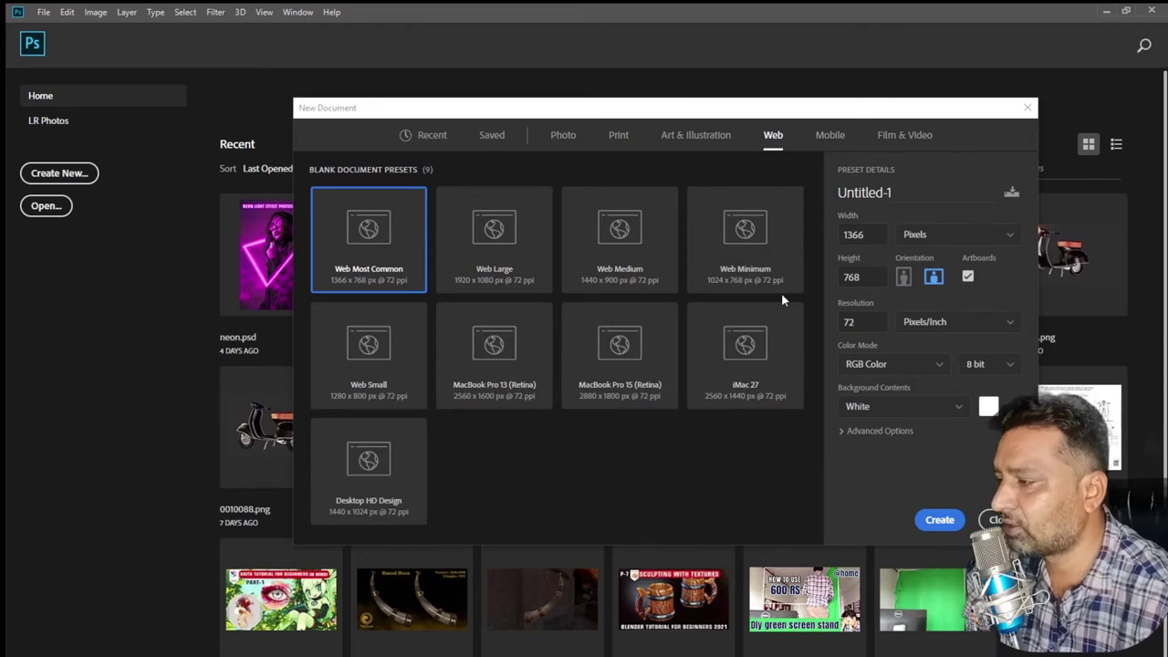
pyautogui.click(692, 139)
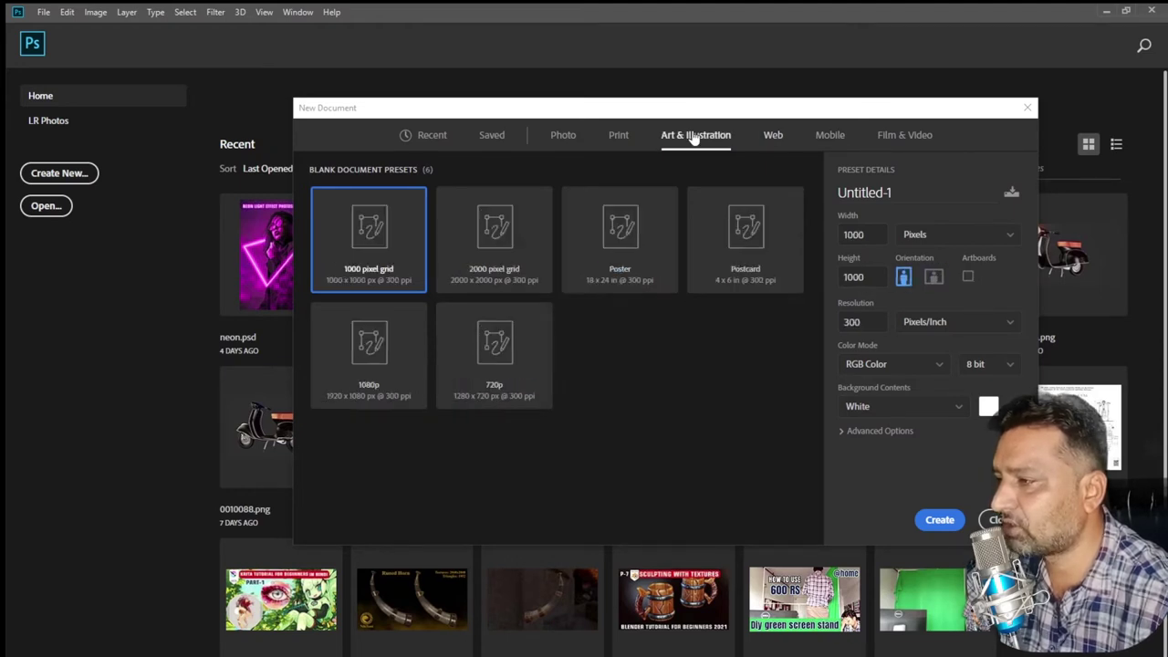
pyautogui.click(619, 137)
pyautogui.scroll(-3, 666, 322)
pyautogui.scroll(3, 665, 320)
pyautogui.click(563, 137)
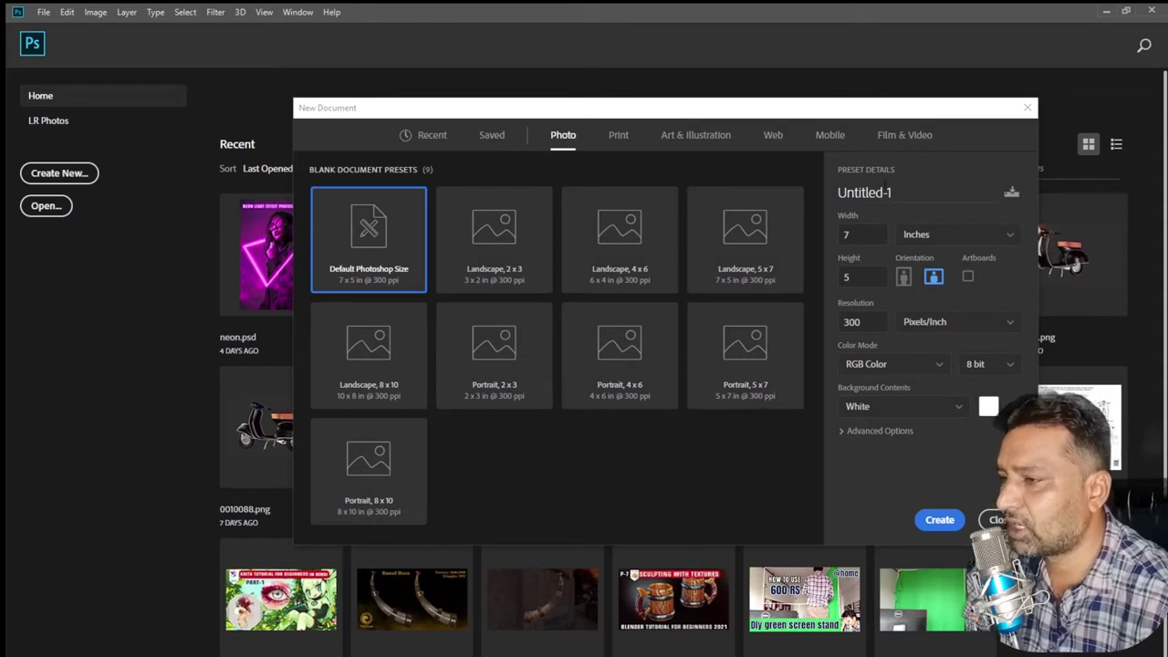
# - Name the new document 'web app'
pyautogui.click(906, 196)
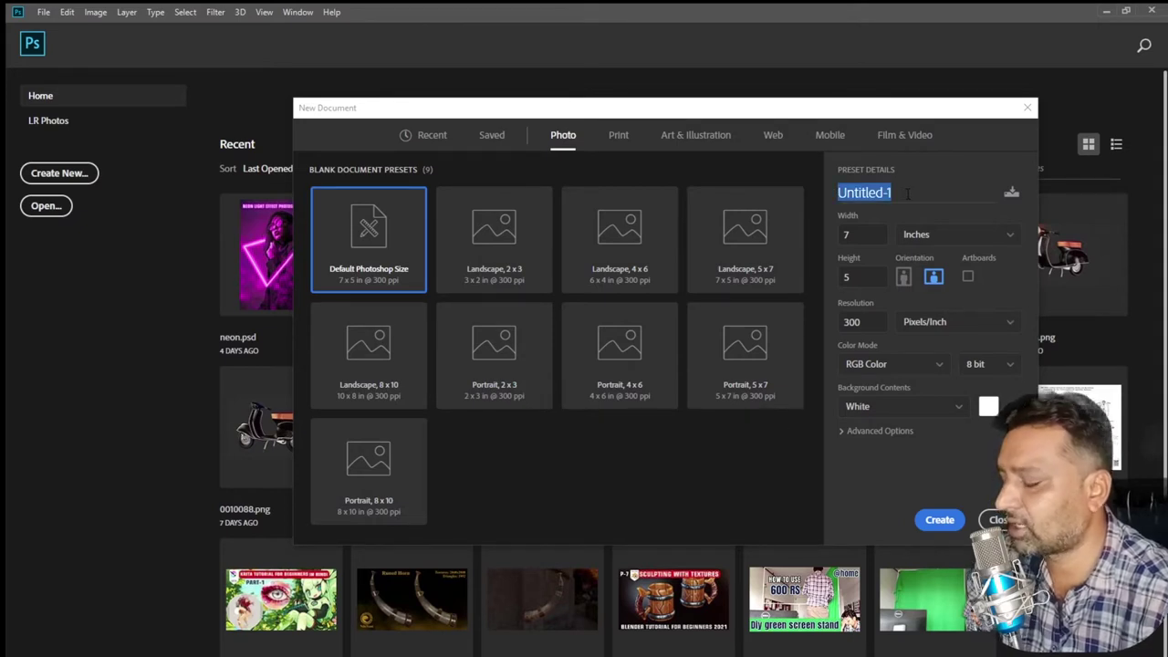
pyautogui.write('h')
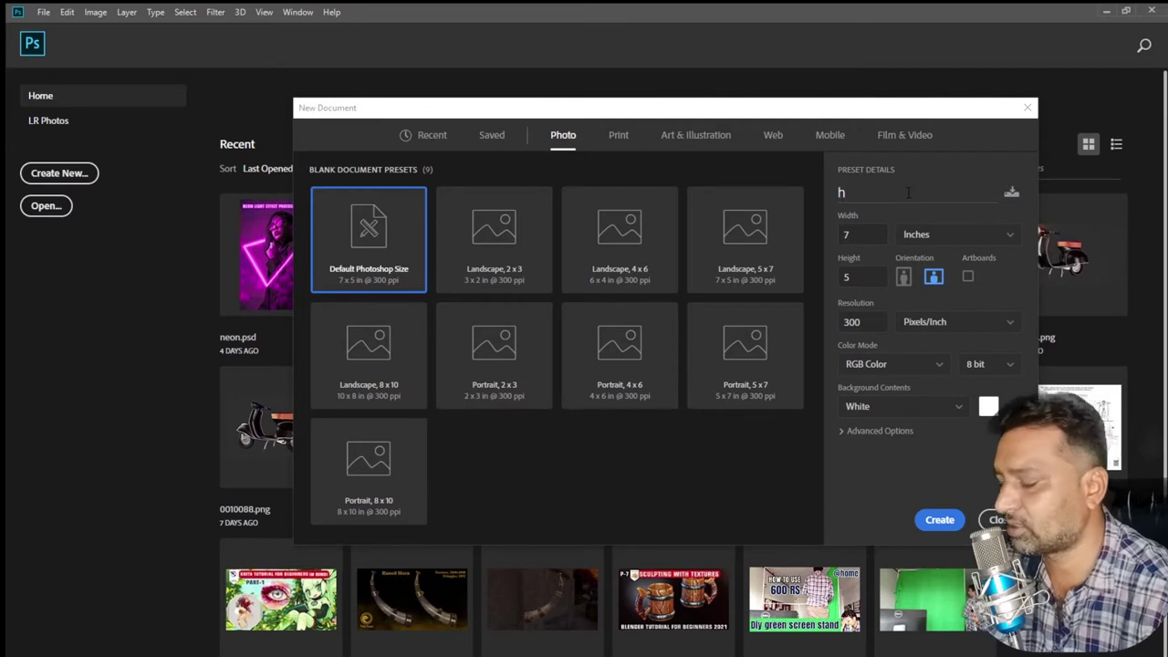
pyautogui.write('ome')
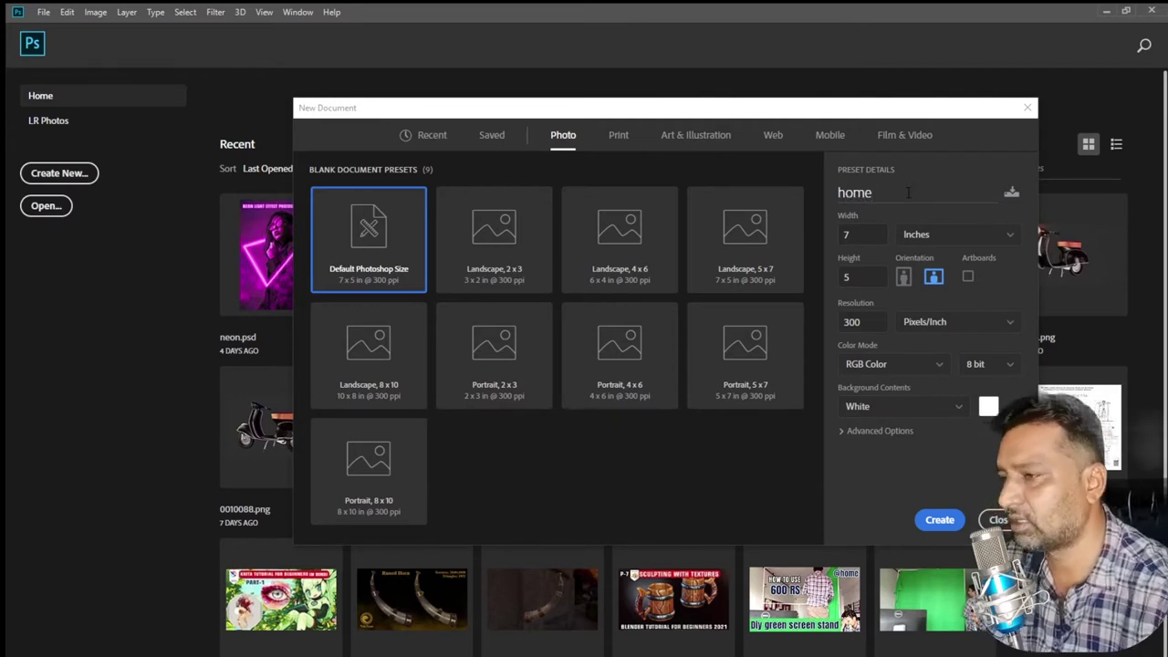
pyautogui.press('BackSpace')
pyautogui.press('BackSpace')
pyautogui.press('BackSpace')
pyautogui.press('BackSpace')
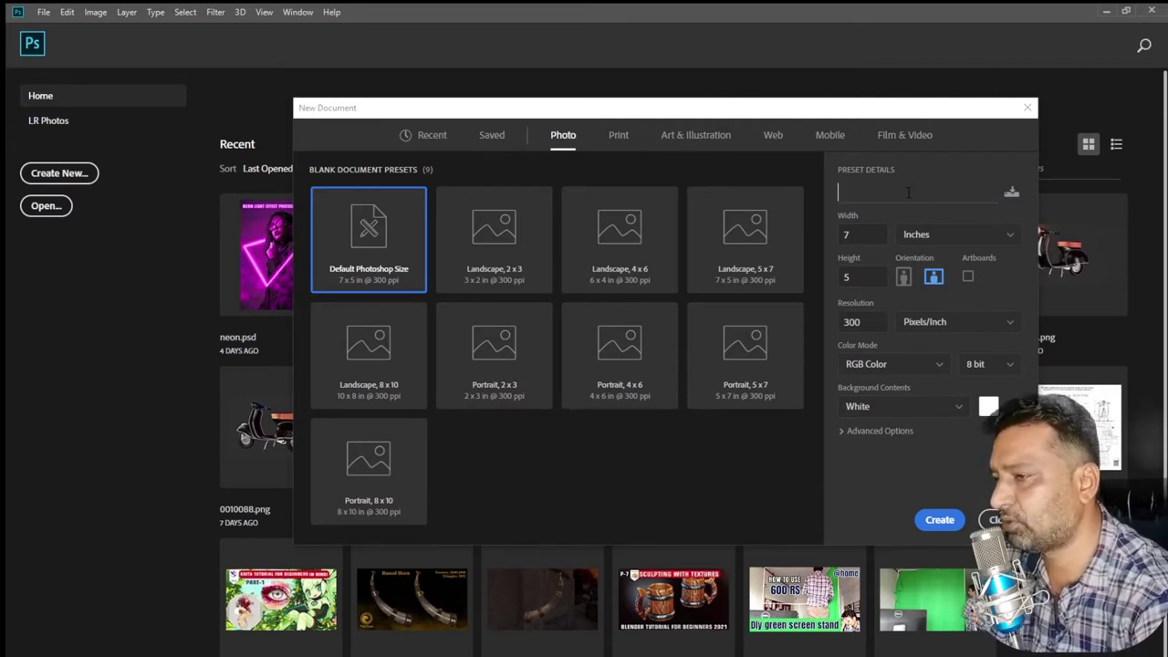
pyautogui.write('logo')
pyautogui.press('BackSpace')
pyautogui.press('BackSpace')
pyautogui.press('BackSpace')
pyautogui.press('BackSpace')
pyautogui.write('we')
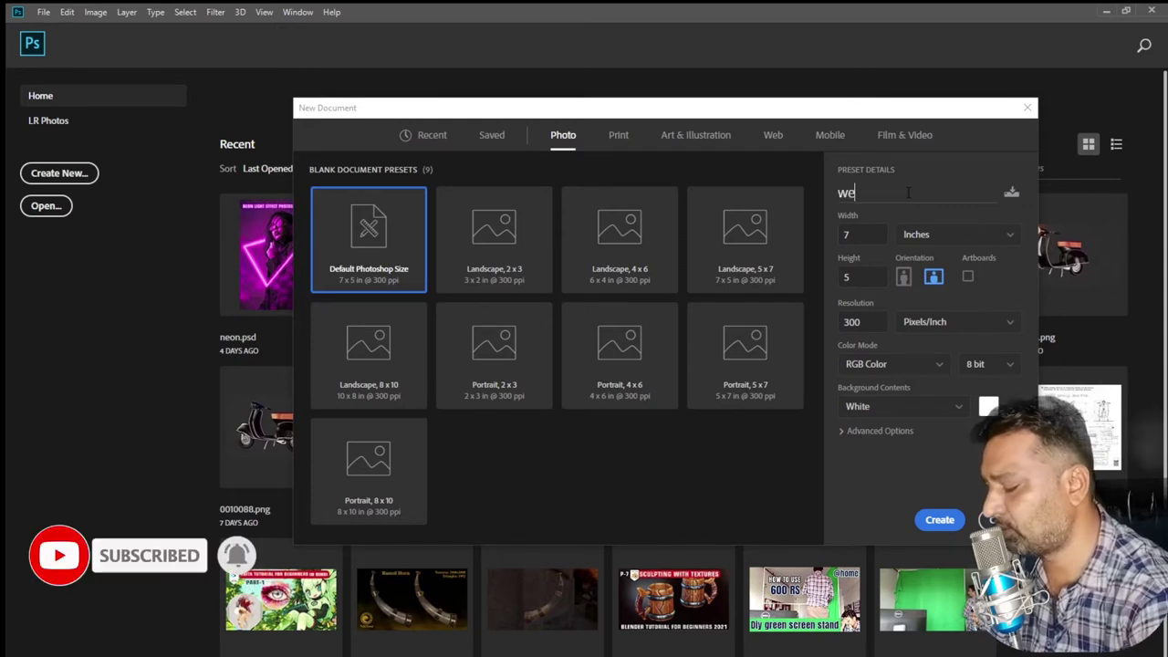
pyautogui.write('b app')
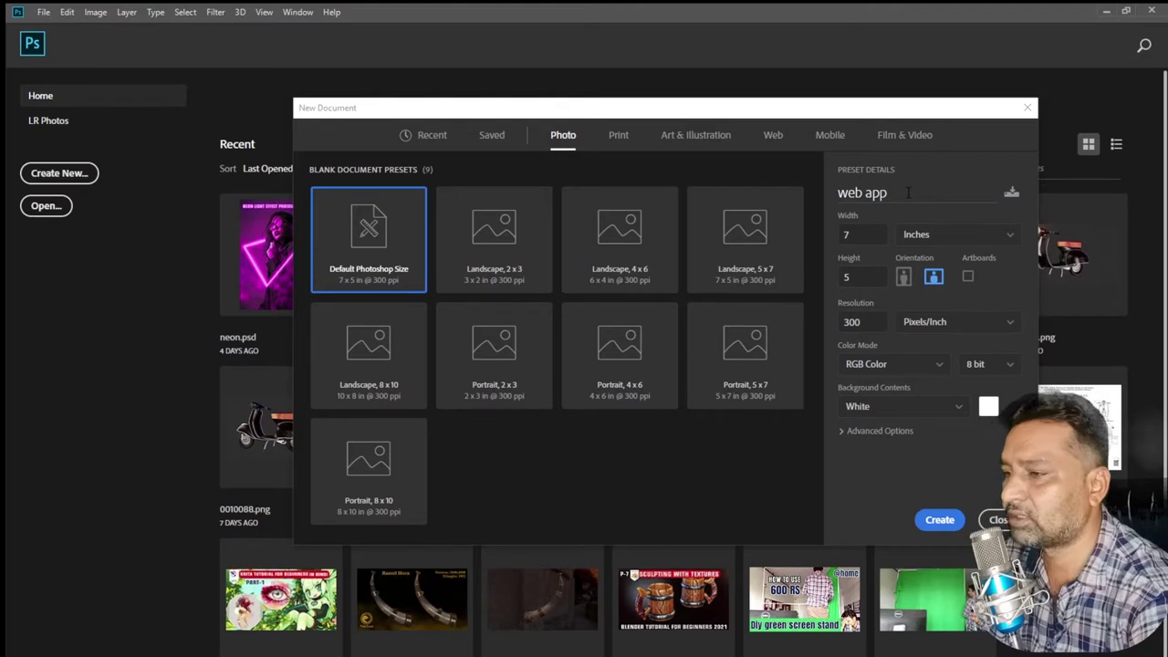
# - Set the document to portrait orientation, 5 x 7 inches, keeping 300 ppi resolution
pyautogui.click(869, 236)
pyautogui.click(843, 276)
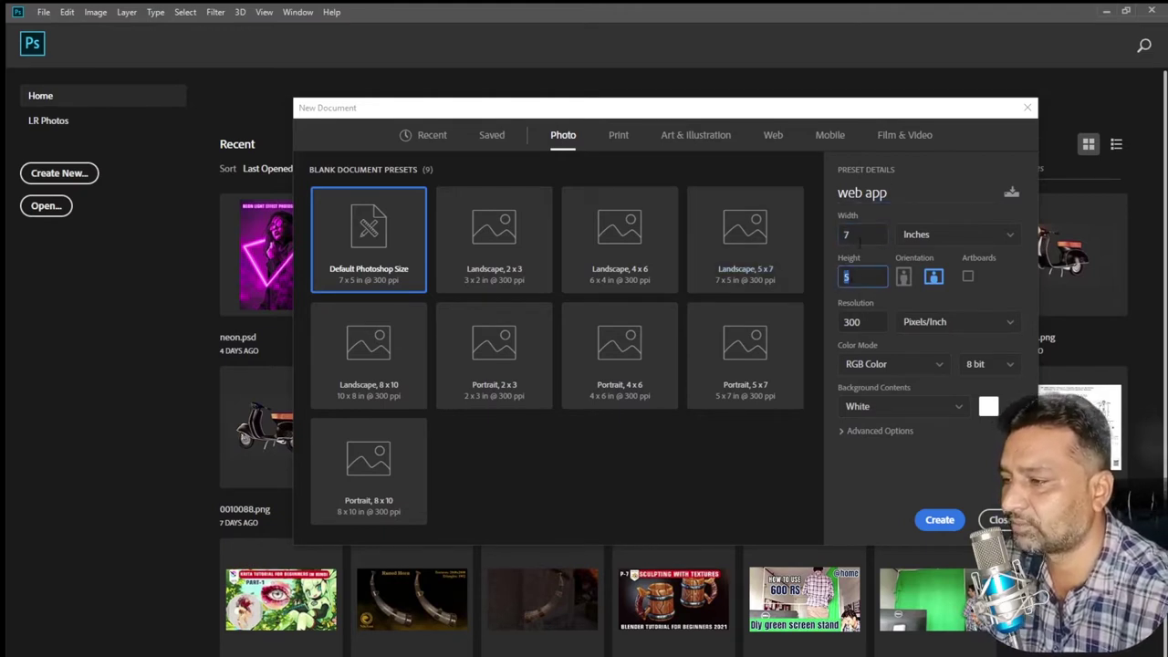
pyautogui.click(860, 235)
pyautogui.click(870, 277)
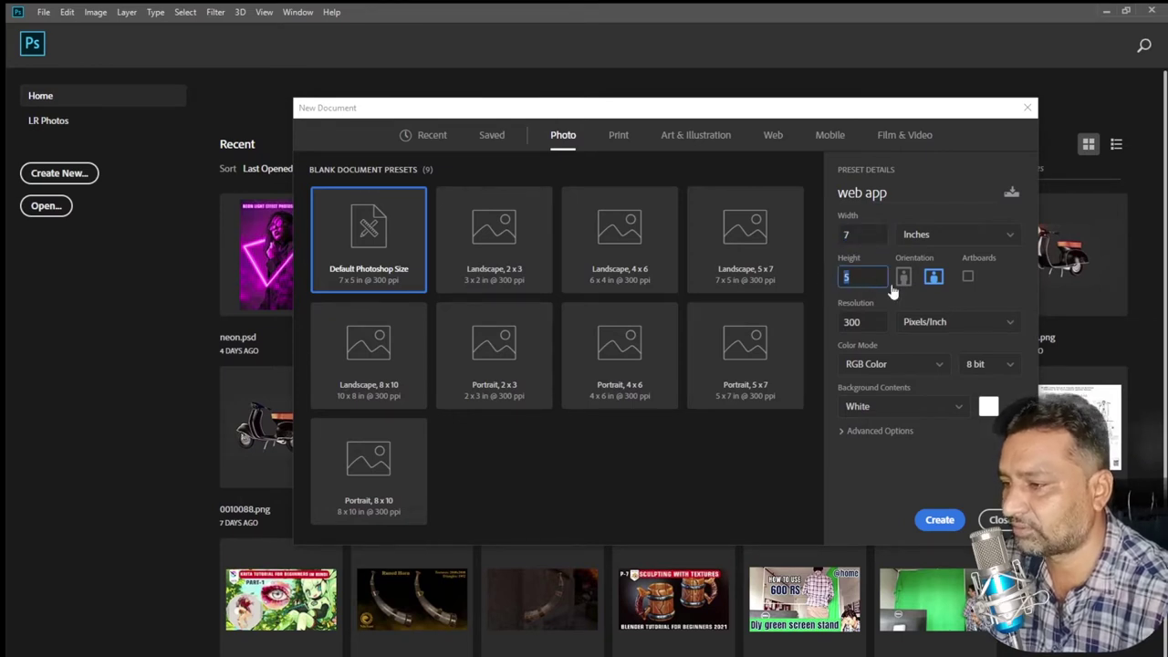
pyautogui.click(904, 277)
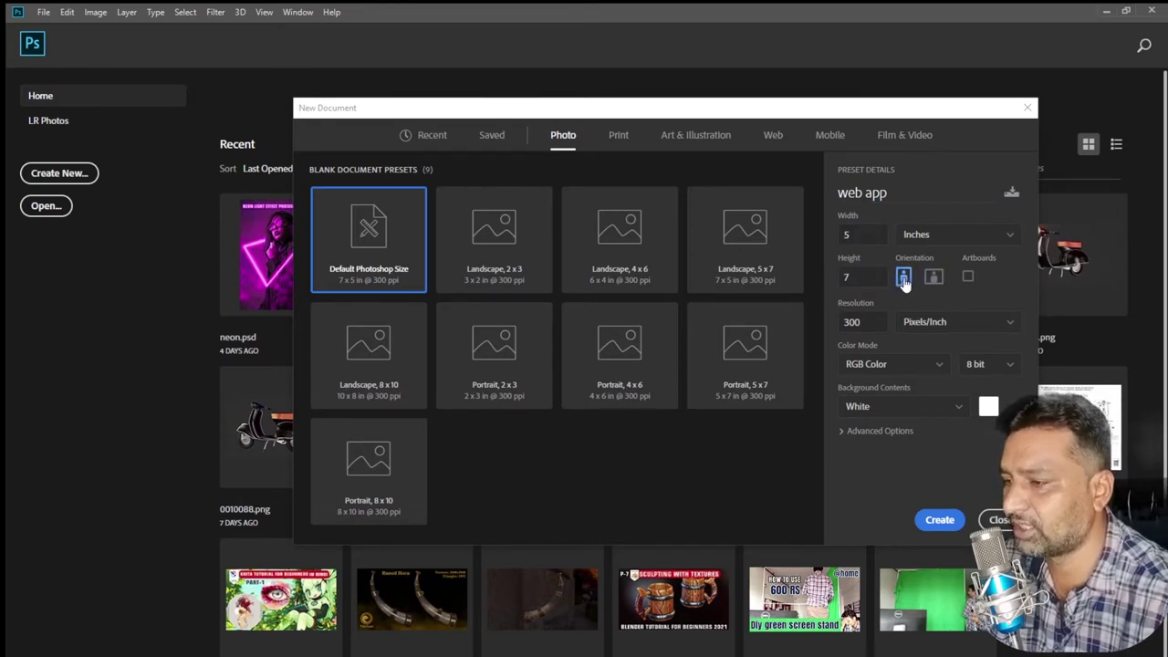
pyautogui.click(933, 276)
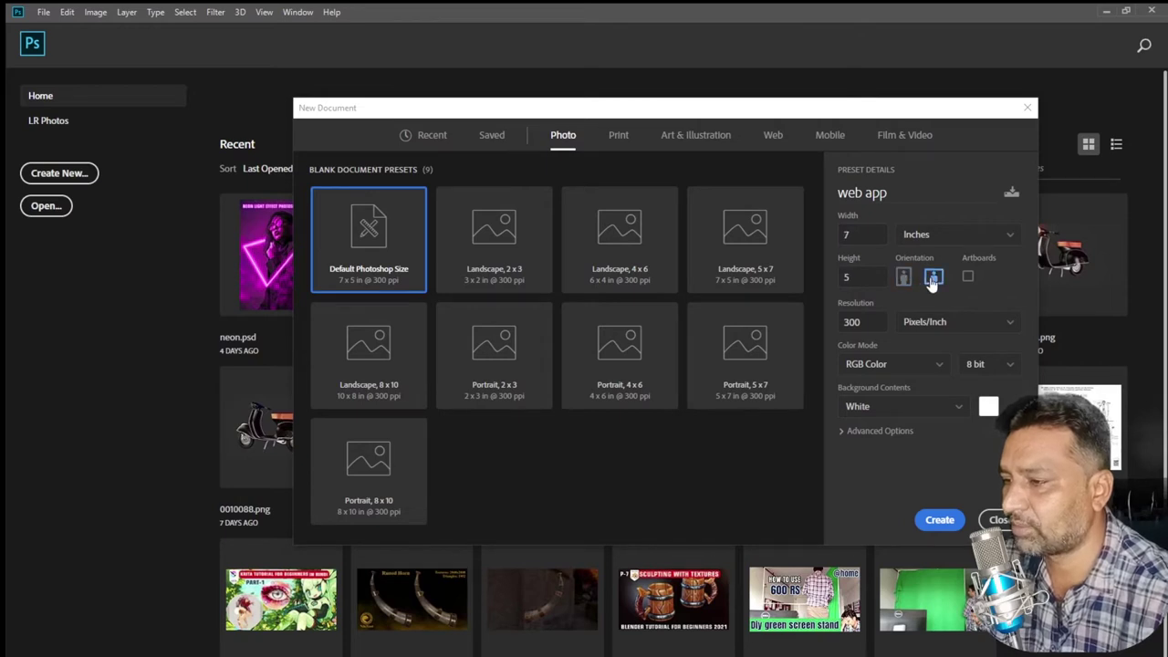
pyautogui.click(903, 278)
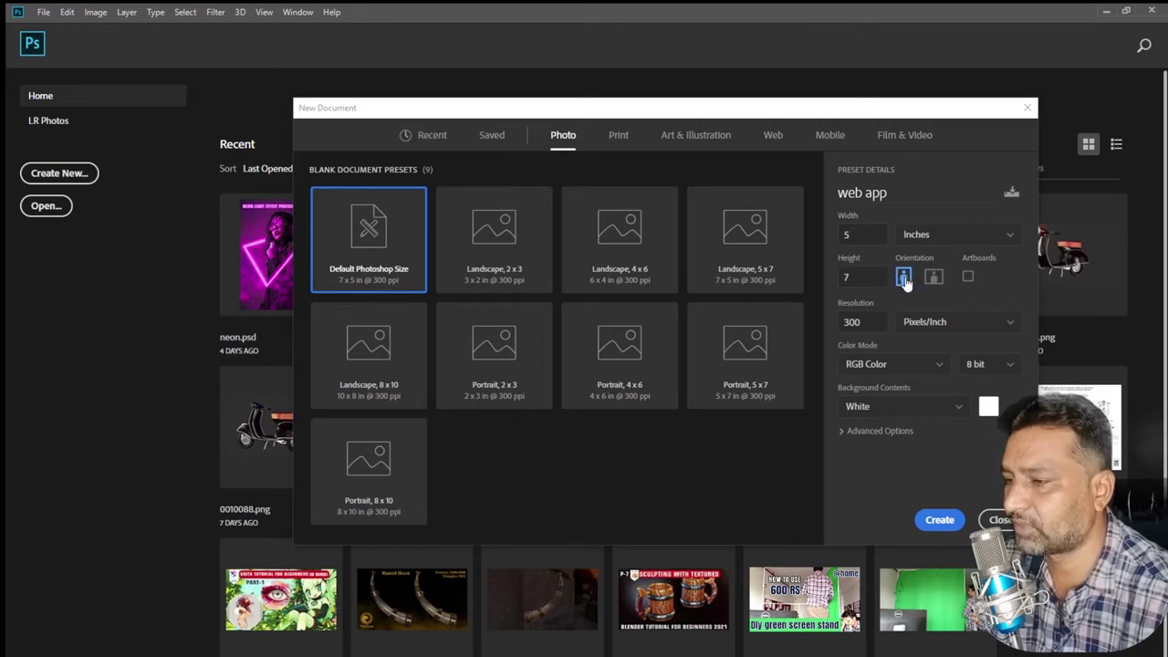
pyautogui.click(967, 277)
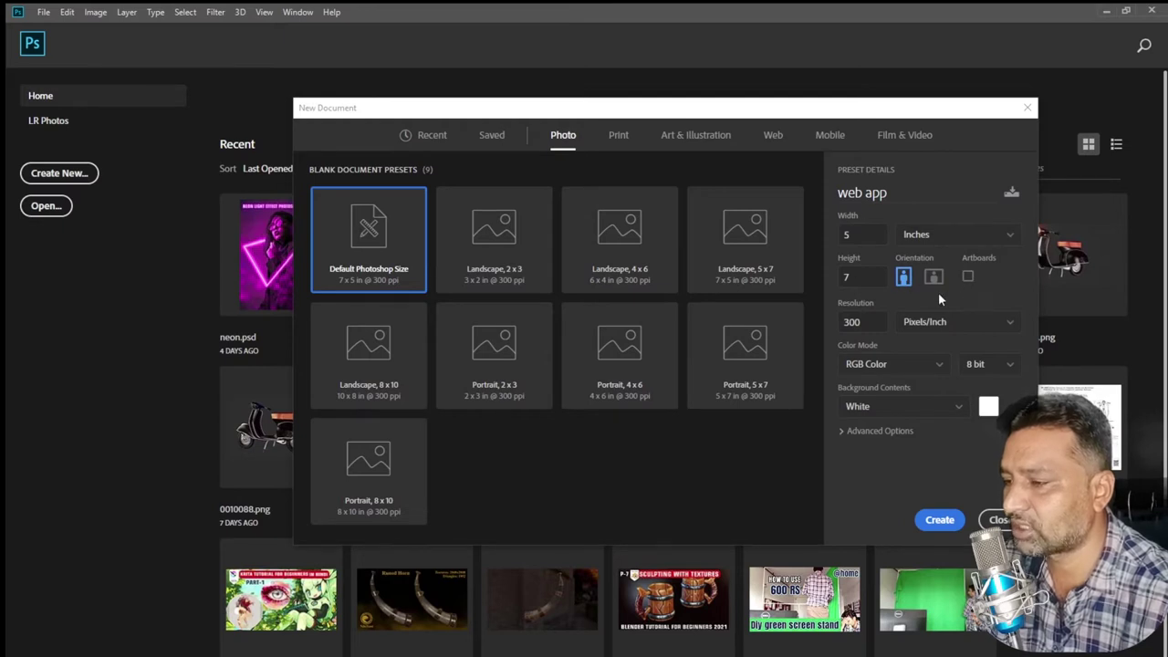
pyautogui.doubleClick(851, 321)
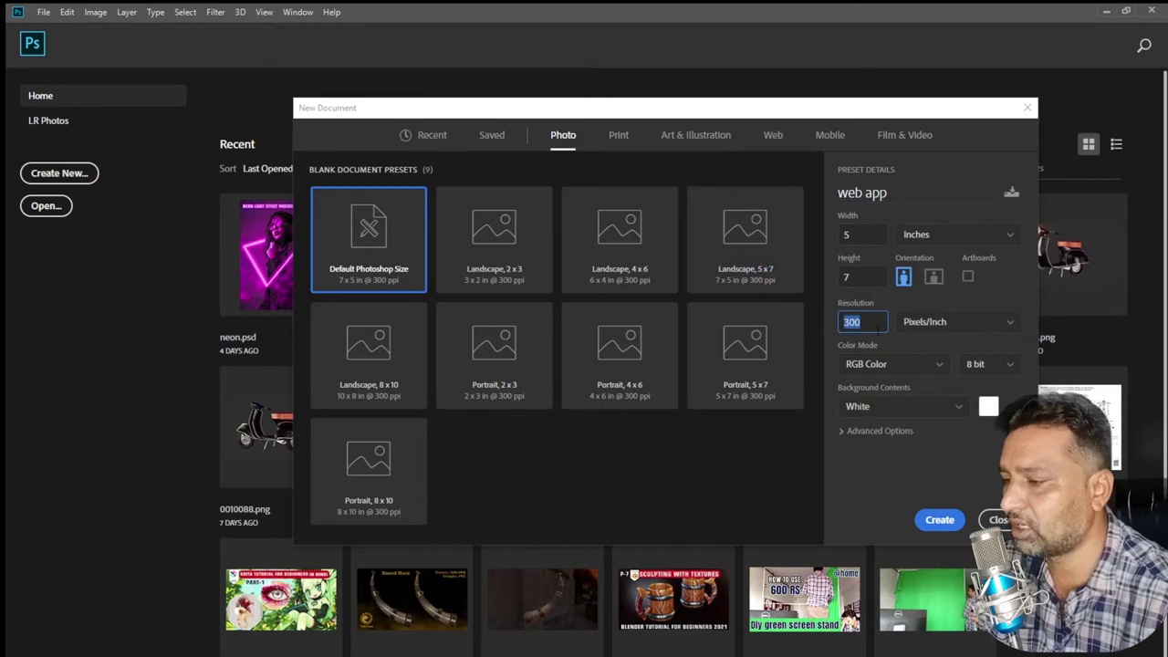
# - Keep pixels per inch as the resolution unit and browse Web, Mobile and Film & Video presets
pyautogui.click(937, 327)
pyautogui.click(943, 345)
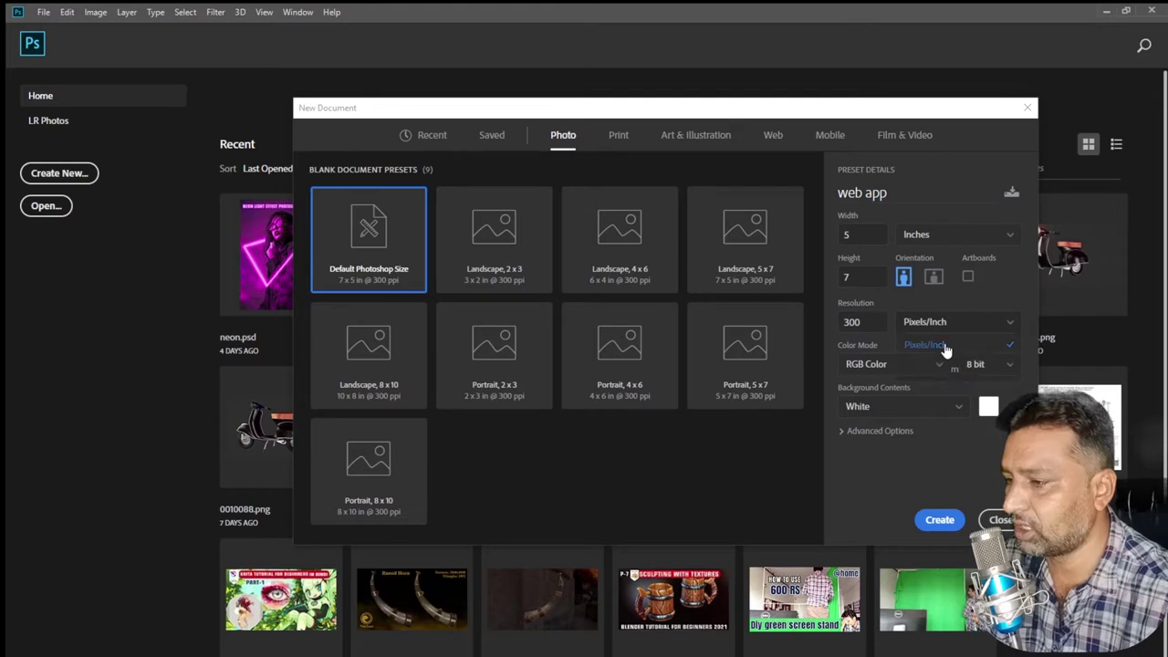
pyautogui.click(769, 141)
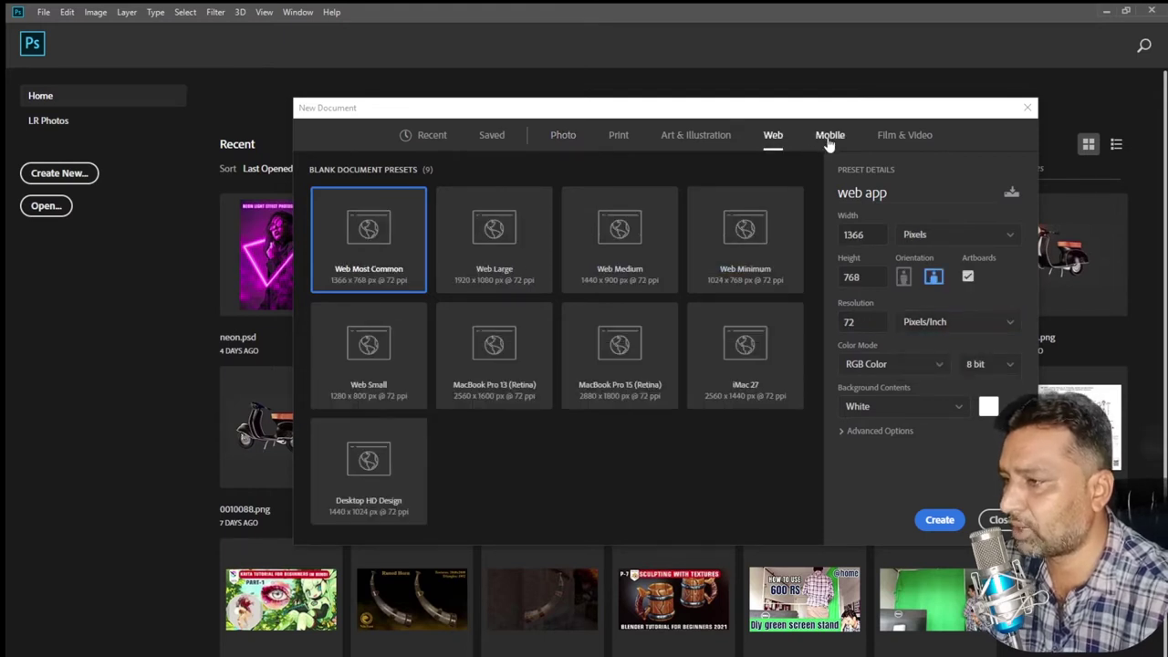
pyautogui.click(829, 137)
pyautogui.click(904, 137)
pyautogui.click(772, 139)
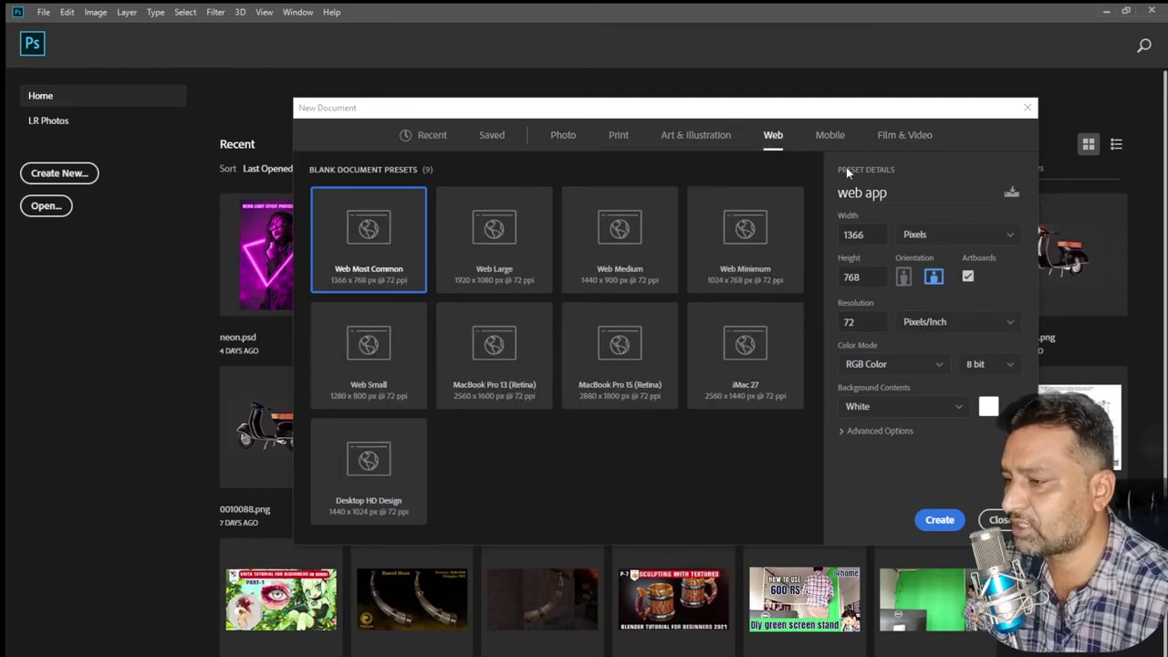
# - Check the Web presets' 72 ppi resolution, then compare Mobile and Print presets
pyautogui.click(872, 325)
pyautogui.click(829, 137)
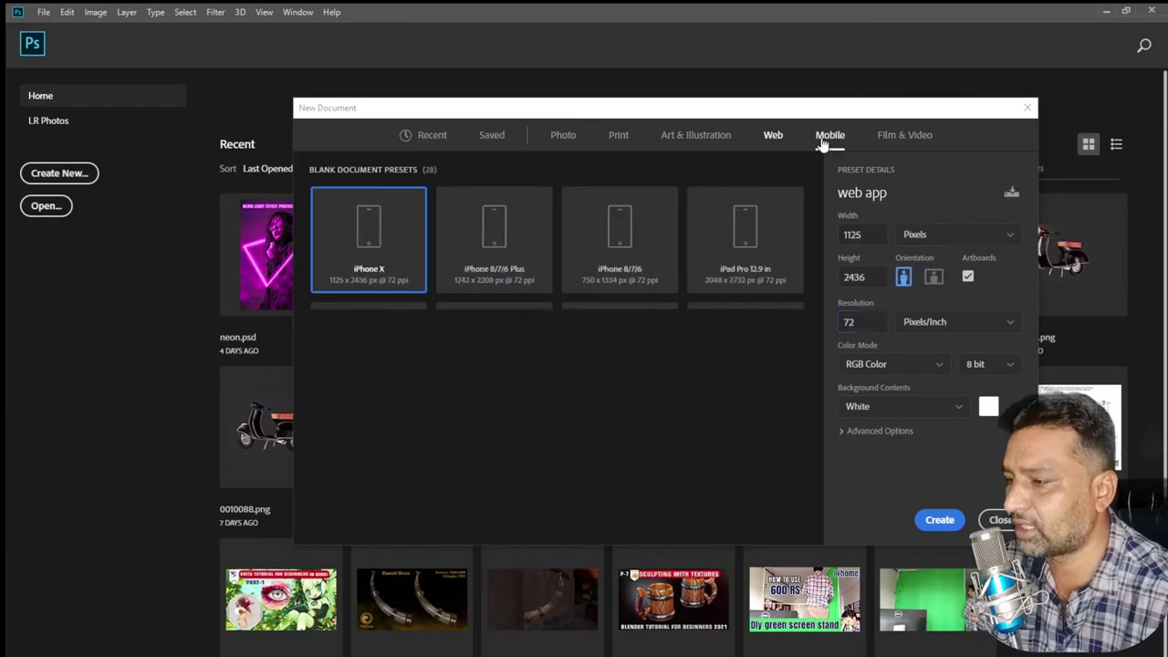
pyautogui.click(619, 136)
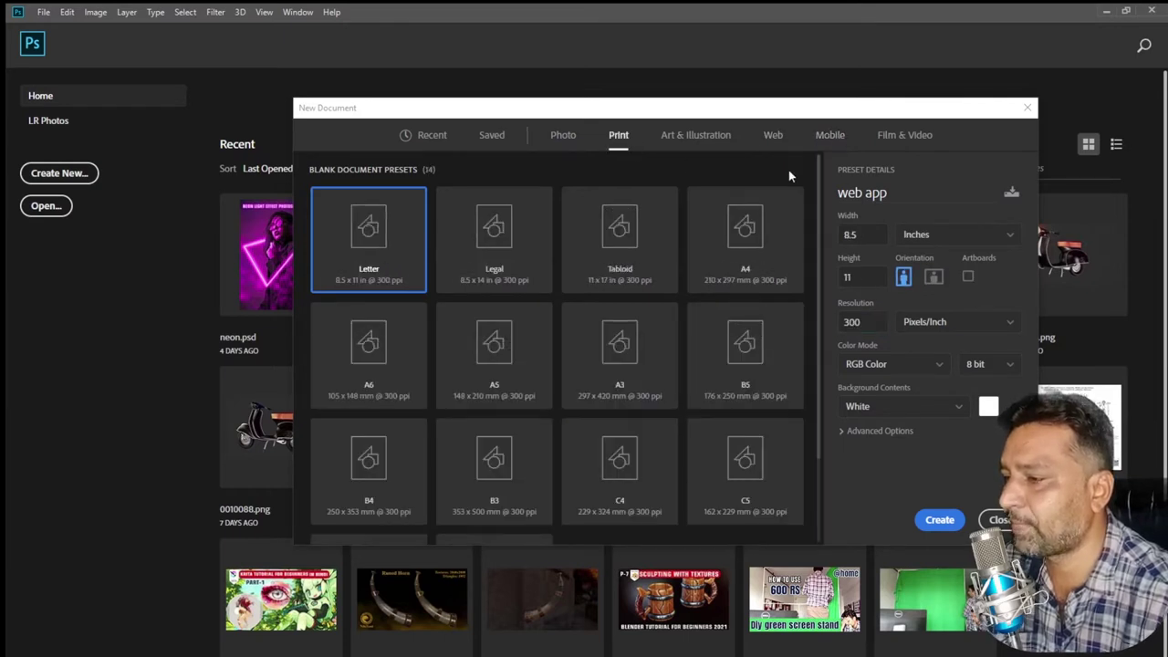
pyautogui.click(772, 137)
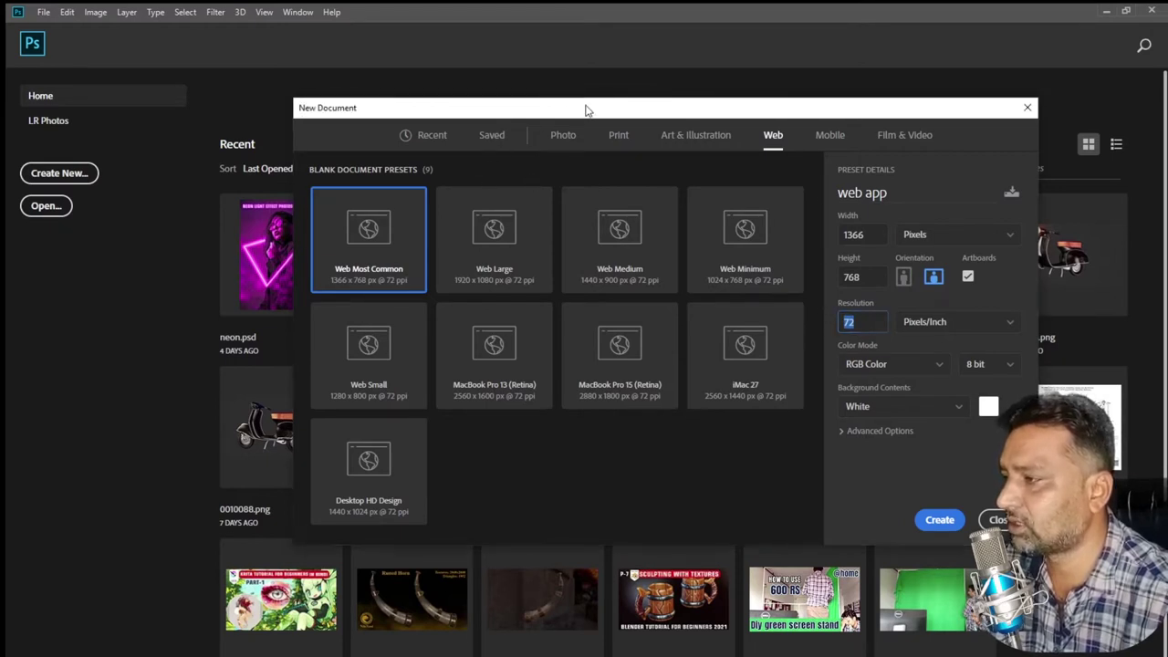
# - Move the dialog up, view Mobile and Film & Video, then return to Photo's 7 x 5 in default
pyautogui.moveTo(580, 107); pyautogui.dragTo(574, 80)
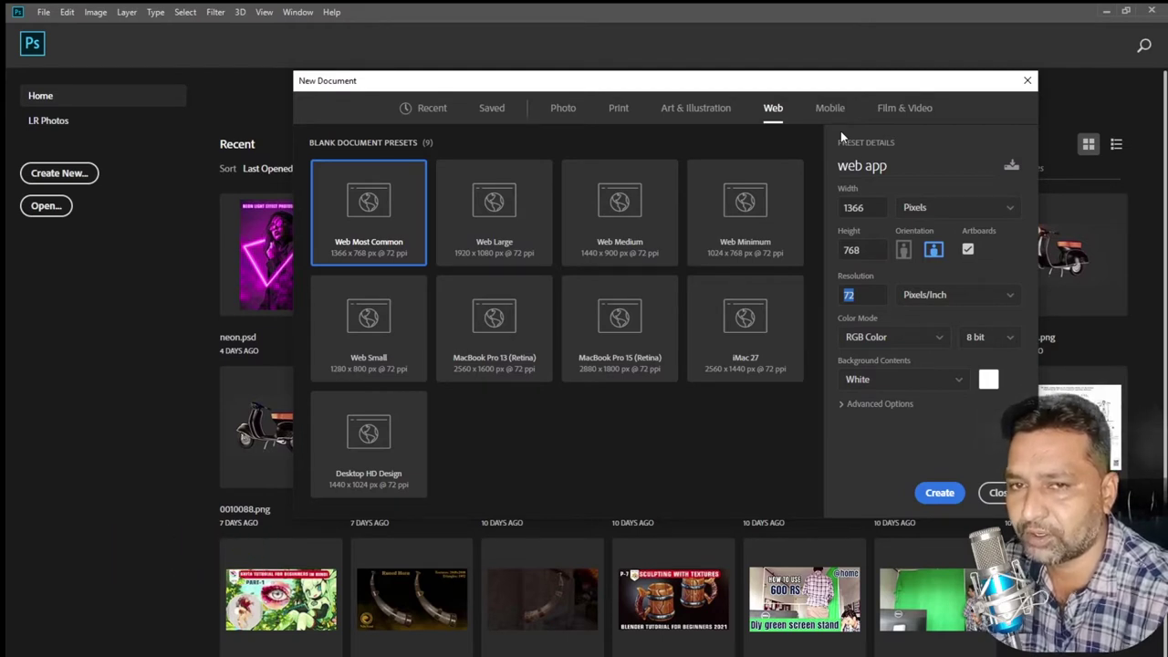
pyautogui.click(774, 108)
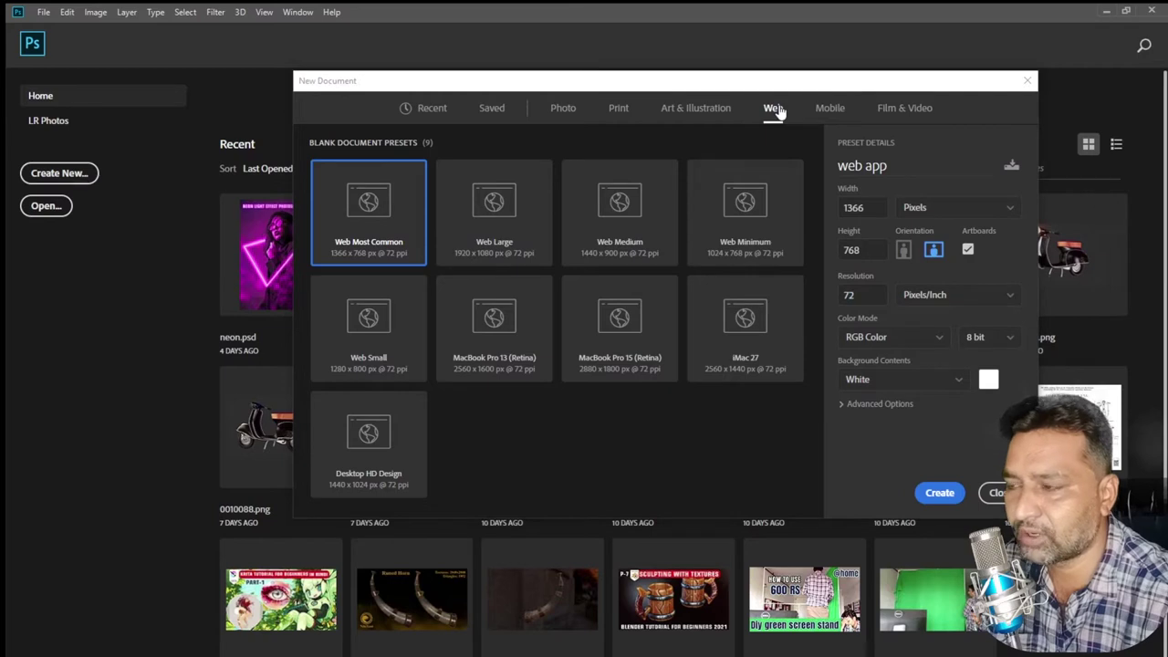
pyautogui.click(832, 117)
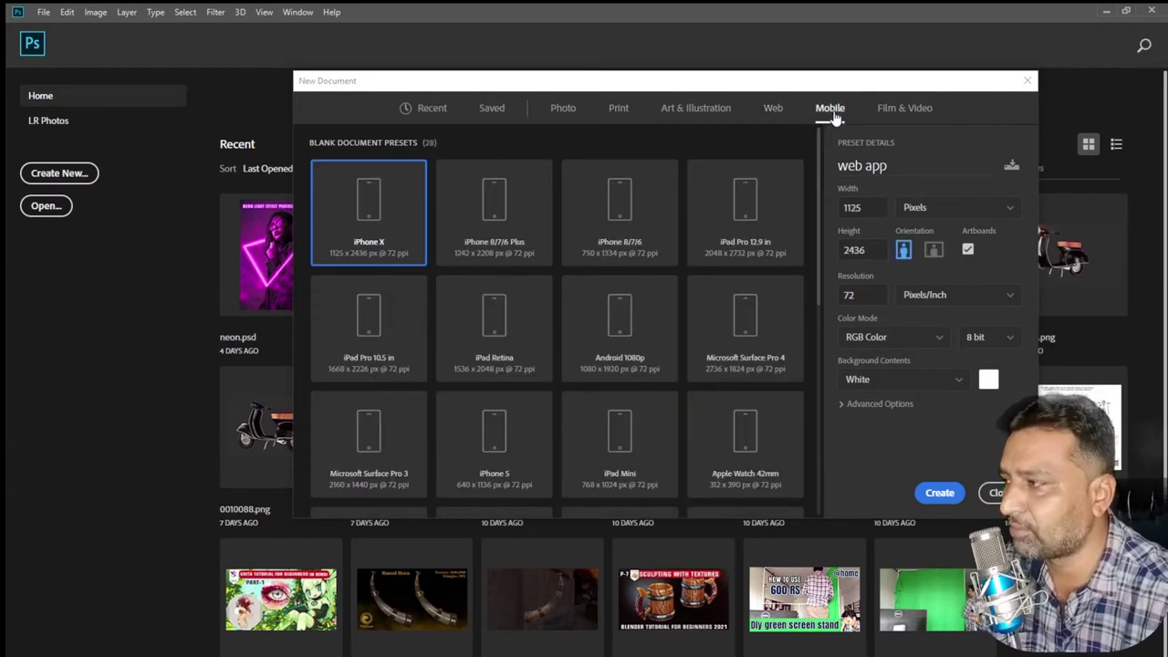
pyautogui.click(906, 114)
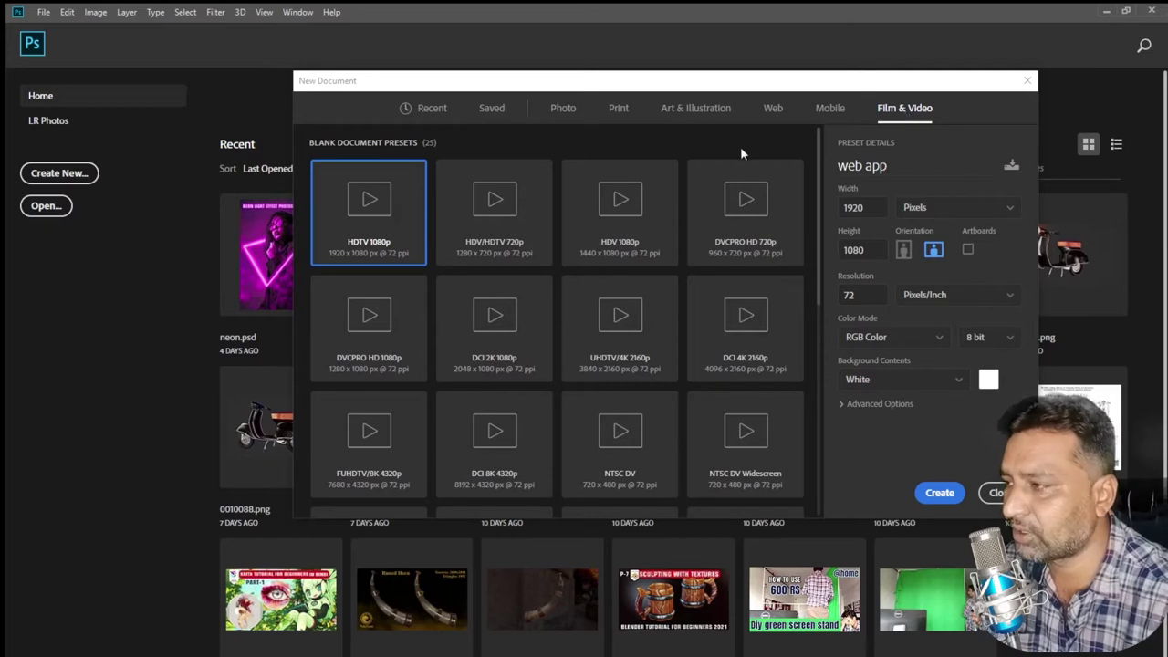
pyautogui.click(564, 111)
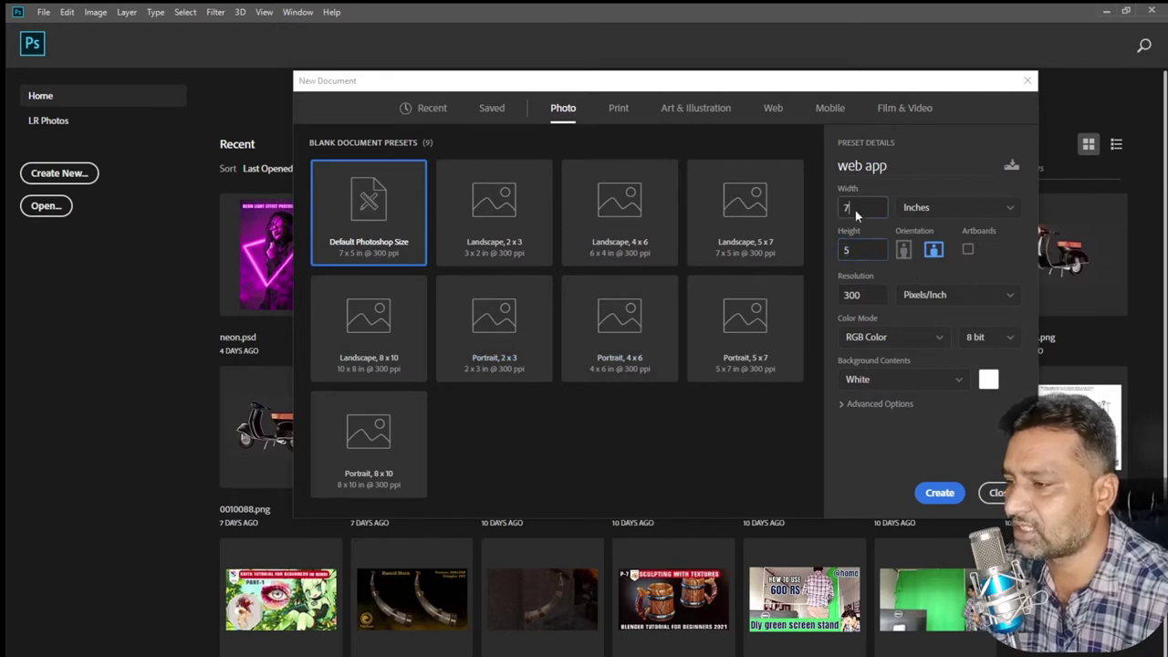
pyautogui.click(903, 250)
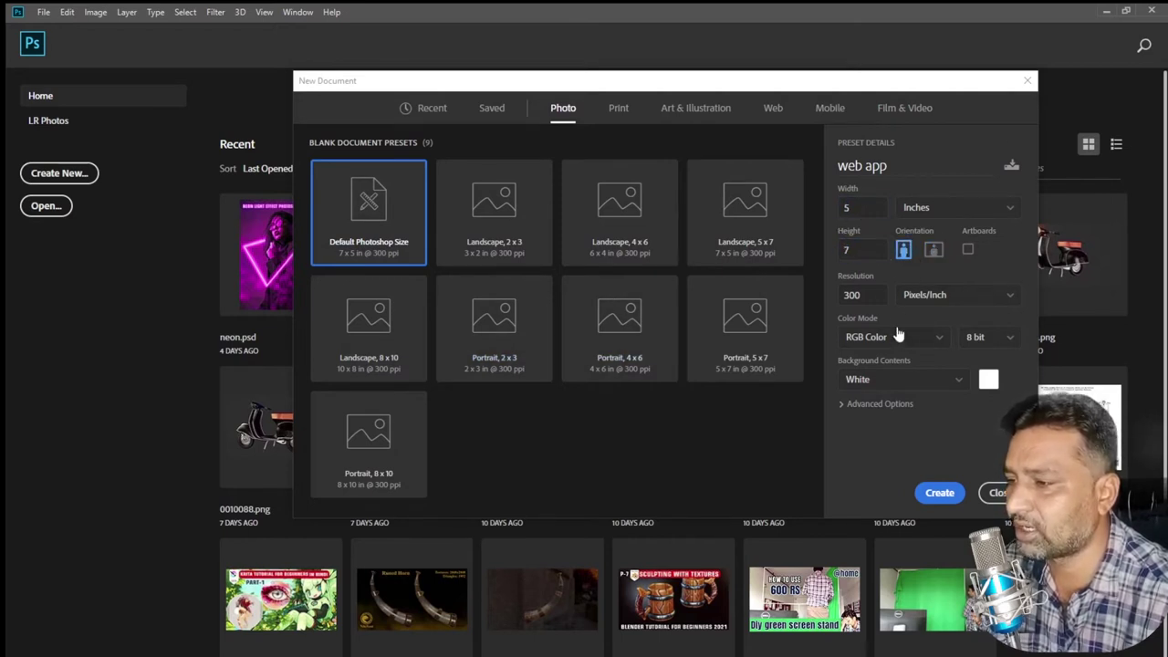
pyautogui.doubleClick(874, 295)
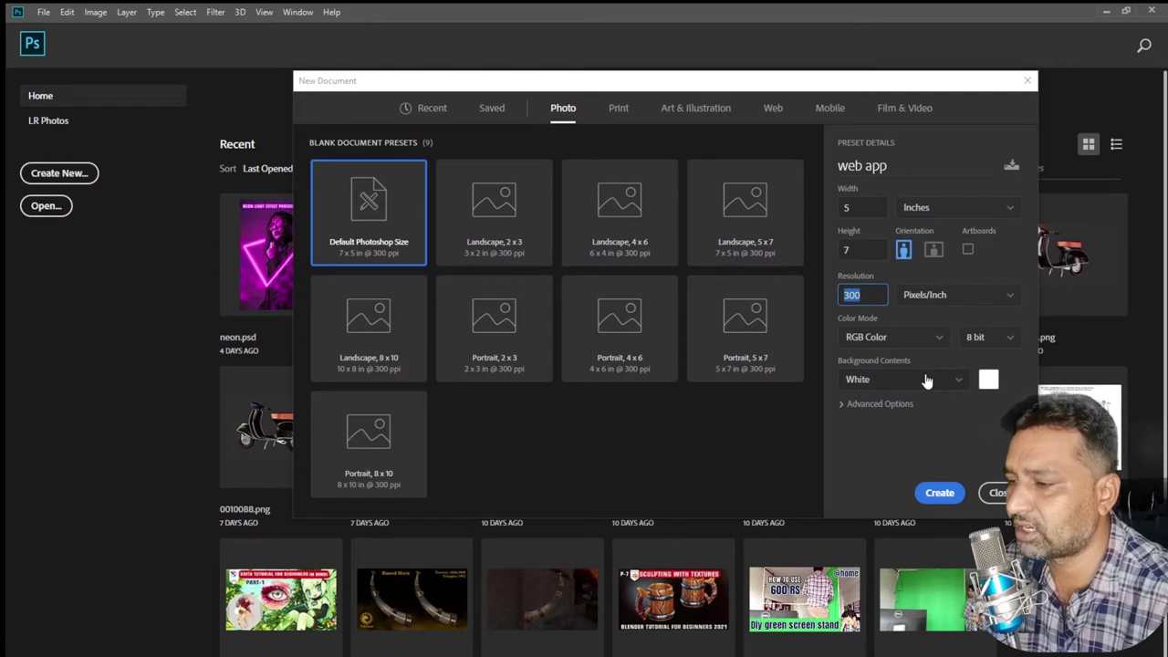
pyautogui.click(888, 342)
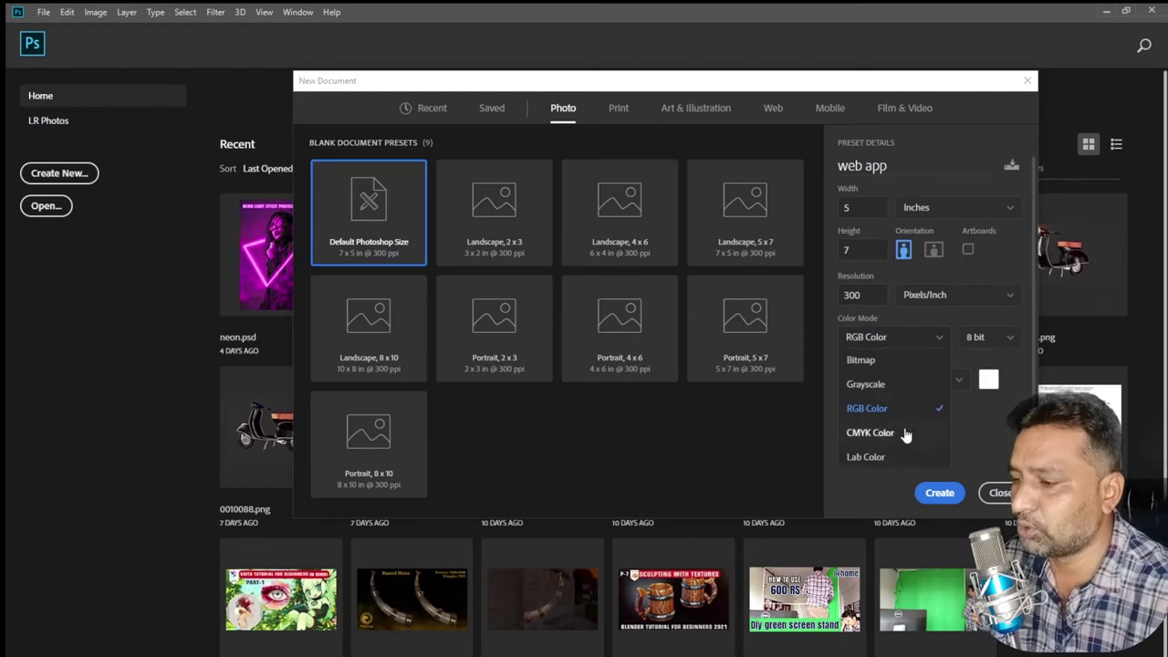
pyautogui.click(906, 435)
pyautogui.click(881, 342)
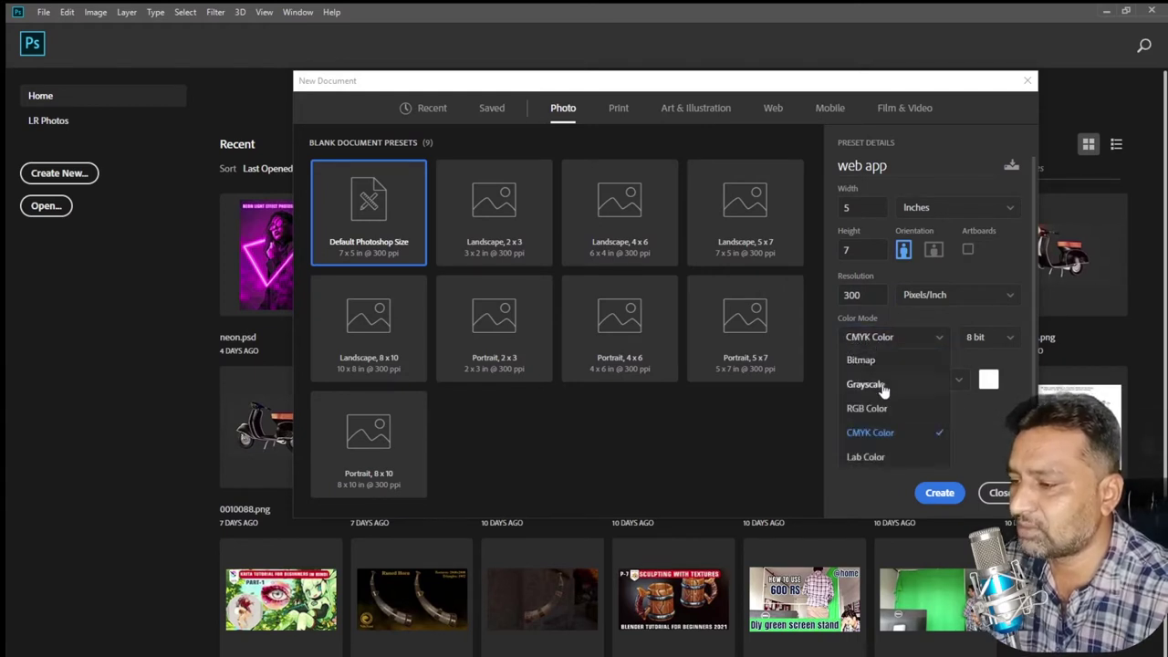
pyautogui.click(885, 407)
pyautogui.click(881, 337)
pyautogui.click(881, 431)
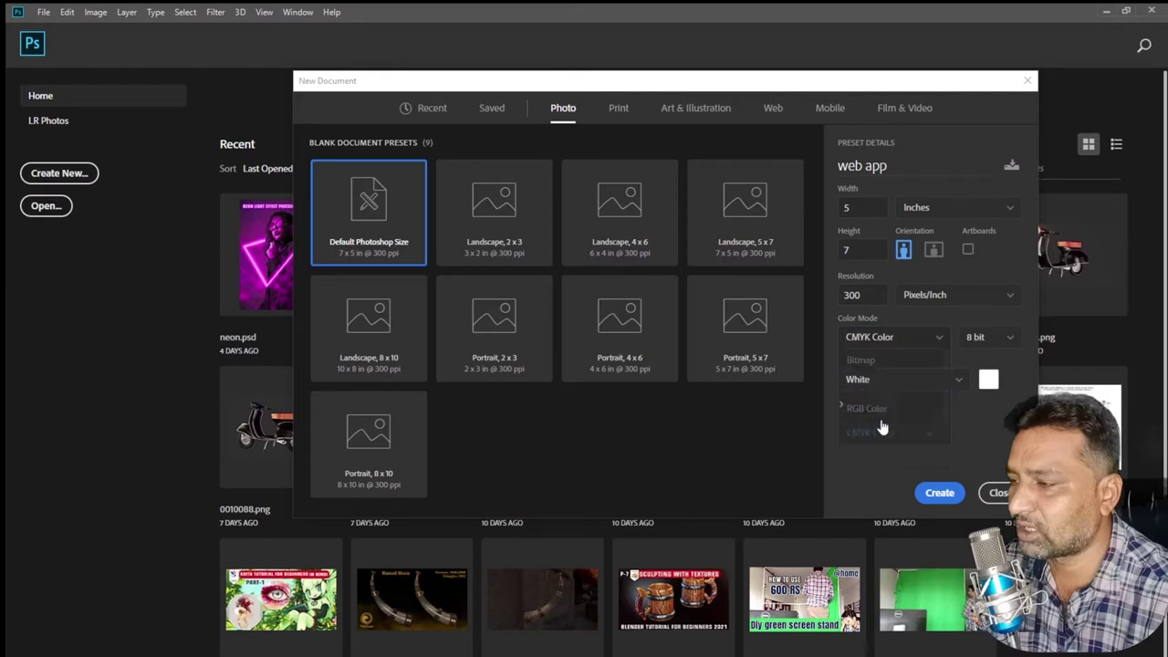
pyautogui.click(617, 110)
pyautogui.click(589, 113)
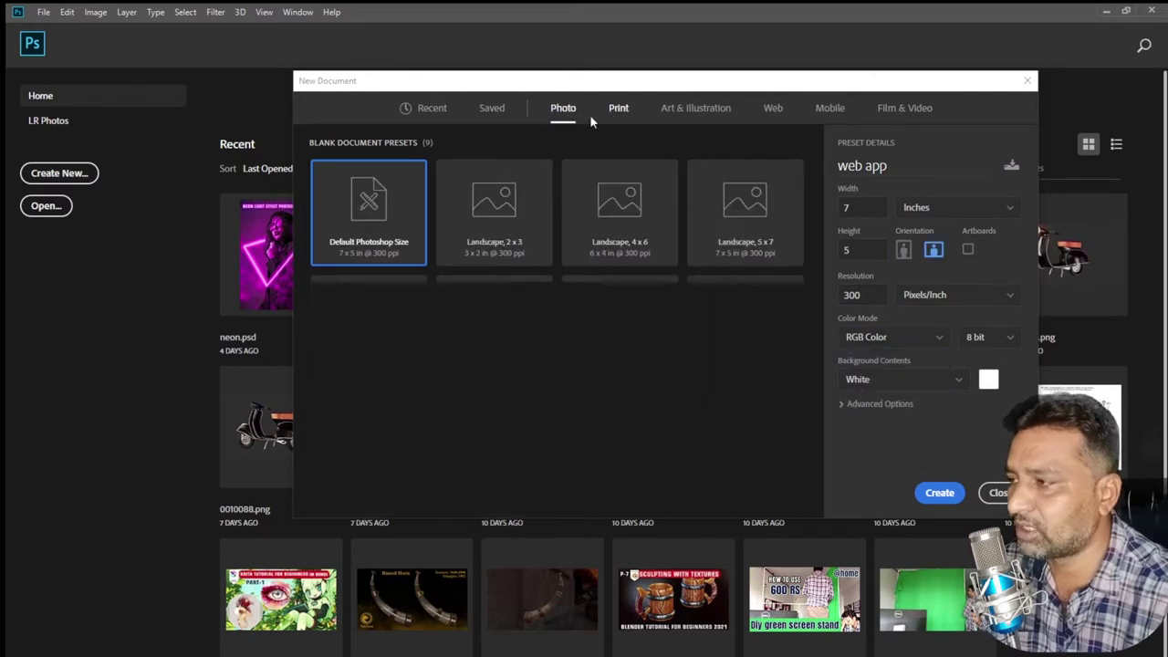
pyautogui.click(908, 345)
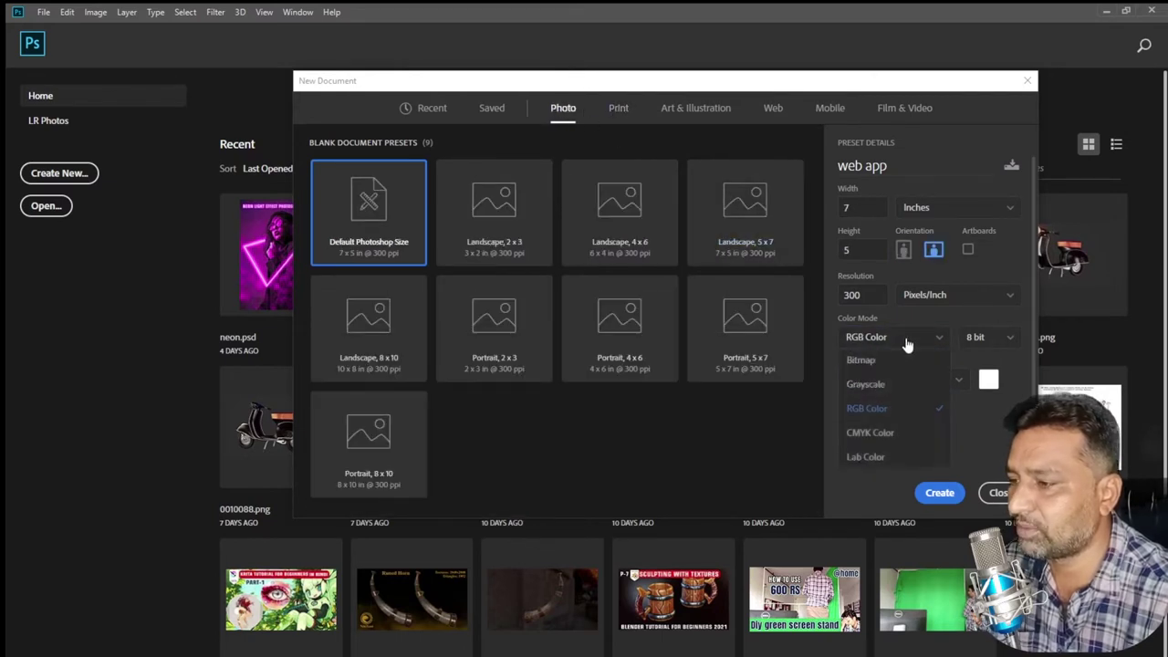
pyautogui.click(892, 410)
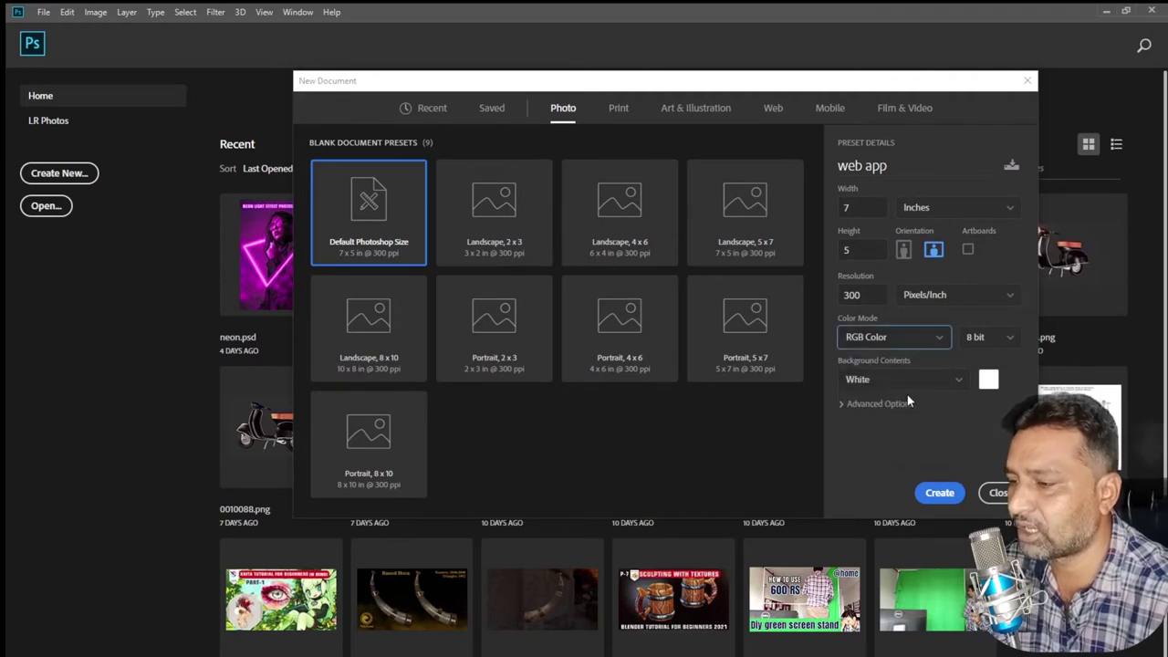
pyautogui.click(906, 383)
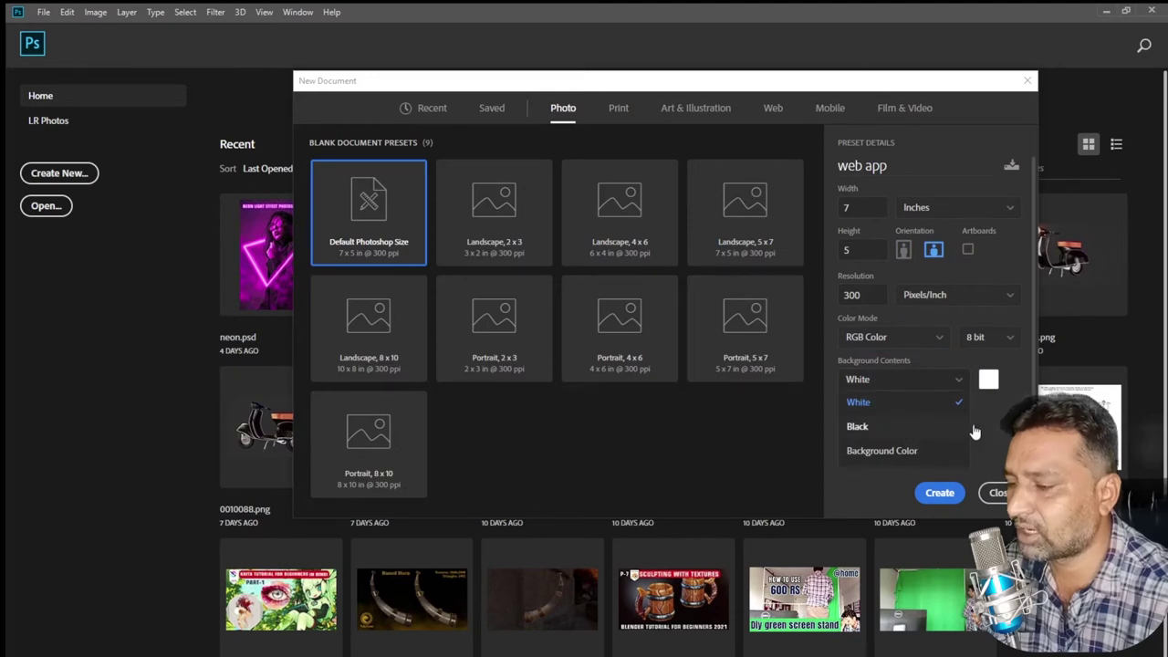
# - Try black, the current orange, and a custom bright green as background contents
pyautogui.click(921, 428)
pyautogui.click(897, 383)
pyautogui.click(911, 447)
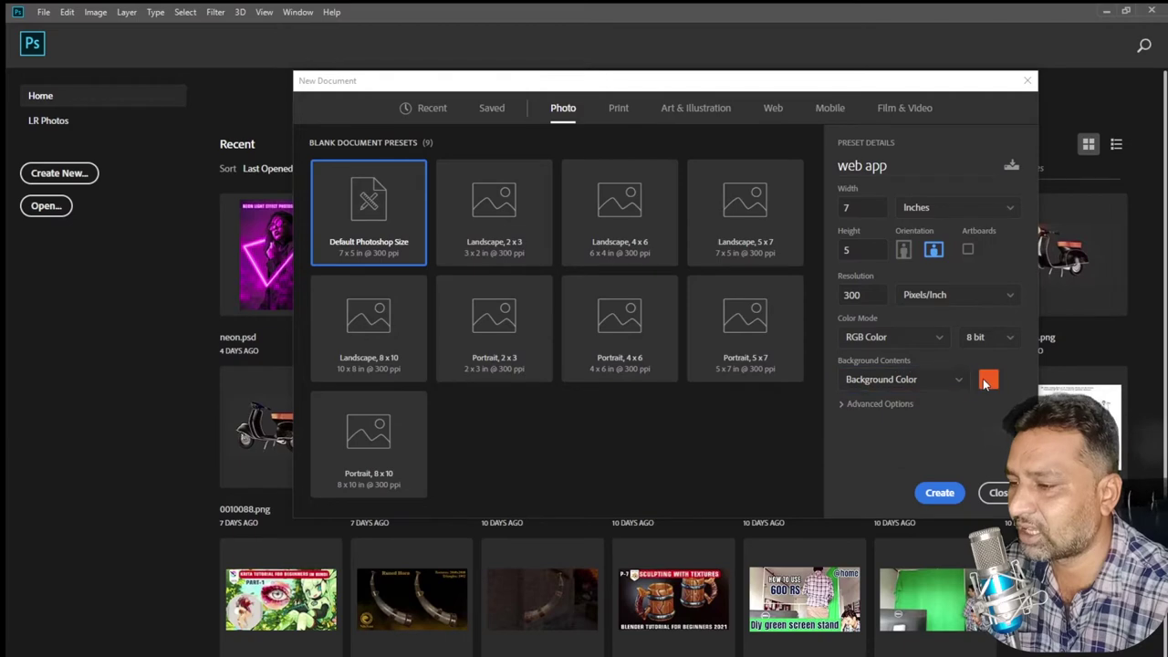
pyautogui.click(988, 380)
pyautogui.click(994, 254)
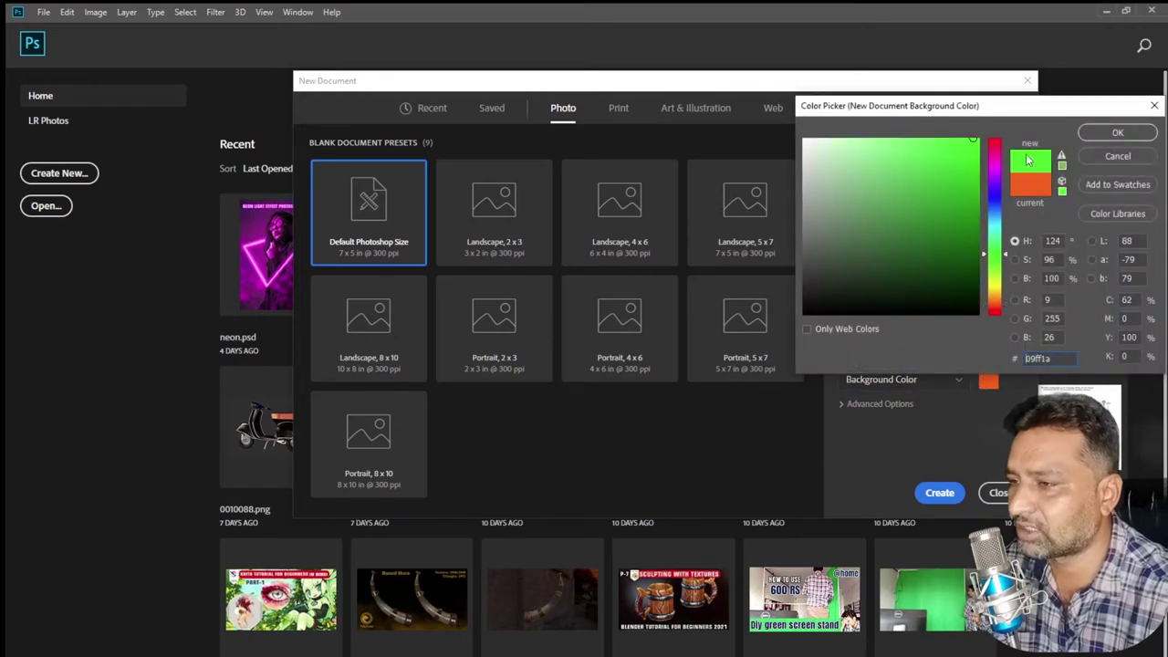
pyautogui.click(1116, 133)
# - Set the background back to white and create the 7 x 5 in web app document
pyautogui.click(942, 383)
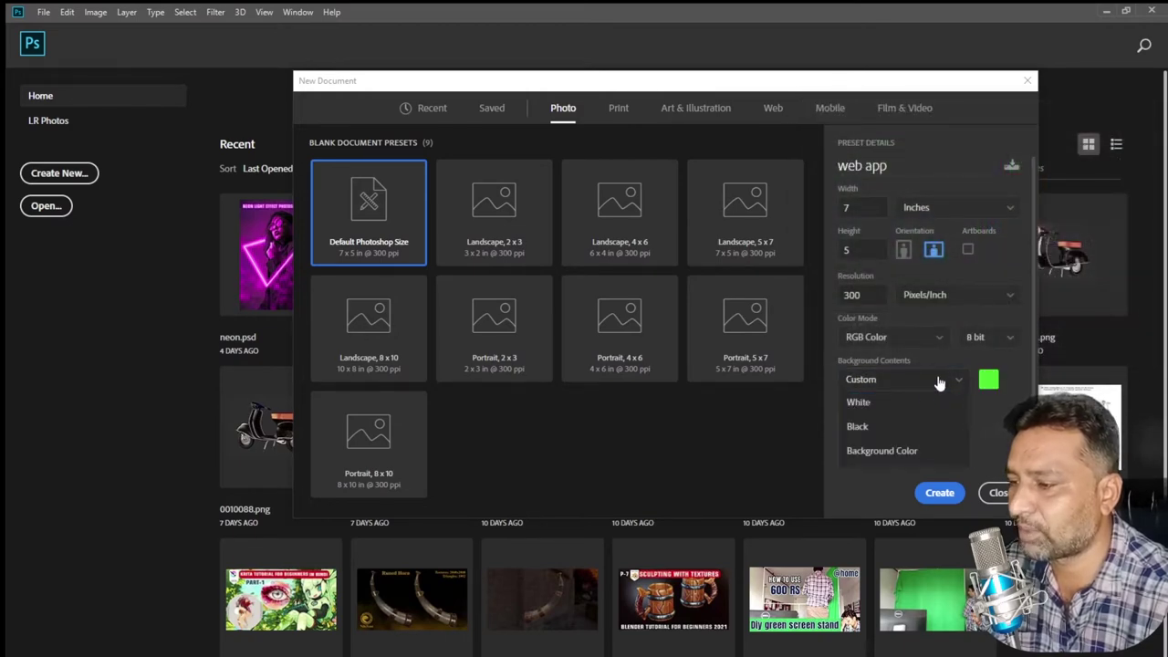
pyautogui.click(910, 404)
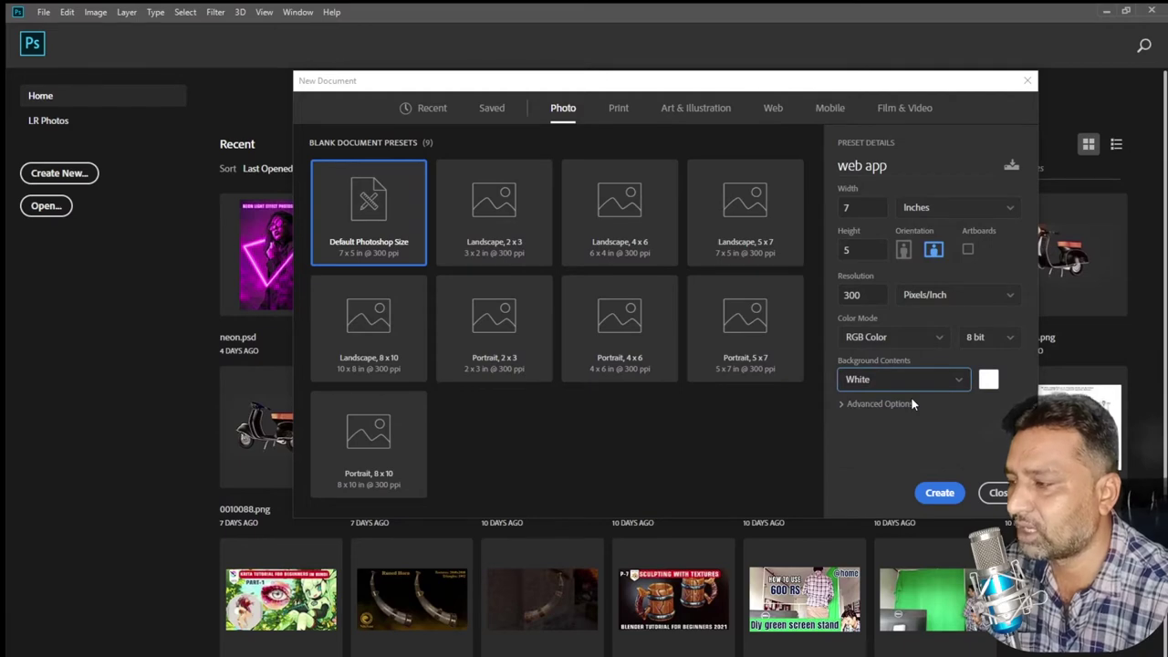
pyautogui.click(935, 493)
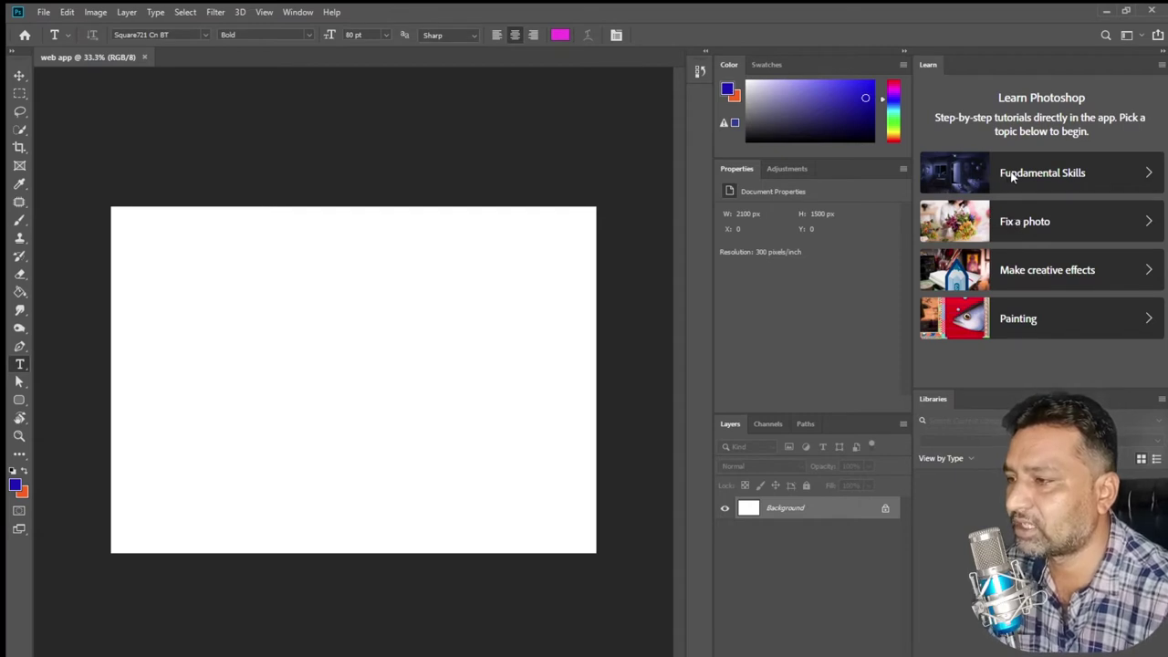
# - Toggle the toolbar to two columns and back to a single column
pyautogui.click(14, 52)
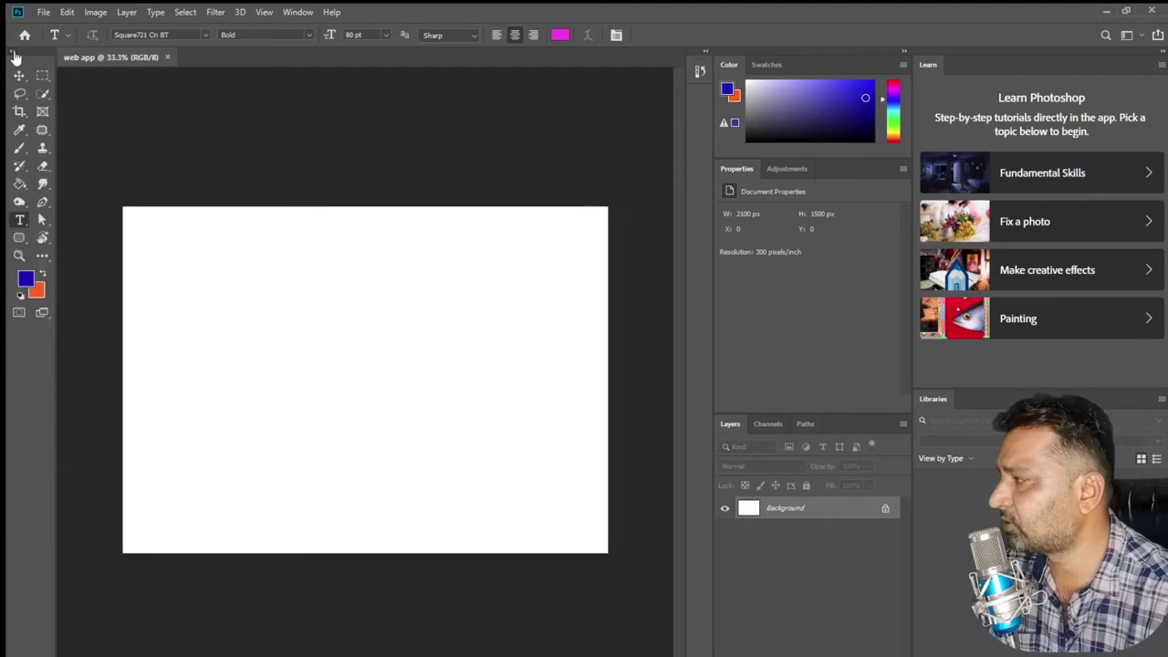
pyautogui.click(13, 52)
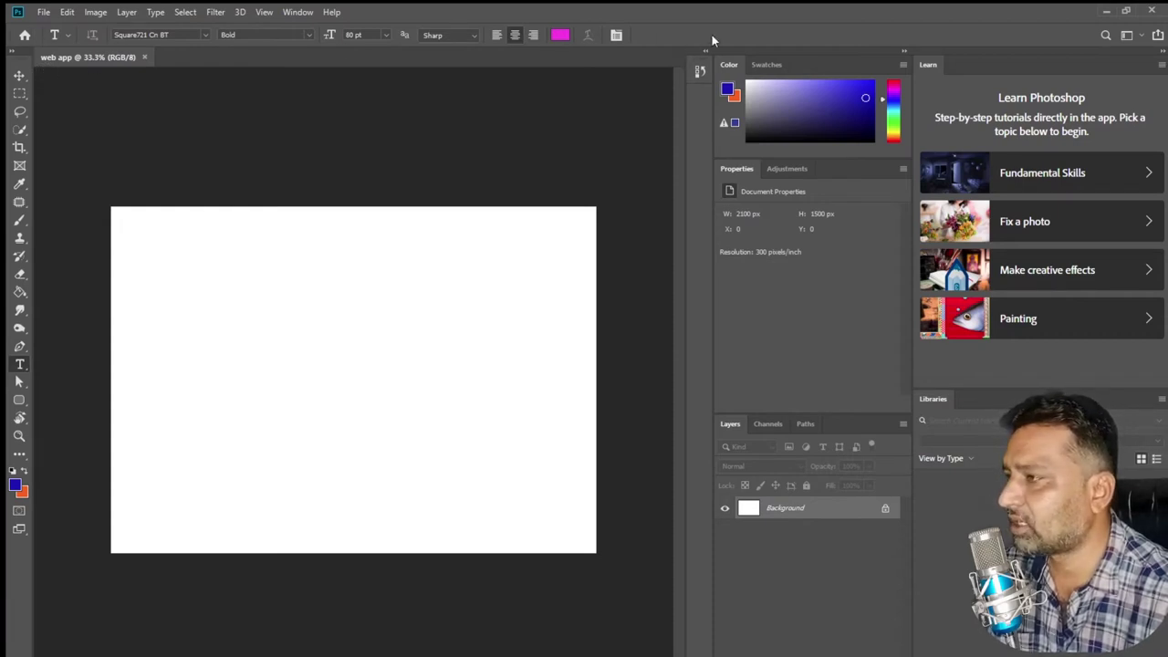
# - Cycle through Move, Rectangular Marquee, Lasso, Quick Selection, Crop, Smudge, Dodge and Pen tools
pyautogui.click(19, 77)
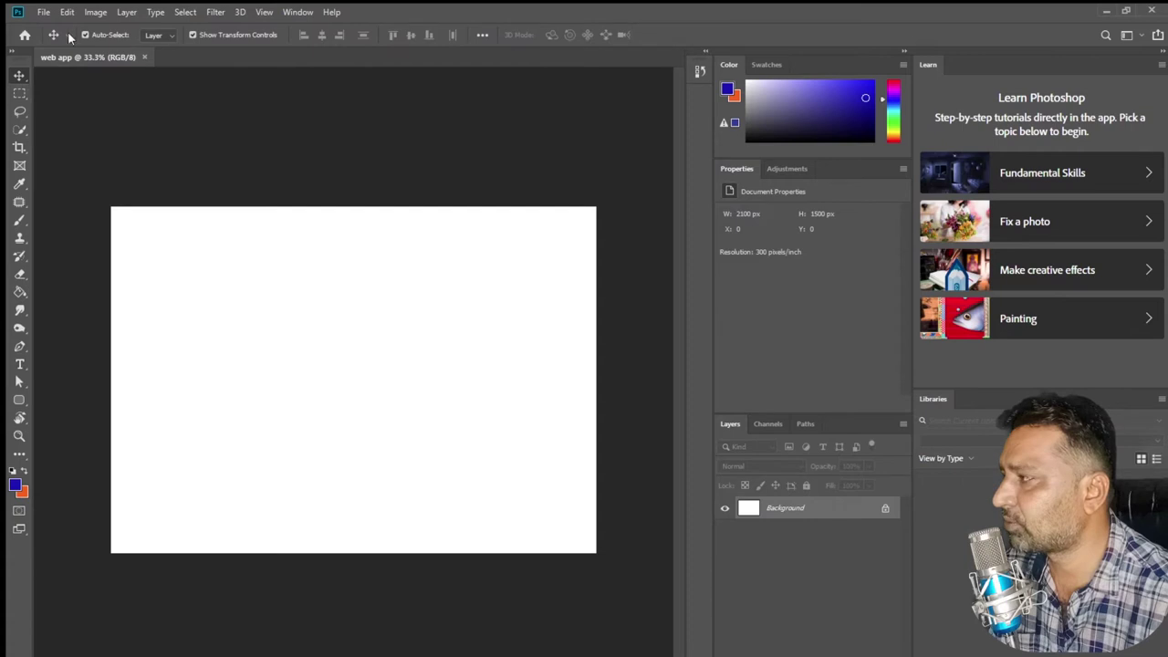
pyautogui.click(18, 95)
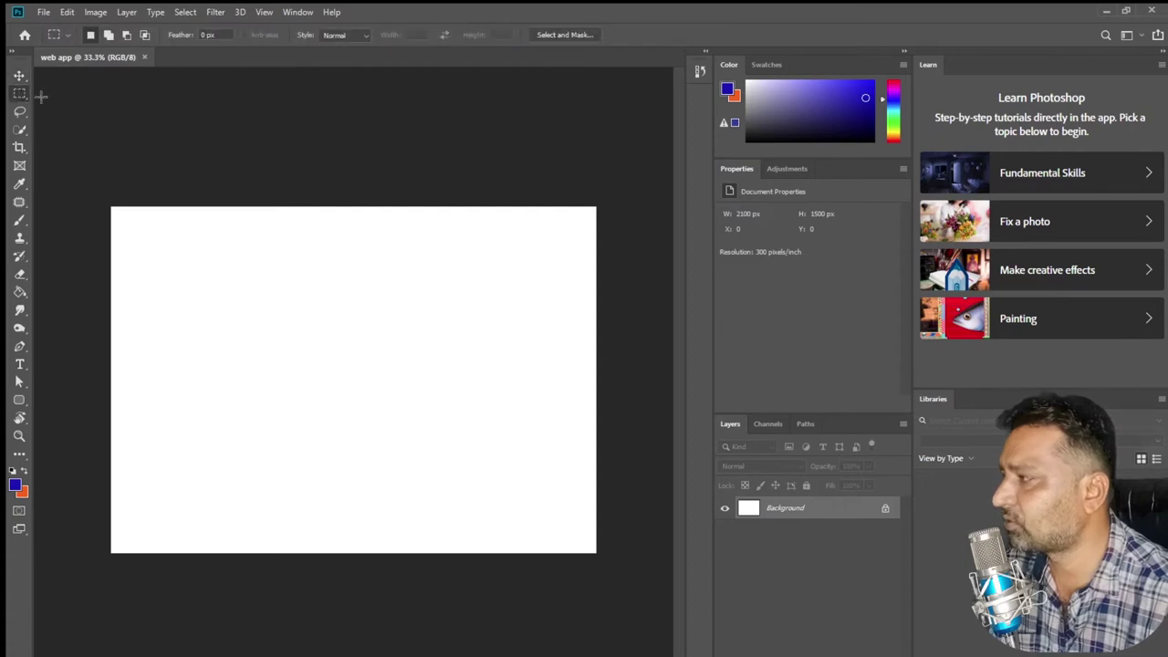
pyautogui.click(19, 111)
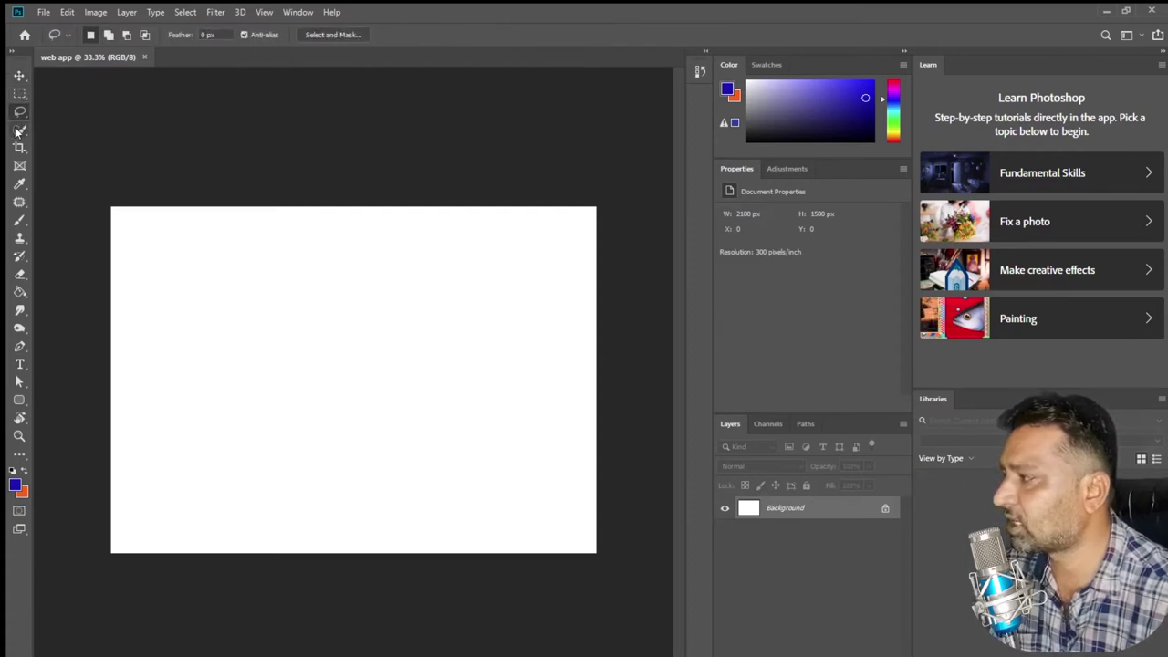
pyautogui.click(19, 130)
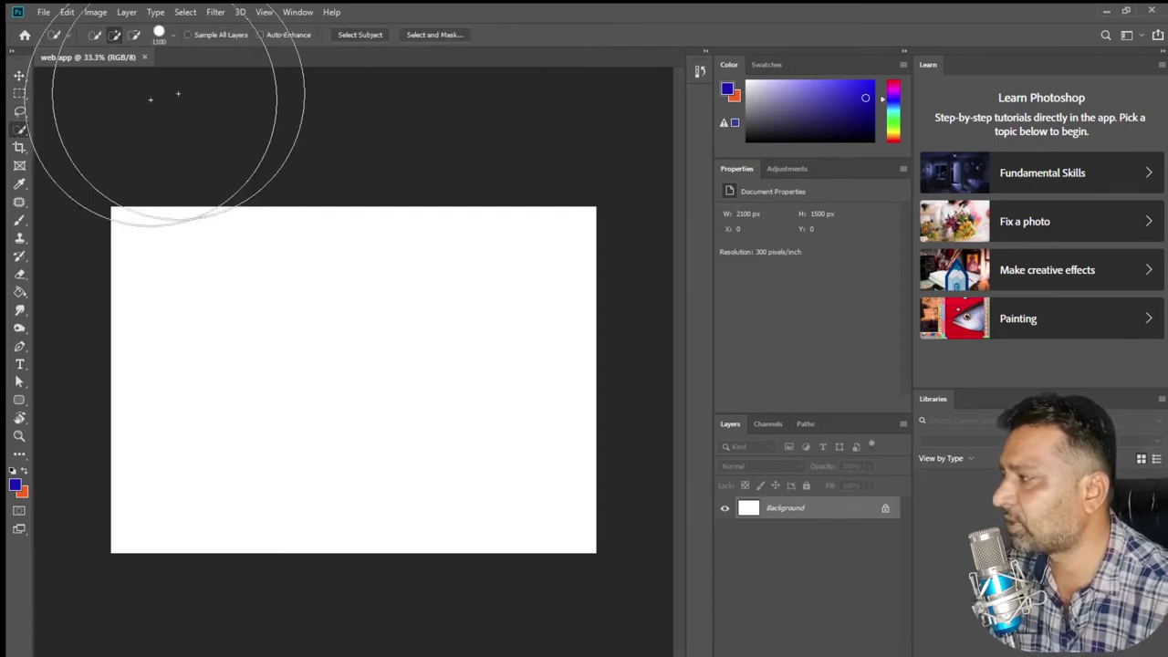
pyautogui.click(19, 148)
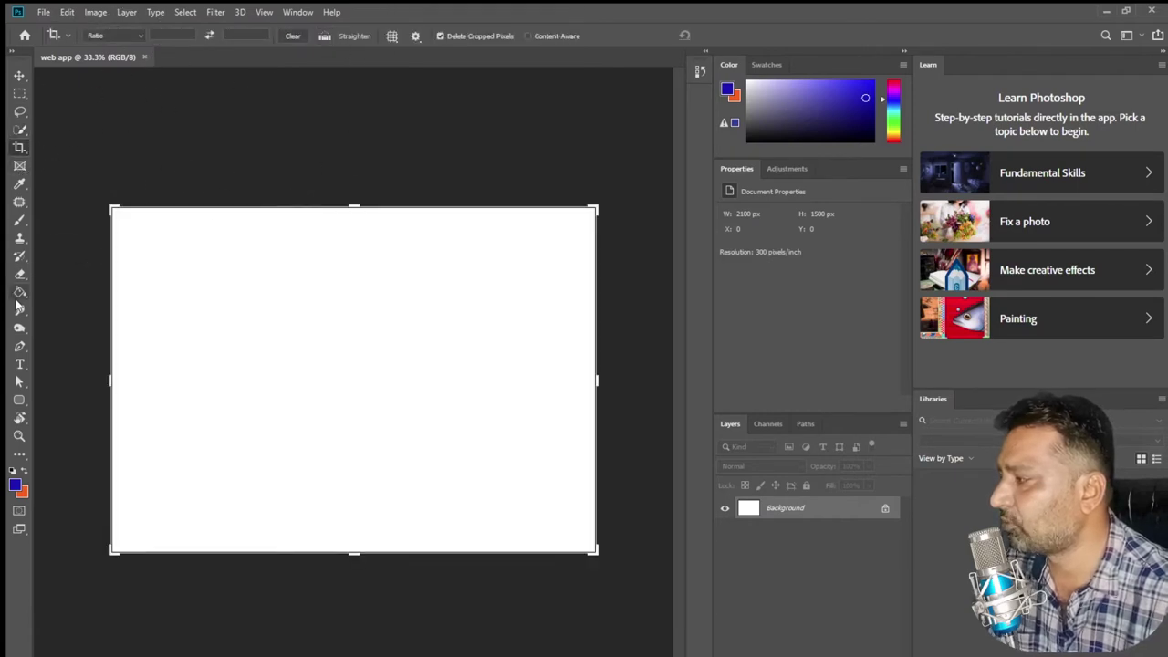
pyautogui.click(19, 310)
pyautogui.click(19, 328)
pyautogui.click(19, 347)
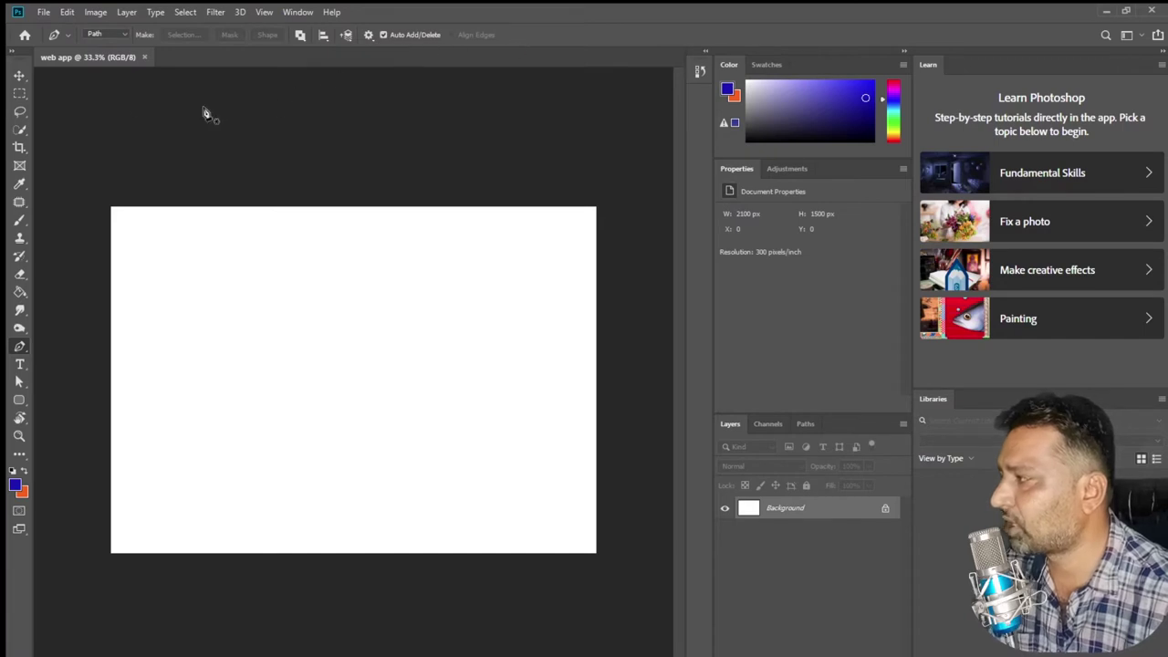
# - Return to the Move tool, toggle Auto-Select between Group and Layer, and toggle toolbar columns
pyautogui.click(19, 75)
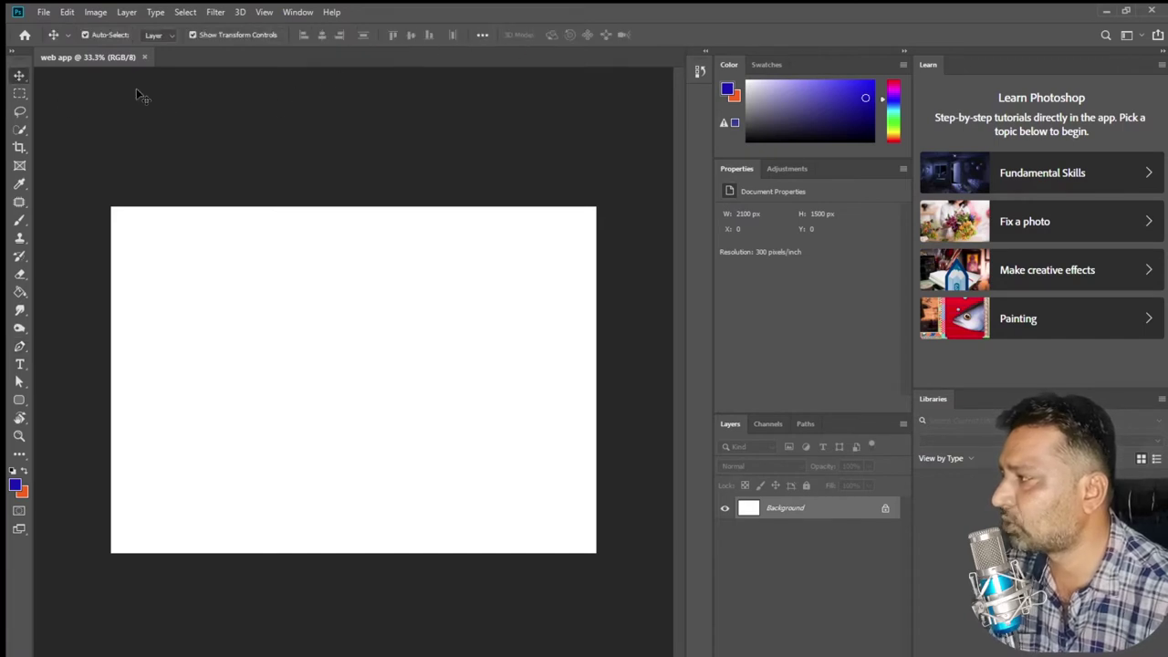
pyautogui.click(172, 47)
pyautogui.click(164, 36)
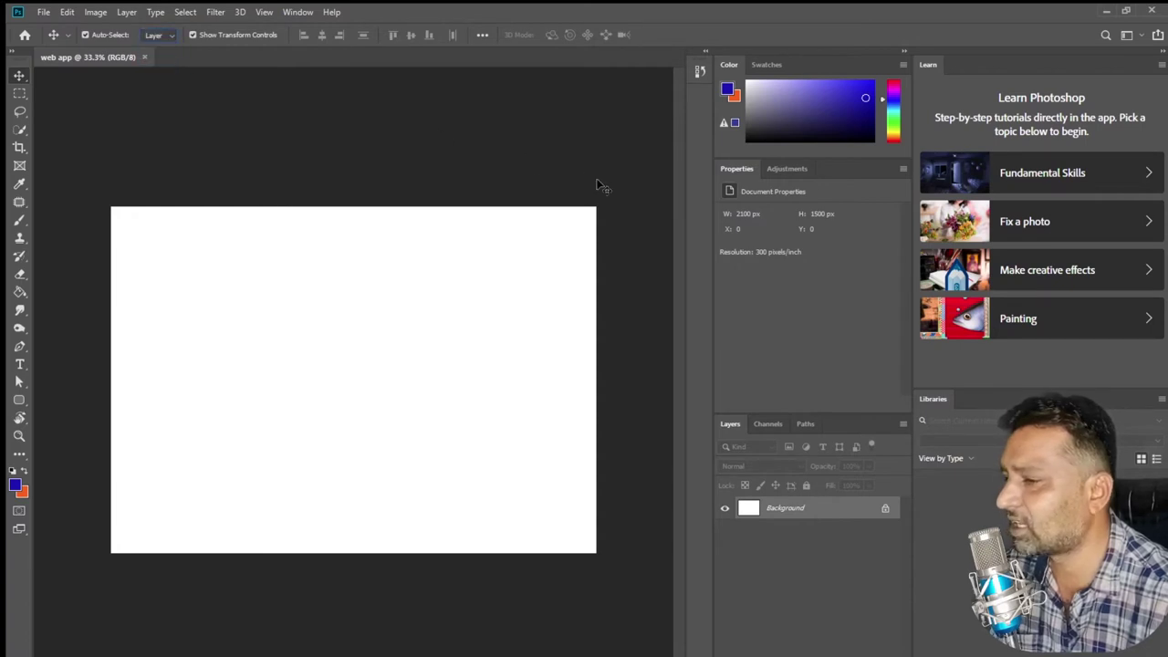
pyautogui.click(13, 57)
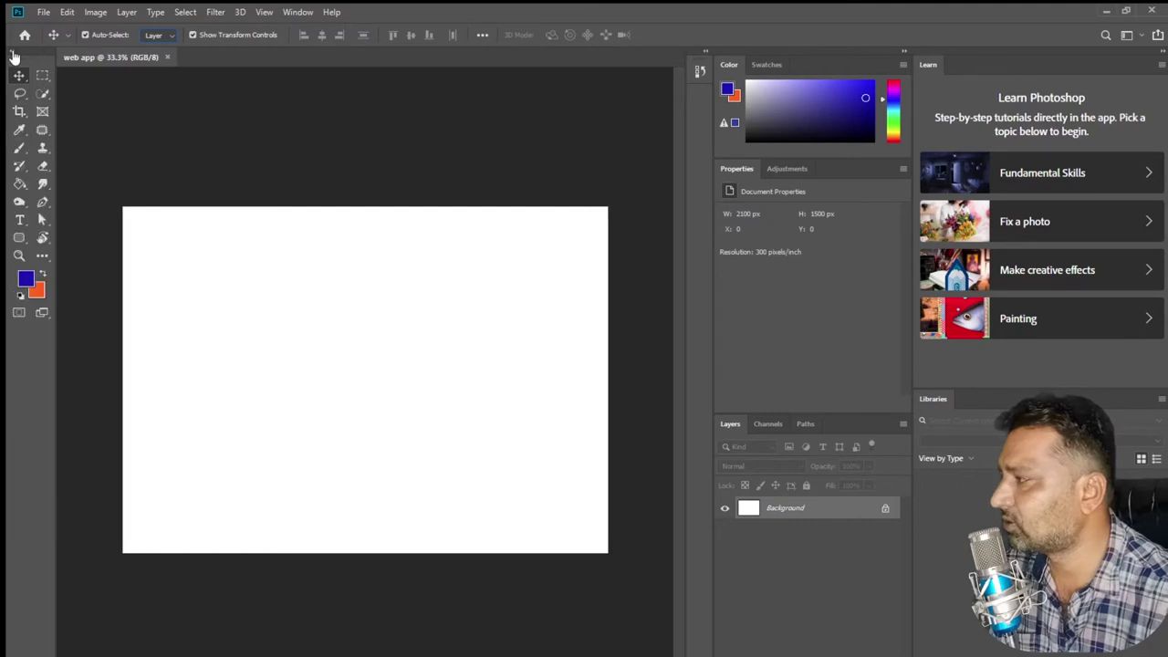
pyautogui.click(14, 57)
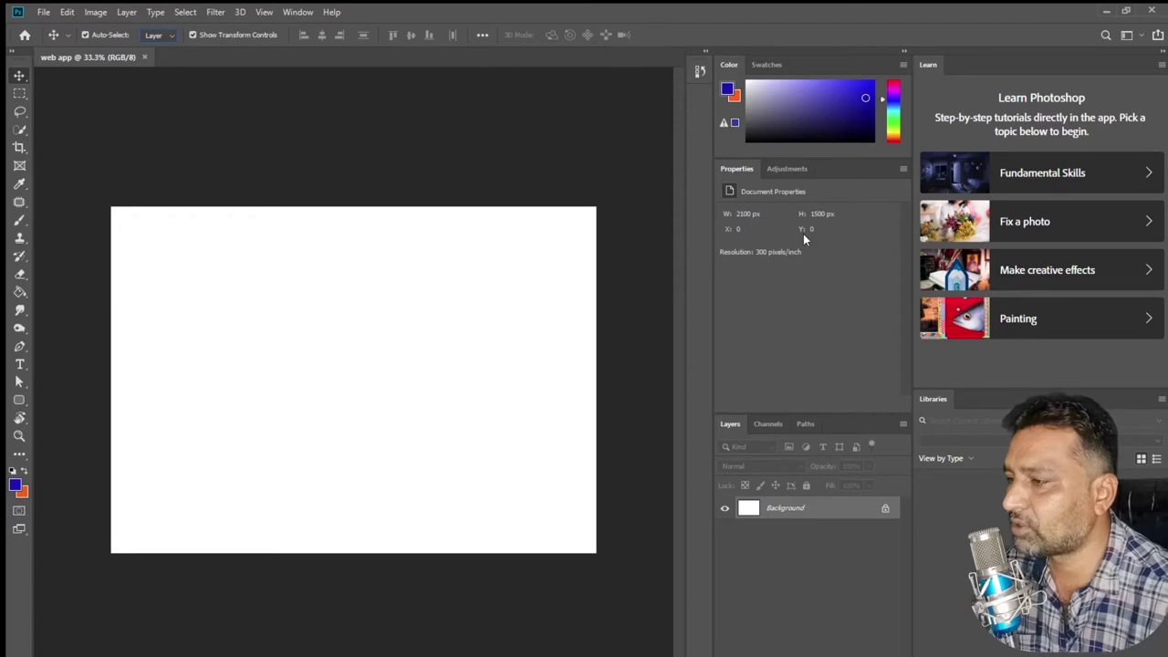
pyautogui.click(19, 92)
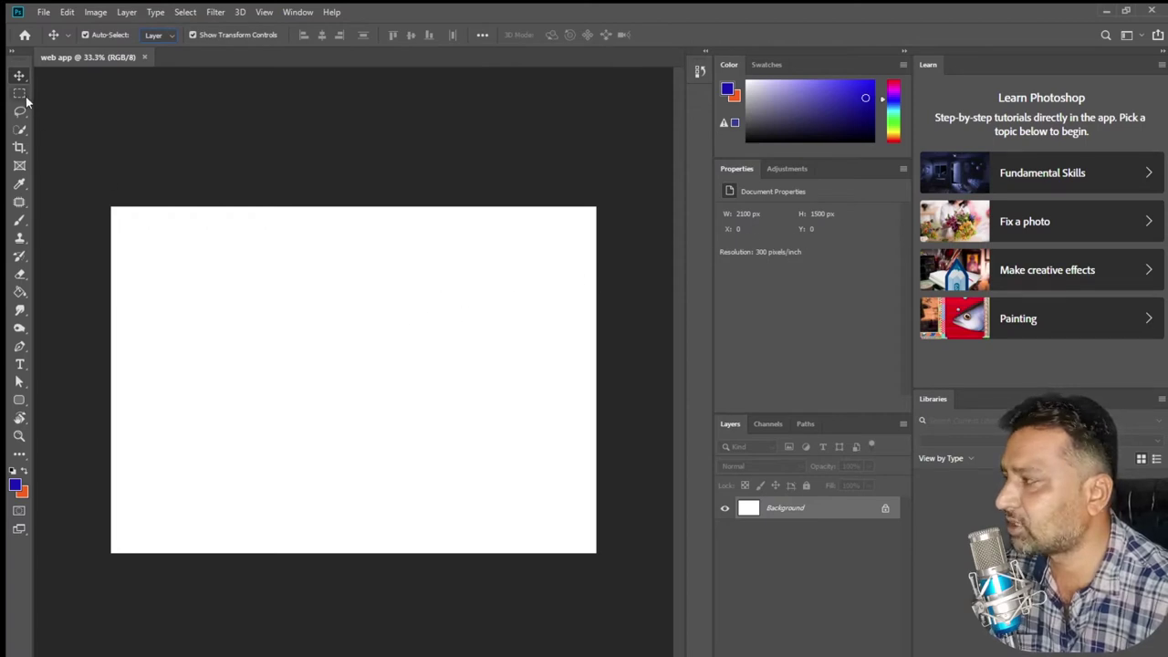
# - Draw two rectangular marquee selections on the canvas, deselecting each one
pyautogui.moveTo(231, 259); pyautogui.dragTo(360, 342)
pyautogui.click(462, 412)
pyautogui.moveTo(462, 405); pyautogui.dragTo(231, 258)
pyautogui.click(605, 255)
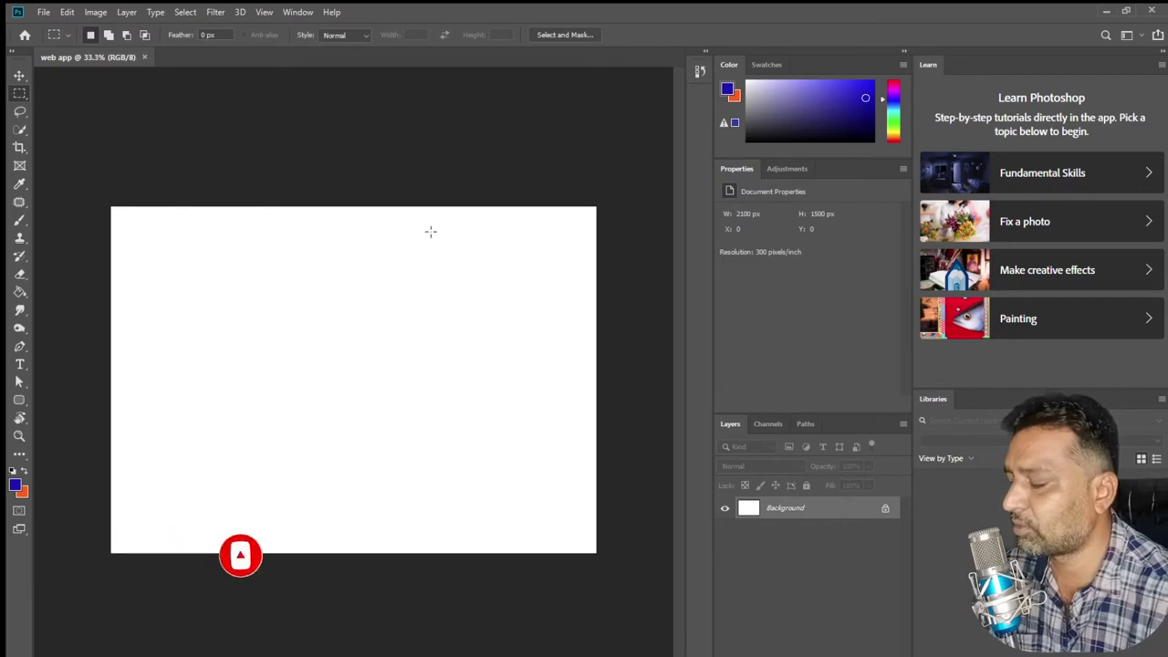
# - Zoom in with Z, fit the whole canvas on screen, and show the Paths panel
pyautogui.press('z')
pyautogui.click(455, 256)
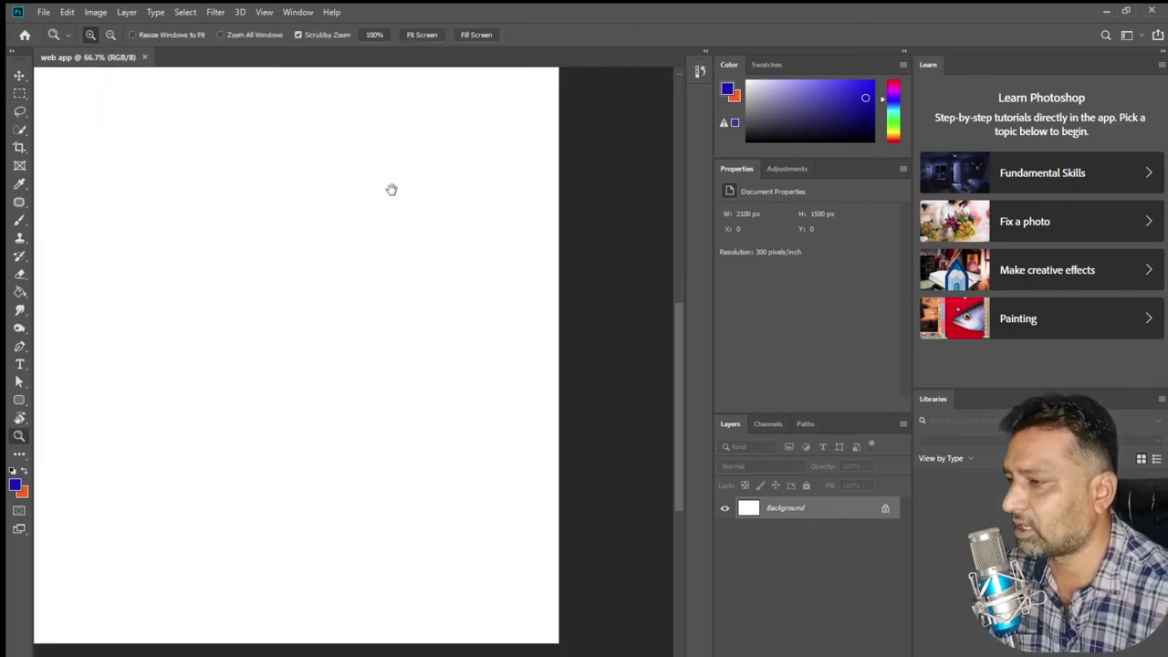
pyautogui.moveTo(474, 236); pyautogui.dragTo(482, 239)
pyautogui.click(497, 248)
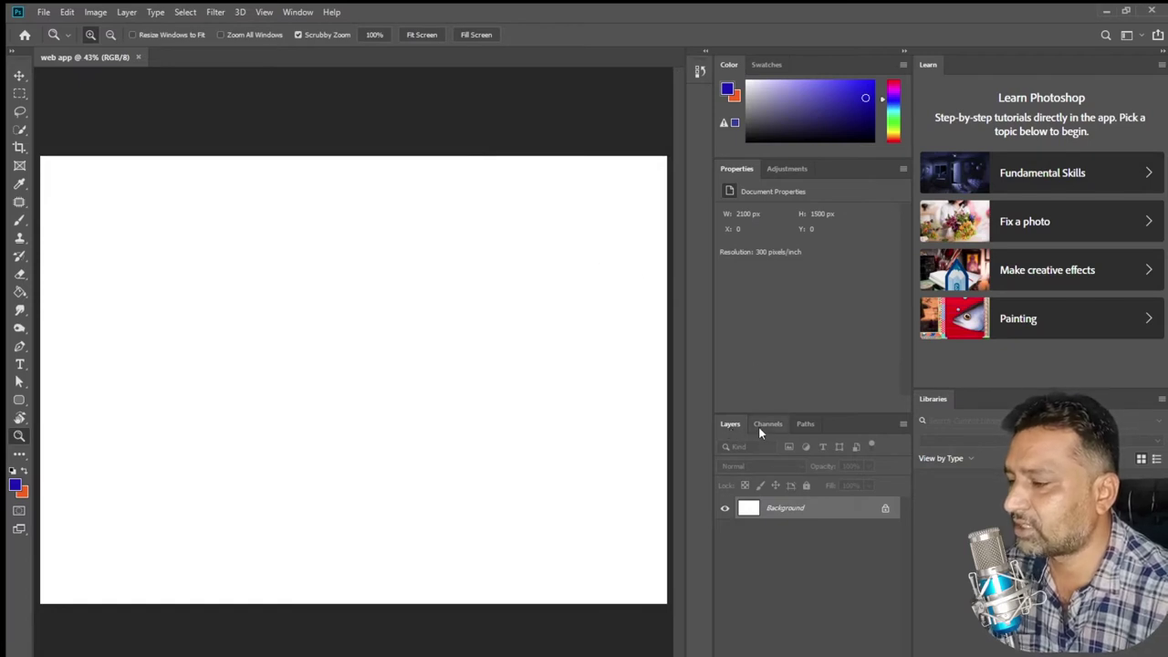
pyautogui.click(801, 427)
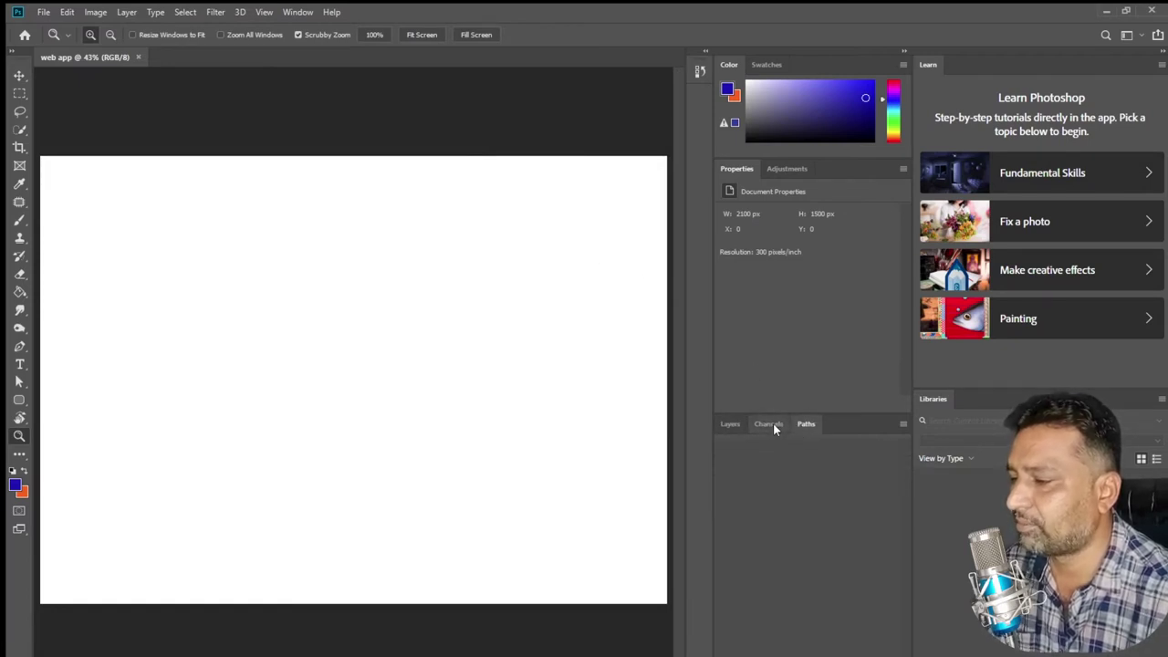
pyautogui.click(772, 425)
pyautogui.click(798, 425)
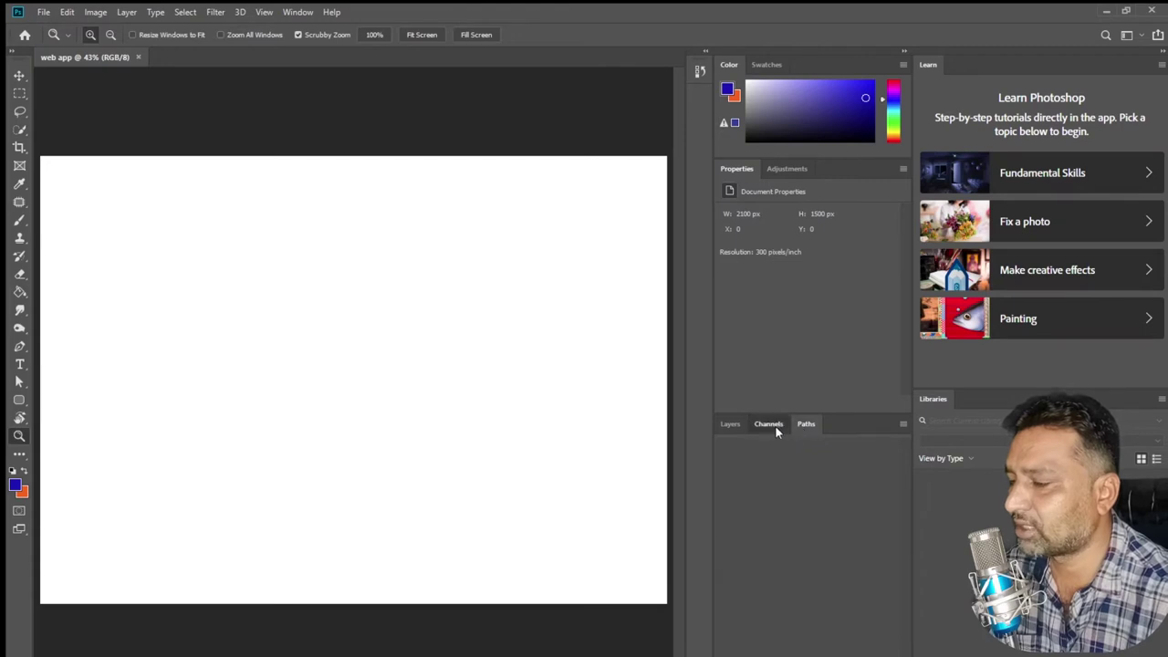
pyautogui.click(773, 425)
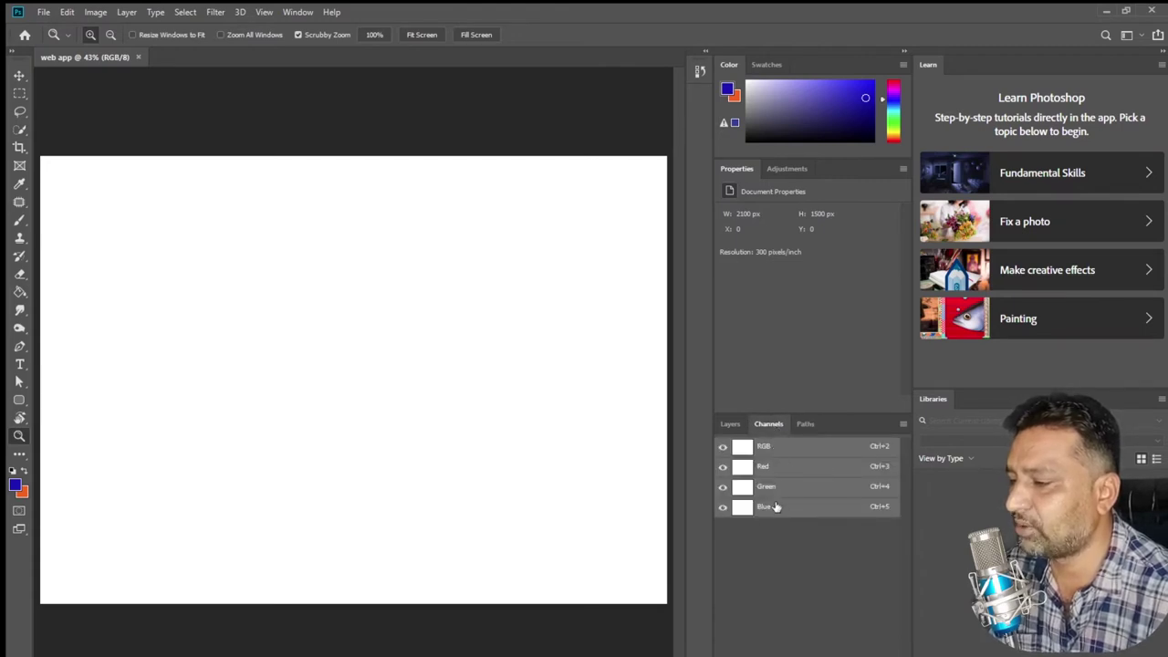
pyautogui.click(731, 425)
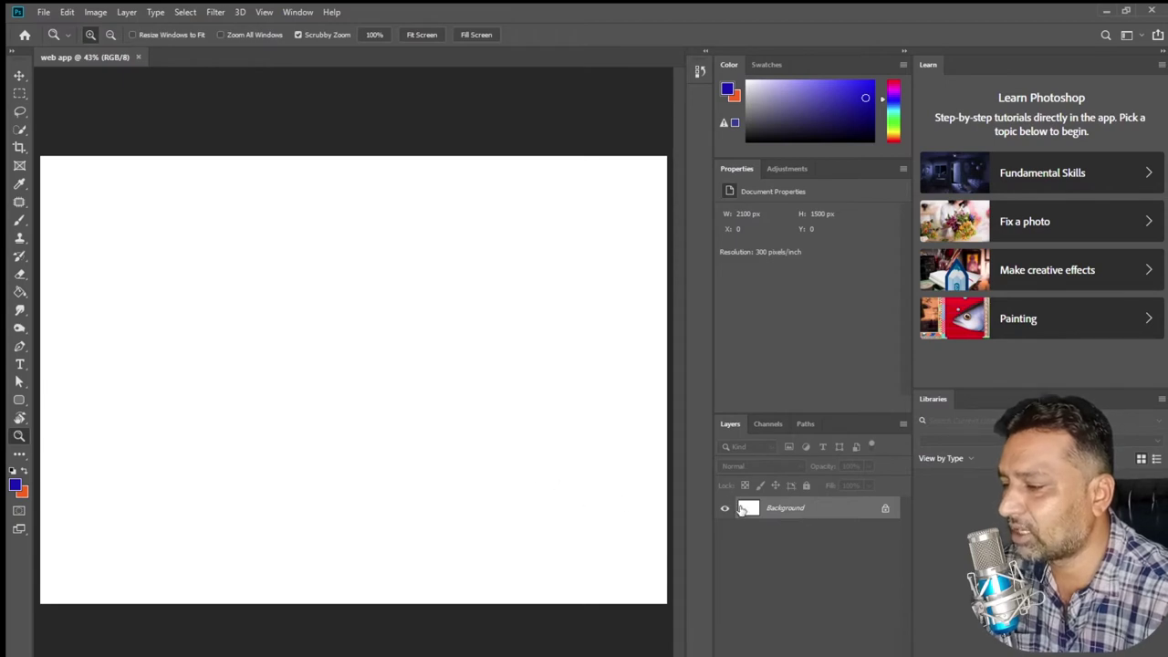
# - Unlock the Background layer into Layer 0 and close its Layer Style dialog
pyautogui.click(884, 510)
pyautogui.doubleClick(788, 501)
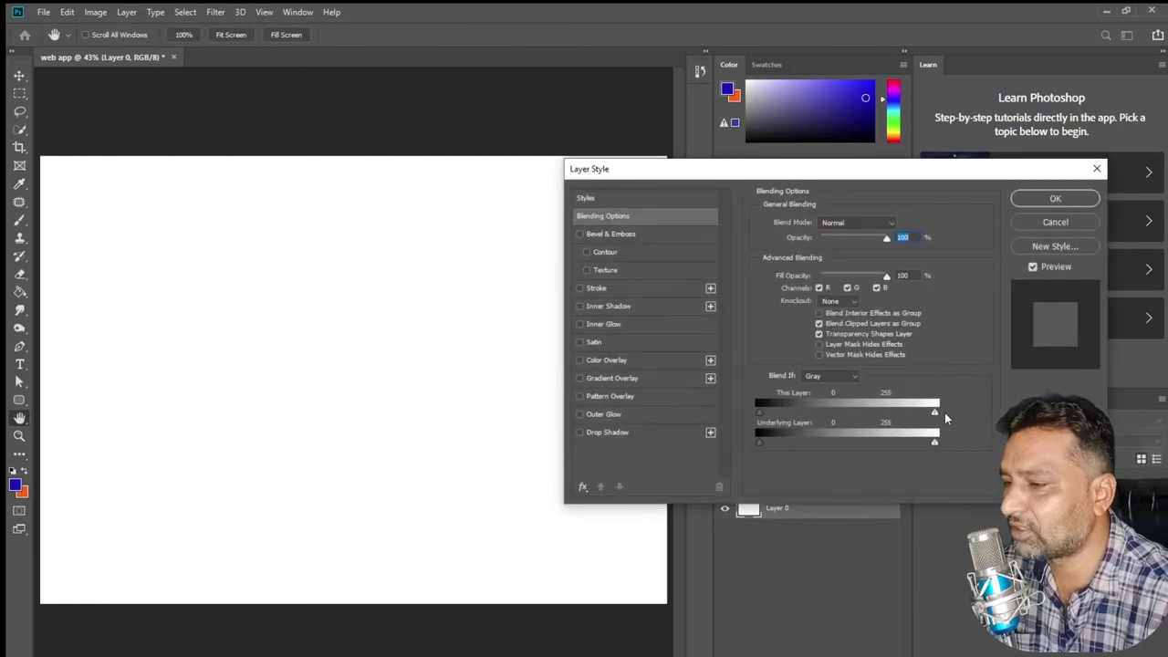
pyautogui.click(1054, 199)
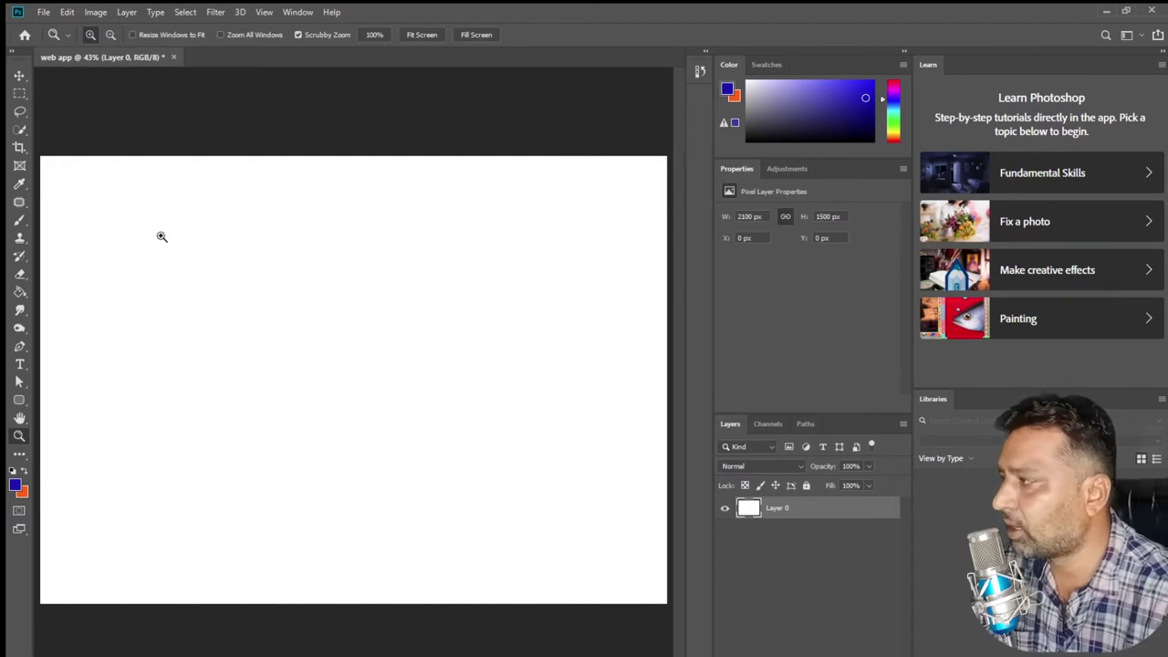
pyautogui.click(22, 96)
# - Draw a rectangular selection, browse the marquee shape options, and redraw the rectangle
pyautogui.moveTo(259, 265); pyautogui.dragTo(469, 441)
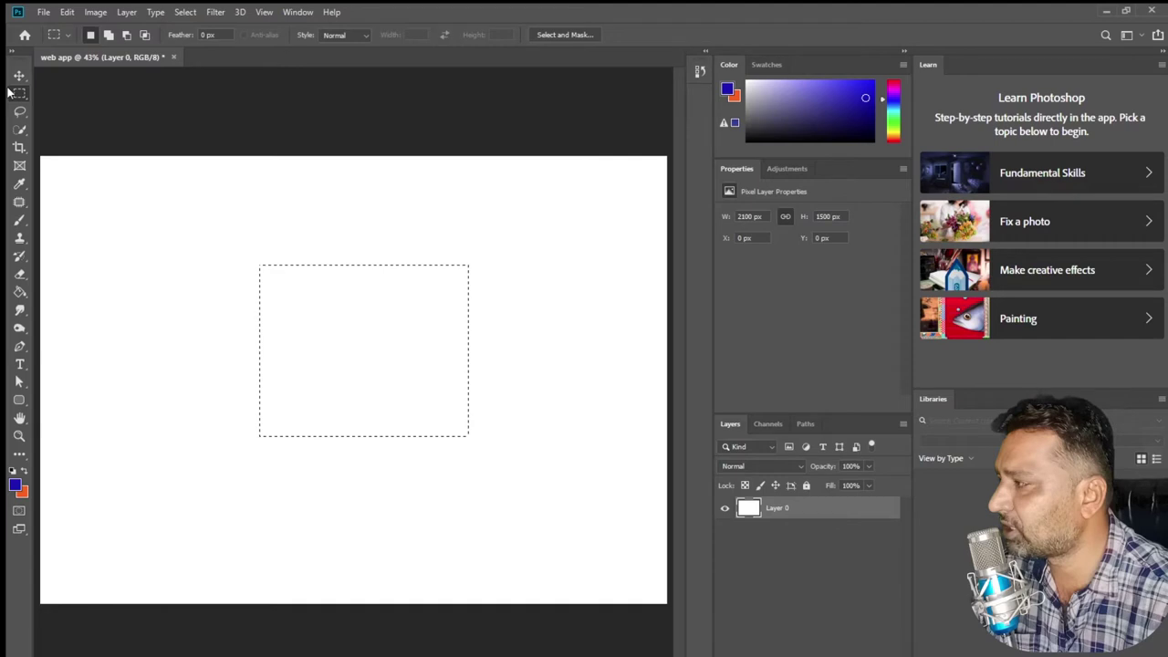
pyautogui.rightClick(19, 93)
pyautogui.click(82, 92)
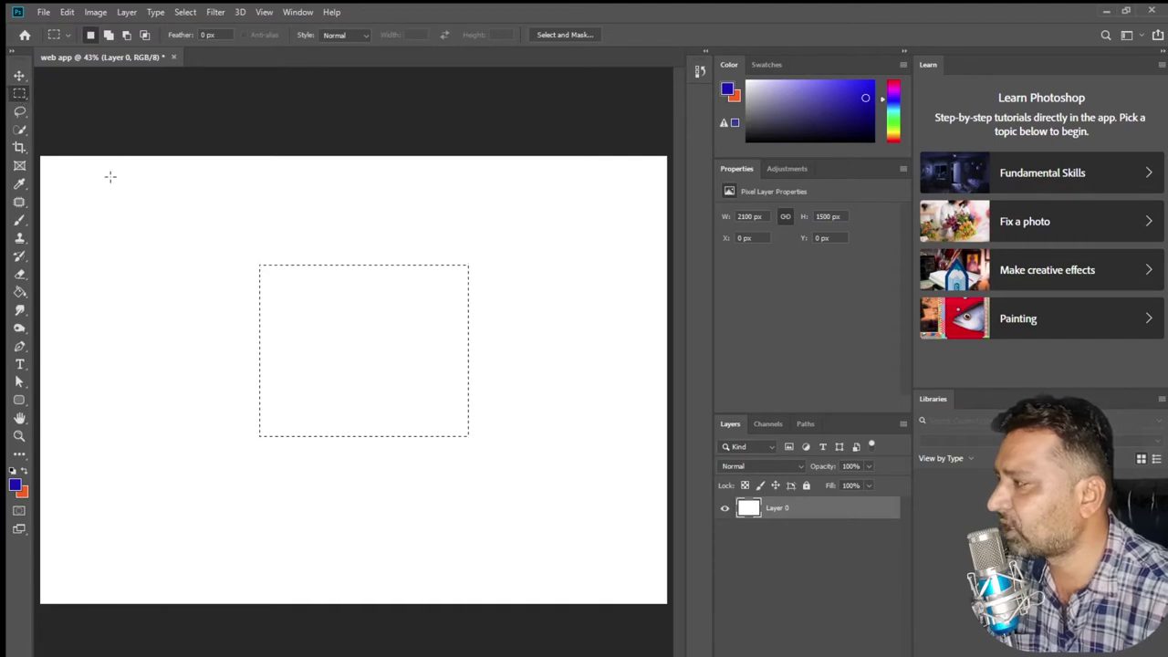
pyautogui.rightClick(19, 93)
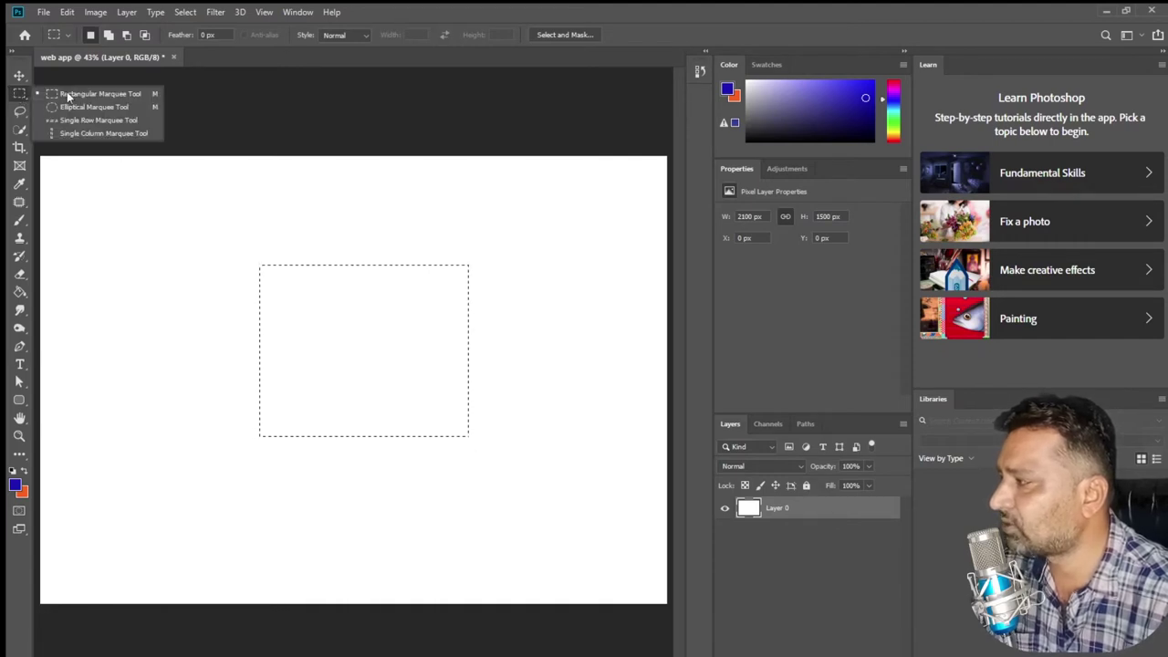
pyautogui.click(137, 95)
pyautogui.moveTo(212, 228); pyautogui.dragTo(461, 427)
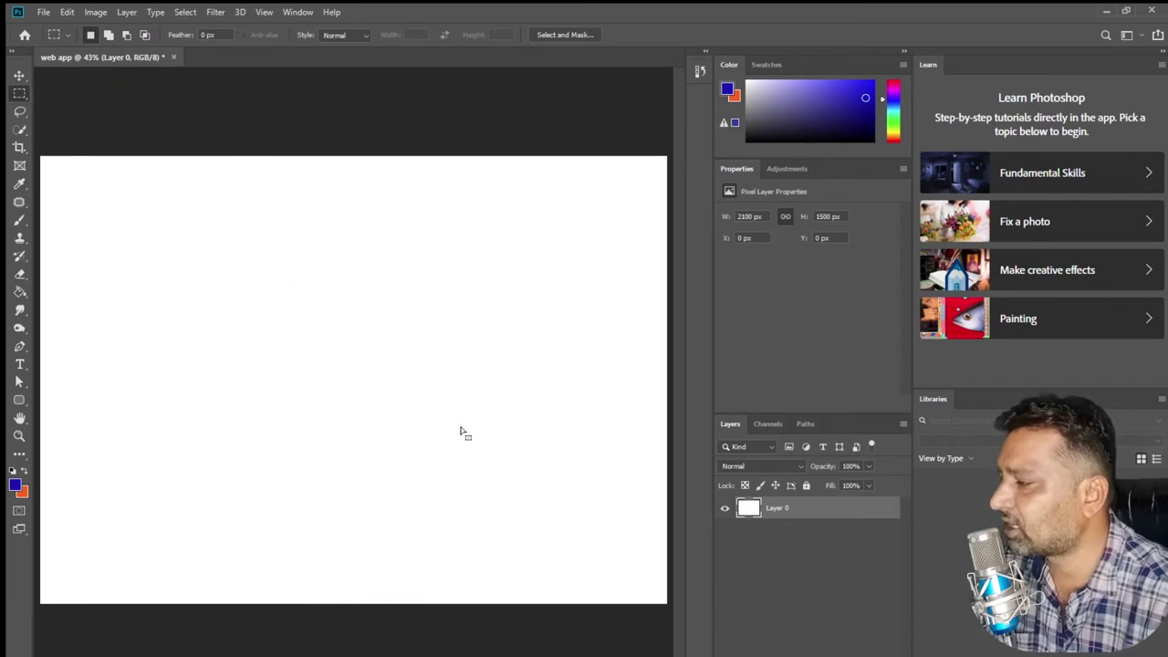
# - Set the foreground colour to mint green (hex 20e7ac)
pyautogui.click(15, 484)
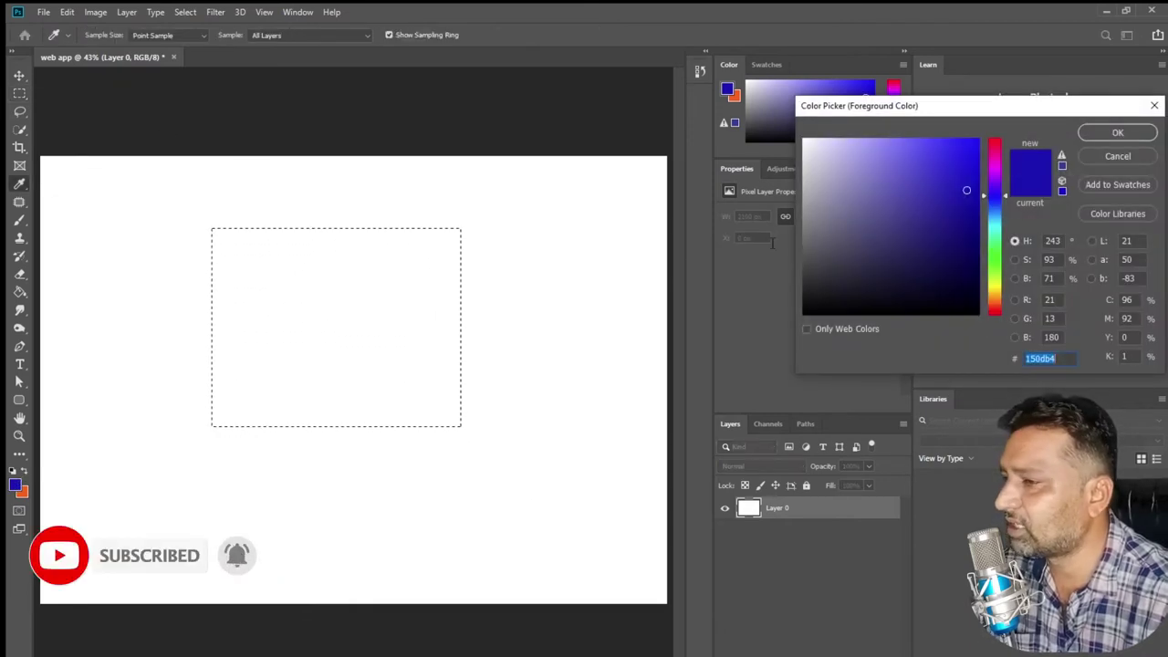
pyautogui.moveTo(971, 118); pyautogui.dragTo(678, 120)
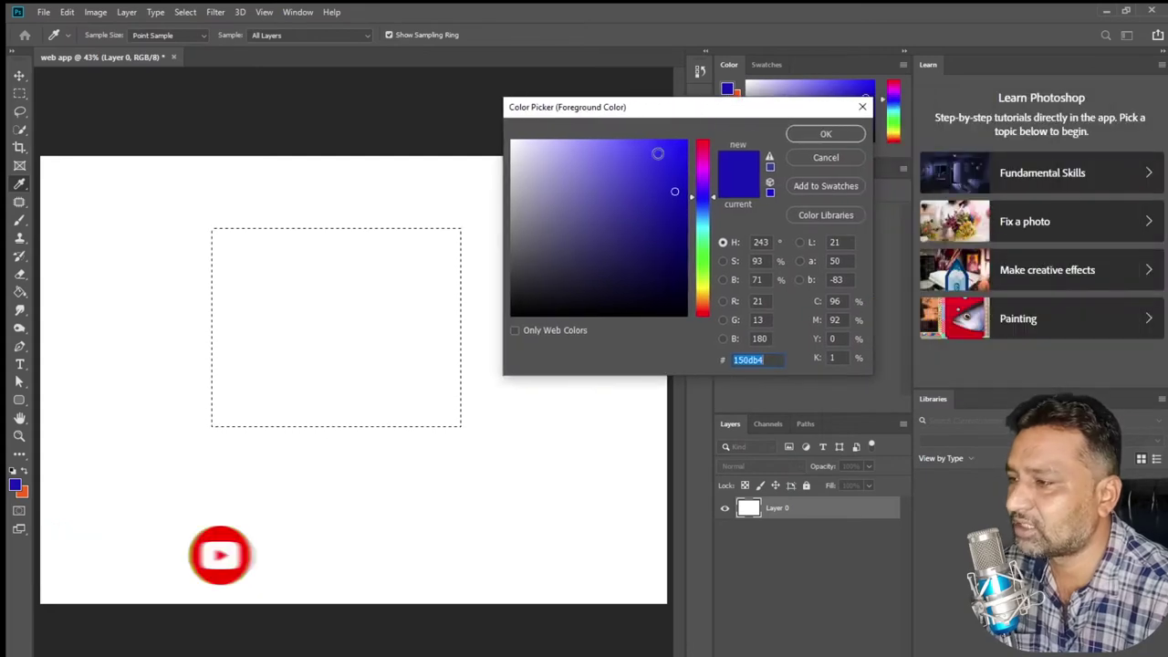
pyautogui.moveTo(701, 292); pyautogui.dragTo(701, 236)
pyautogui.click(668, 165)
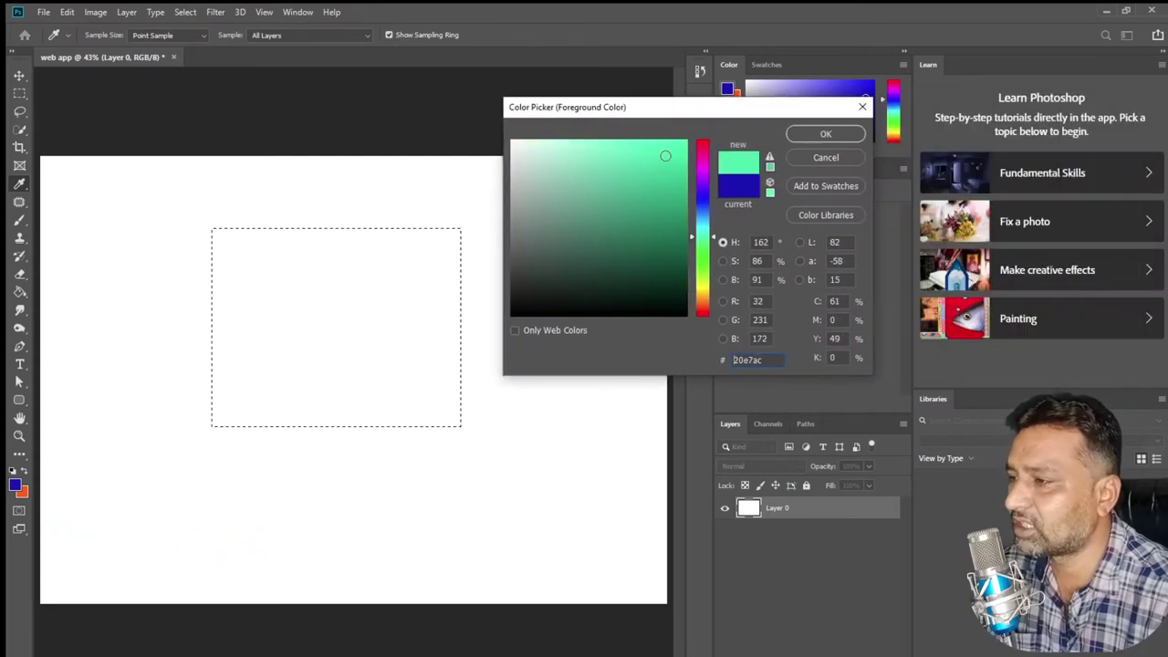
pyautogui.click(825, 134)
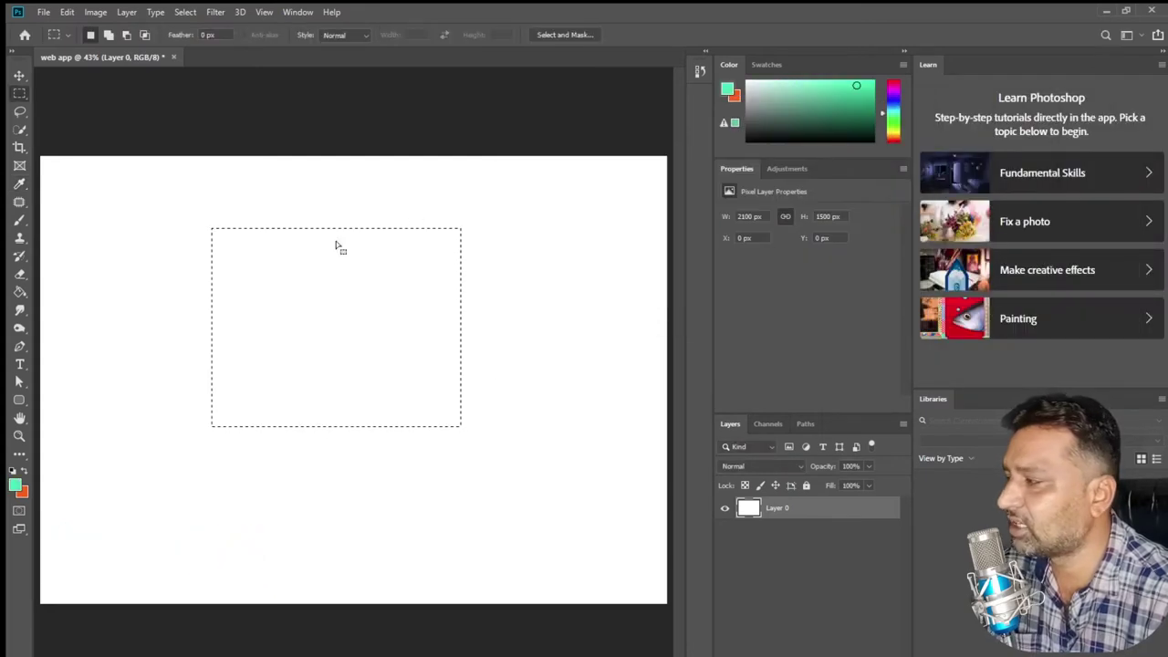
pyautogui.click(19, 292)
# - Fill the selection with green and drag the green block around with the Move tool
pyautogui.click(294, 313)
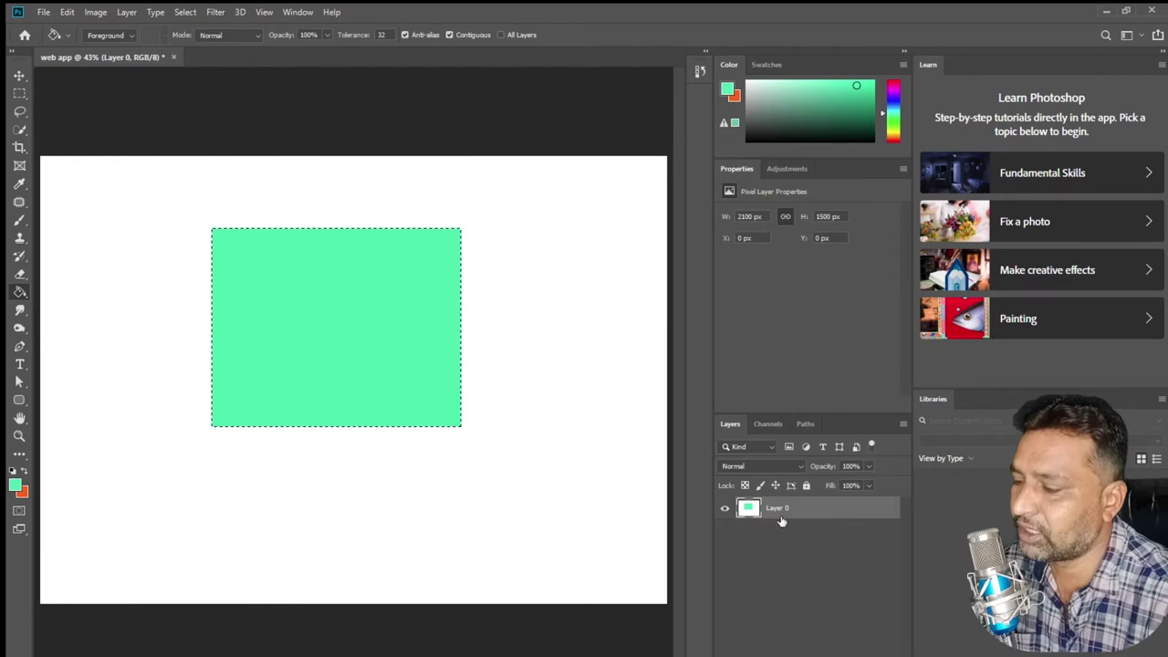
pyautogui.click(19, 75)
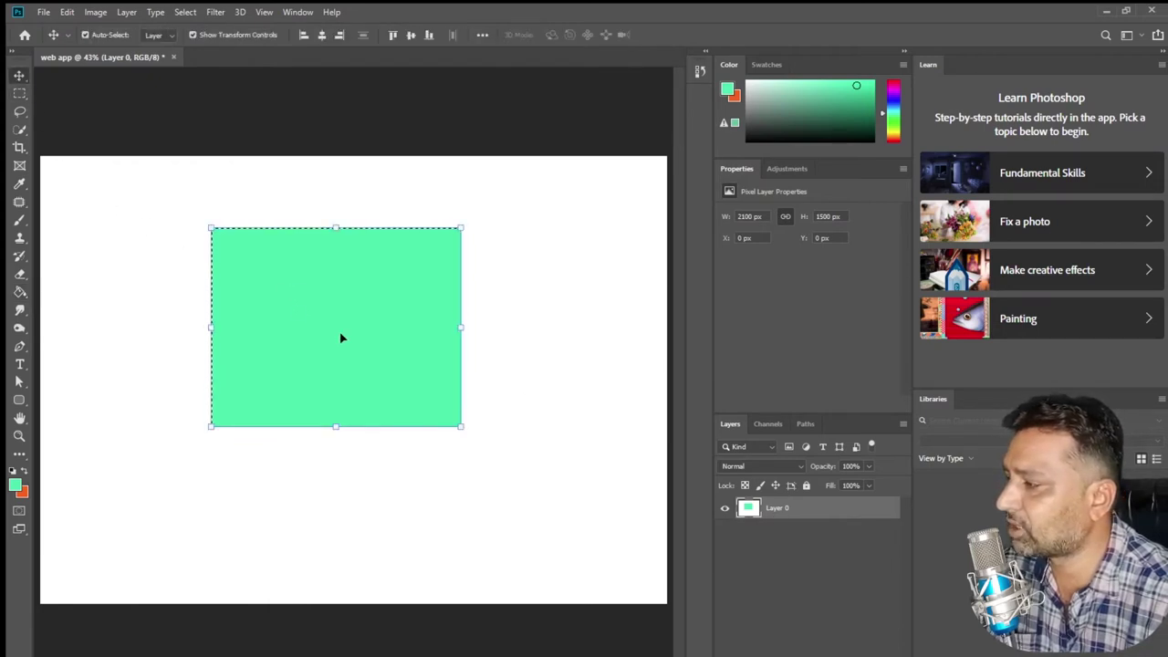
pyautogui.moveTo(341, 337); pyautogui.dragTo(497, 489)
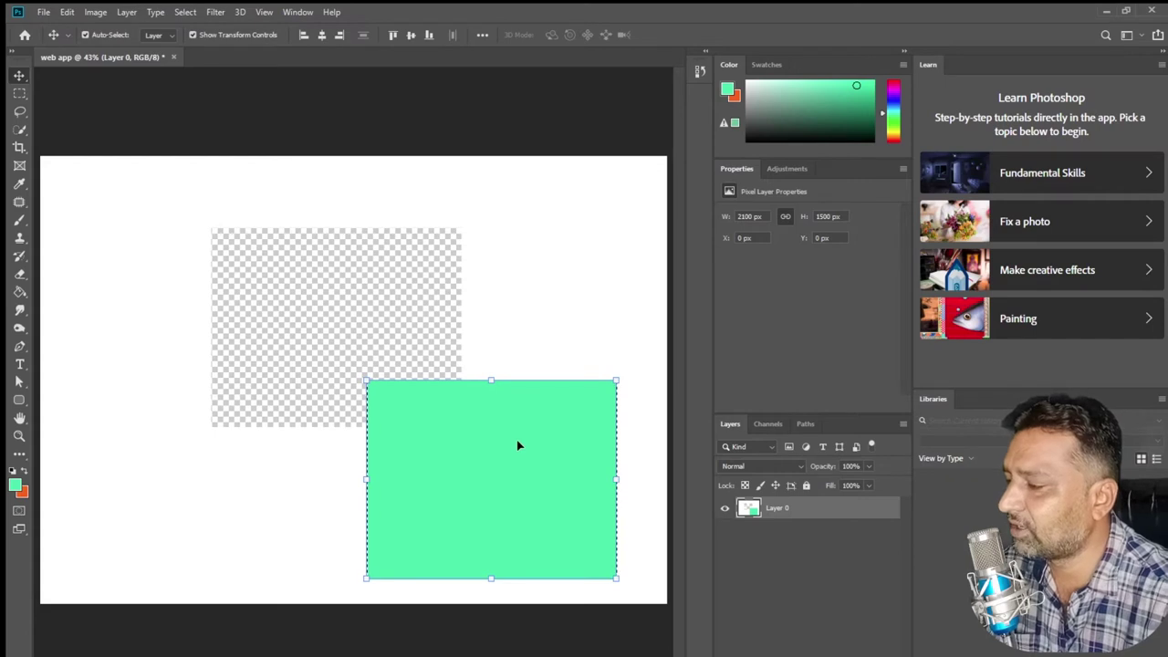
pyautogui.moveTo(532, 450); pyautogui.dragTo(501, 378)
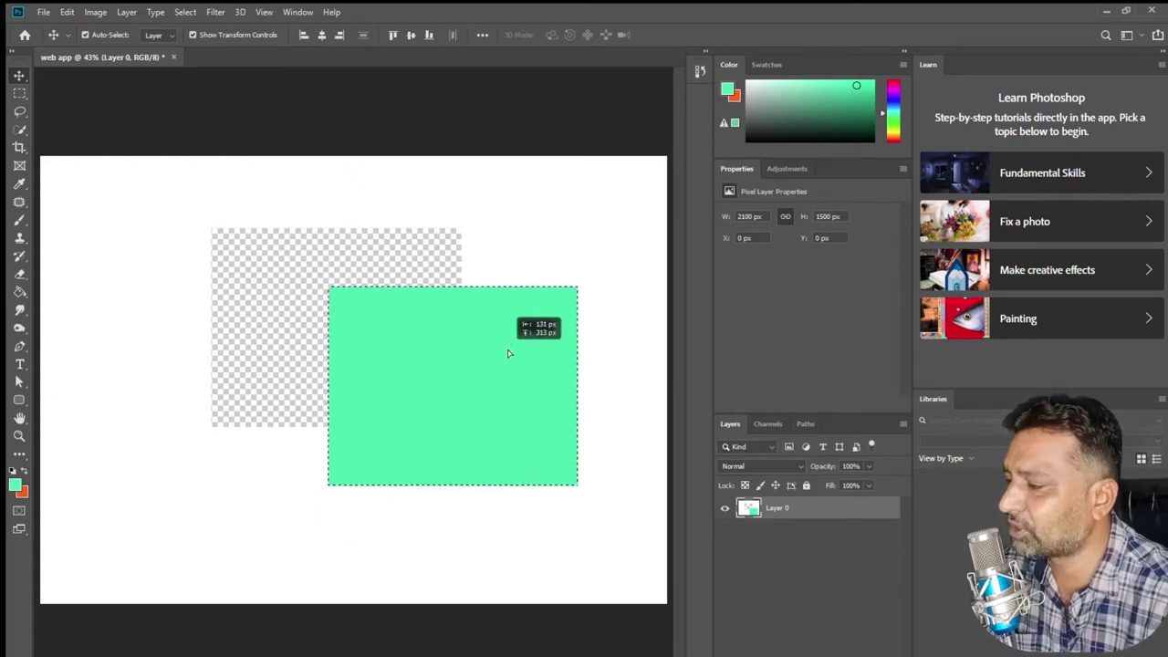
# - Undo the move and fill, deselect, and add a new empty Layer 1
pyautogui.hotkey('ctrl', 'z')
pyautogui.hotkey('ctrl', 'z')
pyautogui.hotkey('ctrl', 'z')
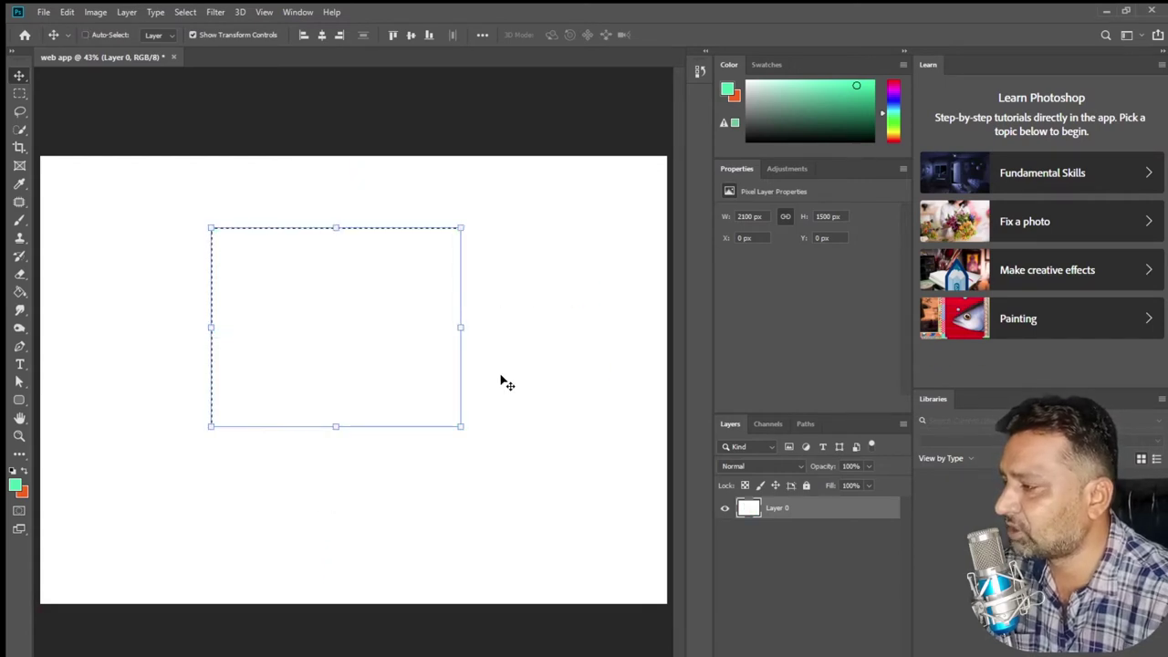
pyautogui.moveTo(433, 343); pyautogui.dragTo(484, 427)
pyautogui.hotkey('ctrl', 'z')
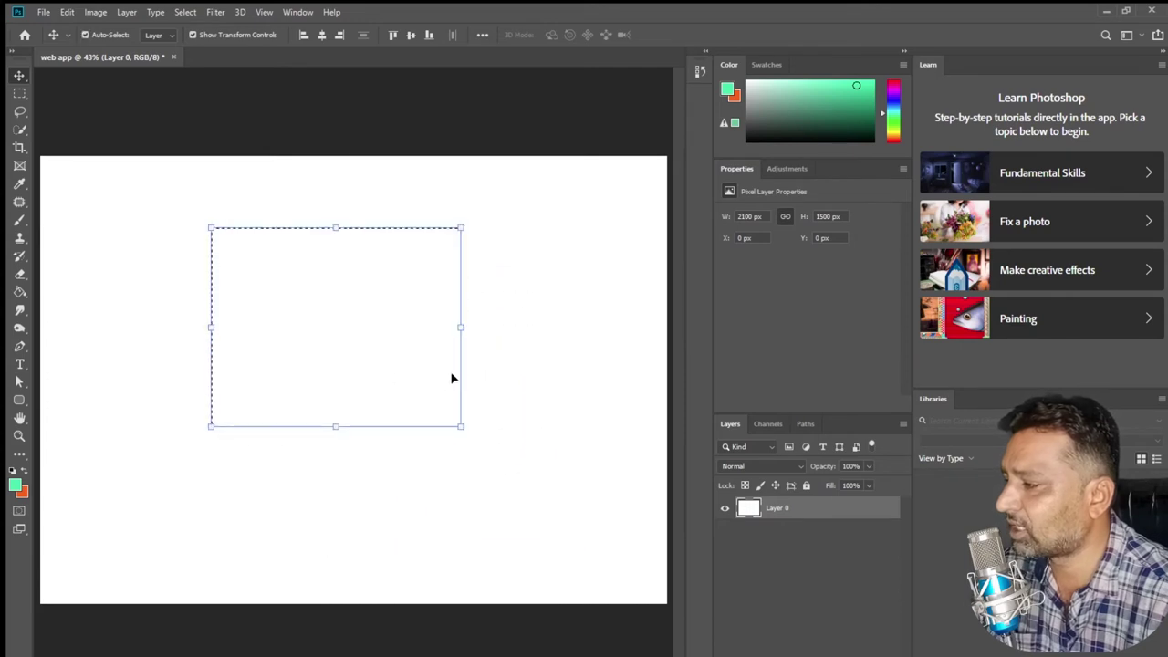
pyautogui.hotkey('ctrl', 'd')
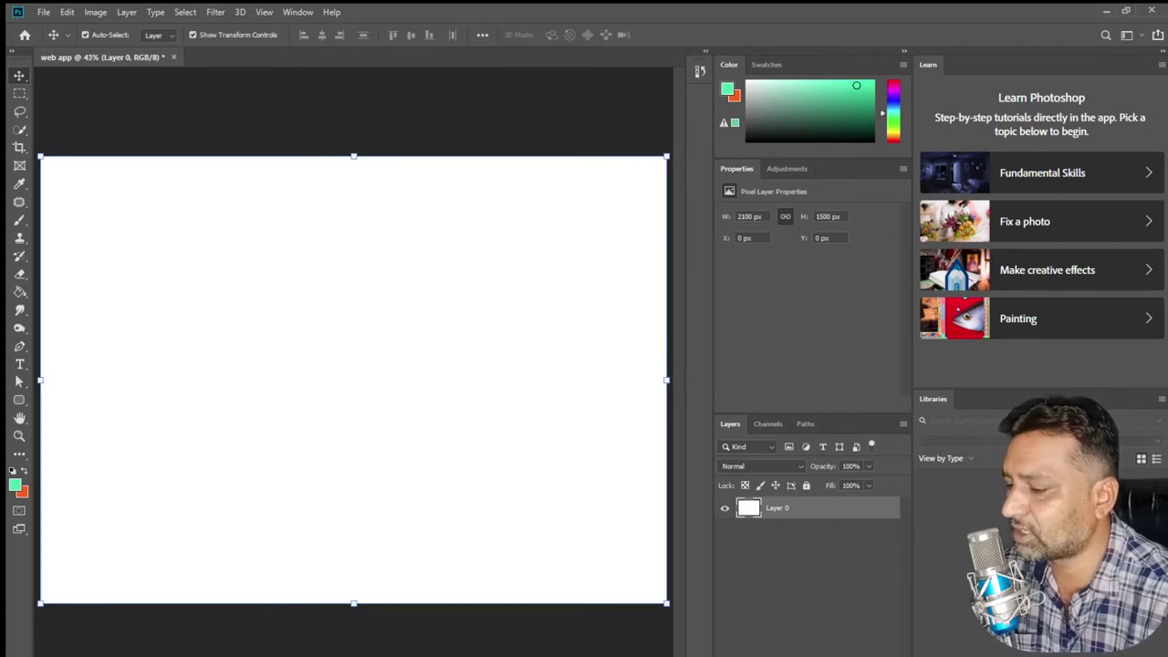
pyautogui.hotkey('ctrl', 'shift', 'alt', 'n')
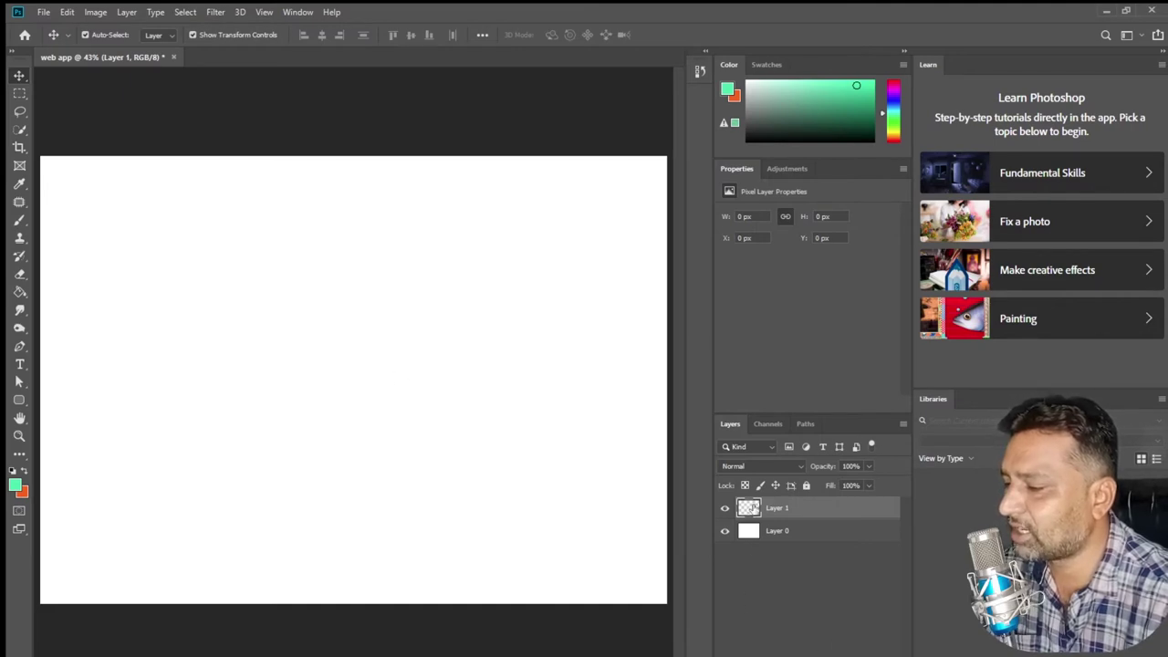
# - Fill a rectangular selection on Layer 1 with green, then deselect it
pyautogui.click(19, 93)
pyautogui.moveTo(150, 195); pyautogui.dragTo(366, 385)
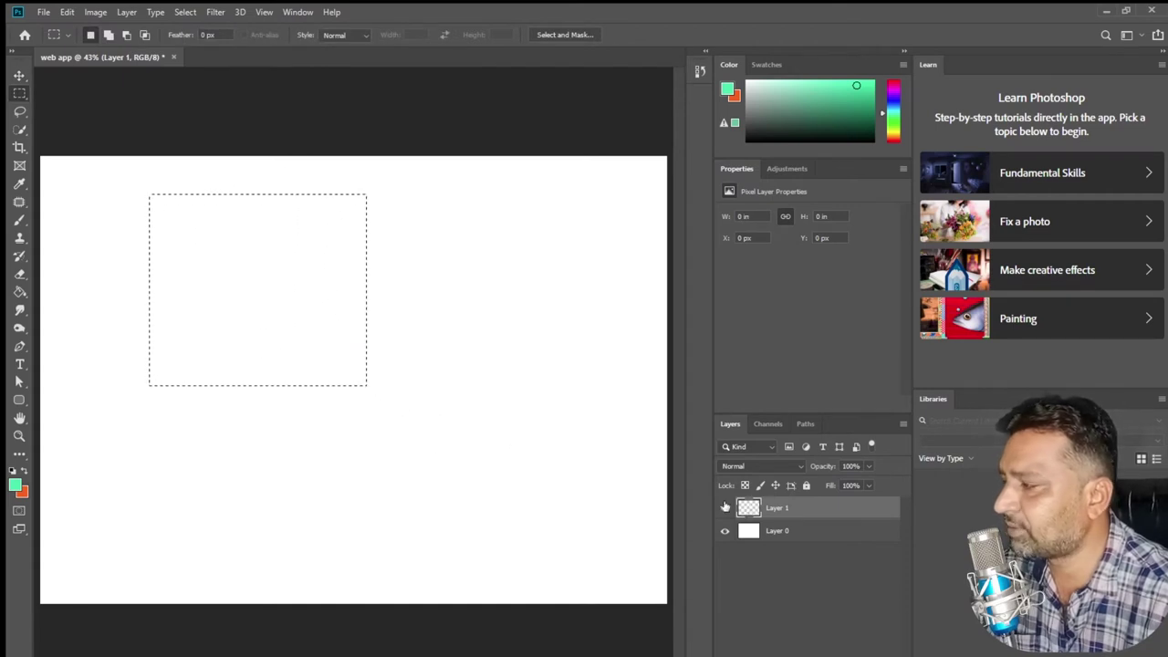
pyautogui.click(19, 292)
pyautogui.click(202, 303)
pyautogui.click(186, 12)
pyautogui.click(201, 41)
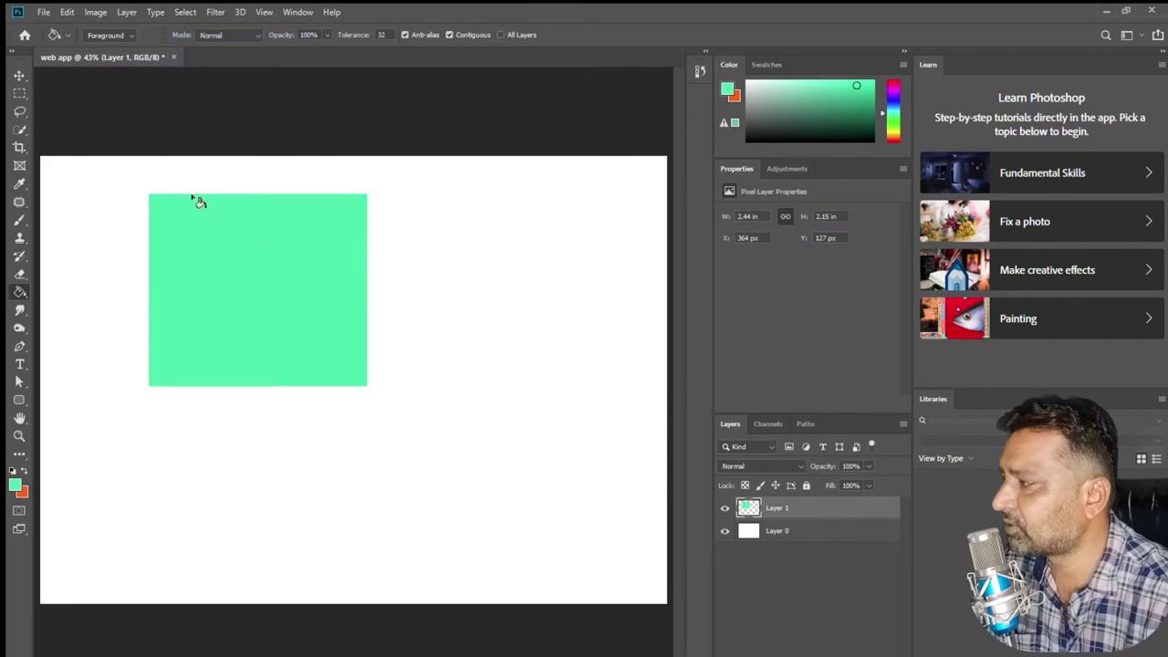
# - Drag the green rectangle right, down, then back left with the Move Tool
pyautogui.click(19, 77)
pyautogui.moveTo(240, 253); pyautogui.dragTo(456, 284)
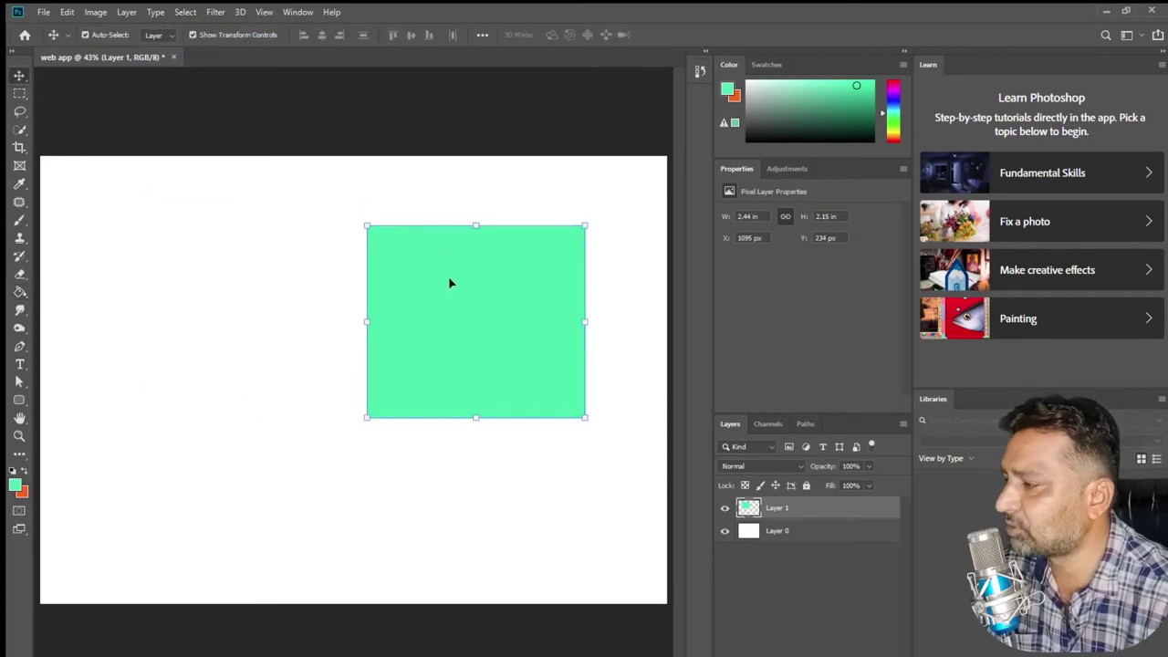
pyautogui.rightClick(20, 76)
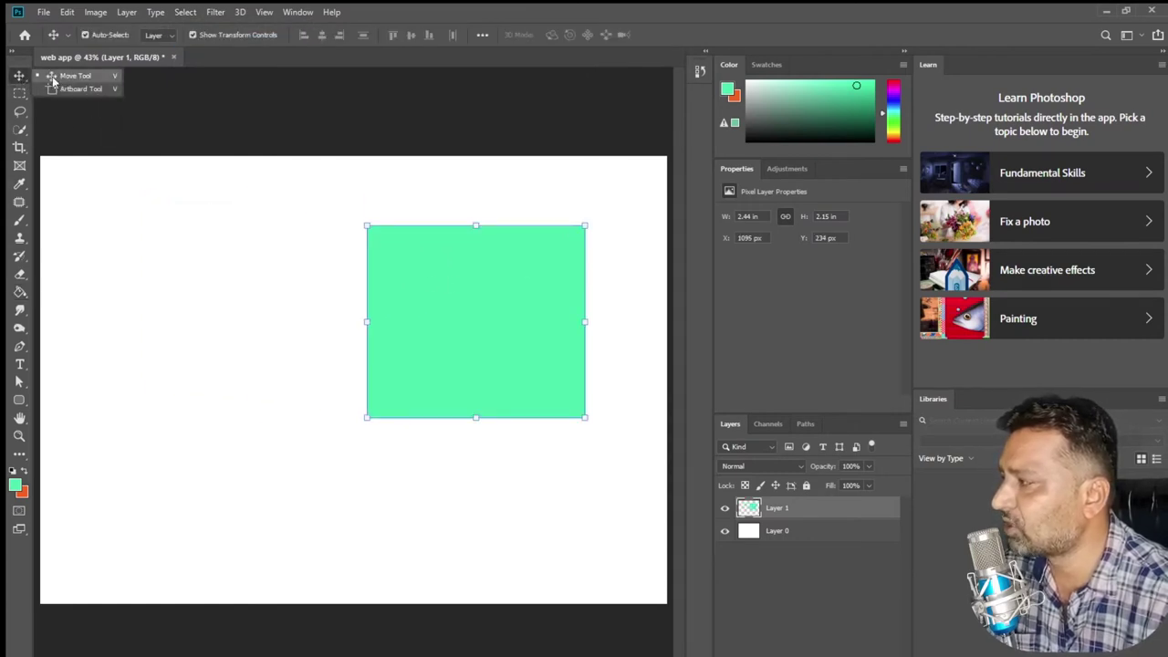
pyautogui.click(53, 78)
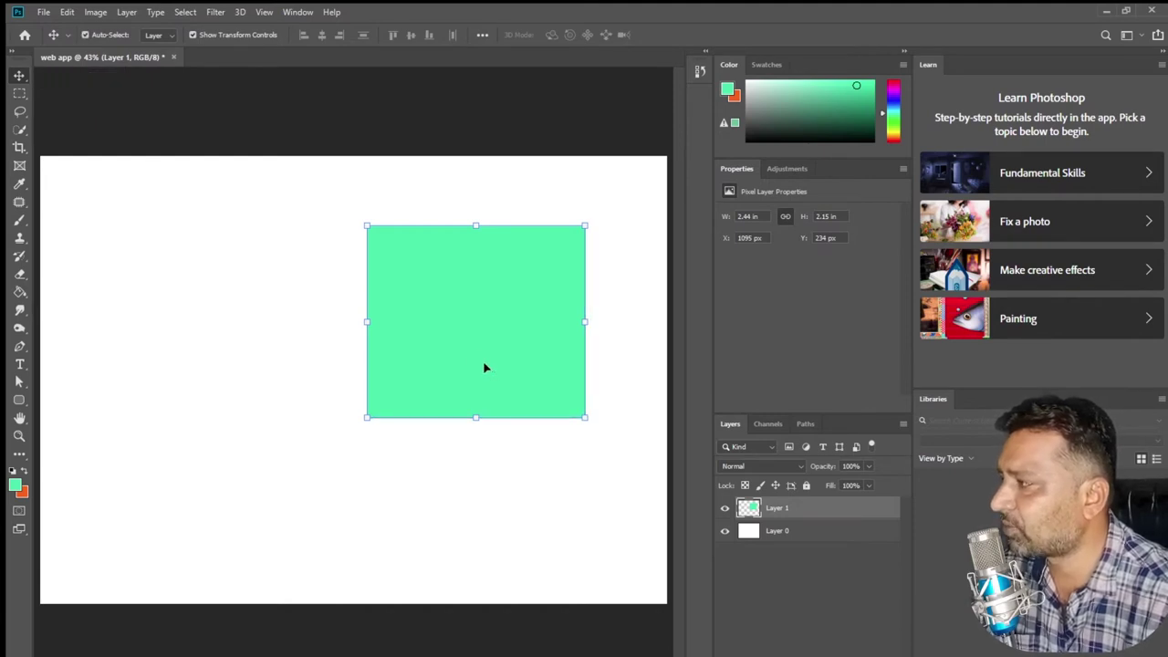
pyautogui.moveTo(489, 337); pyautogui.dragTo(336, 354)
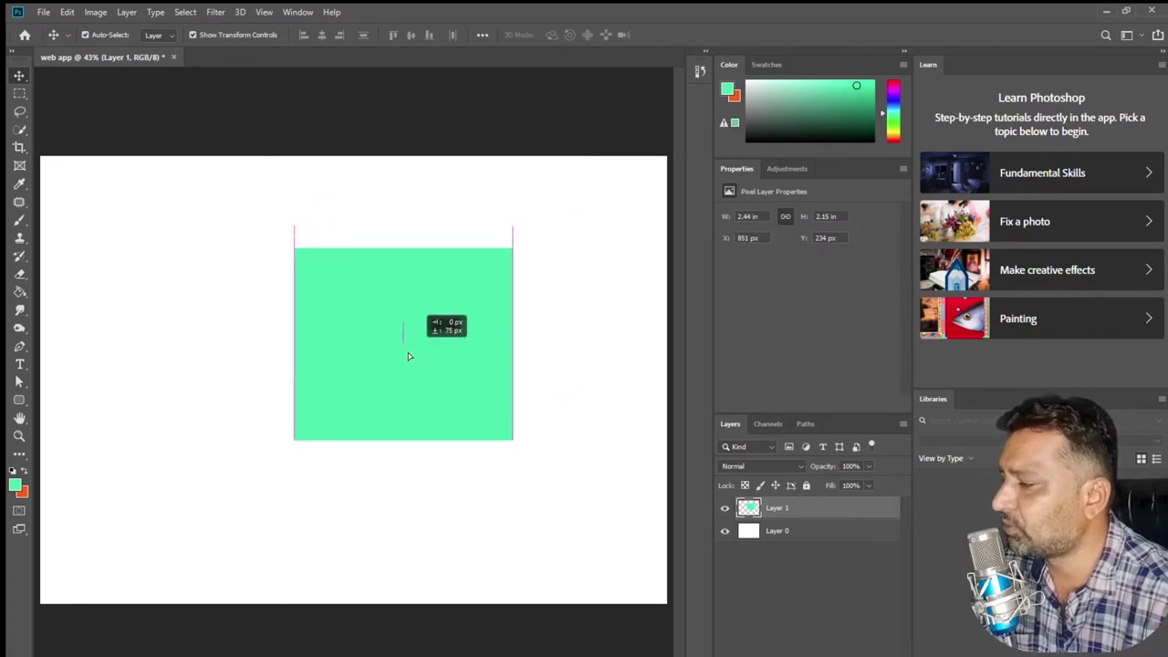
pyautogui.moveTo(405, 314); pyautogui.dragTo(481, 314)
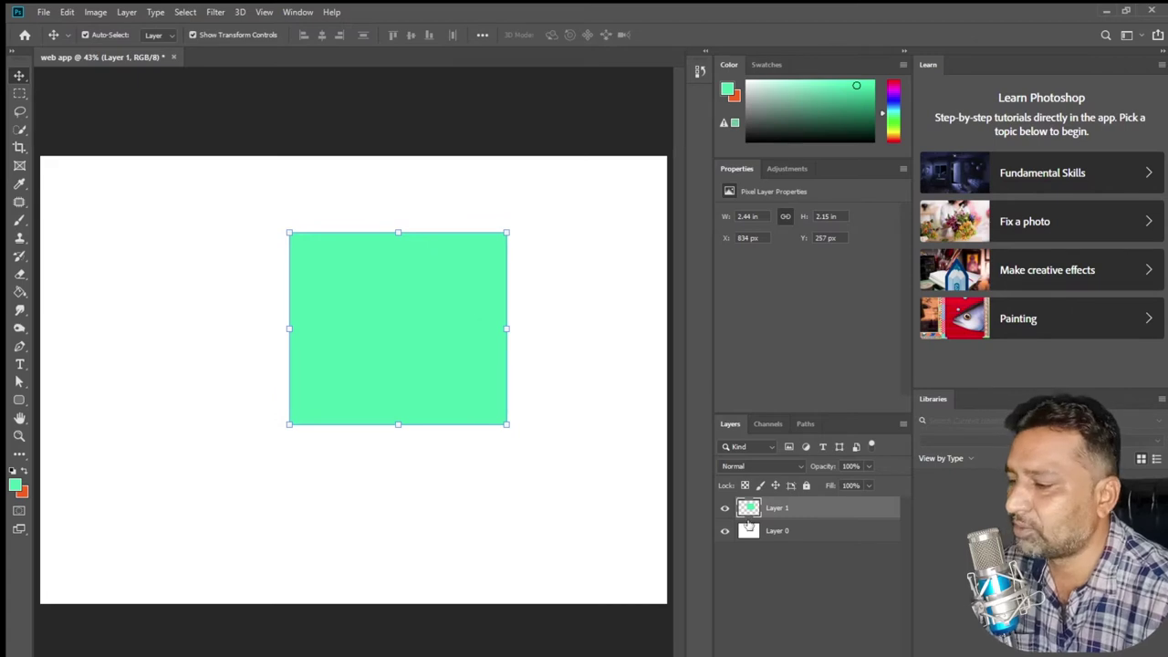
# - Toggle Layer 1 and Layer 0 visibility, centre the rectangle, and start rotating it about 23°
pyautogui.click(726, 508)
pyautogui.click(725, 508)
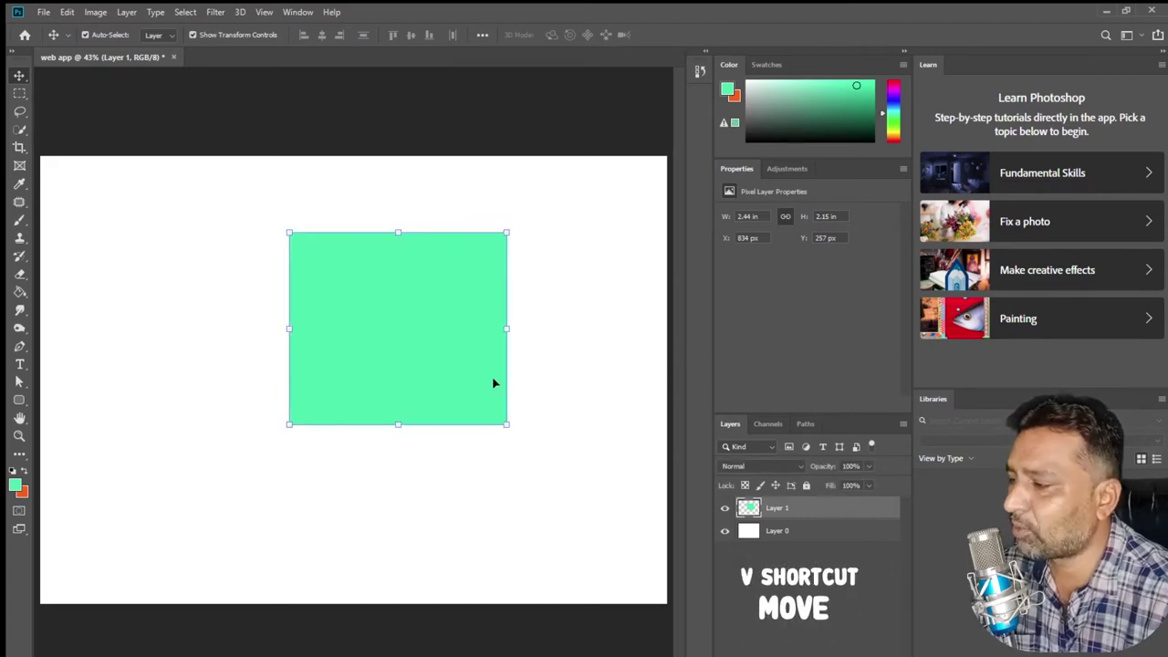
pyautogui.moveTo(496, 383); pyautogui.dragTo(450, 413)
pyautogui.click(726, 531)
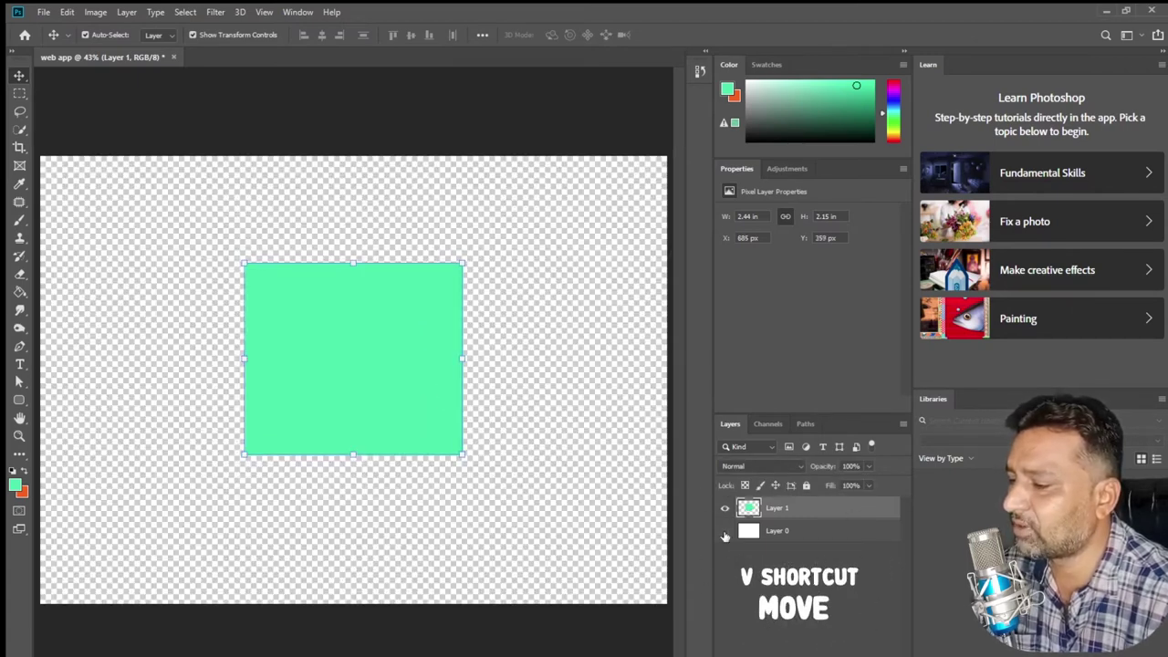
pyautogui.click(725, 508)
pyautogui.click(725, 508)
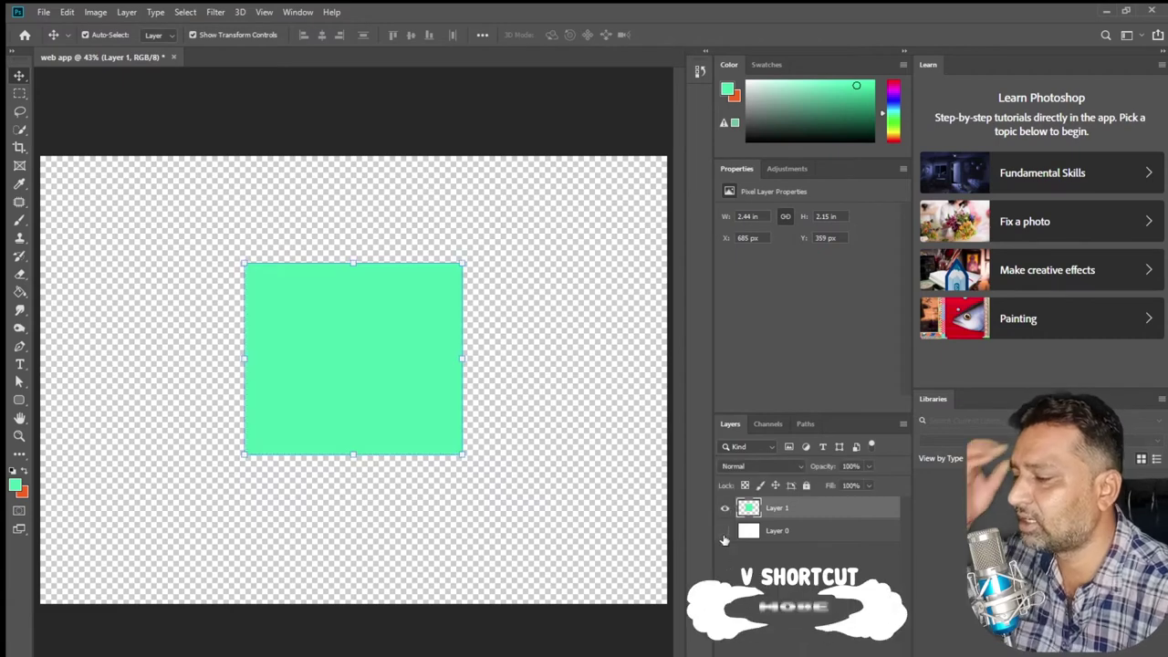
pyautogui.click(725, 531)
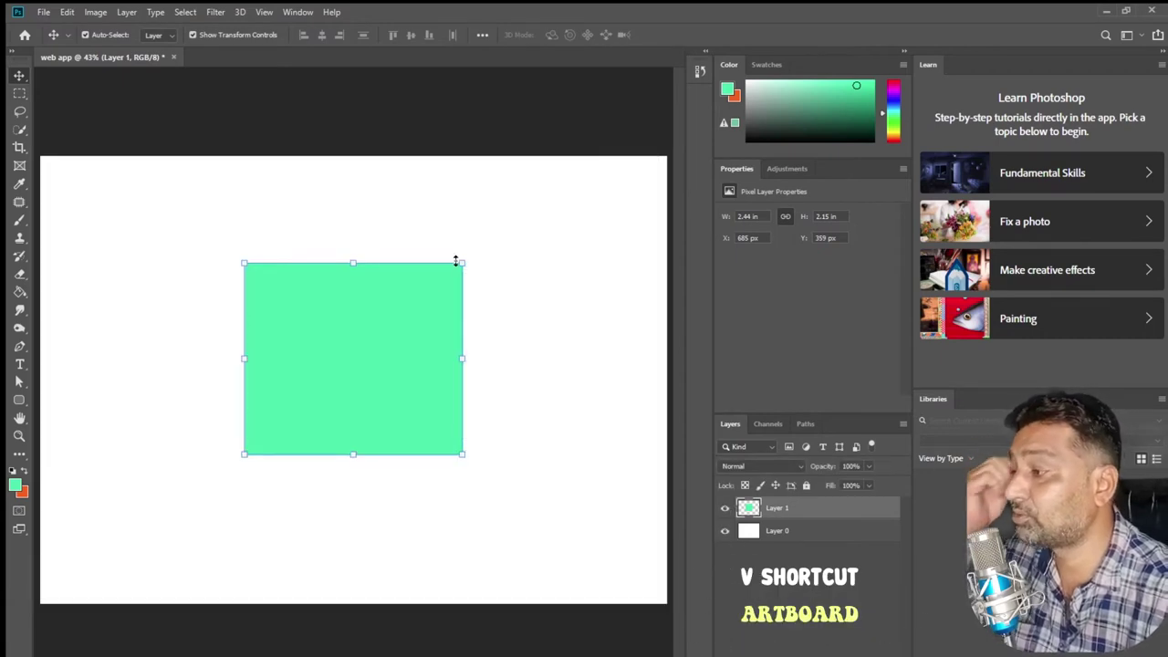
pyautogui.moveTo(463, 262)
pyautogui.mouseDown()
pyautogui.moveTo(417, 286)
pyautogui.moveTo(511, 219)
pyautogui.moveTo(538, 296)
pyautogui.mouseUp()
# - Commit the scaled, rotated green square, then delete Layer 1
pyautogui.moveTo(437, 365); pyautogui.dragTo(449, 368)
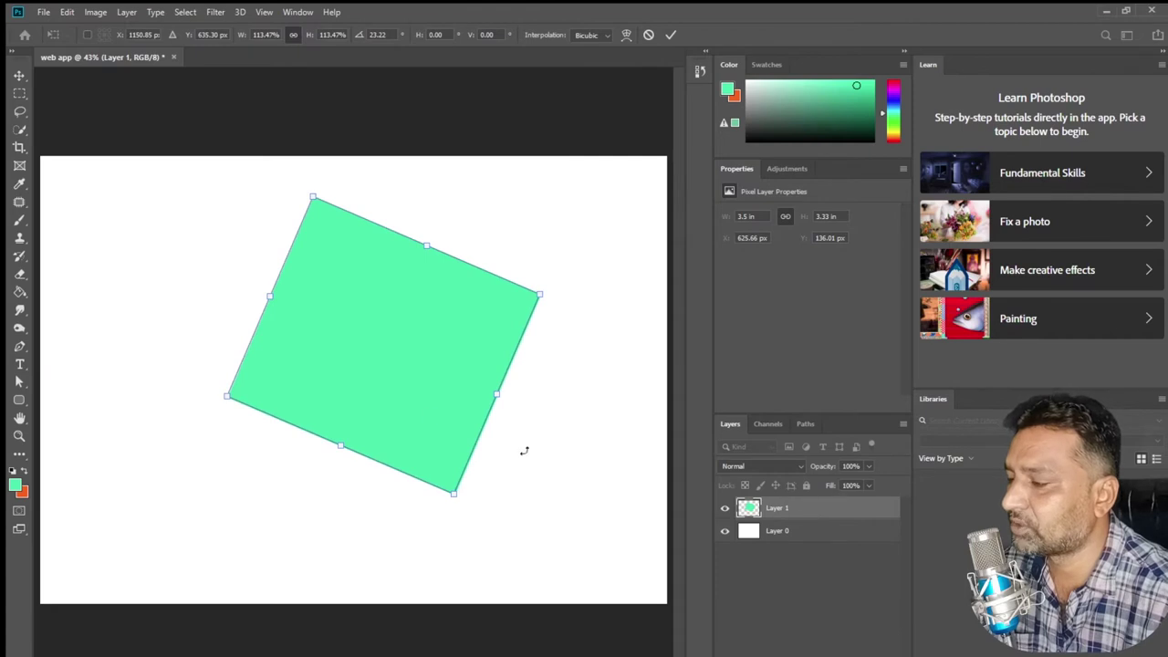
pyautogui.press('Return')
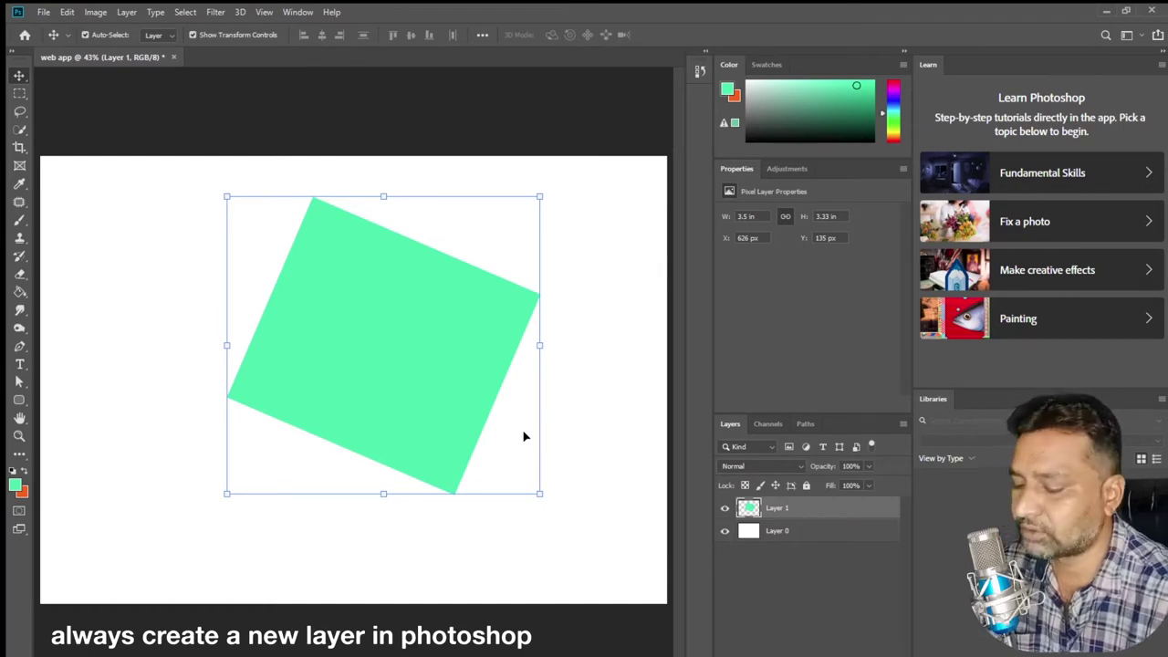
pyautogui.press('Delete')
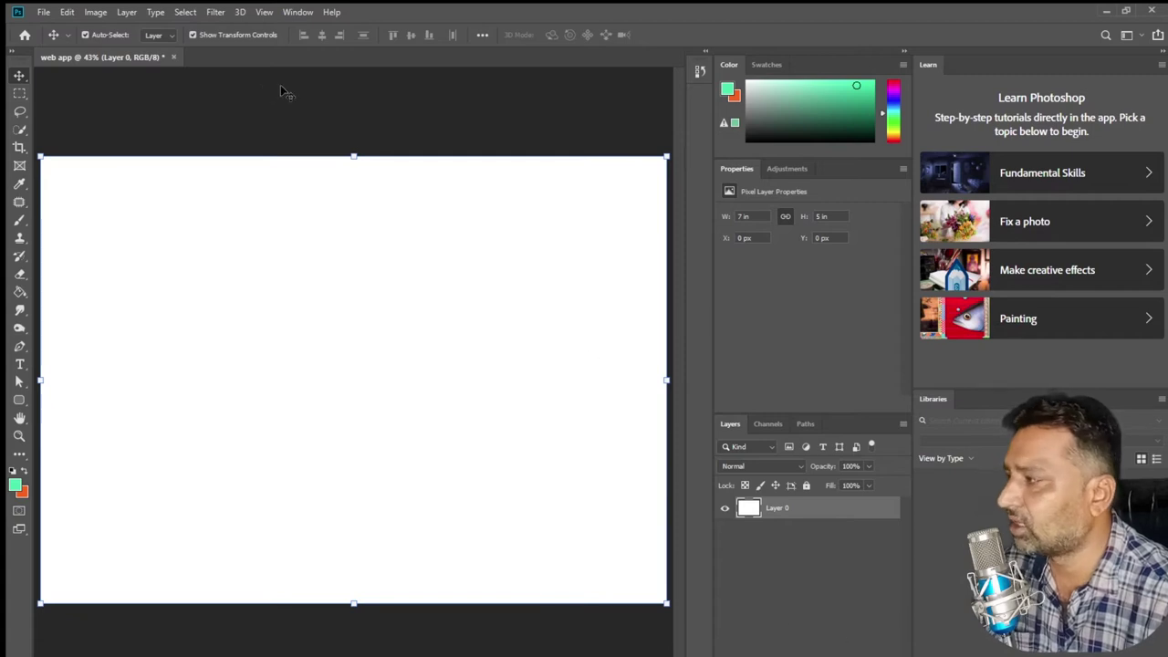
# - Try moving the white background layer with the Move Tool, then undo the move
pyautogui.click(67, 11)
pyautogui.click(605, 9)
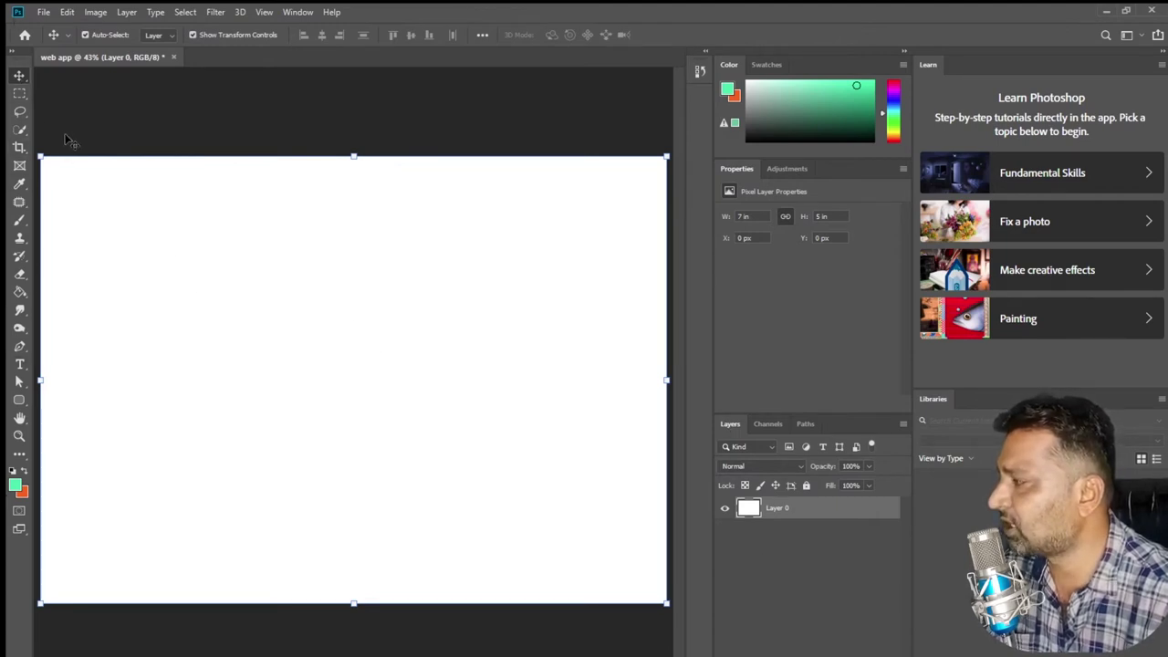
pyautogui.rightClick(20, 76)
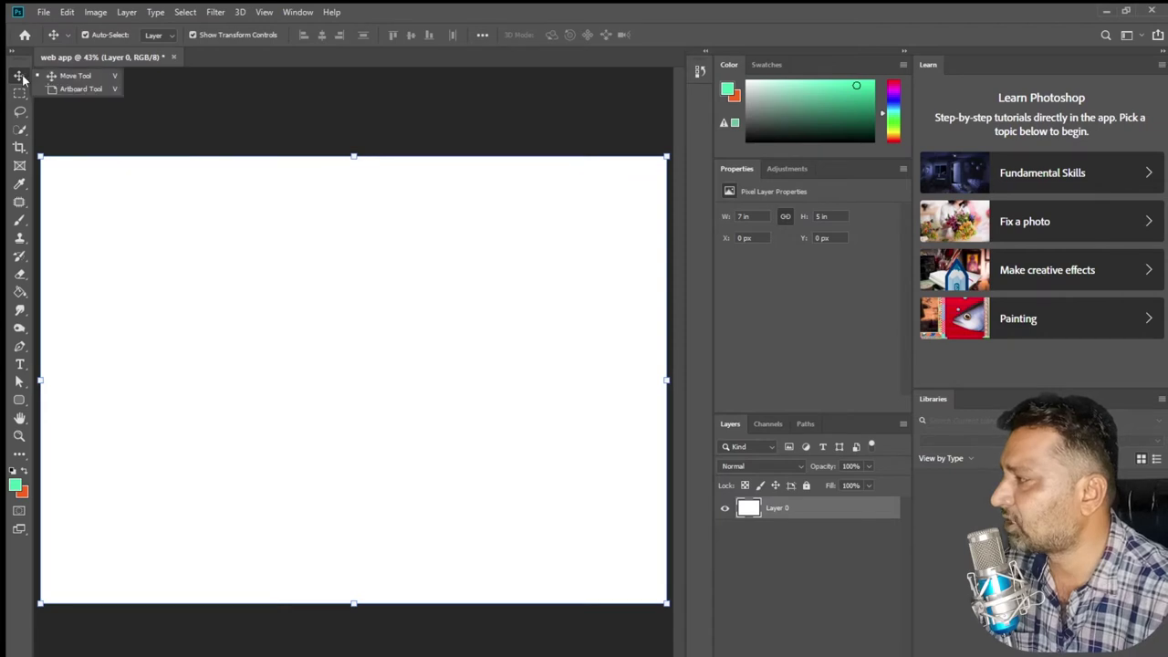
pyautogui.click(45, 79)
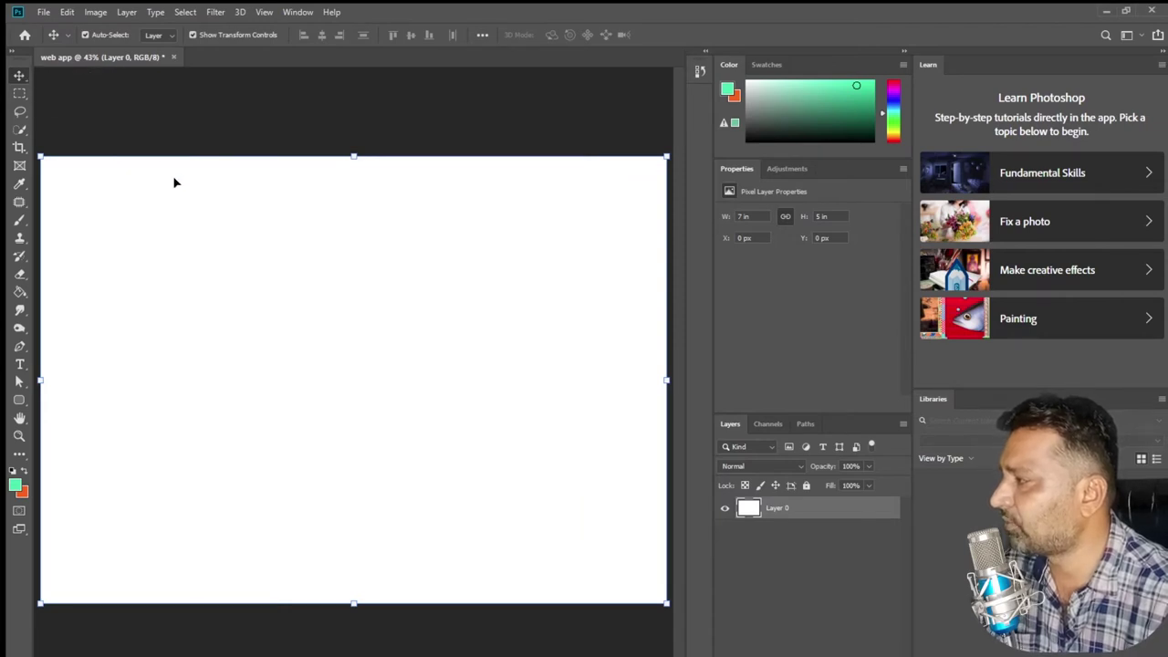
pyautogui.moveTo(232, 269); pyautogui.dragTo(372, 284)
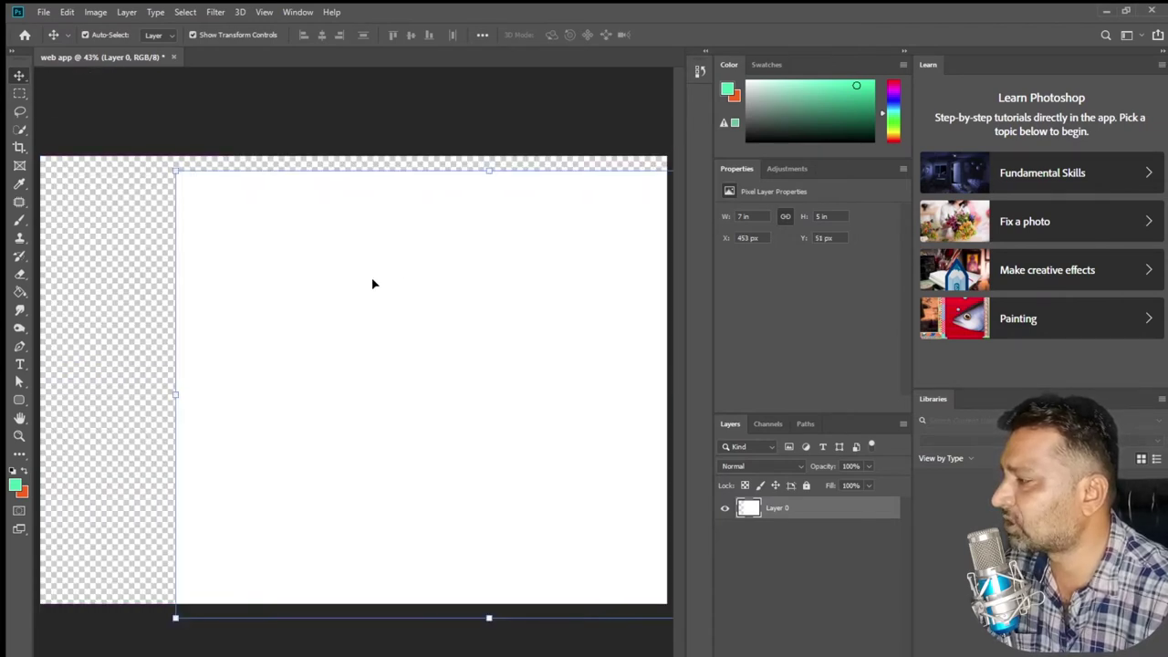
pyautogui.hotkey('ctrl', 'z')
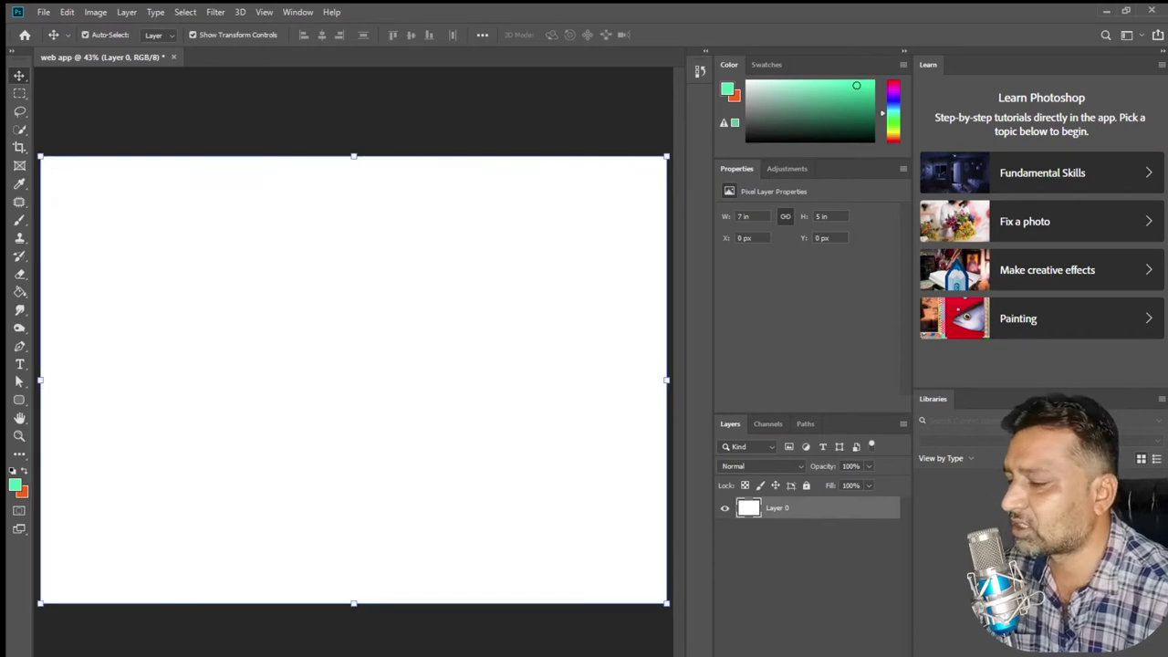
# - On a new Layer 1, fill a centred rectangular selection with green and deselect
pyautogui.hotkey('ctrl', 'shift', 'alt', 'n')
pyautogui.click(19, 93)
pyautogui.moveTo(242, 247); pyautogui.dragTo(451, 418)
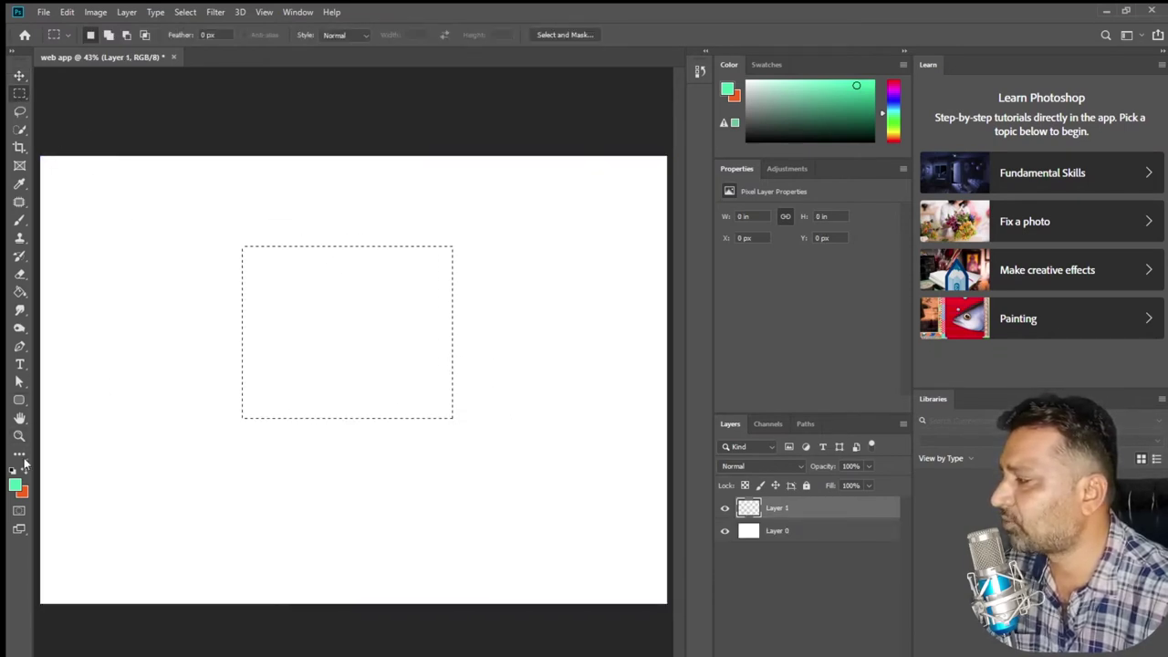
pyautogui.click(19, 292)
pyautogui.click(326, 330)
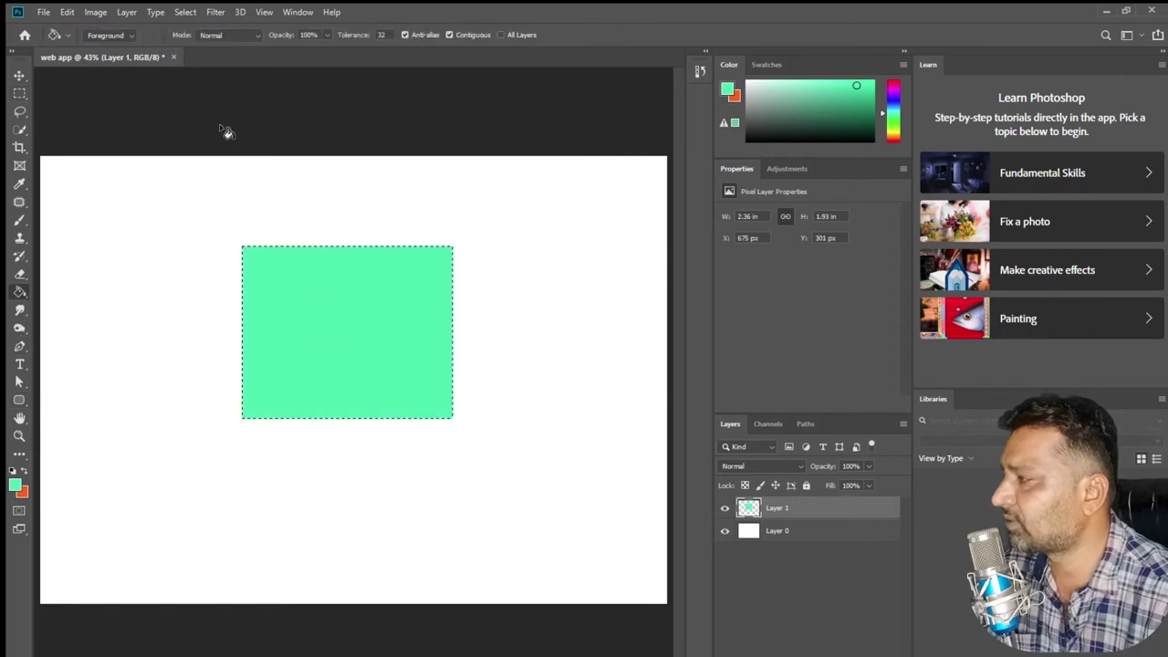
pyautogui.click(184, 12)
pyautogui.click(191, 41)
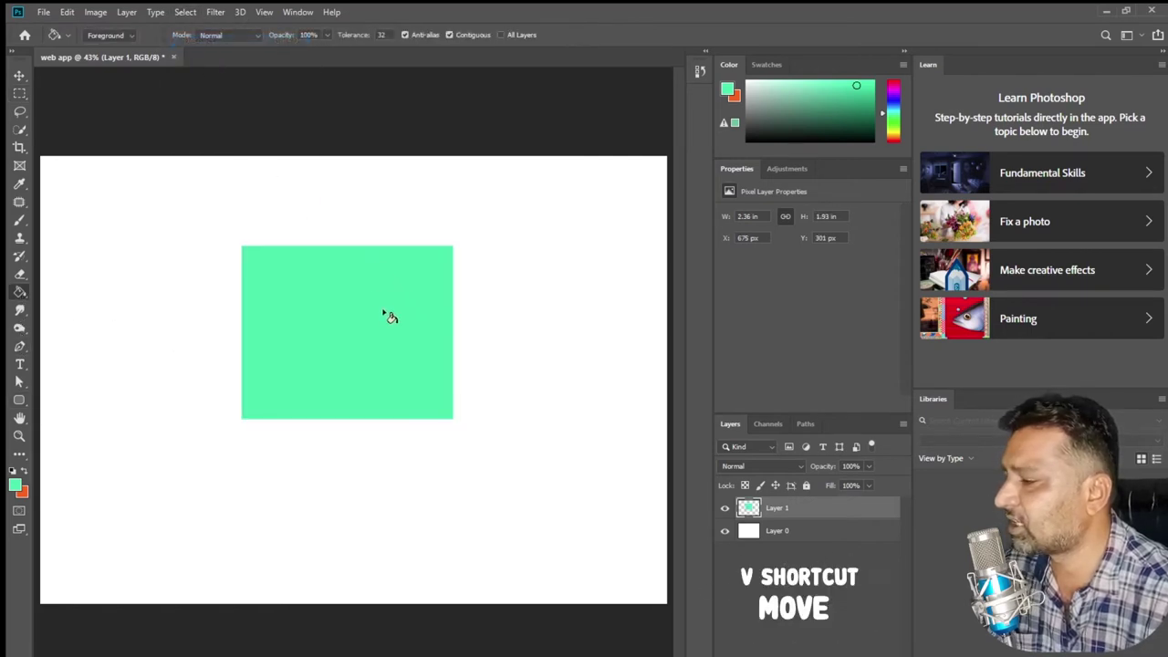
# - Enlarge, widen and rotate the green rectangle with transform handles, then commit
pyautogui.click(18, 81)
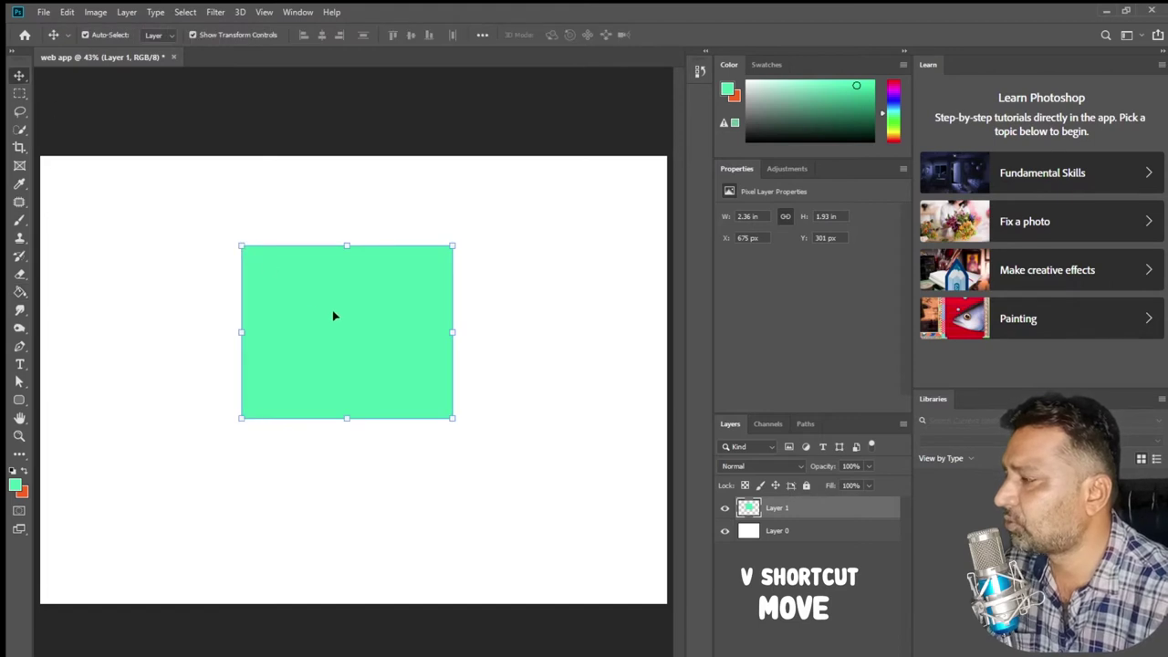
pyautogui.moveTo(239, 244)
pyautogui.mouseDown()
pyautogui.moveTo(198, 206)
pyautogui.moveTo(219, 234)
pyautogui.mouseUp()
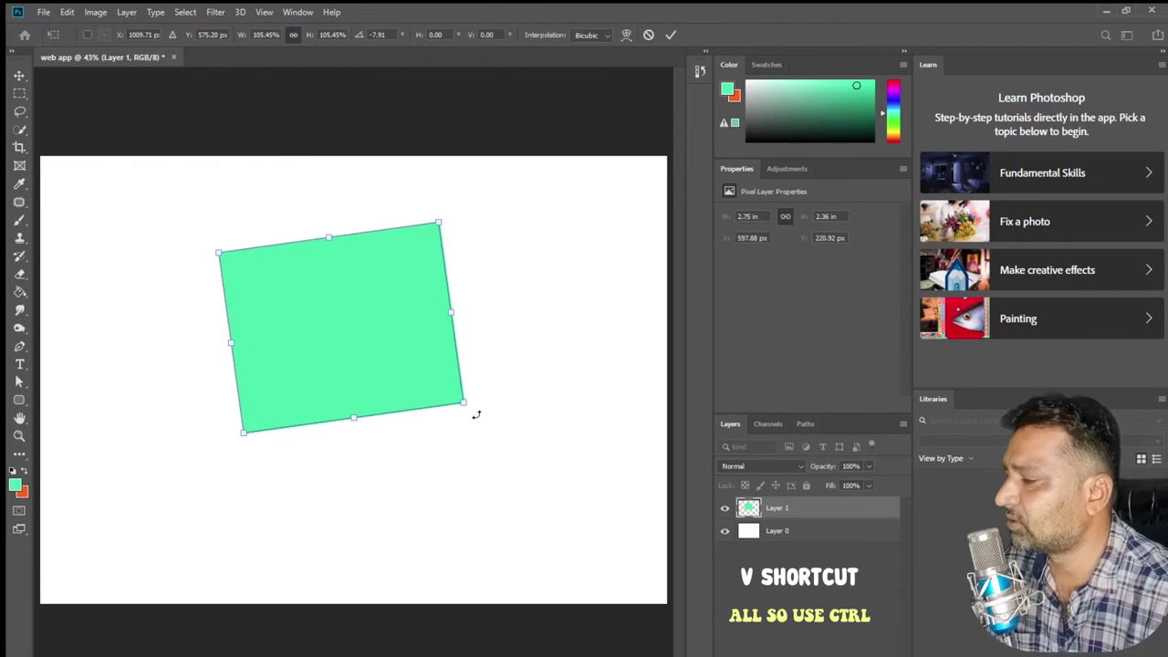
pyautogui.moveTo(475, 414)
pyautogui.mouseDown()
pyautogui.moveTo(343, 454)
pyautogui.moveTo(264, 287)
pyautogui.moveTo(454, 313)
pyautogui.moveTo(428, 399)
pyautogui.moveTo(314, 384)
pyautogui.moveTo(295, 370)
pyautogui.moveTo(435, 365)
pyautogui.moveTo(328, 268)
pyautogui.moveTo(374, 369)
pyautogui.moveTo(356, 310)
pyautogui.moveTo(511, 352)
pyautogui.moveTo(393, 326)
pyautogui.moveTo(298, 322)
pyautogui.mouseUp()
pyautogui.moveTo(468, 284); pyautogui.dragTo(482, 443)
pyautogui.moveTo(404, 345)
pyautogui.mouseDown()
pyautogui.moveTo(536, 348)
pyautogui.moveTo(360, 330)
pyautogui.moveTo(483, 320)
pyautogui.mouseUp()
pyautogui.moveTo(334, 288); pyautogui.dragTo(345, 325)
pyautogui.moveTo(389, 209)
pyautogui.mouseDown()
pyautogui.moveTo(347, 201)
pyautogui.moveTo(243, 242)
pyautogui.moveTo(319, 380)
pyautogui.moveTo(394, 339)
pyautogui.mouseUp()
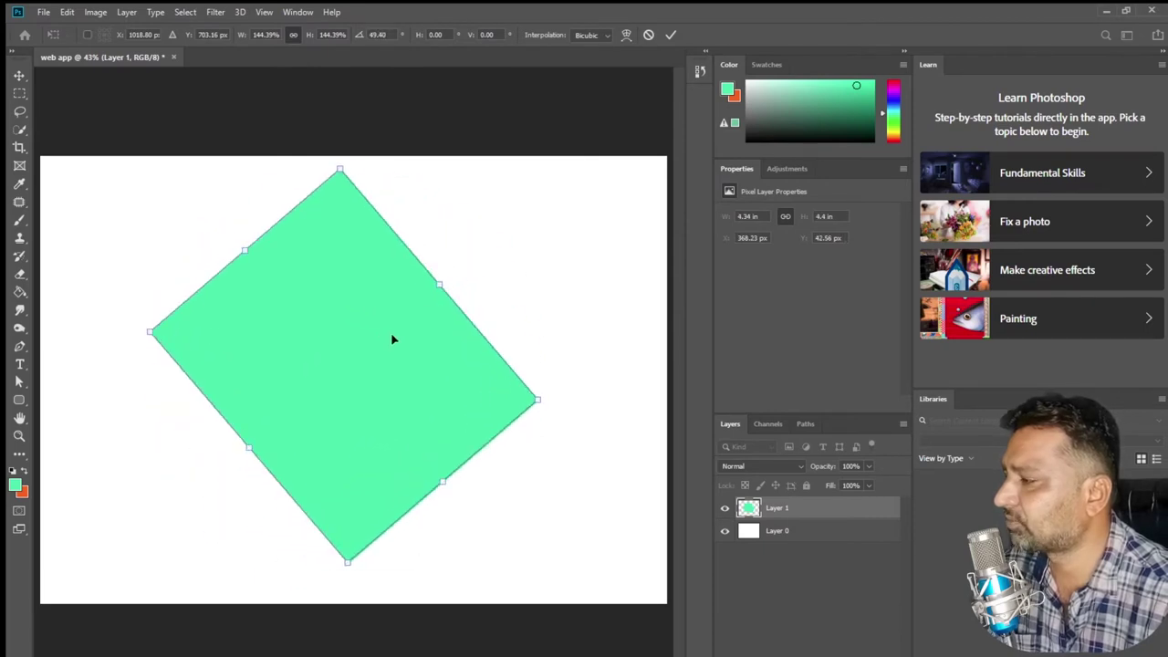
pyautogui.press('Return')
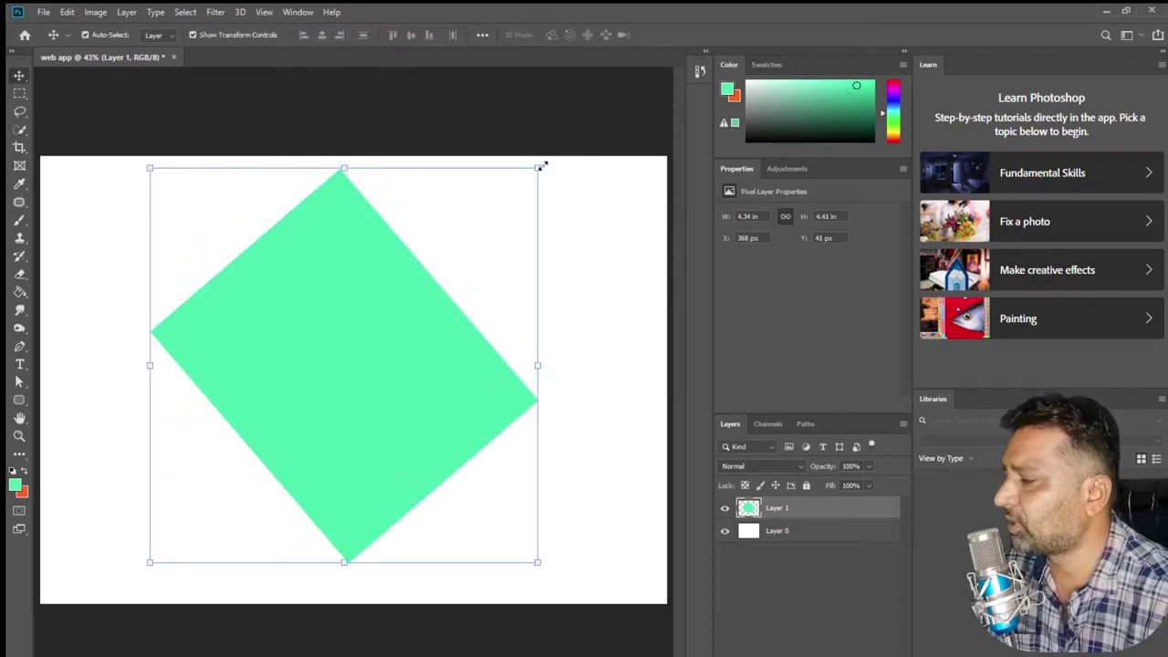
# - Scale the shape down, tilt it about 28°, and commit the transform
pyautogui.moveTo(537, 170)
pyautogui.mouseDown()
pyautogui.moveTo(364, 345)
pyautogui.moveTo(548, 215)
pyautogui.mouseUp()
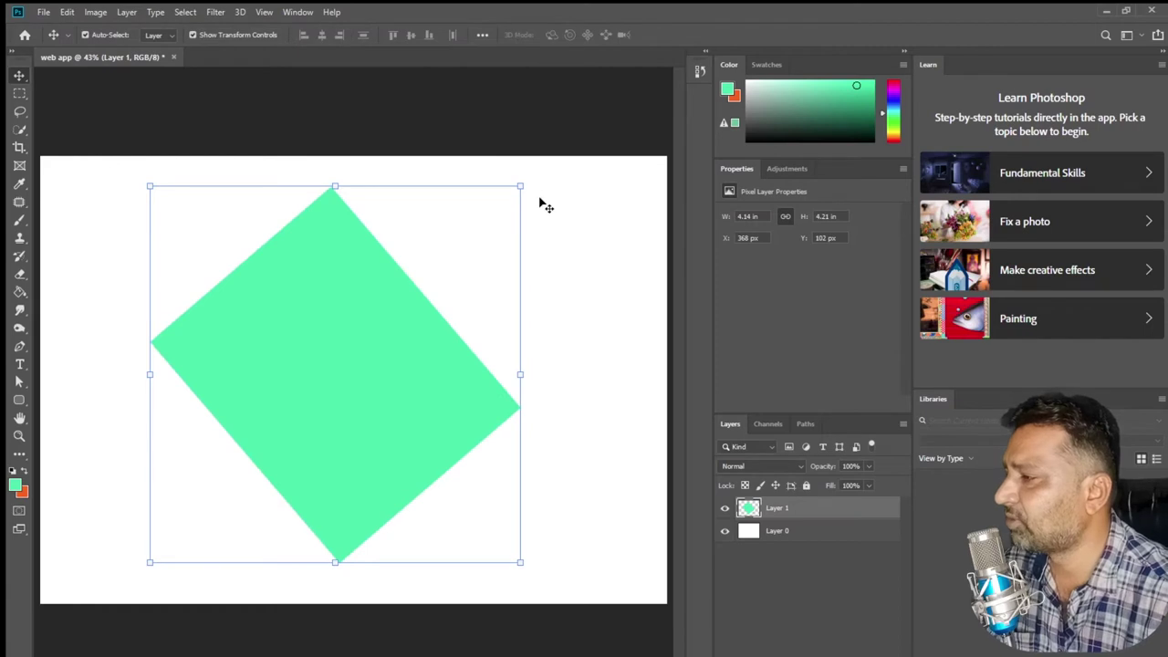
pyautogui.moveTo(534, 177)
pyautogui.mouseDown()
pyautogui.moveTo(600, 299)
pyautogui.moveTo(594, 337)
pyautogui.mouseUp()
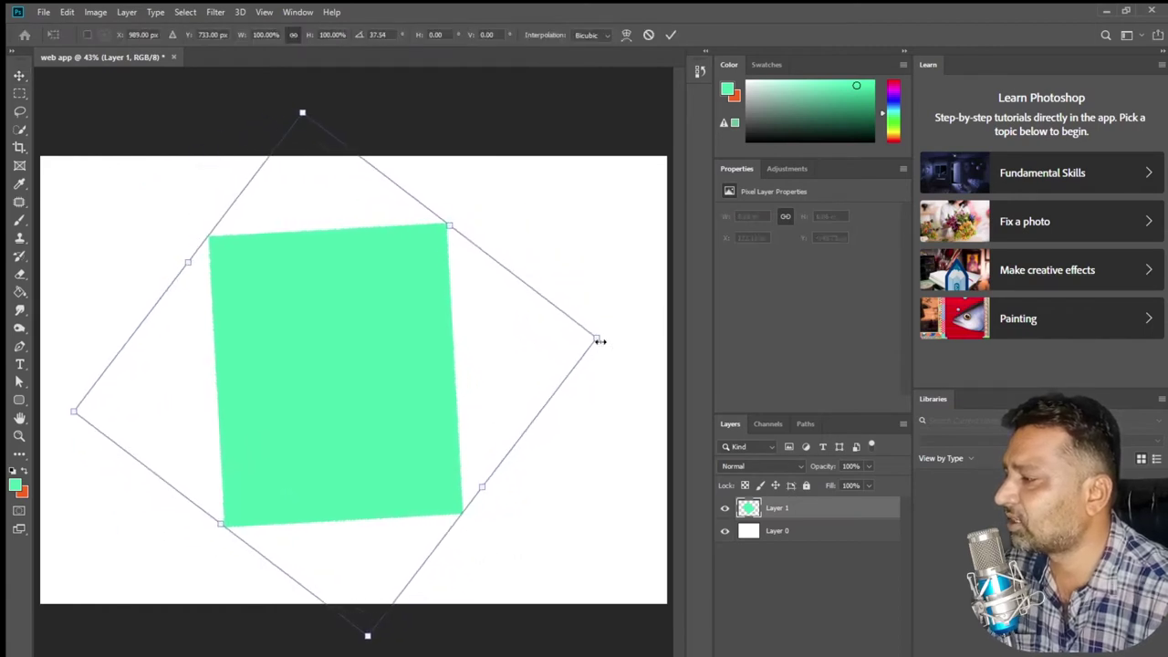
pyautogui.doubleClick(386, 337)
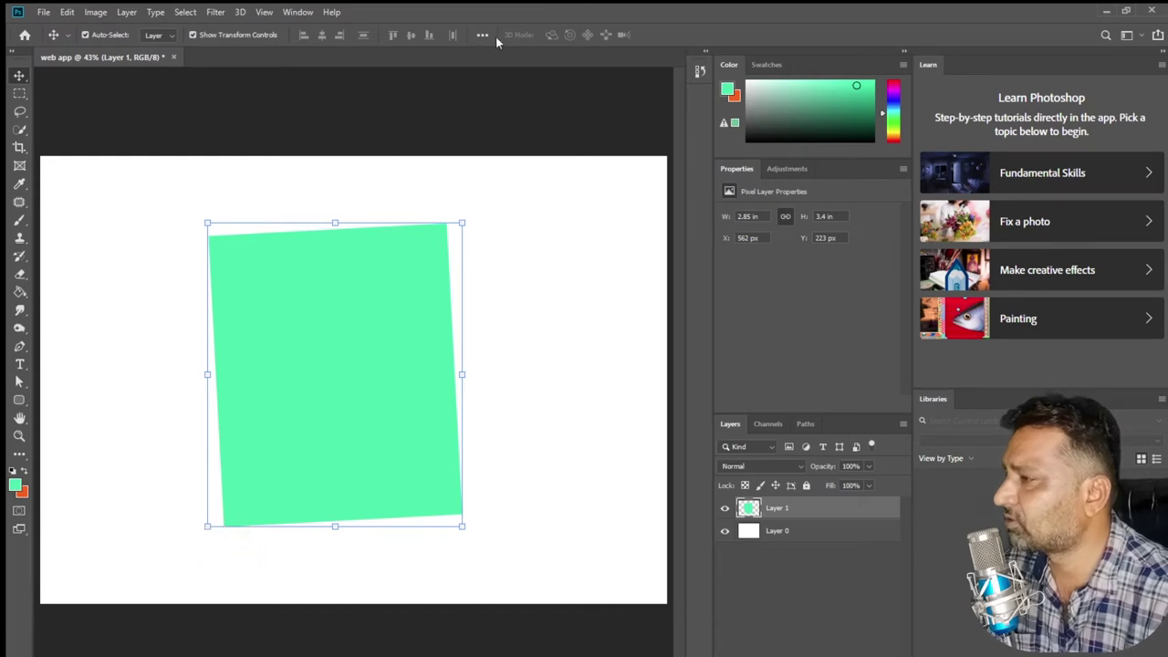
# - Toggle Show Transform Controls repeatedly and move the green rectangle up and left
pyautogui.click(192, 34)
pyautogui.click(192, 33)
pyautogui.click(192, 34)
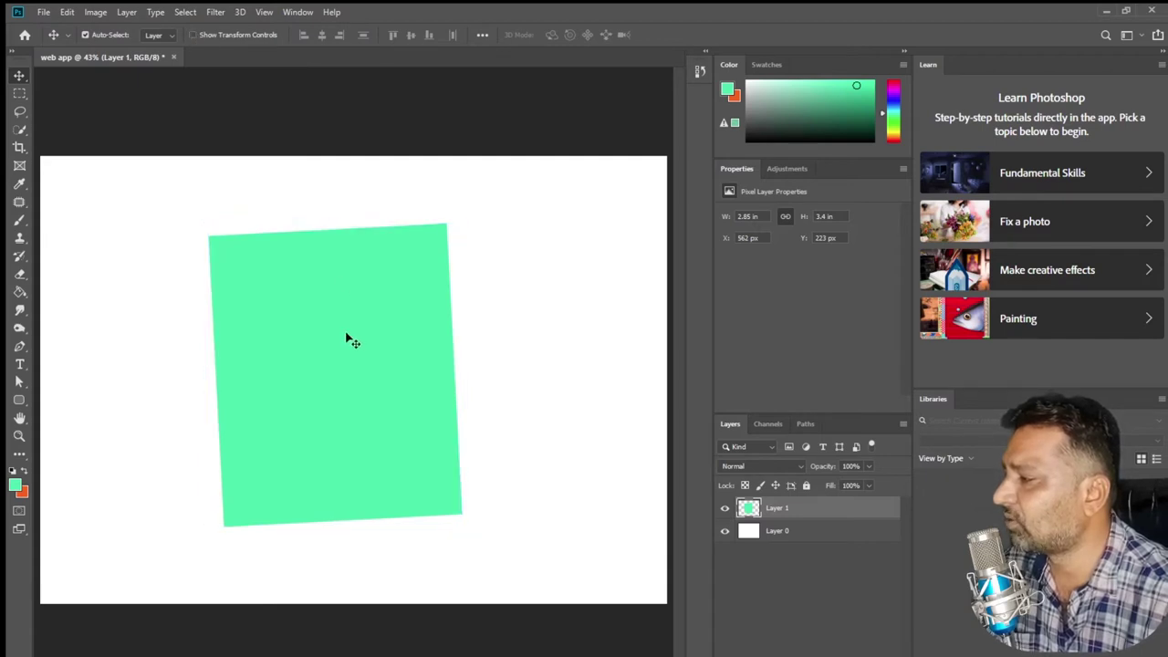
pyautogui.moveTo(354, 341); pyautogui.dragTo(326, 326)
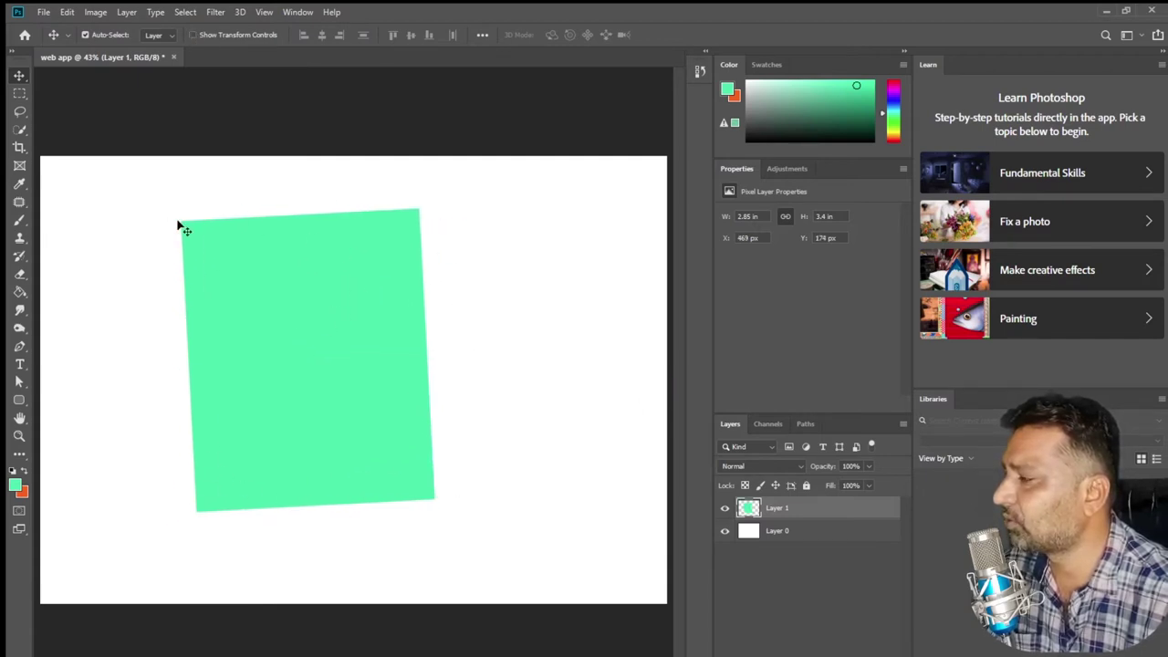
pyautogui.click(192, 34)
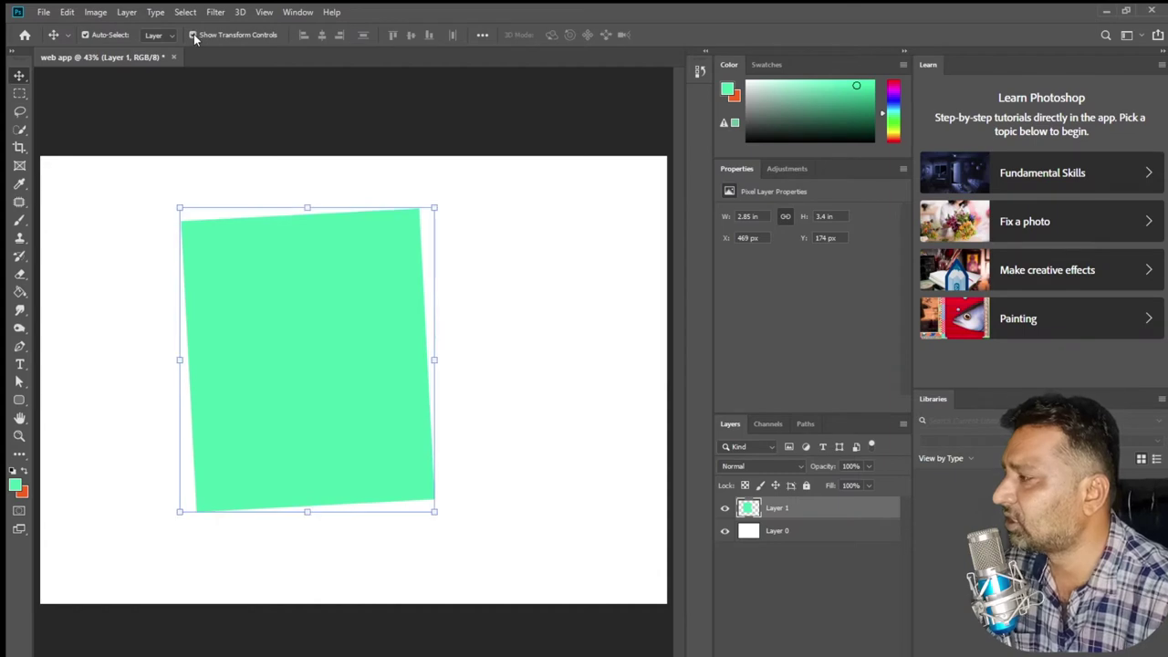
pyautogui.click(193, 35)
pyautogui.click(193, 35)
pyautogui.click(192, 34)
pyautogui.click(193, 35)
pyautogui.click(192, 35)
pyautogui.click(192, 34)
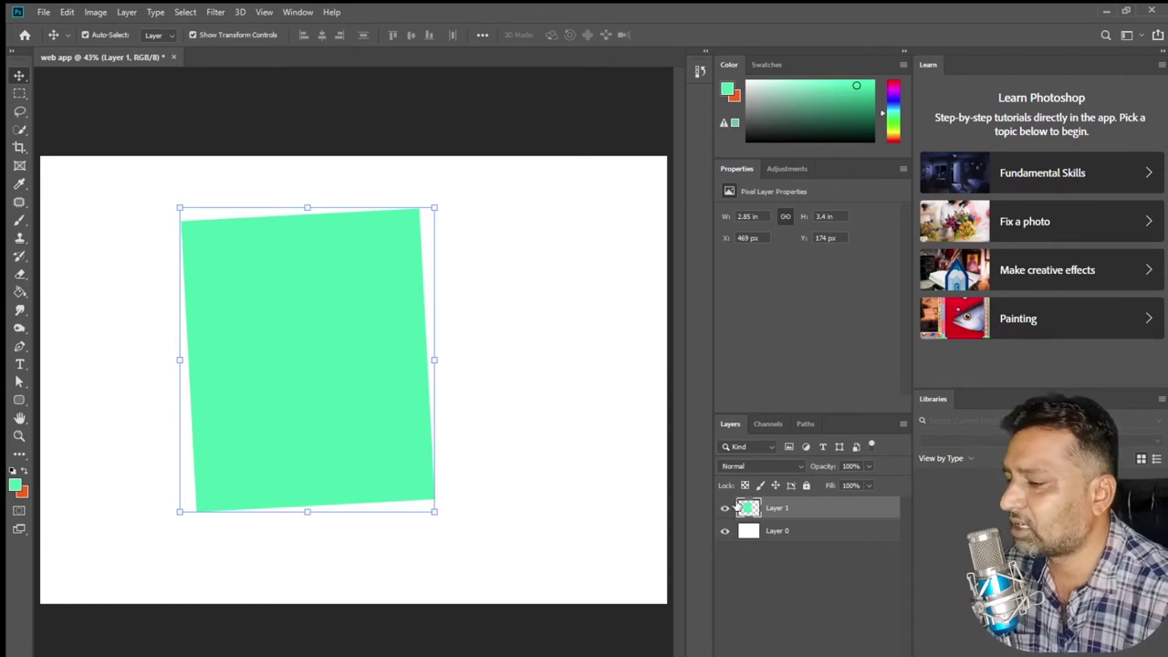
# - Shrink the white background proportionally, move the green rectangle right, background right-down
pyautogui.click(506, 285)
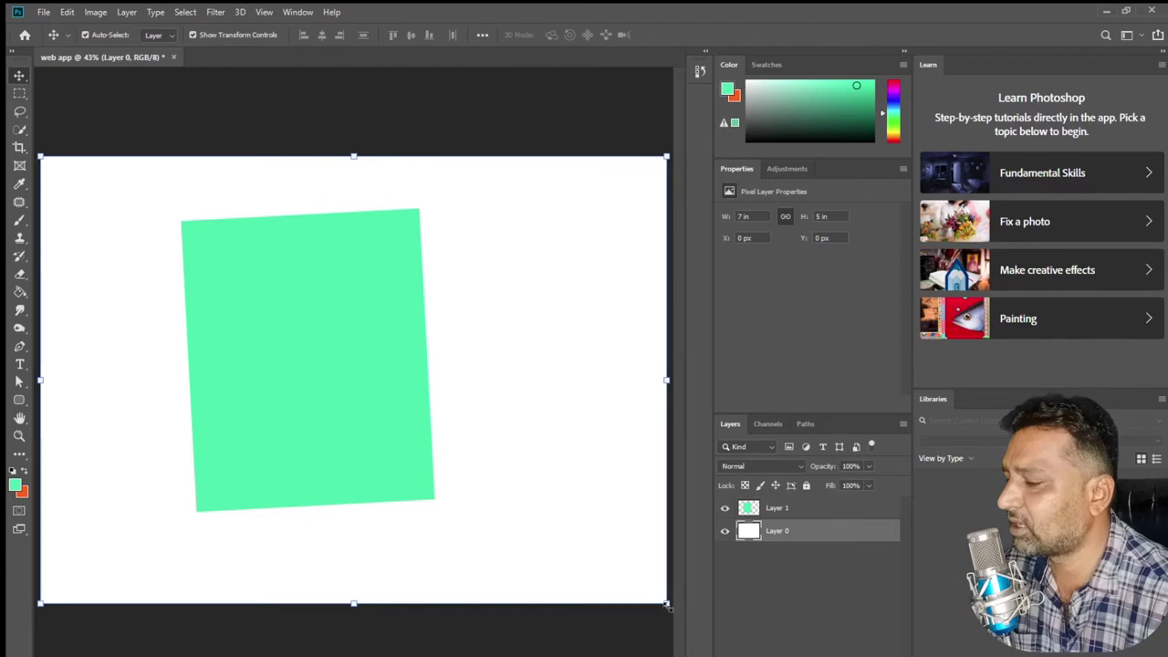
pyautogui.moveTo(662, 608); pyautogui.dragTo(577, 538)
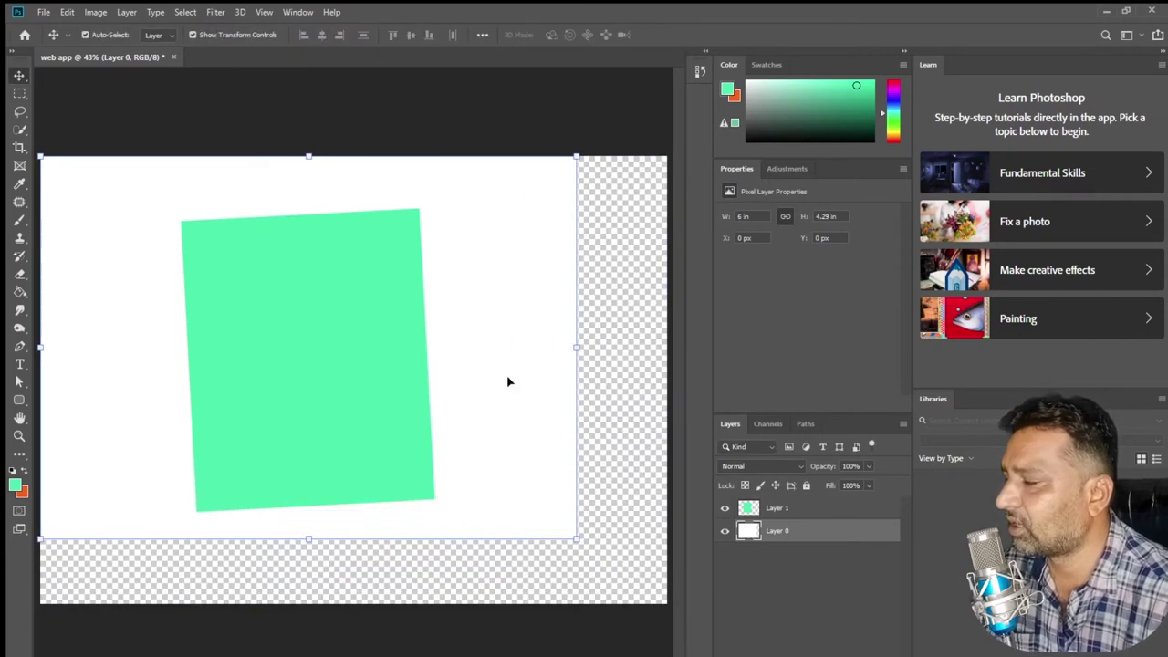
pyautogui.click(298, 295)
pyautogui.moveTo(298, 295); pyautogui.dragTo(425, 307)
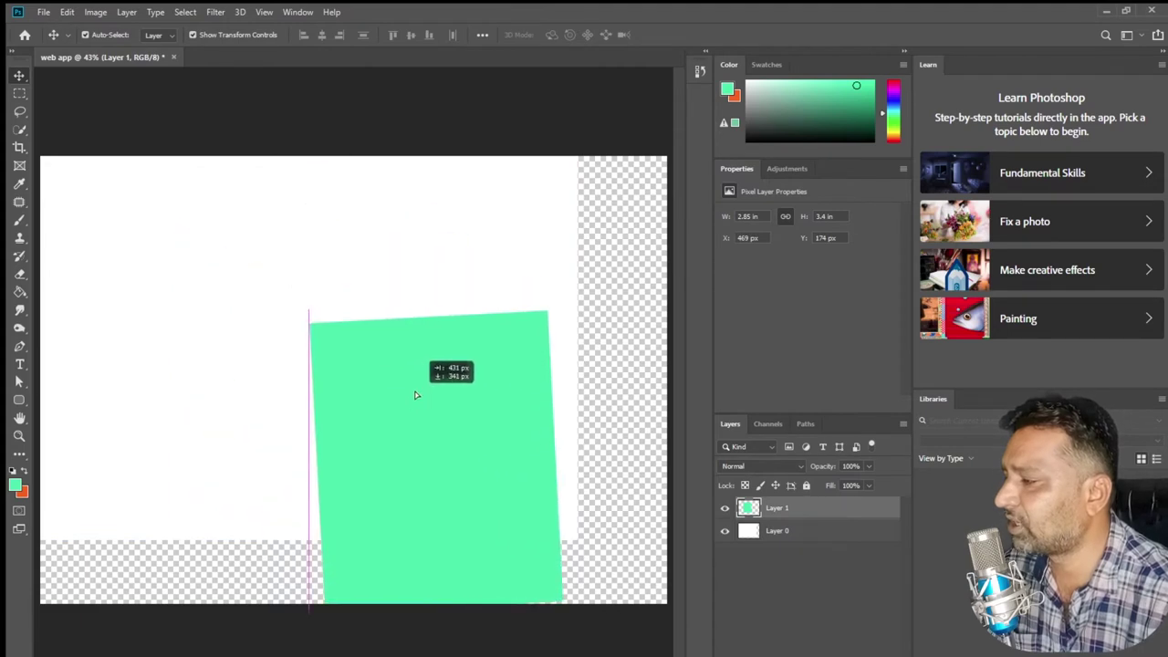
pyautogui.click(205, 324)
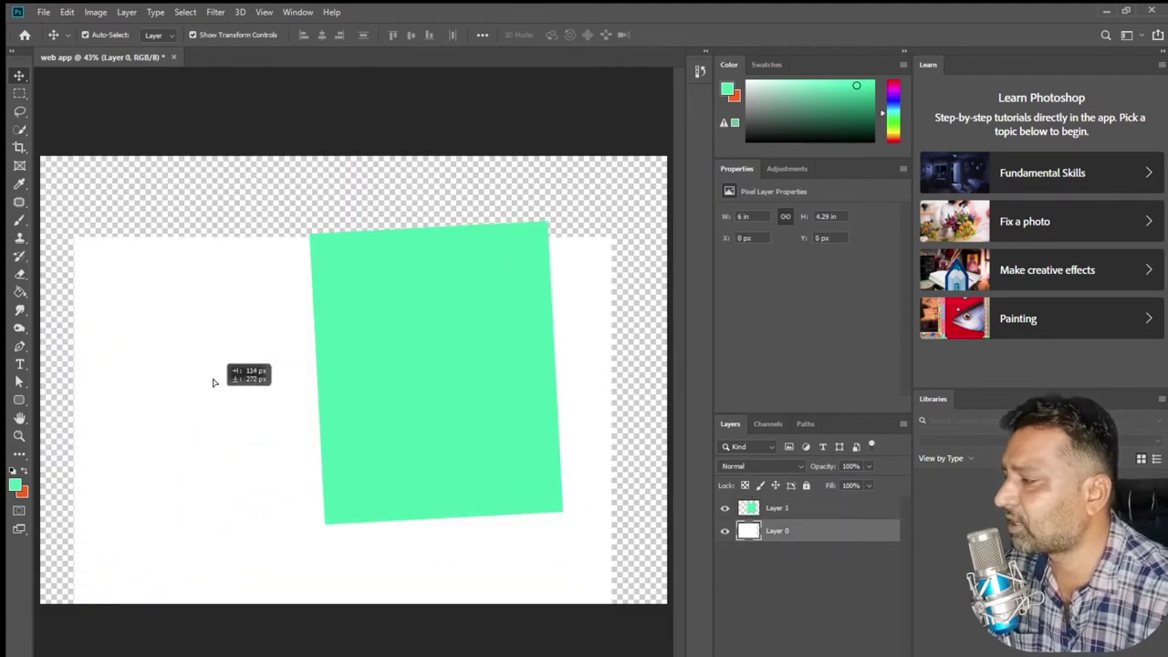
pyautogui.moveTo(205, 324); pyautogui.dragTo(219, 357)
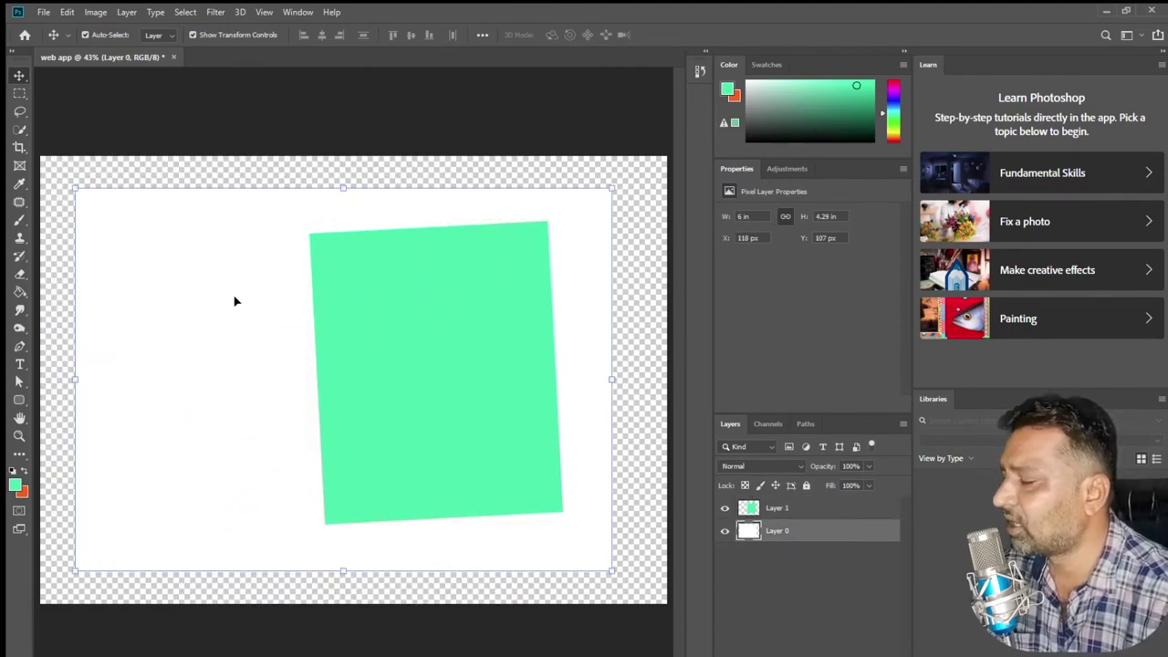
# - Turn off Auto-Select, reposition the white background, and nudge the green rectangle
pyautogui.click(86, 34)
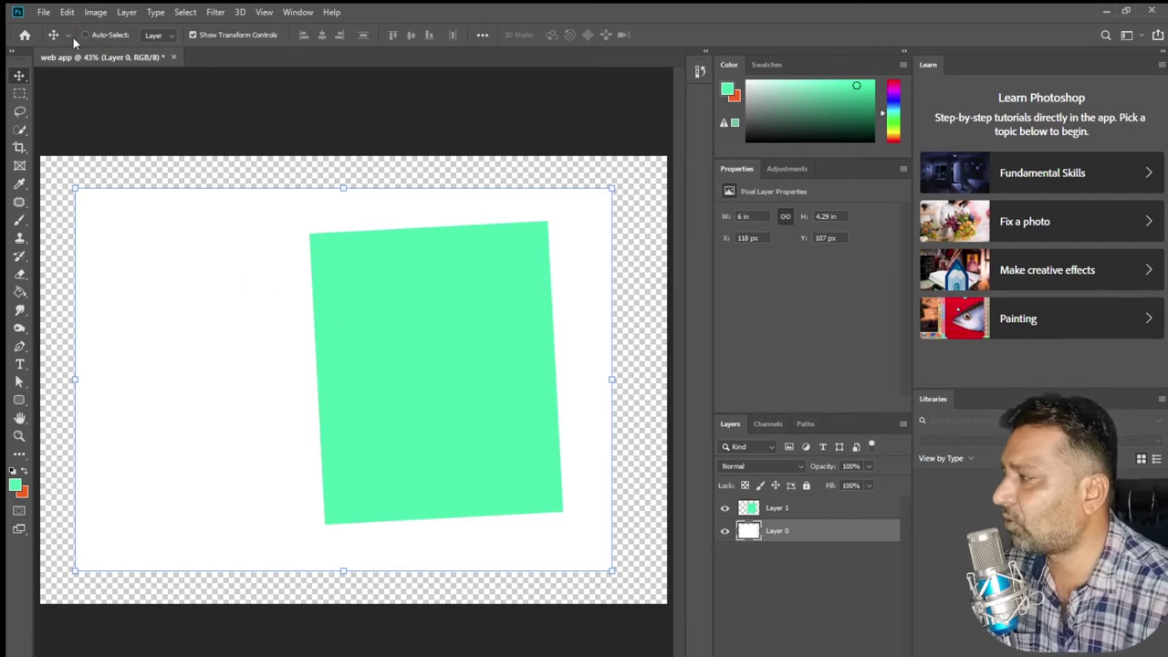
pyautogui.moveTo(263, 268)
pyautogui.mouseDown()
pyautogui.moveTo(416, 398)
pyautogui.moveTo(292, 347)
pyautogui.moveTo(477, 357)
pyautogui.moveTo(514, 339)
pyautogui.moveTo(457, 376)
pyautogui.mouseUp()
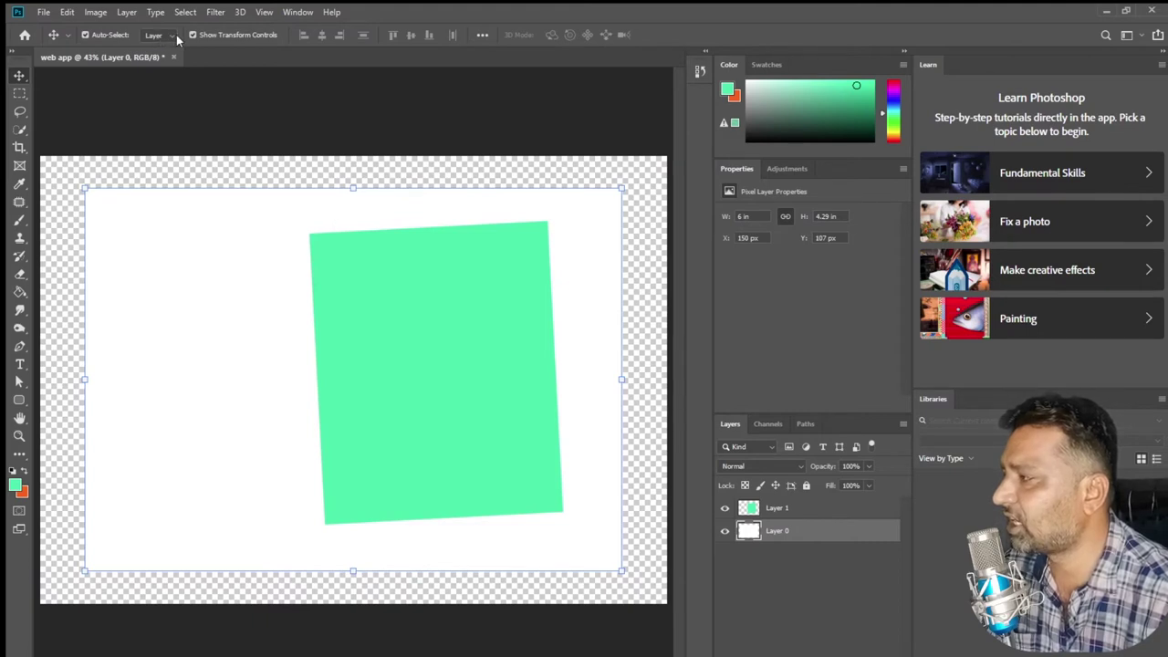
pyautogui.click(390, 336)
pyautogui.moveTo(482, 357)
pyautogui.mouseDown()
pyautogui.moveTo(471, 352)
pyautogui.moveTo(445, 410)
pyautogui.moveTo(474, 355)
pyautogui.moveTo(485, 364)
pyautogui.mouseUp()
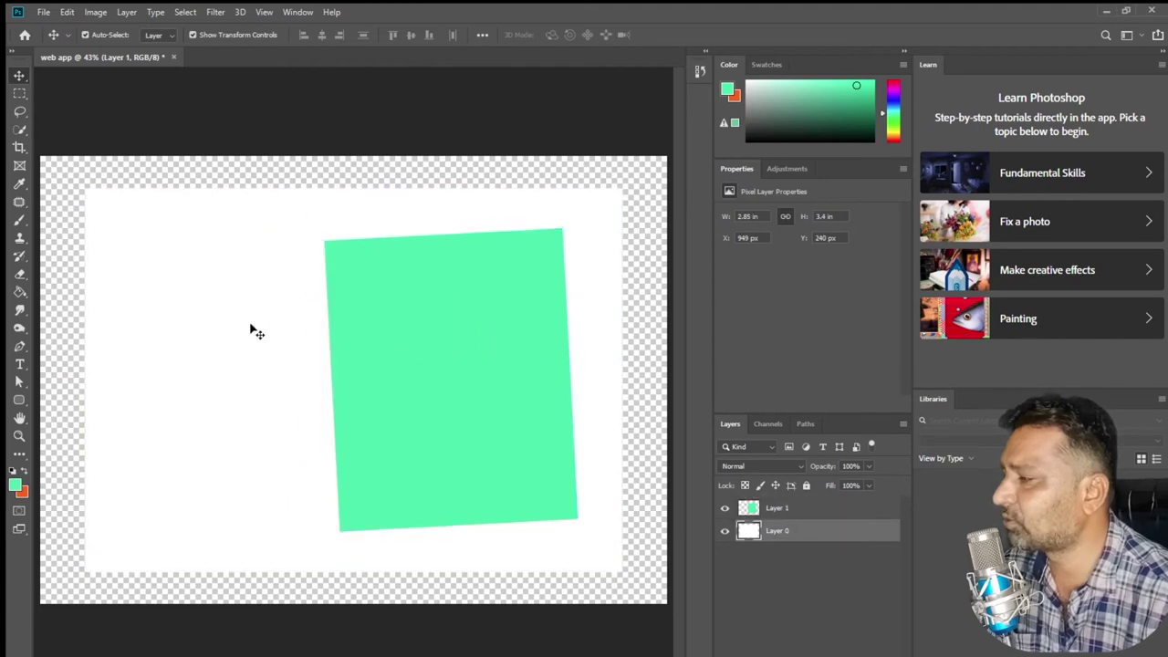
# - Nudge the white background slightly right and switch between Layer 0 and Layer 1
pyautogui.moveTo(213, 308); pyautogui.dragTo(225, 310)
pyautogui.click(395, 307)
pyautogui.click(243, 289)
pyautogui.click(417, 299)
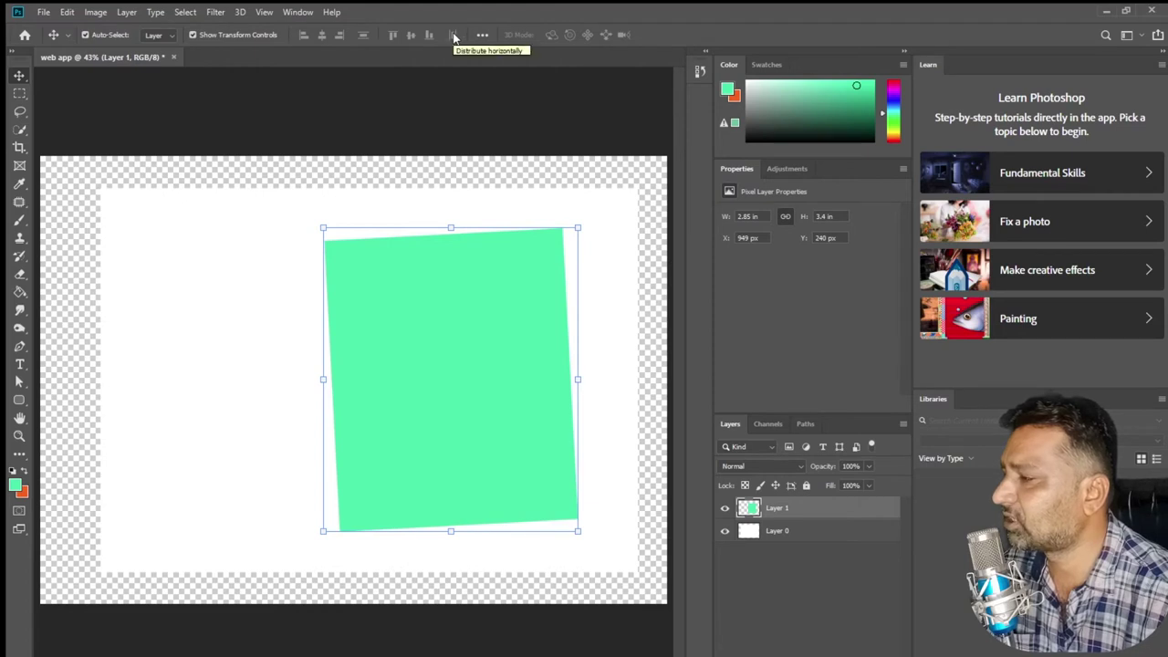
pyautogui.click(774, 532)
pyautogui.click(777, 514)
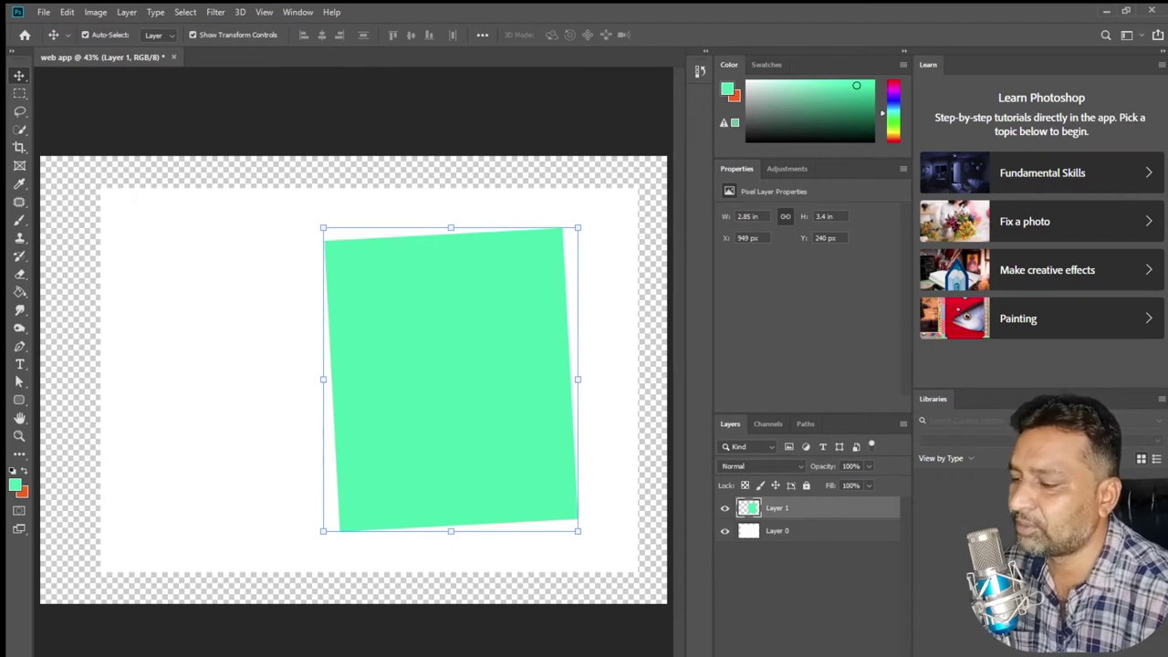
# - On a new Layer 2, fill a square selection left of the green rectangle with blue
pyautogui.hotkey('ctrl', 'alt', 'shift', 'n')
pyautogui.click(19, 94)
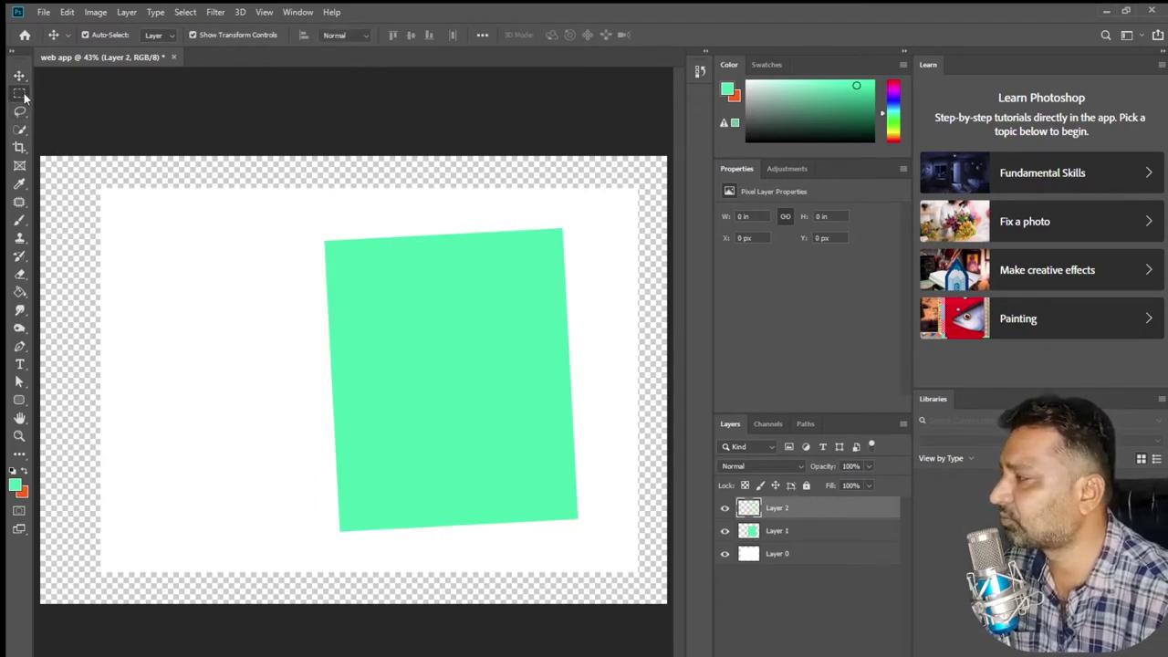
pyautogui.moveTo(186, 256); pyautogui.dragTo(293, 363)
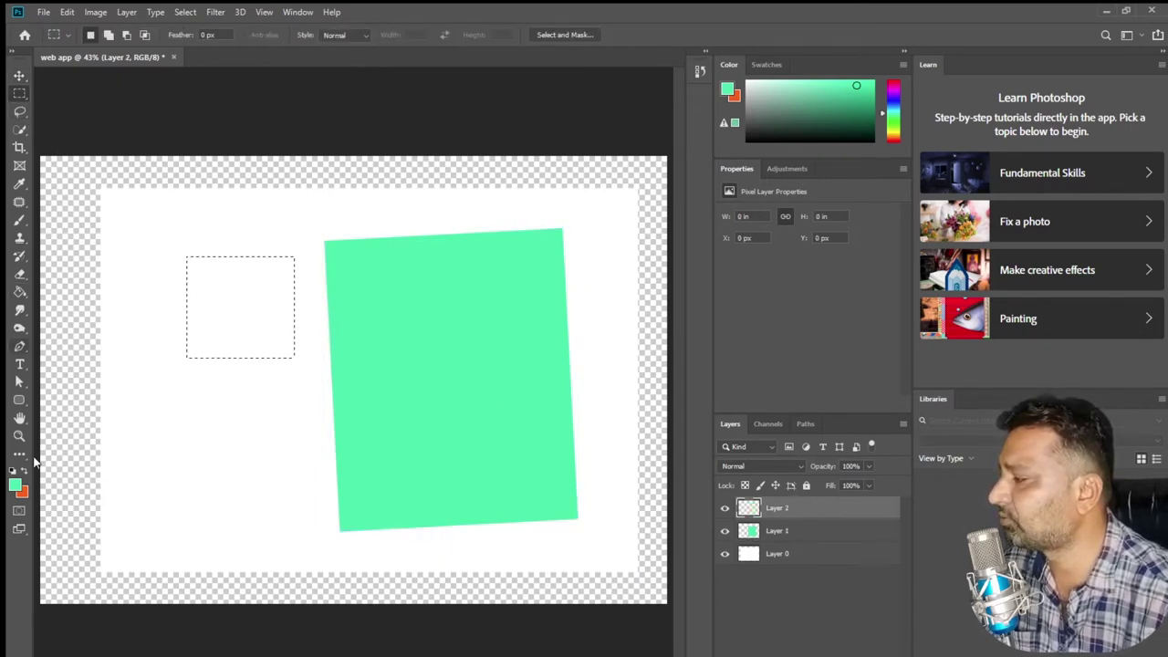
pyautogui.click(16, 484)
pyautogui.click(702, 201)
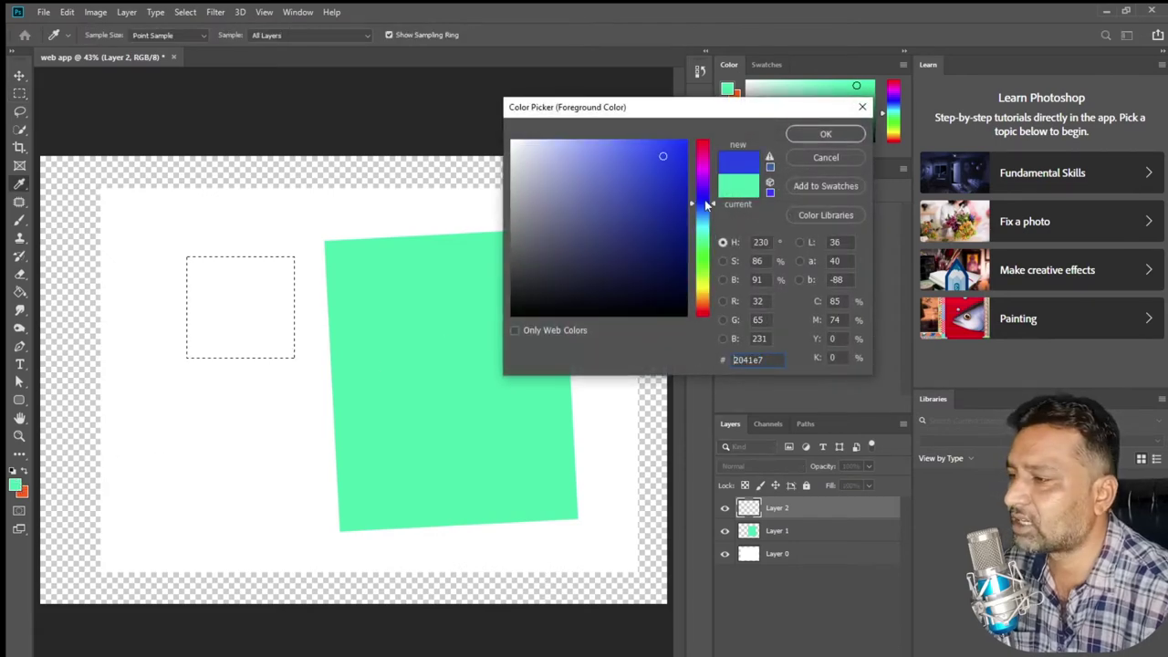
pyautogui.click(825, 134)
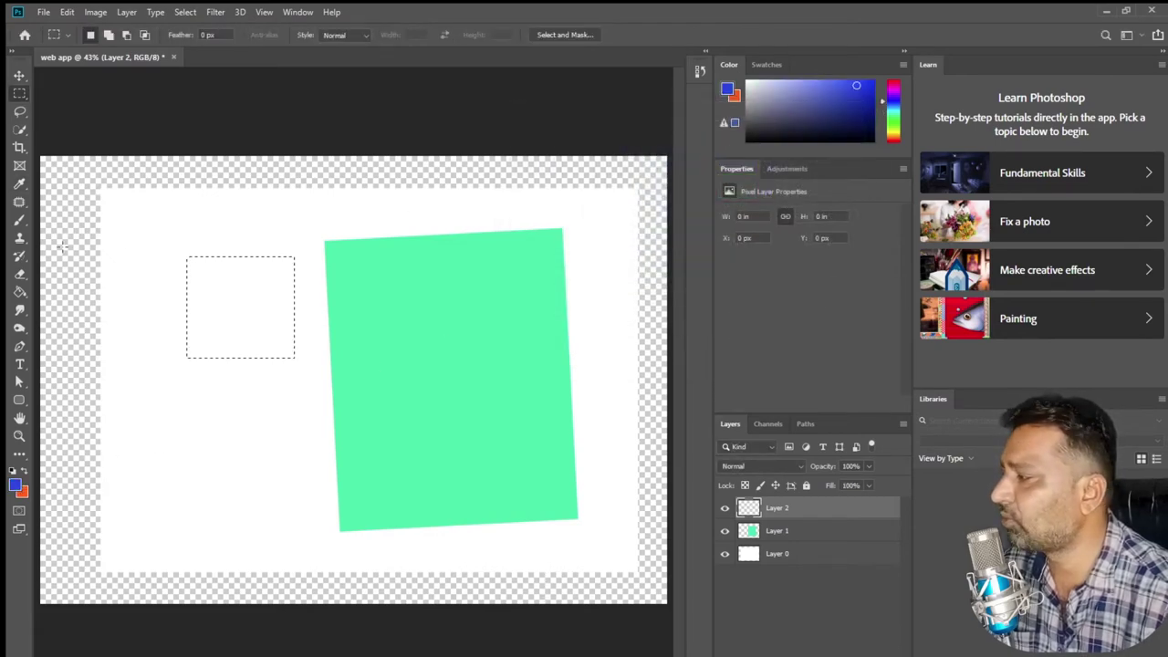
pyautogui.click(19, 292)
pyautogui.click(260, 315)
pyautogui.click(185, 12)
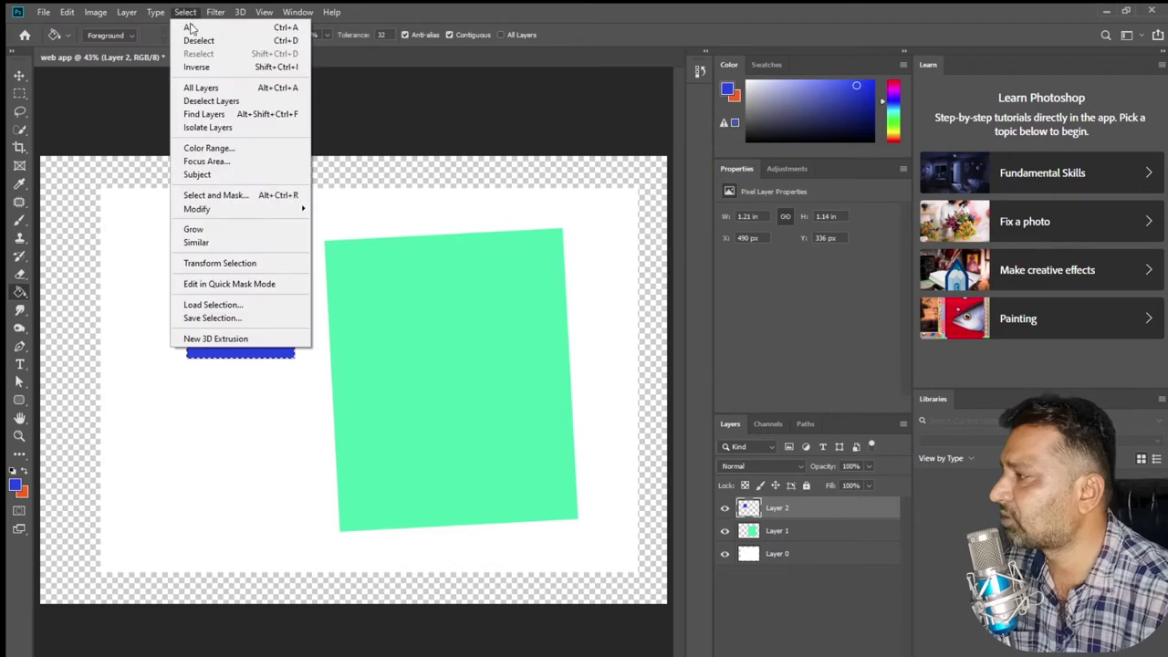
pyautogui.click(196, 40)
# - Select both Layer 2 and Layer 1 together in the Layers panel
pyautogui.click(774, 535)
pyautogui.click(783, 517)
pyautogui.click(798, 532)
pyautogui.click(798, 514)
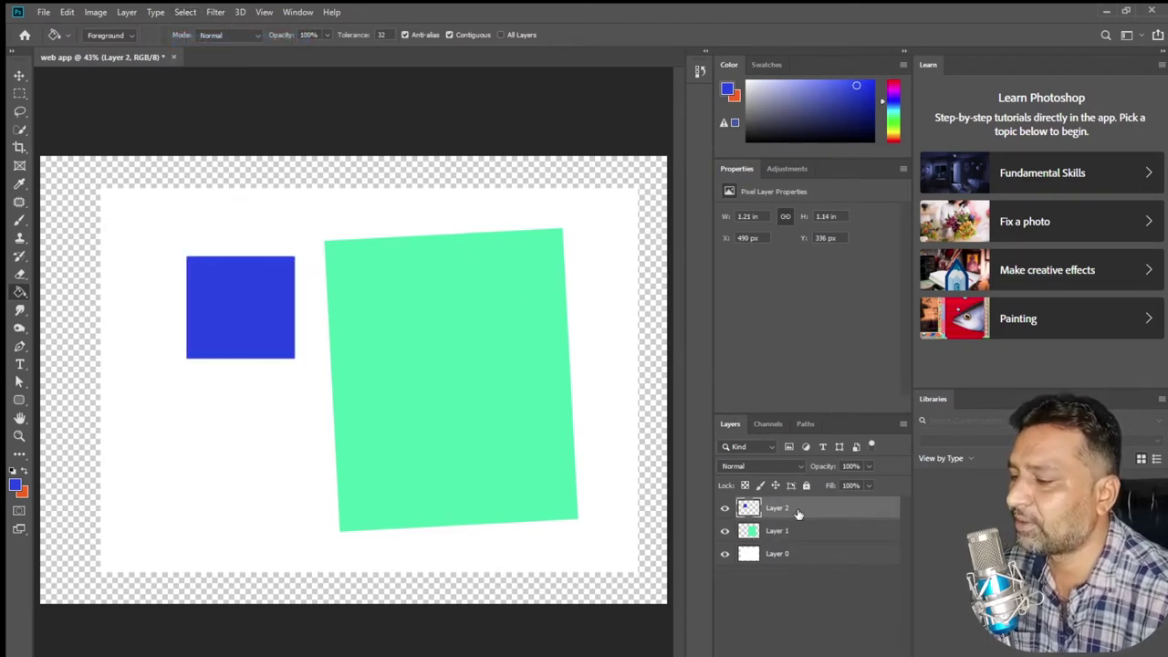
pyautogui.keyDown('shift'); pyautogui.click(822, 534); pyautogui.keyUp('shift')
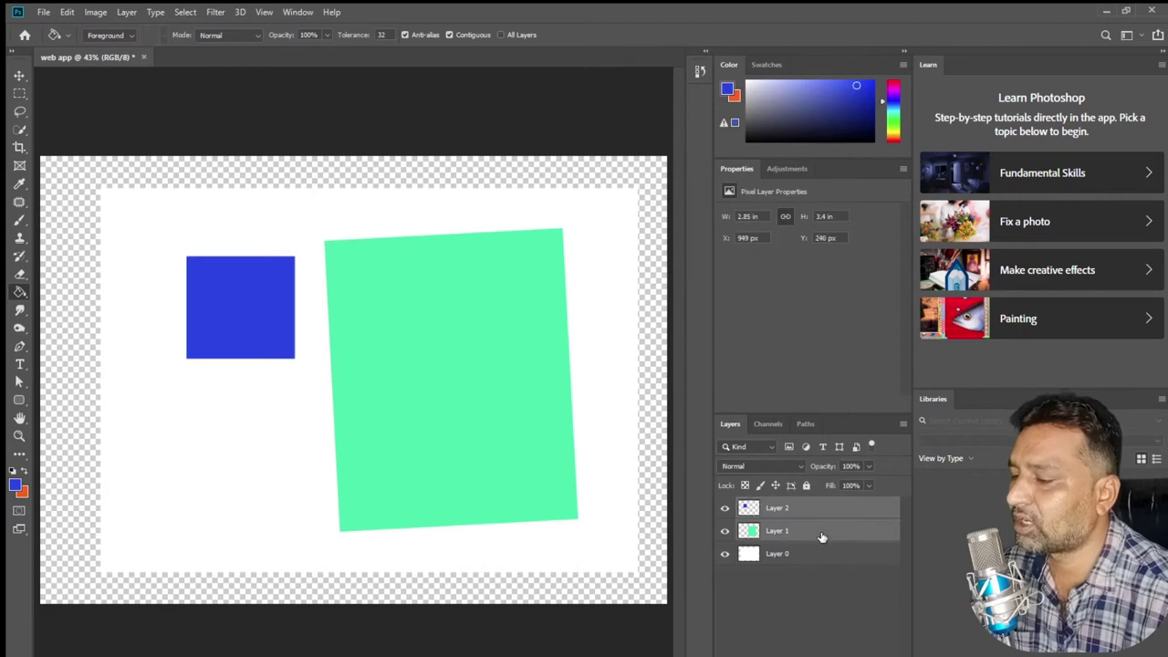
pyautogui.click(20, 76)
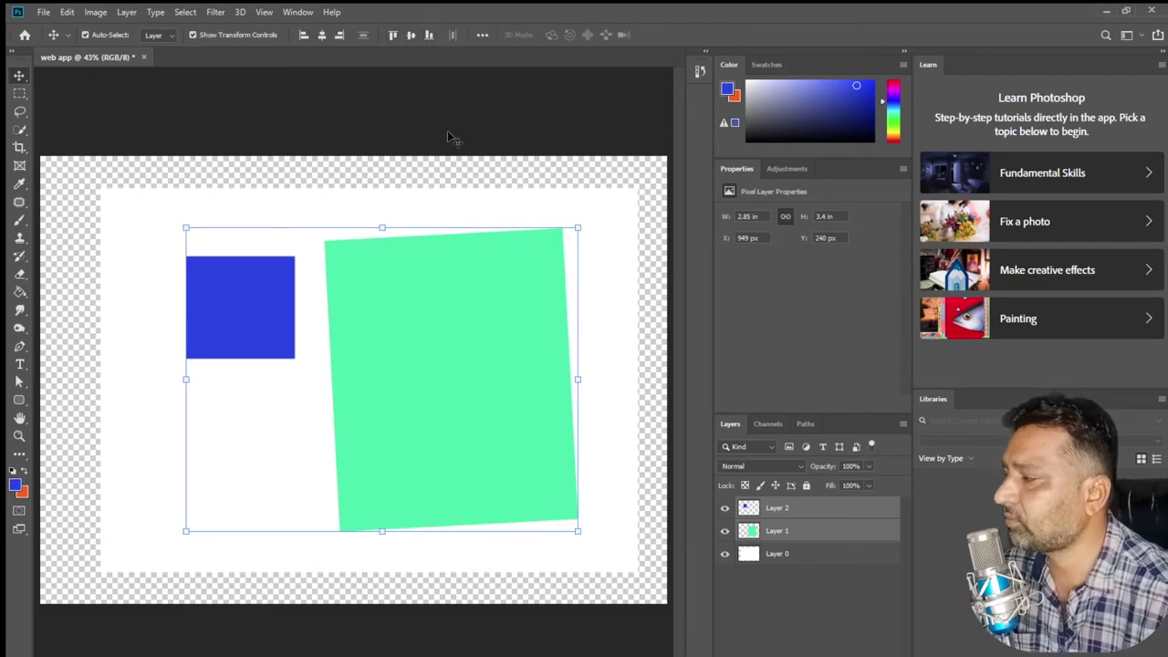
# - Try the left, right, top, bottom and centre align options on the blue square
pyautogui.click(322, 35)
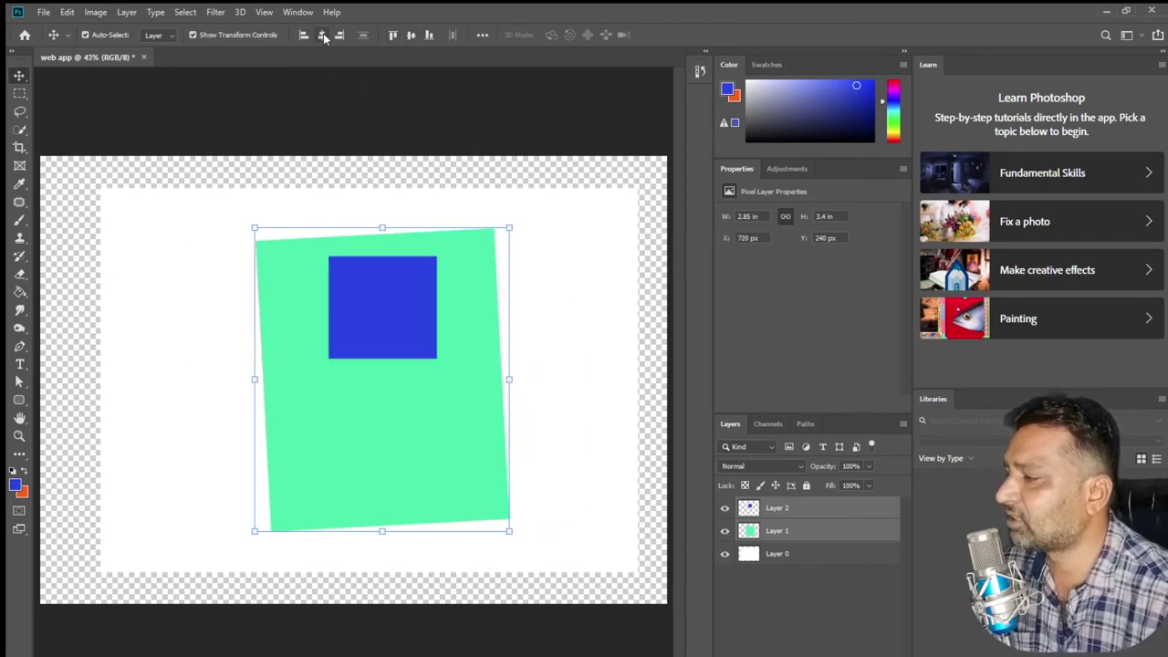
pyautogui.click(304, 35)
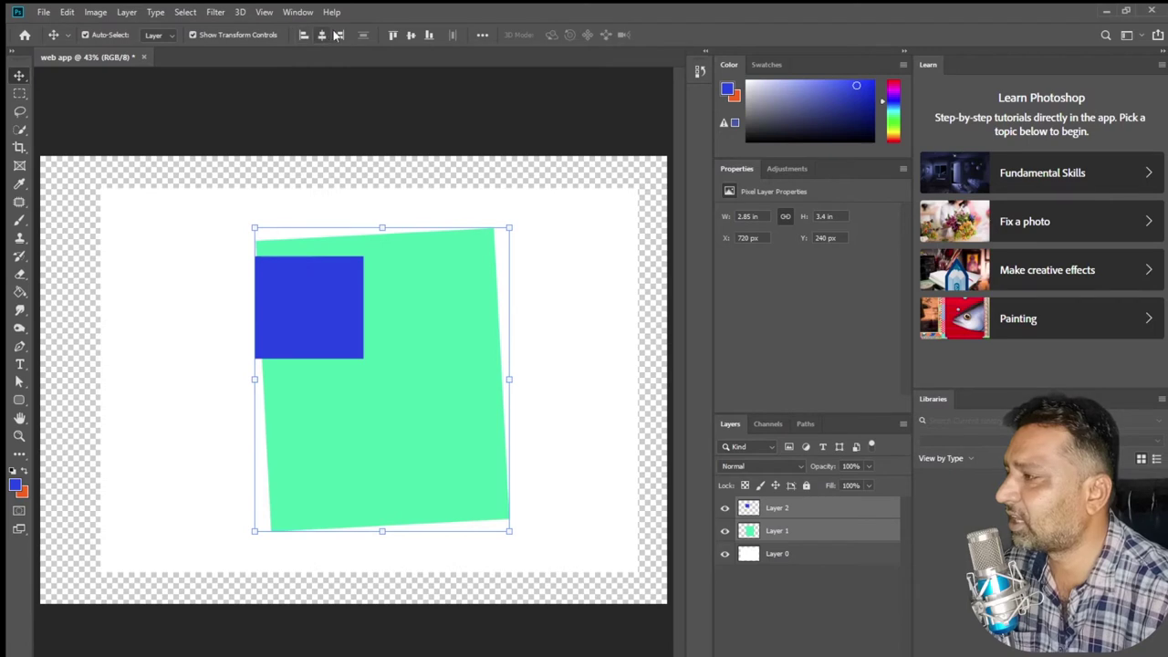
pyautogui.click(340, 35)
pyautogui.click(393, 35)
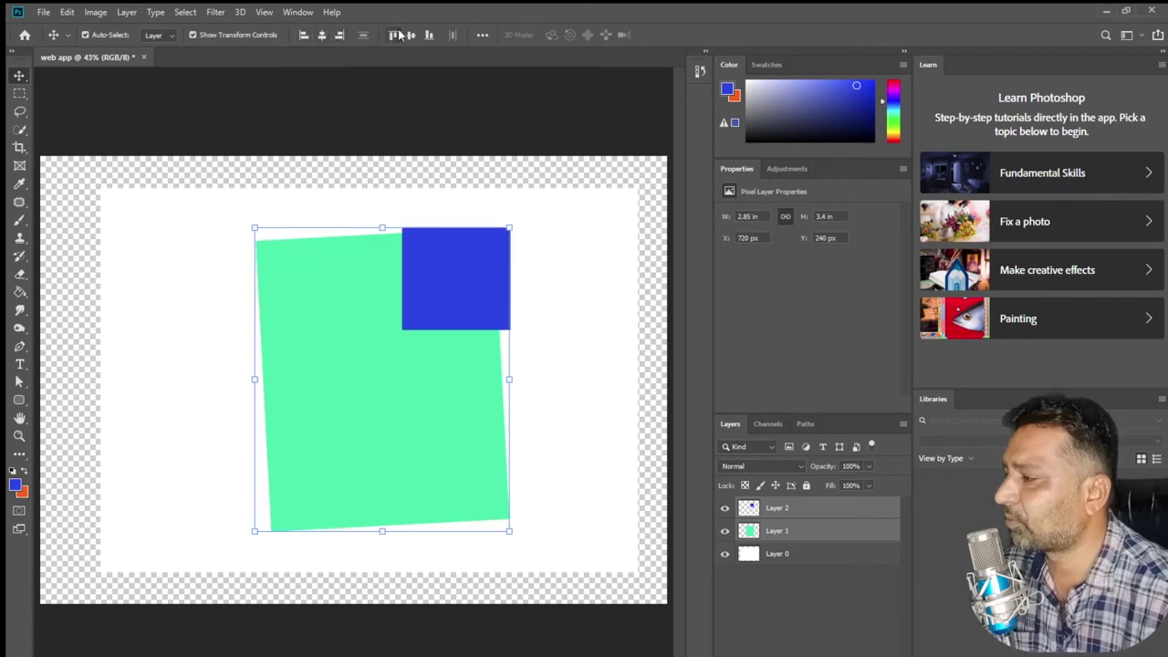
pyautogui.click(429, 36)
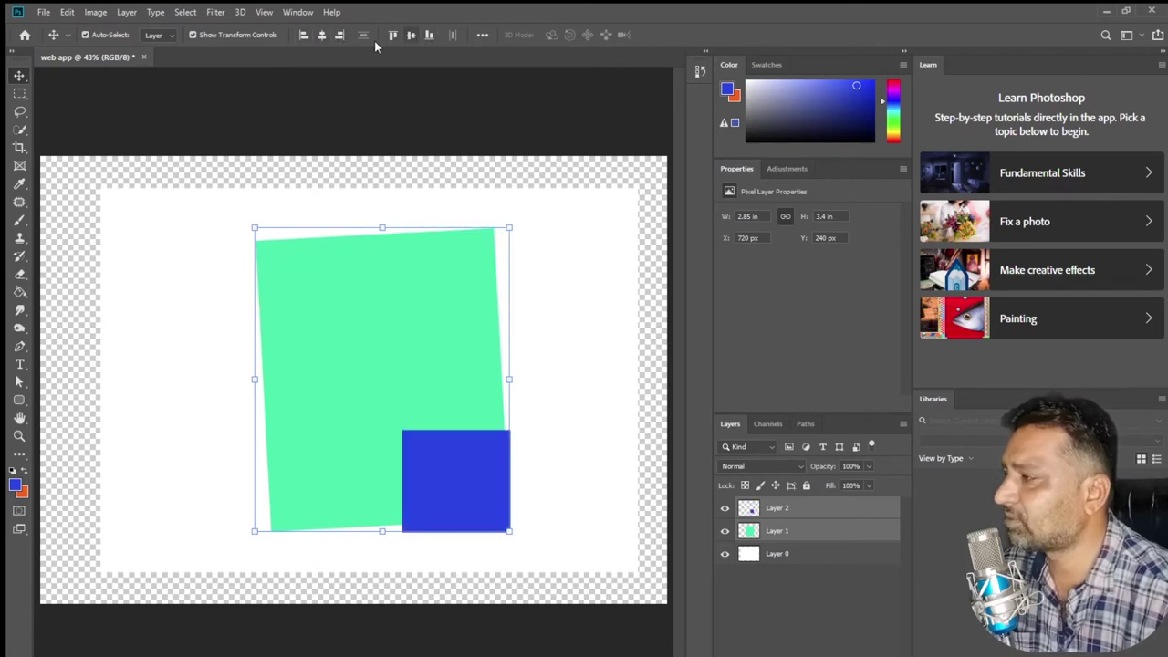
pyautogui.click(322, 35)
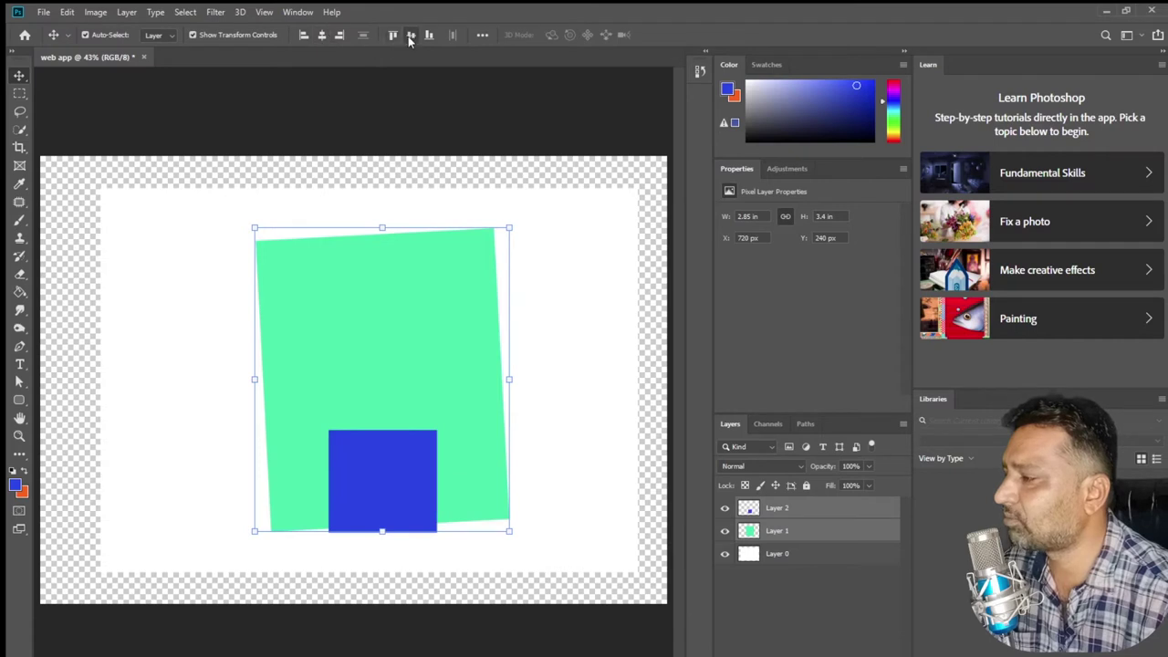
pyautogui.click(410, 35)
pyautogui.click(304, 34)
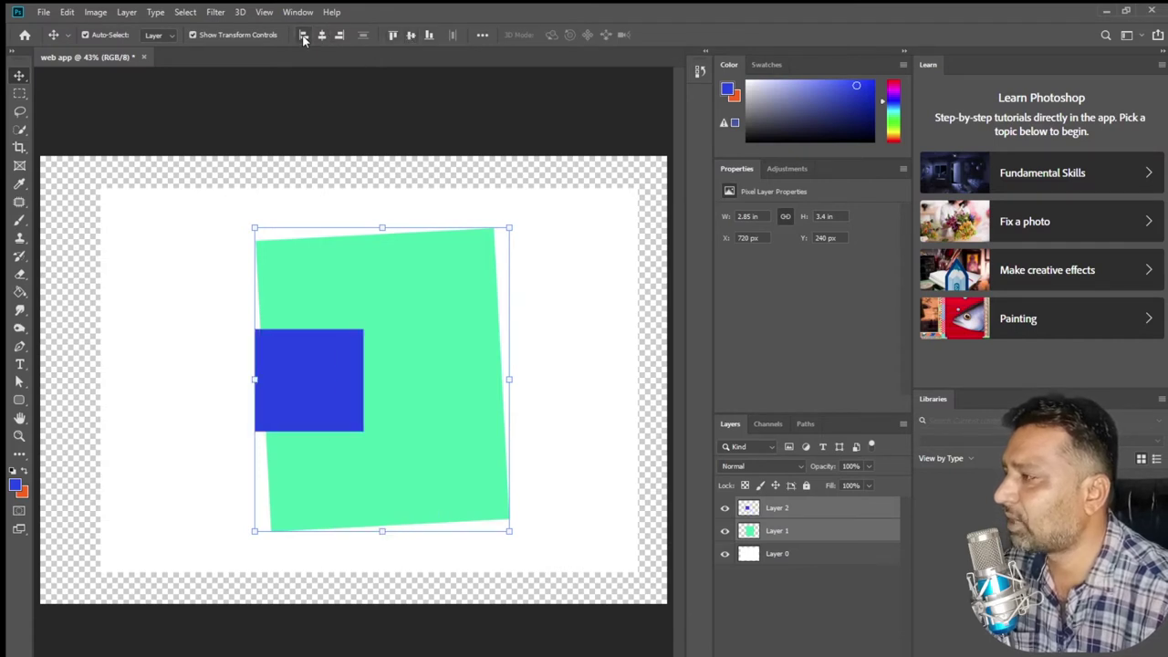
pyautogui.click(340, 35)
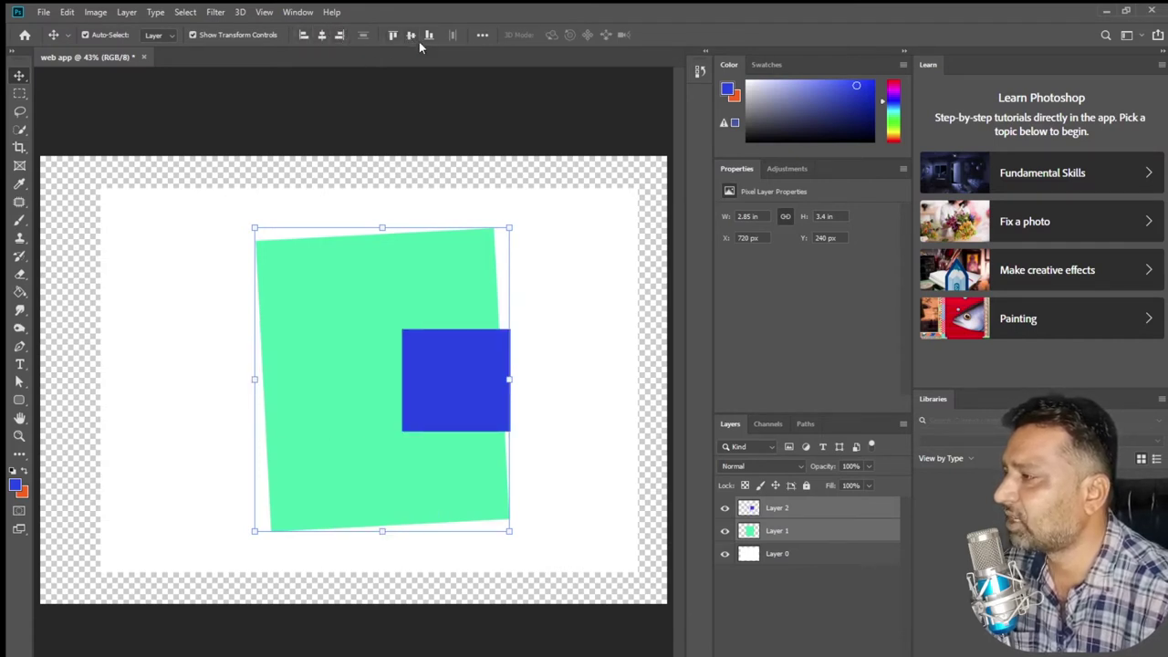
pyautogui.click(429, 35)
pyautogui.click(392, 35)
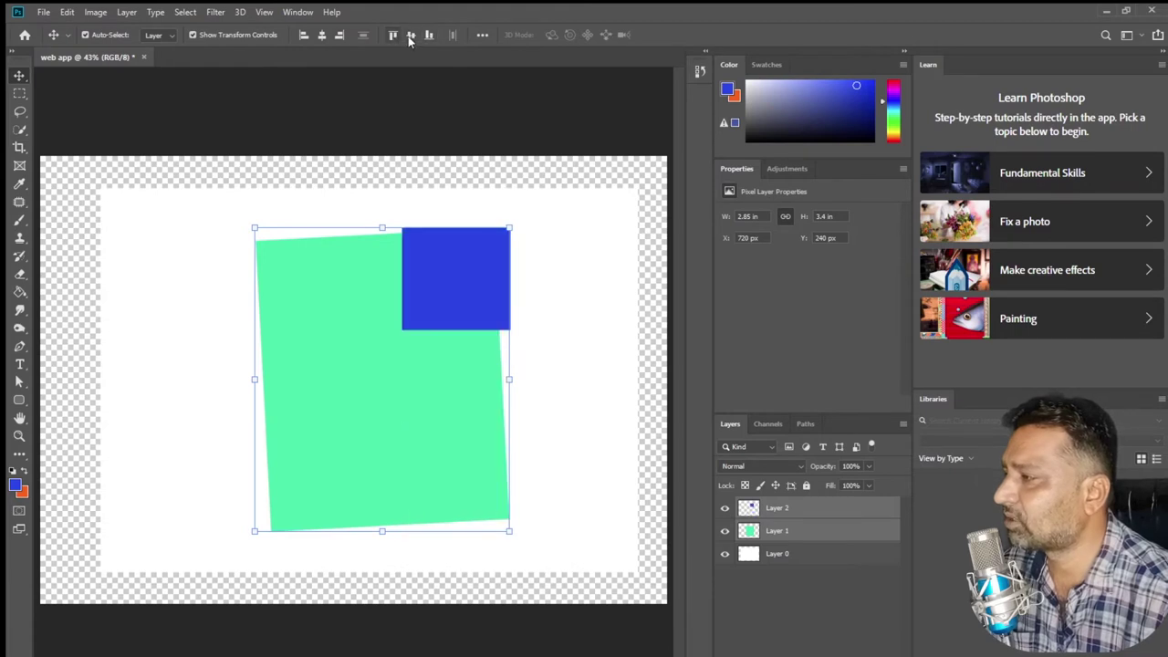
# - Centre the blue square horizontally and vertically on the green shape, then add Layer 3
pyautogui.click(411, 35)
pyautogui.click(429, 35)
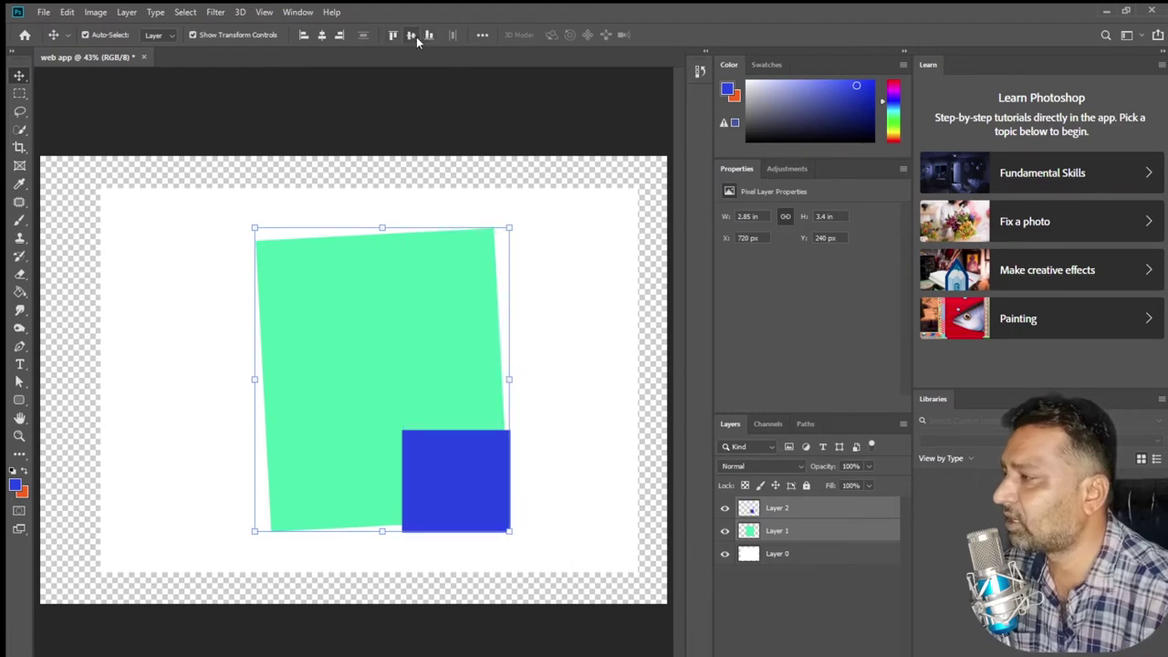
pyautogui.click(410, 35)
pyautogui.click(392, 34)
pyautogui.click(321, 35)
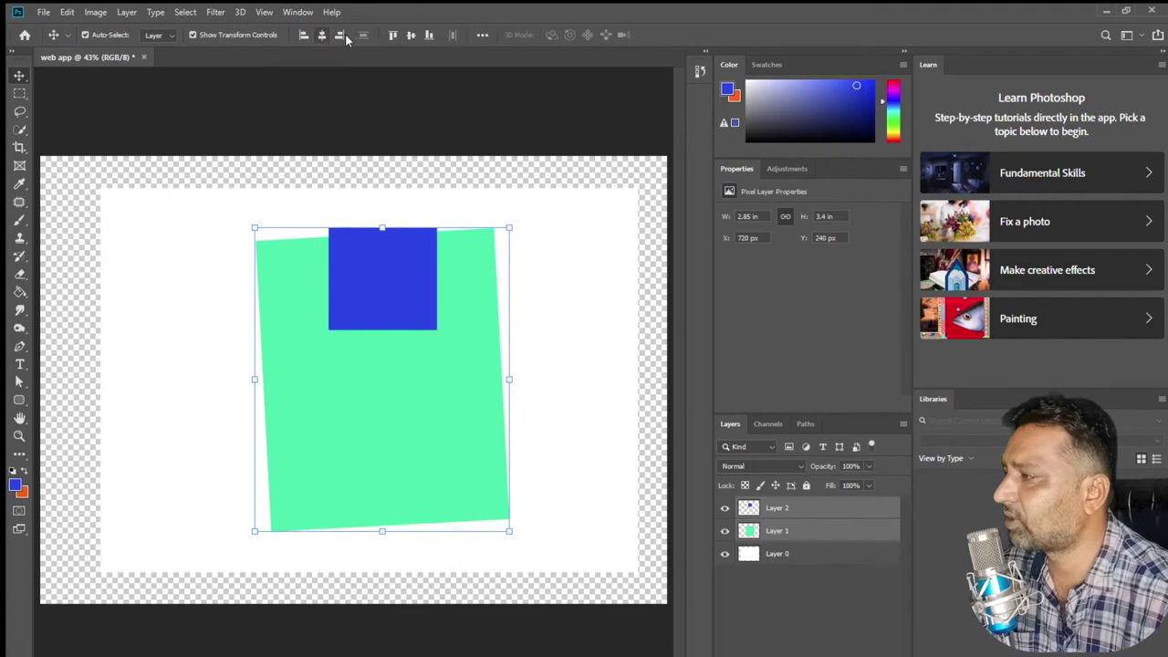
pyautogui.click(338, 34)
pyautogui.click(321, 34)
pyautogui.click(304, 35)
pyautogui.click(321, 34)
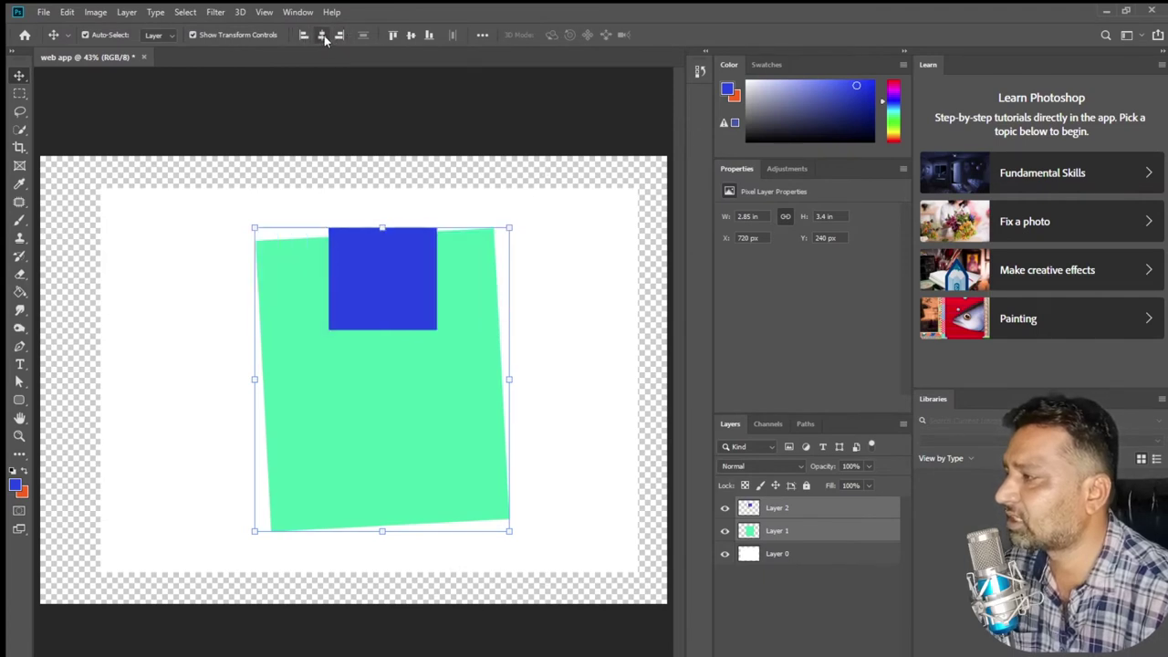
pyautogui.click(411, 34)
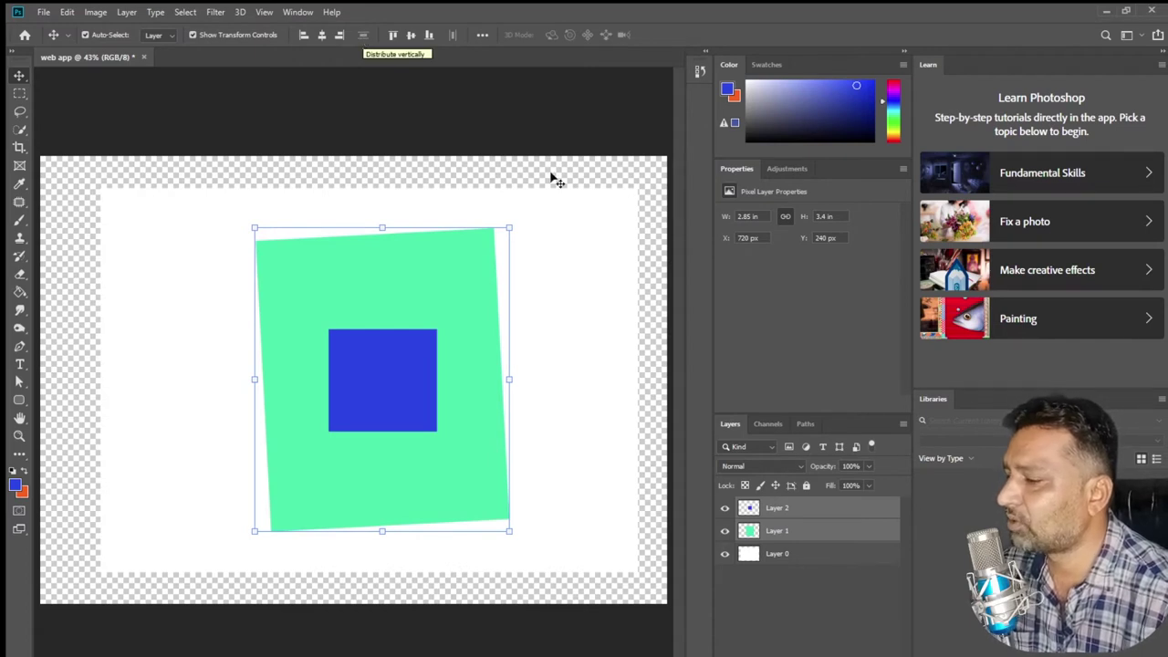
pyautogui.hotkey('ctrl', 'shift', 'alt', 'n')
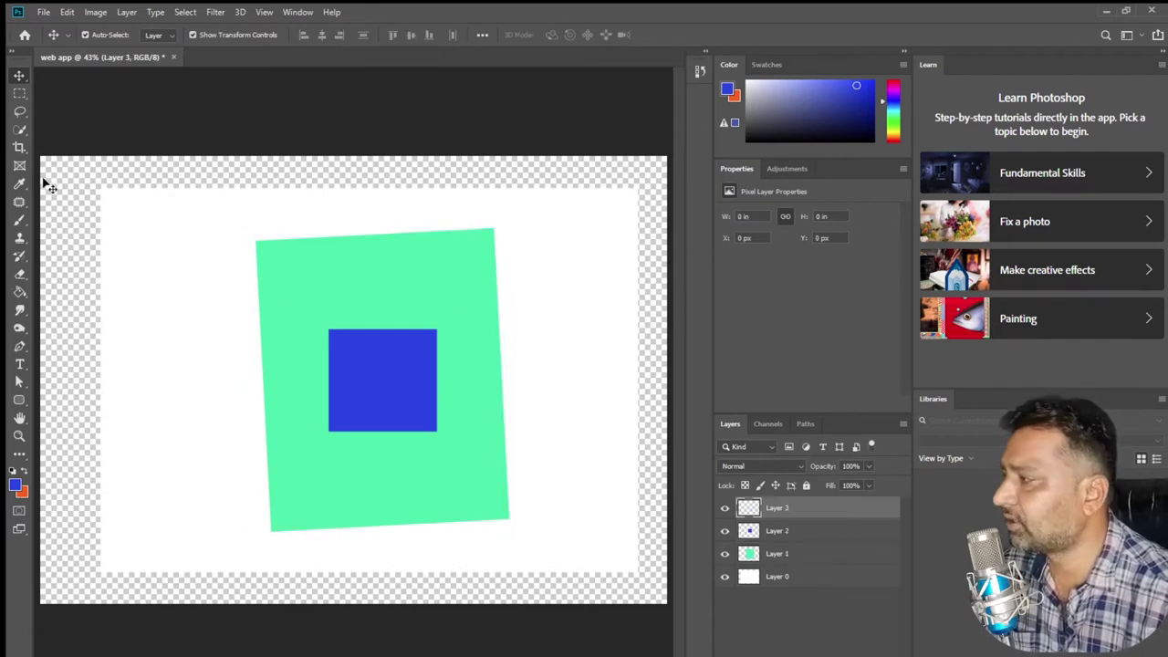
# - Fill a small blue rectangle over the green shape's left edge, deselect, and select Layers 1–3
pyautogui.click(19, 93)
pyautogui.moveTo(197, 322); pyautogui.dragTo(279, 389)
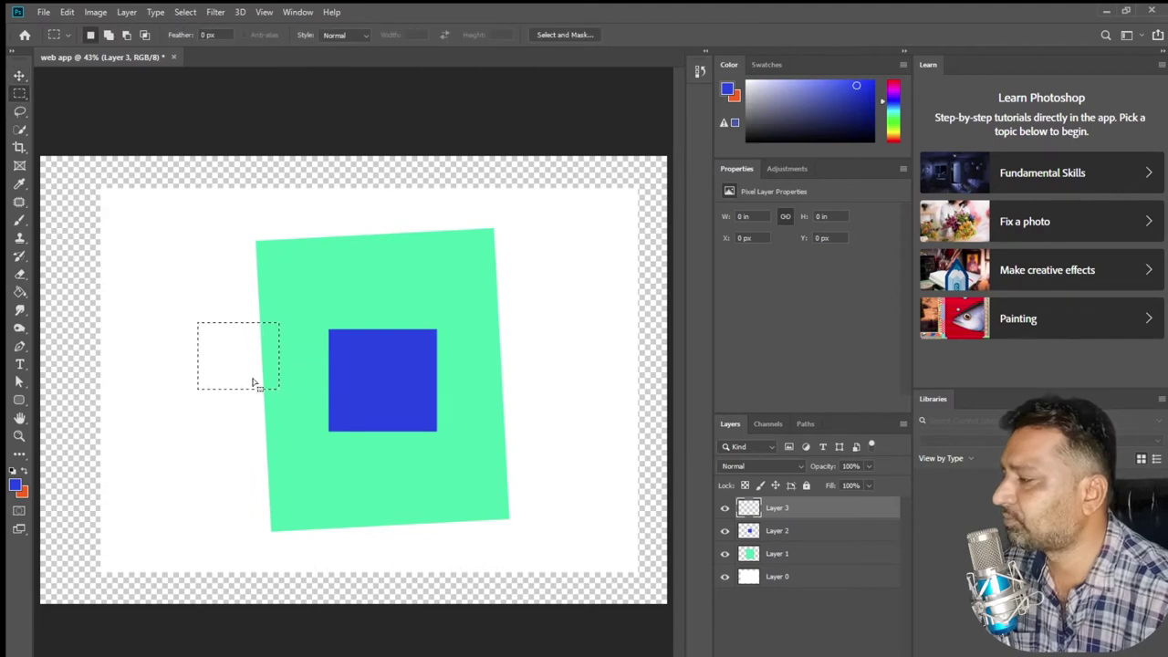
pyautogui.press('g')
pyautogui.click(233, 361)
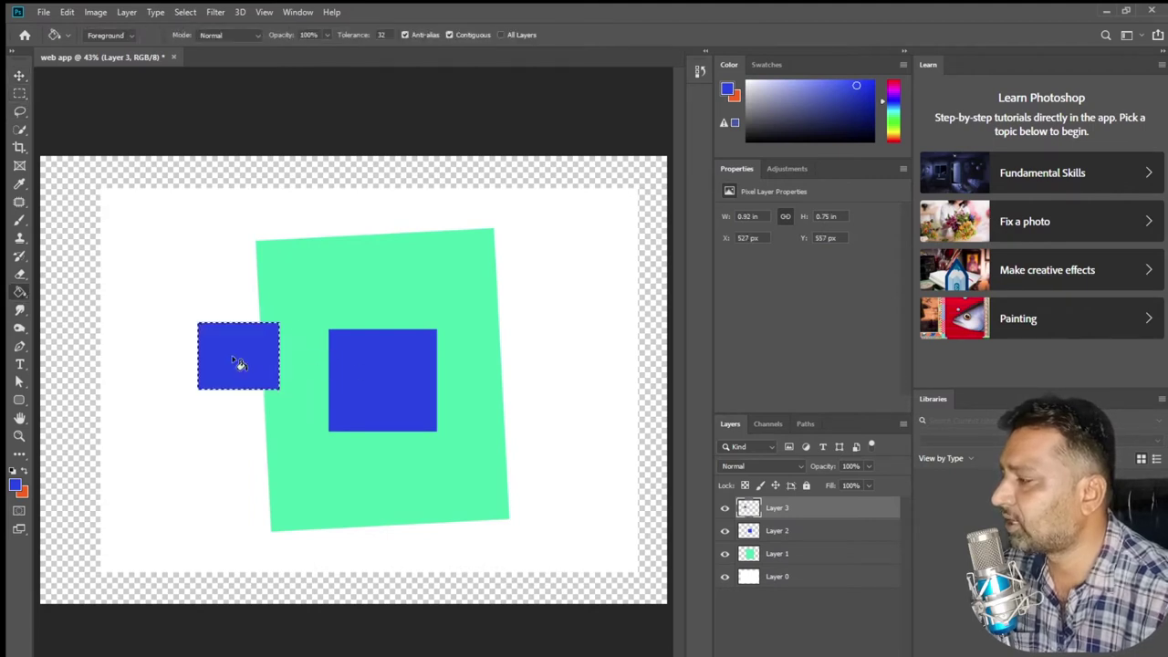
pyautogui.click(186, 12)
pyautogui.click(198, 40)
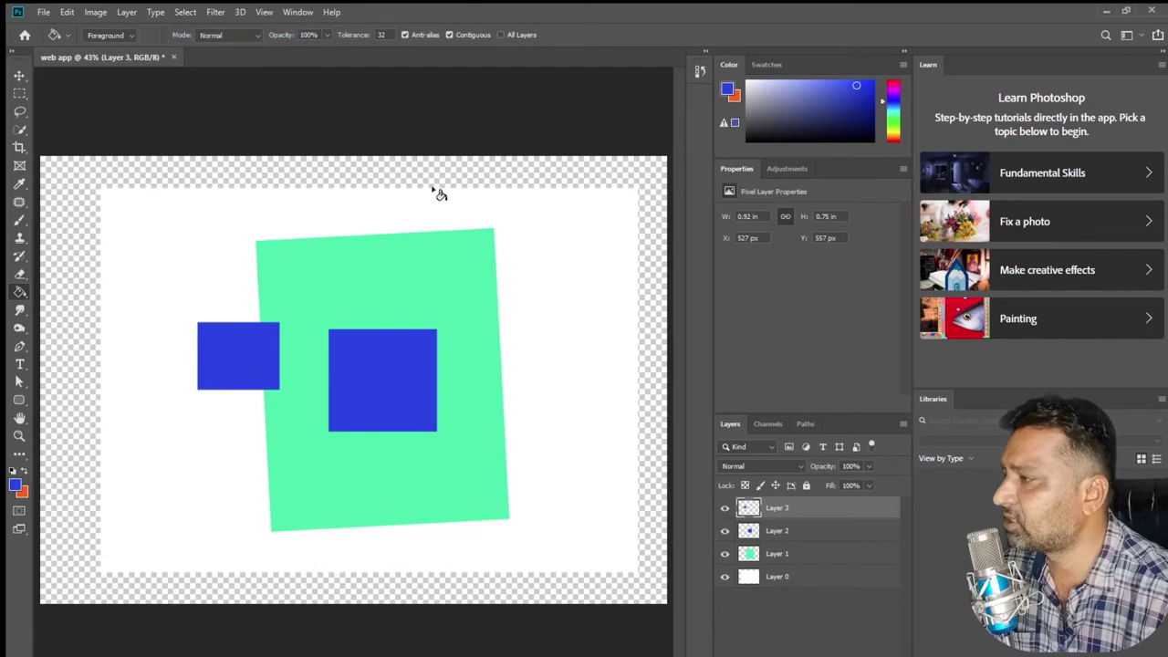
pyautogui.keyDown('shift'); pyautogui.click(809, 554); pyautogui.keyUp('shift')
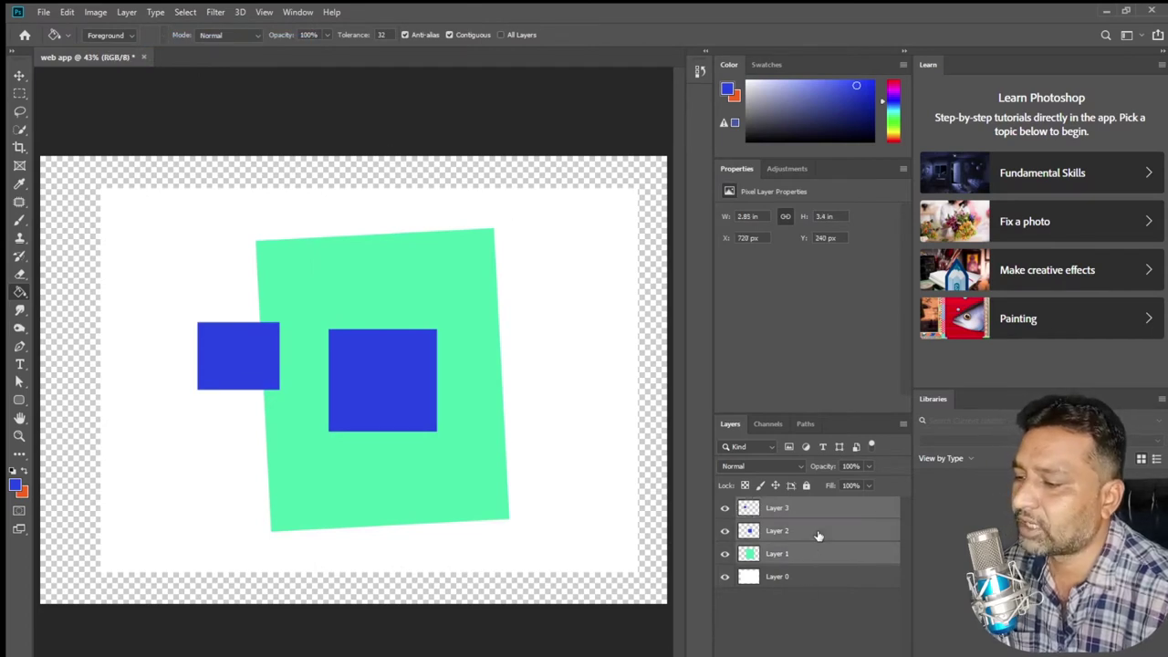
# - Distribute the three shapes vertically, align their bottom and right edges, then delete them
pyautogui.click(20, 76)
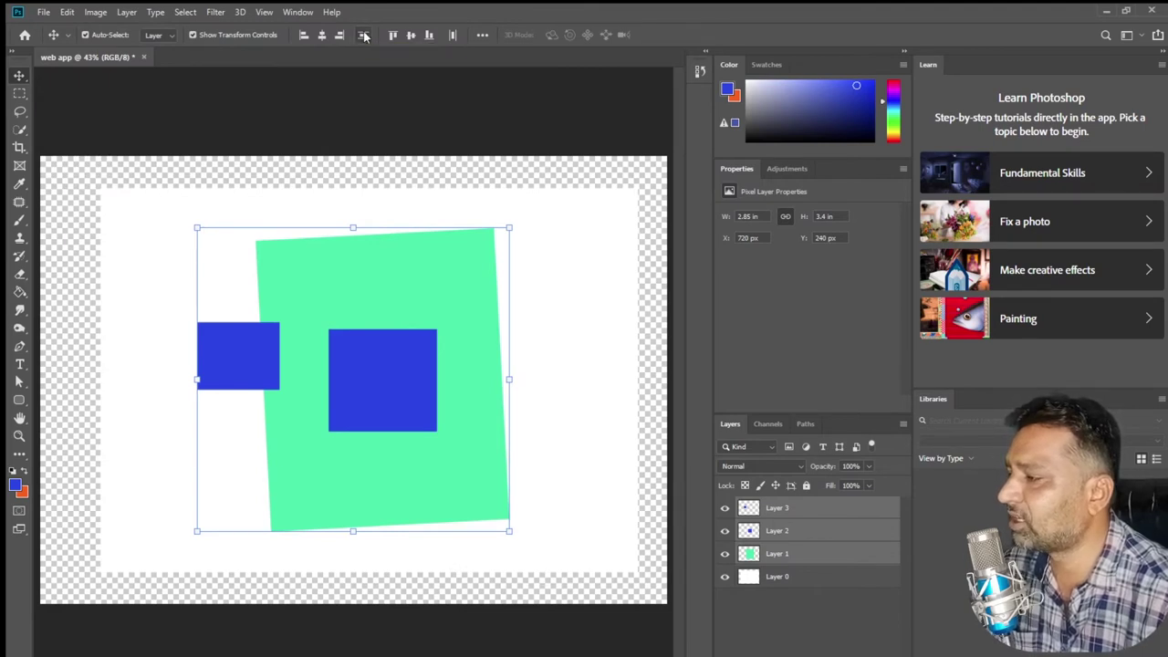
pyautogui.click(364, 36)
pyautogui.click(364, 35)
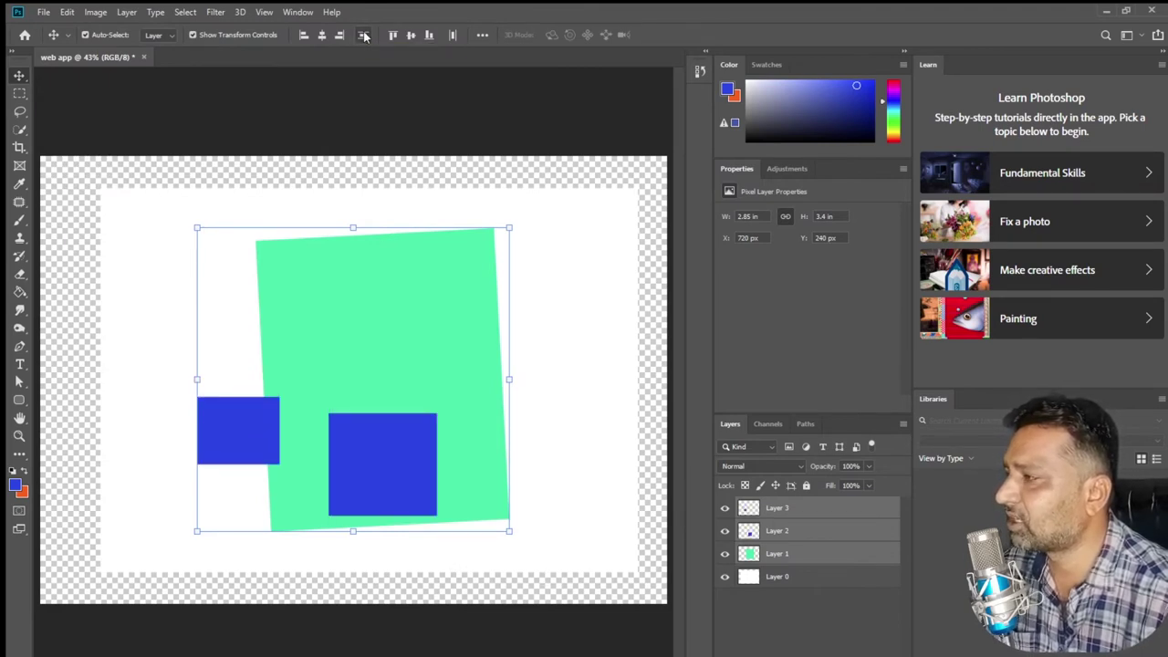
pyautogui.click(364, 36)
pyautogui.click(364, 35)
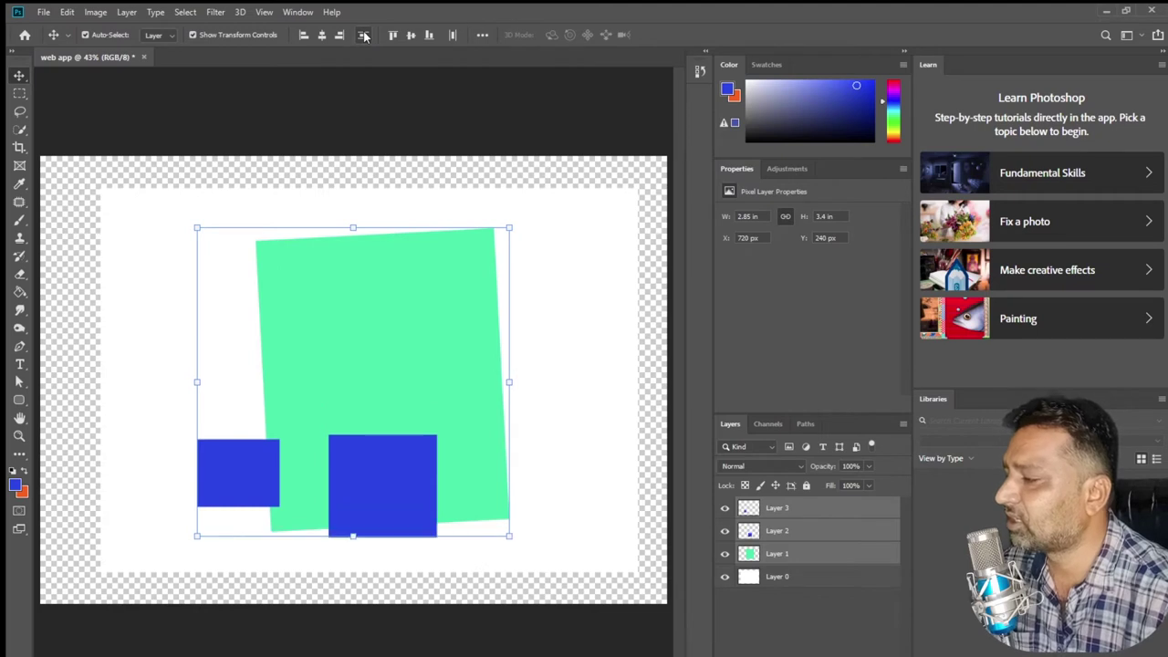
pyautogui.click(452, 35)
pyautogui.click(453, 35)
pyautogui.click(452, 35)
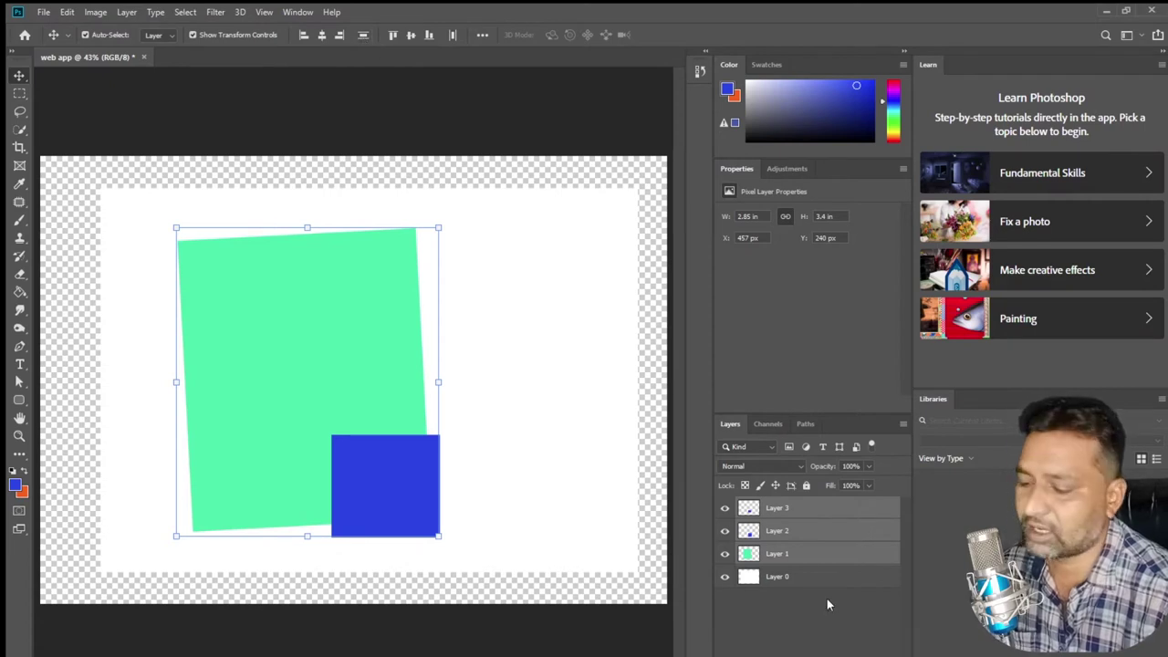
pyautogui.press('Delete')
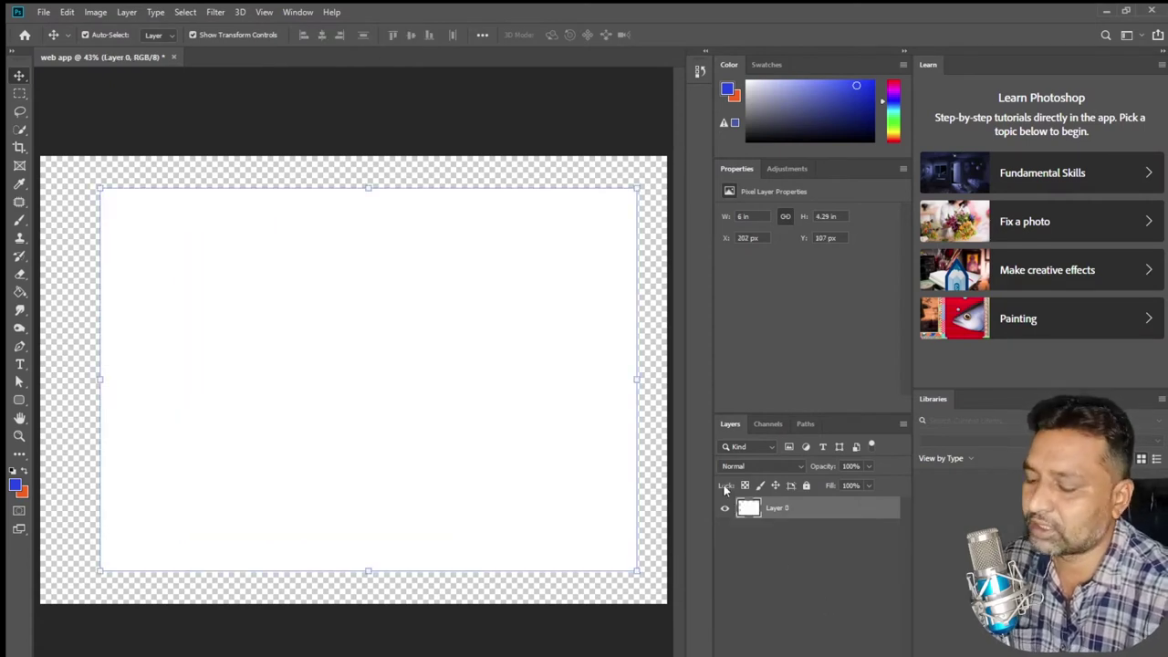
# - Fill a rectangular selection near the canvas top-left with blue on a new layer, then deselect
pyautogui.click(19, 93)
pyautogui.moveTo(108, 189); pyautogui.dragTo(286, 329)
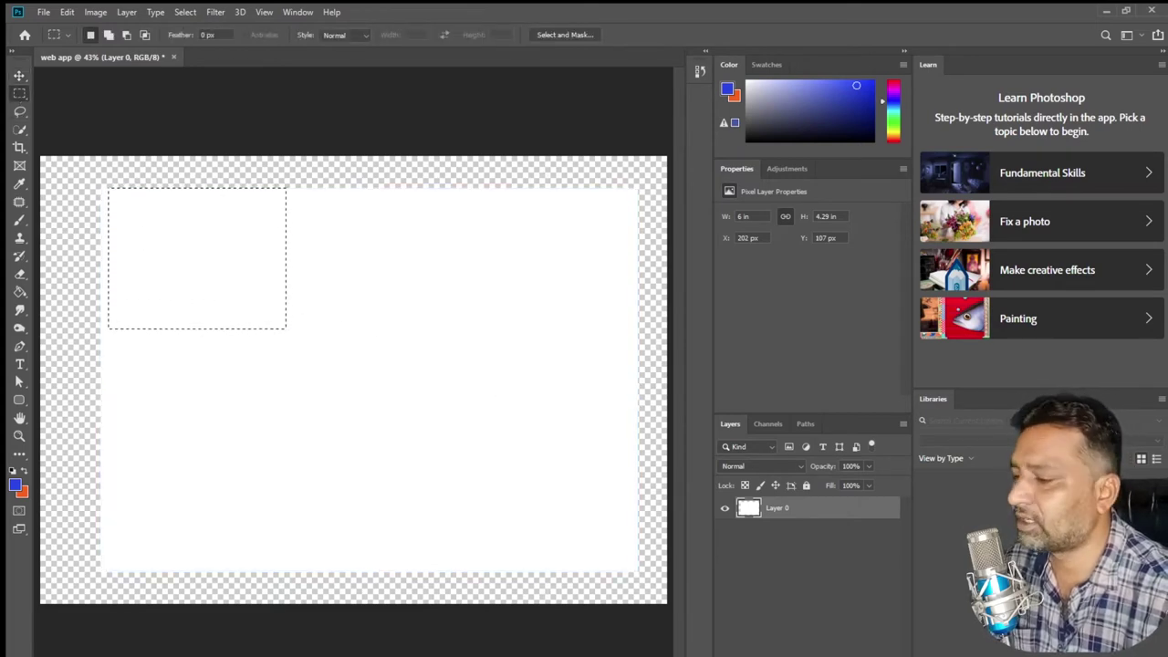
pyautogui.hotkey('ctrl', 'shift', 'alt', 'n')
pyautogui.hotkey('alt', 'BackSpace')
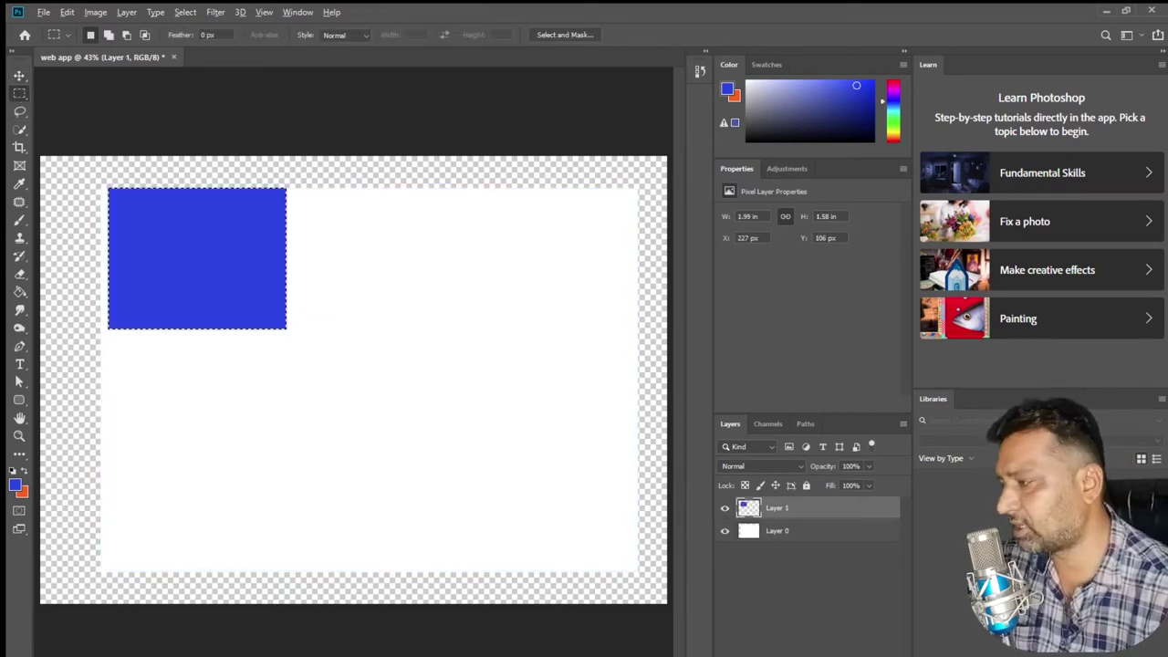
pyautogui.hotkey('ctrl', 'd')
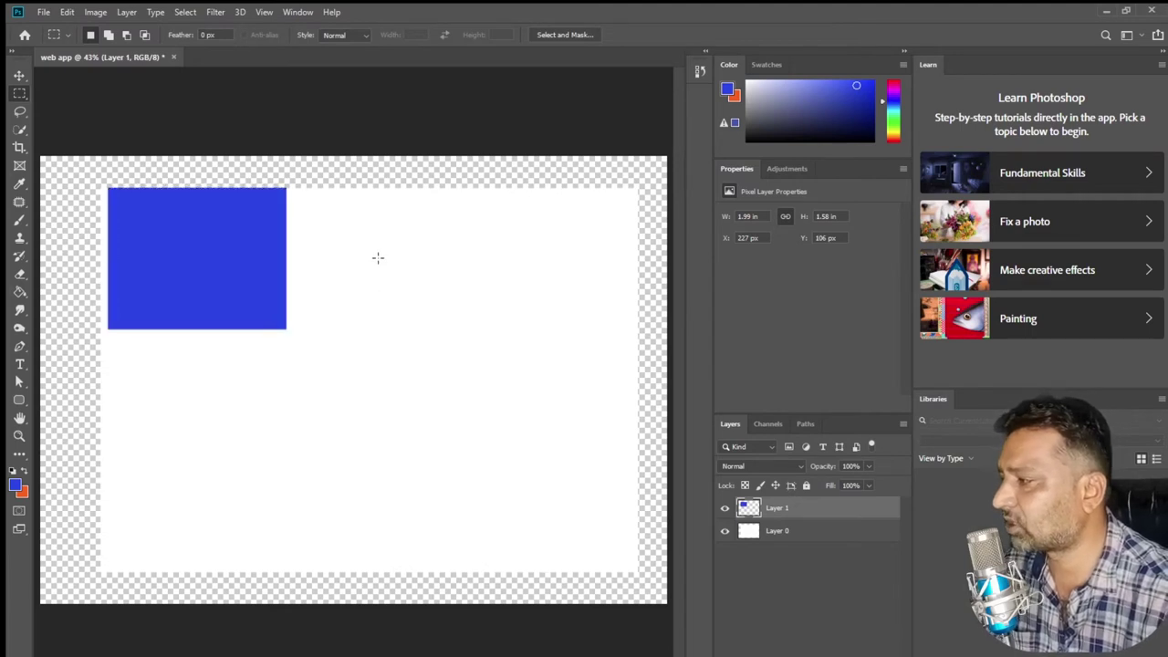
# - Try a full-layer blue fill and undo it, then toggle the rectangle layer's visibility
pyautogui.hotkey('alt', 'BackSpace')
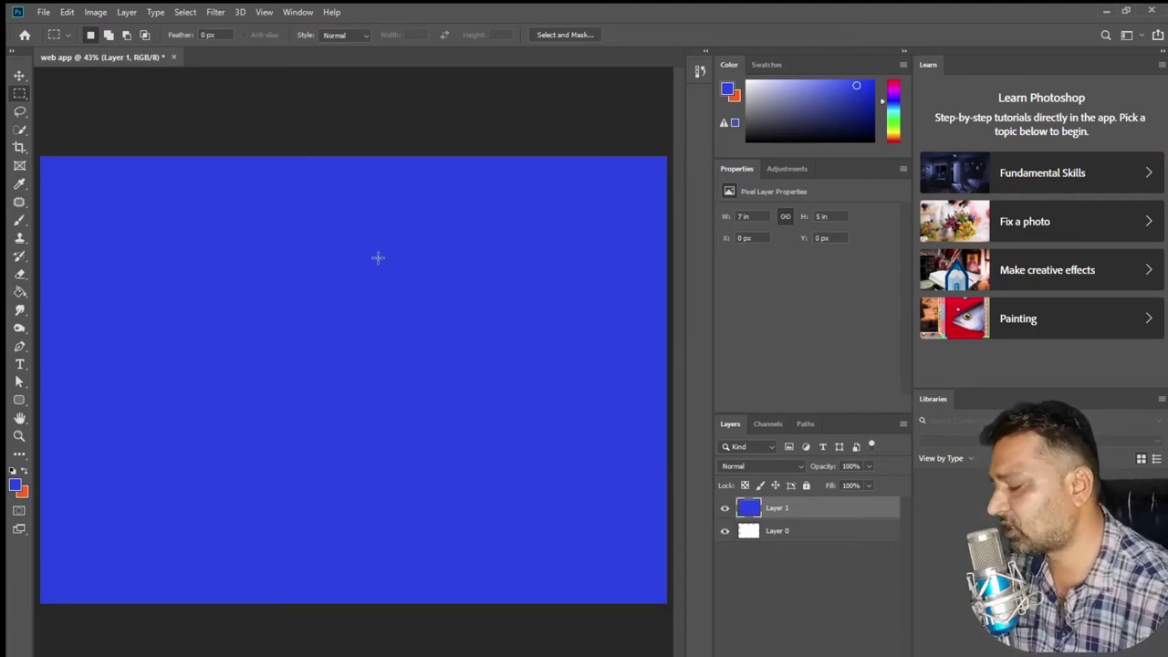
pyautogui.hotkey('ctrl', 'z')
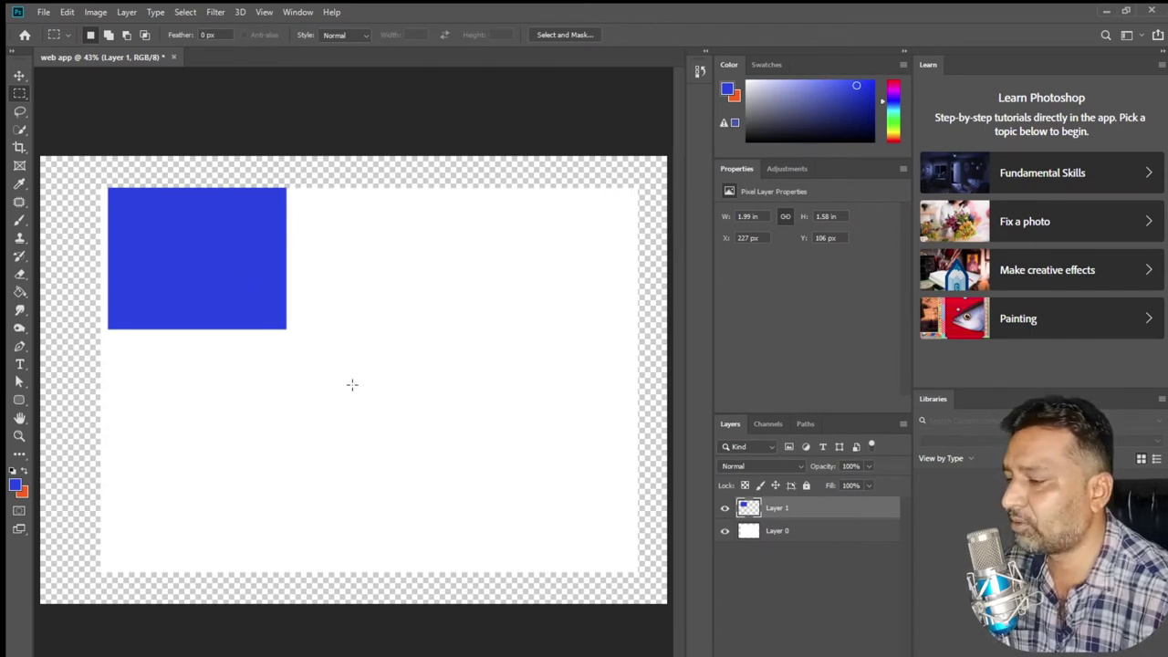
pyautogui.click(726, 508)
pyautogui.click(725, 508)
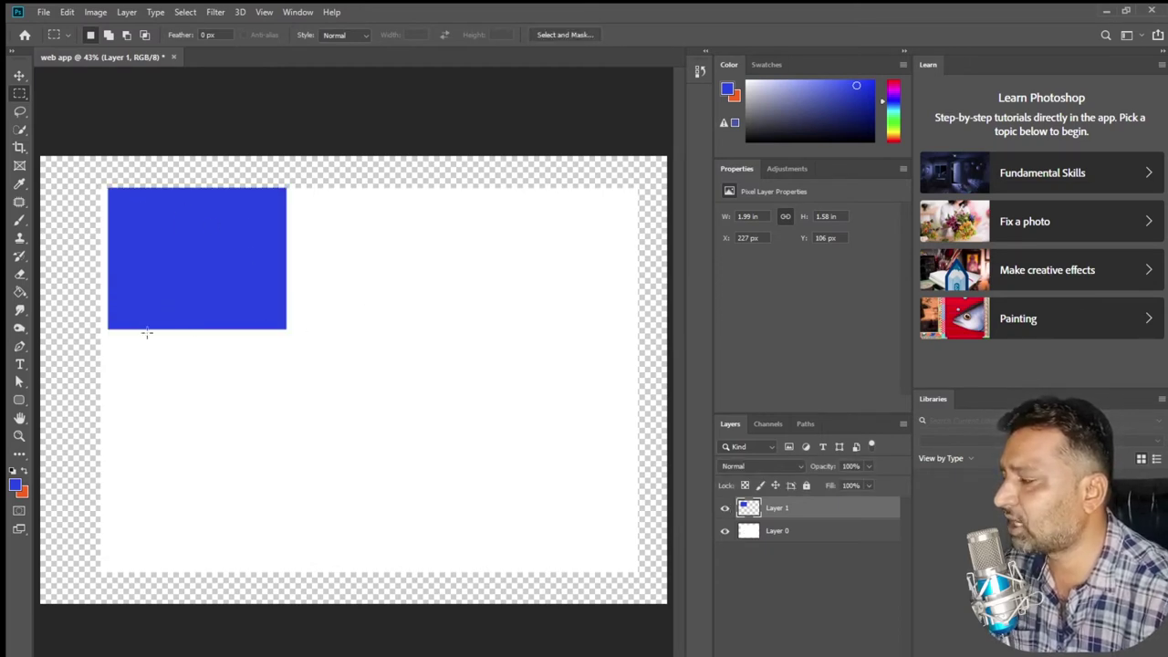
pyautogui.click(126, 12)
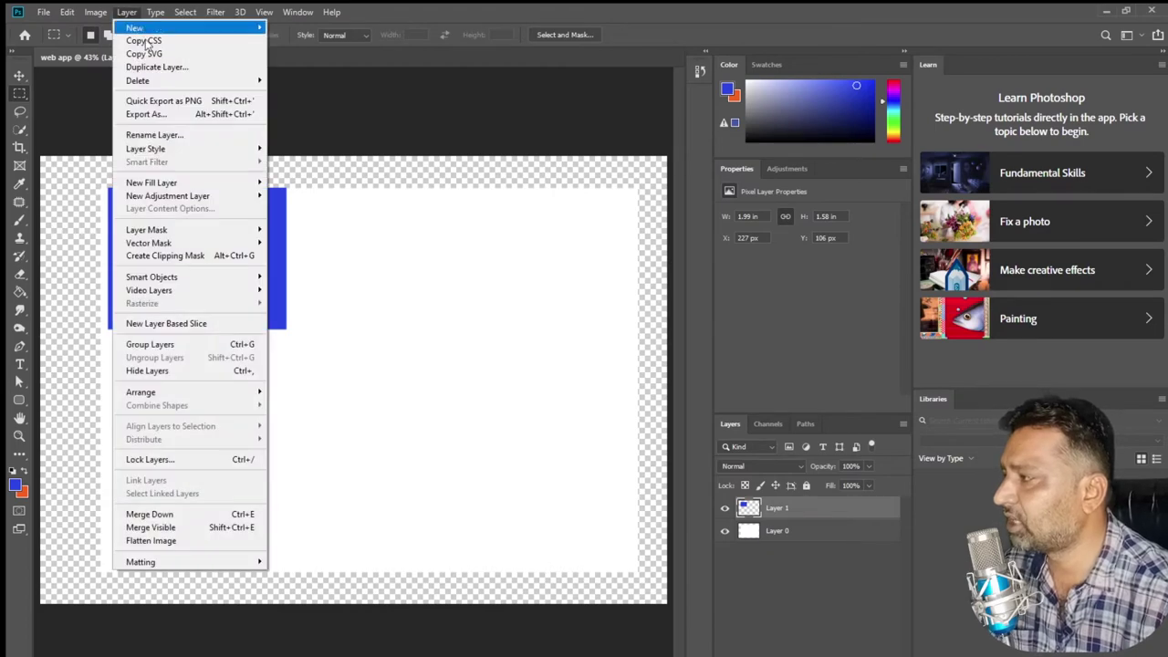
# - Duplicate the blue rectangle layer and move the copy right of the original
pyautogui.click(199, 66)
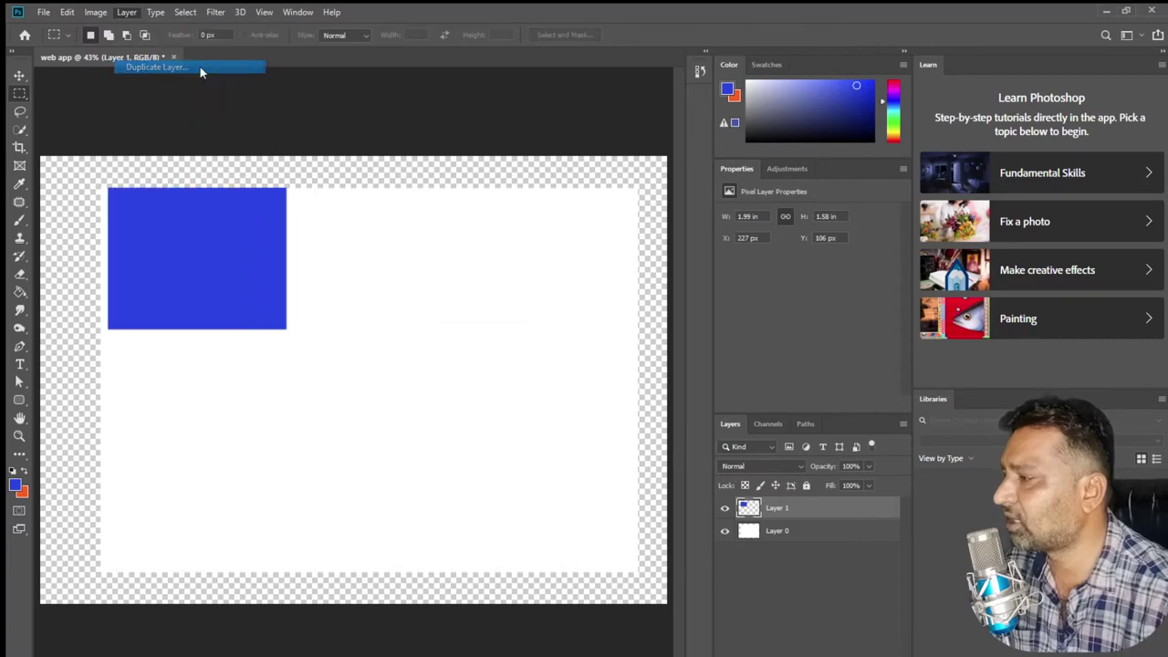
pyautogui.click(695, 206)
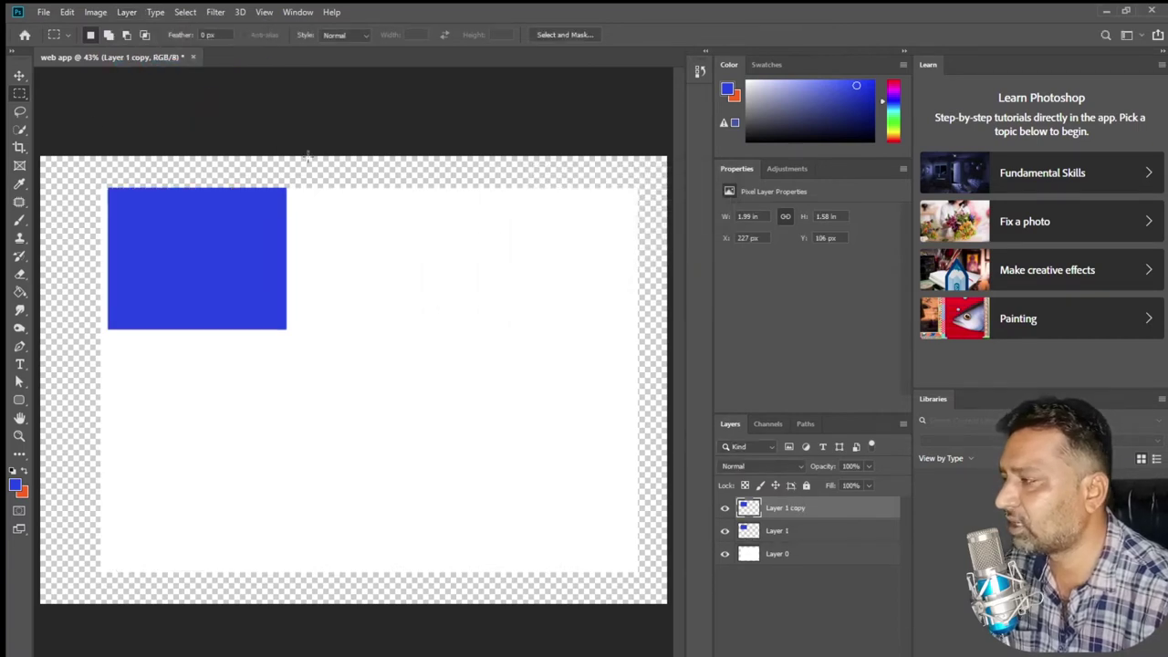
pyautogui.click(20, 75)
pyautogui.moveTo(199, 257)
pyautogui.mouseDown()
pyautogui.moveTo(391, 299)
pyautogui.moveTo(359, 253)
pyautogui.mouseUp()
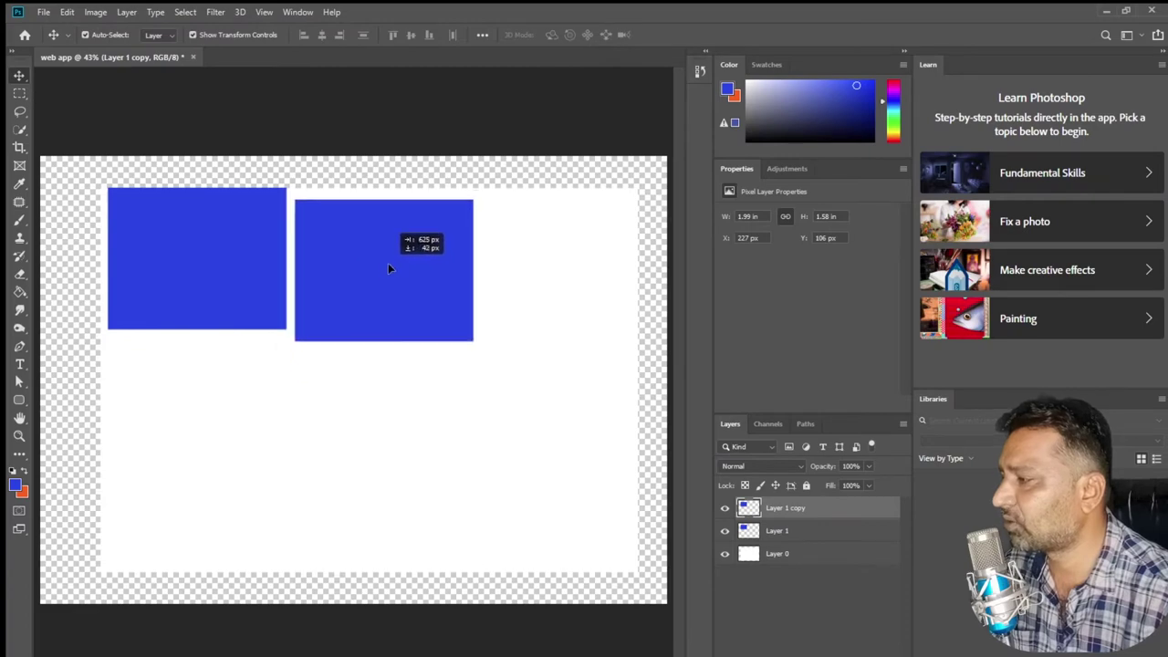
# - Add a third rectangle at the row's right end and a fourth below the first
pyautogui.click(127, 12)
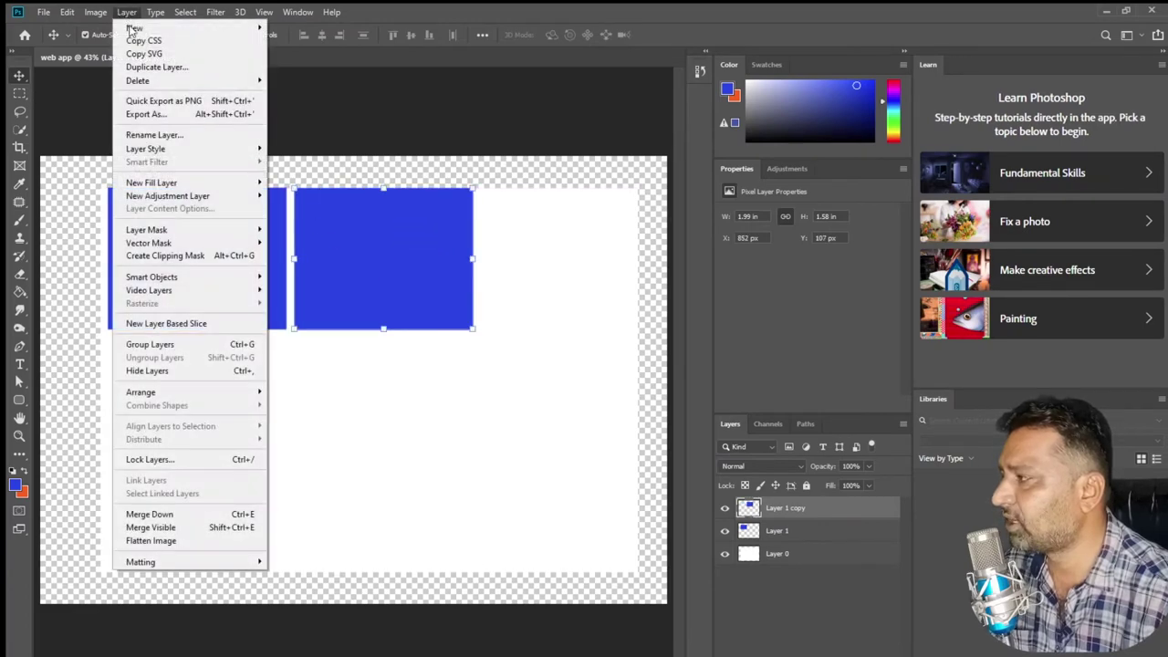
pyautogui.click(174, 67)
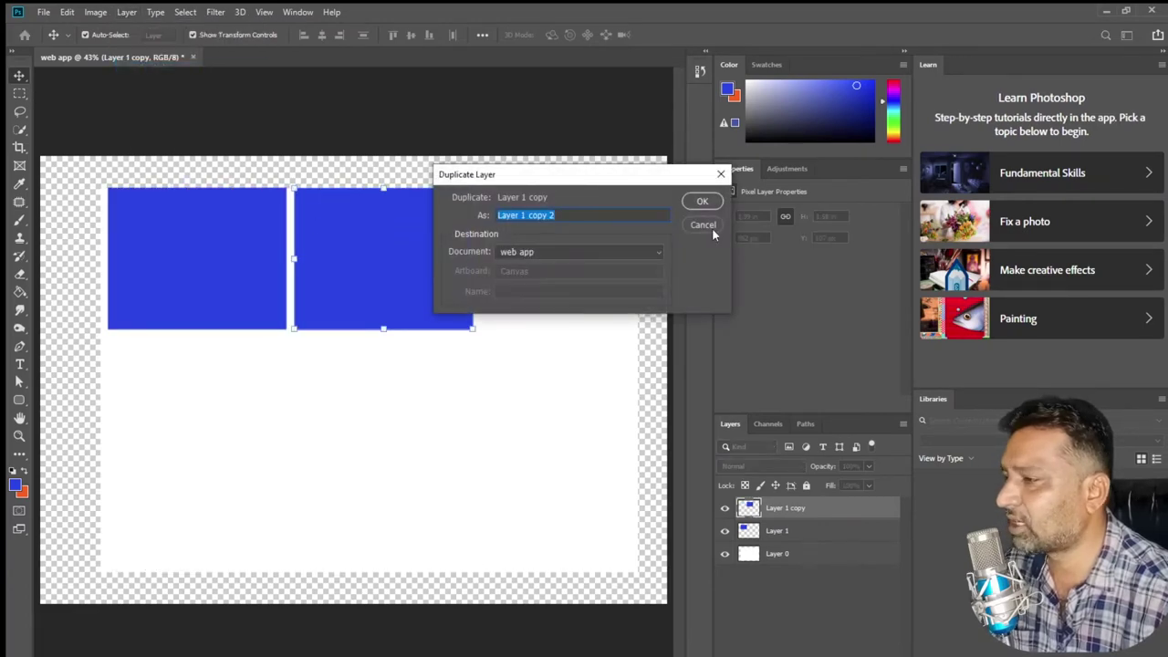
pyautogui.click(700, 201)
pyautogui.moveTo(377, 260)
pyautogui.mouseDown()
pyautogui.moveTo(561, 270)
pyautogui.moveTo(565, 260)
pyautogui.mouseUp()
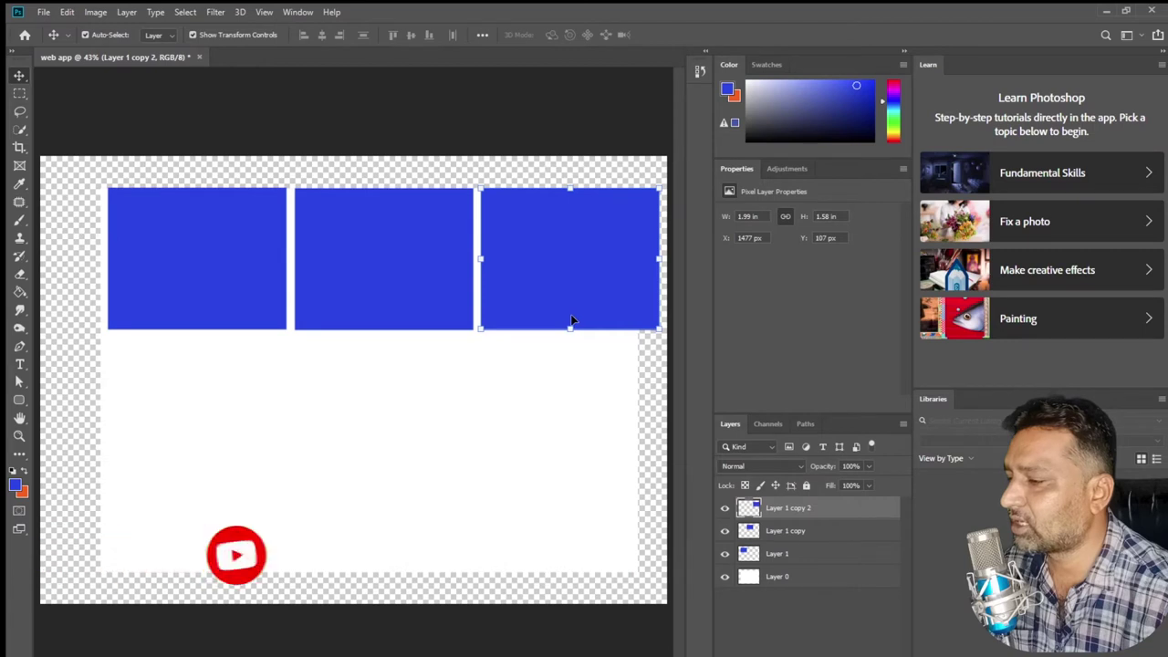
pyautogui.hotkey('ctrl', 'j')
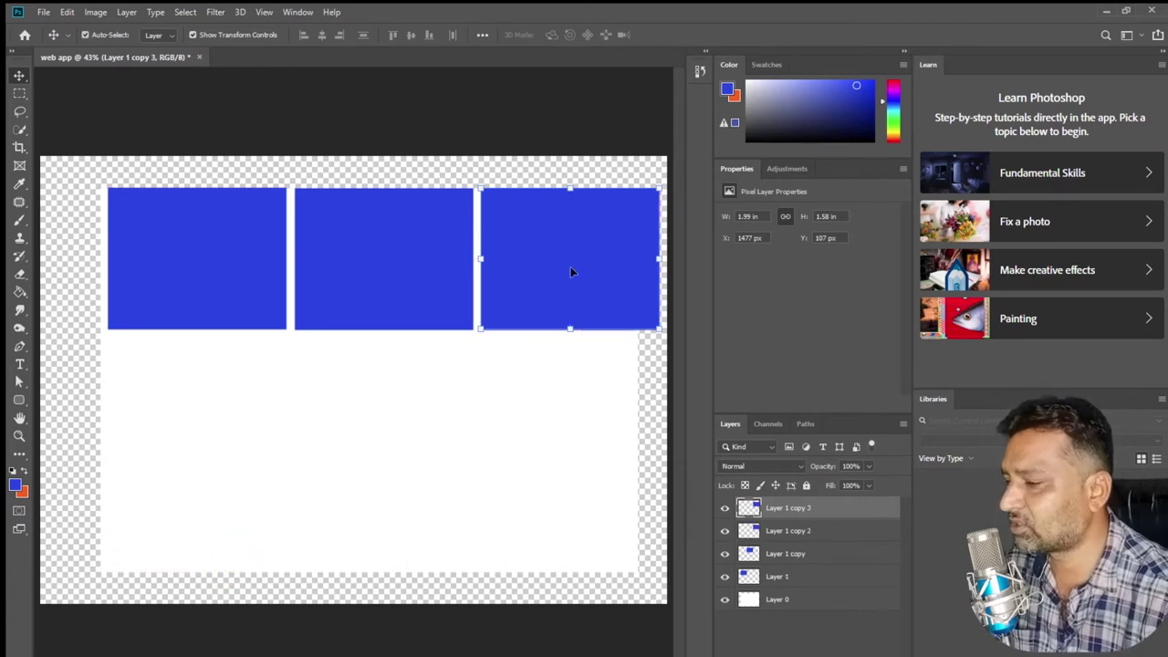
pyautogui.moveTo(573, 271); pyautogui.dragTo(200, 428)
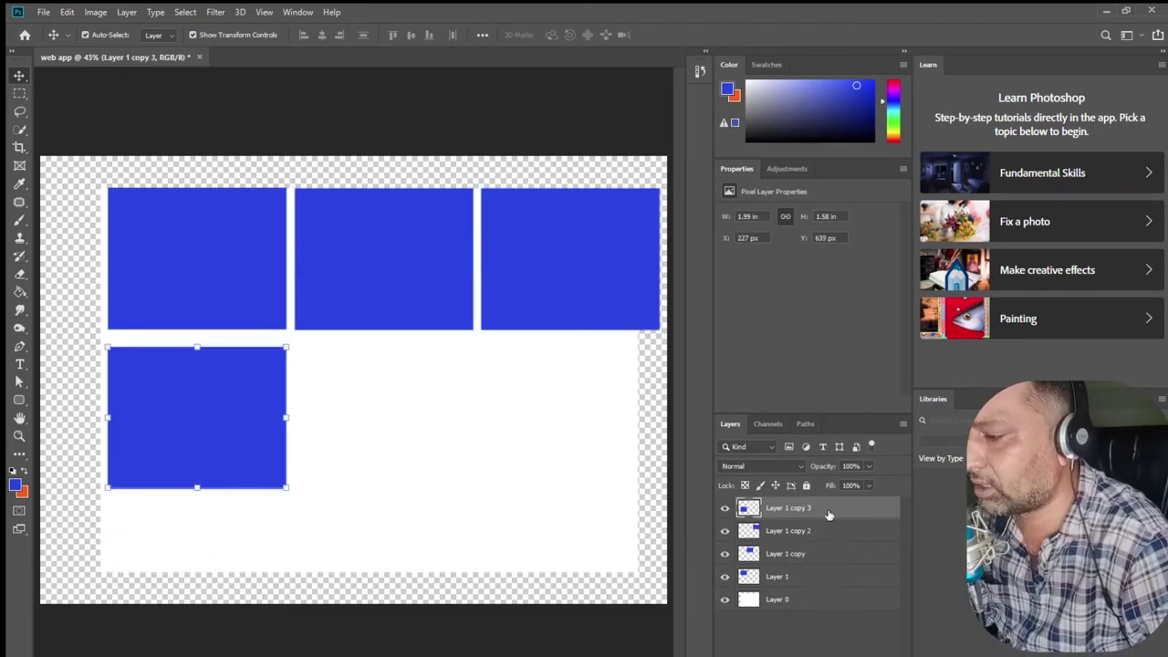
# - Click through the four rectangle layers, ending on Layer 1 copy 3
pyautogui.click(829, 531)
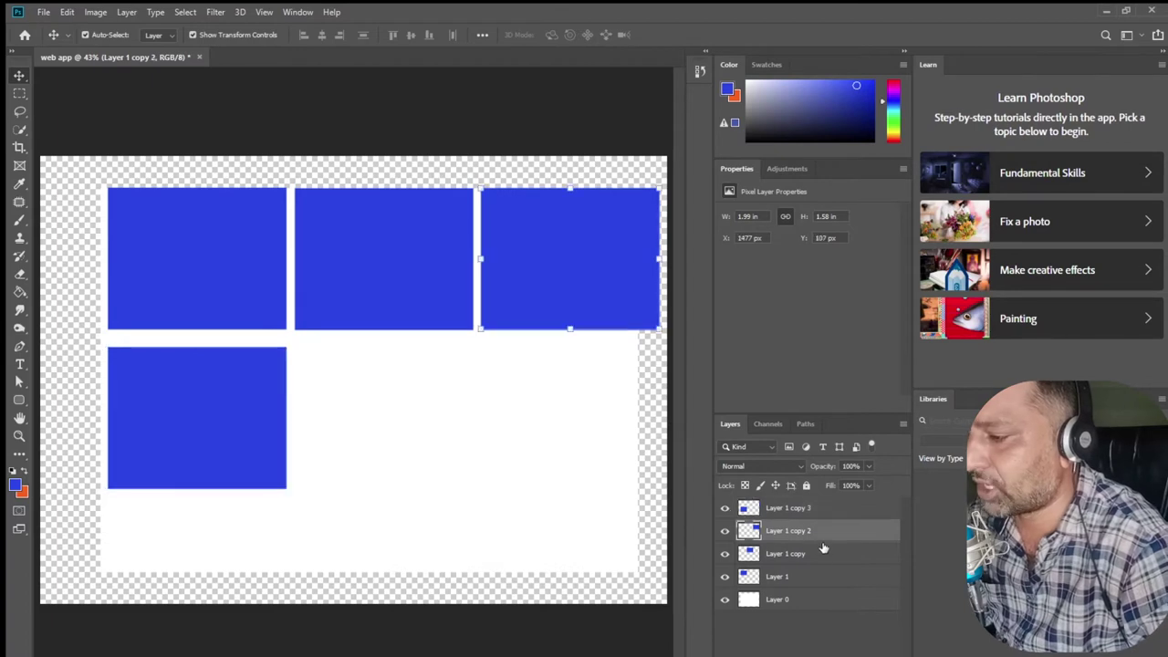
pyautogui.click(824, 554)
pyautogui.click(817, 576)
pyautogui.click(824, 554)
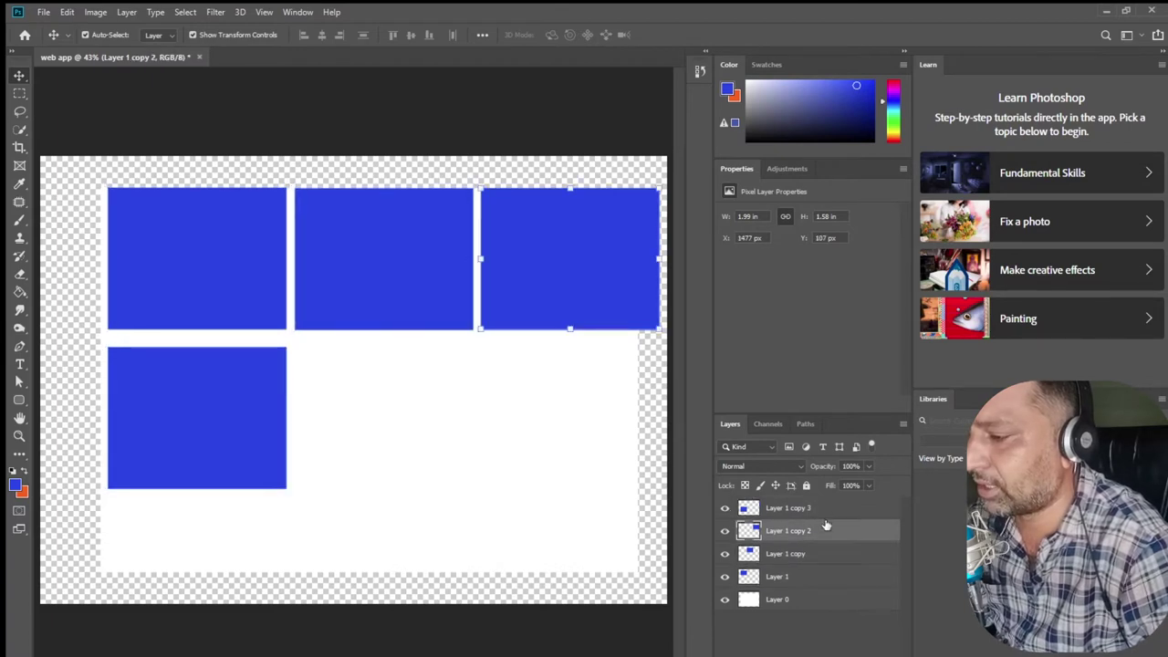
pyautogui.click(824, 531)
pyautogui.click(825, 511)
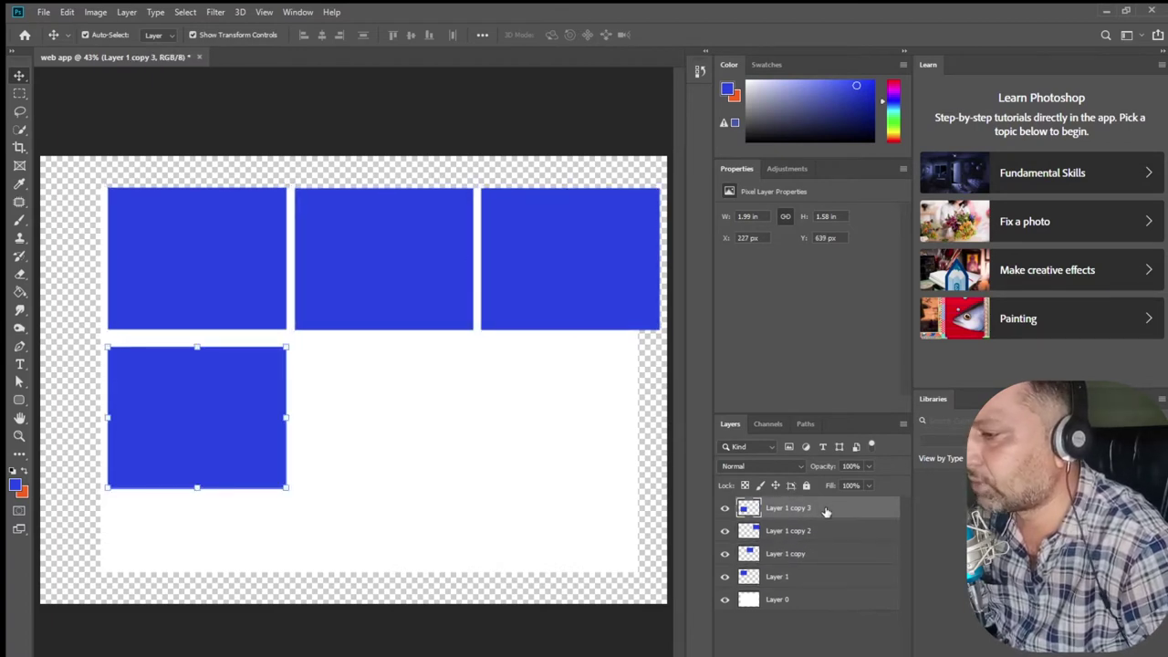
# - Distribute all four rectangle layers vertically and horizontally, then select only Layer 1
pyautogui.keyDown('shift'); pyautogui.click(811, 575); pyautogui.keyUp('shift')
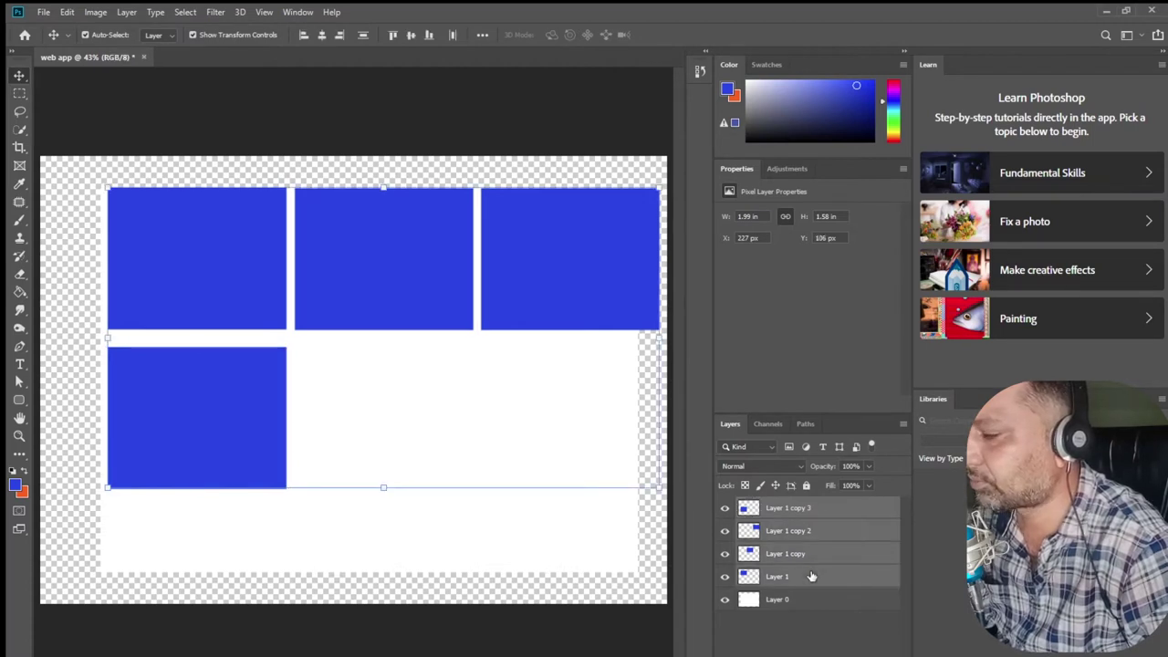
pyautogui.click(364, 35)
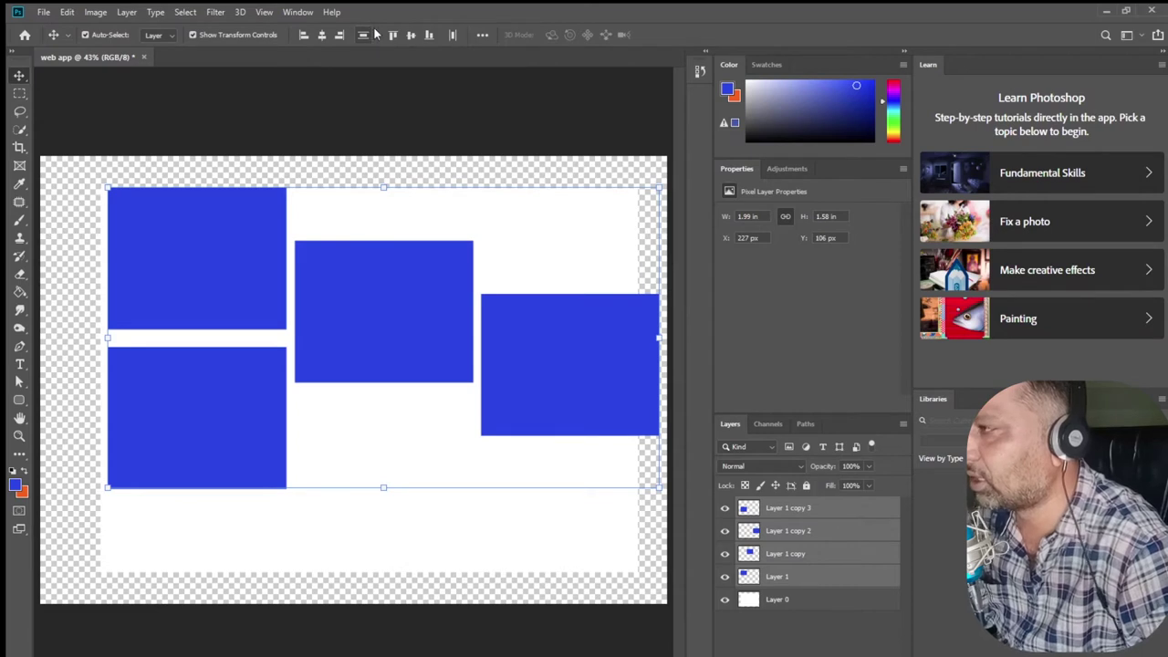
pyautogui.click(452, 34)
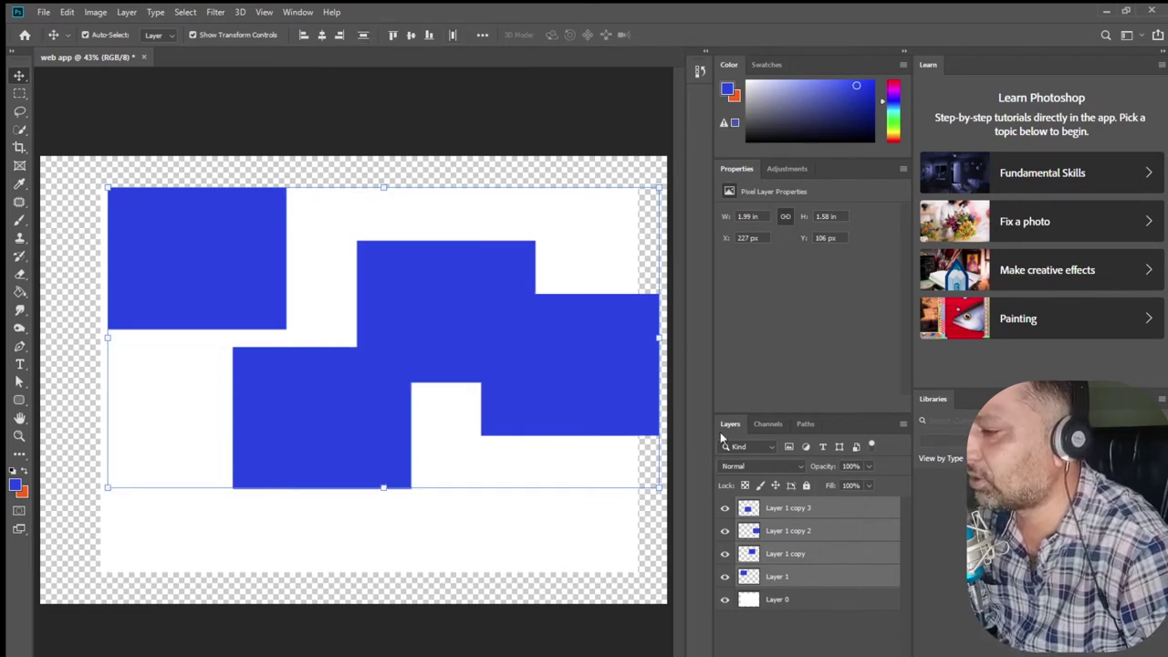
pyautogui.click(799, 581)
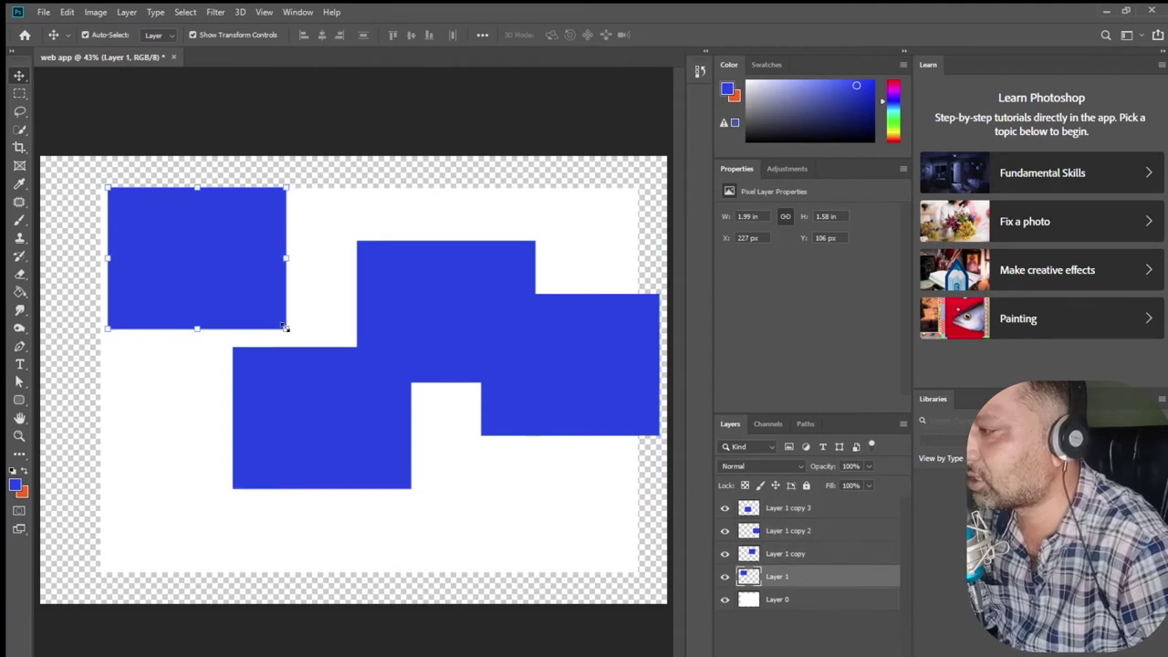
# - Shrink each of the four rectangles by its corner handle, then select all four layers
pyautogui.moveTo(285, 327); pyautogui.dragTo(194, 257)
pyautogui.click(471, 361)
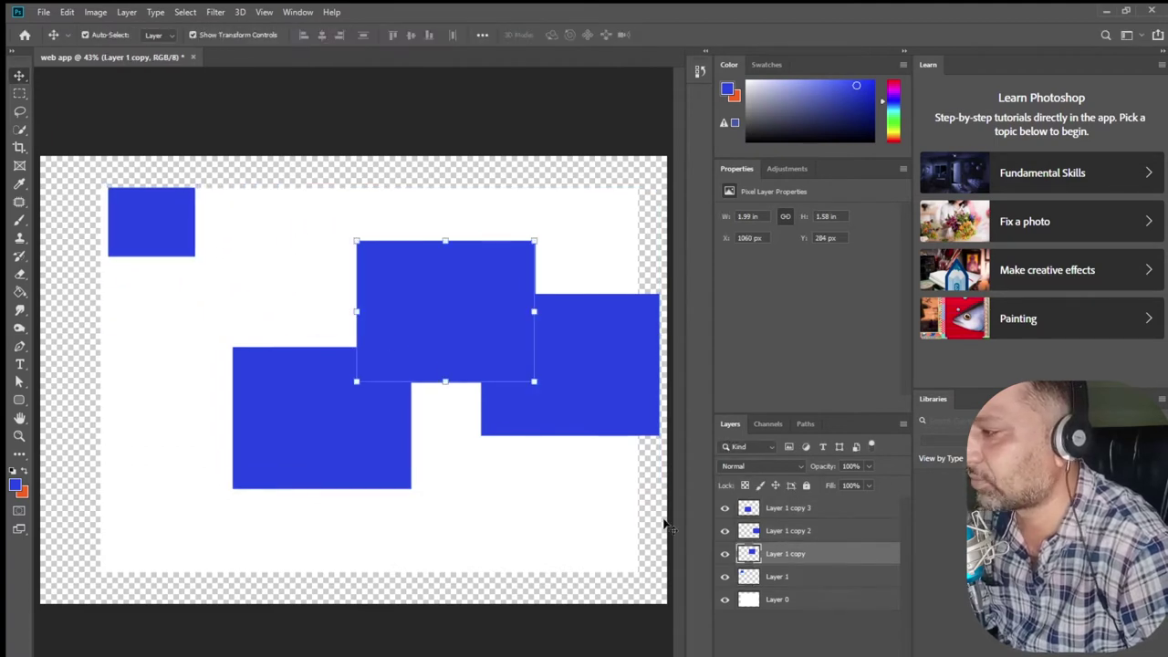
pyautogui.moveTo(537, 240)
pyautogui.mouseDown()
pyautogui.moveTo(451, 304)
pyautogui.moveTo(449, 260)
pyautogui.mouseUp()
pyautogui.click(825, 533)
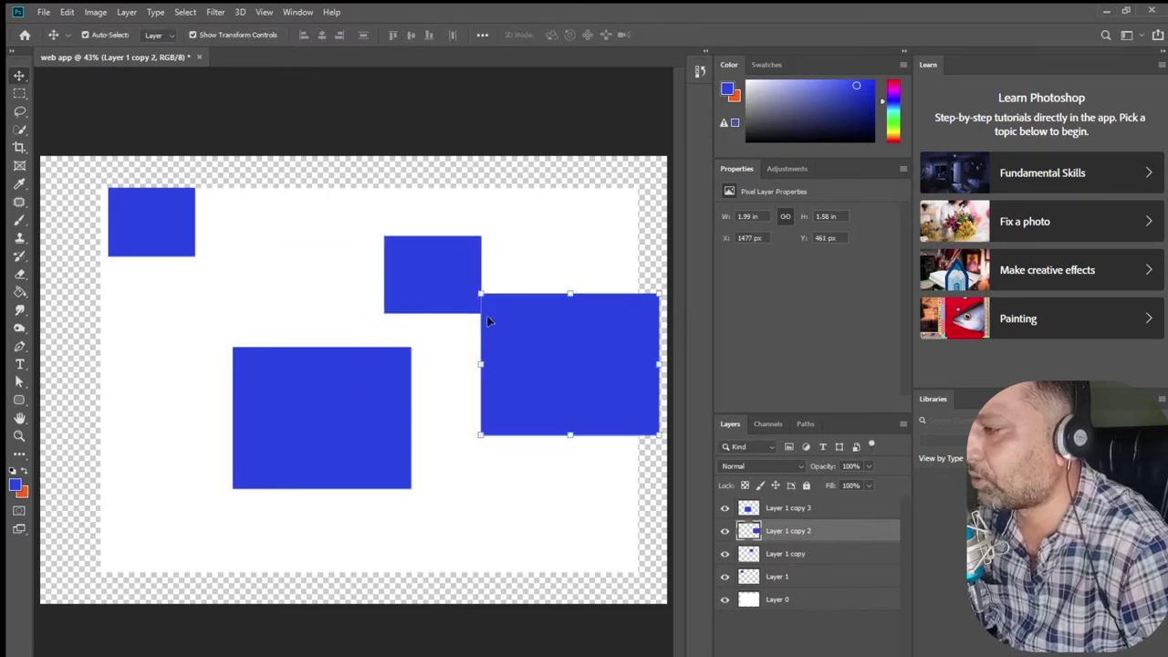
pyautogui.moveTo(481, 294); pyautogui.dragTo(555, 352)
pyautogui.click(790, 508)
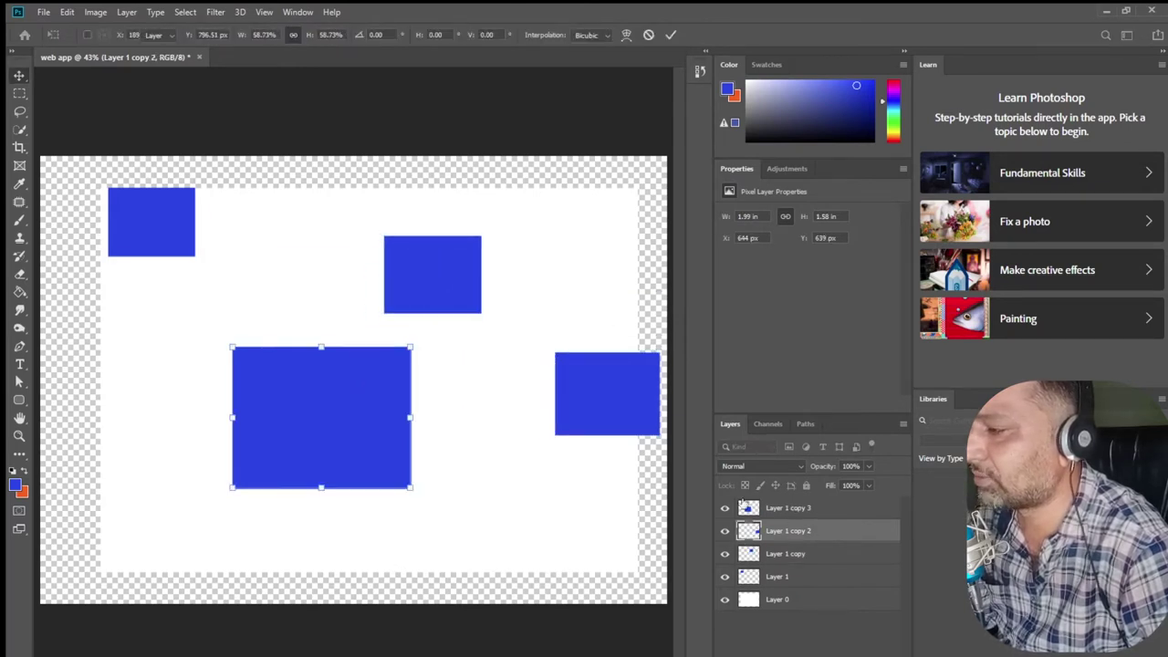
pyautogui.moveTo(411, 347); pyautogui.dragTo(320, 420)
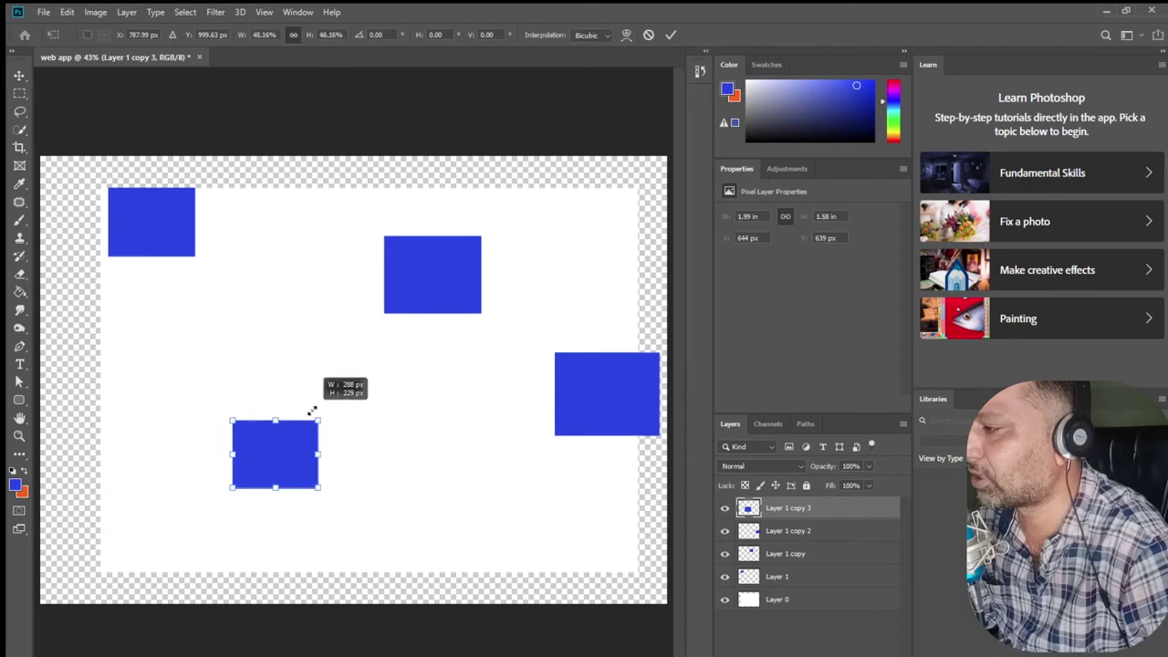
pyautogui.keyDown('shift'); pyautogui.click(805, 577); pyautogui.keyUp('shift')
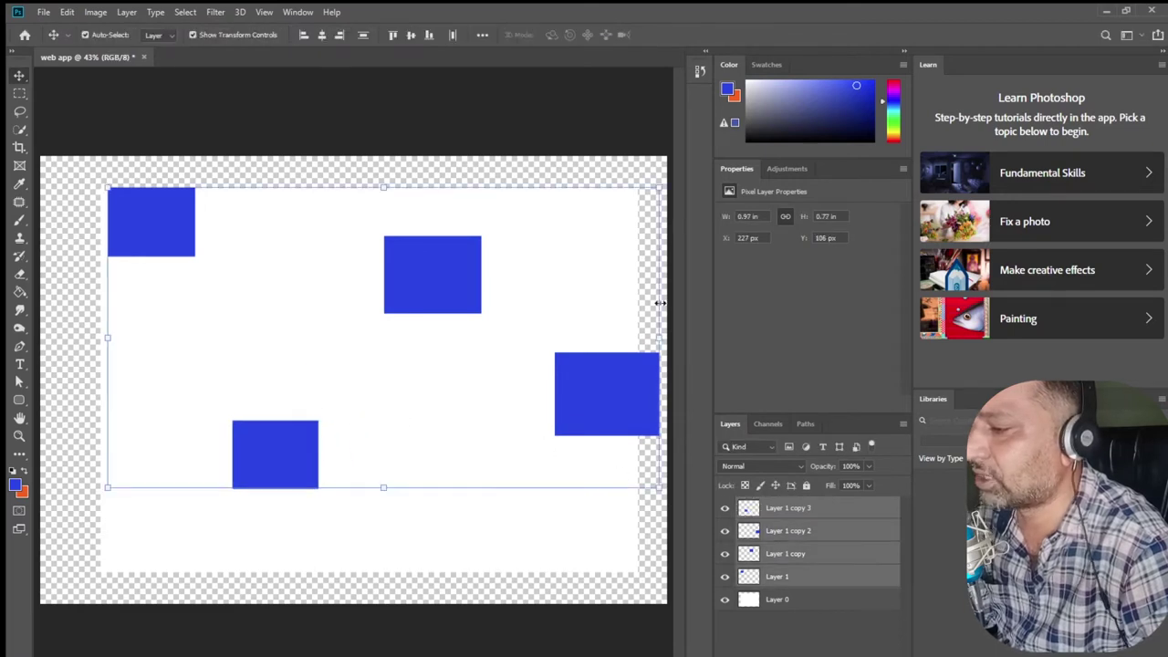
# - Align and distribute the rectangles into one even row, then close the document unsaved
pyautogui.click(365, 37)
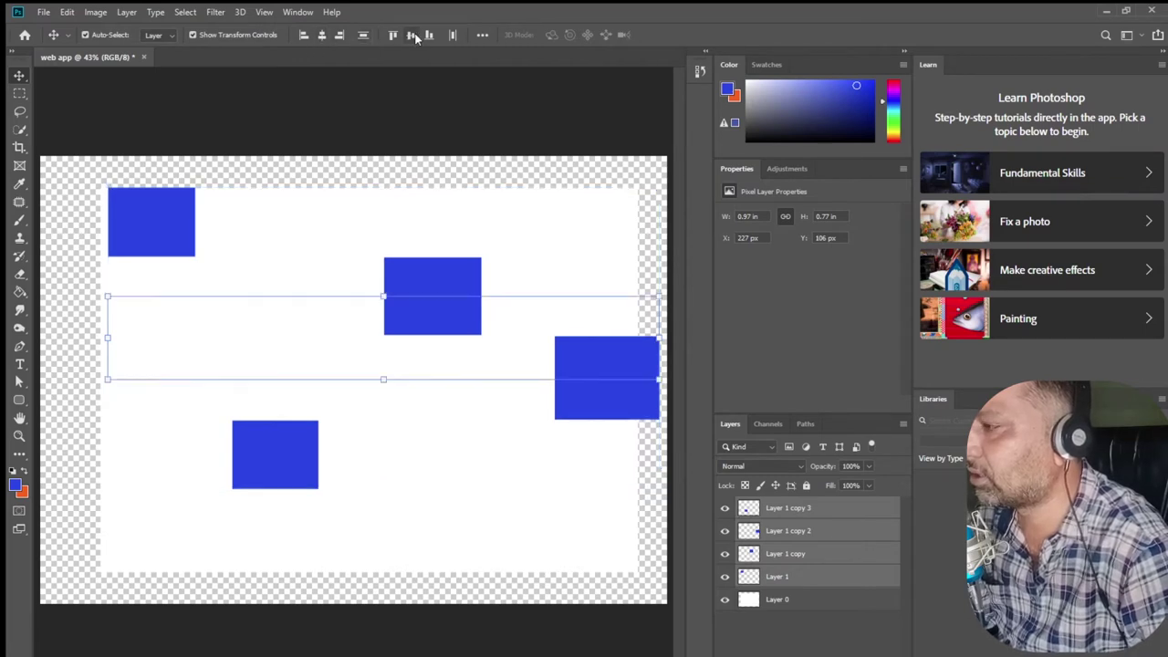
pyautogui.click(410, 35)
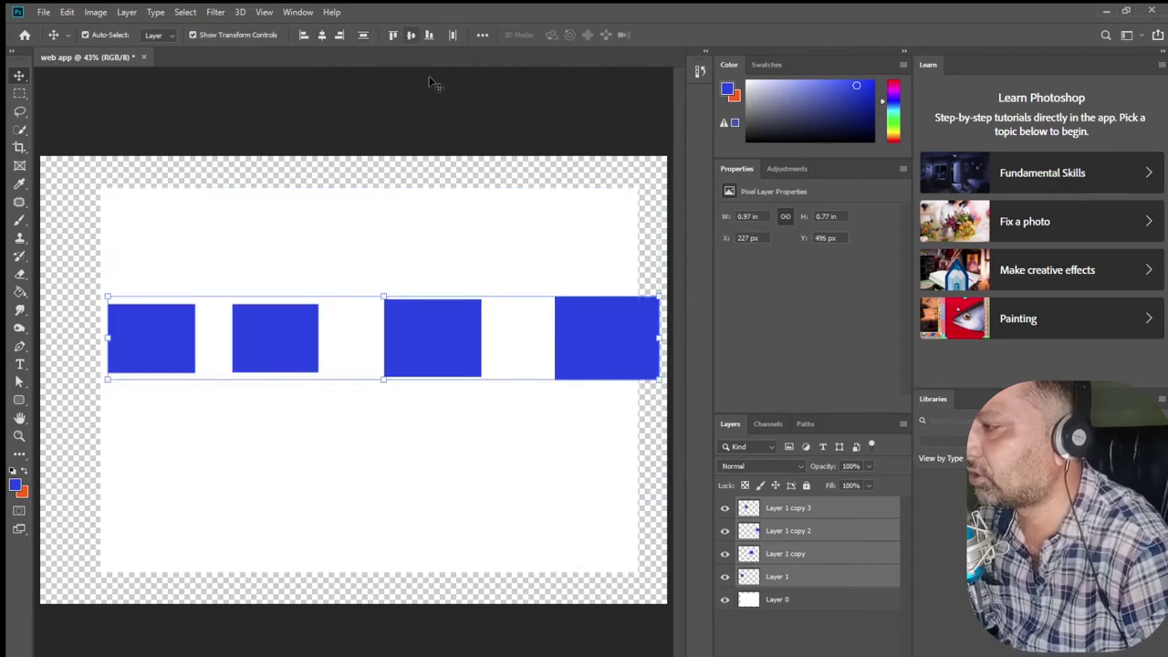
pyautogui.click(457, 35)
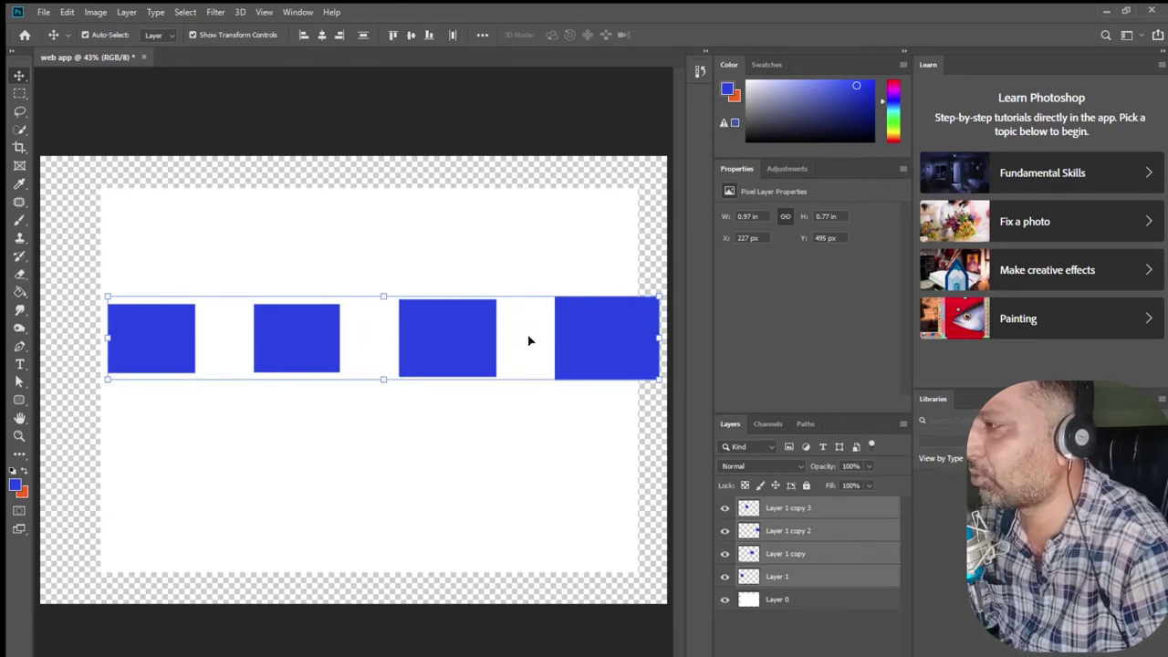
pyautogui.click(322, 37)
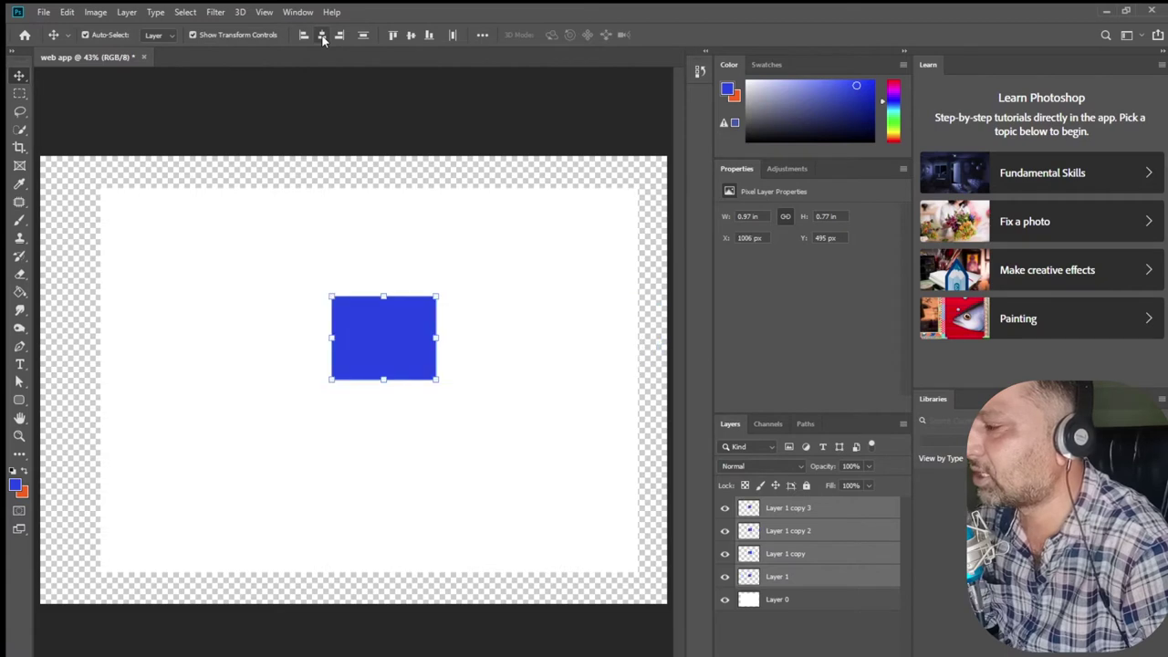
pyautogui.hotkey('ctrl', 'z')
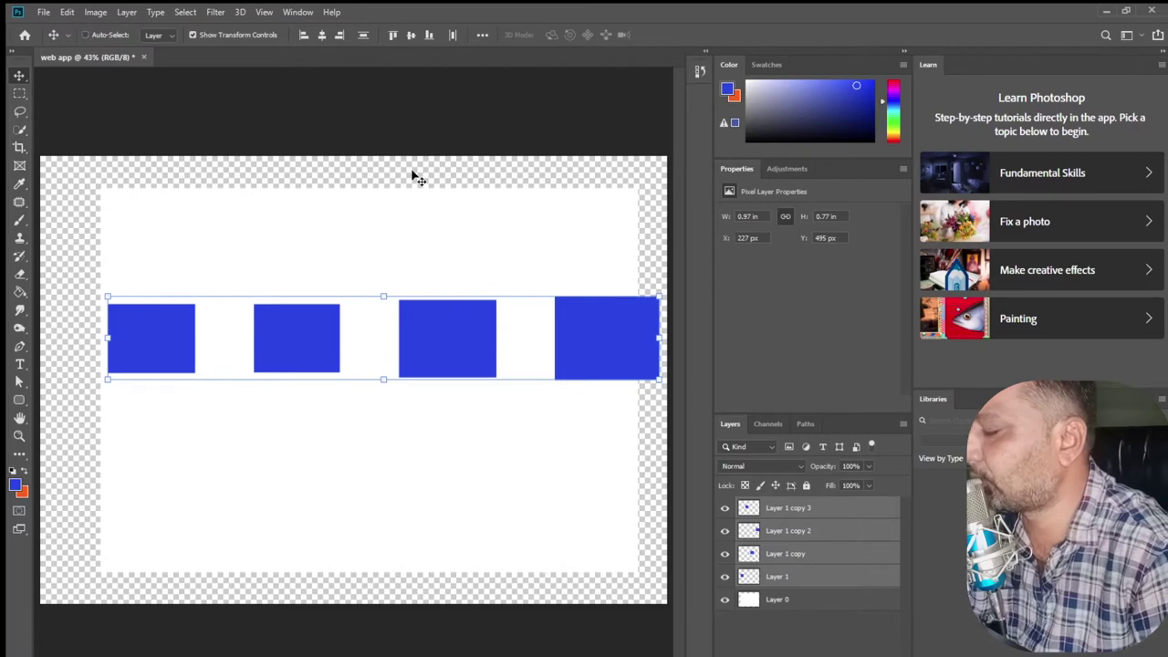
pyautogui.hotkey('ctrl', 'w')
pyautogui.click(582, 271)
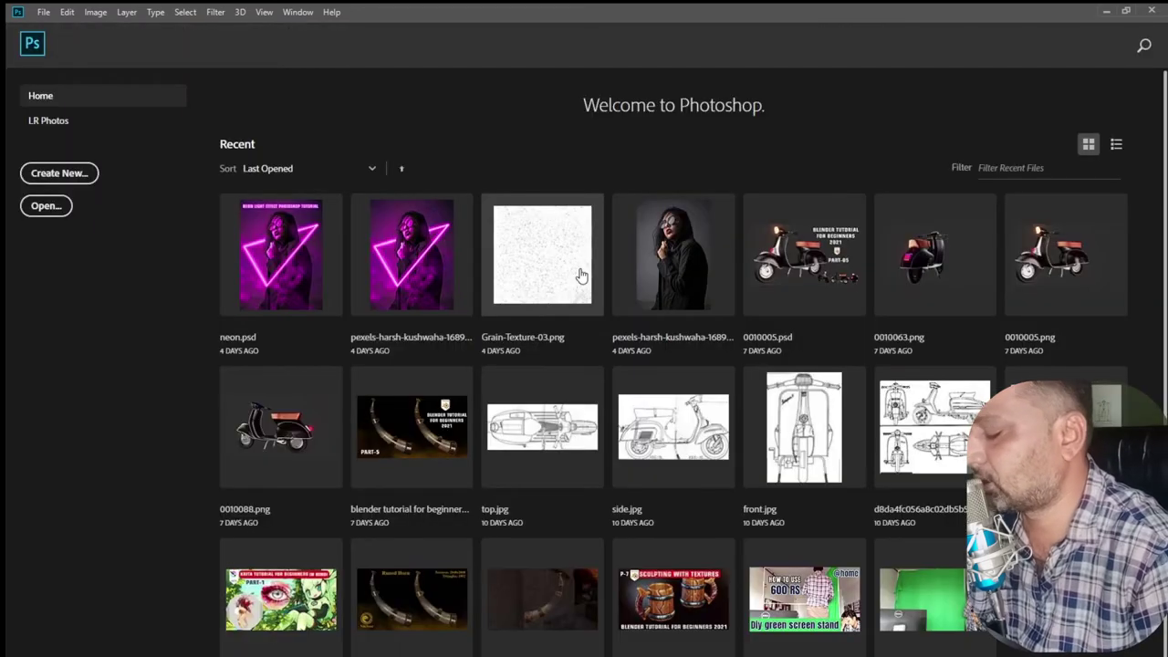
# - Create a new 7 x 5 in (2100 x 1500 px) document and pick the Rectangular Marquee
pyautogui.hotkey('ctrl', 'n')
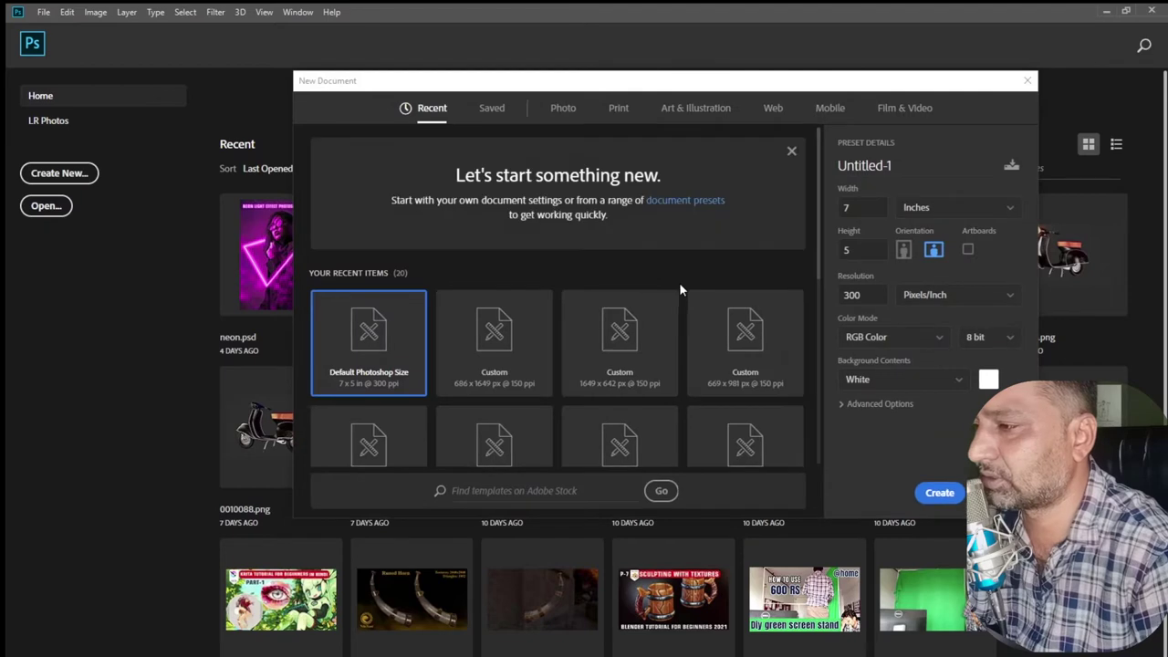
pyautogui.click(936, 493)
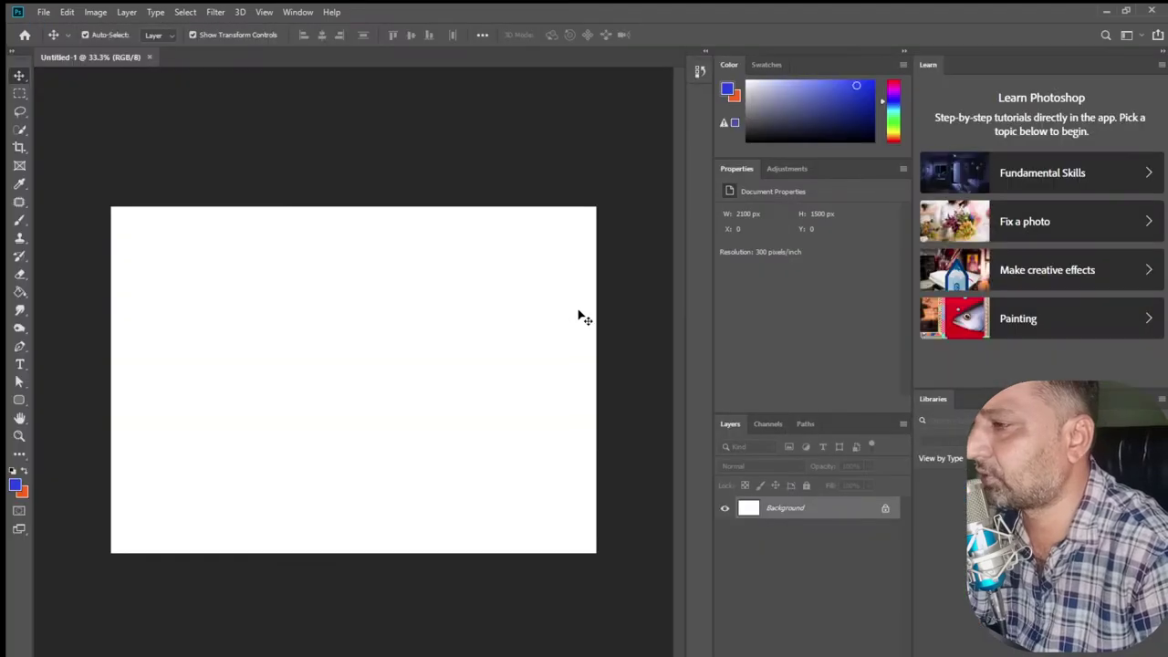
pyautogui.rightClick(17, 78)
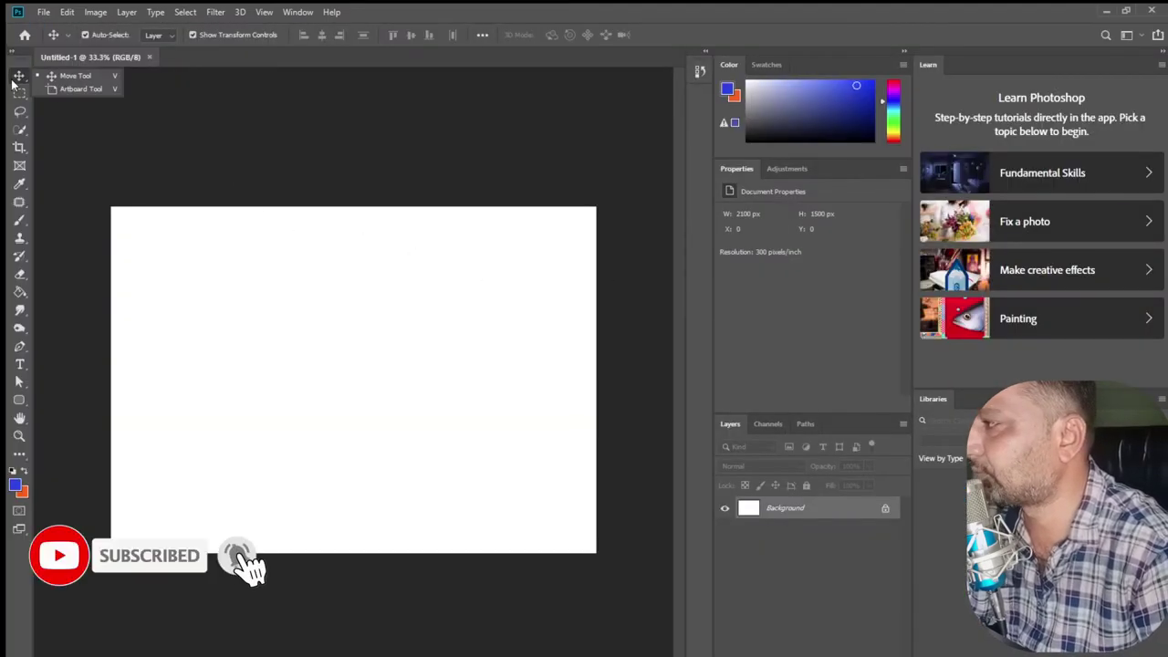
pyautogui.click(19, 94)
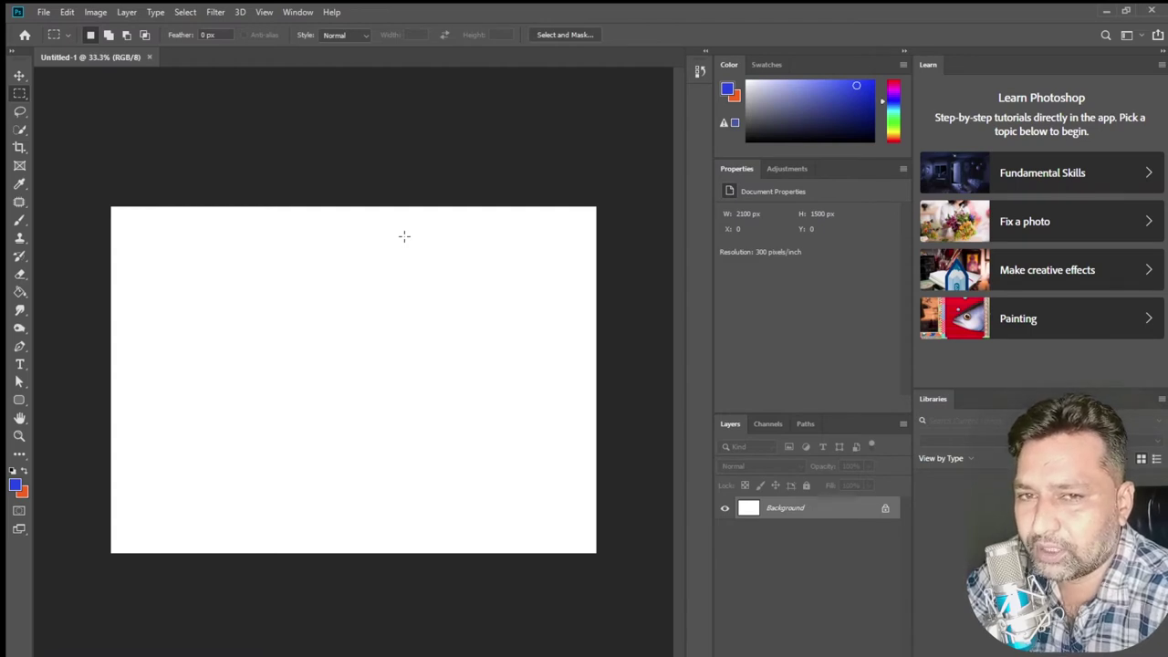
# - Browse the marquee, lasso and quick selection tool variants, ending on the marquee tool
pyautogui.rightClick(21, 95)
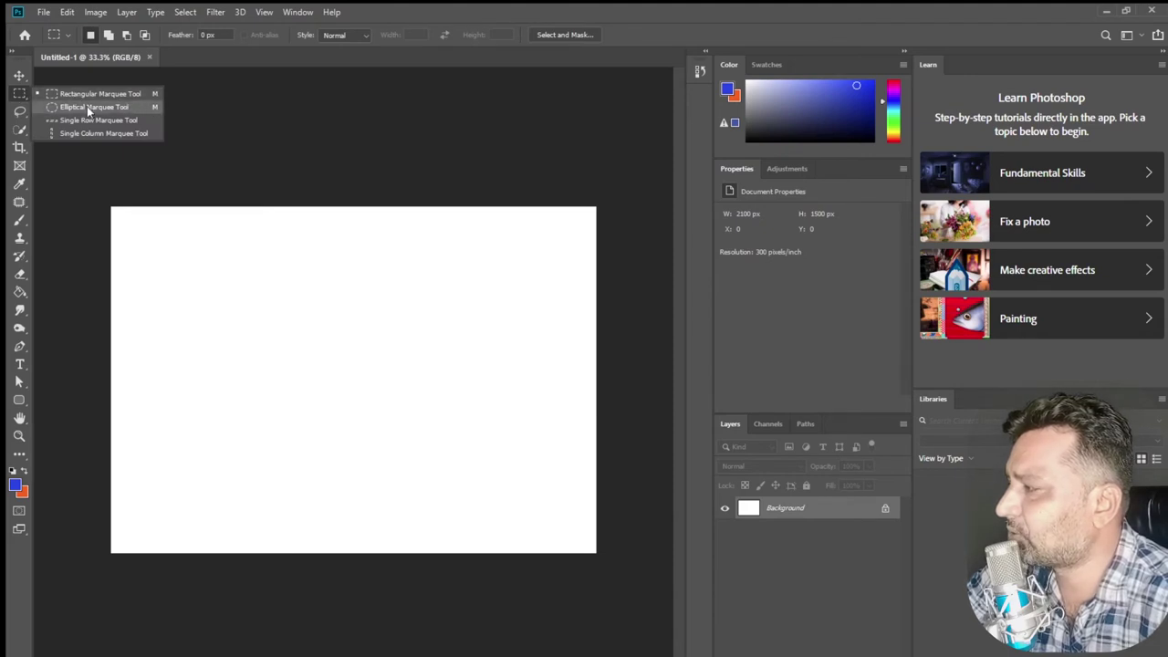
pyautogui.click(19, 112)
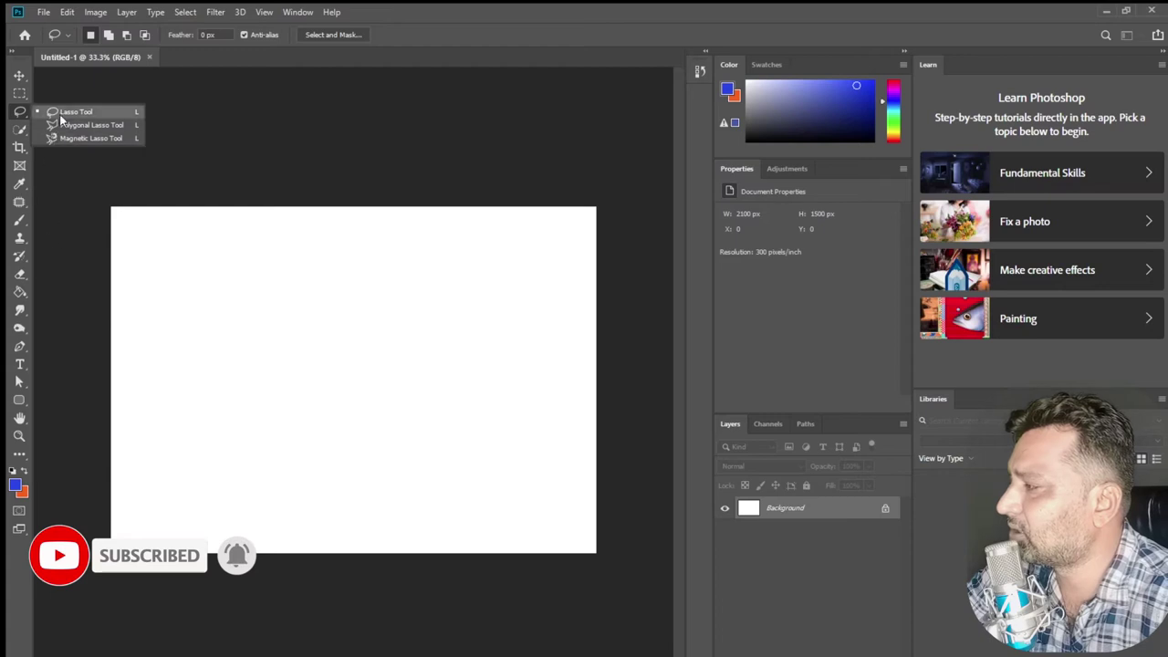
pyautogui.click(19, 93)
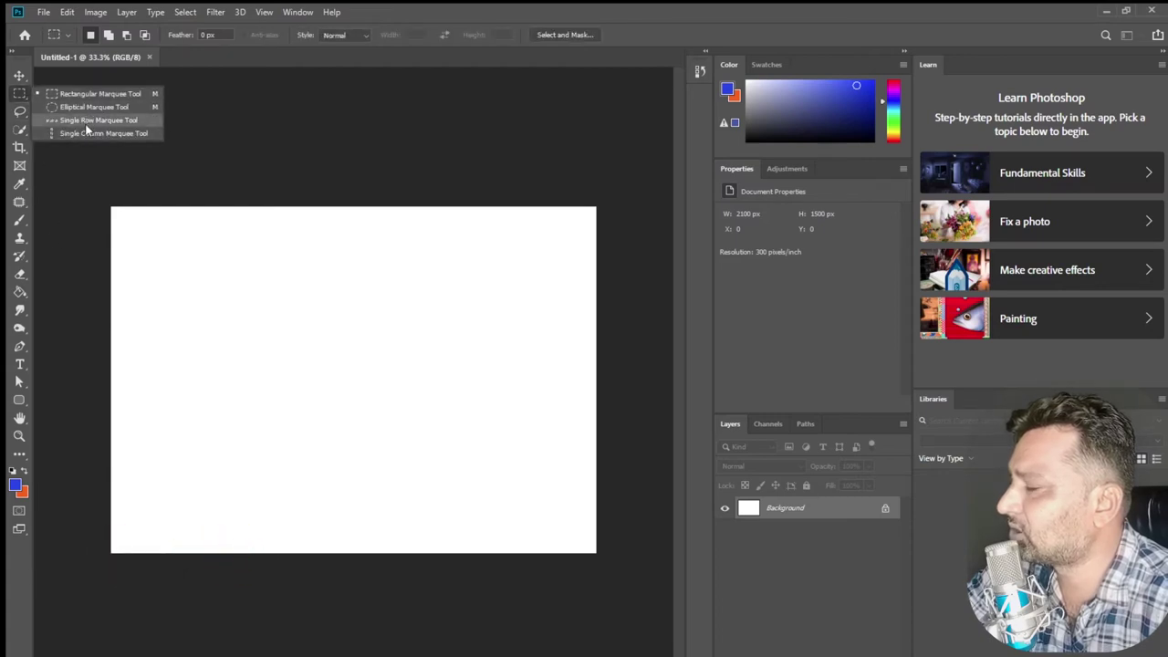
pyautogui.click(19, 111)
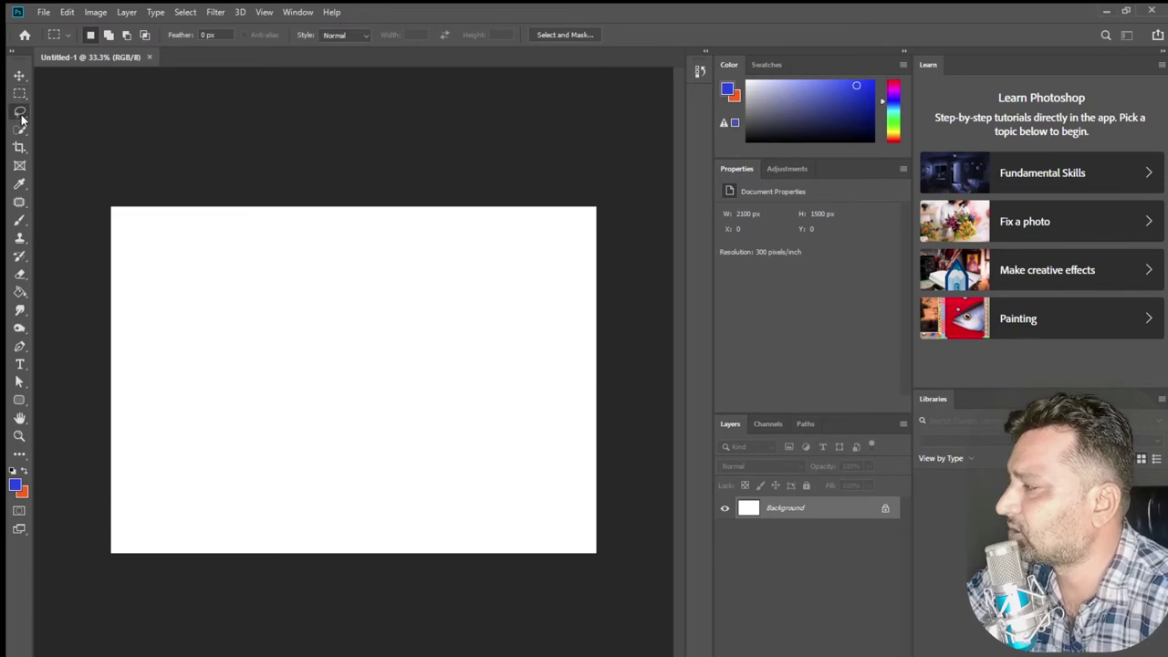
pyautogui.click(19, 128)
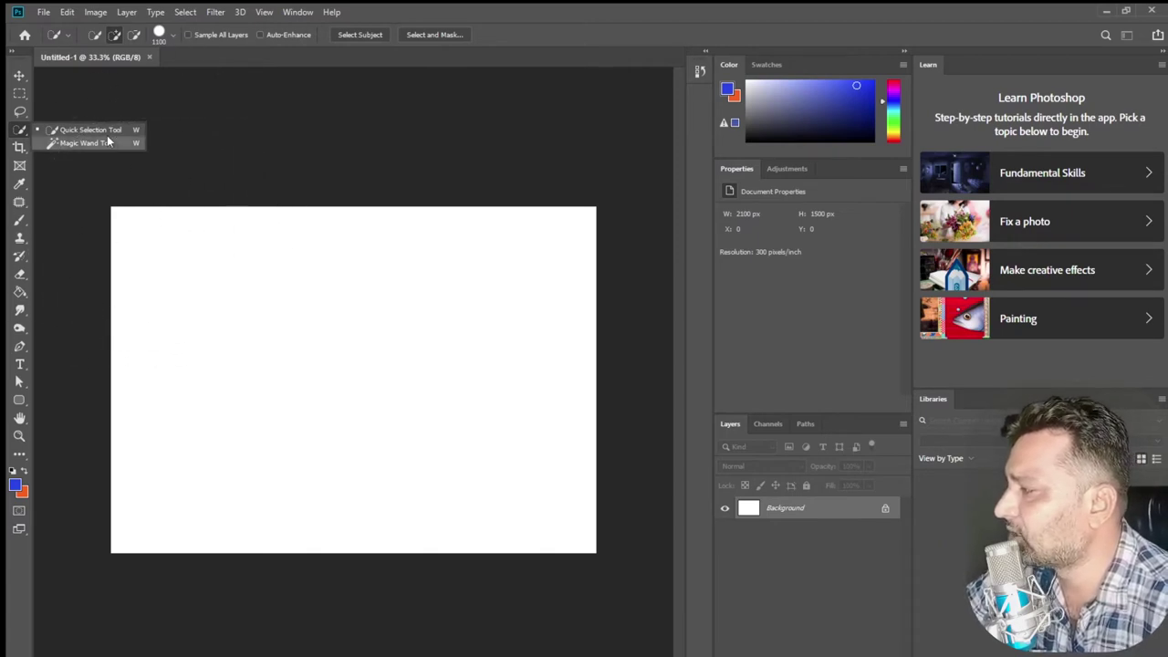
pyautogui.click(532, 25)
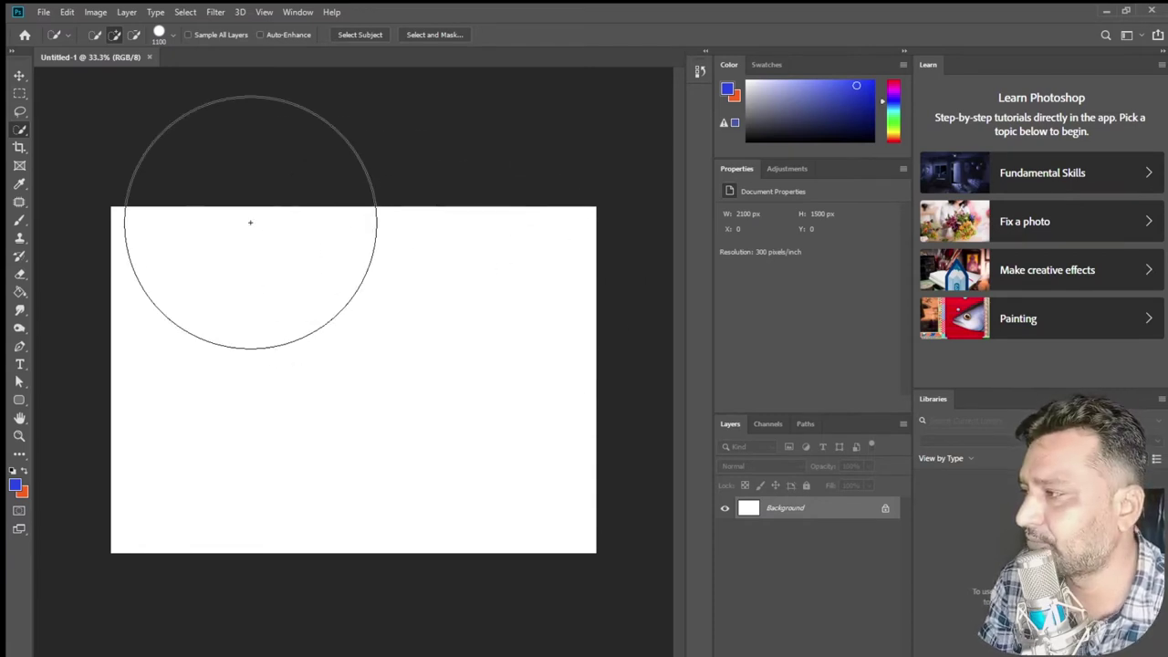
pyautogui.click(20, 94)
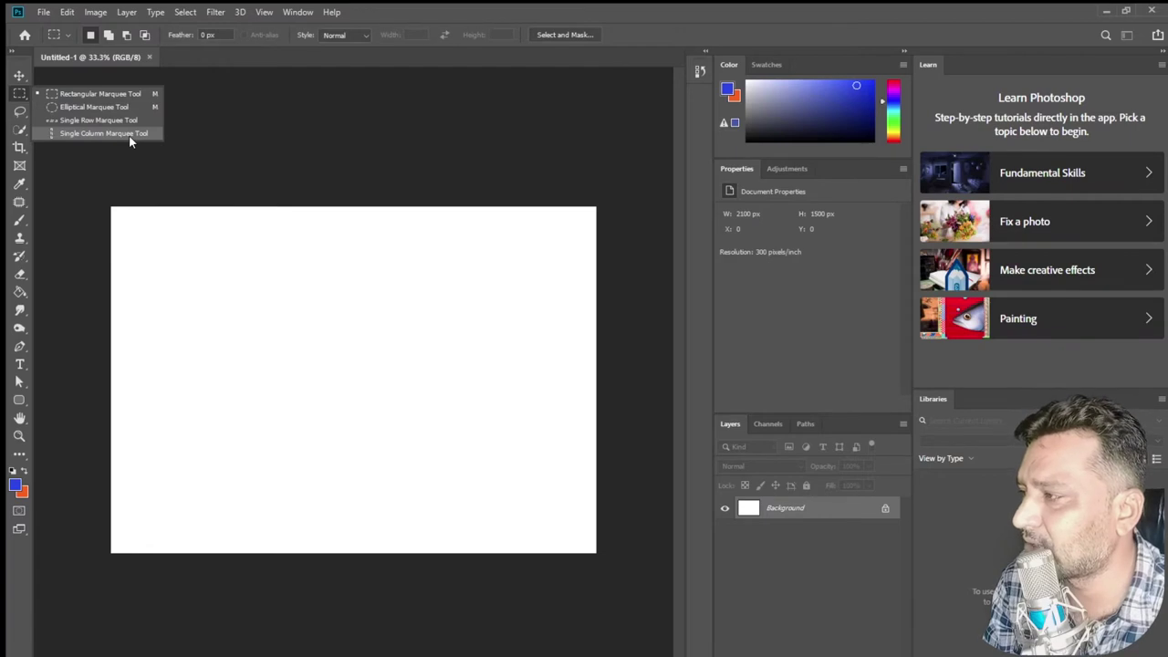
# - Draw a rectangular selection, move its pixels and undo, then reposition the selection outline
pyautogui.click(109, 97)
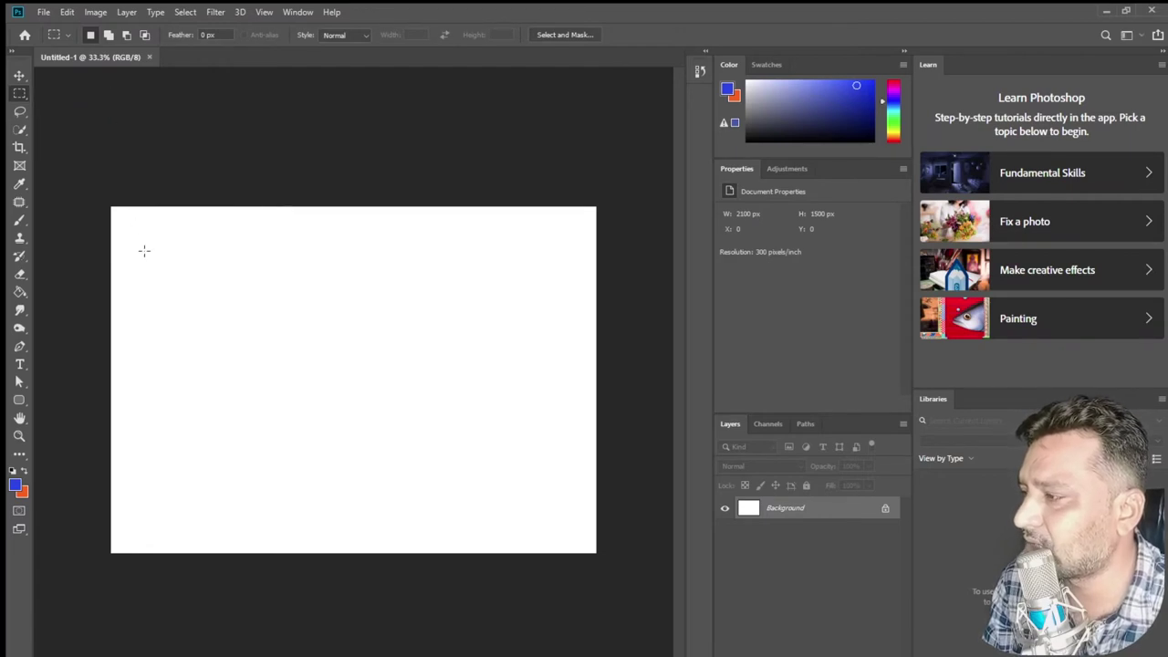
pyautogui.moveTo(141, 239); pyautogui.dragTo(258, 334)
pyautogui.moveTo(312, 378); pyautogui.dragTo(314, 379)
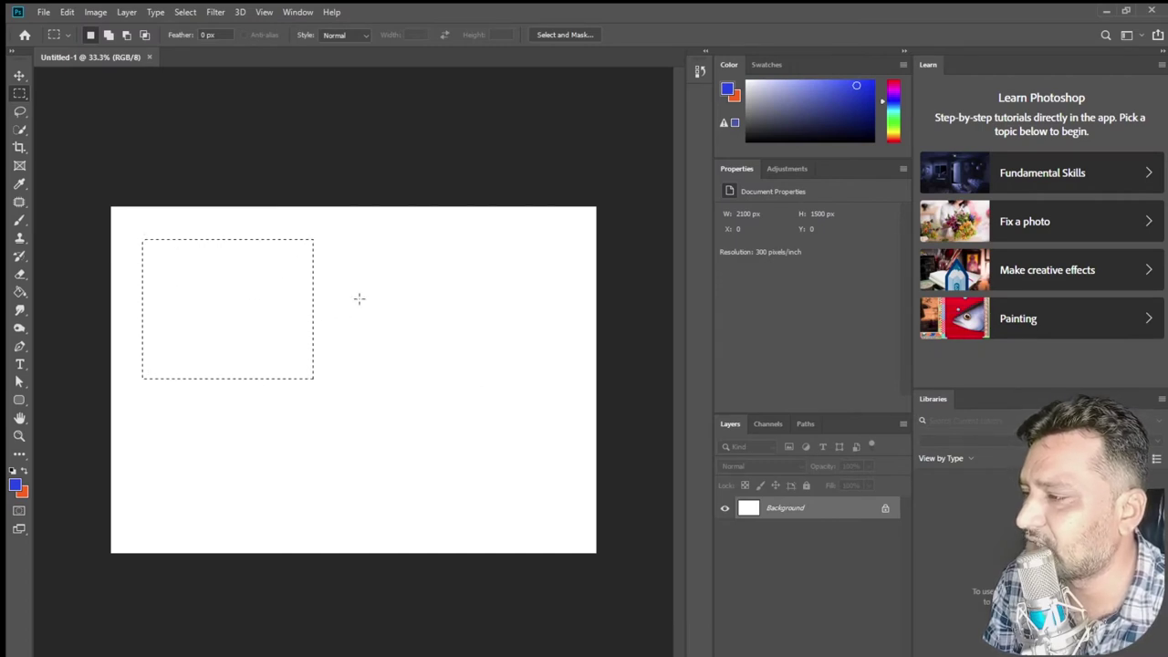
pyautogui.click(19, 76)
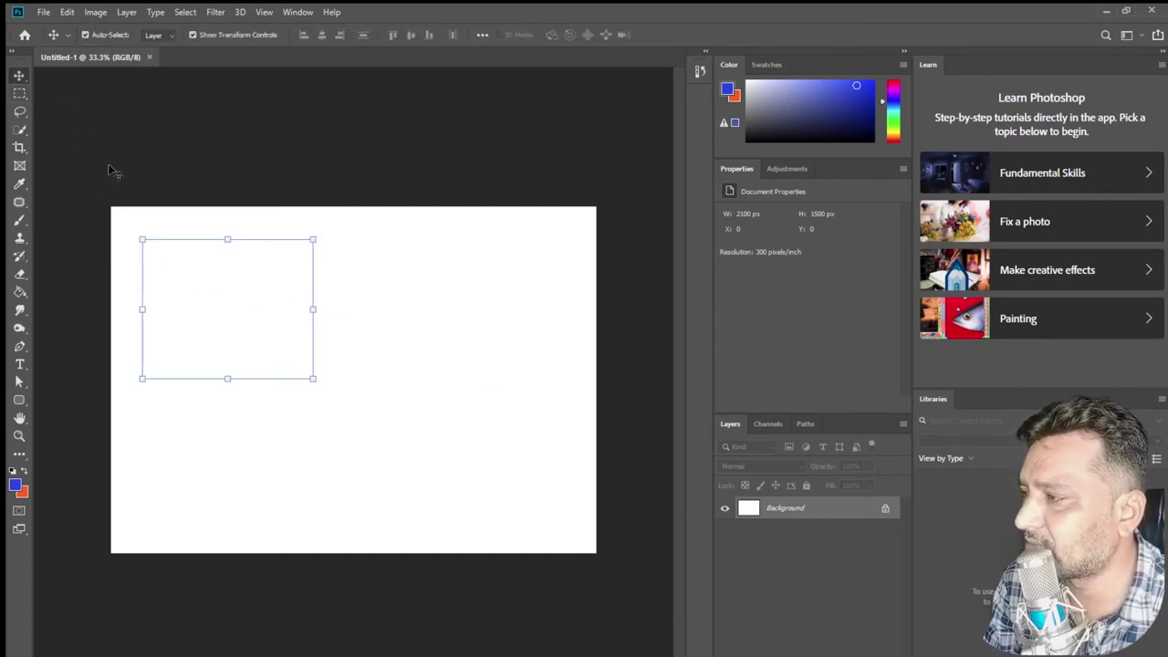
pyautogui.moveTo(213, 279); pyautogui.dragTo(338, 311)
pyautogui.hotkey('ctrl', 'z')
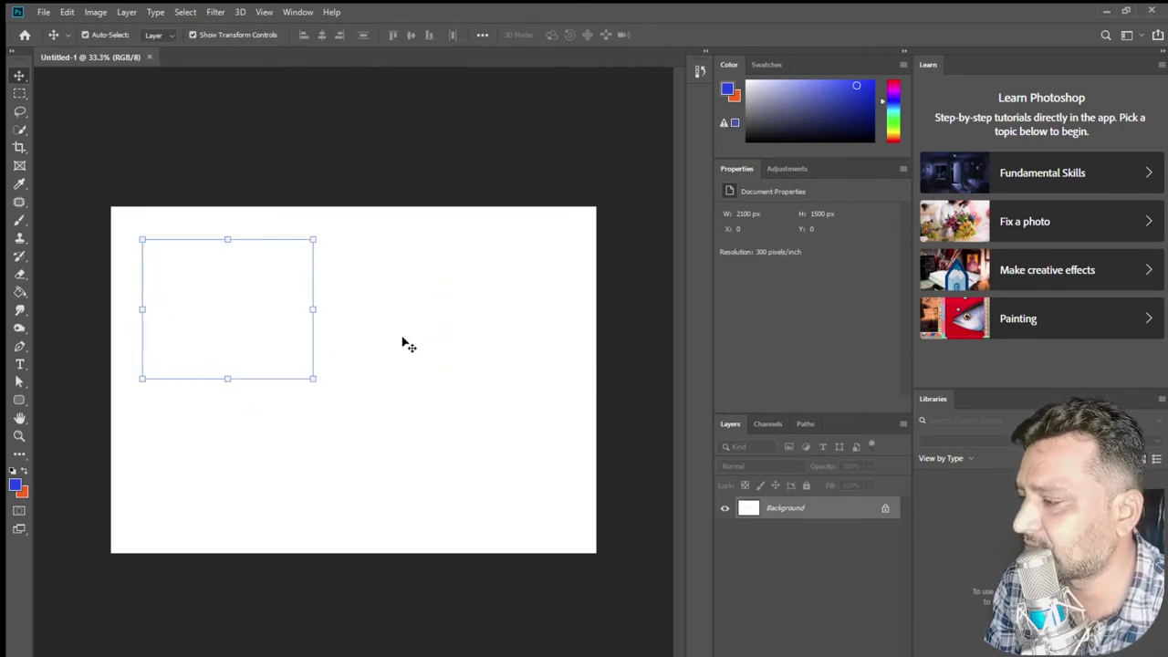
pyautogui.click(20, 94)
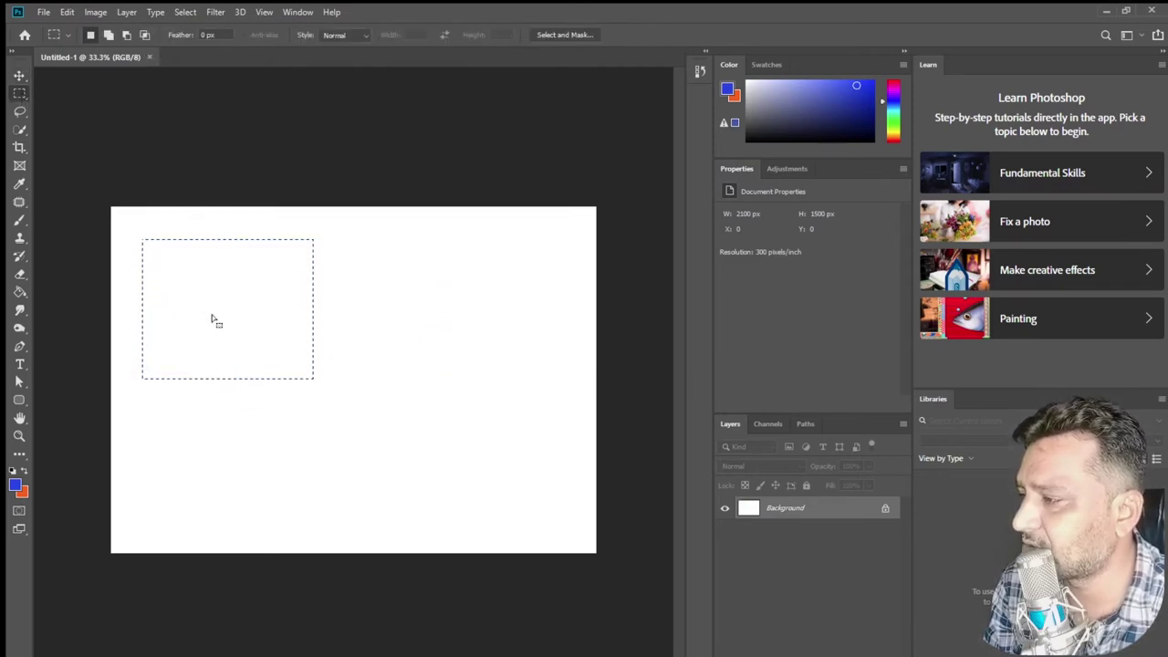
pyautogui.moveTo(203, 305); pyautogui.dragTo(416, 313)
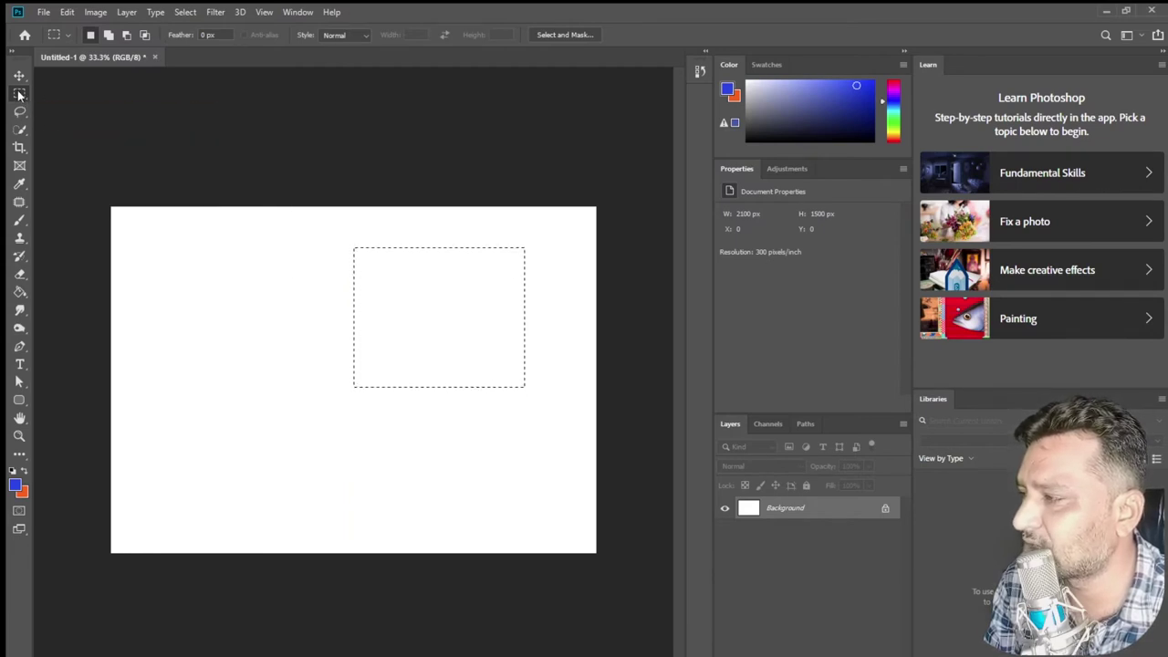
pyautogui.moveTo(429, 342); pyautogui.dragTo(235, 469)
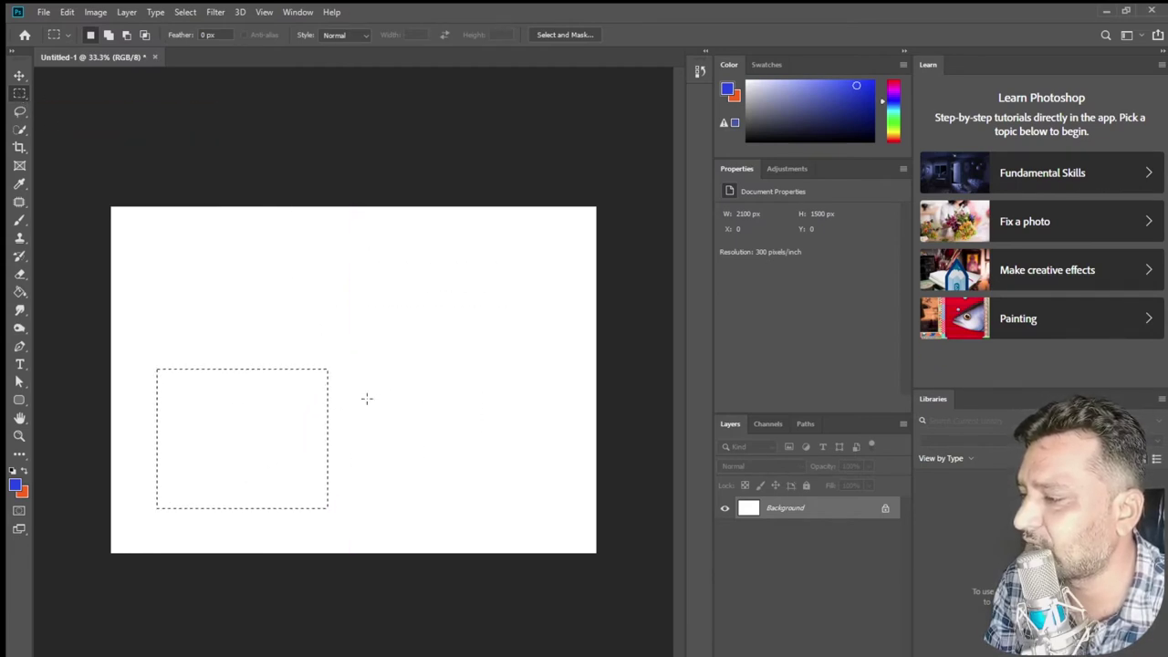
# - Draw an elliptical selection, move its pixels and undo, then move the outline left
pyautogui.rightClick(19, 93)
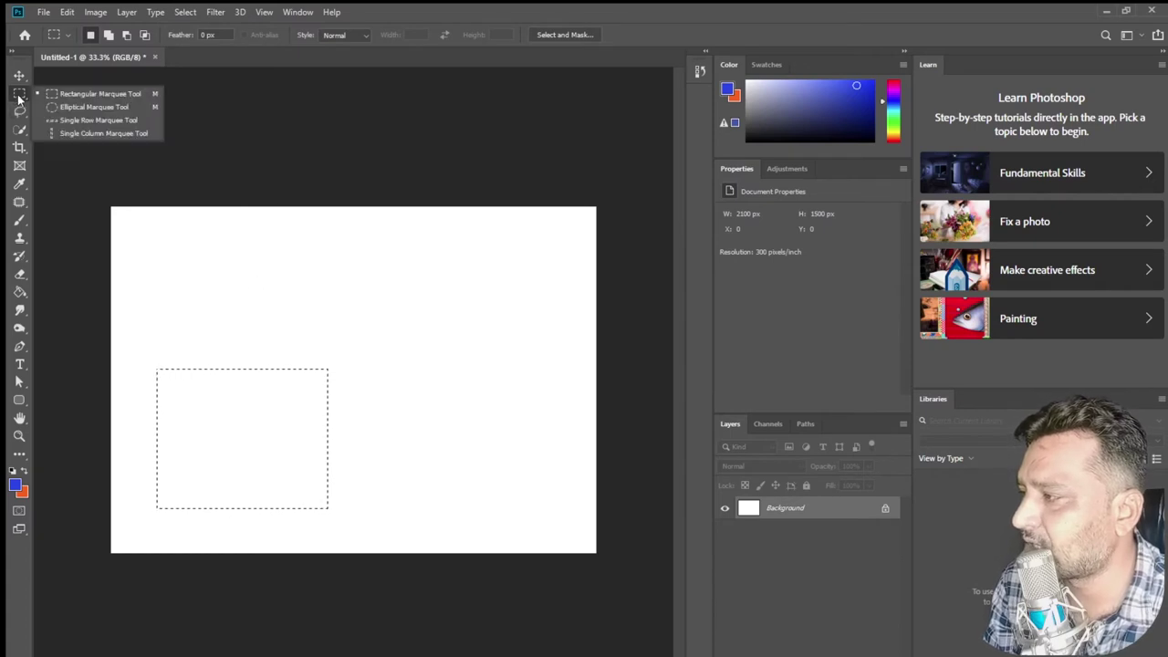
pyautogui.click(82, 107)
pyautogui.moveTo(396, 271)
pyautogui.mouseDown()
pyautogui.moveTo(499, 363)
pyautogui.moveTo(547, 442)
pyautogui.mouseUp()
pyautogui.press('v')
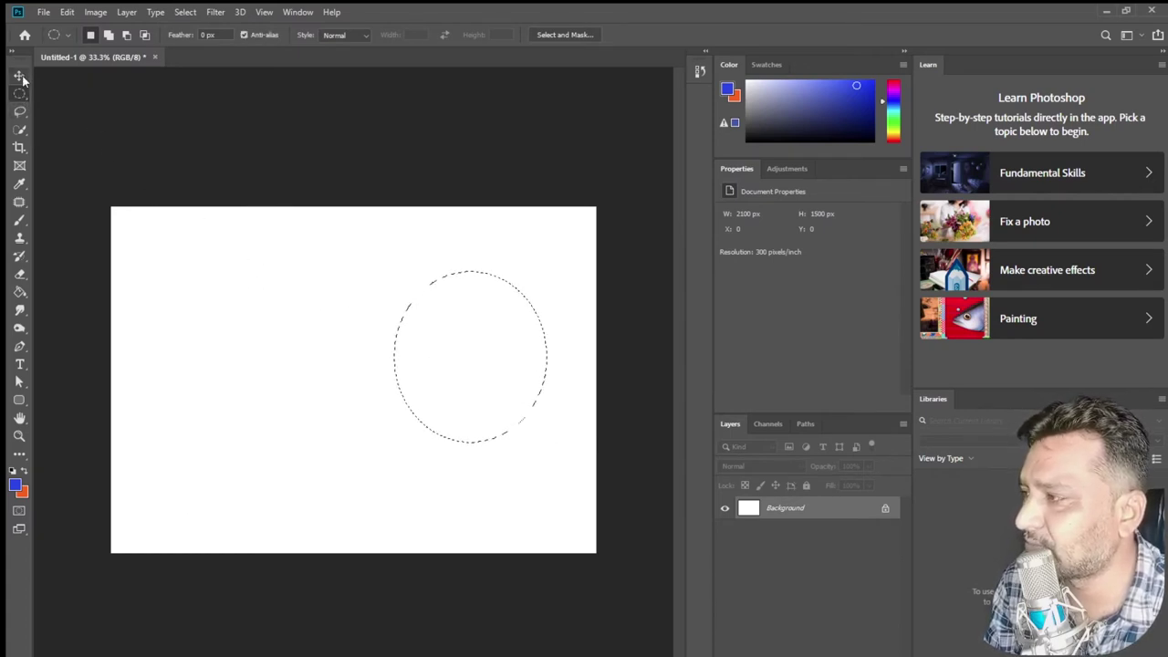
pyautogui.moveTo(454, 333)
pyautogui.mouseDown()
pyautogui.moveTo(309, 335)
pyautogui.moveTo(246, 296)
pyautogui.mouseUp()
pyautogui.hotkey('ctrl', 'z')
pyautogui.click(20, 94)
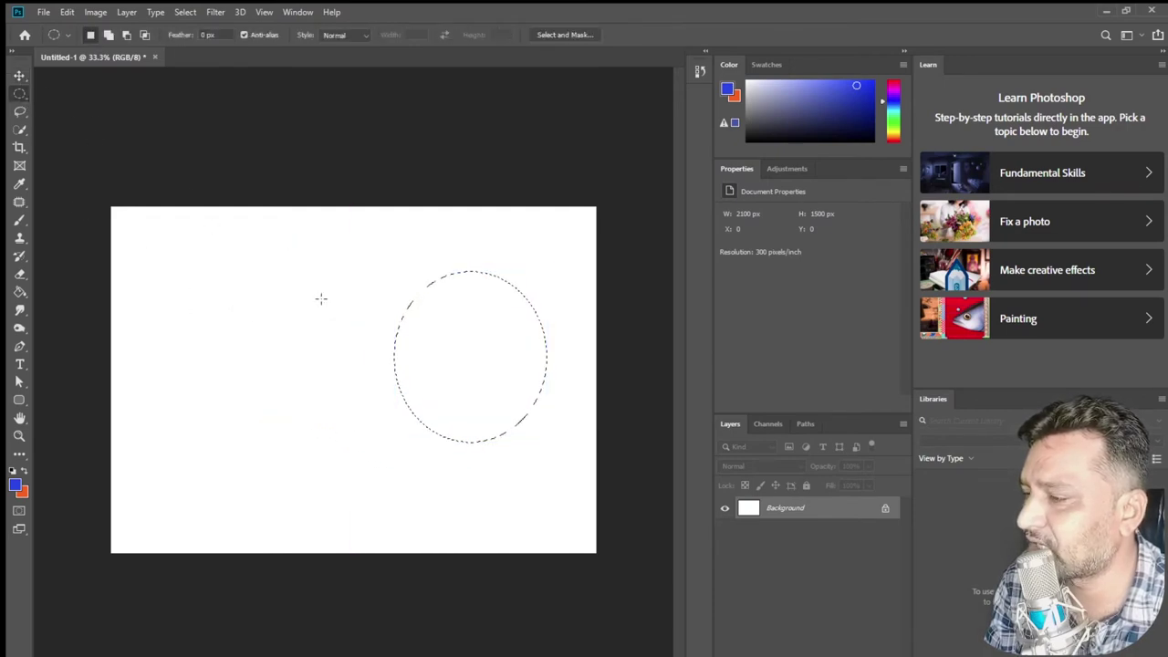
pyautogui.moveTo(462, 352)
pyautogui.mouseDown()
pyautogui.moveTo(202, 329)
pyautogui.moveTo(204, 314)
pyautogui.mouseUp()
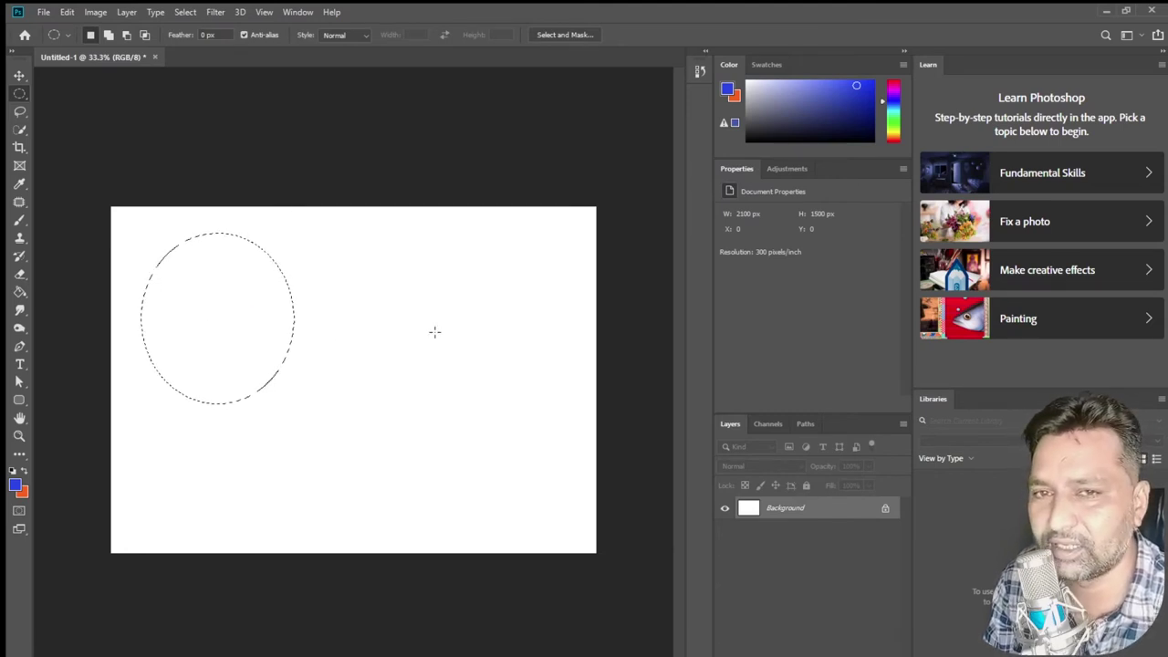
# - Draw new rectangular and elliptical selections on the canvas, then clear the selection
pyautogui.rightClick(19, 93)
pyautogui.click(82, 95)
pyautogui.moveTo(333, 243); pyautogui.dragTo(557, 440)
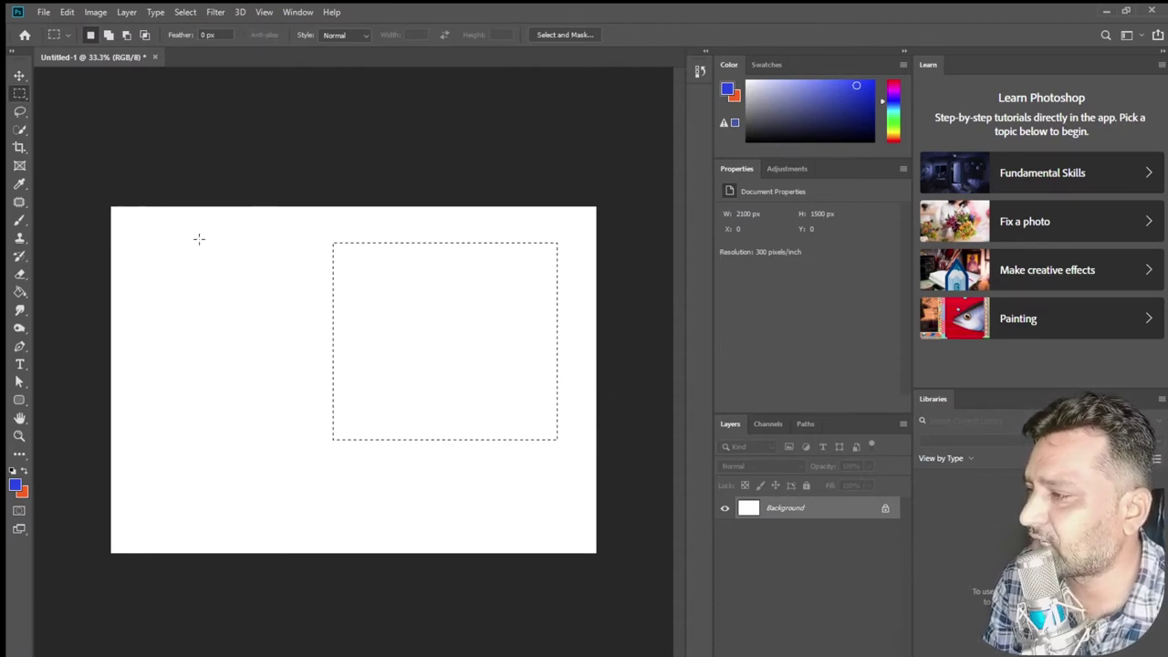
pyautogui.moveTo(144, 222); pyautogui.dragTo(349, 439)
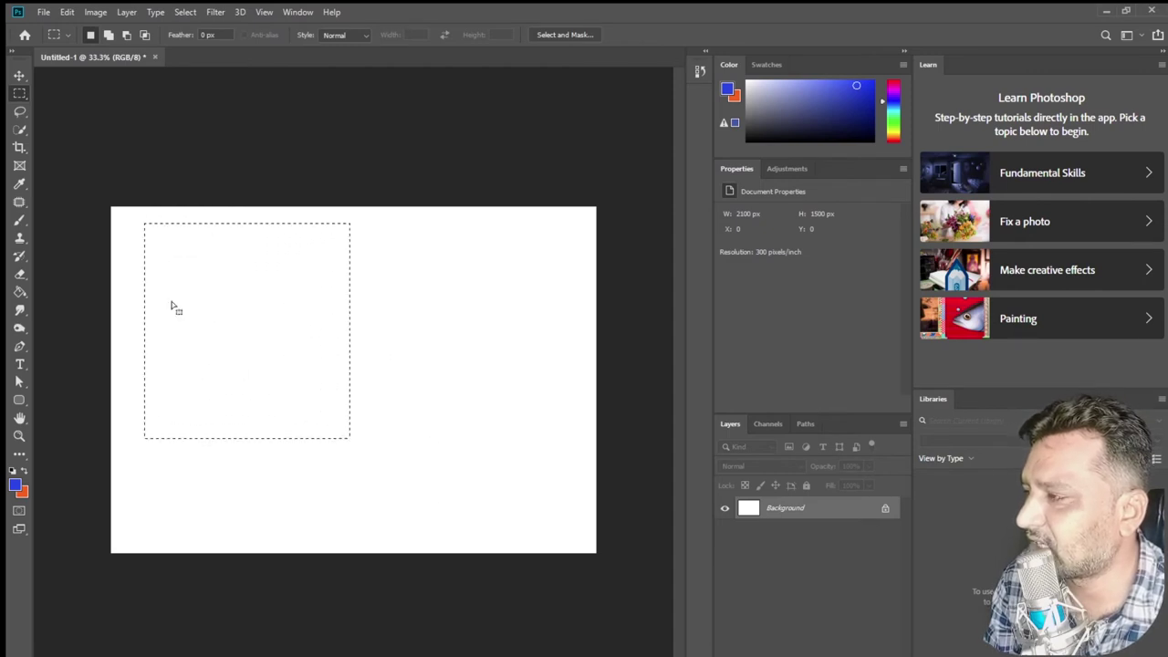
pyautogui.rightClick(20, 93)
pyautogui.click(82, 110)
pyautogui.moveTo(381, 253); pyautogui.dragTo(545, 430)
pyautogui.click(334, 347)
pyautogui.click(19, 111)
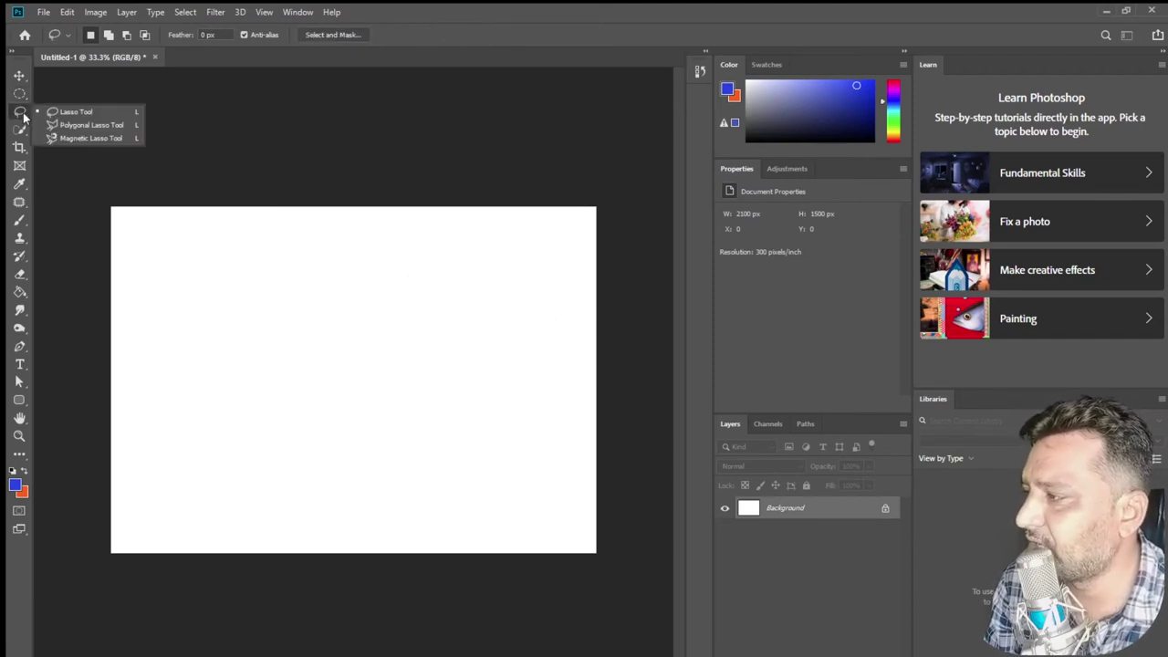
# - Draw and clear a freehand lasso loop and a rectangular selection
pyautogui.click(60, 113)
pyautogui.moveTo(194, 309)
pyautogui.mouseDown()
pyautogui.moveTo(292, 287)
pyautogui.moveTo(268, 359)
pyautogui.moveTo(206, 338)
pyautogui.moveTo(209, 268)
pyautogui.mouseUp()
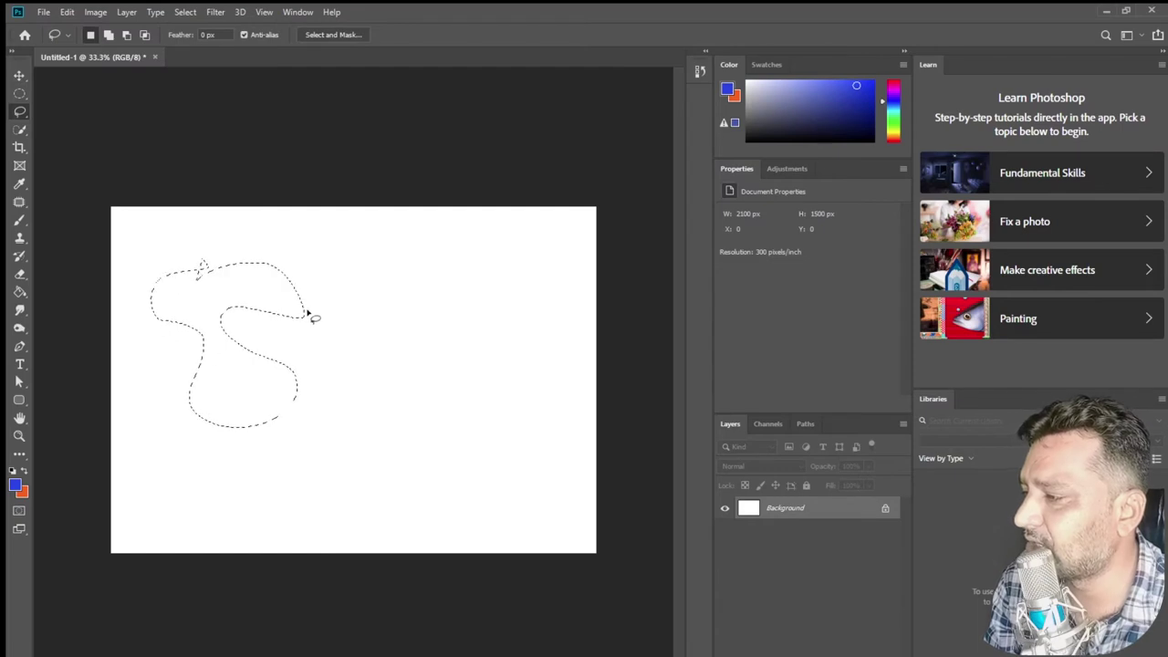
pyautogui.click(198, 279)
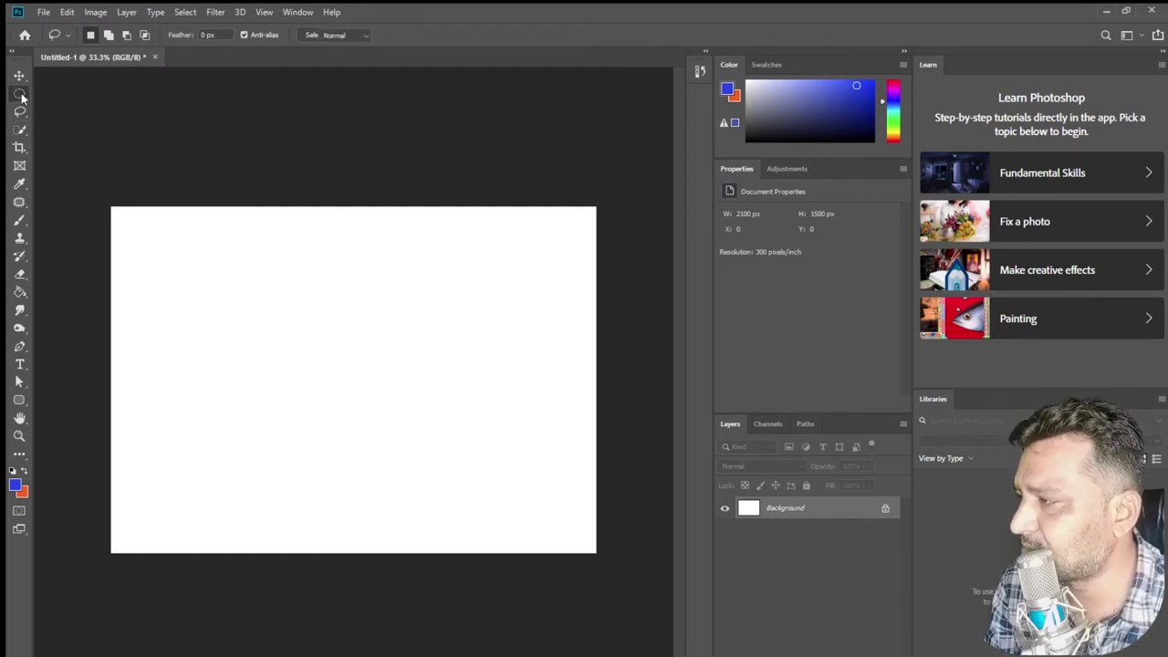
pyautogui.click(19, 94)
pyautogui.click(60, 93)
pyautogui.moveTo(193, 249); pyautogui.dragTo(310, 357)
pyautogui.click(355, 318)
# - Draw a closed freehand lasso selection in the canvas's upper-left area
pyautogui.click(19, 112)
pyautogui.click(41, 112)
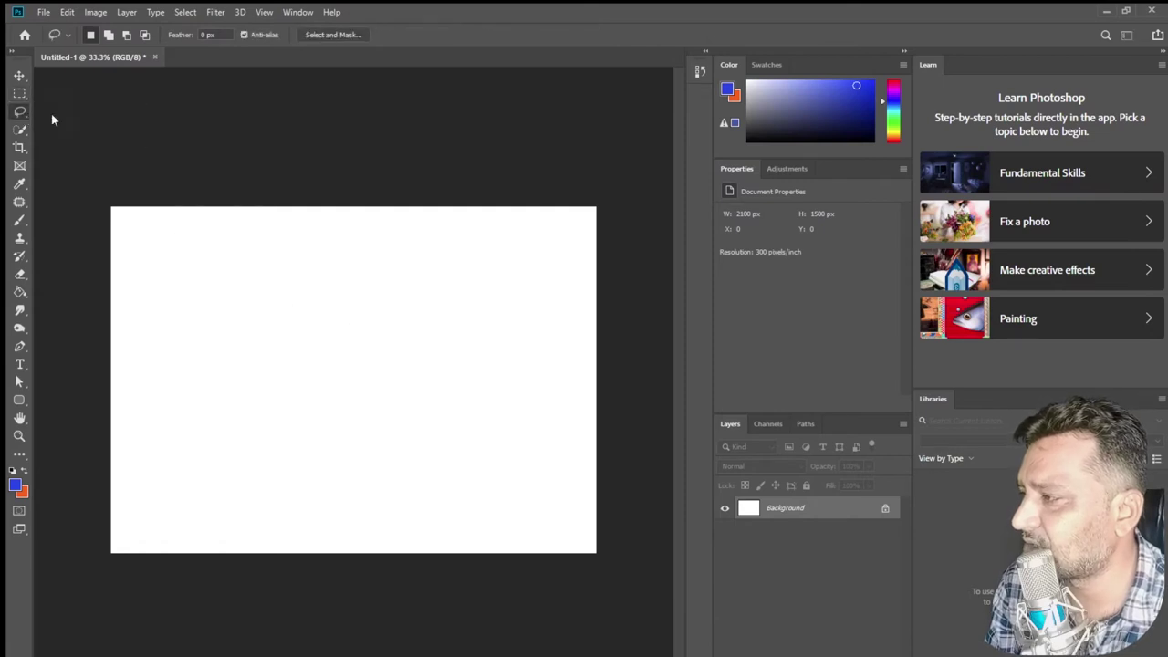
pyautogui.moveTo(213, 325); pyautogui.dragTo(231, 292)
pyautogui.moveTo(254, 254)
pyautogui.mouseDown()
pyautogui.moveTo(302, 250)
pyautogui.moveTo(284, 281)
pyautogui.mouseUp()
pyautogui.moveTo(196, 336); pyautogui.dragTo(200, 315)
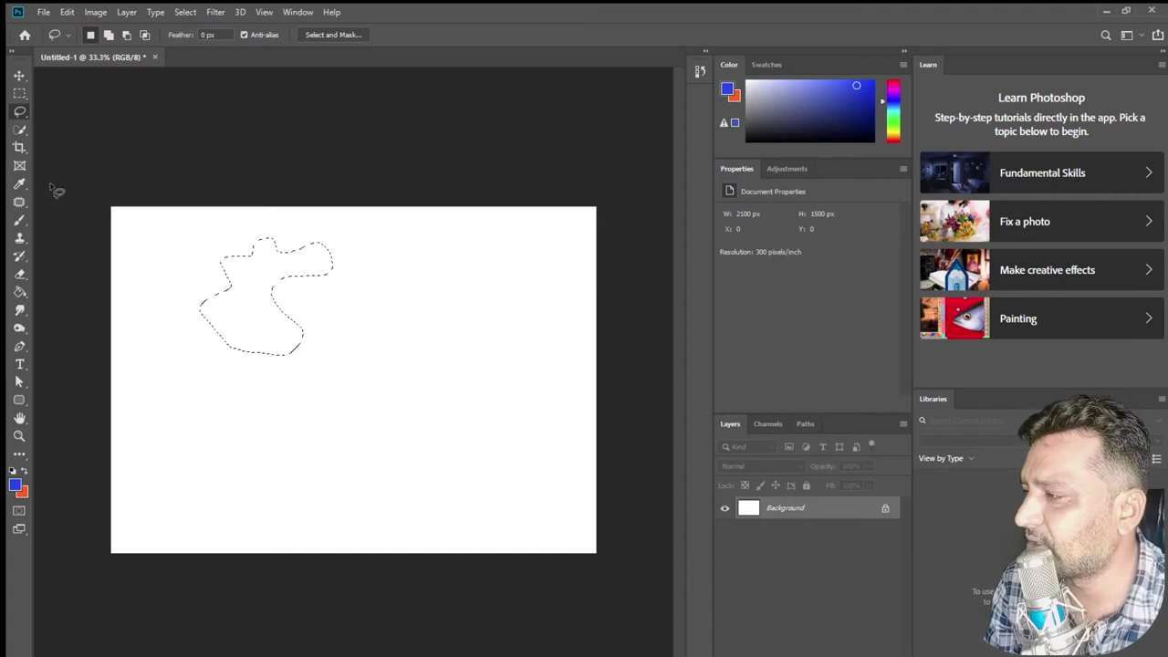
pyautogui.click(19, 111)
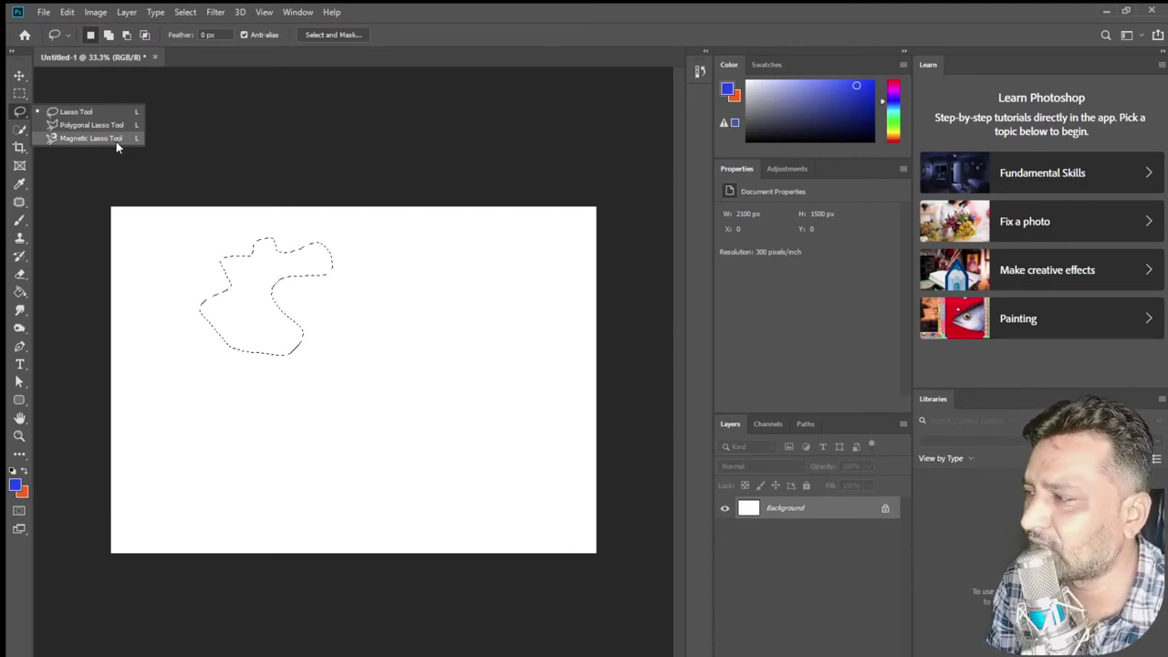
pyautogui.click(109, 110)
# - Draw another freehand selection, then start a Polygonal Lasso outline with its first corners
pyautogui.moveTo(209, 326)
pyautogui.mouseDown()
pyautogui.moveTo(293, 254)
pyautogui.moveTo(202, 363)
pyautogui.mouseUp()
pyautogui.rightClick(22, 116)
pyautogui.click(58, 125)
pyautogui.click(426, 249)
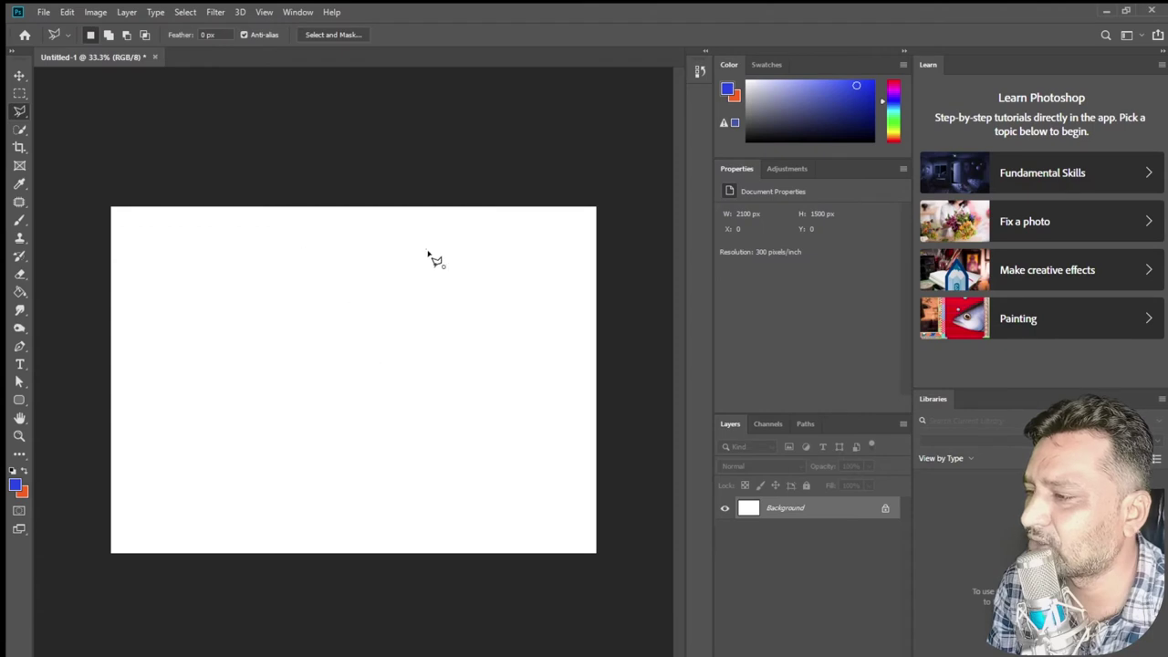
pyautogui.click(520, 321)
pyautogui.click(392, 423)
pyautogui.click(280, 381)
# - Finish the notched polygon selection, close it at its start point, then deselect
pyautogui.click(219, 307)
pyautogui.click(317, 296)
pyautogui.click(362, 307)
pyautogui.click(337, 244)
pyautogui.click(401, 271)
pyautogui.click(402, 243)
pyautogui.click(426, 250)
pyautogui.hotkey('ctrl', 'd')
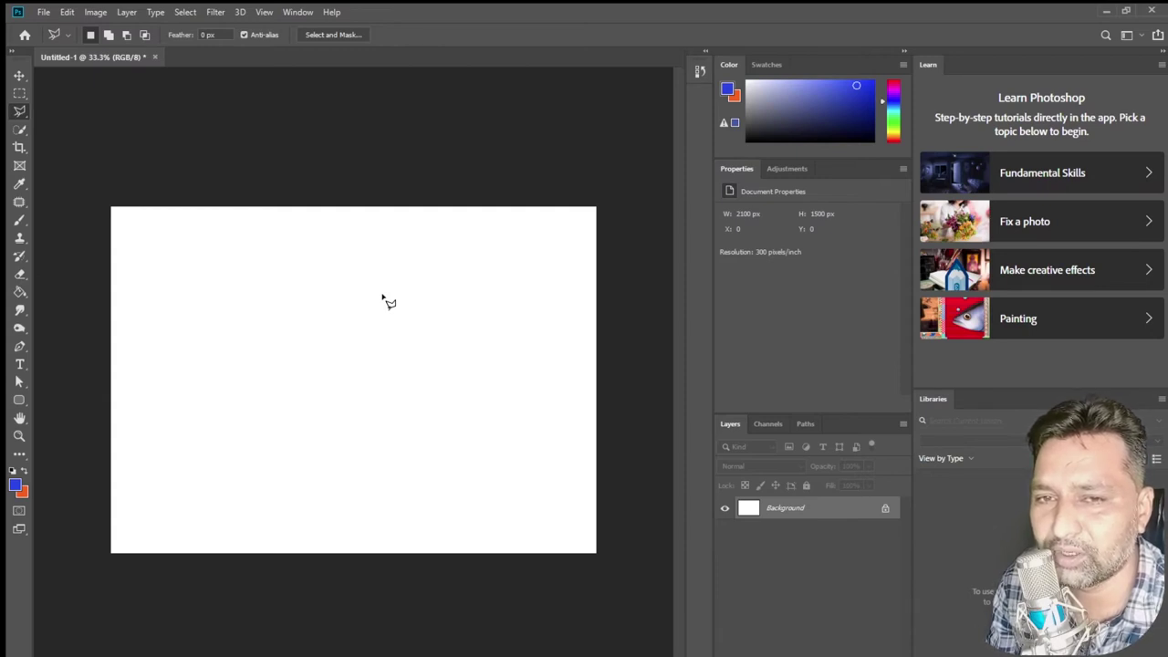
pyautogui.rightClick(19, 111)
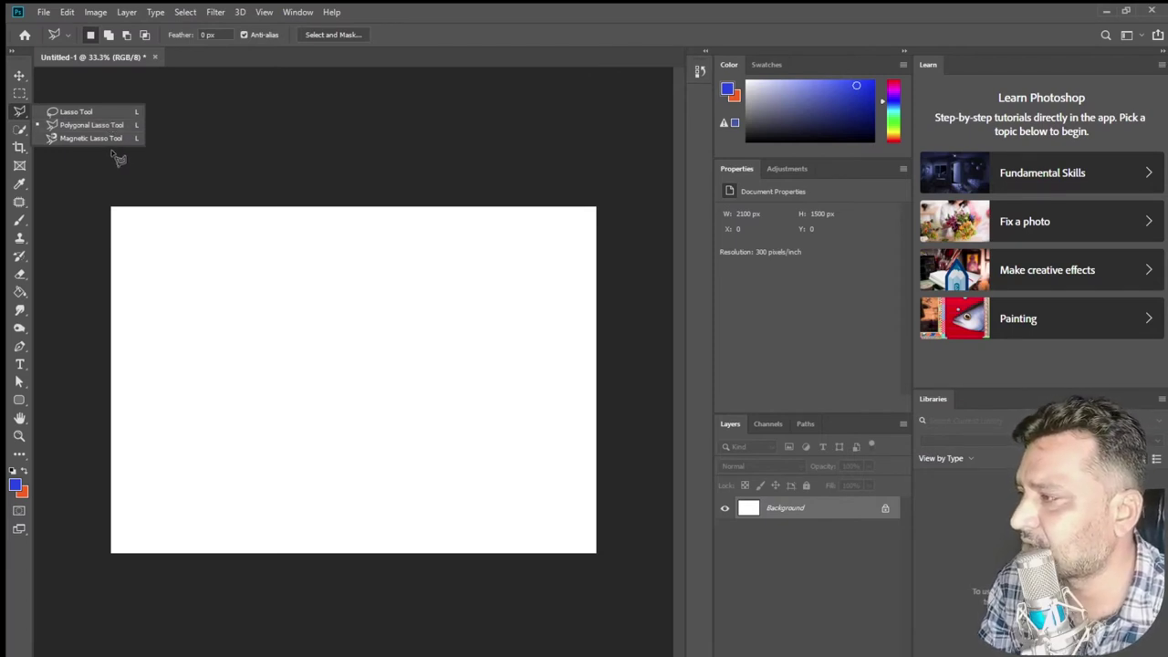
# - Trace and close a trial Magnetic Lasso selection on the blank canvas, then deselect it
pyautogui.click(109, 140)
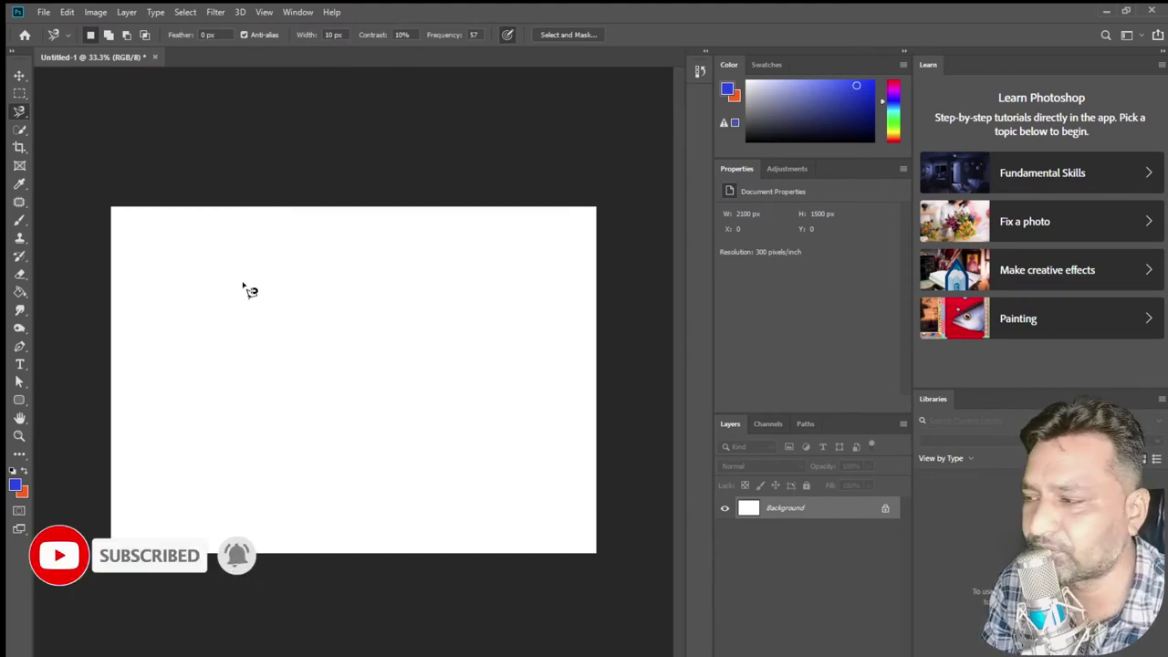
pyautogui.click(244, 283)
pyautogui.click(246, 282)
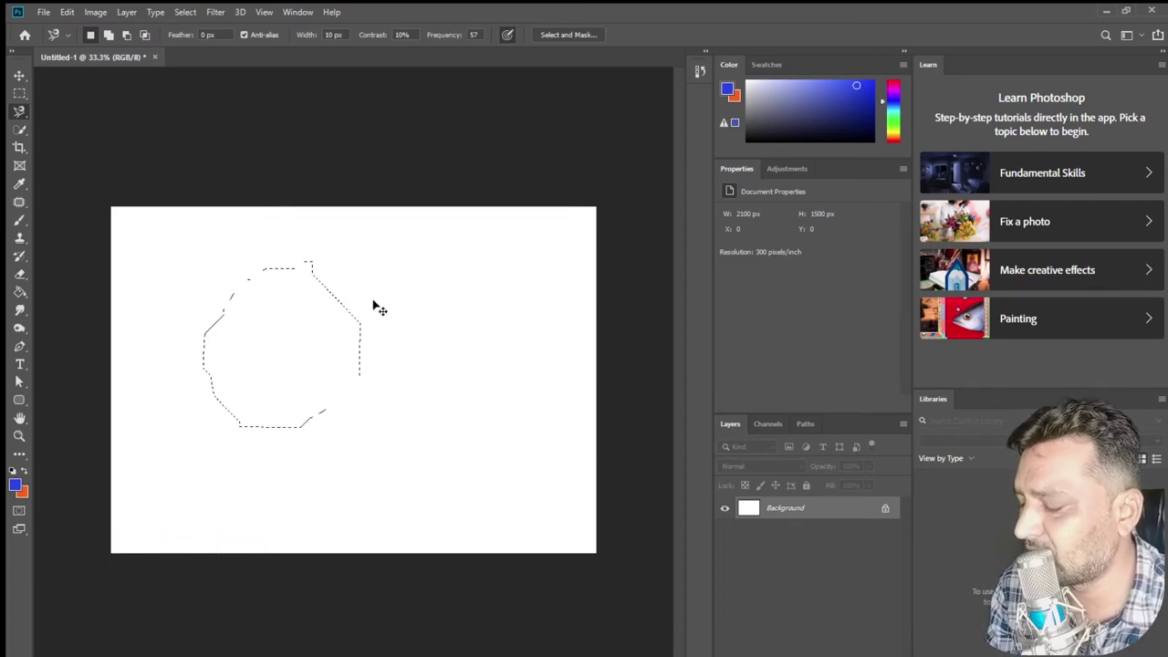
pyautogui.hotkey('ctrl', 'd')
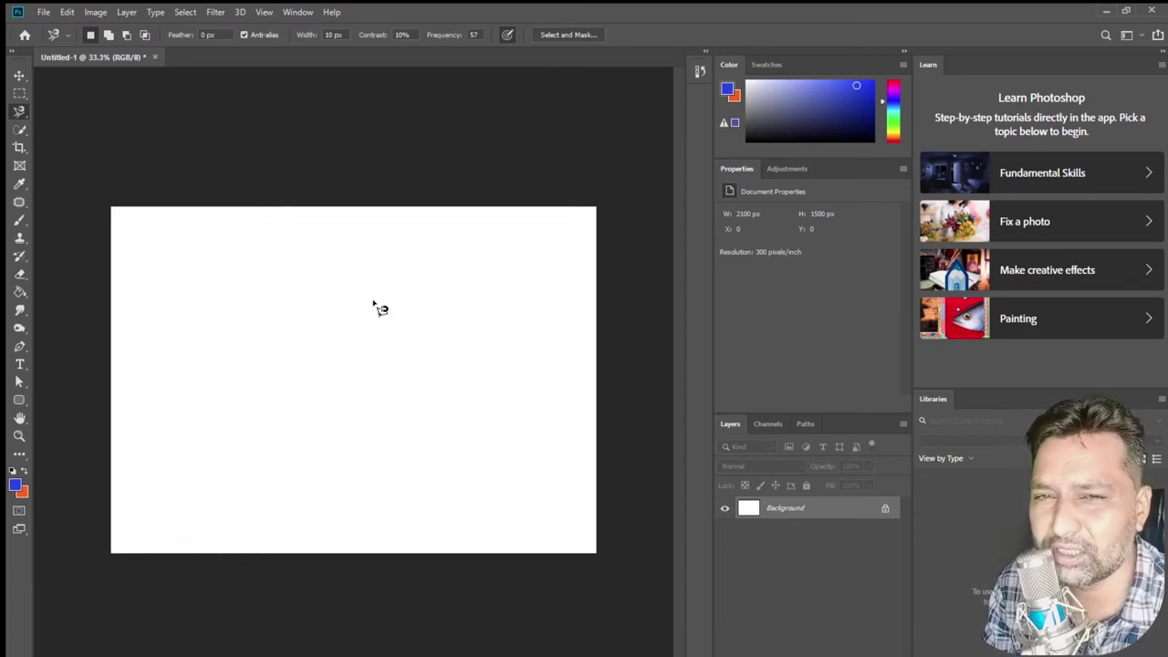
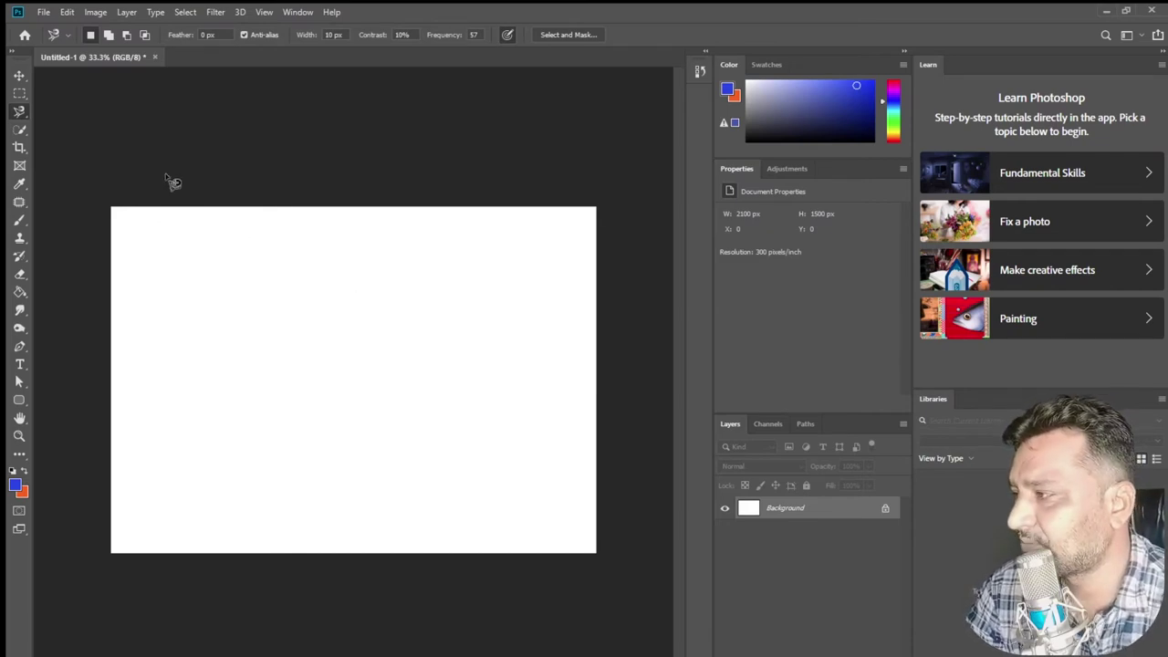
# - Switch from the Lasso to the Quick Selection tool on the blank Untitled-1 document
pyautogui.rightClick(22, 113)
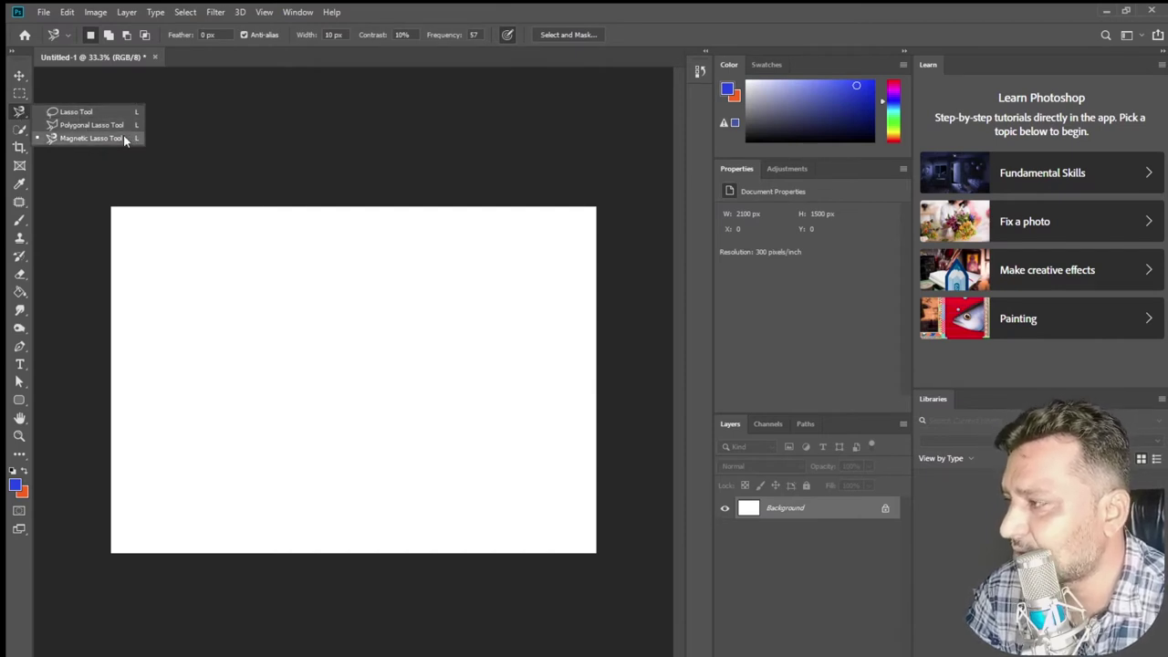
pyautogui.click(19, 131)
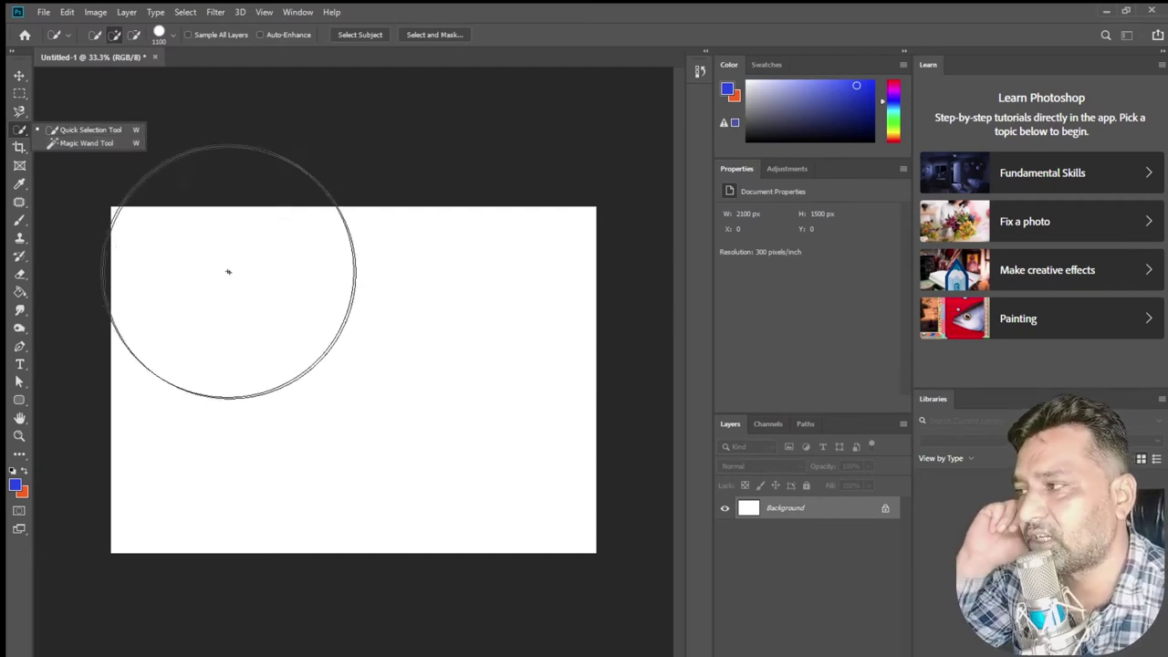
pyautogui.click(49, 13)
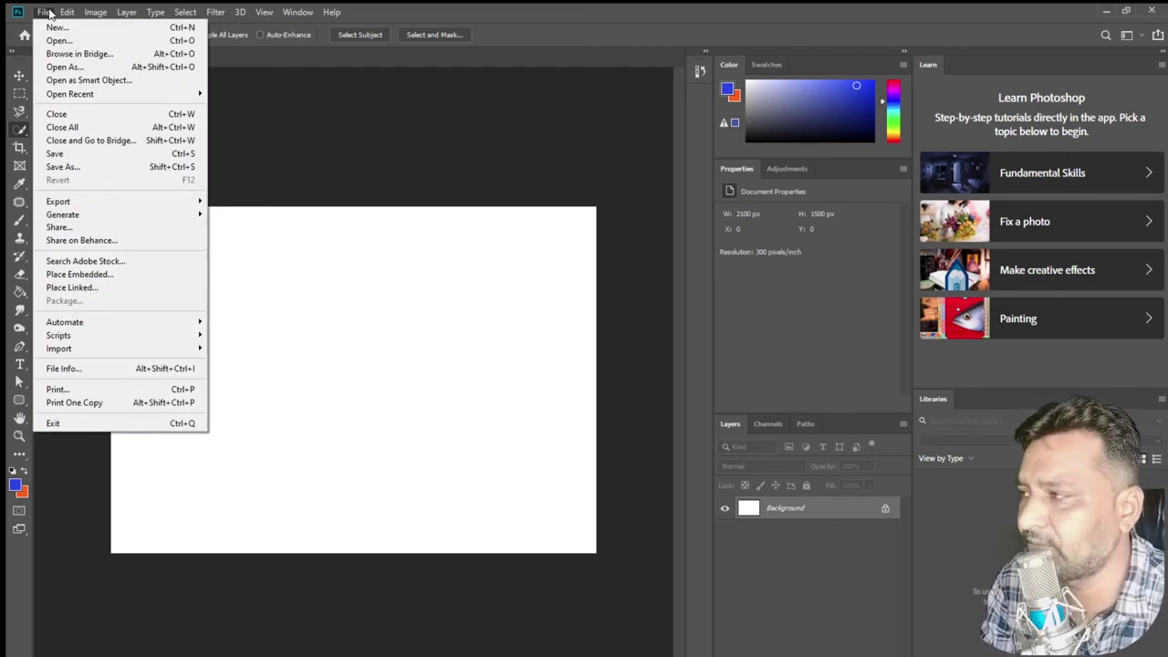
# - Open neon.jpg, then close it again
pyautogui.click(53, 42)
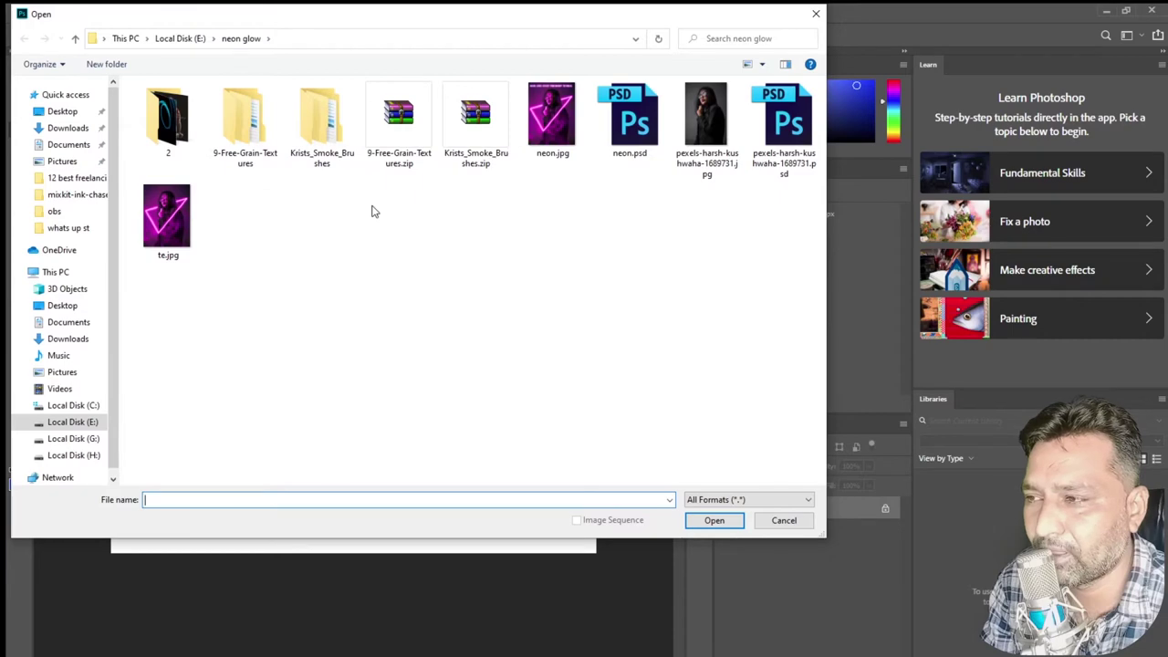
pyautogui.doubleClick(574, 117)
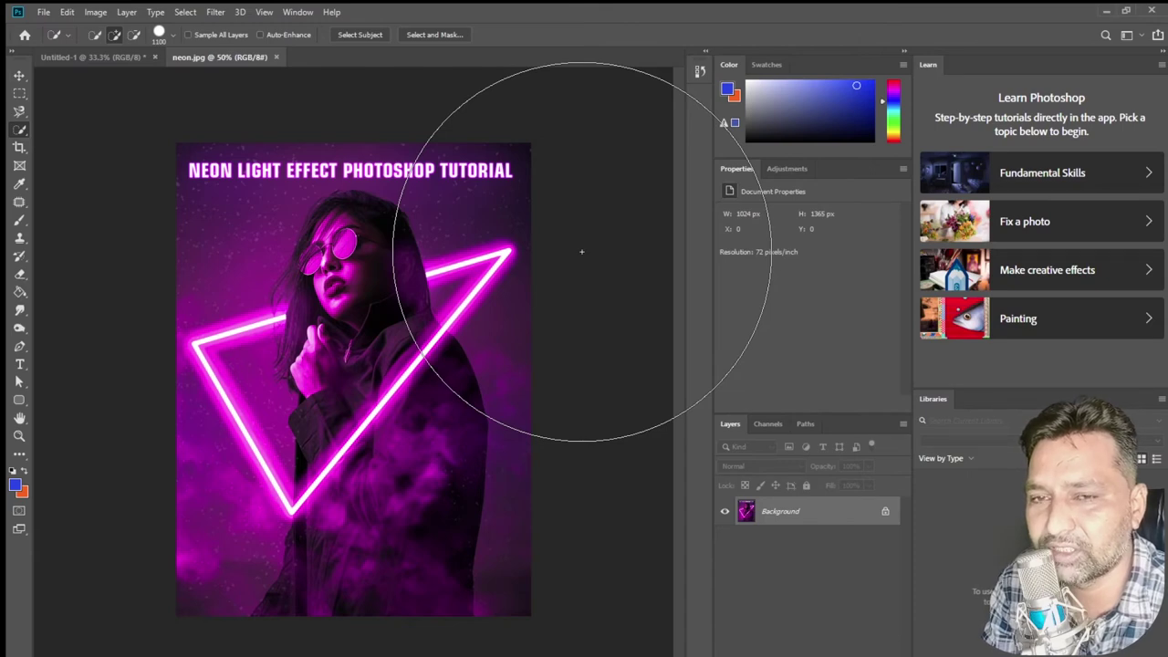
pyautogui.hotkey('ctrl', 'w')
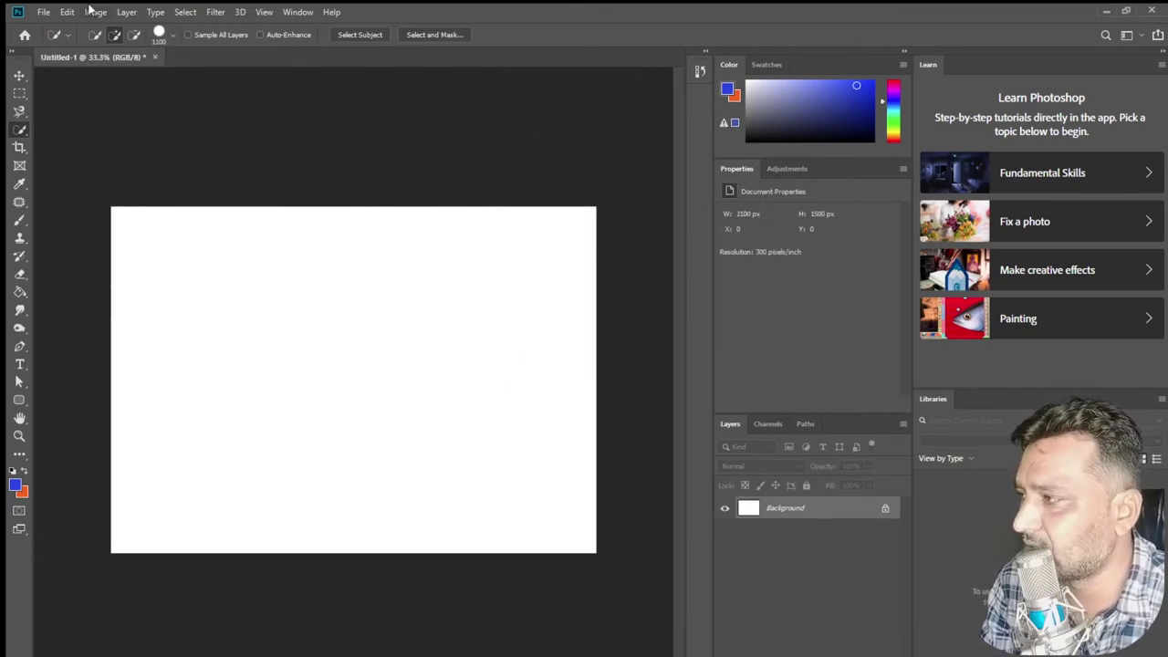
# - Open the portrait JPG of the woman in sunglasses from the neon glow folder
pyautogui.click(43, 12)
pyautogui.click(55, 41)
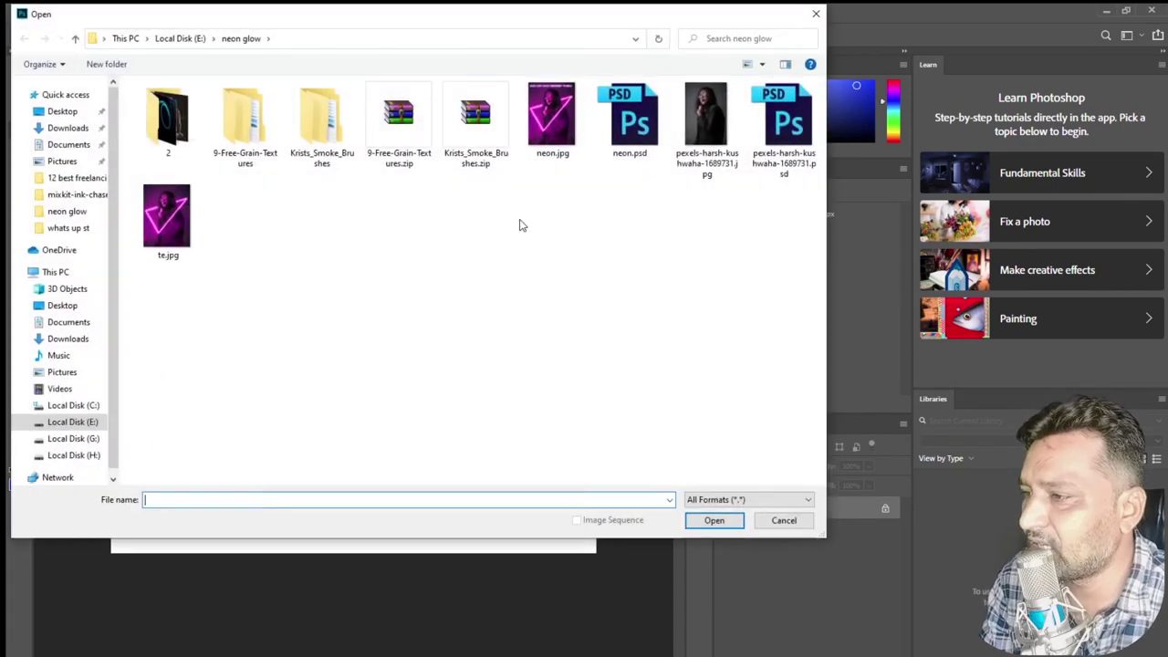
pyautogui.click(699, 134)
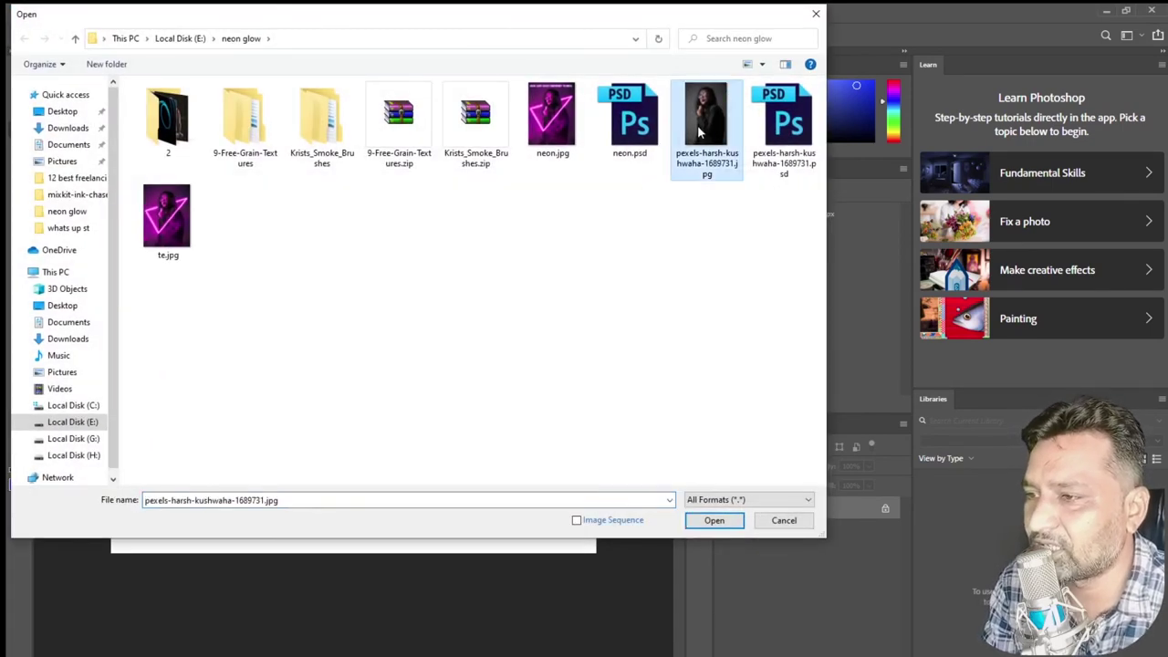
pyautogui.doubleClick(699, 133)
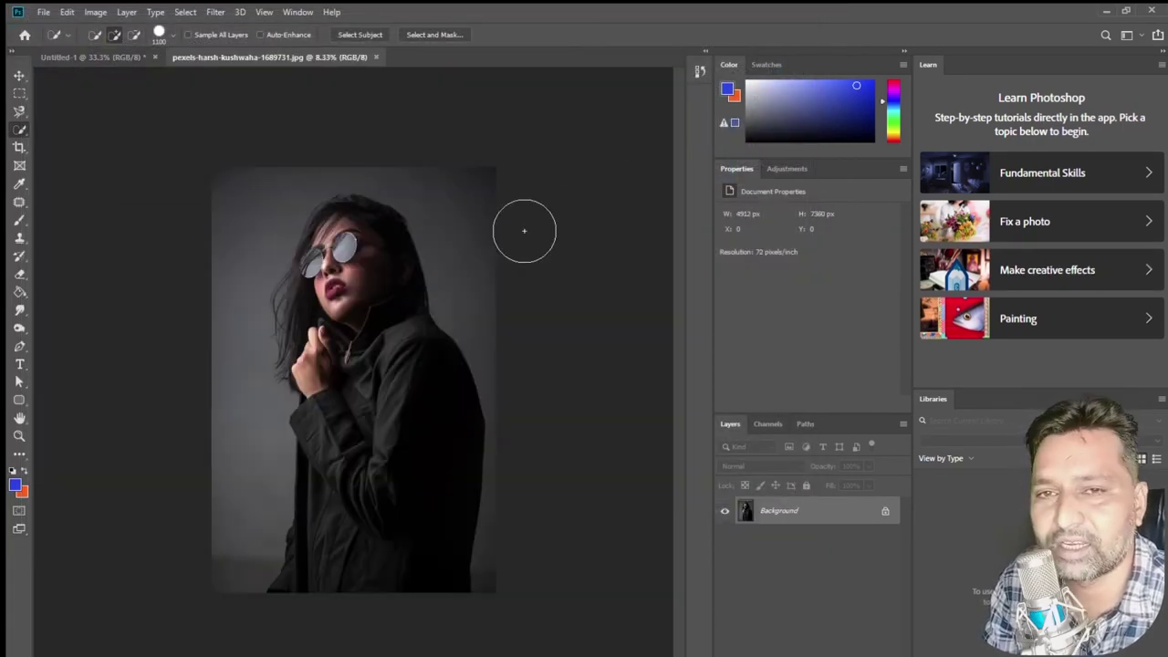
# - Fit the portrait photo on screen and switch to the Magnetic Lasso tool
pyautogui.press('z')
pyautogui.rightClick(436, 275)
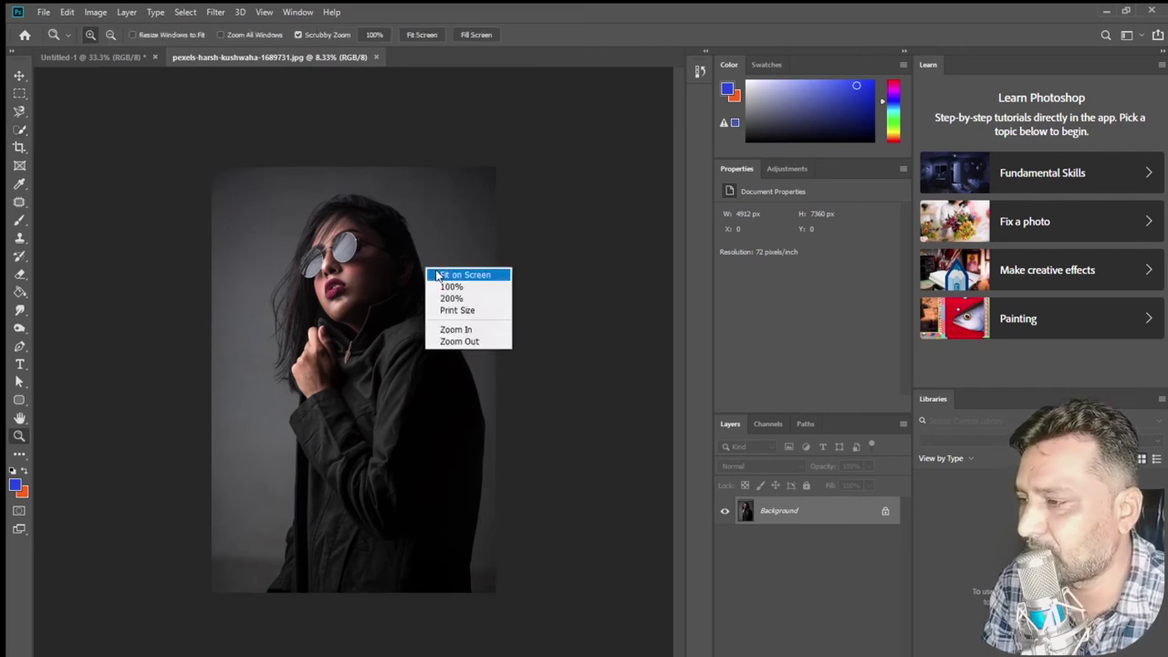
pyautogui.click(437, 275)
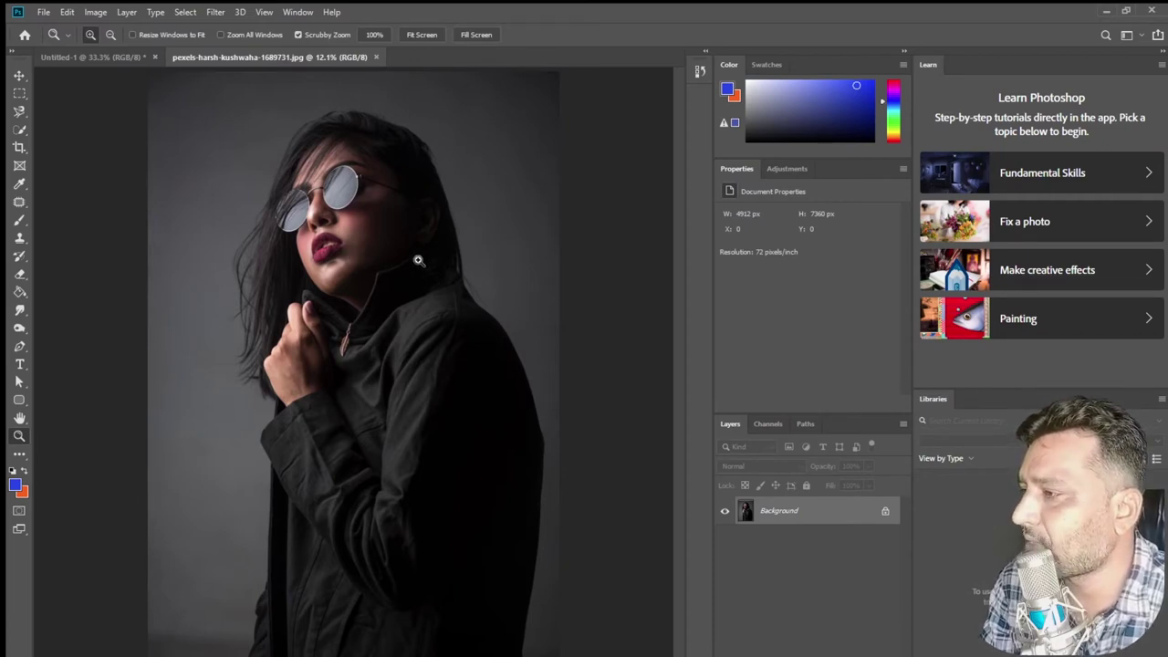
pyautogui.click(19, 110)
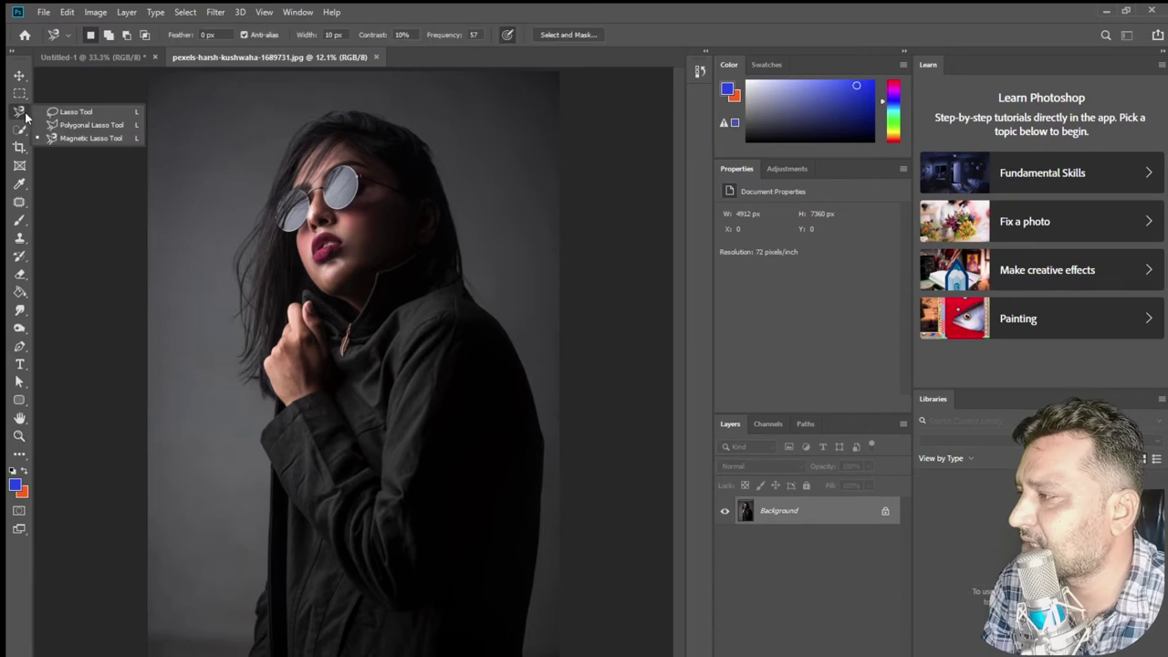
pyautogui.click(90, 140)
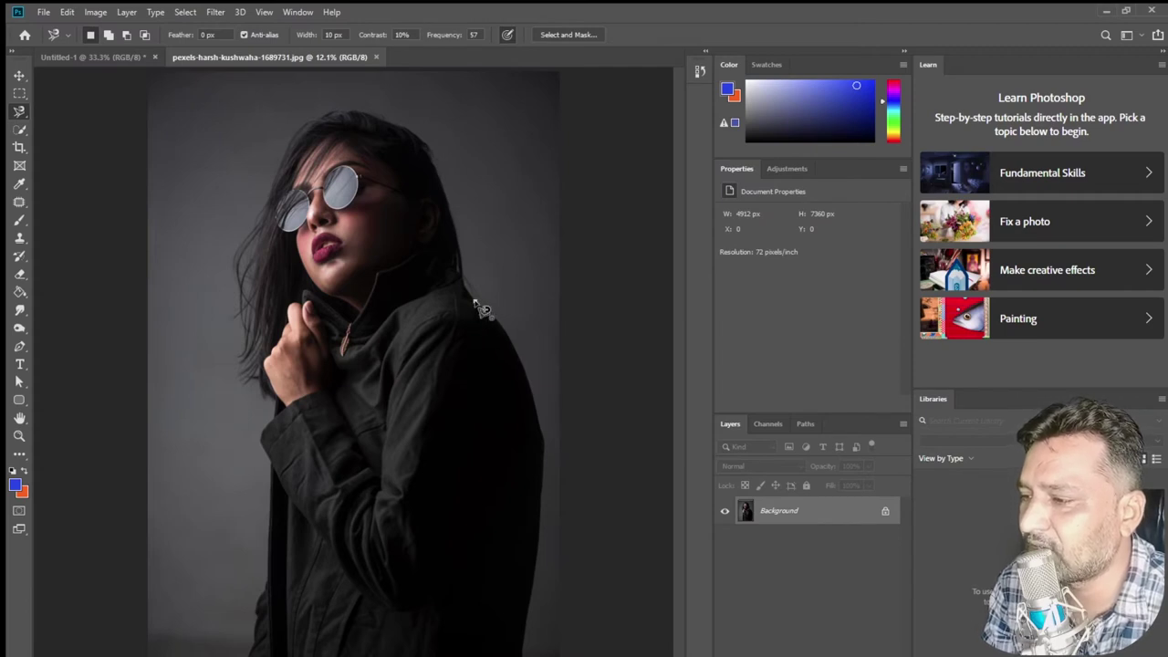
# - Trace a closed magnetic lasso outline around the woman's hair, face and jacket
pyautogui.click(475, 302)
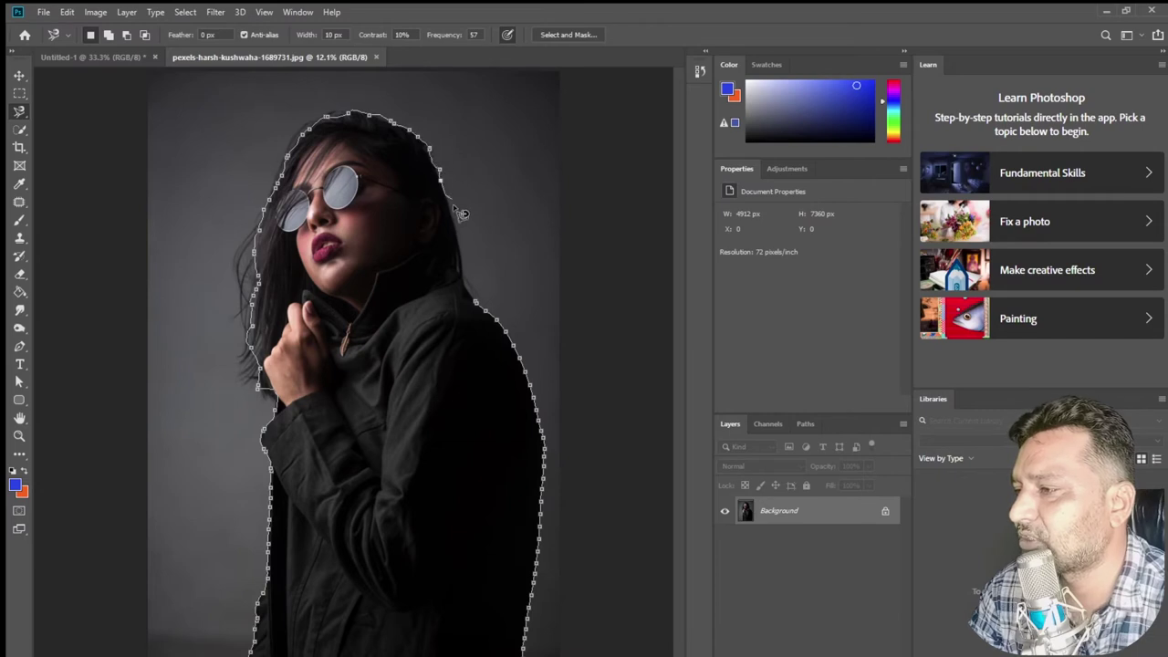
pyautogui.doubleClick(484, 310)
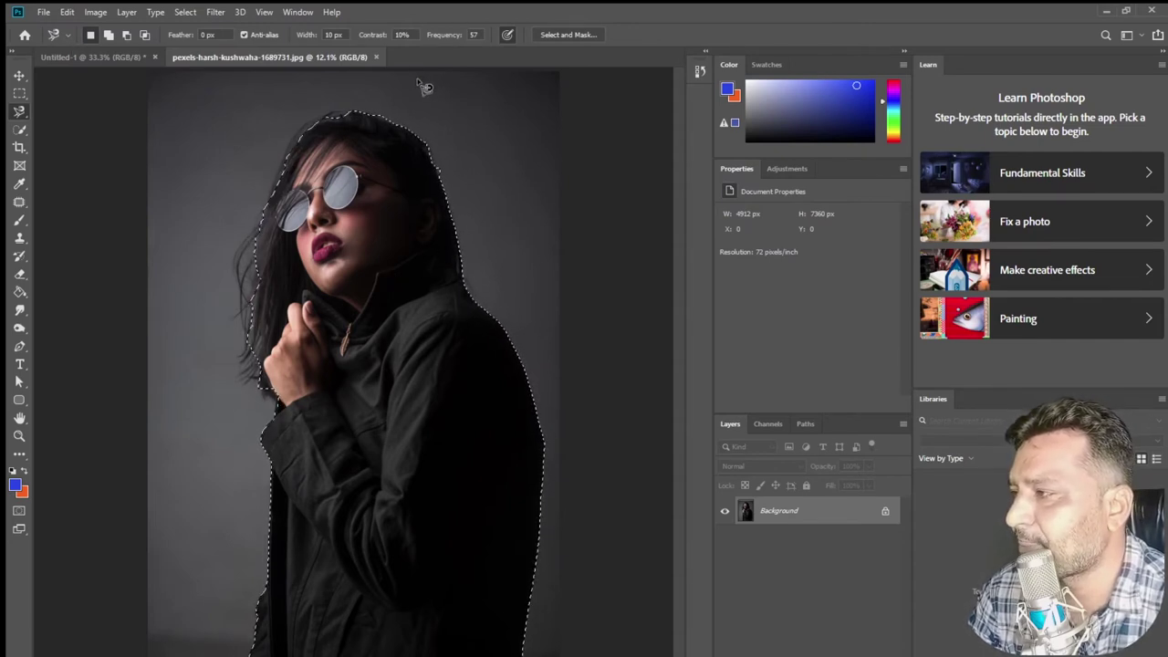
pyautogui.click(25, 93)
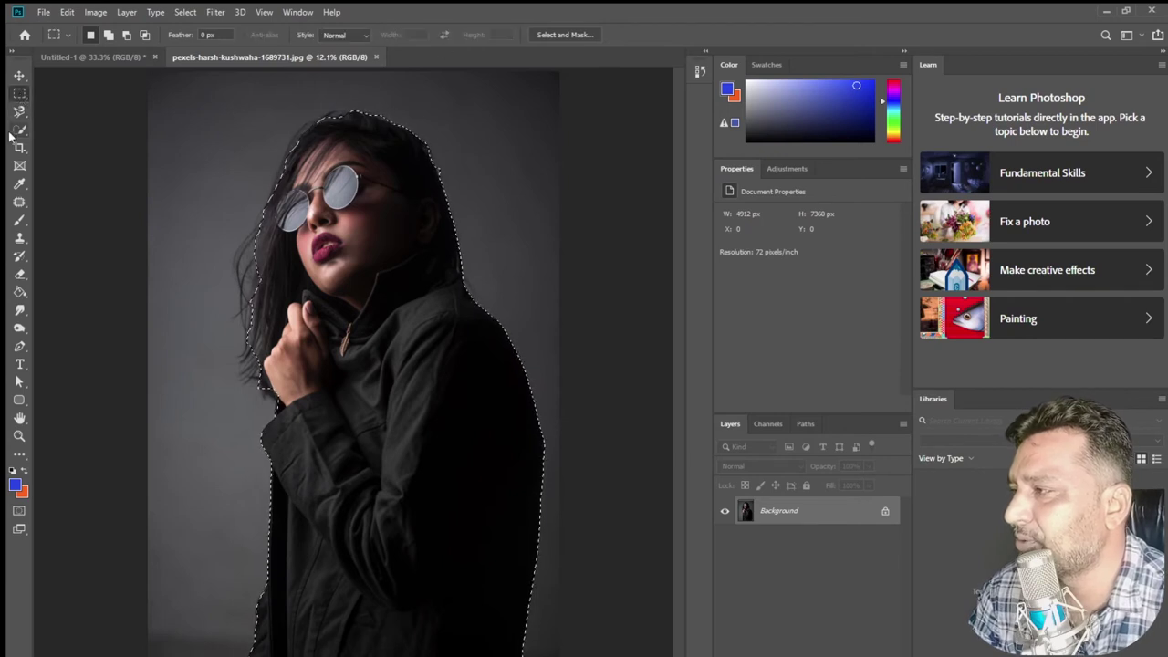
# - Return to the Magnetic Lasso, then choose the Polygonal Lasso tool, keeping the woman selected
pyautogui.click(20, 111)
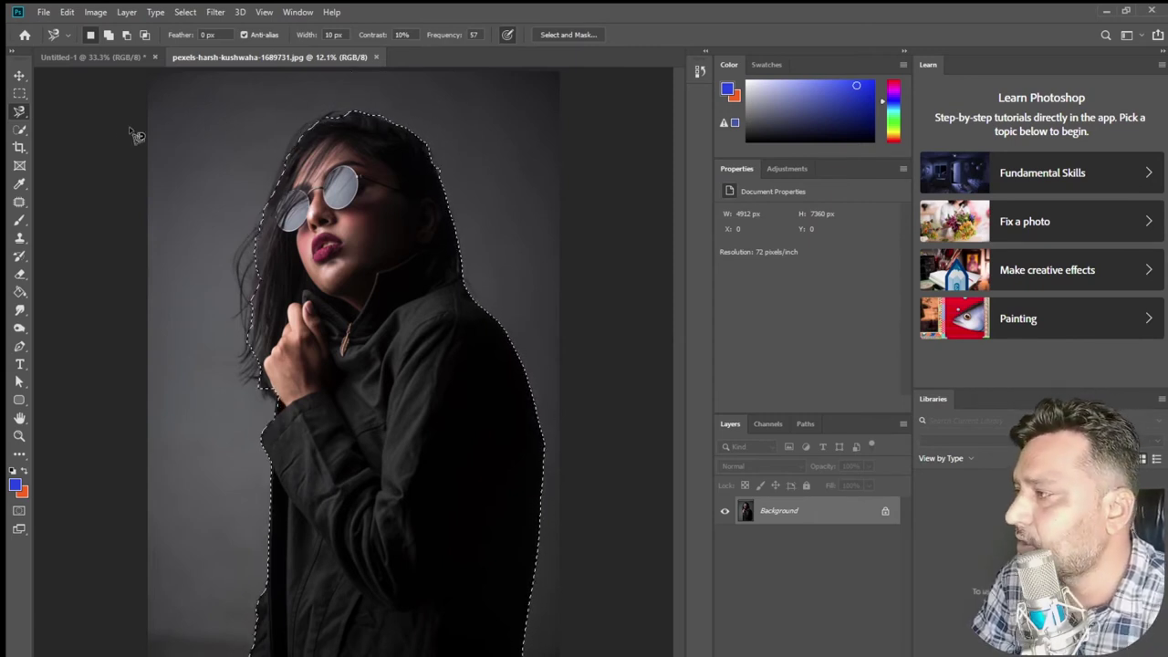
pyautogui.rightClick(19, 112)
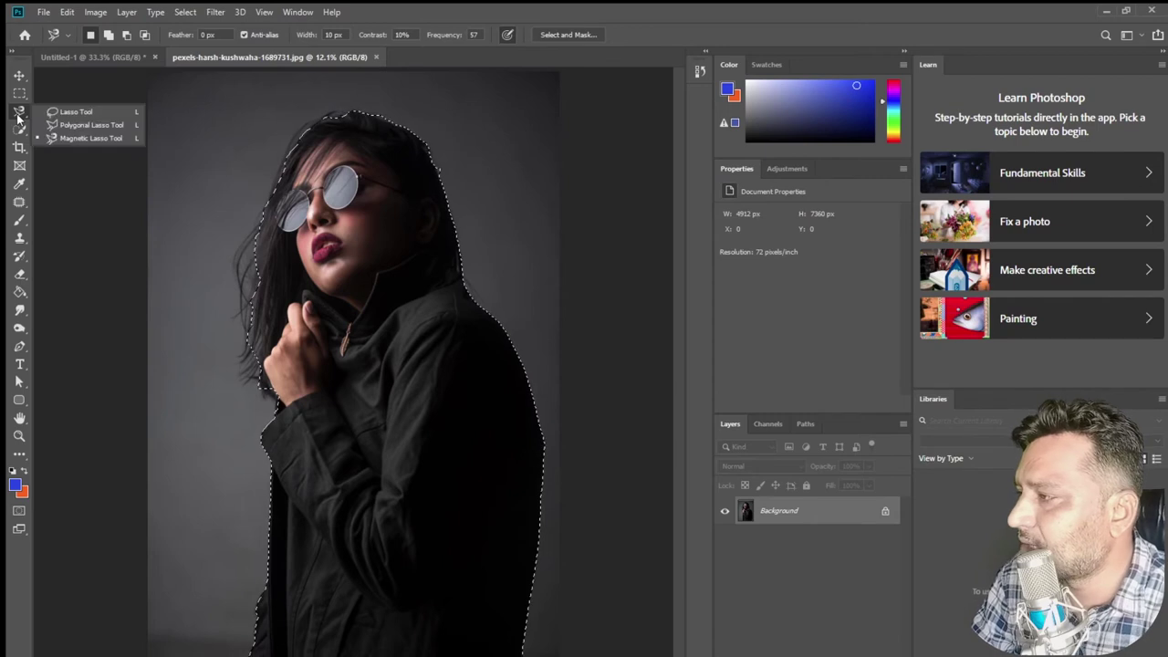
pyautogui.click(84, 125)
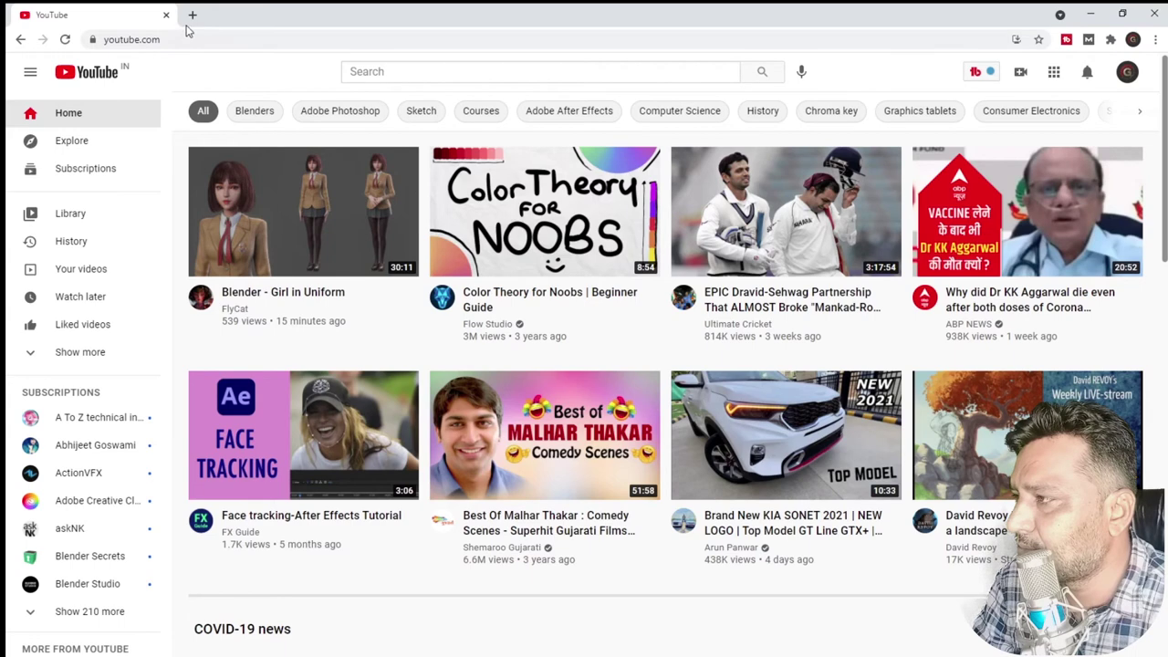
# - Search Pixabay for building photos and open the New York skyline image
pyautogui.click(192, 14)
pyautogui.write('p')
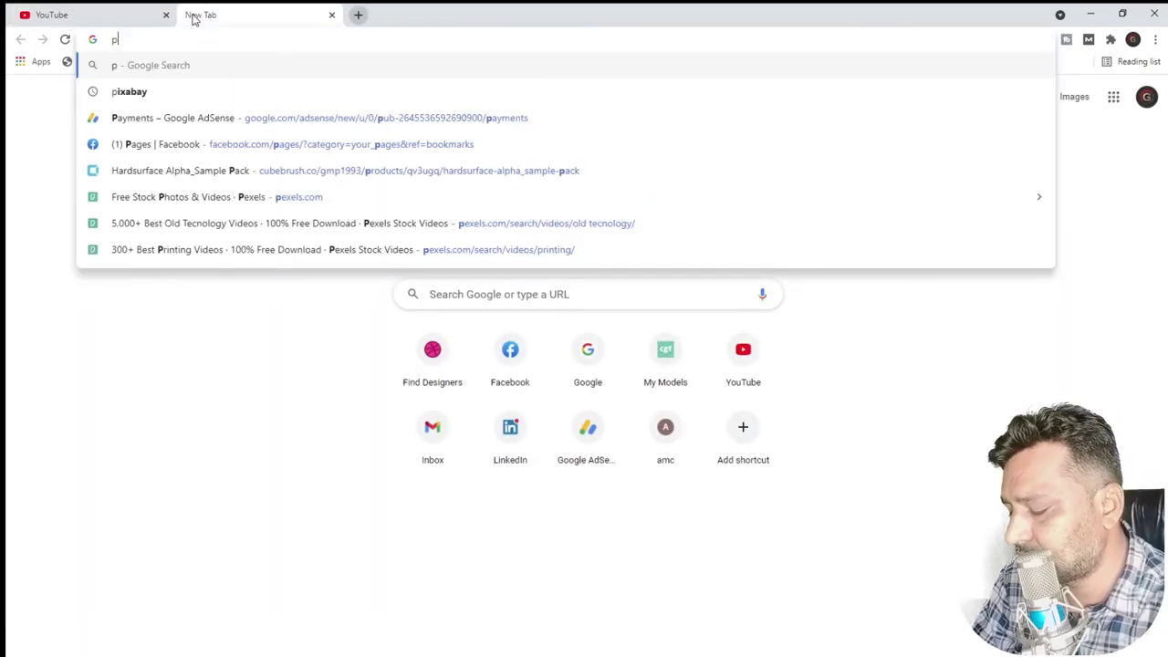
pyautogui.write('ix')
pyautogui.press('Return')
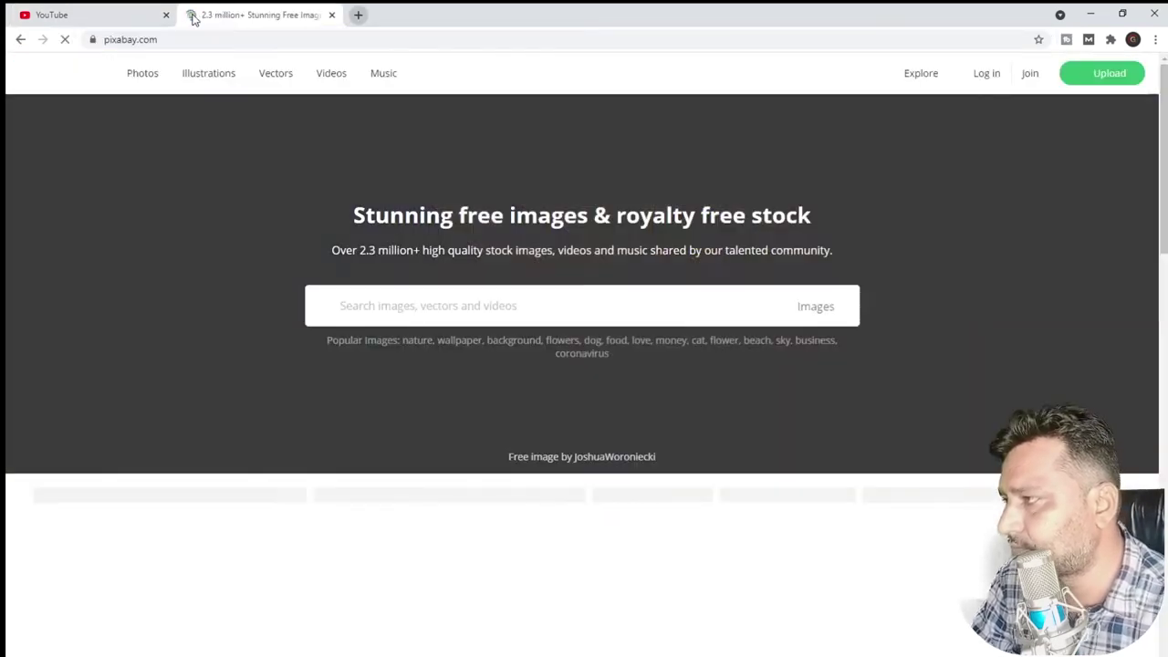
pyautogui.write('bulding')
pyautogui.press('Return')
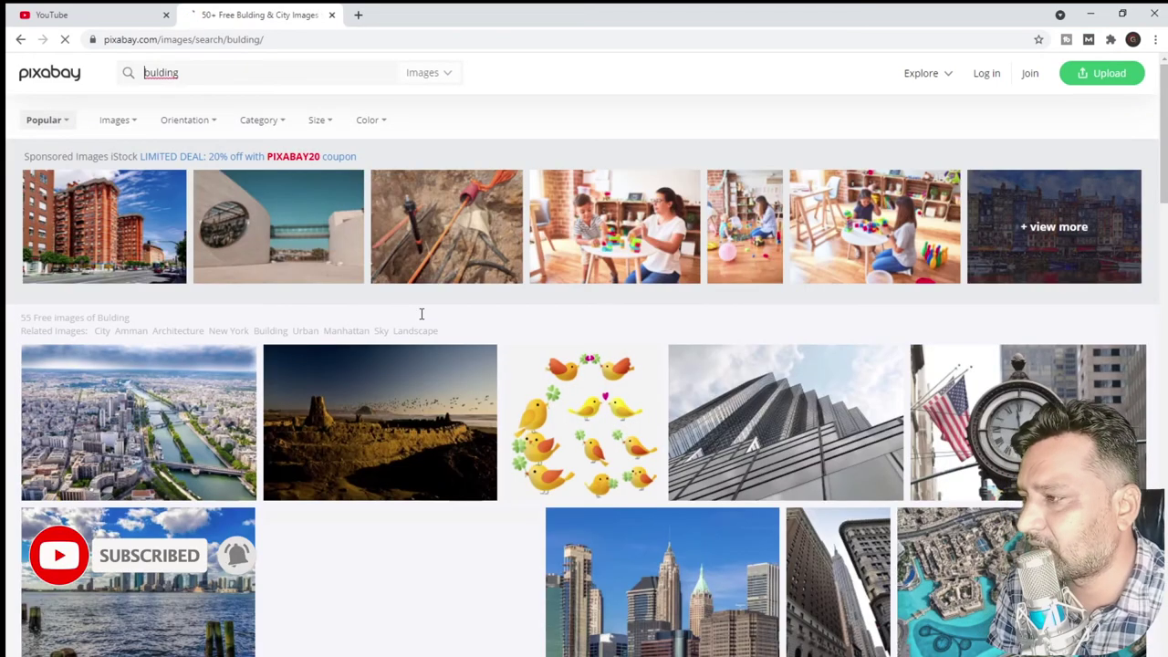
pyautogui.scroll(-3, 421, 314)
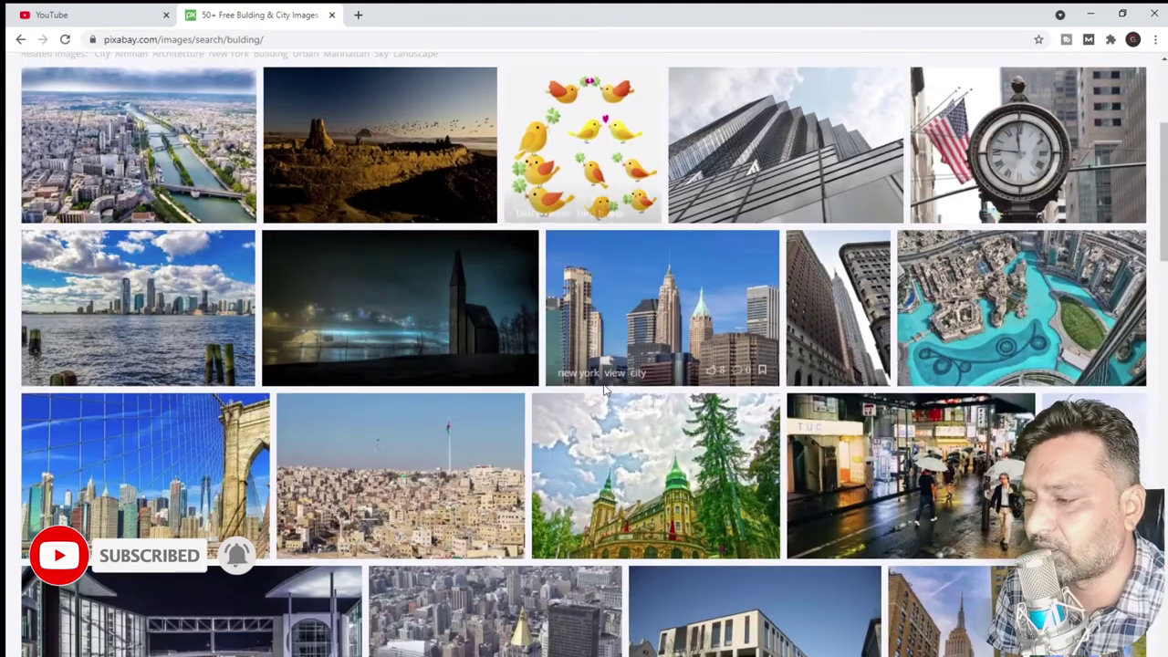
pyautogui.click(730, 304)
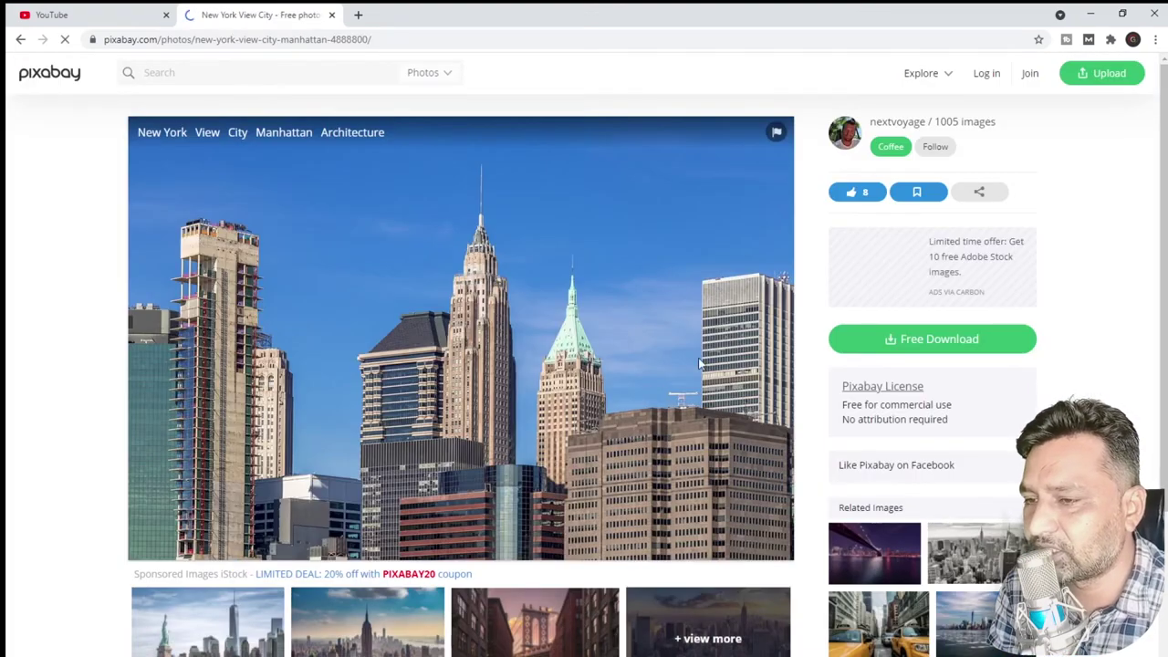
# - Download the New York photo as a 1920×1280 JPG, passing the robot check
pyautogui.click(916, 340)
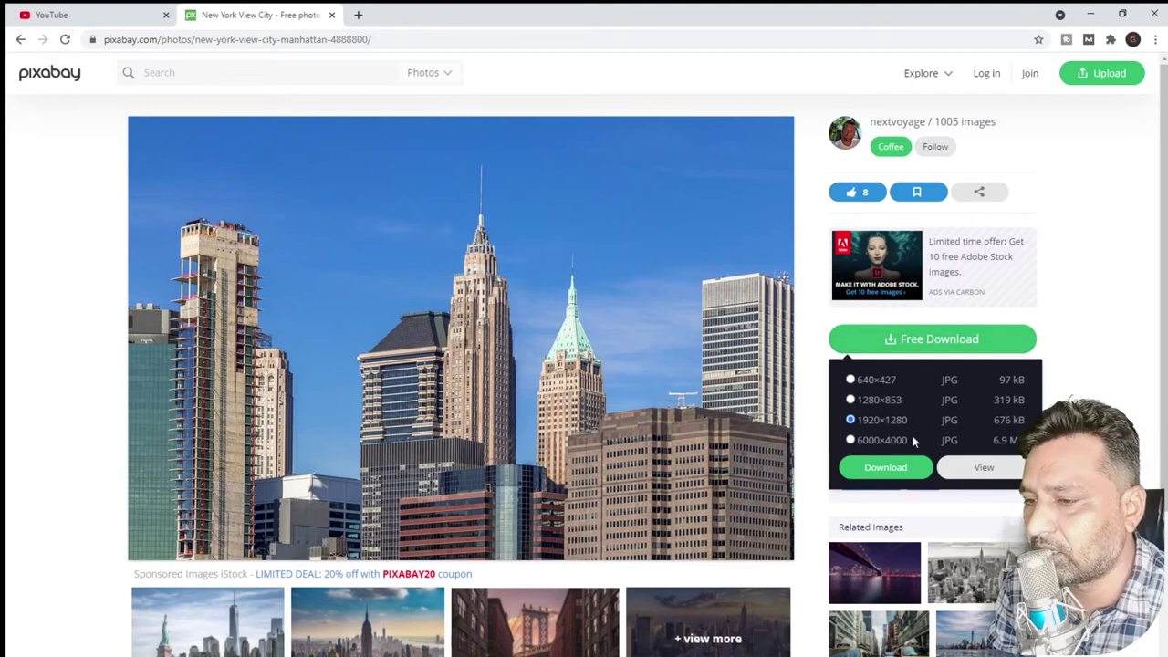
pyautogui.click(899, 469)
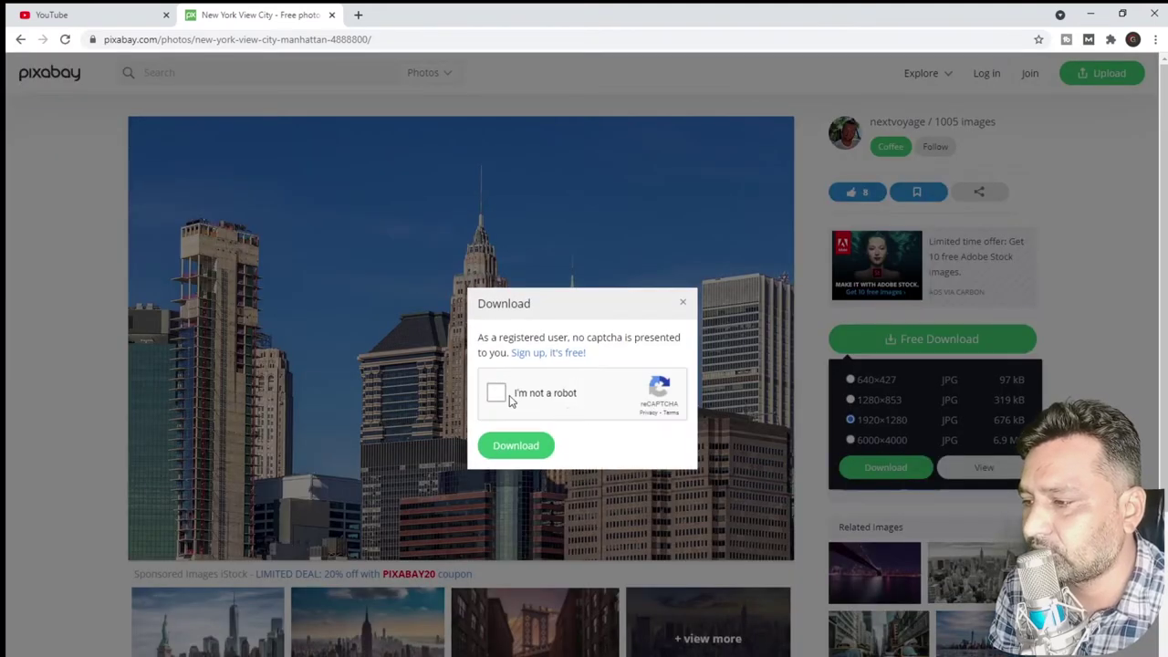
pyautogui.click(516, 445)
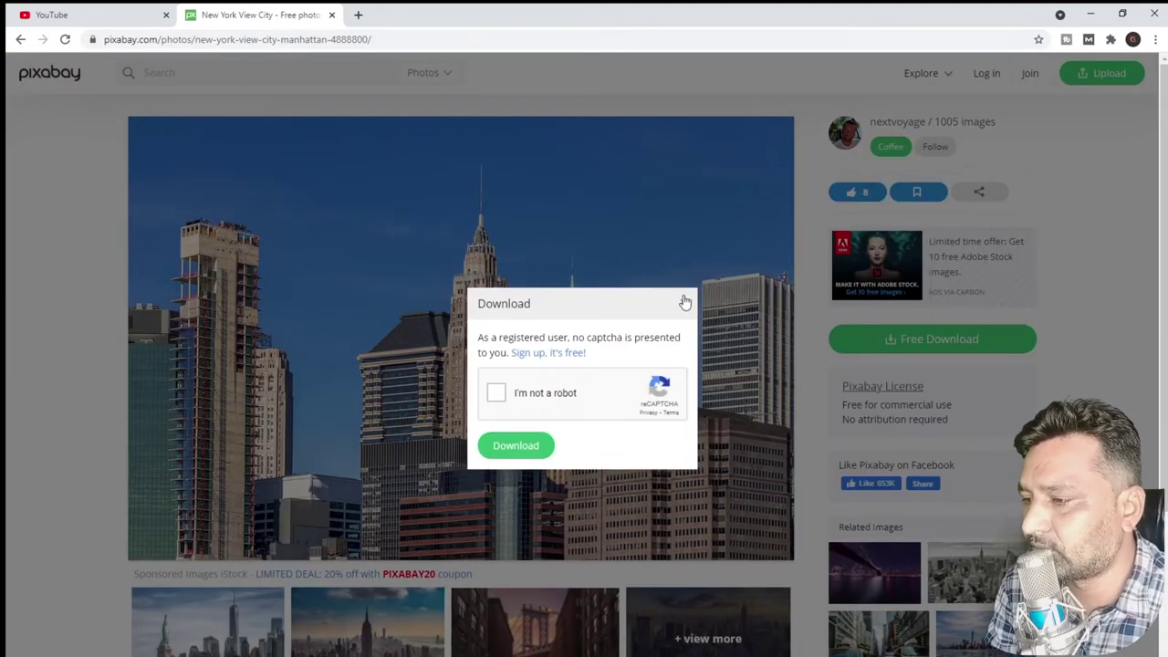
pyautogui.click(499, 394)
pyautogui.click(543, 458)
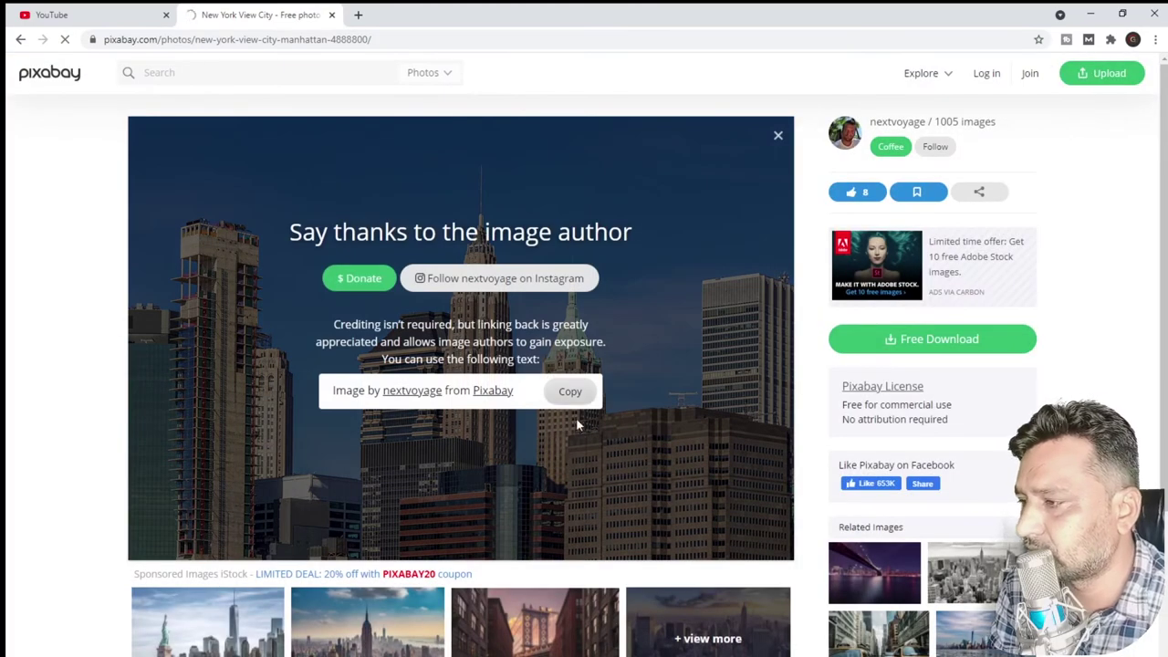
# - Drag new-york-4888800_1920.jpg from Downloads into Photoshop as a new document
pyautogui.click(183, 652)
pyautogui.click(146, 642)
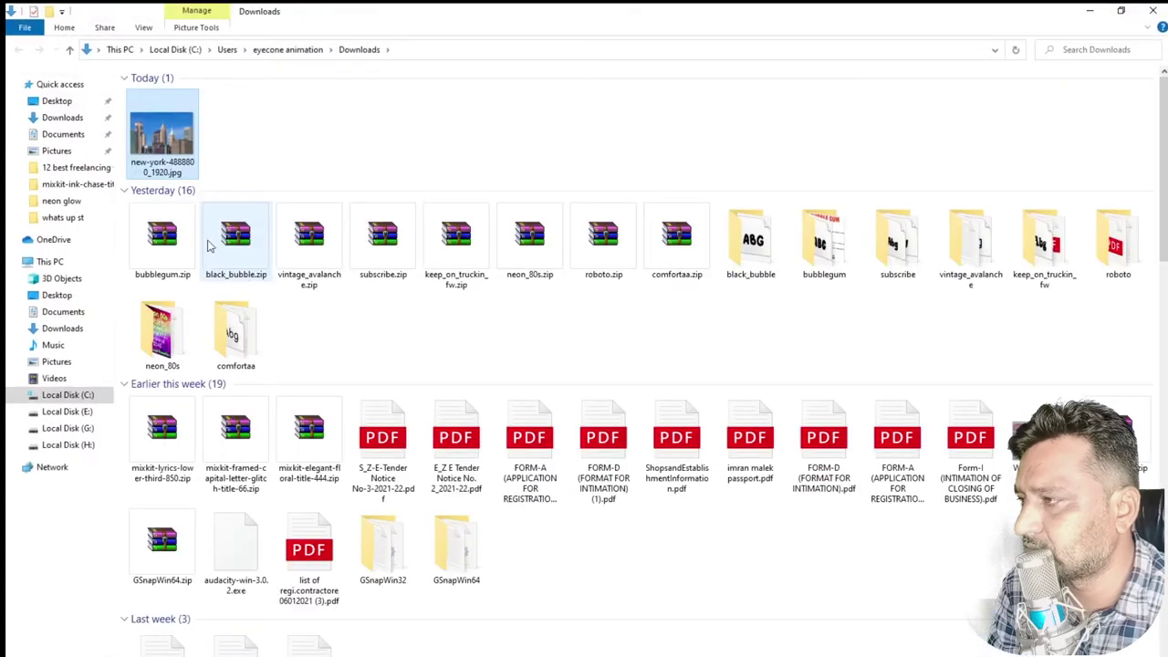
pyautogui.moveTo(161, 137); pyautogui.dragTo(400, 365)
pyautogui.hotkey('alt', 'Tab')
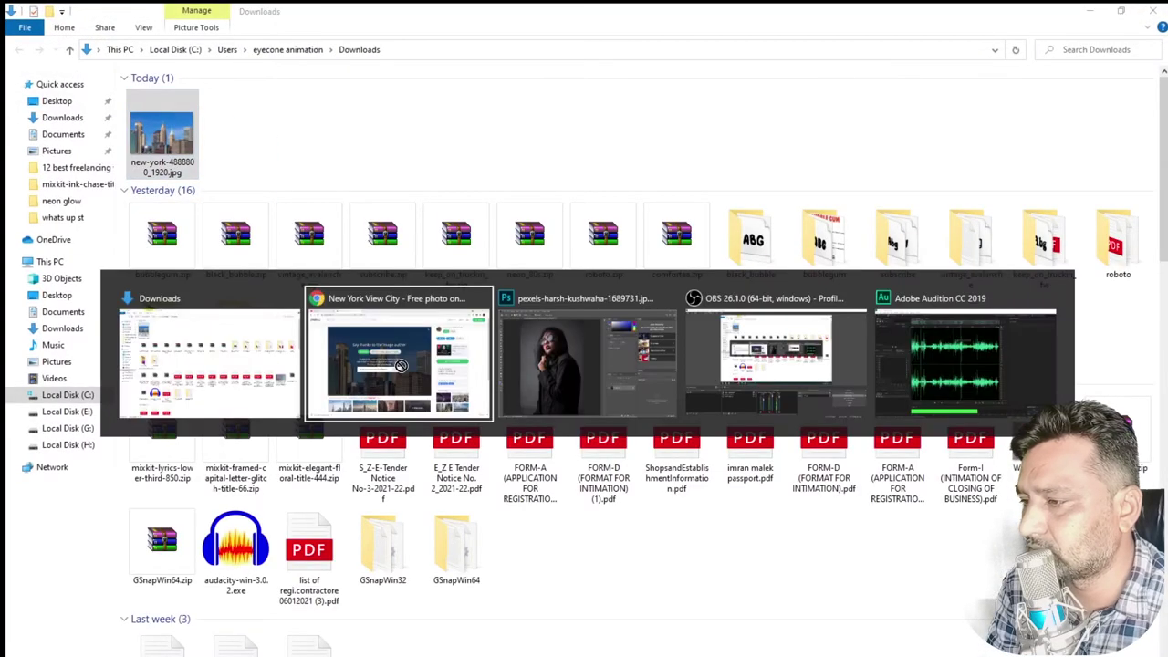
pyautogui.hotkey('alt', 'Tab')
pyautogui.moveTo(400, 366); pyautogui.dragTo(456, 62)
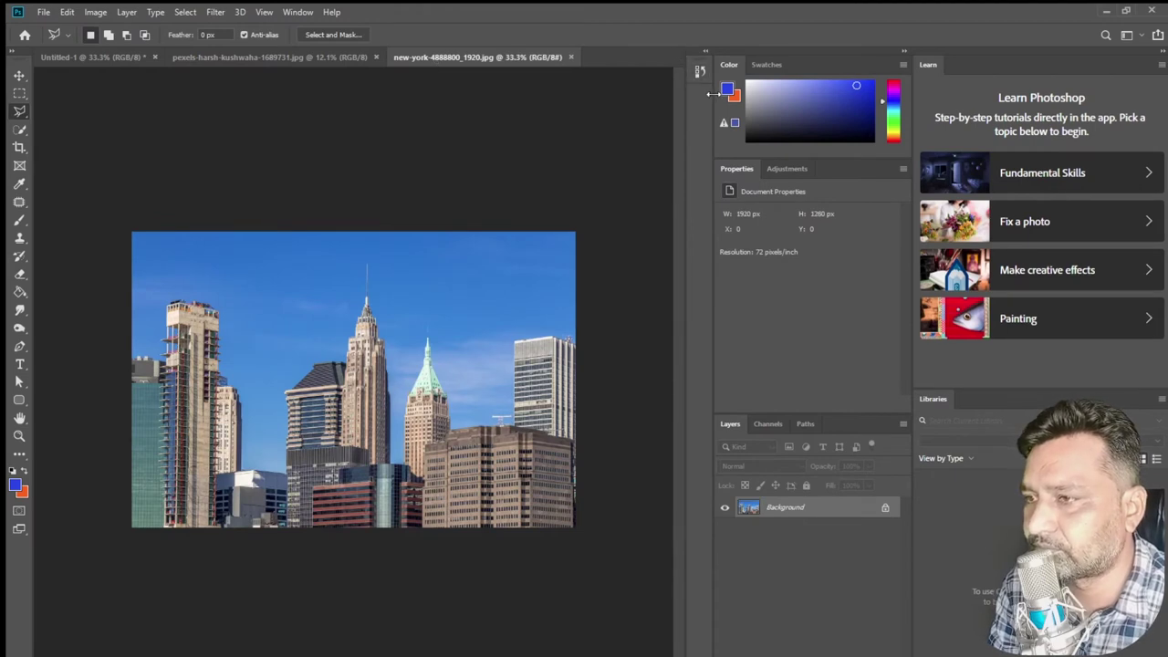
# - Narrow the panel dock, collapse the Learn panel and zoom the skyline photo to Fill Screen
pyautogui.moveTo(710, 94); pyautogui.dragTo(745, 95)
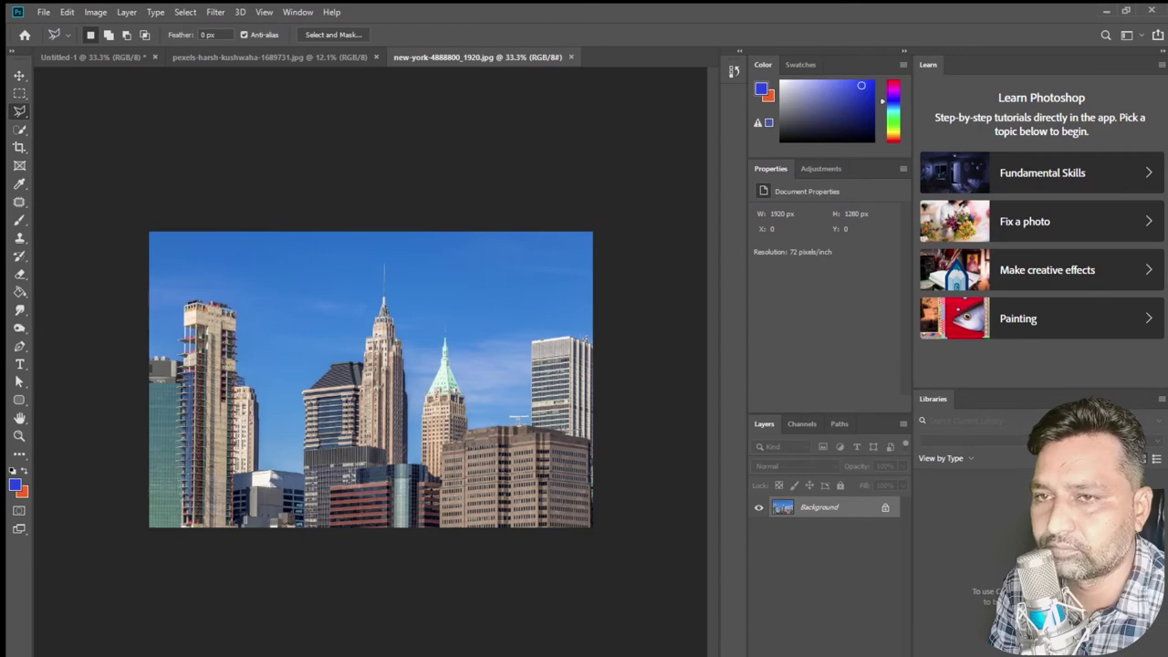
pyautogui.click(1161, 57)
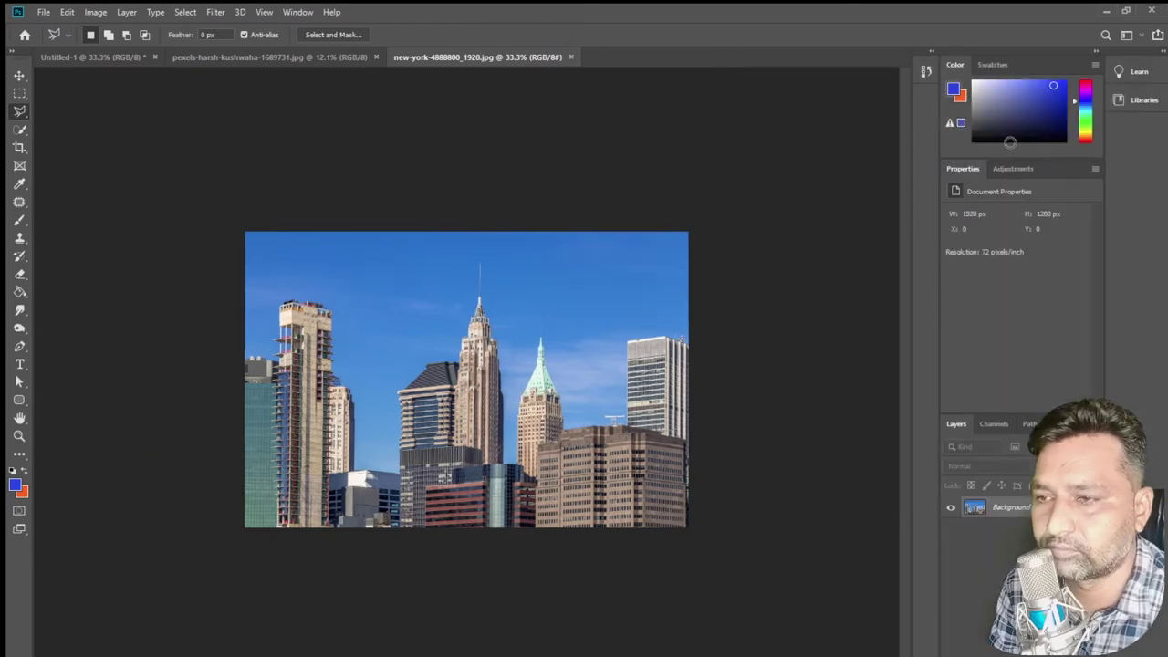
pyautogui.press('z')
pyautogui.rightClick(428, 345)
pyautogui.click(447, 361)
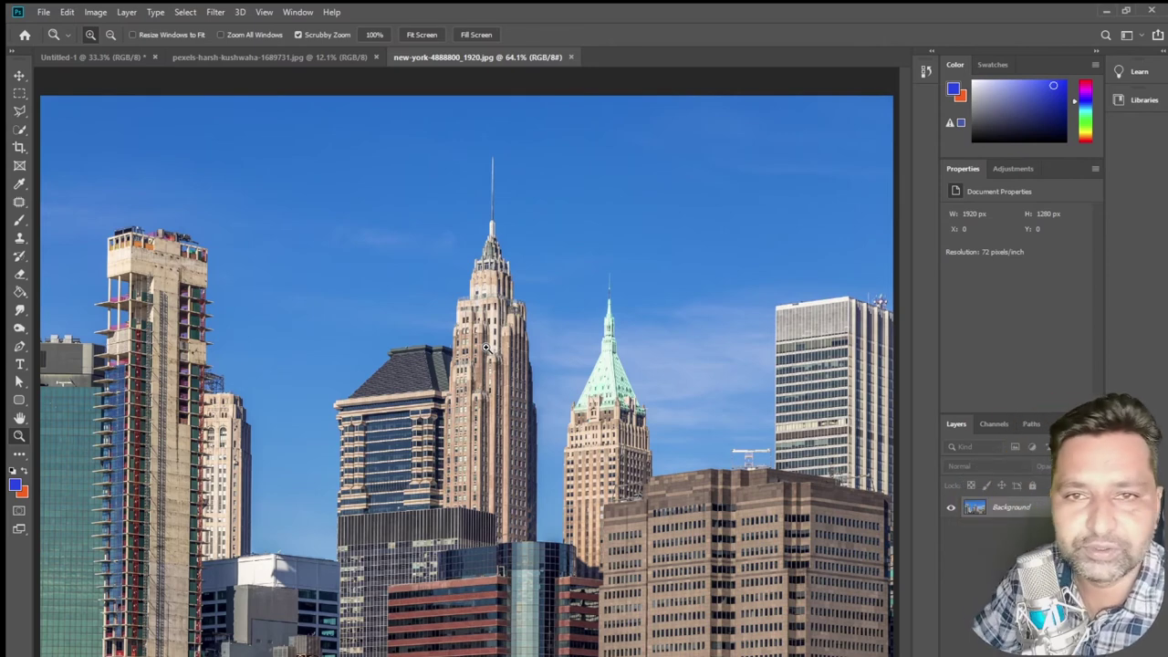
pyautogui.click(21, 111)
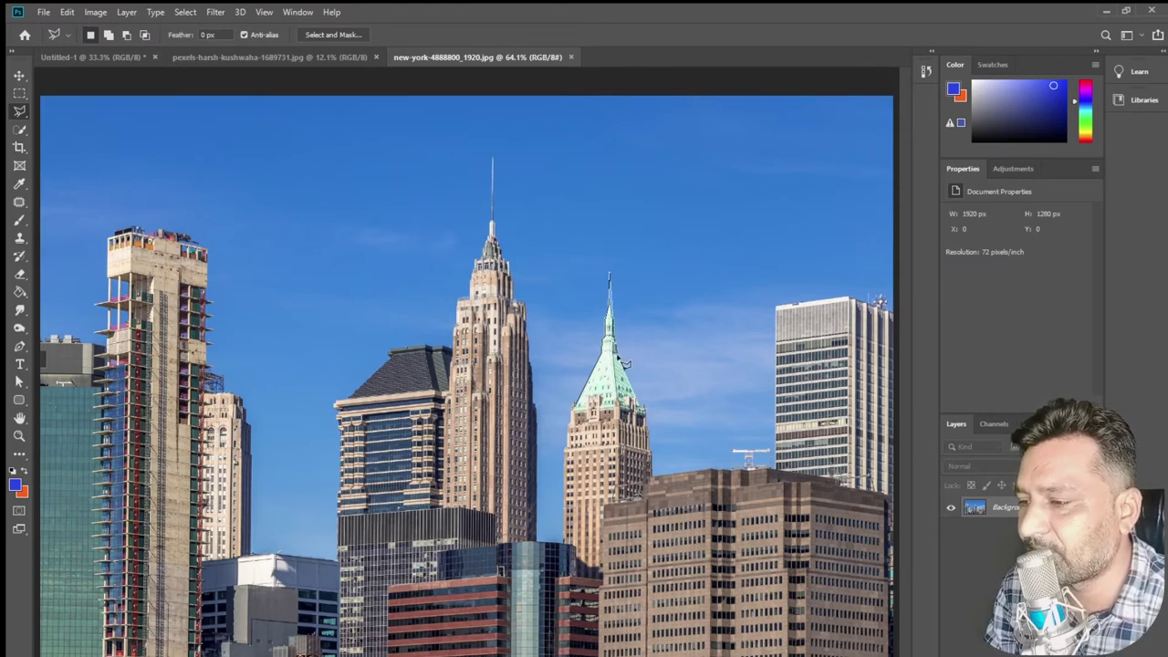
pyautogui.click(649, 434)
pyautogui.click(673, 434)
pyautogui.doubleClick(741, 330)
pyautogui.hotkey('ctrl', 'd')
pyautogui.click(563, 224)
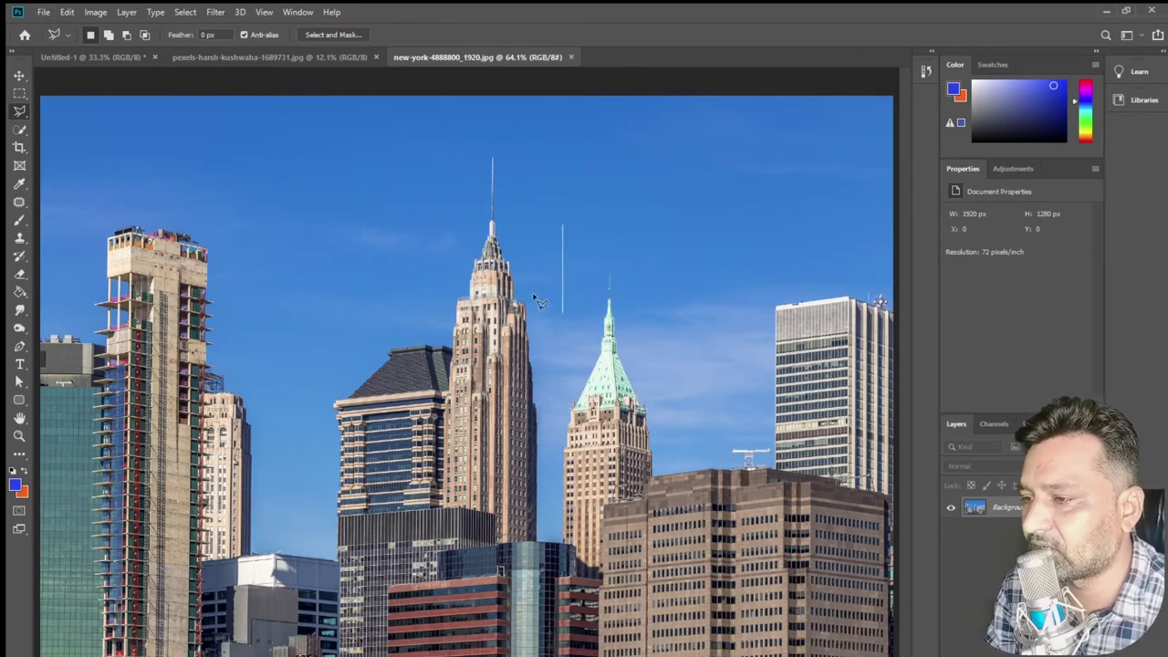
pyautogui.click(574, 272)
pyautogui.doubleClick(614, 313)
pyautogui.click(659, 290)
pyautogui.click(712, 324)
pyautogui.moveTo(685, 377)
pyautogui.mouseDown()
pyautogui.moveTo(565, 321)
pyautogui.moveTo(529, 228)
pyautogui.moveTo(646, 264)
pyautogui.moveTo(654, 289)
pyautogui.moveTo(670, 285)
pyautogui.moveTo(691, 201)
pyautogui.moveTo(743, 272)
pyautogui.mouseUp()
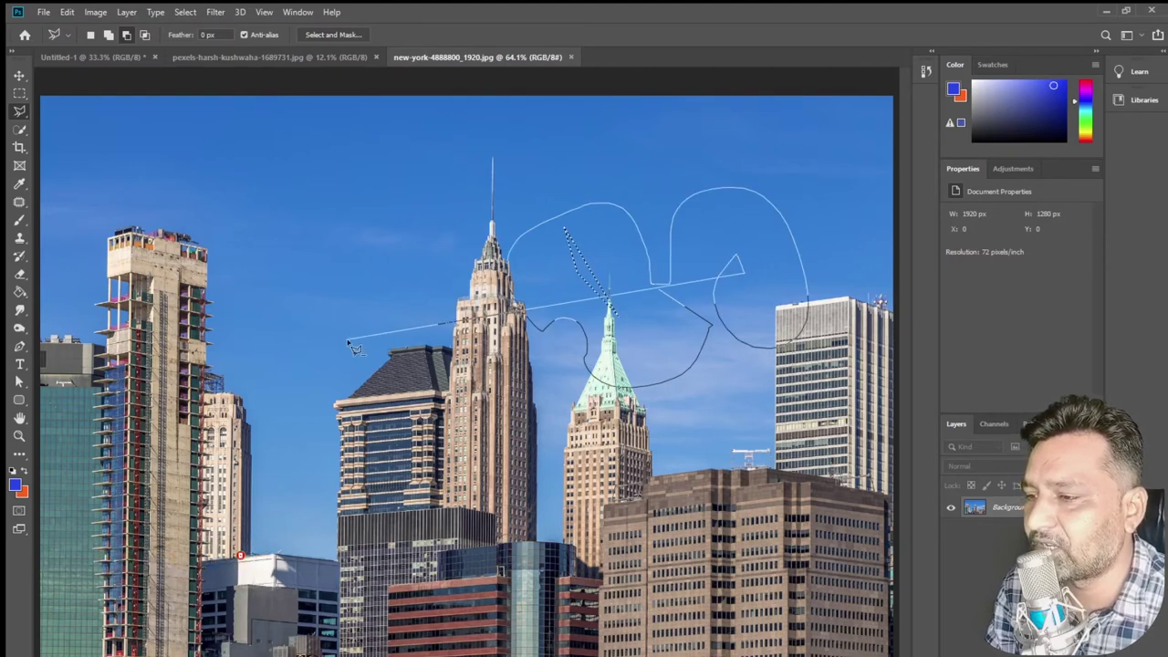
pyautogui.press('Escape')
pyautogui.hotkey('ctrl', 'd')
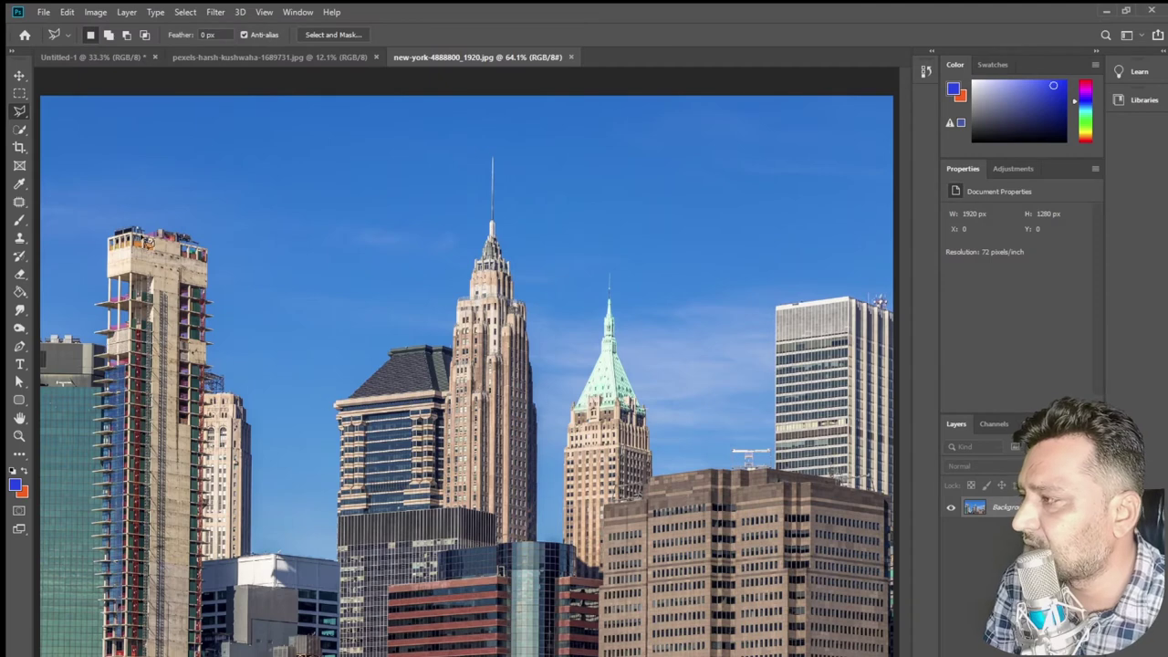
pyautogui.click(25, 130)
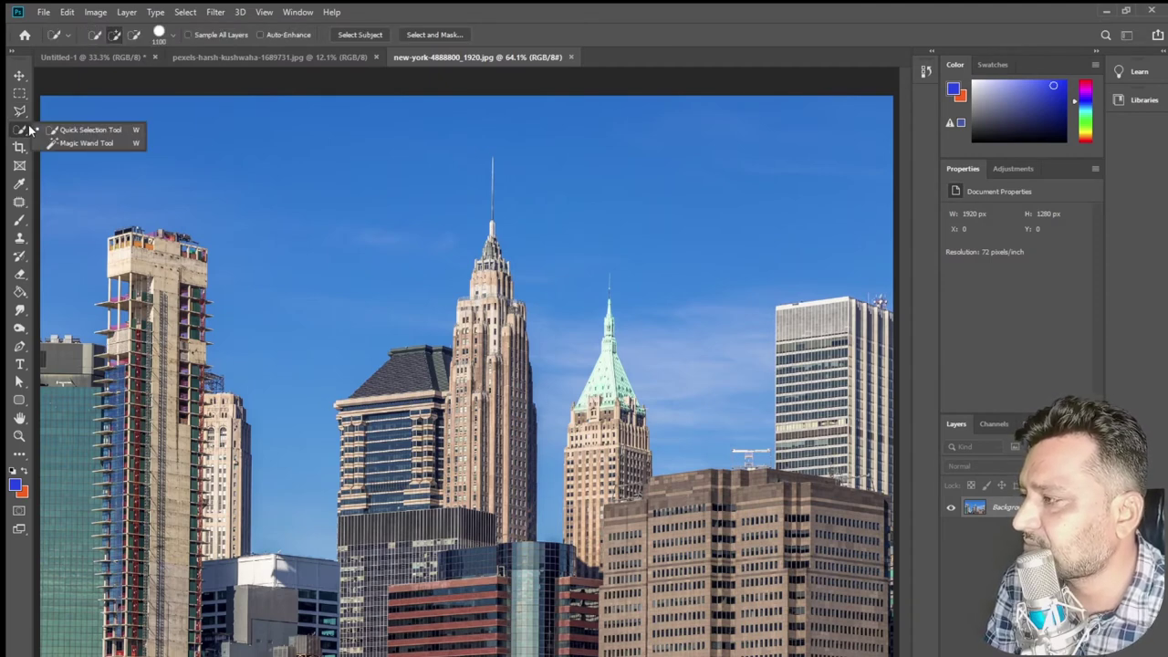
# - Pick the Quick Selection tool with a 37 px brush size
pyautogui.click(115, 133)
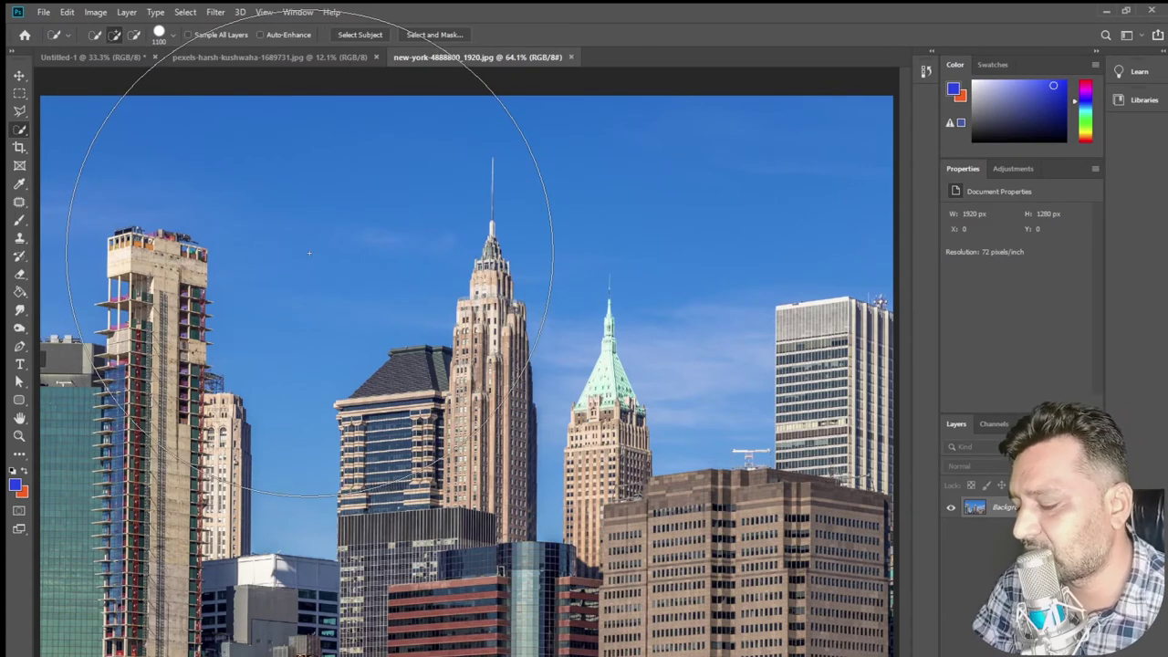
pyautogui.click(67, 37)
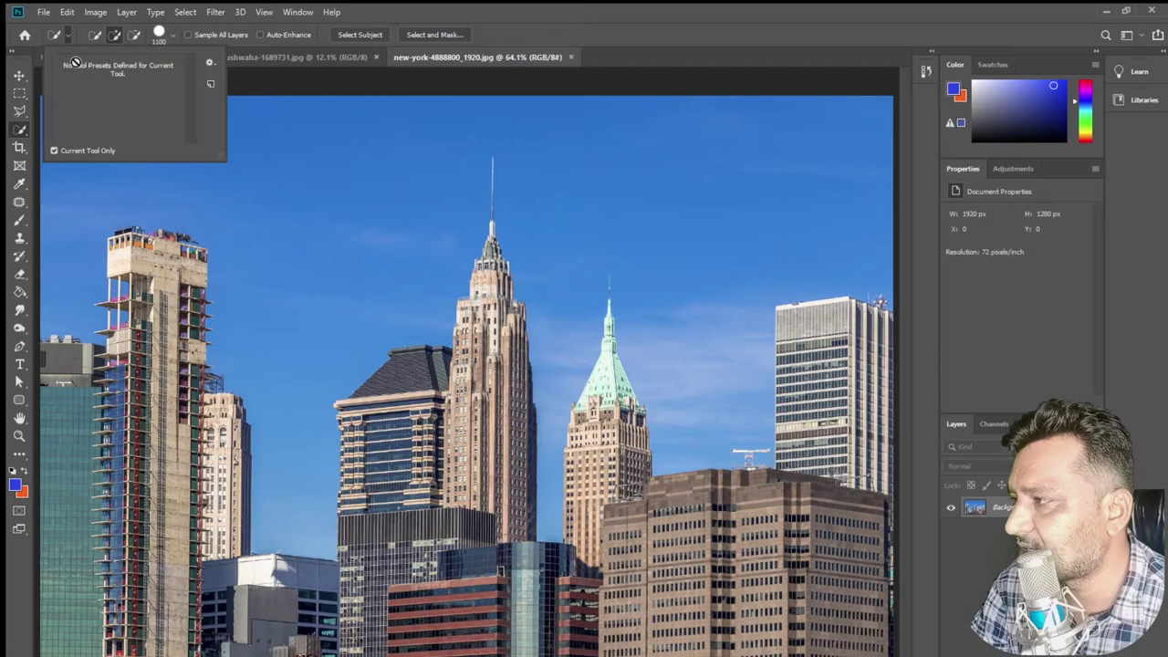
pyautogui.click(173, 35)
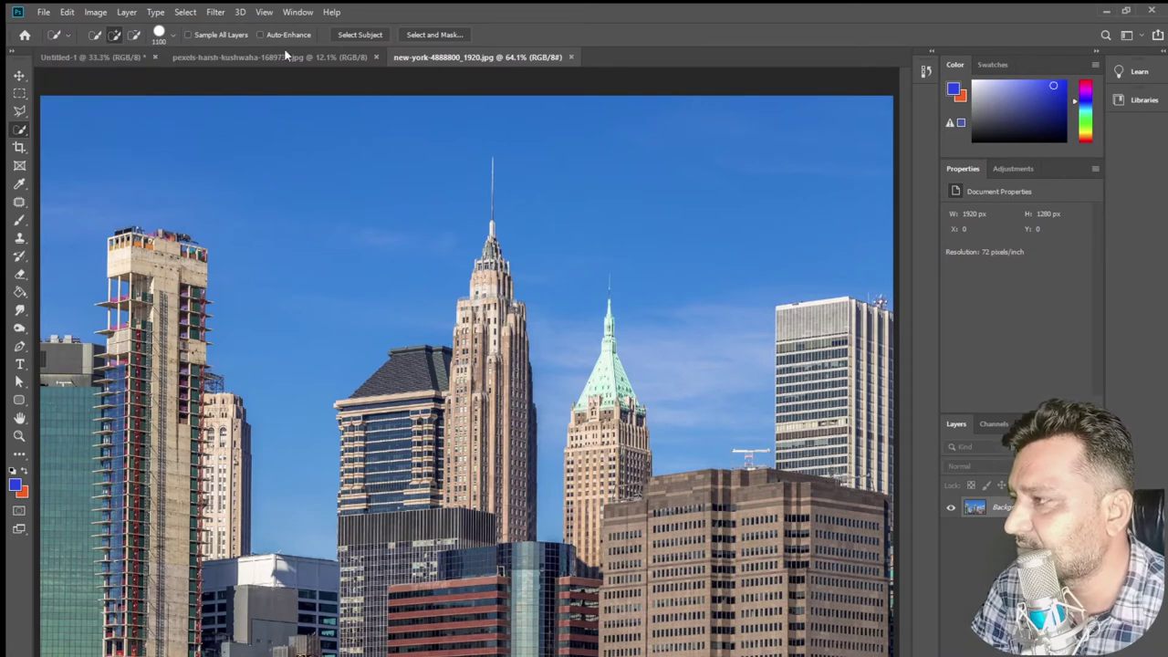
pyautogui.click(173, 34)
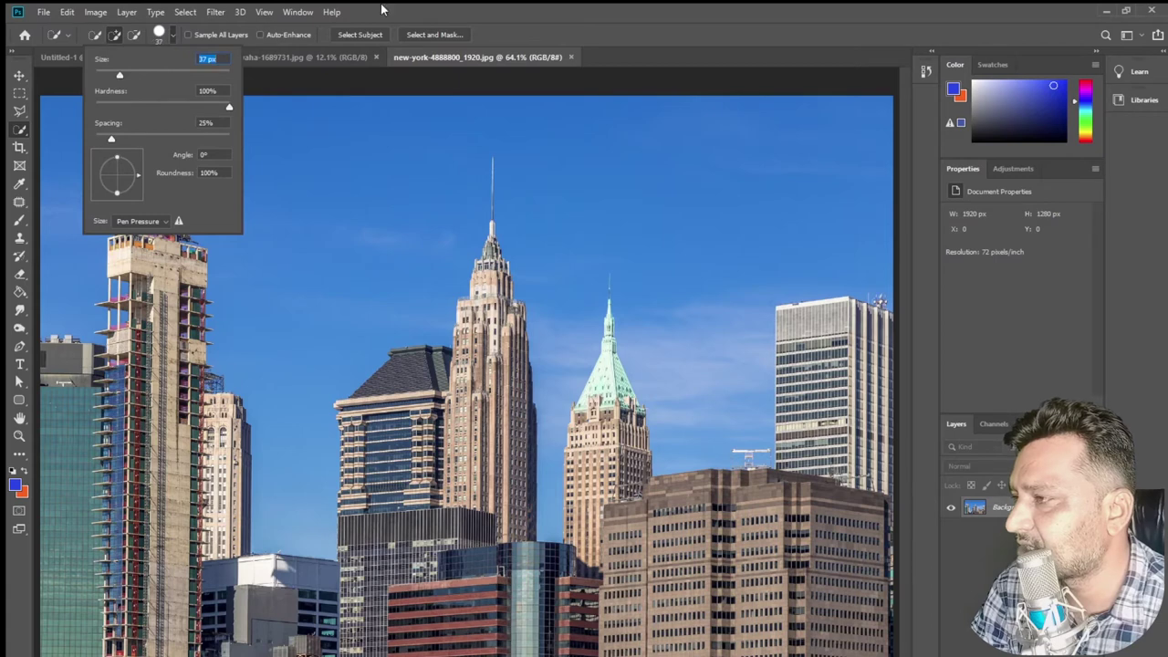
pyautogui.press('Return')
# - Select the blue sky around the buildings and right of the spire
pyautogui.moveTo(330, 184); pyautogui.dragTo(395, 156)
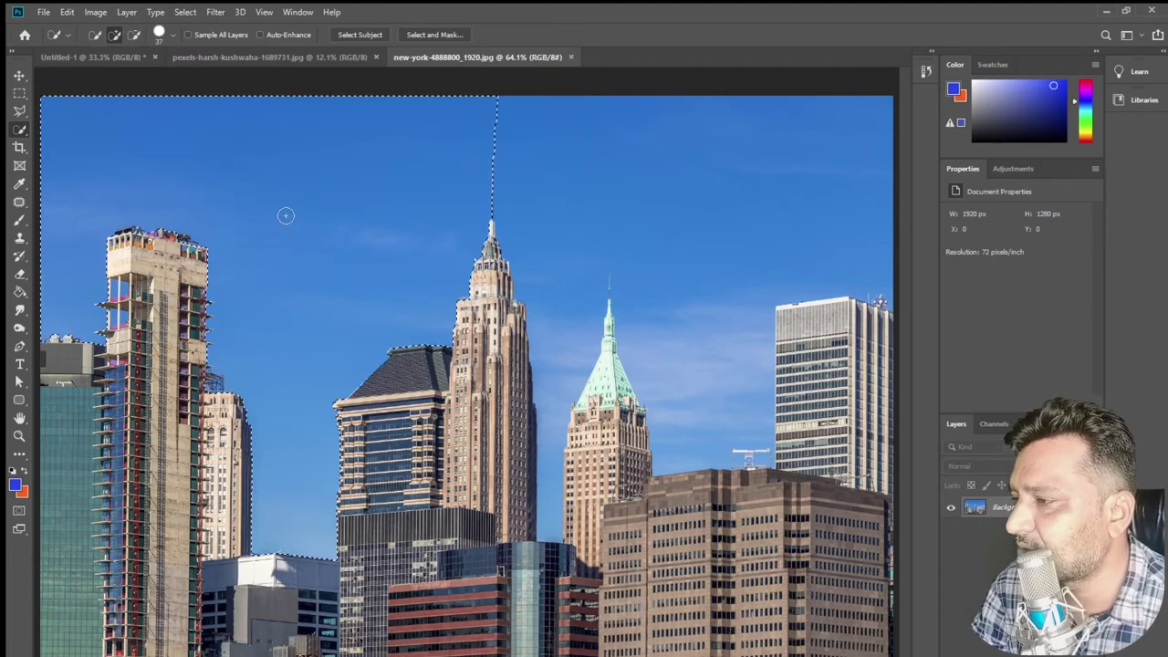
pyautogui.moveTo(543, 163)
pyautogui.mouseDown()
pyautogui.moveTo(561, 143)
pyautogui.moveTo(739, 131)
pyautogui.mouseUp()
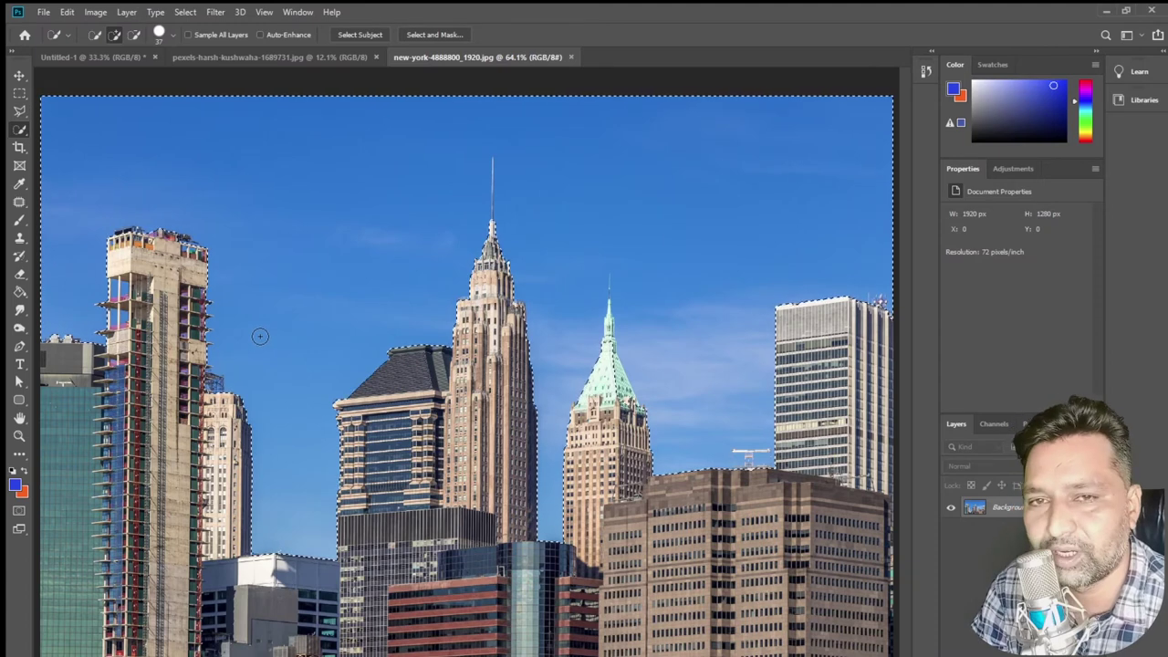
pyautogui.click(21, 110)
pyautogui.click(89, 125)
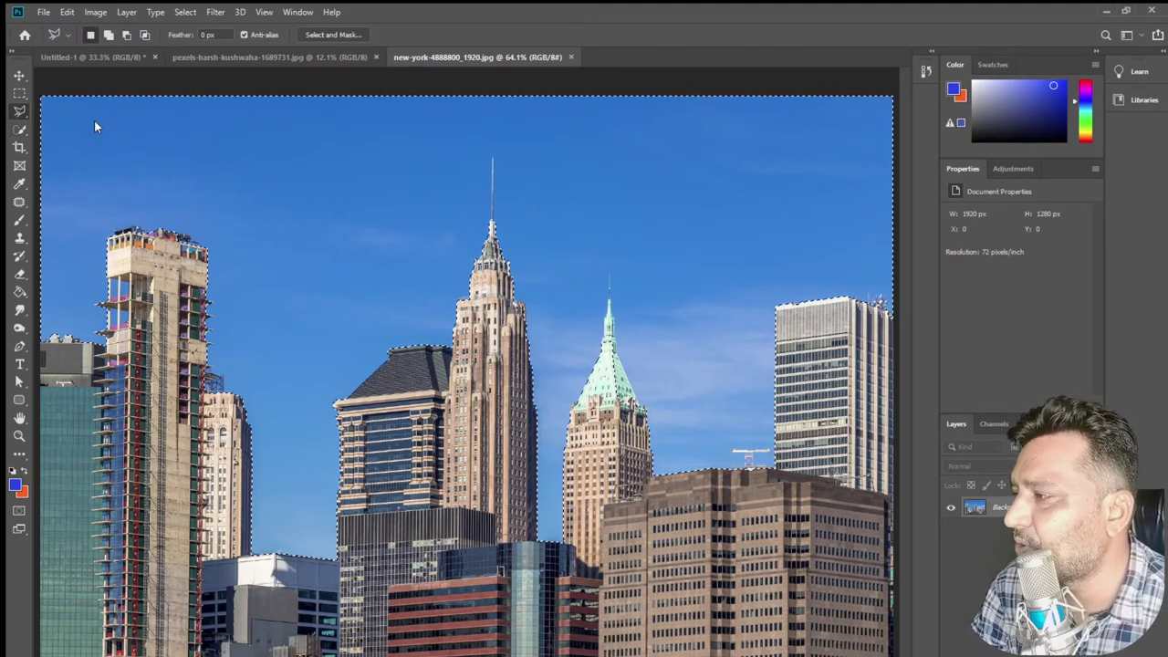
# - Deselect the sky with Ctrl+D and cancel a trial magnetic lasso trace
pyautogui.rightClick(20, 111)
pyautogui.click(78, 136)
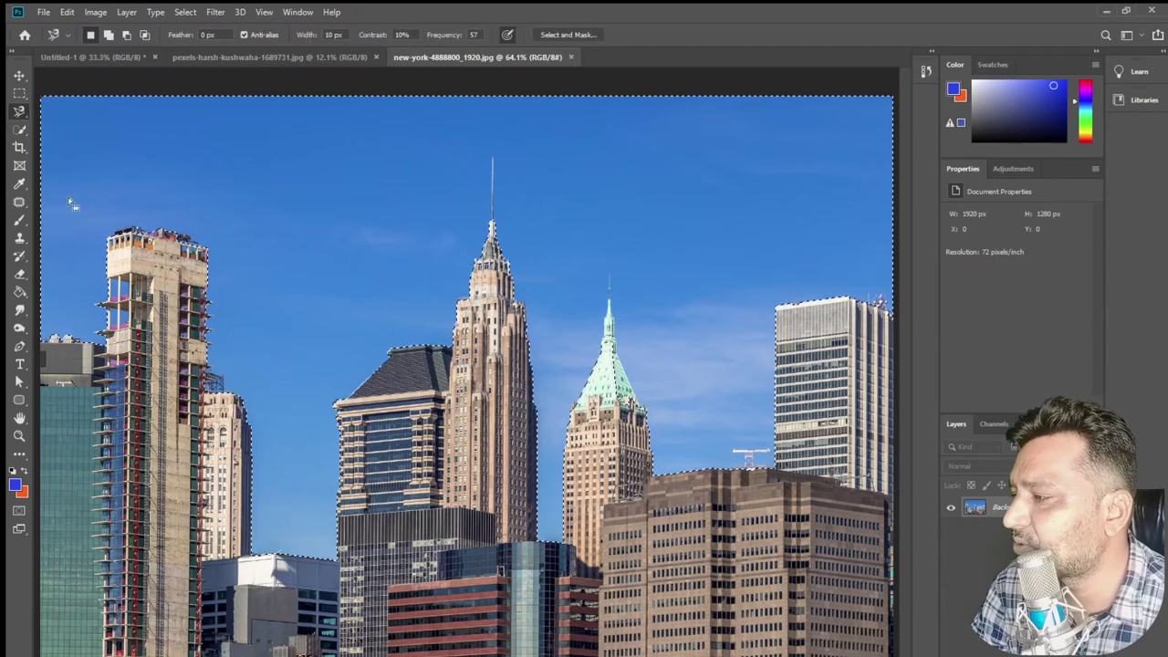
pyautogui.moveTo(137, 310); pyautogui.dragTo(170, 333)
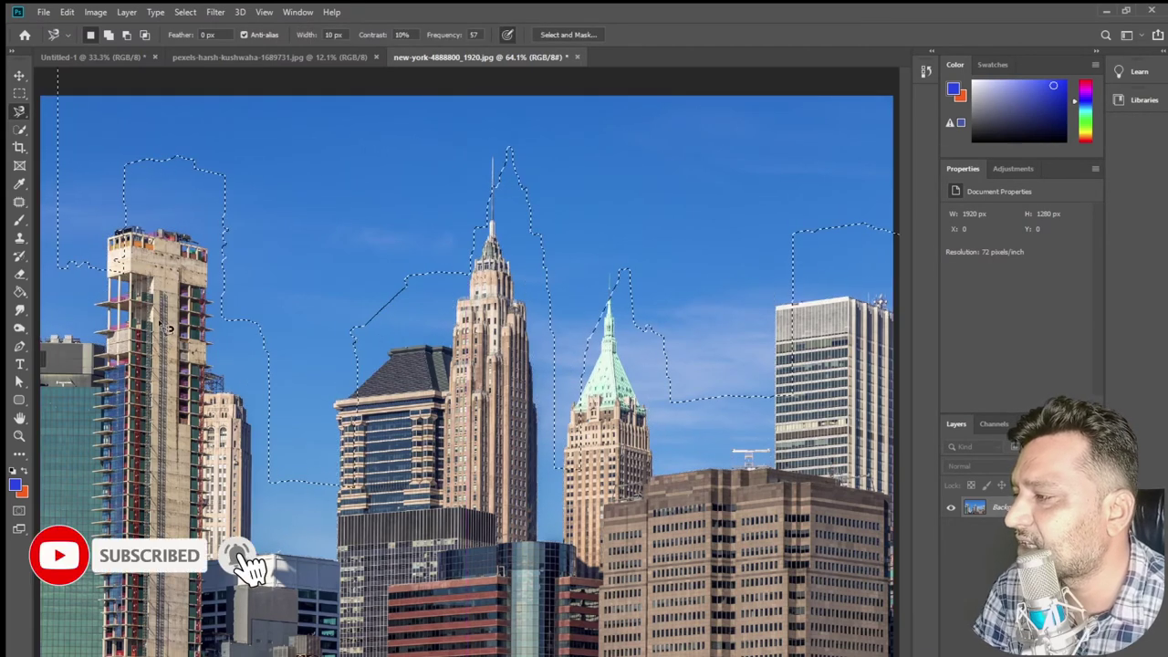
pyautogui.hotkey('ctrl', 'd')
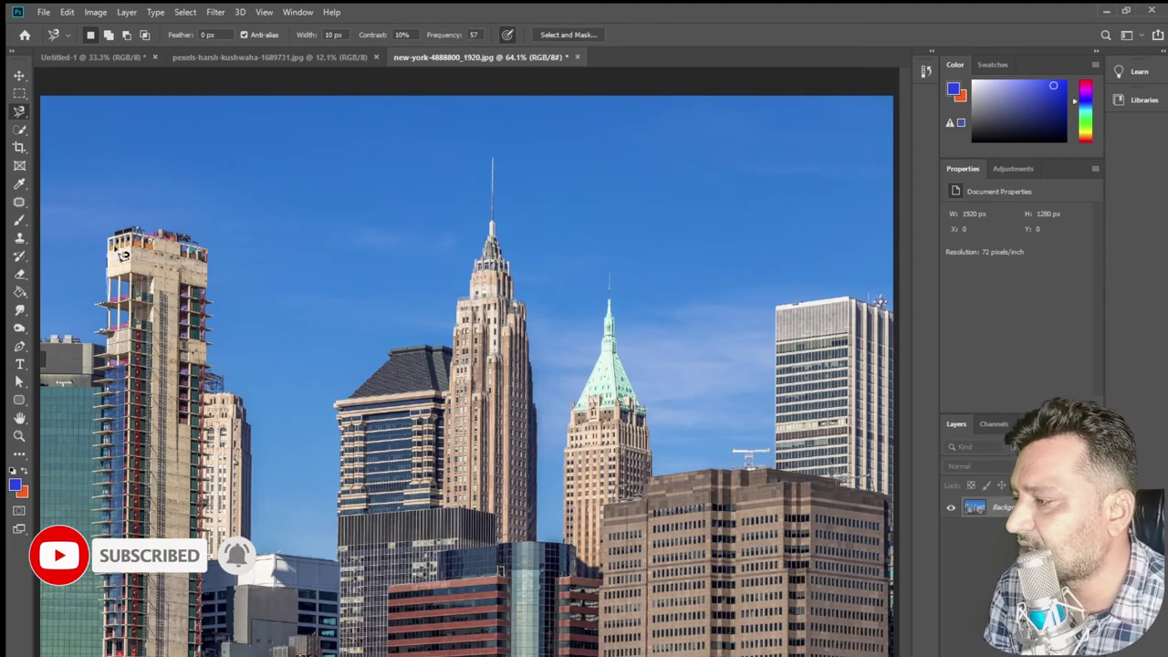
pyautogui.click(193, 249)
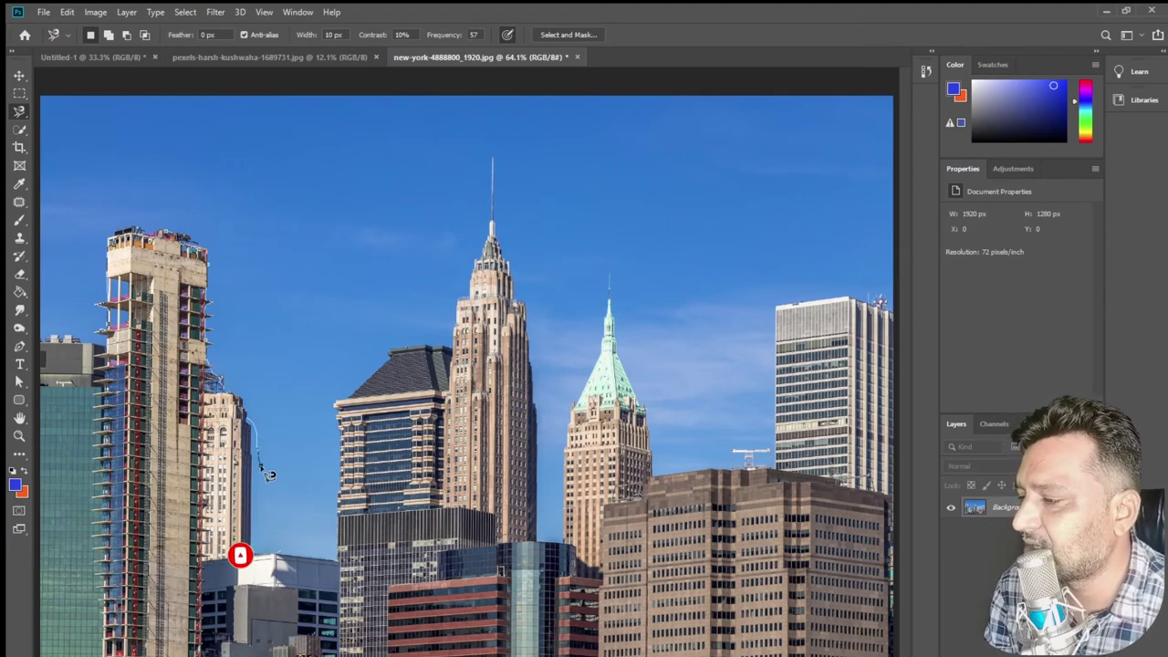
pyautogui.press('Escape')
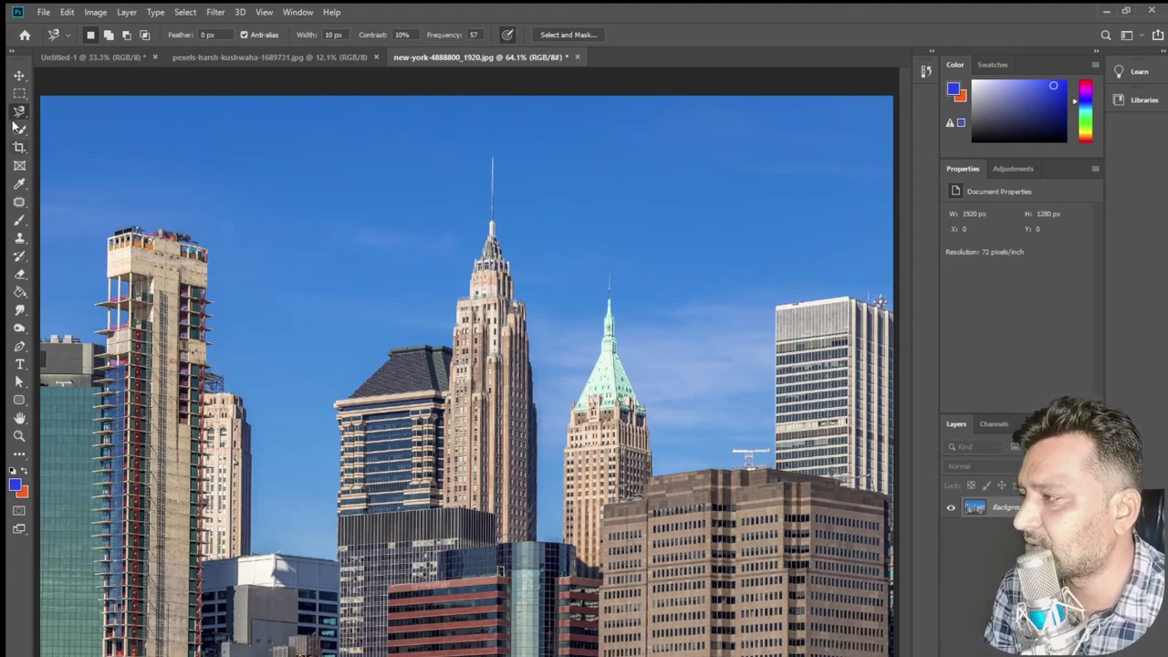
pyautogui.click(24, 128)
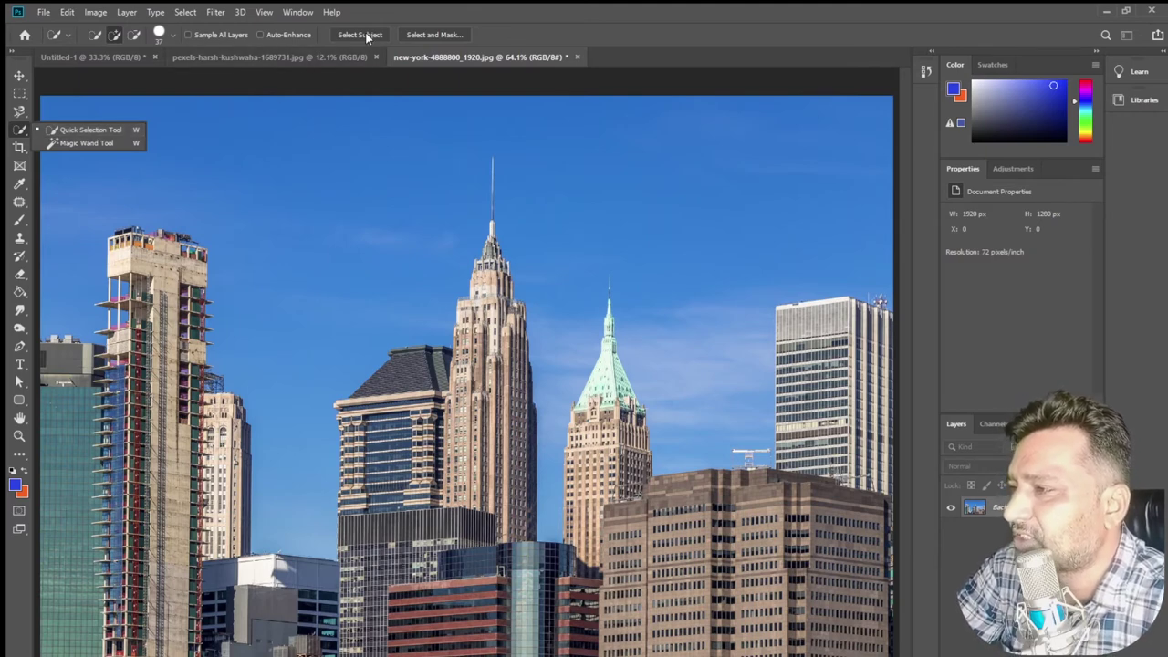
# - Quick-select the skyline buildings, including the green left building, and enter Select and Mask
pyautogui.click(437, 9)
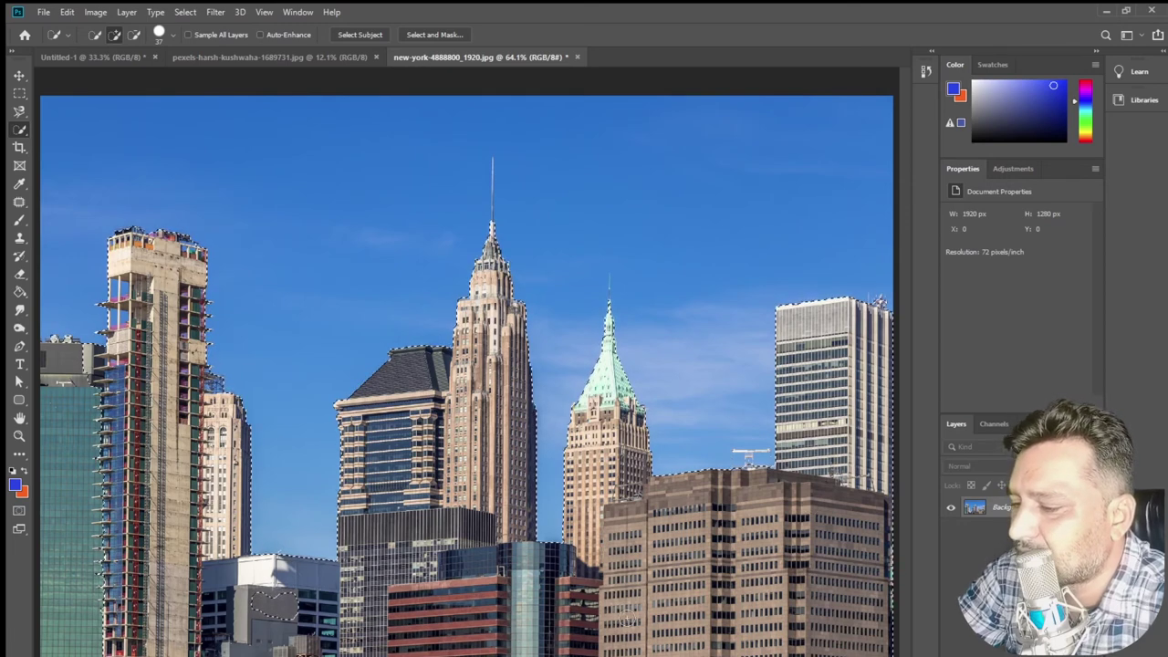
pyautogui.moveTo(34, 576); pyautogui.dragTo(50, 460)
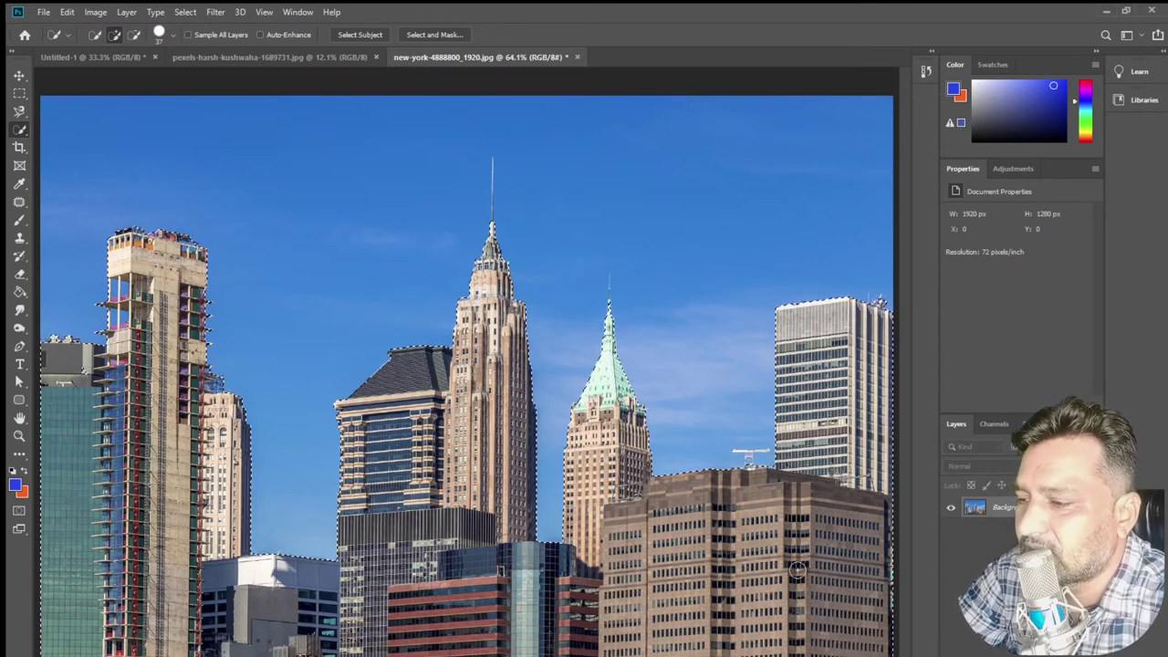
pyautogui.click(436, 34)
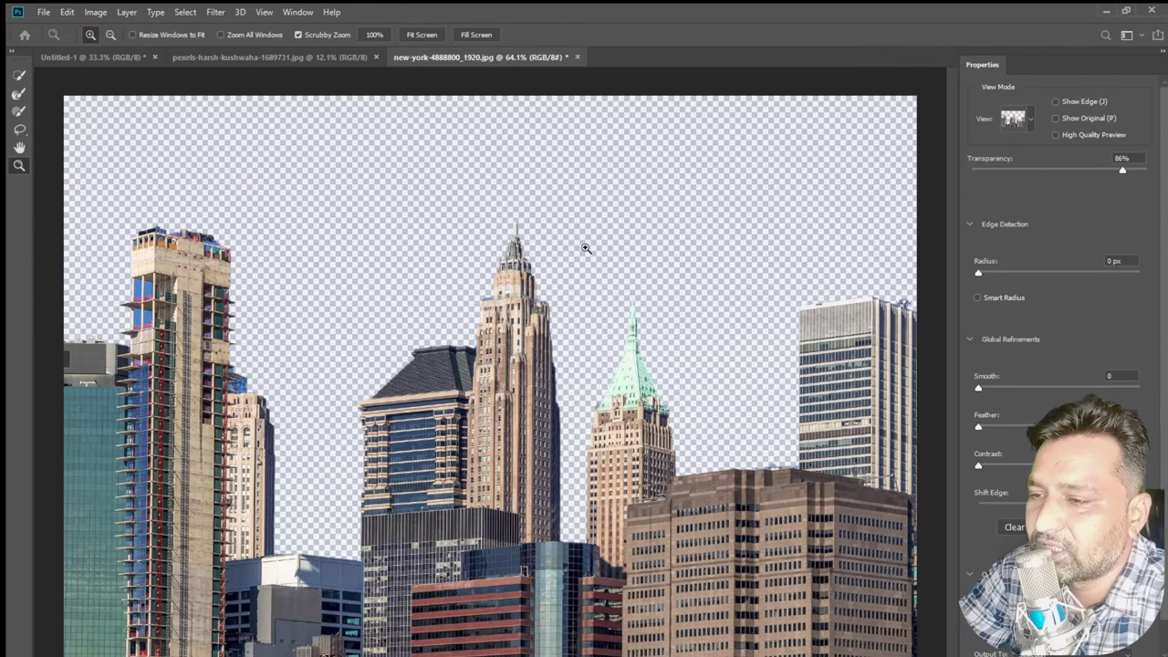
# - Zoom in on the spire edges and raise the edge detection radius to 2 px
pyautogui.scroll(-1, 1054, 364)
pyautogui.scroll(1, 1053, 365)
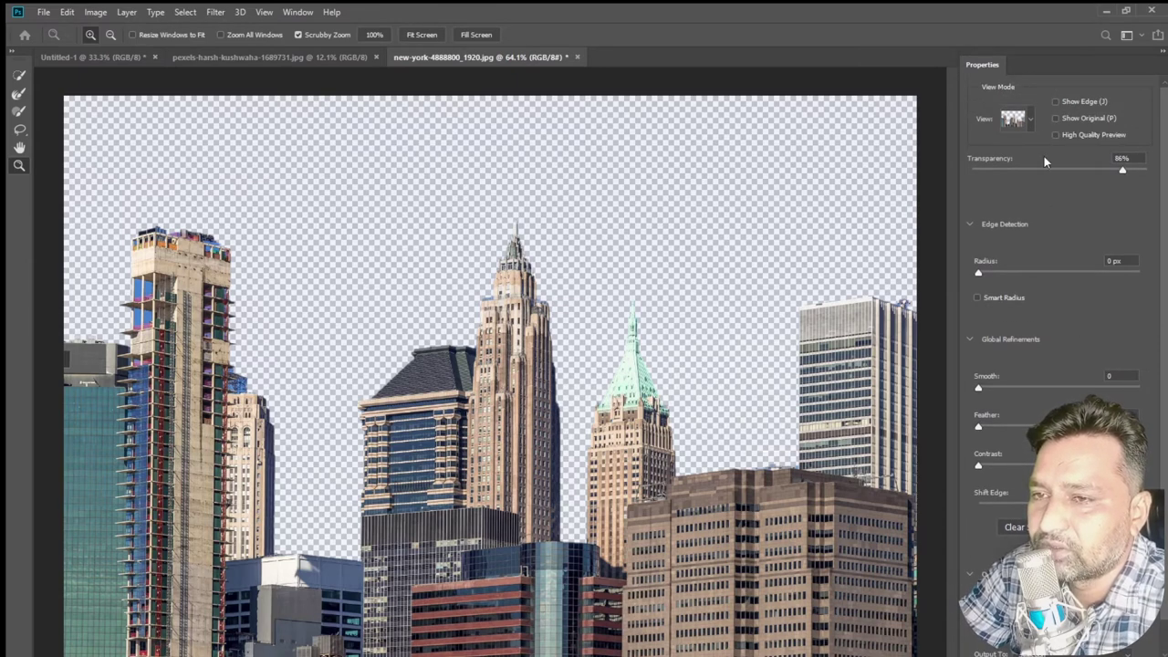
pyautogui.click(1033, 118)
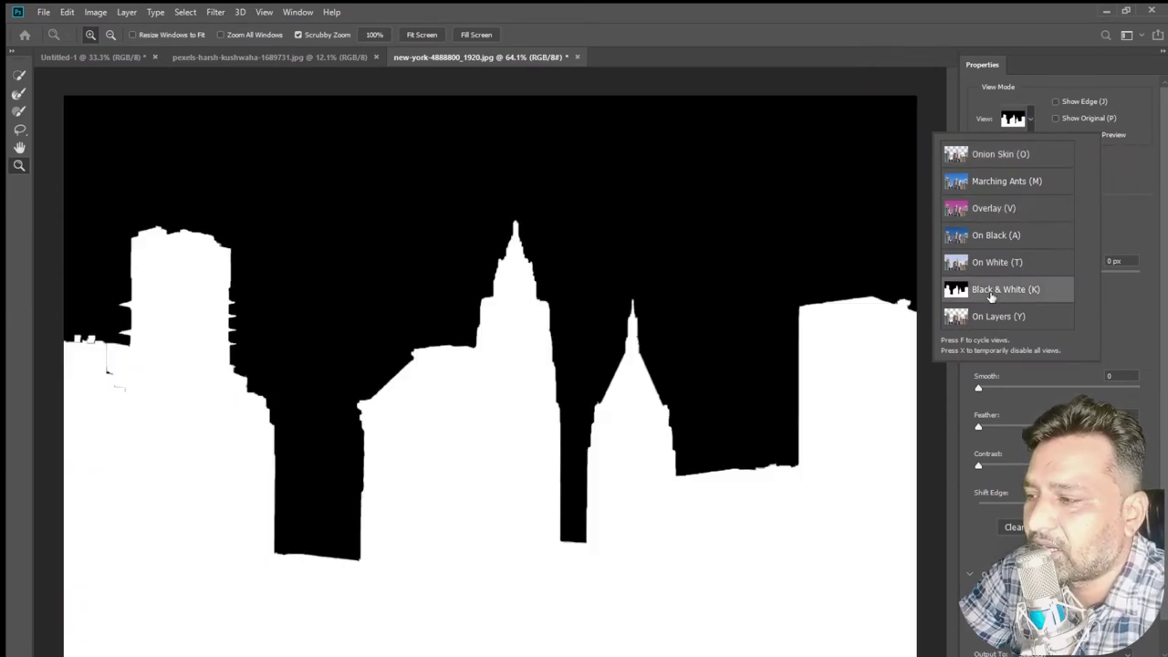
pyautogui.moveTo(662, 368); pyautogui.dragTo(527, 367)
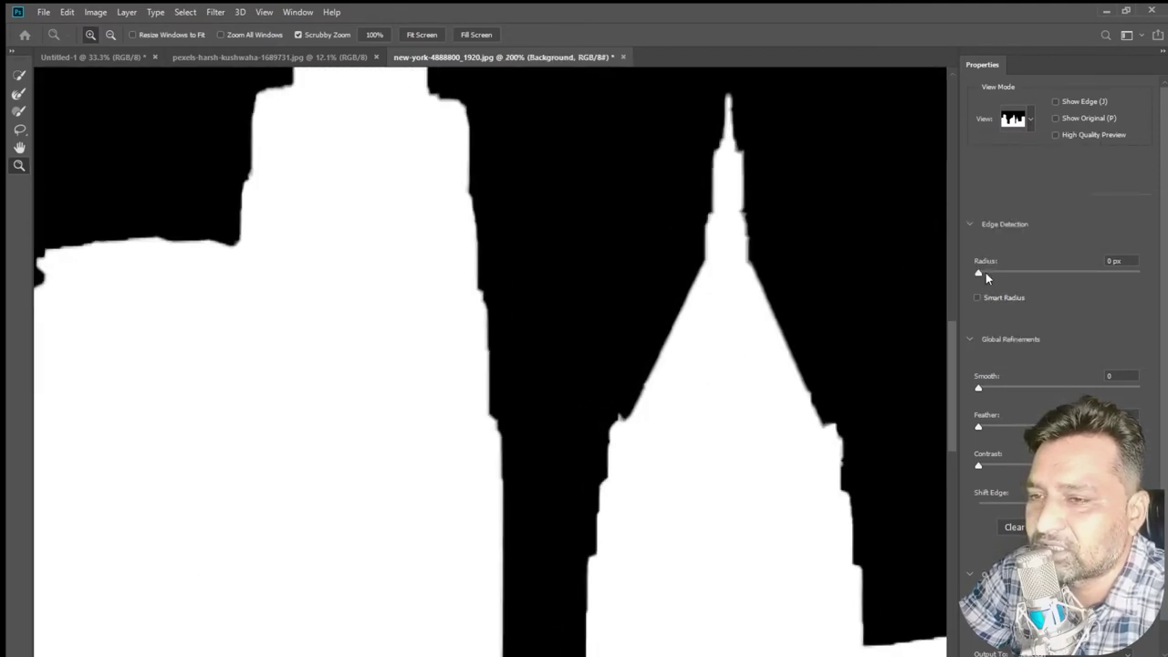
pyautogui.moveTo(979, 273); pyautogui.dragTo(995, 273)
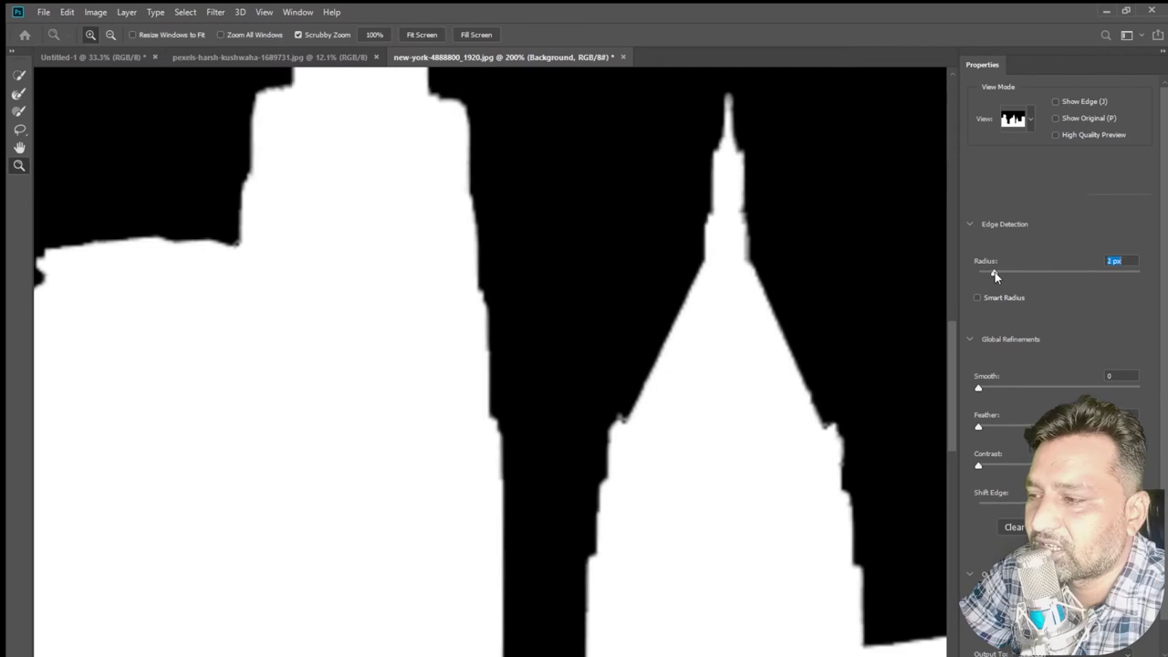
pyautogui.moveTo(979, 387); pyautogui.dragTo(980, 398)
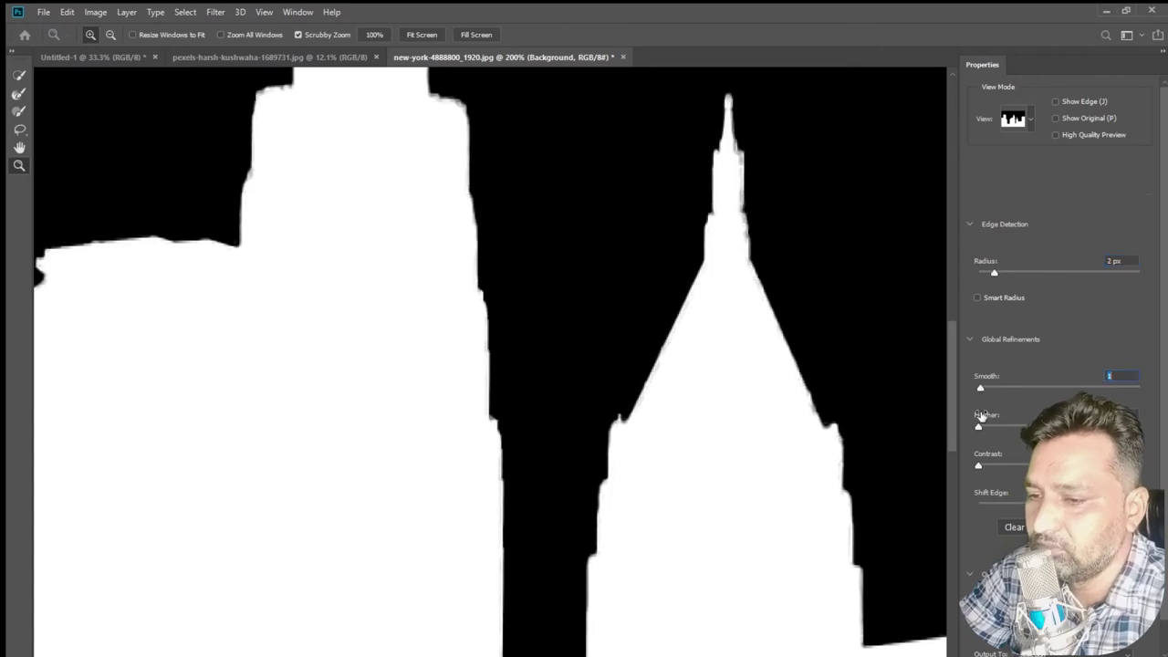
# - Reduce the mask feather to 0.7 px and test the edge contrast
pyautogui.moveTo(979, 426); pyautogui.dragTo(1077, 427)
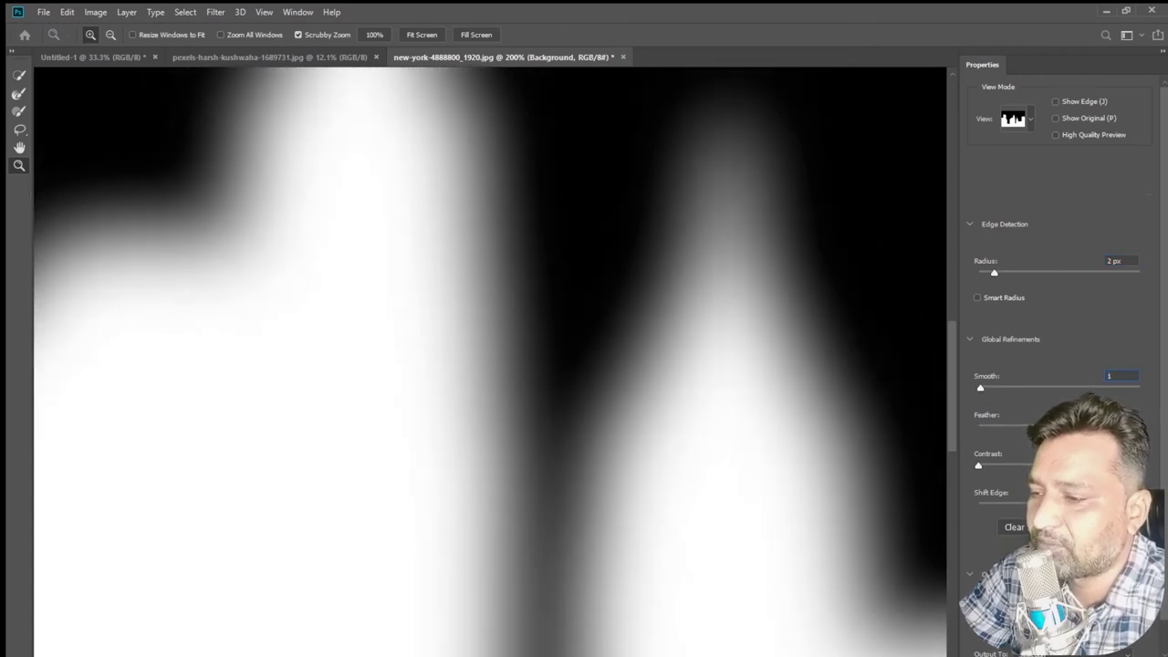
pyautogui.moveTo(1076, 427); pyautogui.dragTo(1031, 427)
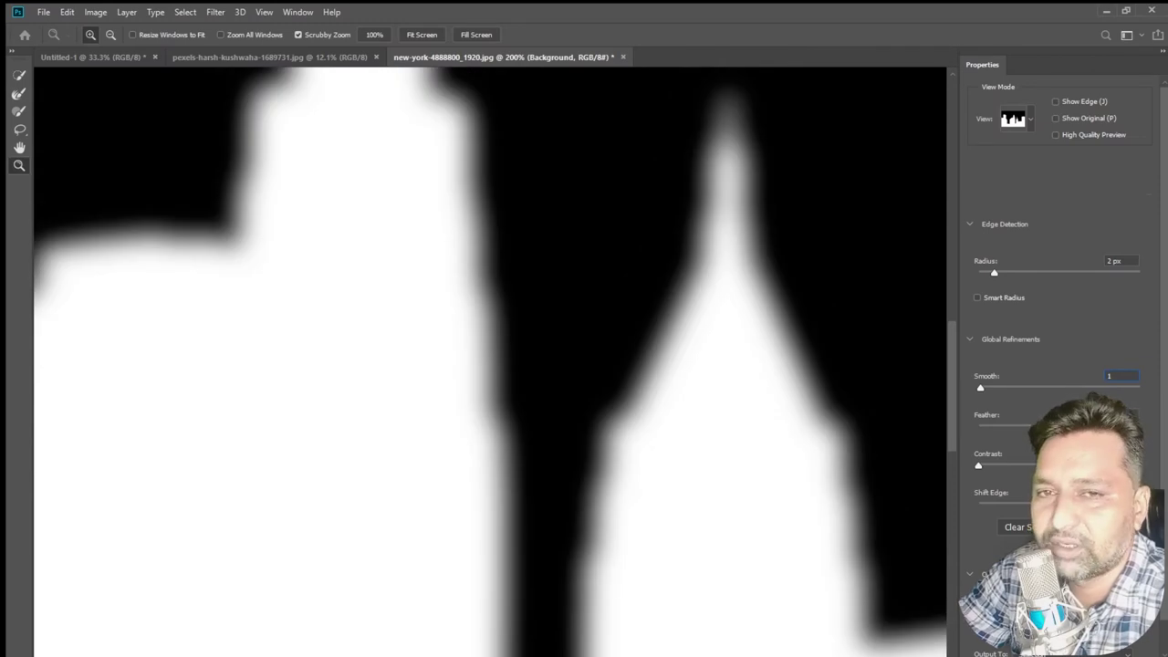
pyautogui.moveTo(1031, 428); pyautogui.dragTo(984, 428)
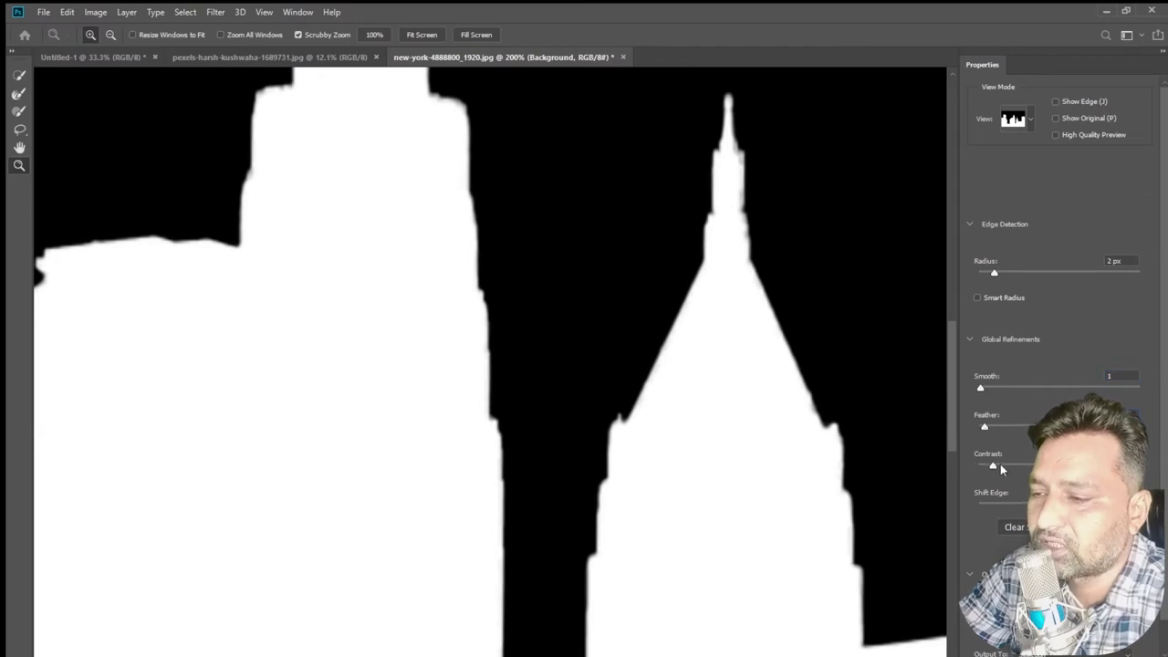
pyautogui.moveTo(981, 467)
pyautogui.mouseDown()
pyautogui.moveTo(954, 465)
pyautogui.moveTo(1016, 462)
pyautogui.mouseUp()
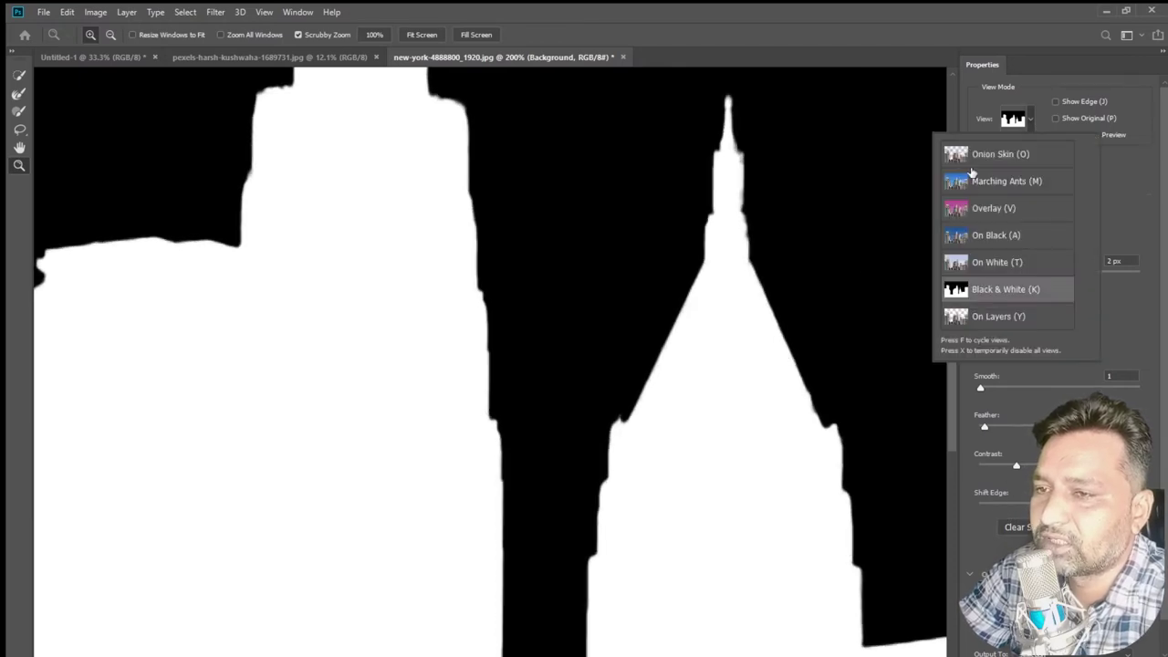
# - Preview the cut-out in Onion Skin, fit to screen, and output a masked layer copy
pyautogui.click(973, 157)
pyautogui.rightClick(676, 301)
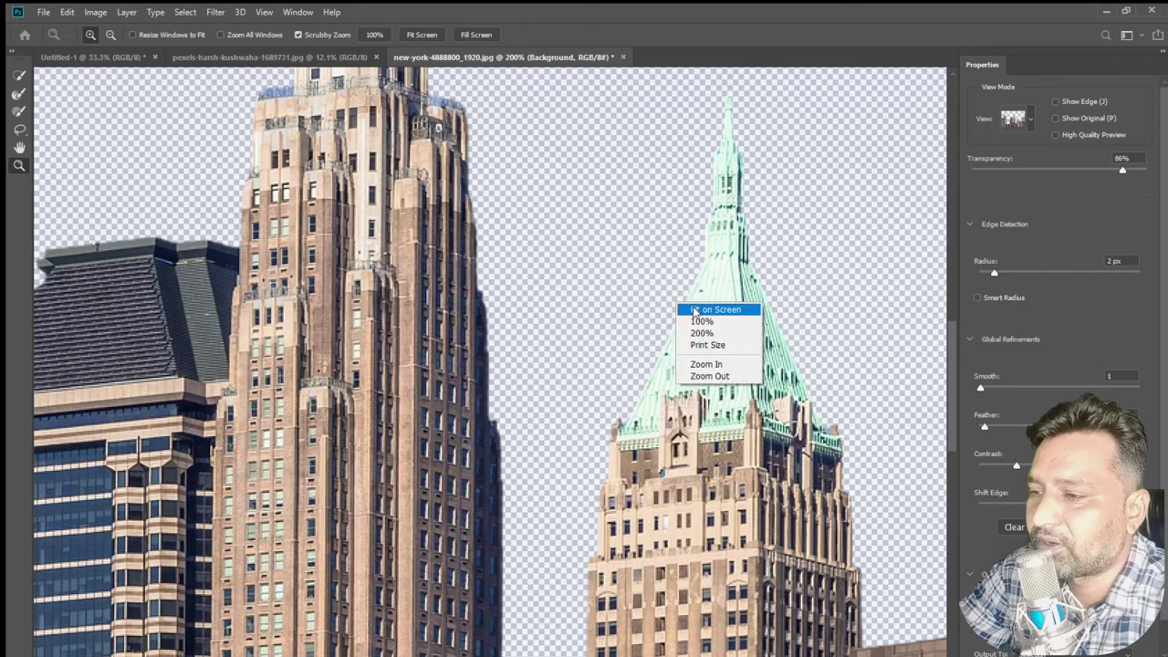
pyautogui.click(705, 309)
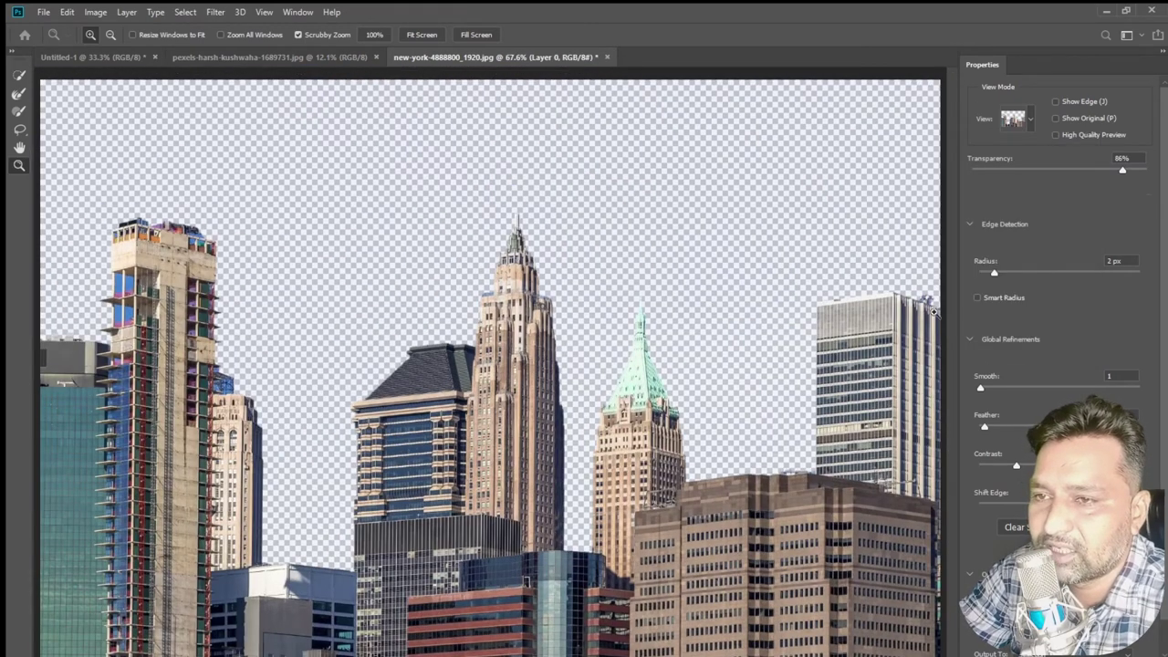
pyautogui.scroll(-1, 1049, 364)
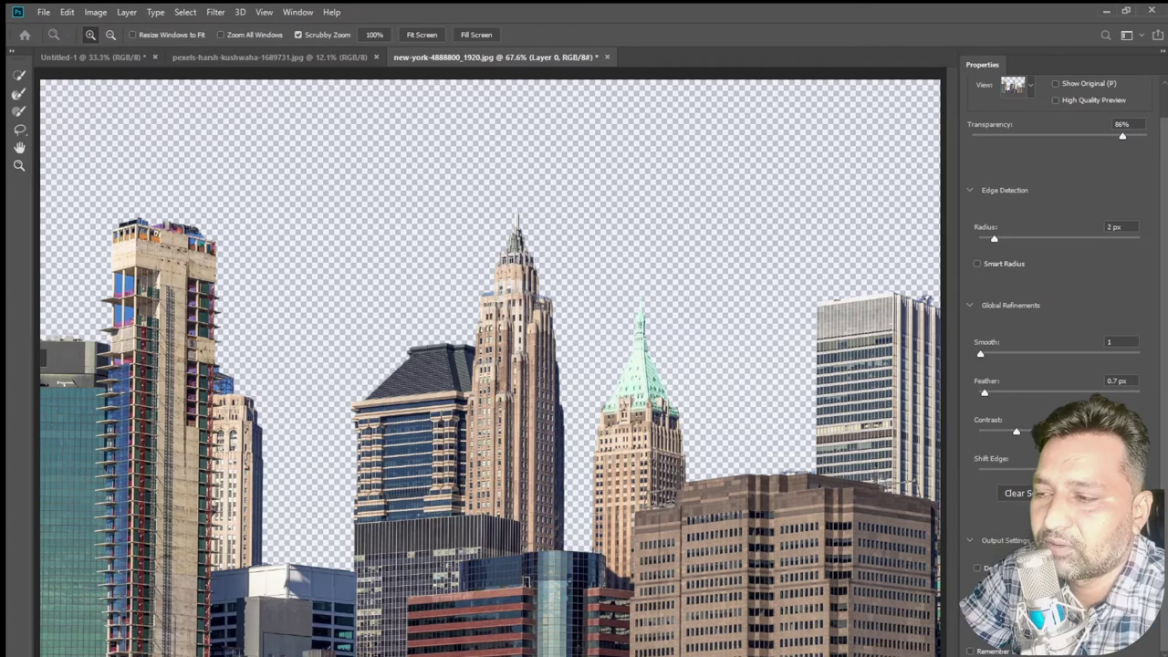
pyautogui.press('Return')
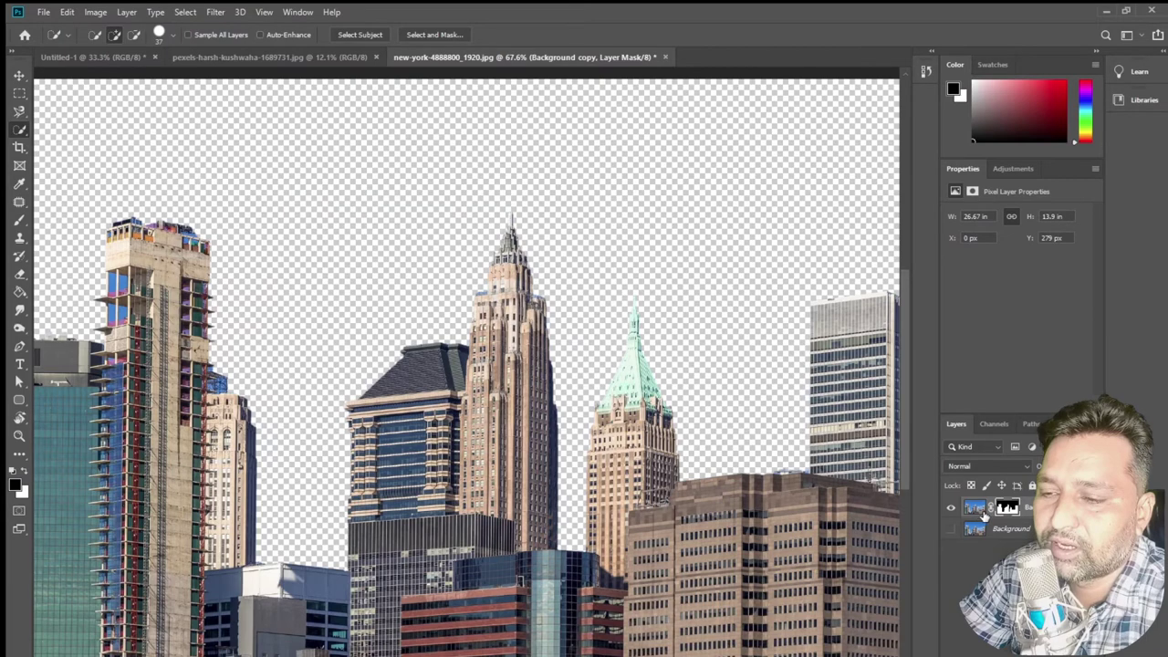
# - Hide the original background and add a new Layer 1 below the masked skyline
pyautogui.click(950, 508)
pyautogui.click(951, 508)
pyautogui.click(950, 529)
pyautogui.click(953, 530)
pyautogui.hotkey('ctrl', 'shift', 'alt', 'n')
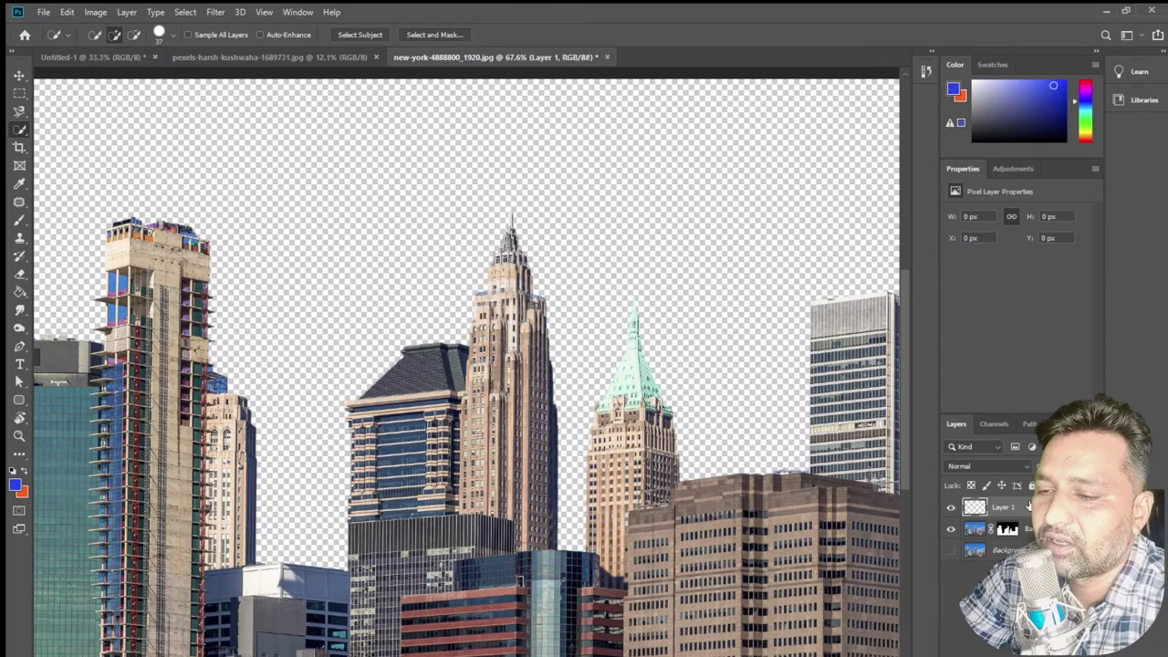
pyautogui.moveTo(1029, 505); pyautogui.dragTo(1005, 528)
pyautogui.hotkey('ctrl', ']')
pyautogui.hotkey('ctrl', '[')
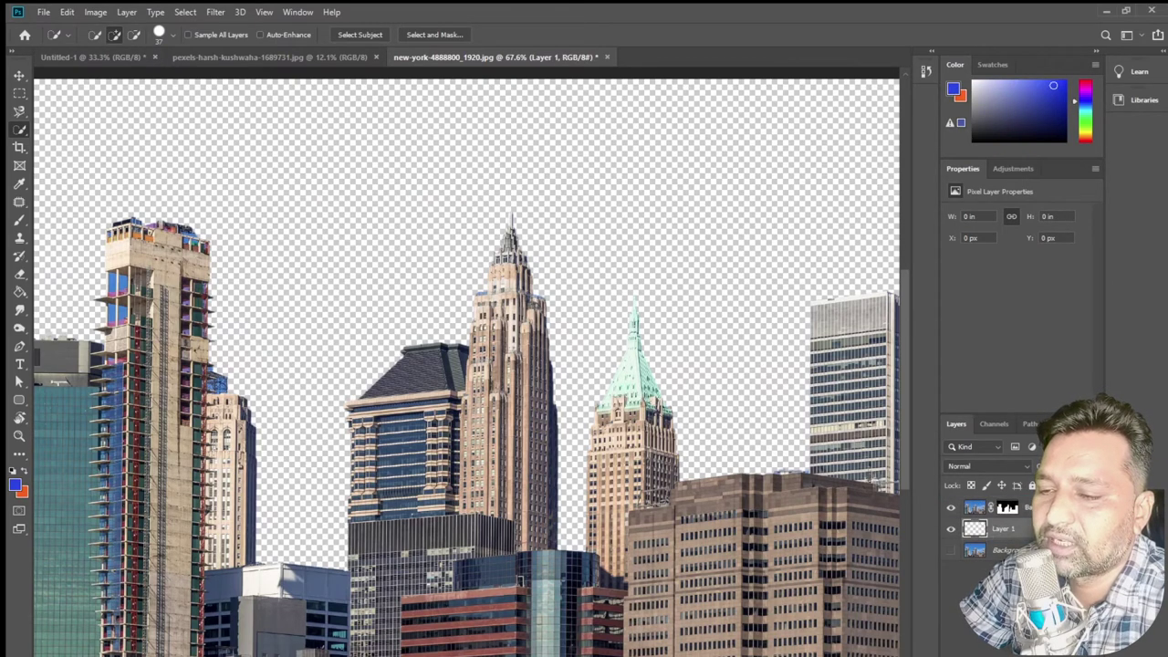
# - Fill Layer 1 with bright green 53e720, then return to the portrait document
pyautogui.click(20, 486)
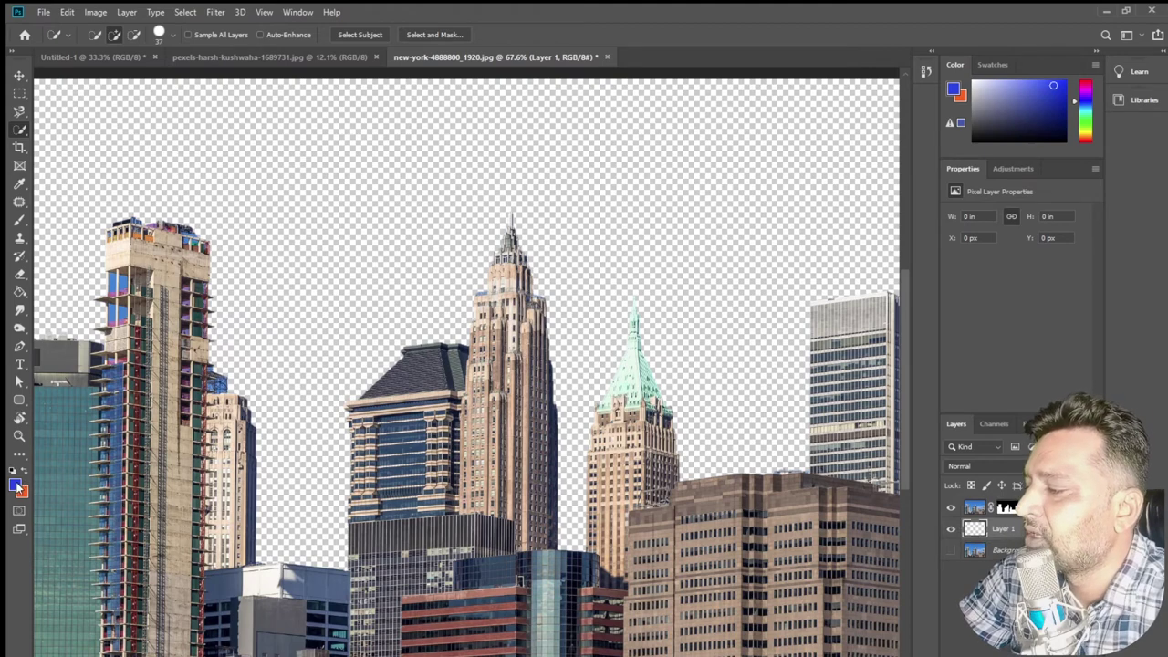
pyautogui.click(705, 246)
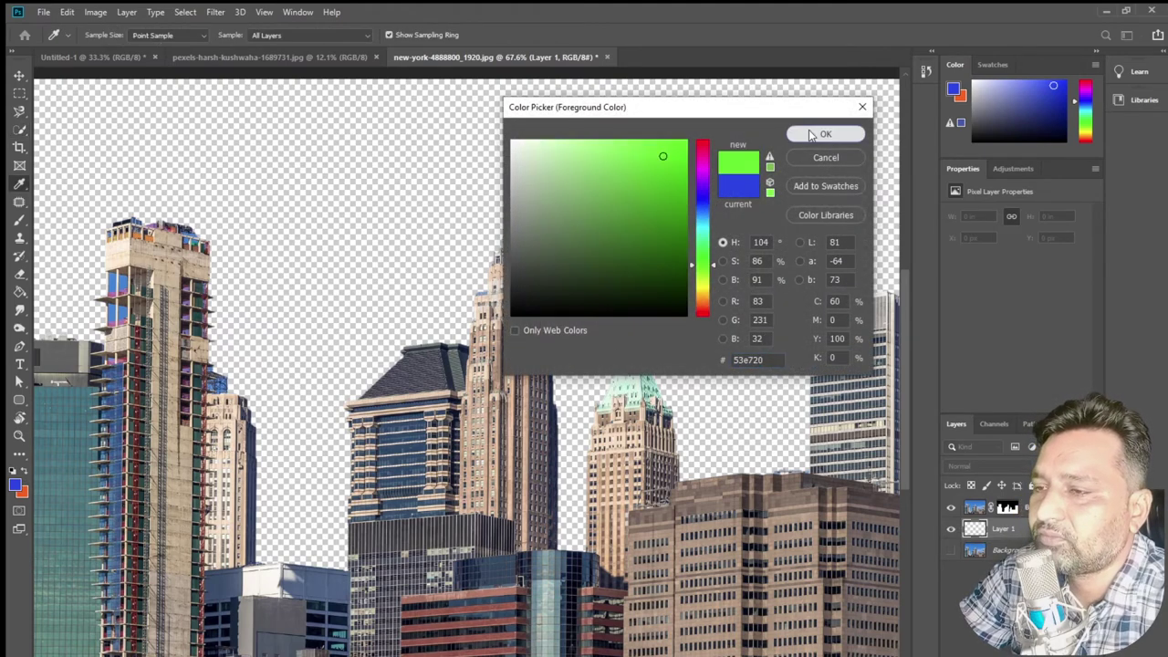
pyautogui.click(825, 134)
pyautogui.click(19, 291)
pyautogui.click(280, 263)
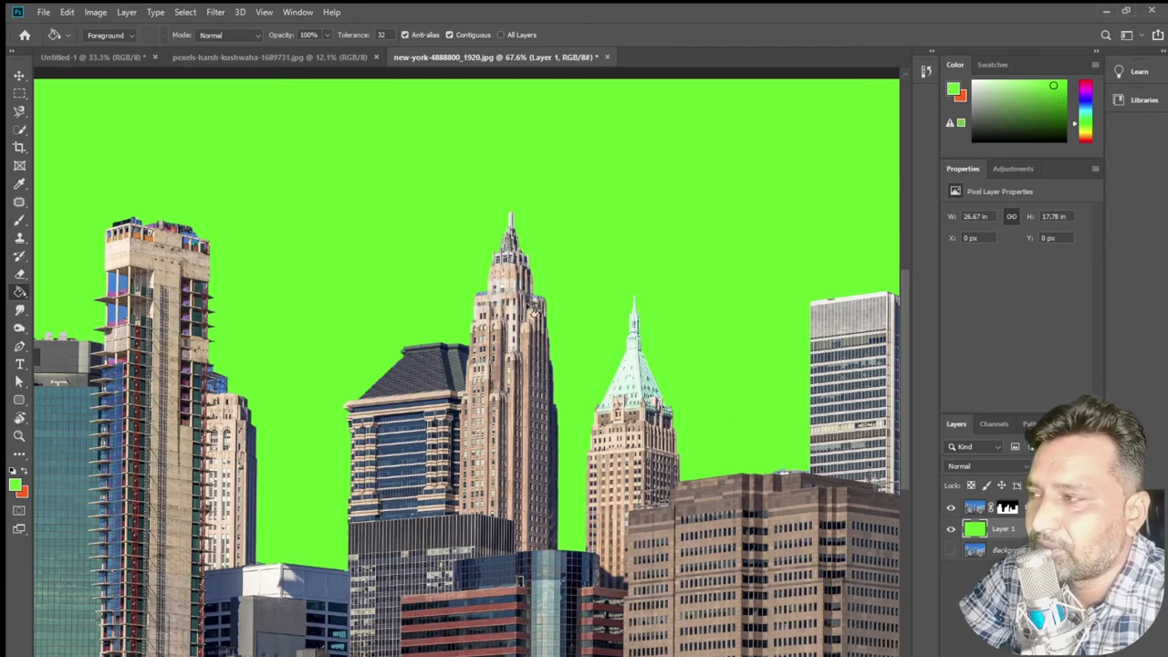
pyautogui.click(292, 60)
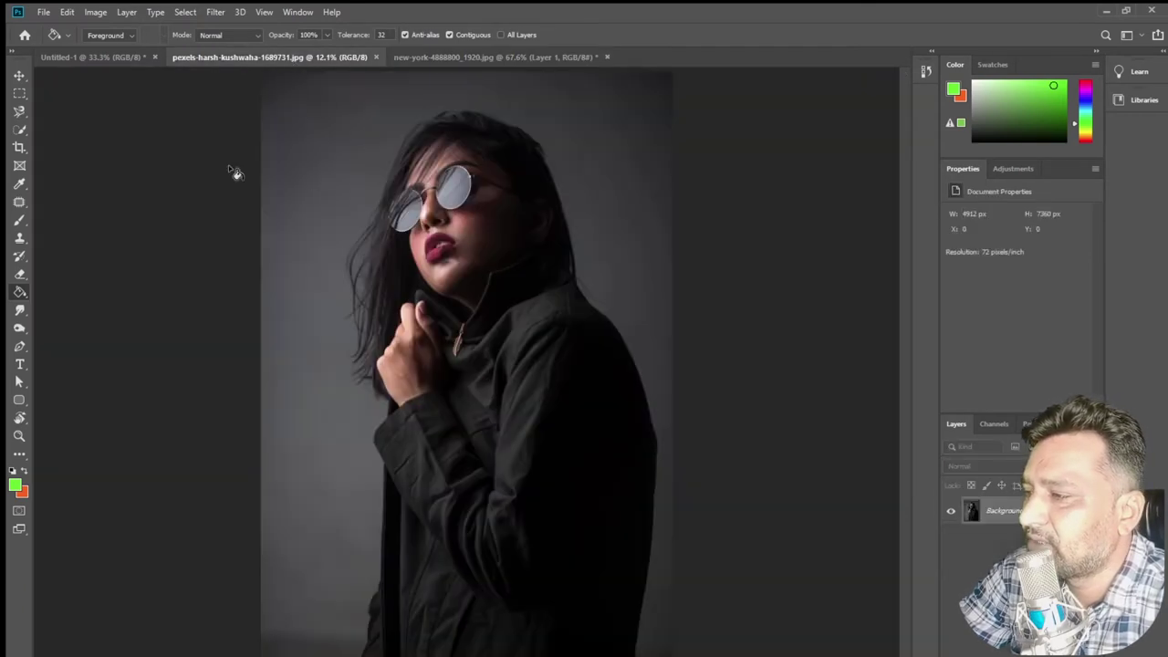
# - Bring the portrait into the New York document as Layer 2, sunglasses above the skyline
pyautogui.click(21, 77)
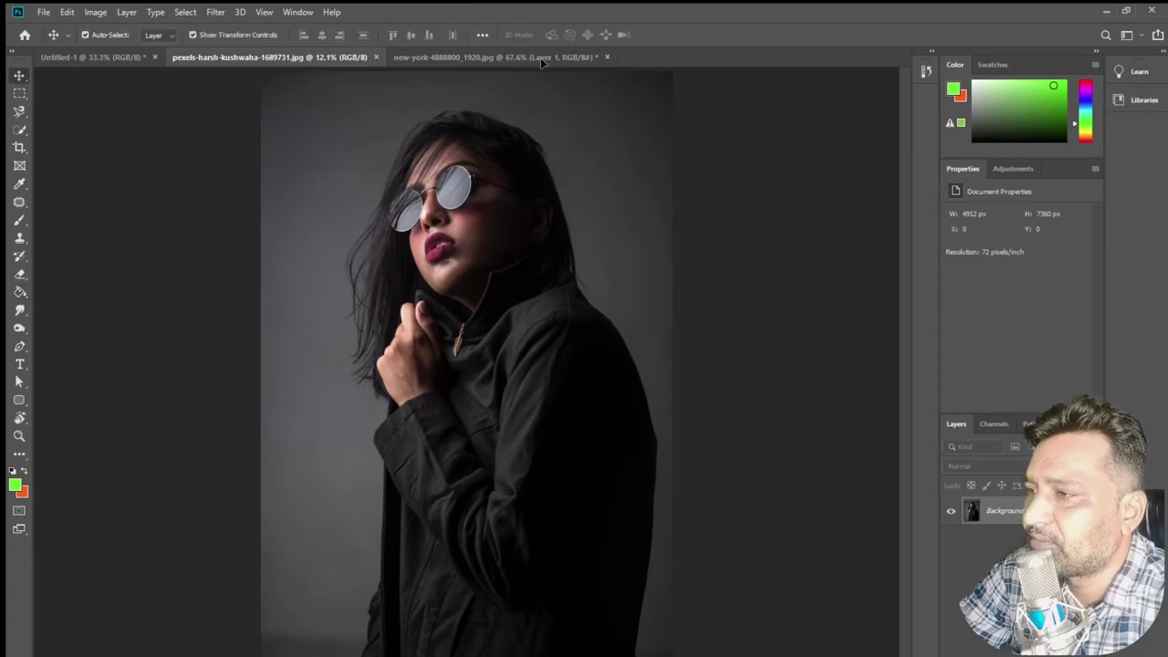
pyautogui.click(540, 58)
pyautogui.click(328, 58)
pyautogui.click(435, 56)
pyautogui.click(324, 59)
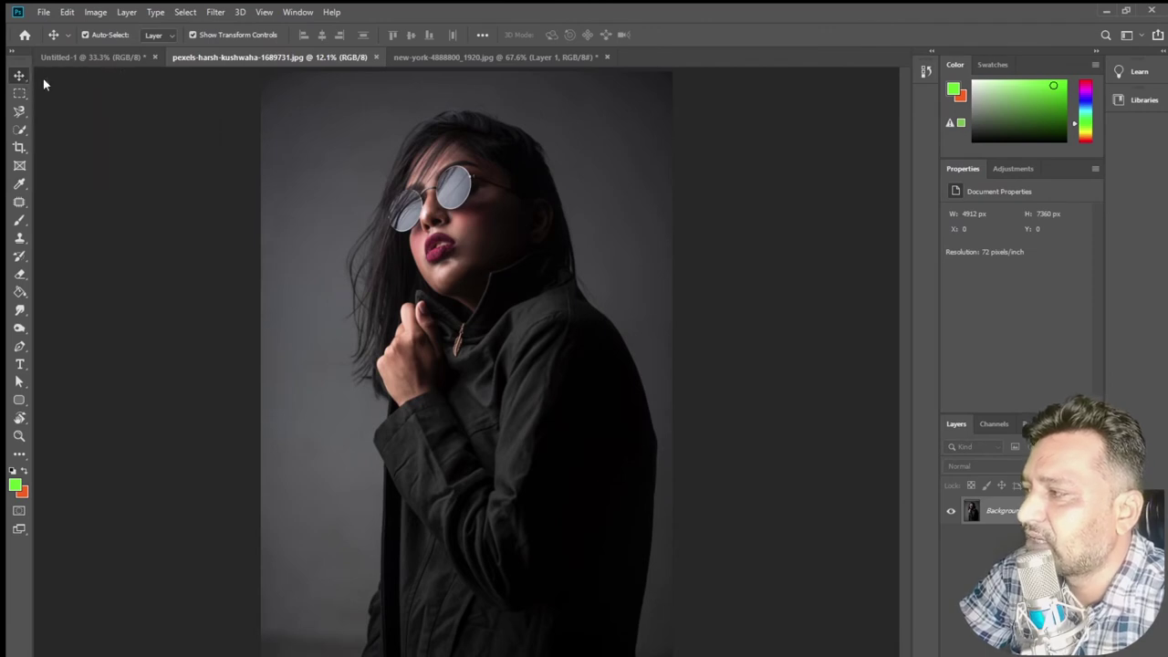
pyautogui.moveTo(472, 223)
pyautogui.mouseDown()
pyautogui.moveTo(527, 142)
pyautogui.moveTo(643, 526)
pyautogui.mouseUp()
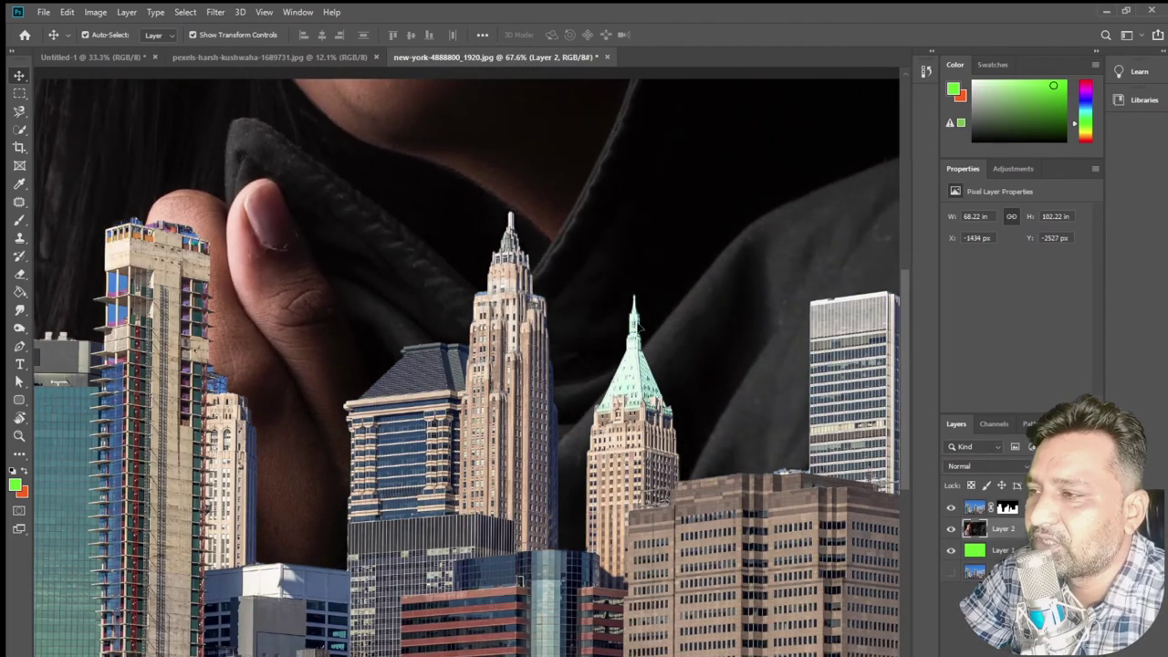
pyautogui.moveTo(695, 226)
pyautogui.mouseDown()
pyautogui.moveTo(738, 384)
pyautogui.moveTo(742, 522)
pyautogui.moveTo(723, 123)
pyautogui.moveTo(756, 143)
pyautogui.moveTo(812, 147)
pyautogui.moveTo(756, 212)
pyautogui.moveTo(870, 184)
pyautogui.moveTo(667, 164)
pyautogui.mouseUp()
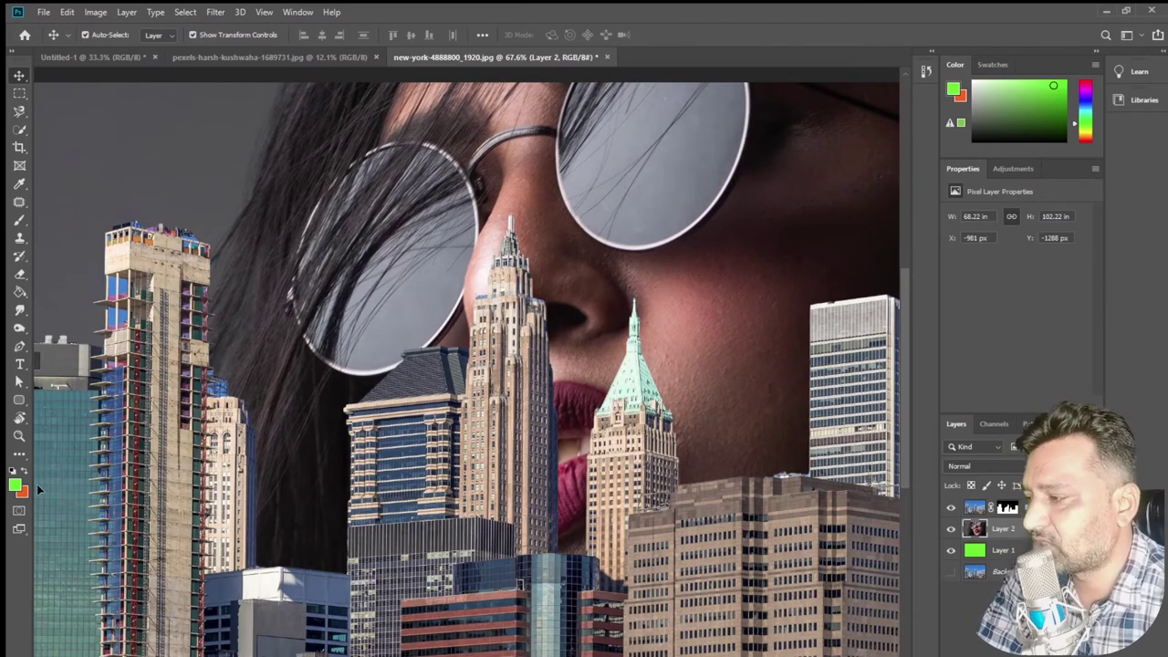
# - Zoom out to the portrait layer's full extent and shrink it over the city
pyautogui.click(18, 435)
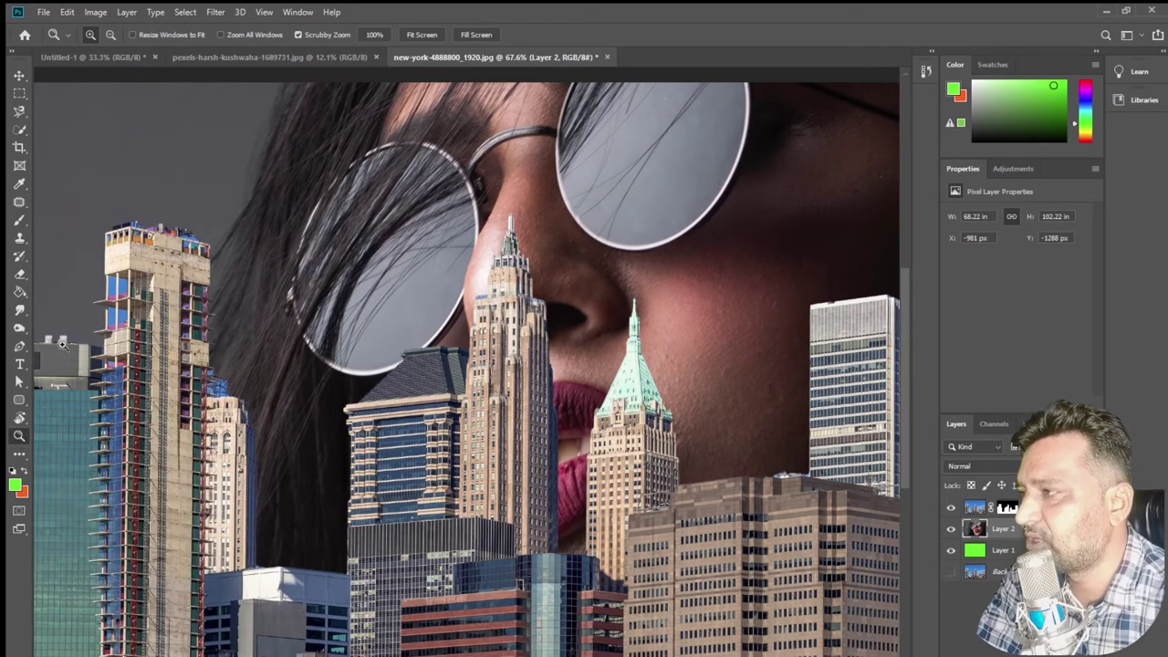
pyautogui.click(109, 34)
pyautogui.click(498, 341)
pyautogui.doubleClick(498, 340)
pyautogui.click(20, 78)
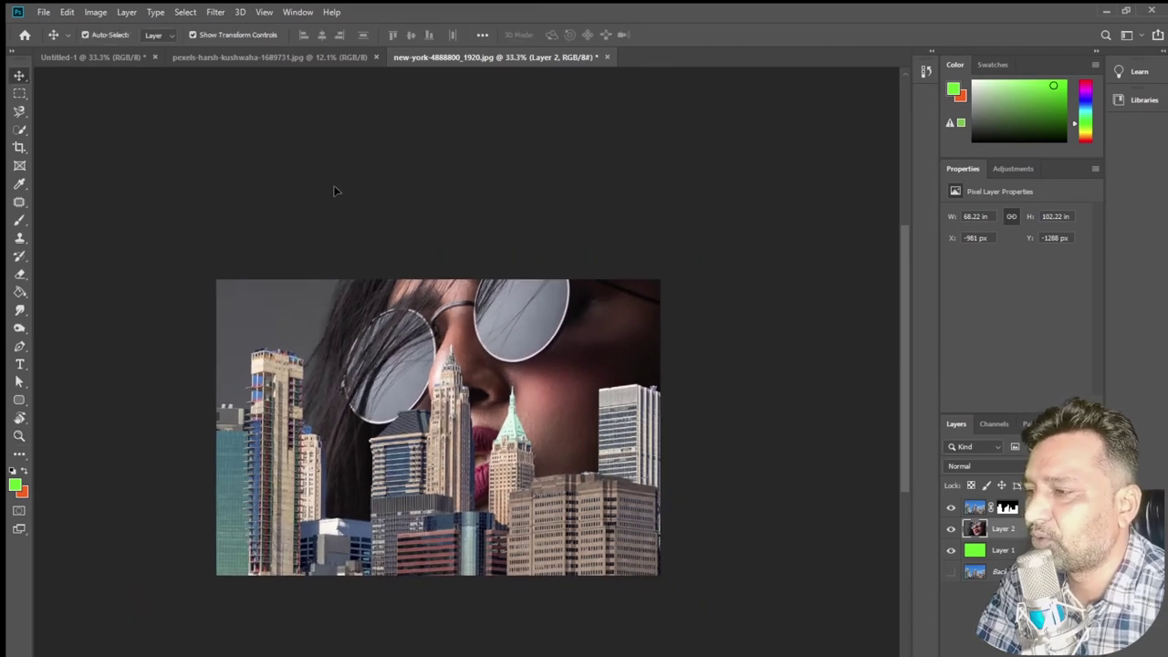
pyautogui.hotkey('ctrl', '-')
pyautogui.hotkey('ctrl', '-')
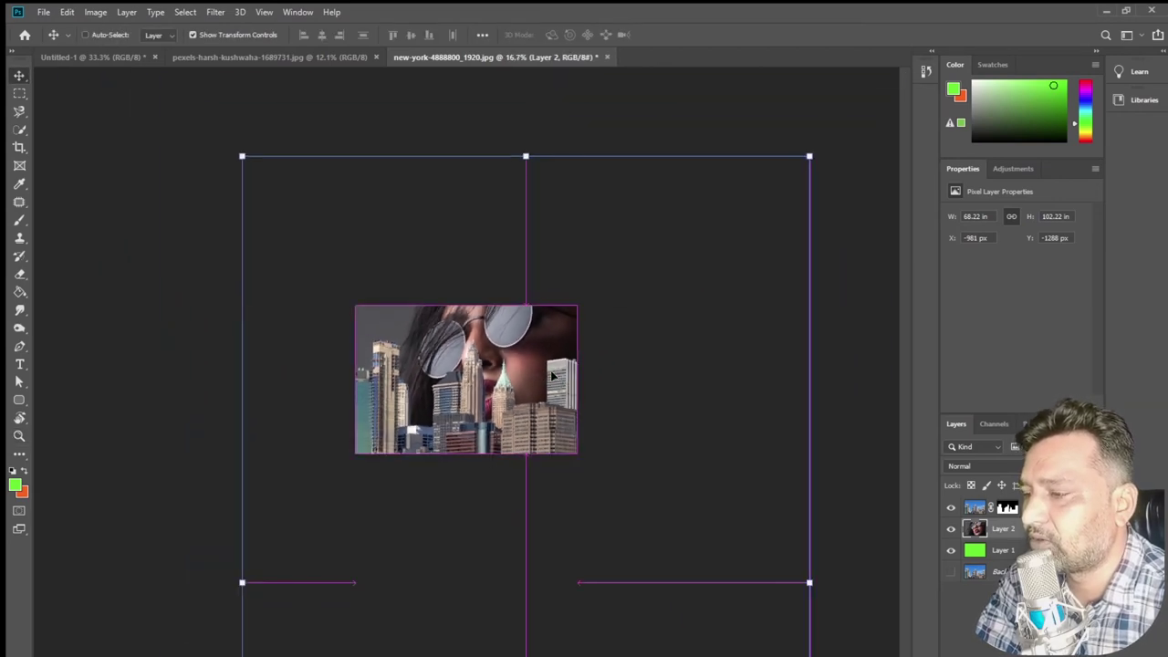
pyautogui.hotkey('ctrl', '+')
pyautogui.hotkey('ctrl', '+')
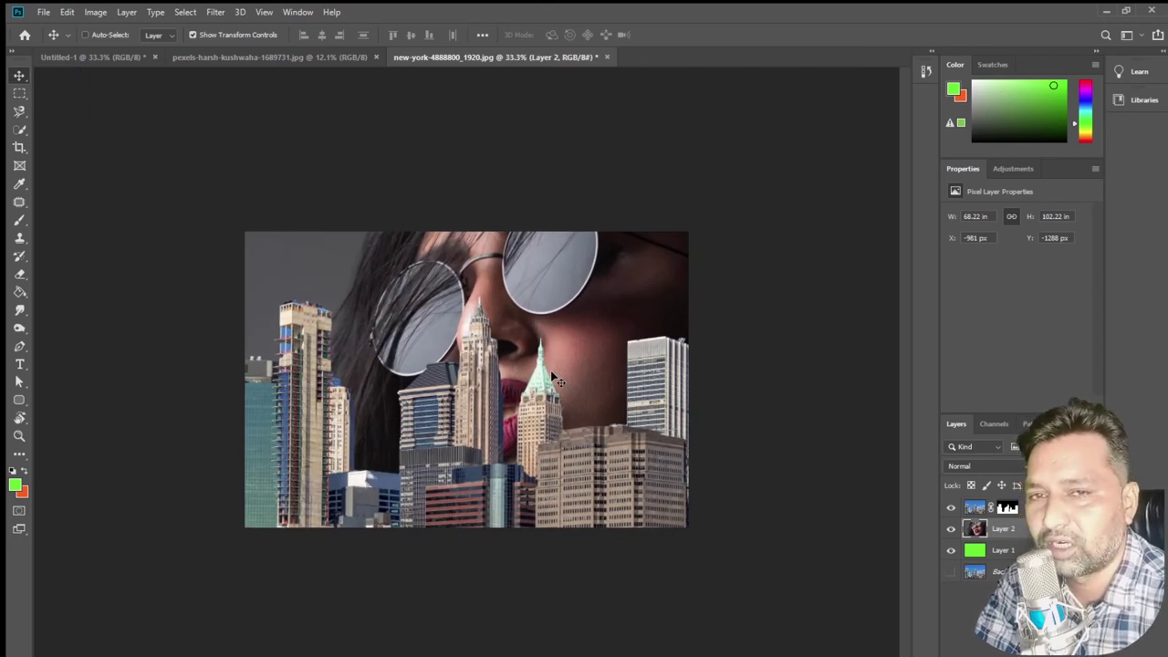
pyautogui.hotkey('ctrl', '-')
pyautogui.hotkey('ctrl', '-')
pyautogui.hotkey('ctrl', '-')
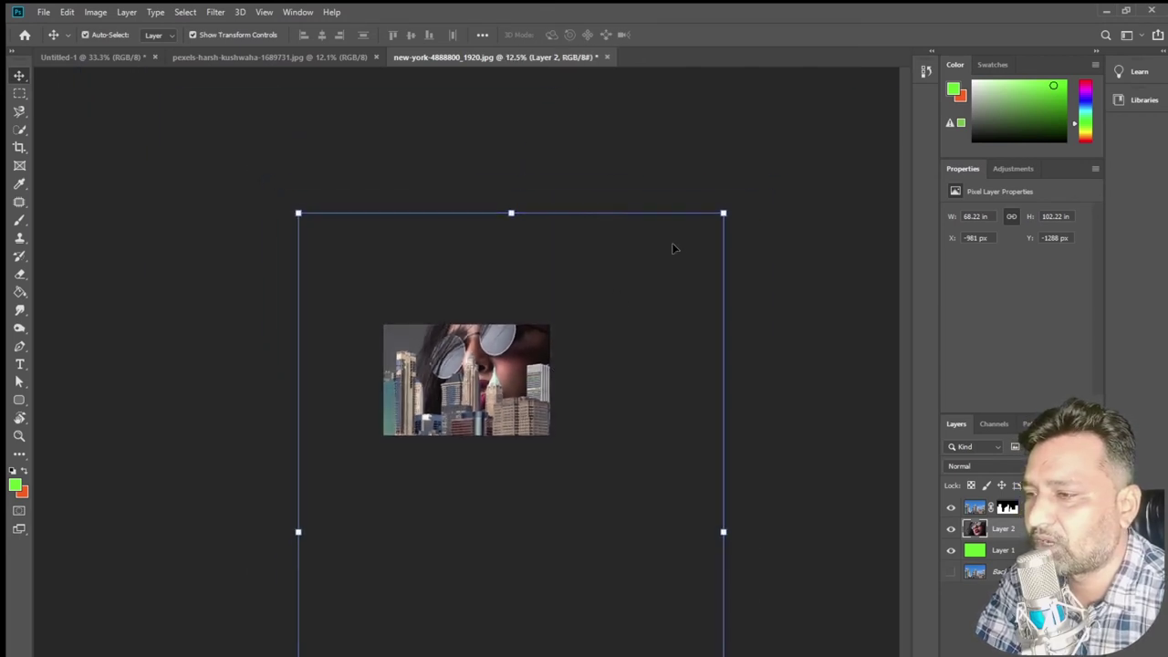
pyautogui.moveTo(723, 212); pyautogui.dragTo(464, 605)
pyautogui.moveTo(366, 647)
pyautogui.mouseDown()
pyautogui.moveTo(475, 306)
pyautogui.moveTo(454, 366)
pyautogui.mouseUp()
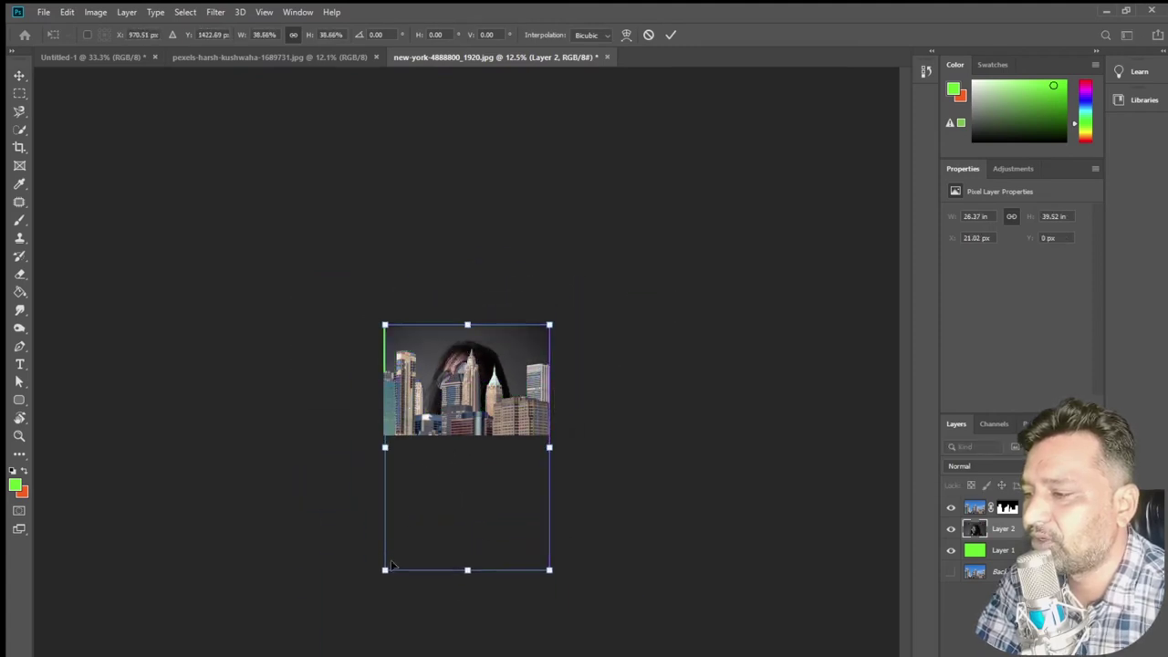
# - Enlarge the portrait to about 55 percent behind the skyline and commit the transform
pyautogui.moveTo(385, 572); pyautogui.dragTo(360, 611)
pyautogui.moveTo(424, 496); pyautogui.dragTo(427, 475)
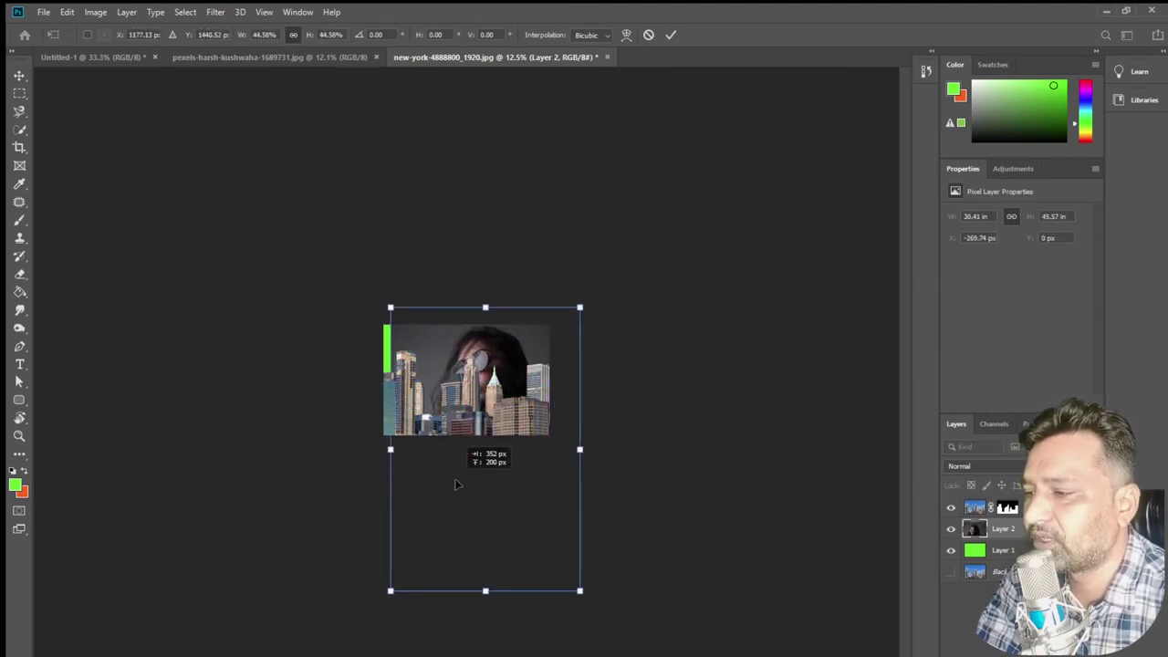
pyautogui.moveTo(360, 576); pyautogui.dragTo(336, 647)
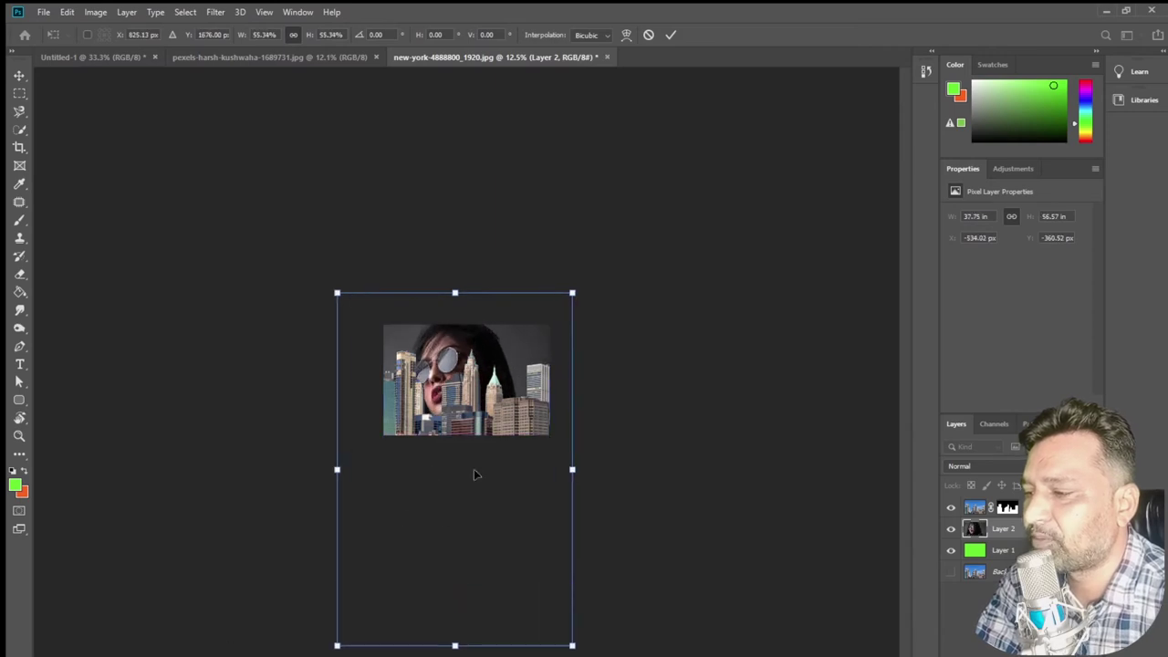
pyautogui.moveTo(474, 469); pyautogui.dragTo(499, 451)
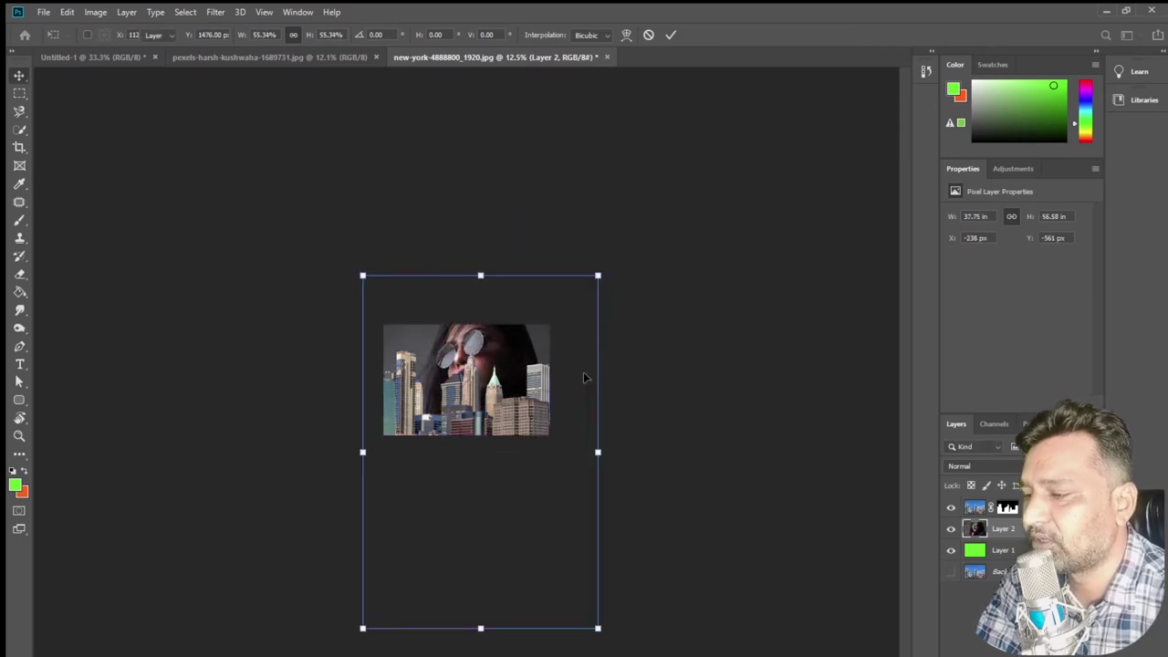
pyautogui.press('Return')
pyautogui.click(19, 436)
pyautogui.moveTo(444, 365)
pyautogui.mouseDown()
pyautogui.moveTo(461, 377)
pyautogui.moveTo(567, 376)
pyautogui.mouseUp()
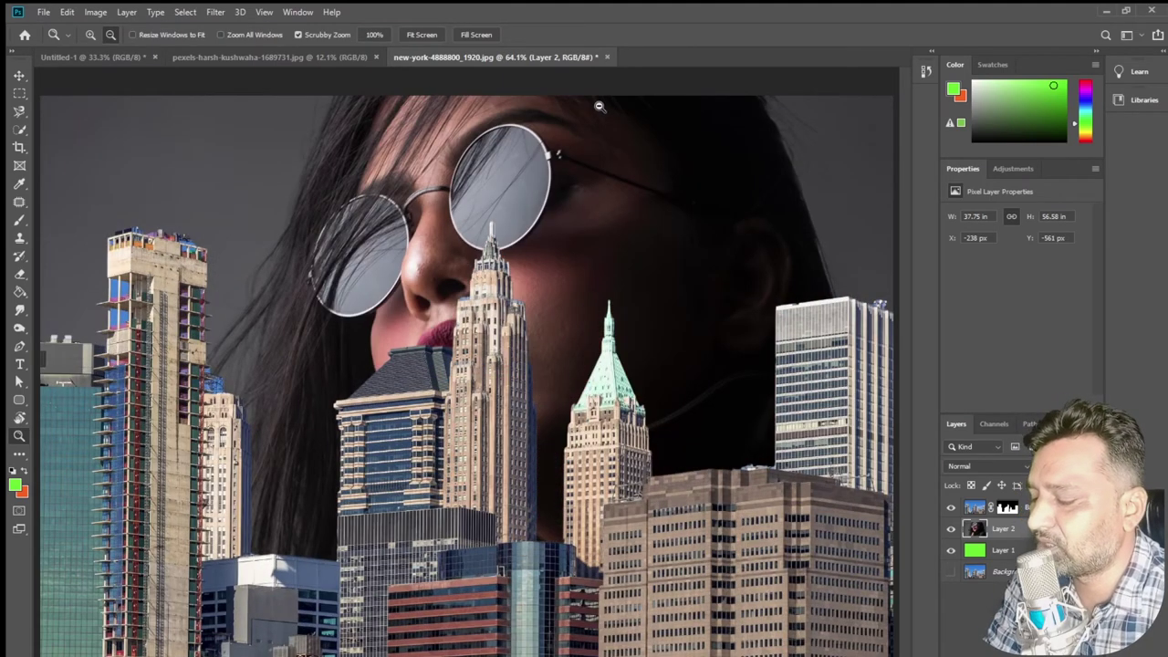
pyautogui.hotkey('ctrl', 't')
pyautogui.click(670, 35)
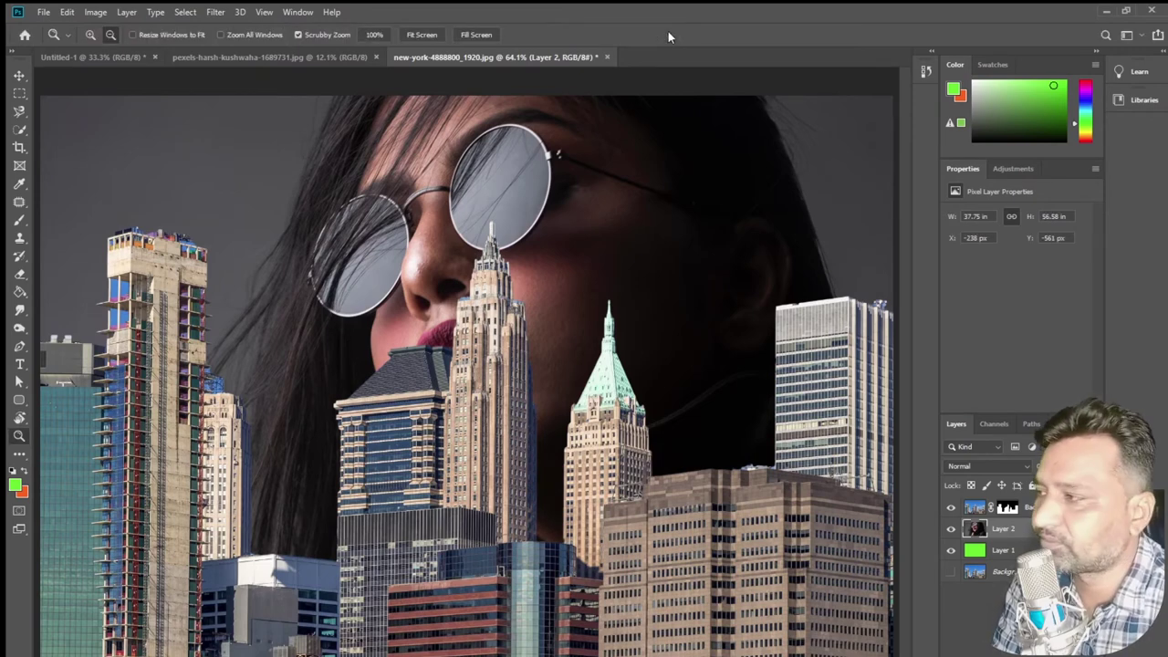
pyautogui.click(579, 244)
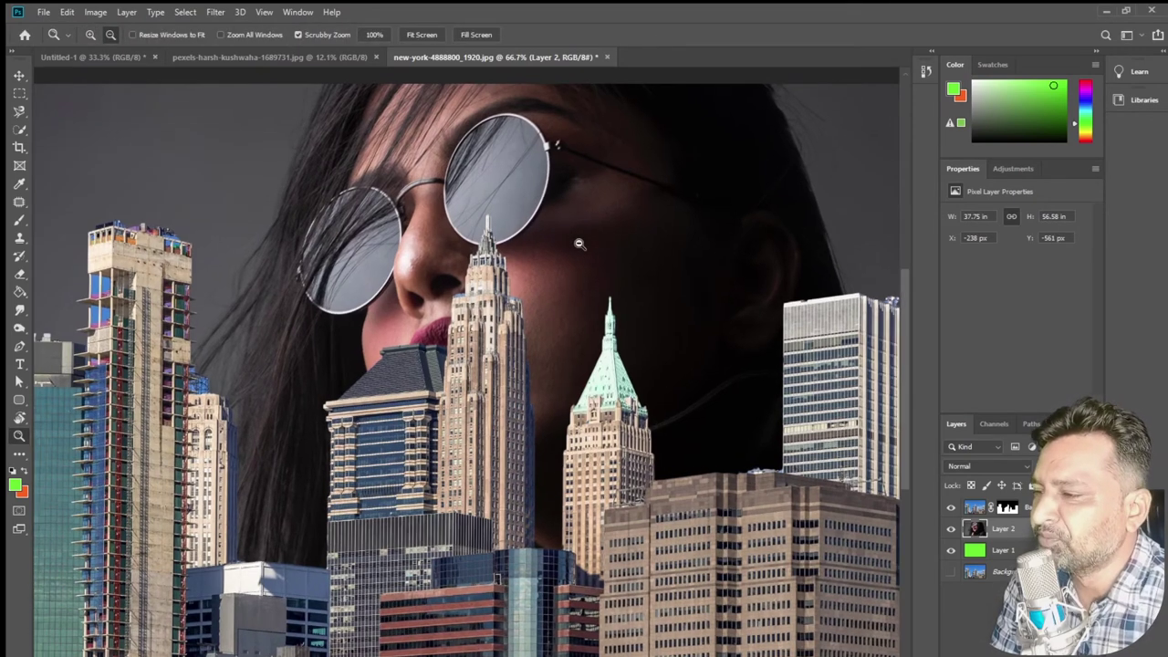
pyautogui.click(19, 130)
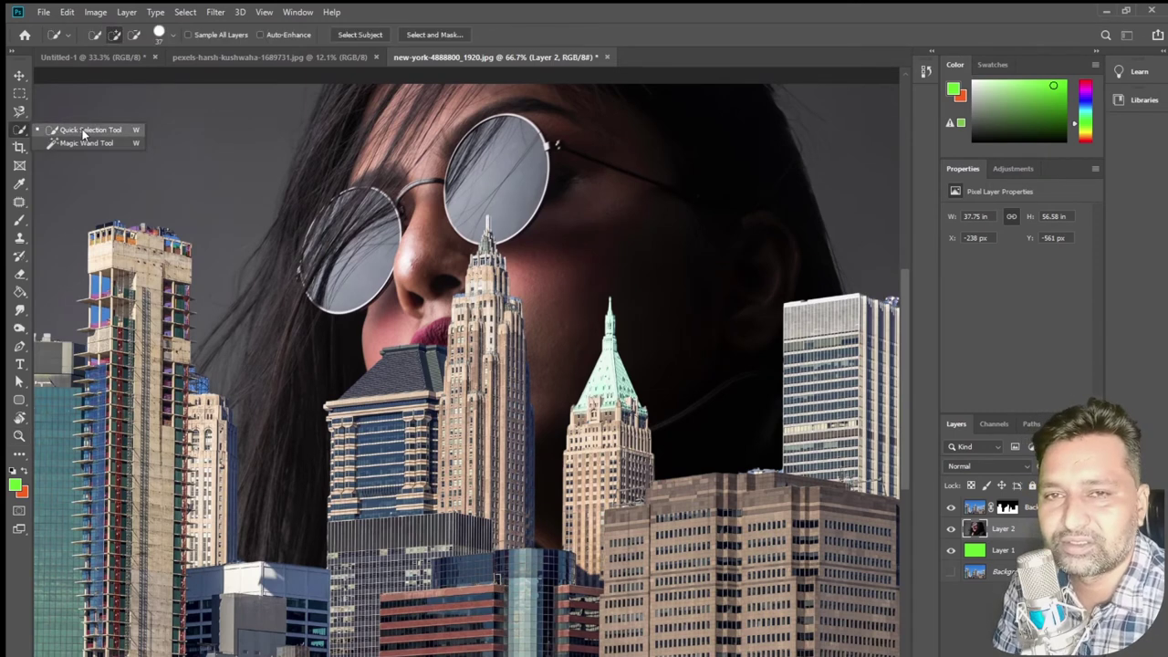
pyautogui.click(83, 132)
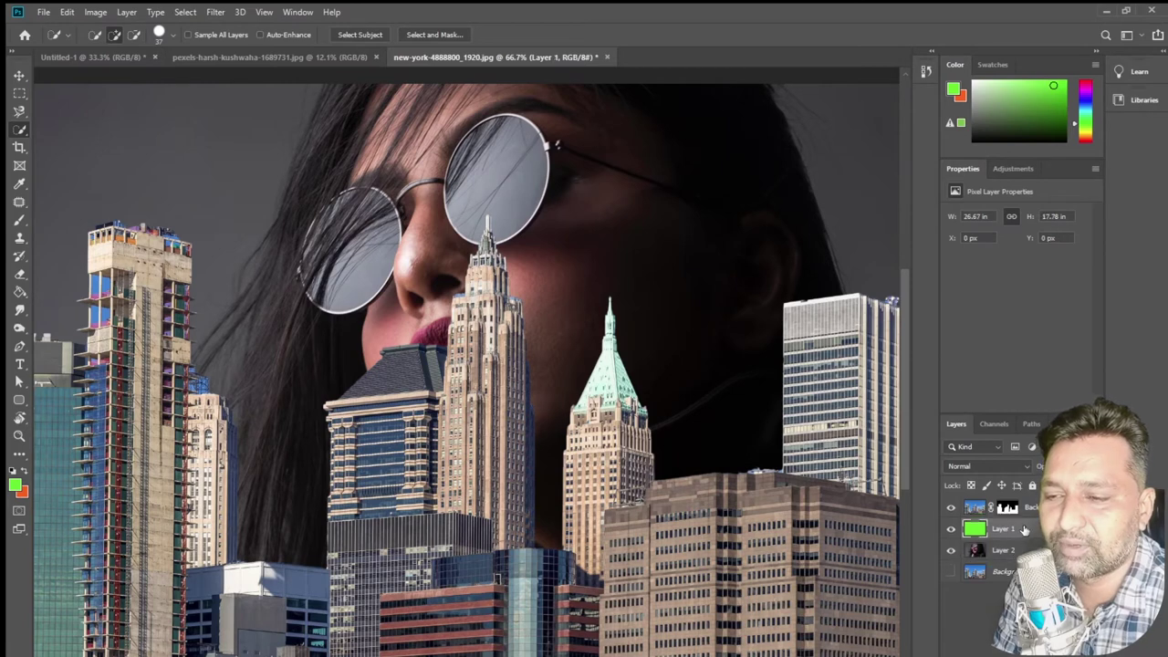
pyautogui.moveTo(998, 550); pyautogui.dragTo(1002, 520)
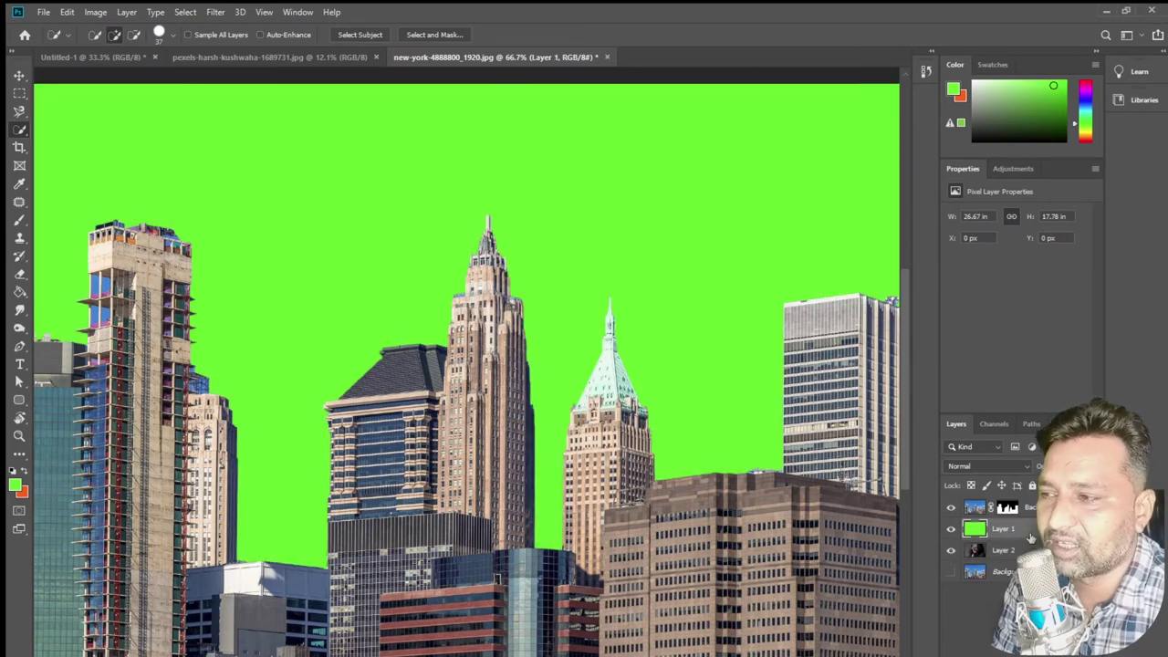
pyautogui.moveTo(1004, 529); pyautogui.dragTo(1003, 559)
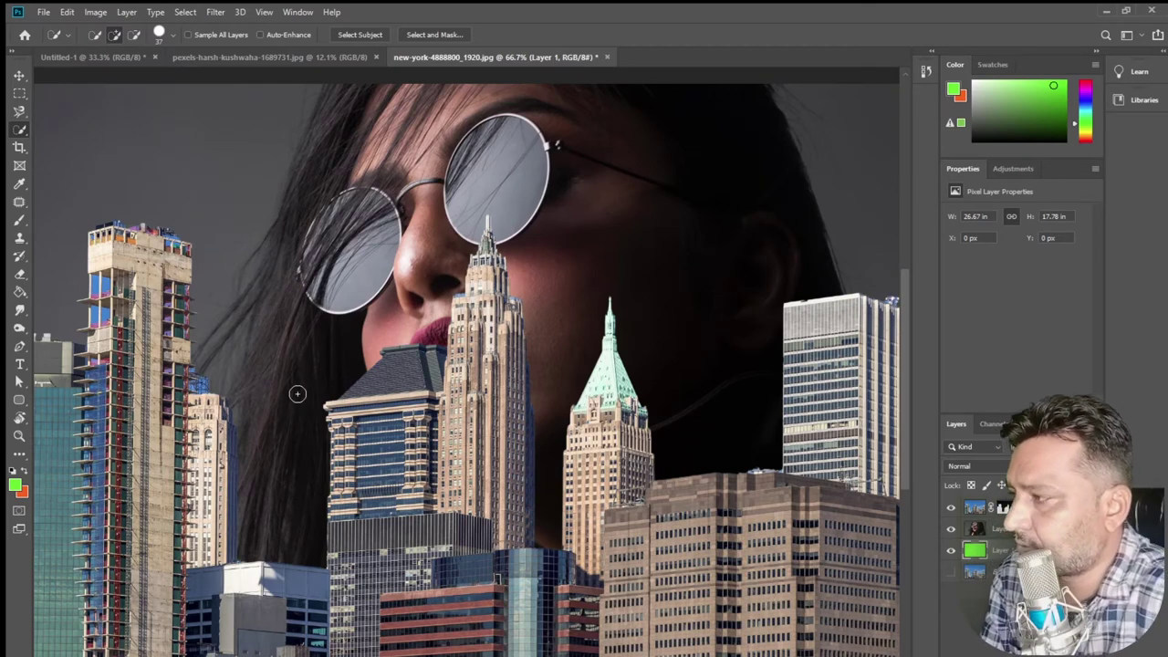
pyautogui.click(19, 146)
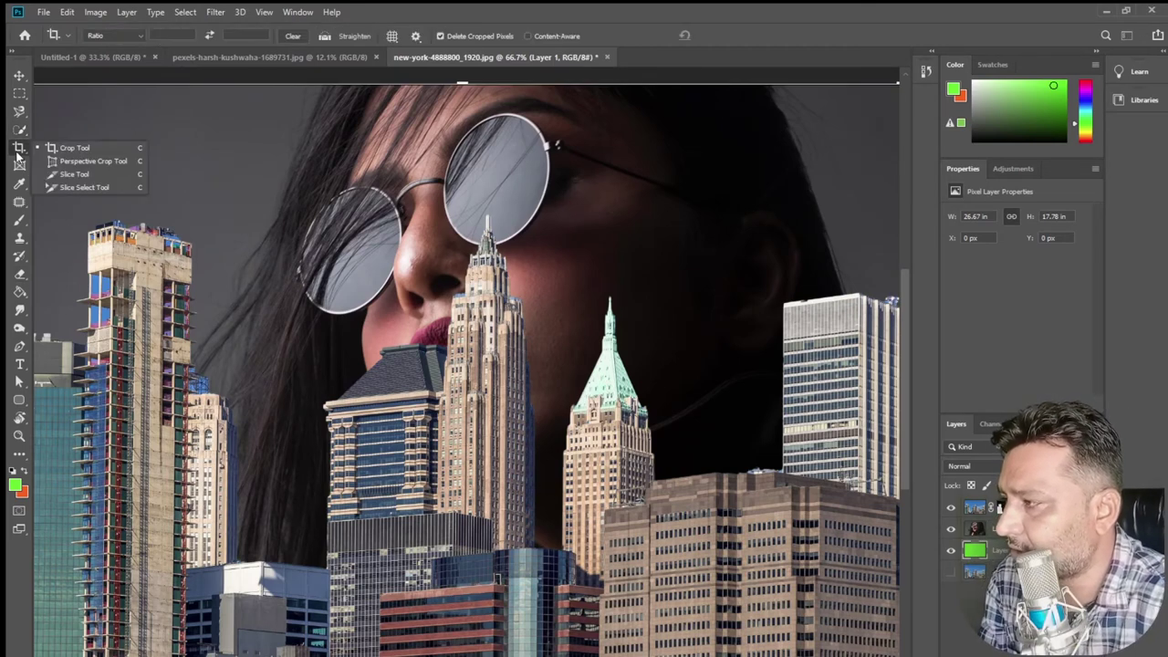
# - Crop the city composite to the central skyscrapers, then return to the portrait document
pyautogui.click(82, 150)
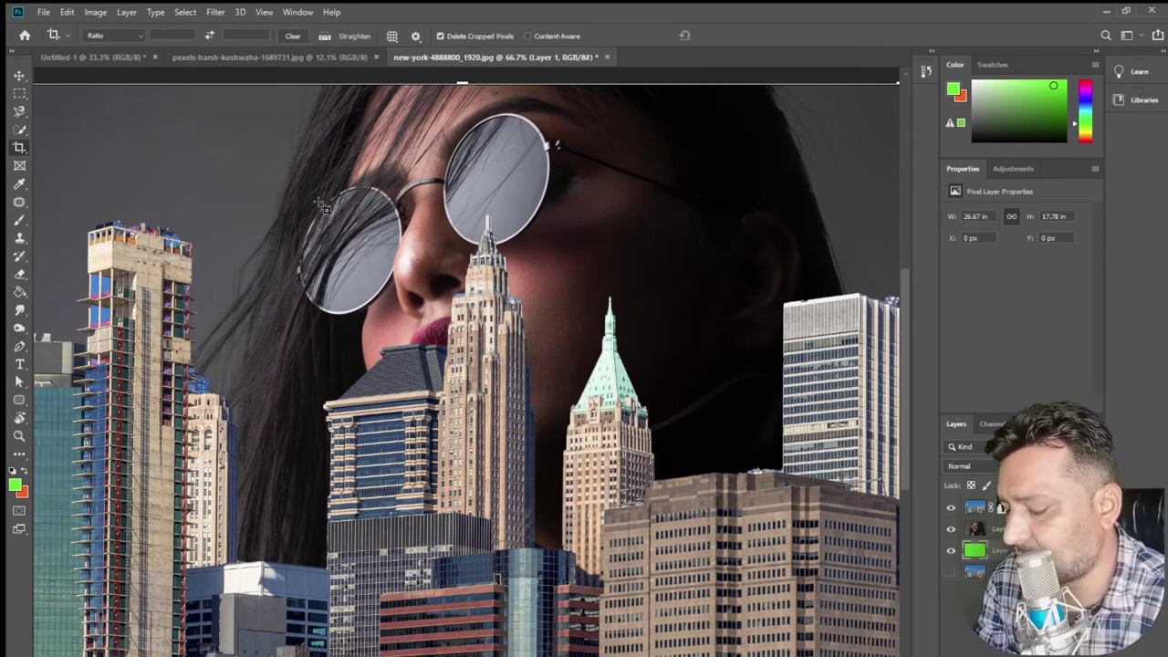
pyautogui.hotkey('ctrl', '-')
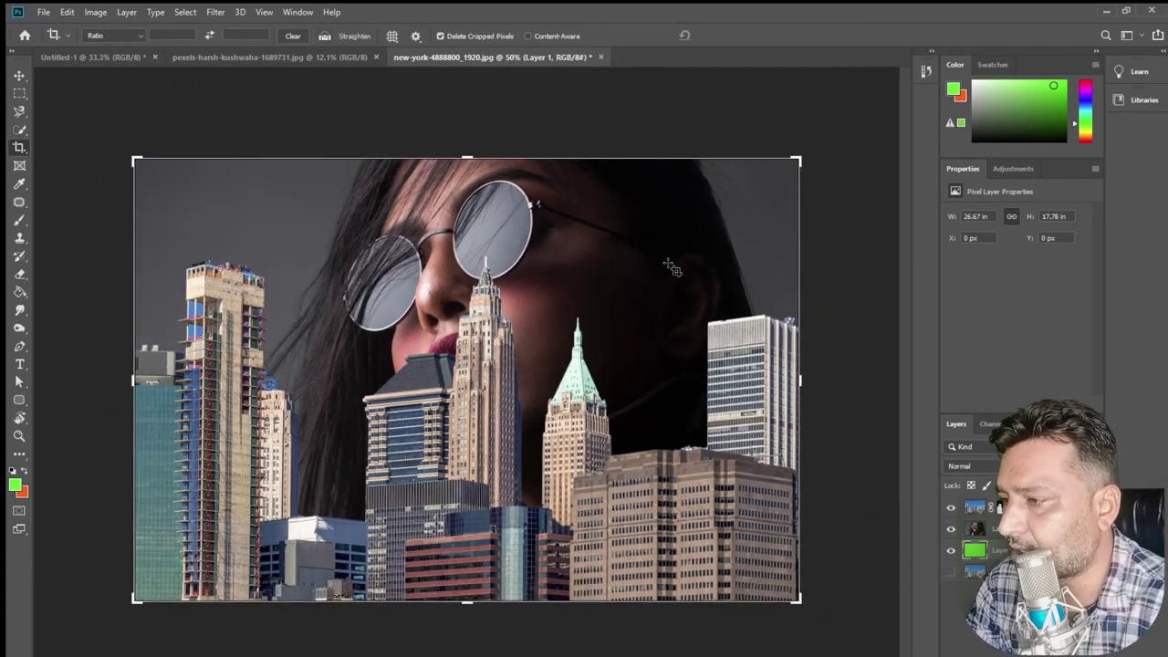
pyautogui.moveTo(797, 161); pyautogui.dragTo(684, 232)
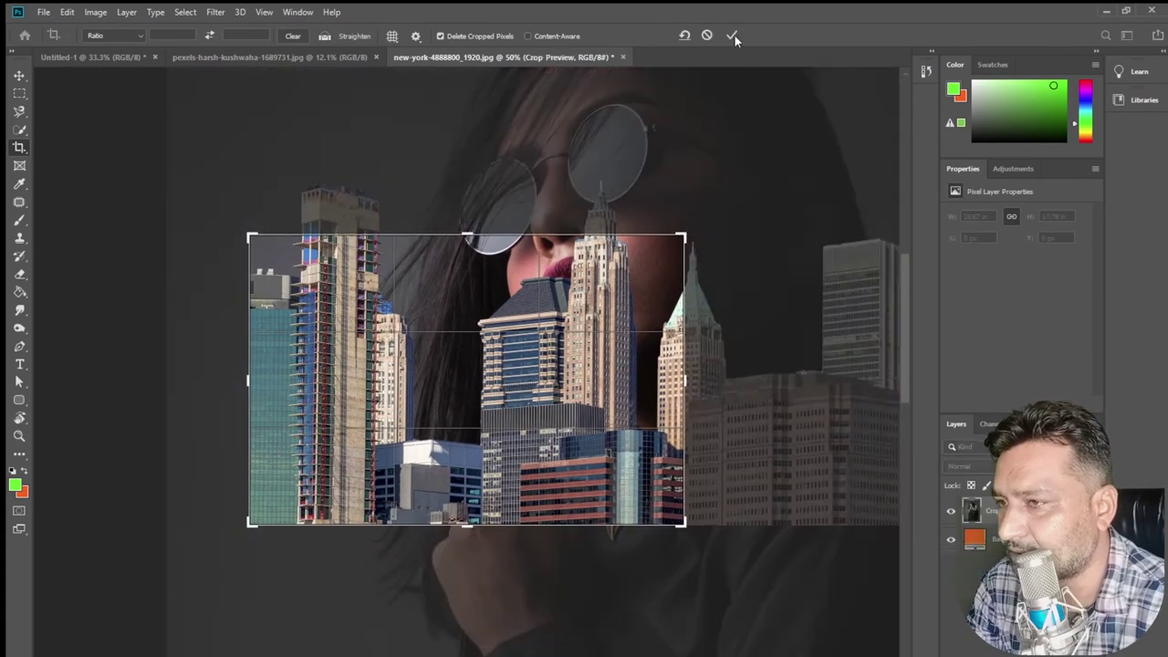
pyautogui.click(732, 36)
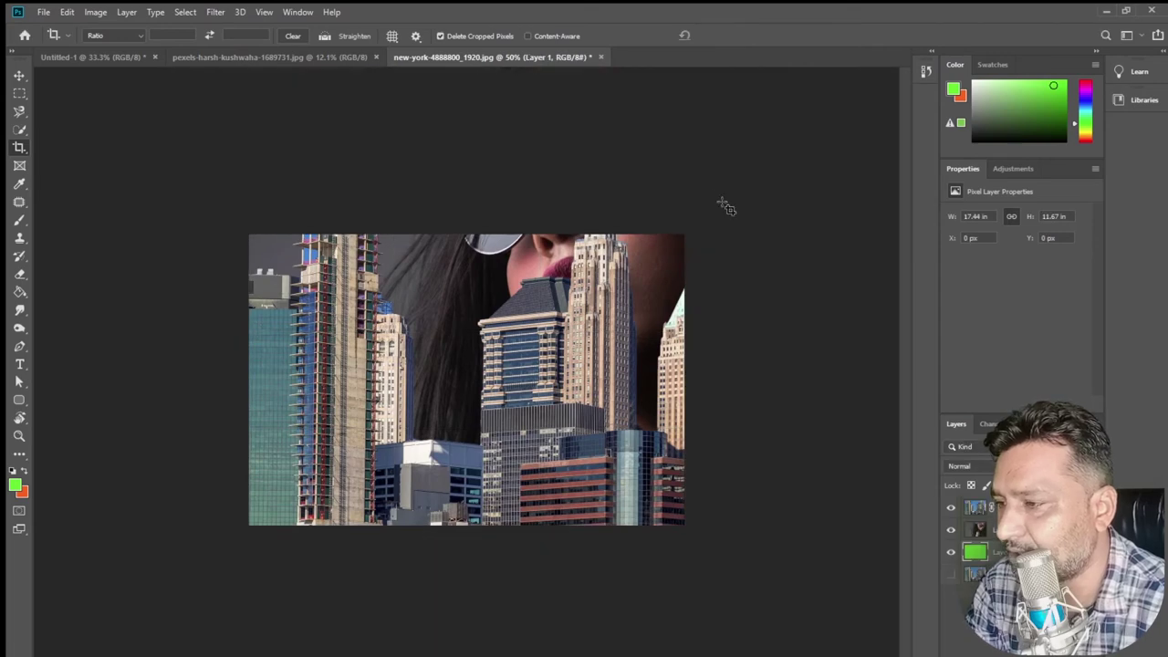
pyautogui.click(307, 58)
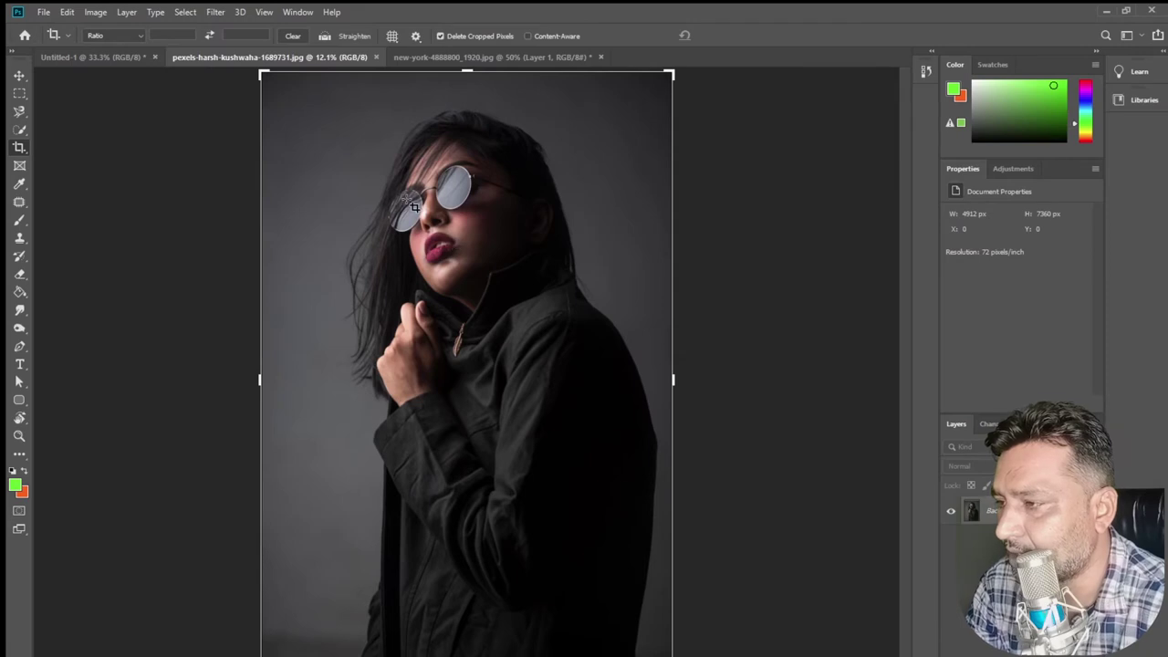
# - Crop the portrait around the woman's head, toggling Delete Cropped Pixels before applying
pyautogui.moveTo(344, 101); pyautogui.dragTo(596, 317)
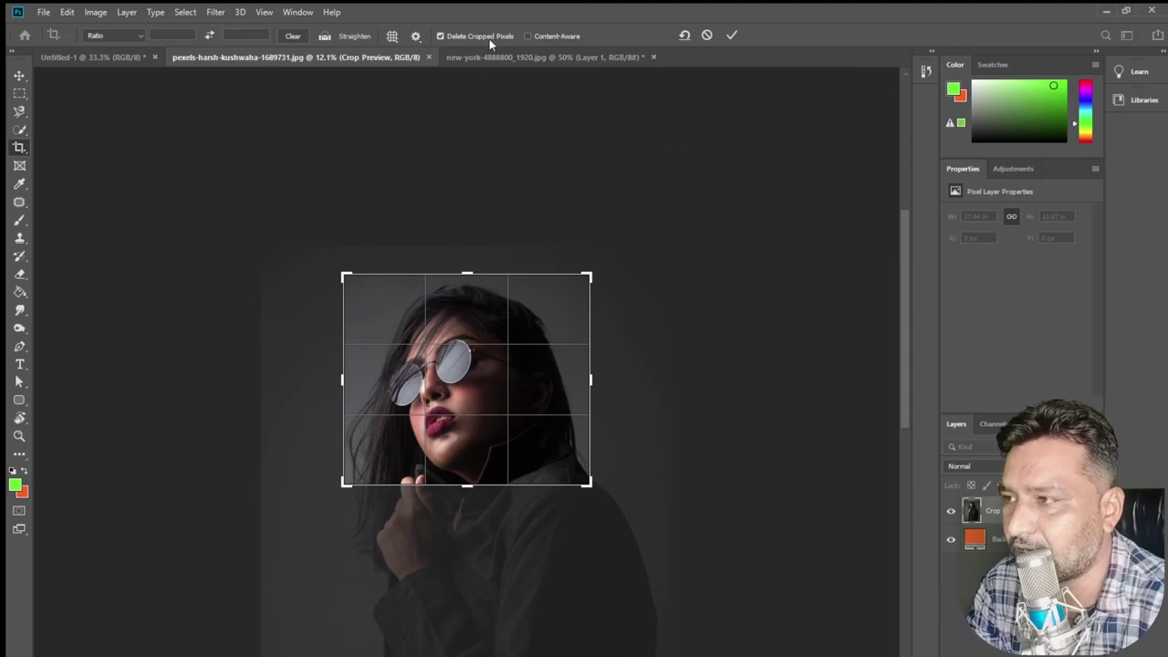
pyautogui.click(440, 37)
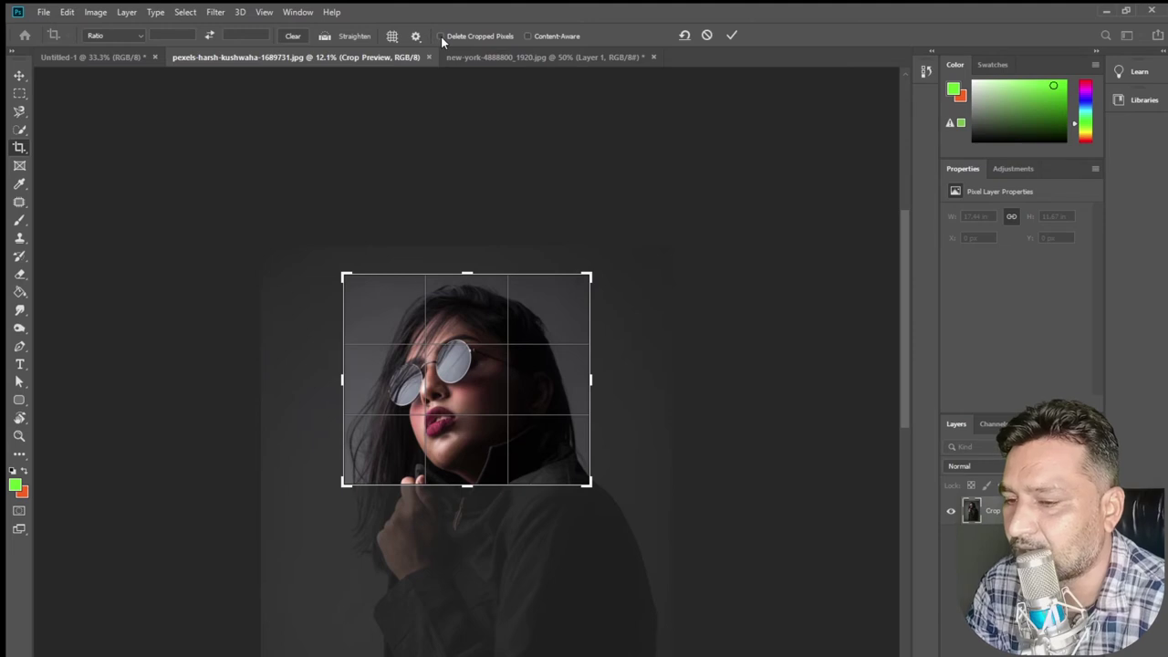
pyautogui.click(441, 37)
pyautogui.click(441, 35)
pyautogui.click(440, 36)
pyautogui.click(730, 36)
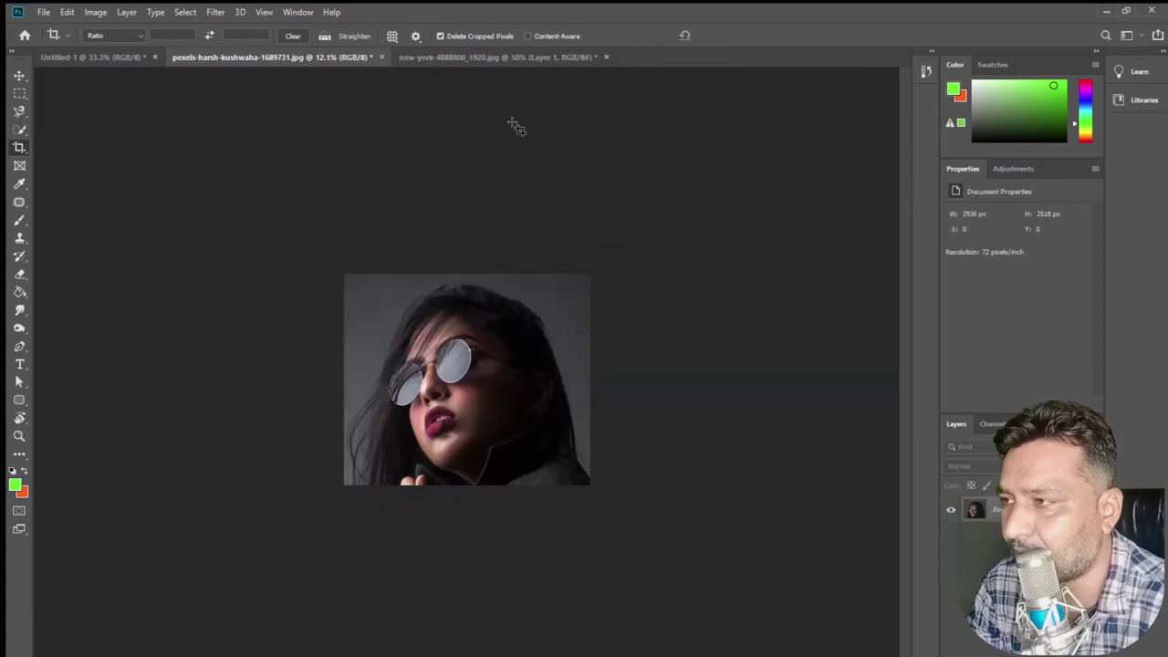
# - Re-crop the portrait to a near-square head-and-shoulders framing
pyautogui.click(335, 260)
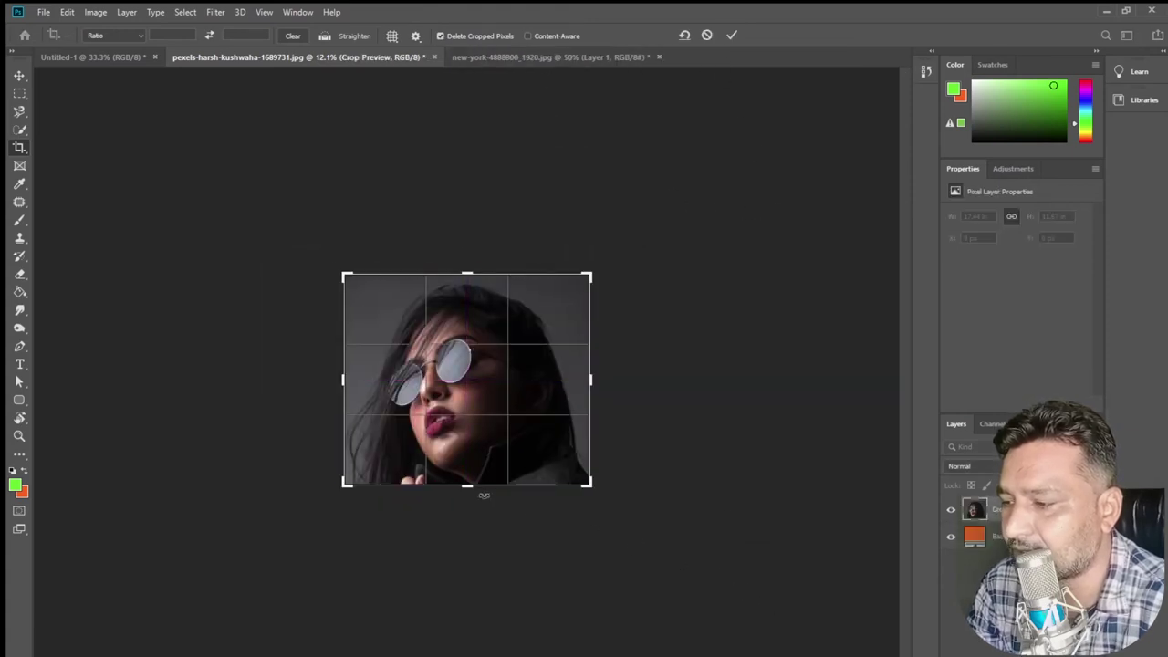
pyautogui.moveTo(470, 488); pyautogui.dragTo(471, 552)
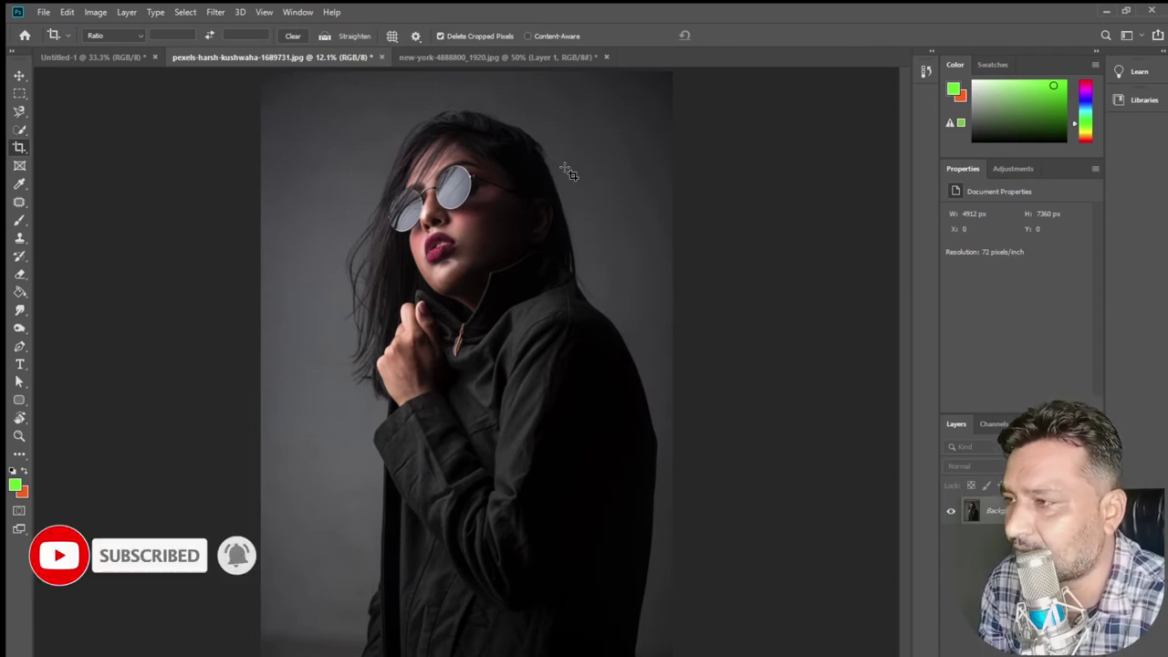
pyautogui.moveTo(318, 107); pyautogui.dragTo(637, 401)
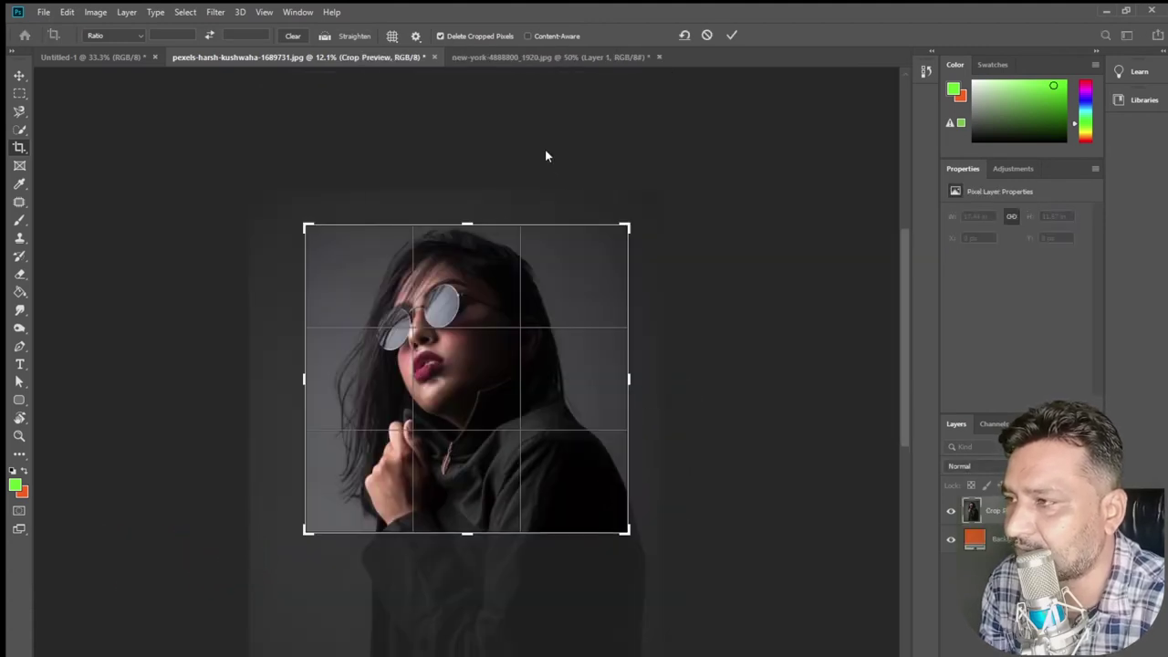
pyautogui.click(732, 36)
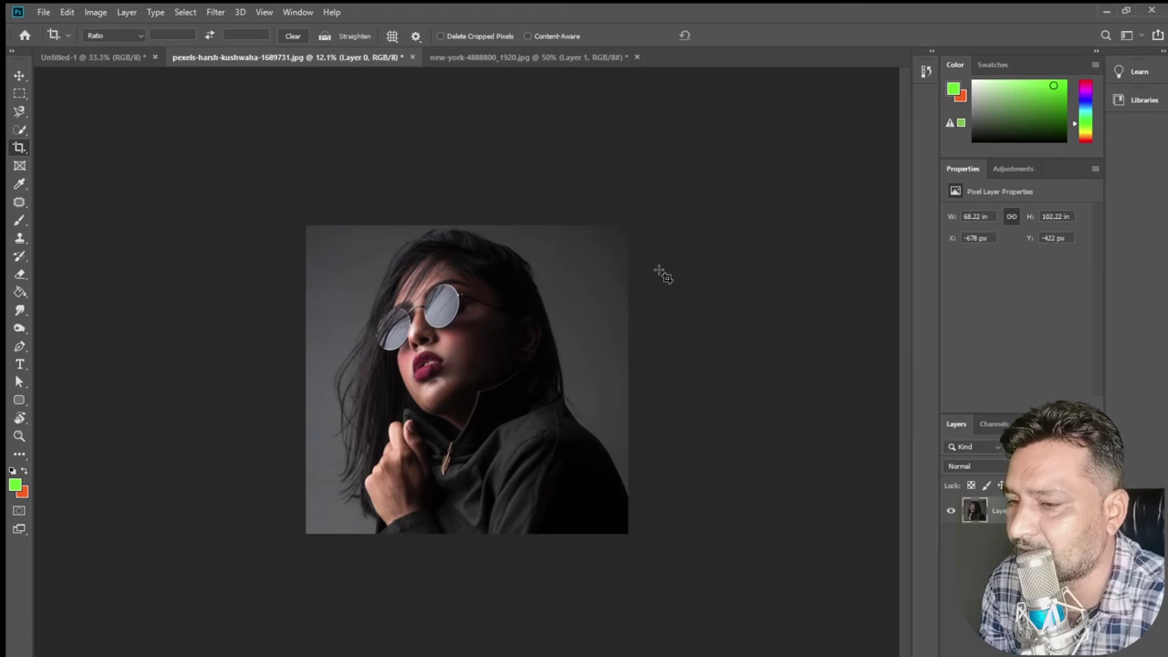
# - Inspect the layer bounds, then crop the portrait to the head and upper body
pyautogui.hotkey('ctrl', 't')
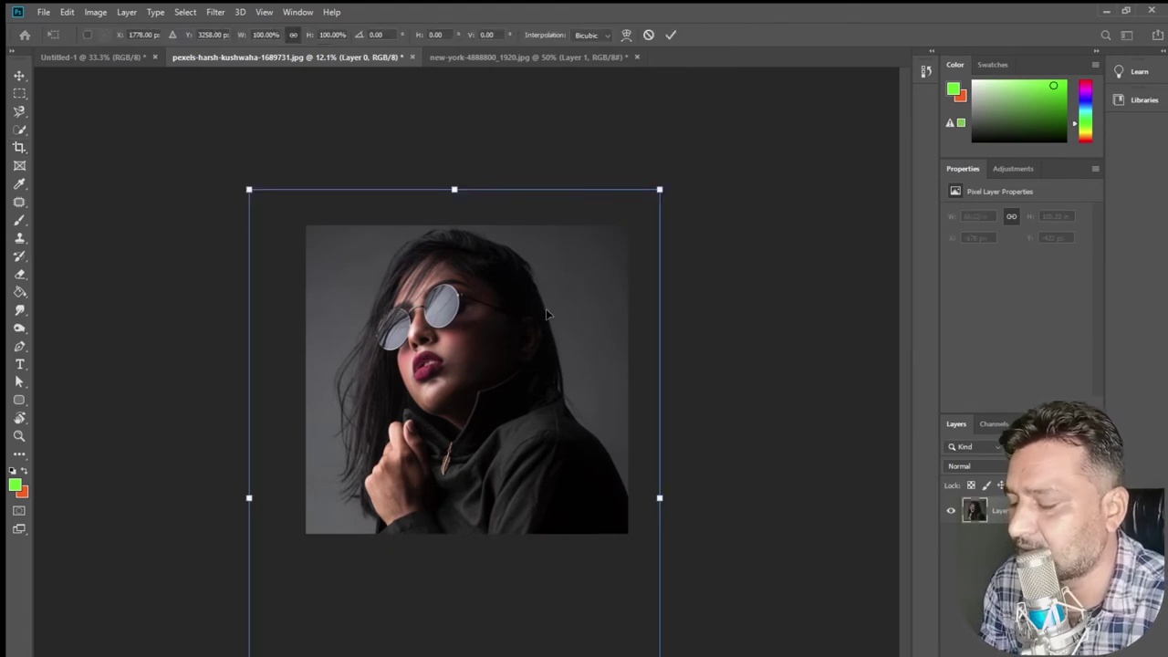
pyautogui.press('Escape')
pyautogui.press('c')
pyautogui.moveTo(337, 231)
pyautogui.mouseDown()
pyautogui.moveTo(636, 565)
pyautogui.moveTo(513, 535)
pyautogui.moveTo(488, 552)
pyautogui.mouseUp()
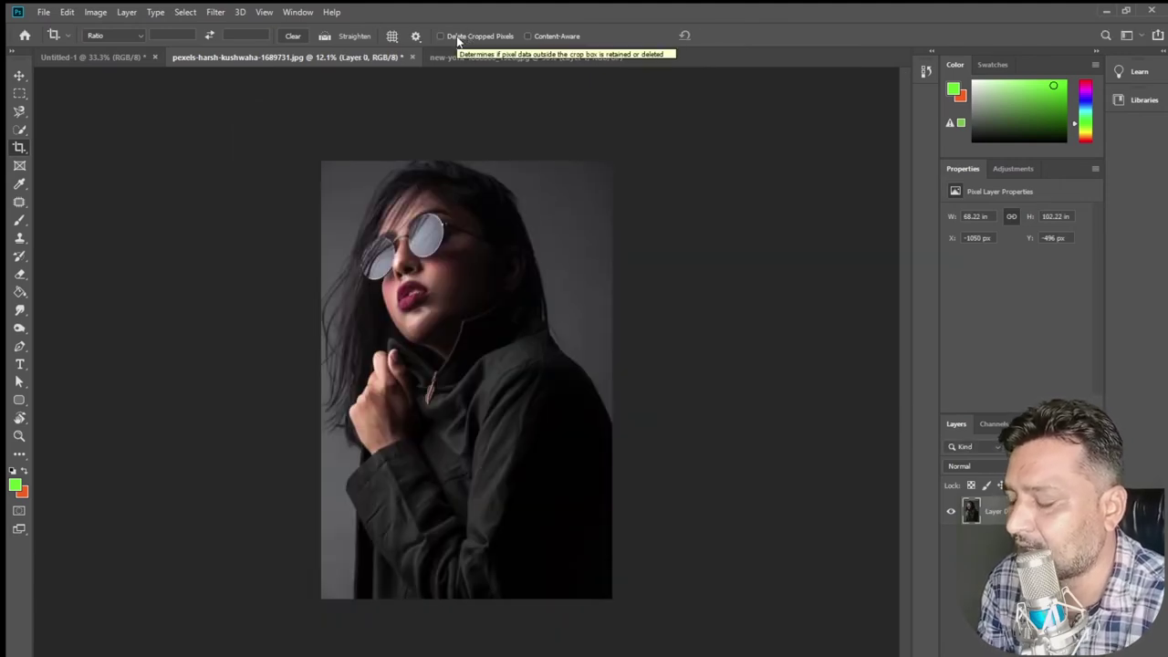
pyautogui.moveTo(347, 183); pyautogui.dragTo(567, 438)
pyautogui.click(731, 36)
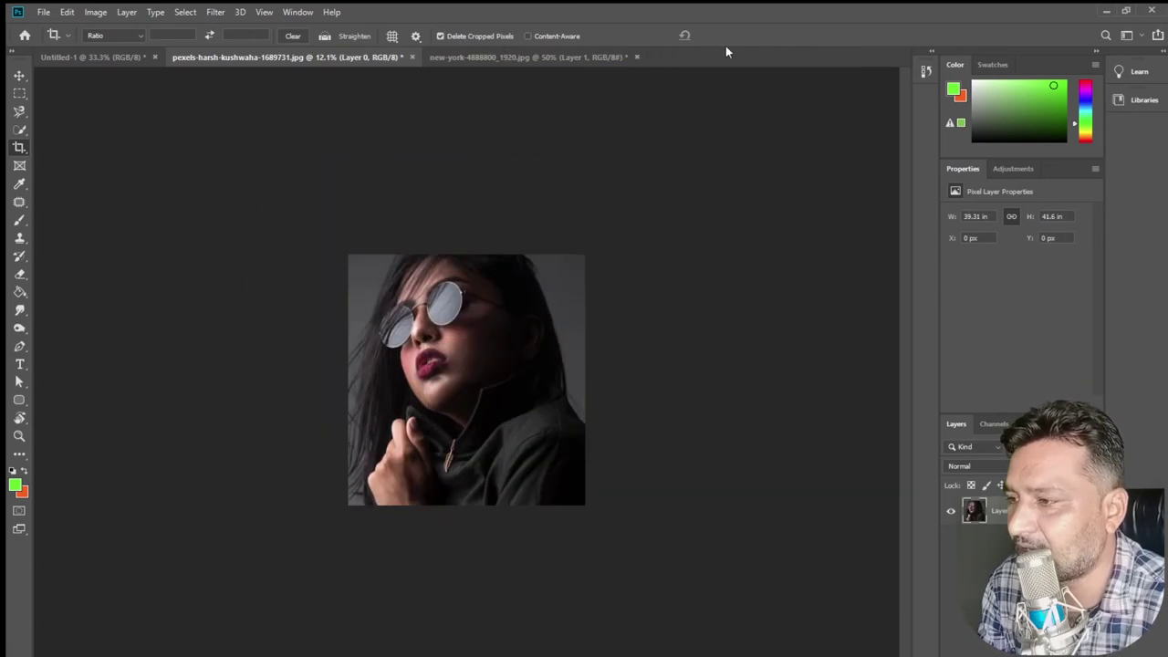
# - With Delete Cropped Pixels off, crop narrowly around the face, then undo the crops
pyautogui.click(442, 36)
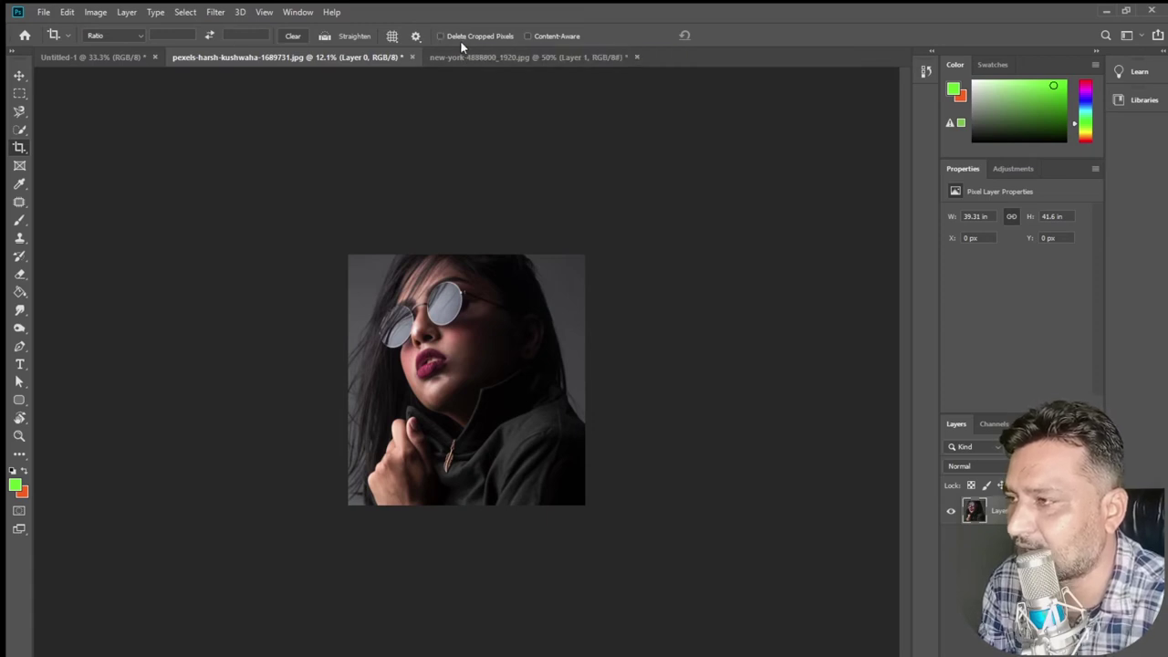
pyautogui.moveTo(390, 297); pyautogui.dragTo(531, 434)
pyautogui.moveTo(466, 463); pyautogui.dragTo(466, 509)
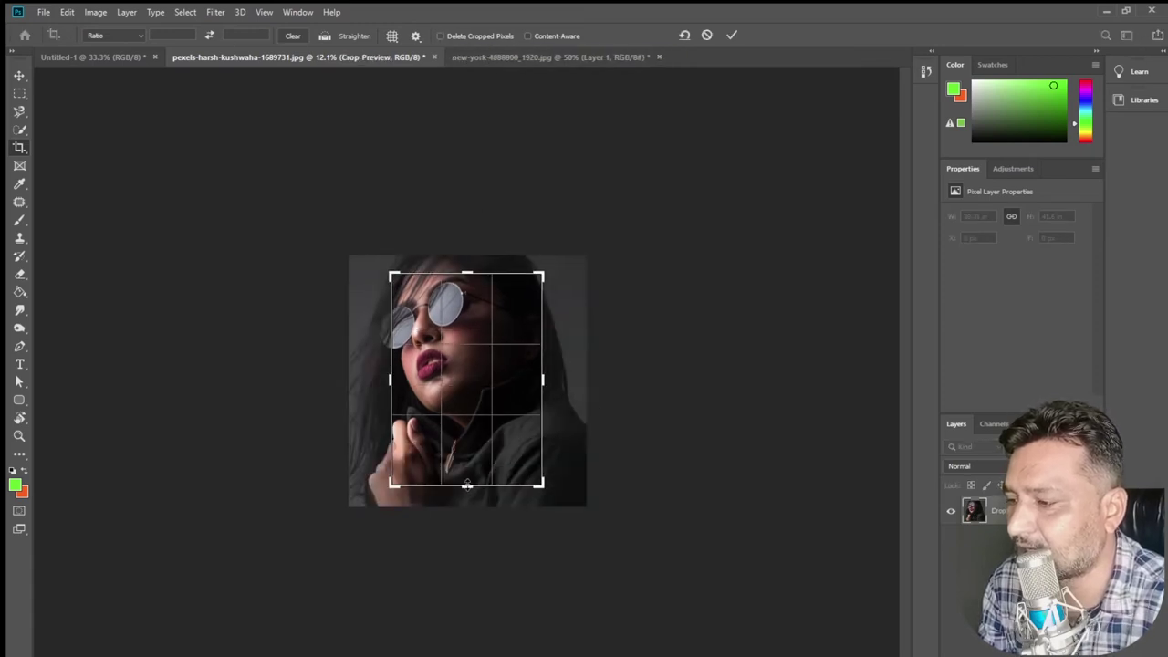
pyautogui.click(735, 34)
pyautogui.moveTo(404, 299); pyautogui.dragTo(528, 458)
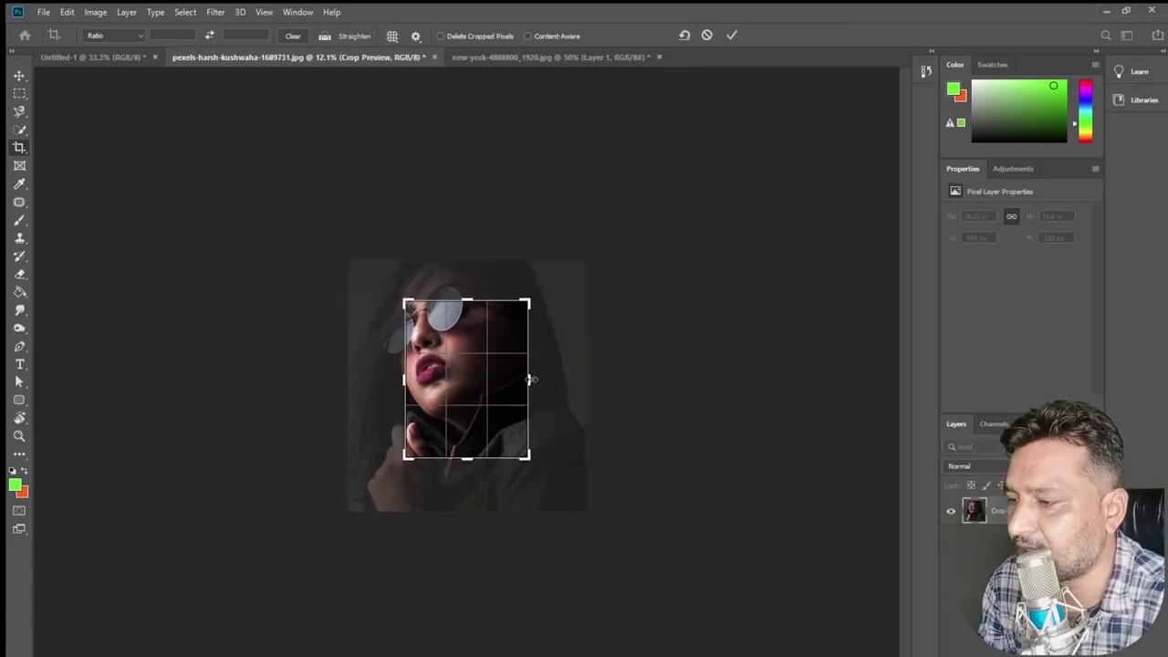
pyautogui.moveTo(529, 379); pyautogui.dragTo(516, 383)
pyautogui.press('Return')
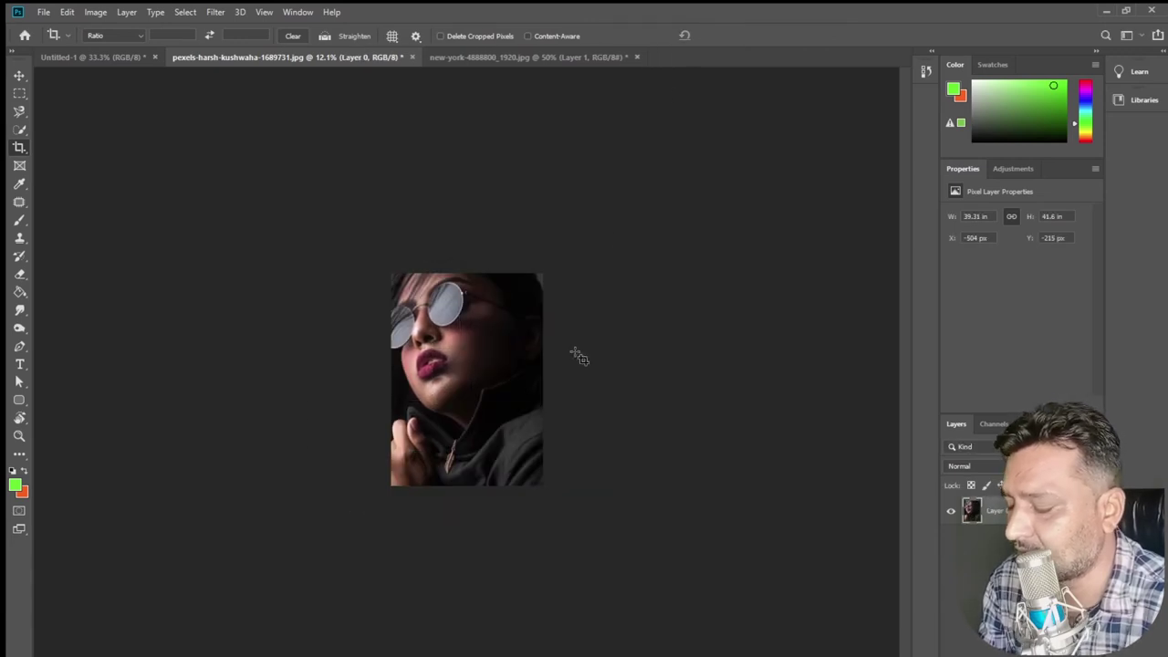
pyautogui.hotkey('ctrl', 'z')
pyautogui.hotkey('ctrl', 'z')
pyautogui.hotkey('ctrl', 'z')
pyautogui.hotkey('ctrl', 'z')
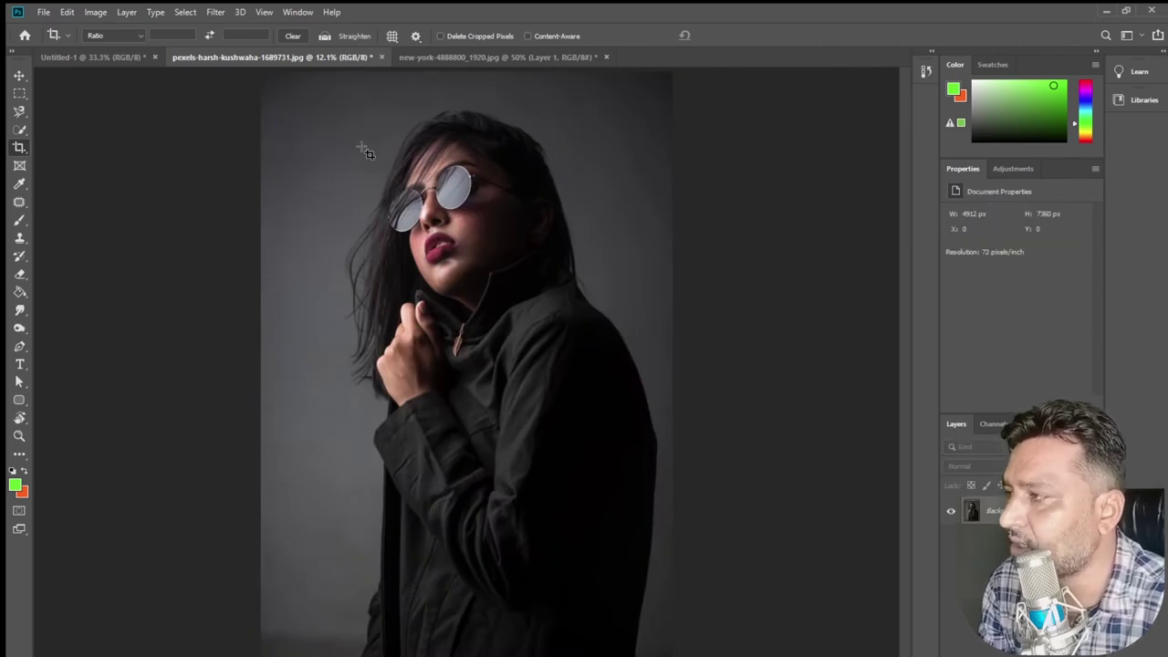
# - Apply the 4 x 5 in 300 ppi crop preset to the portrait
pyautogui.click(130, 36)
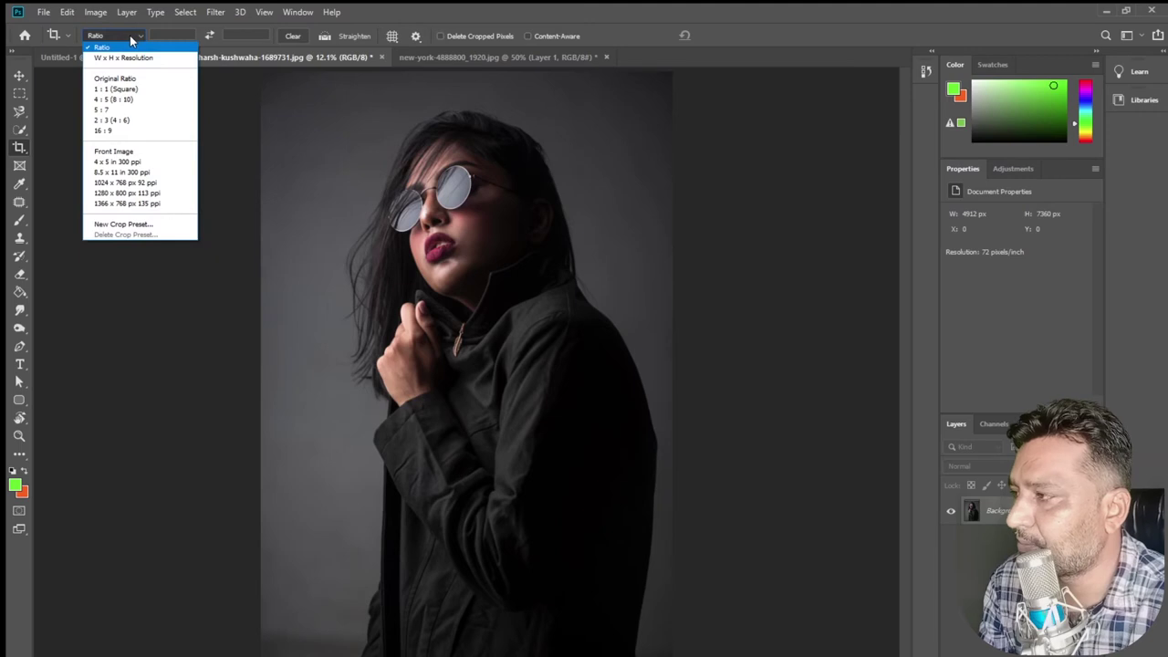
pyautogui.click(168, 162)
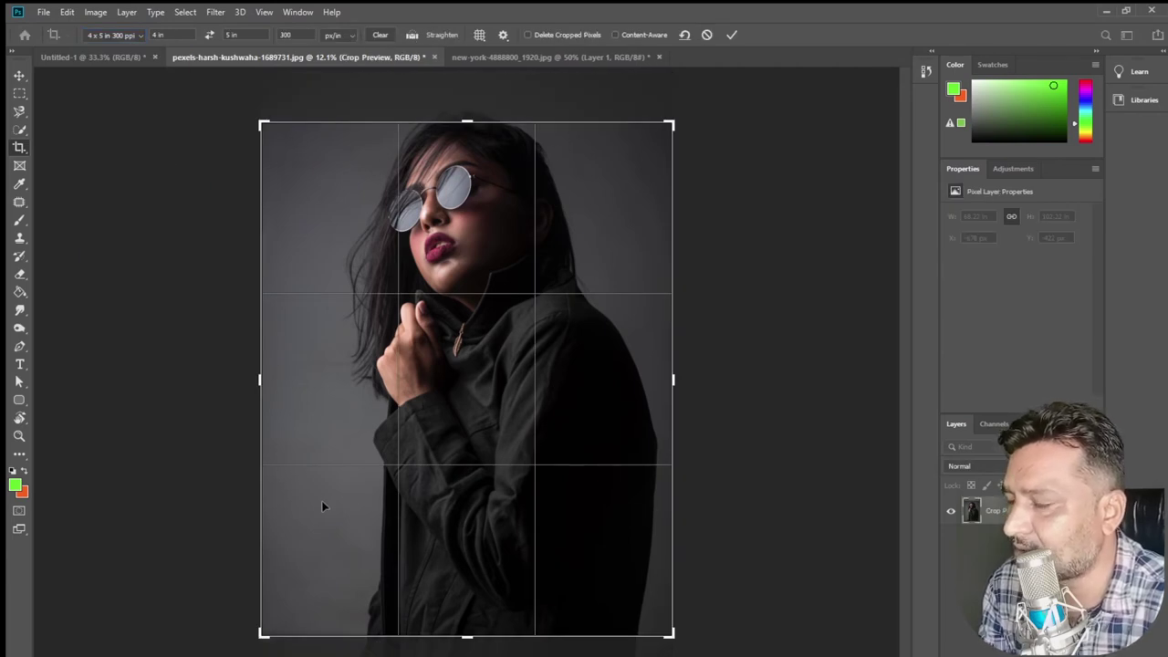
pyautogui.click(732, 34)
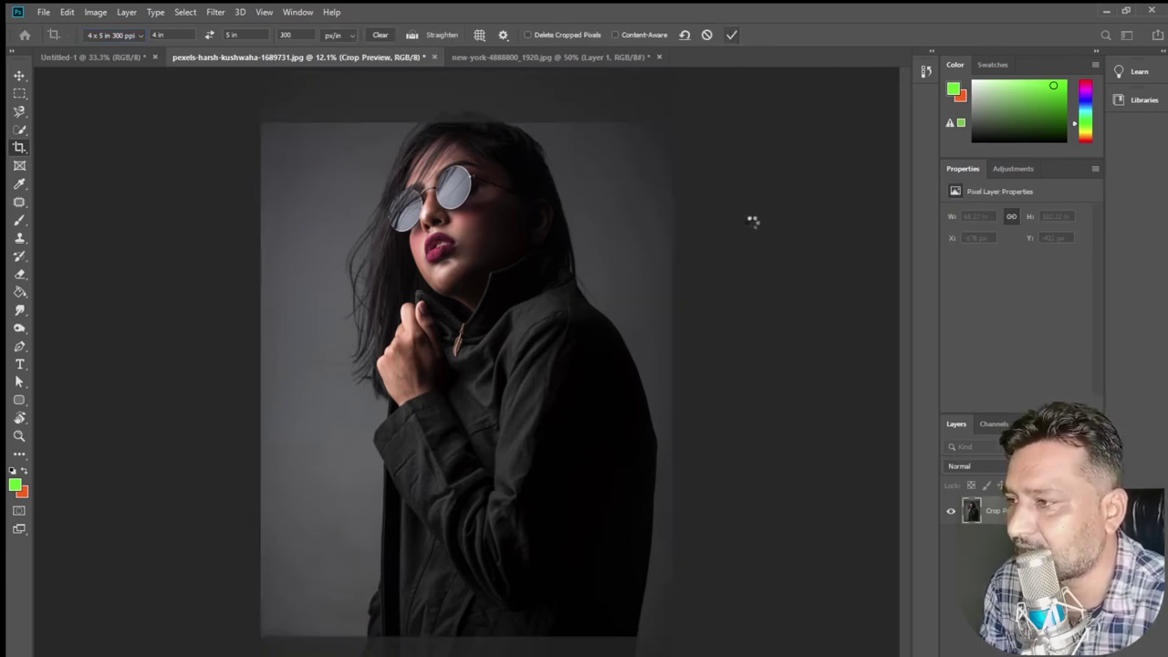
# - Fit the whole photo in view and set the Crop tool to a free Ratio preset
pyautogui.press('z')
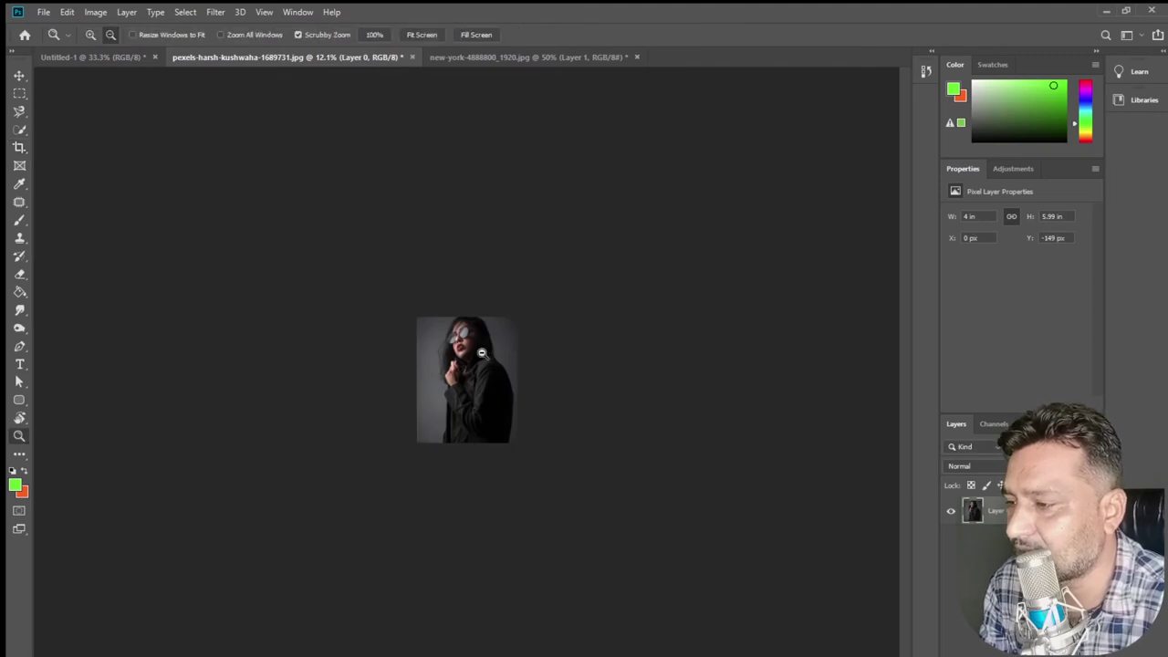
pyautogui.rightClick(482, 355)
pyautogui.click(516, 375)
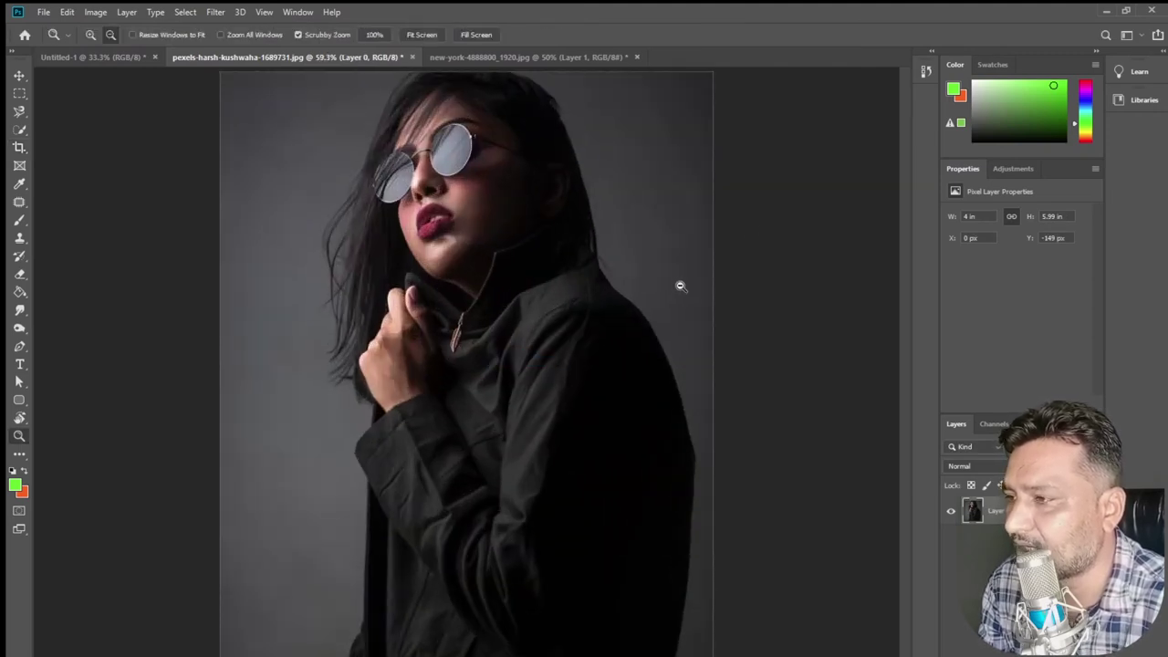
pyautogui.rightClick(651, 266)
pyautogui.click(660, 283)
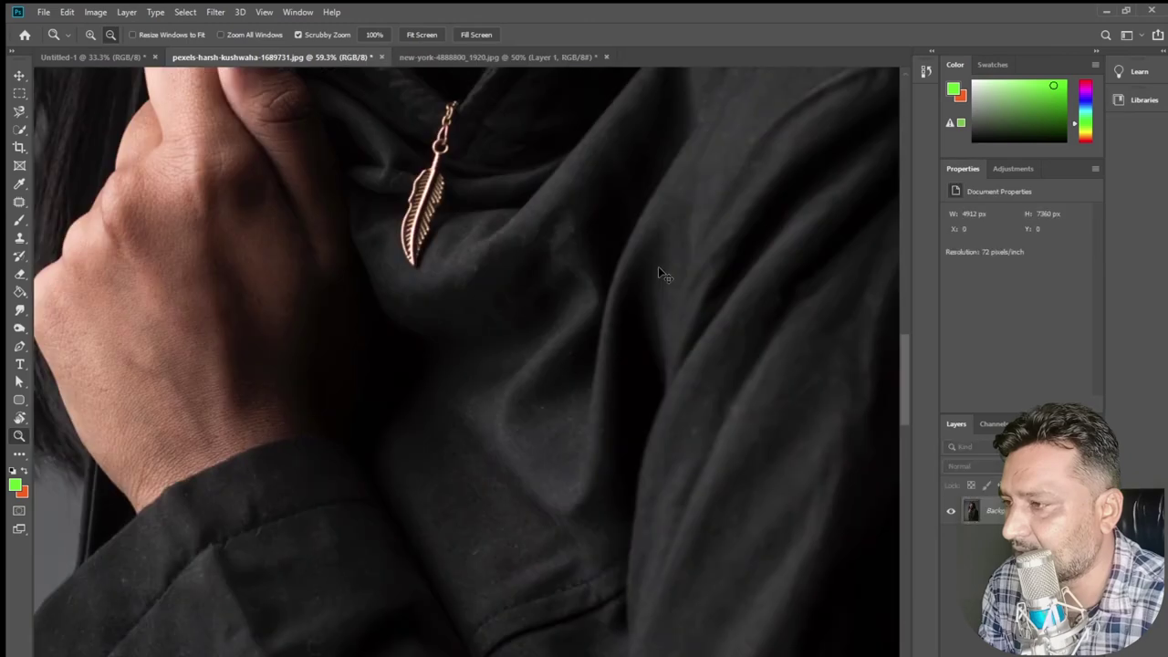
pyautogui.rightClick(589, 252)
pyautogui.click(604, 264)
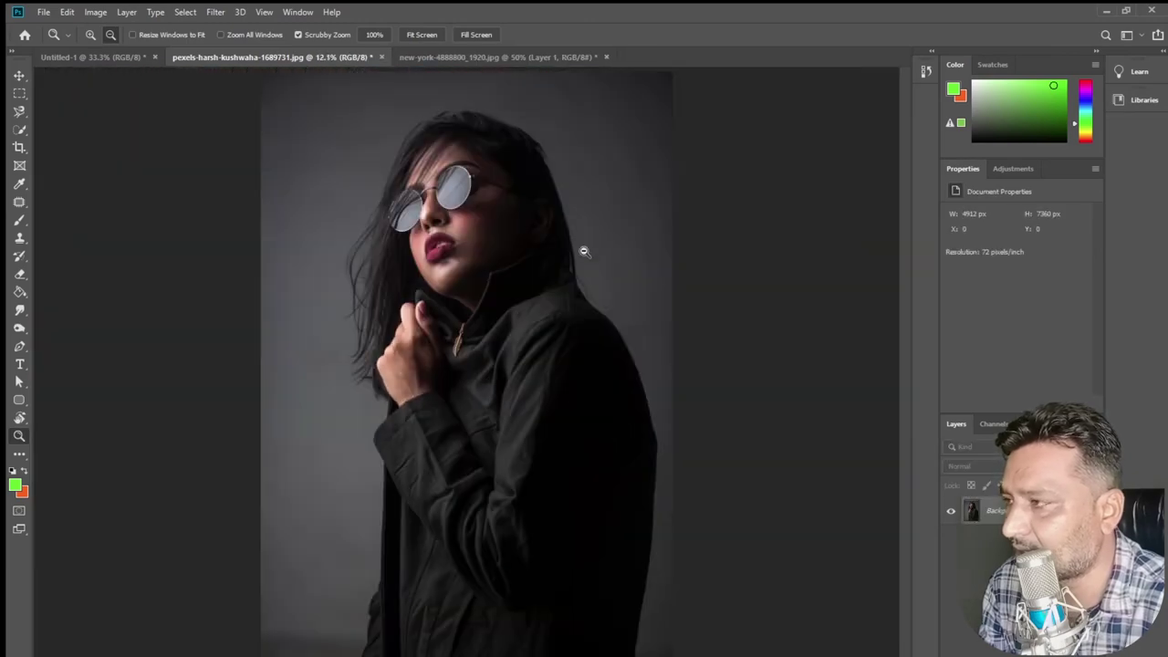
pyautogui.click(19, 147)
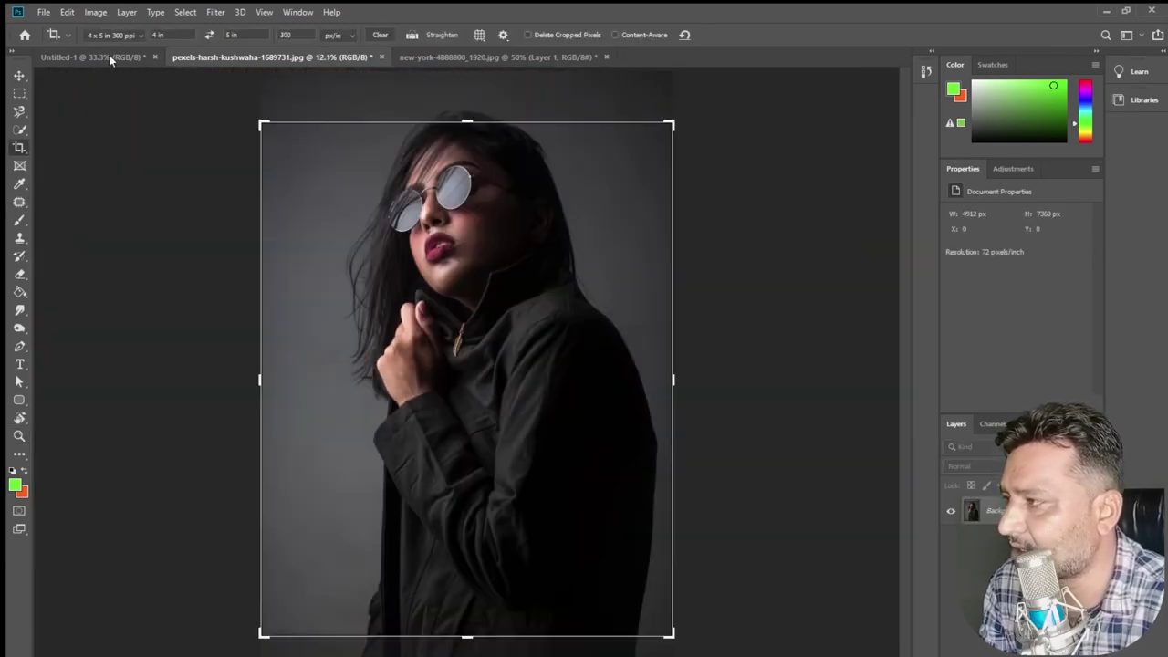
pyautogui.click(119, 36)
pyautogui.click(128, 46)
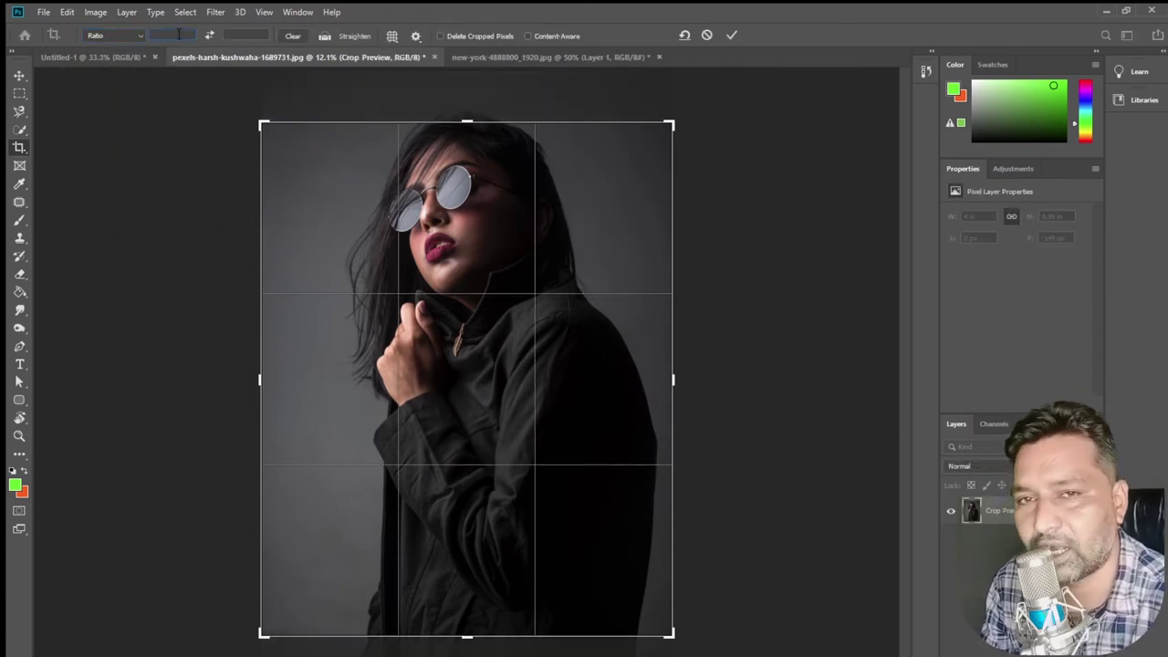
# - Square the crop with a ratio value of 20, then clear both ratio fields, keeping Ratio
pyautogui.press('Tab')
pyautogui.write('20')
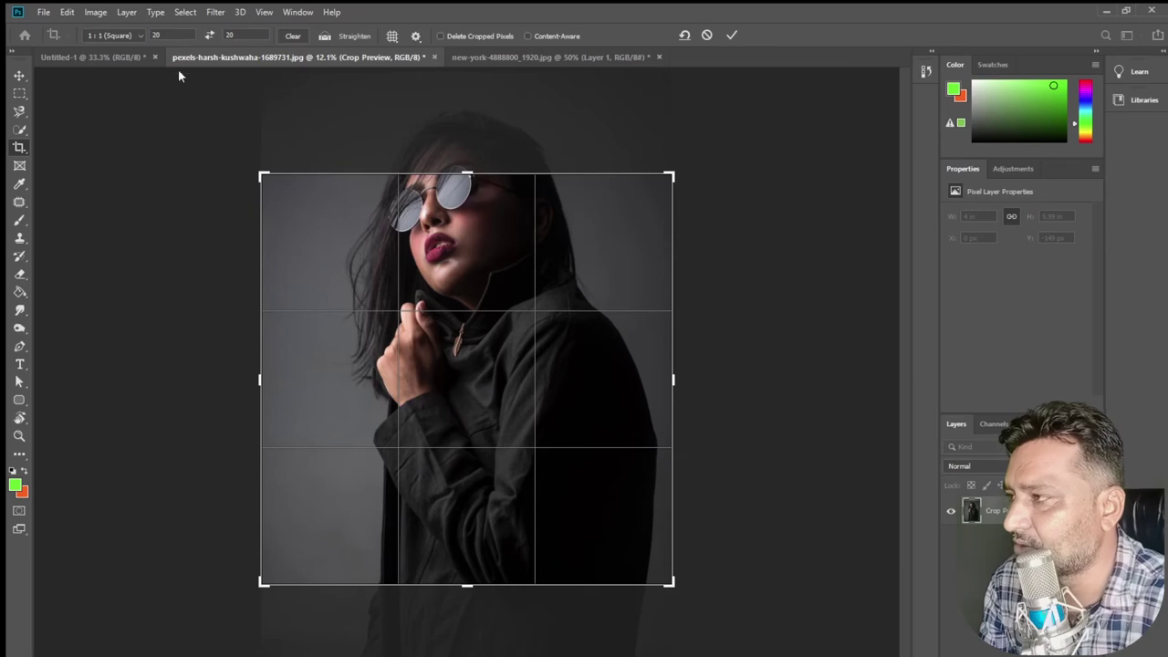
pyautogui.doubleClick(176, 35)
pyautogui.press('BackSpace')
pyautogui.press('Tab')
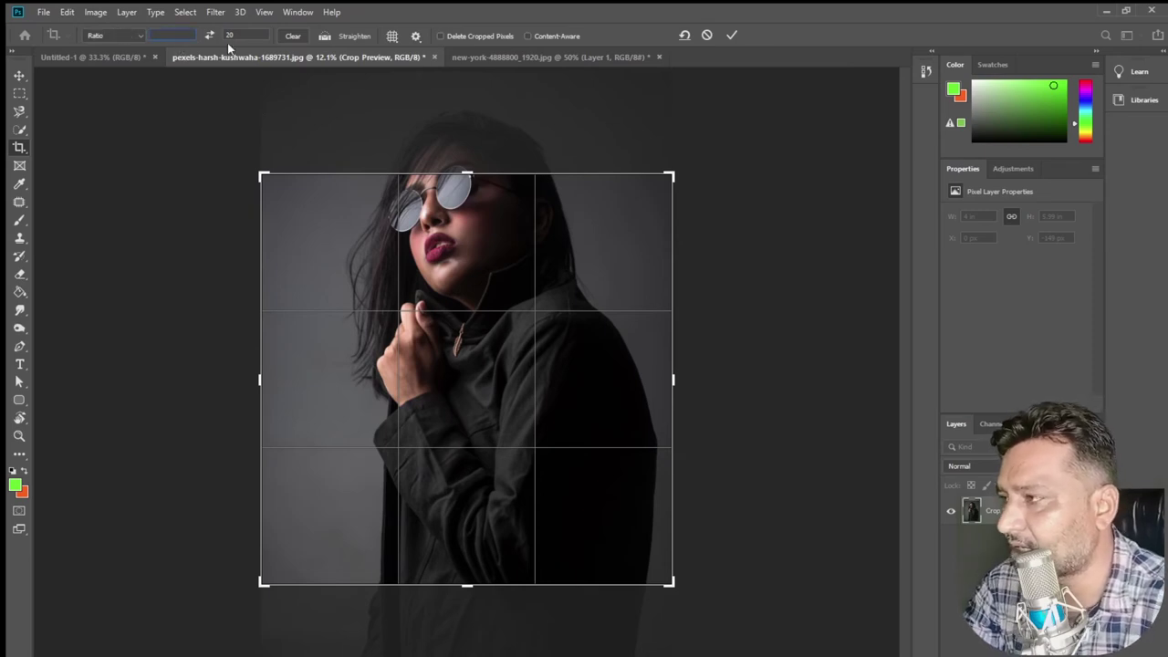
pyautogui.press('BackSpace')
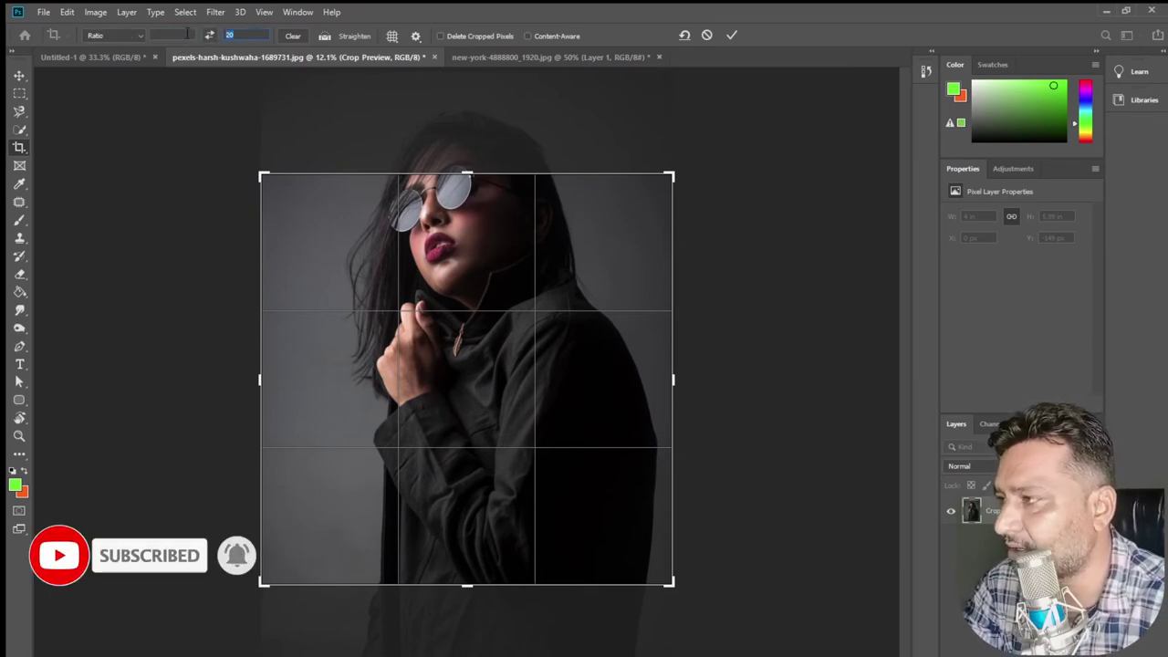
pyautogui.click(141, 36)
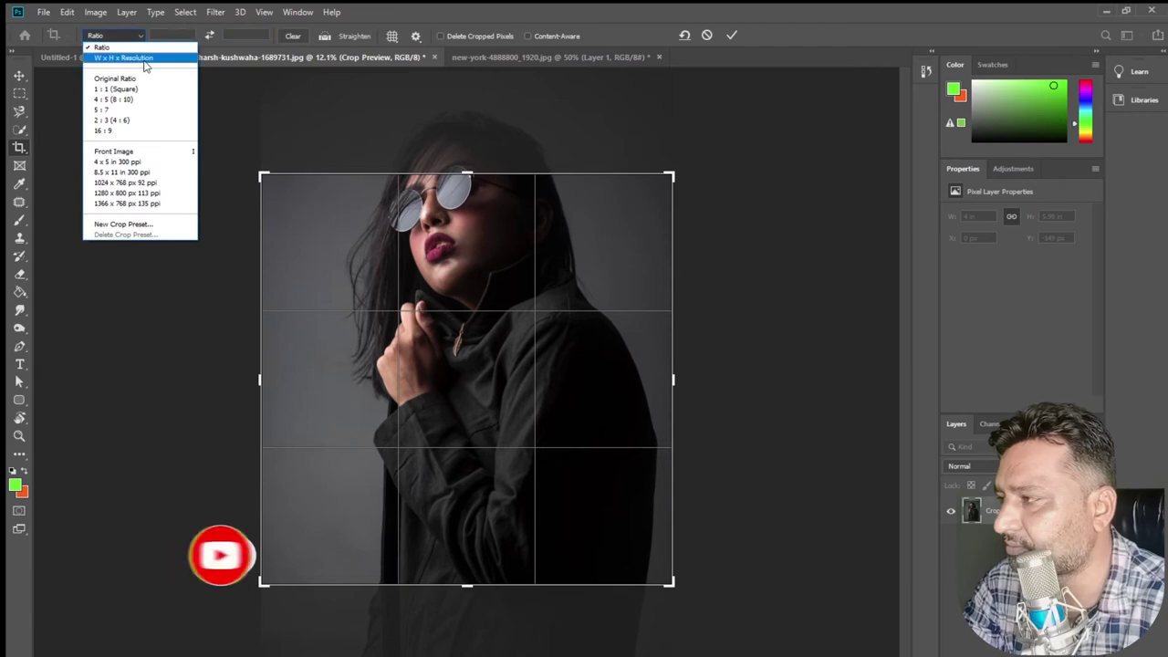
pyautogui.click(141, 47)
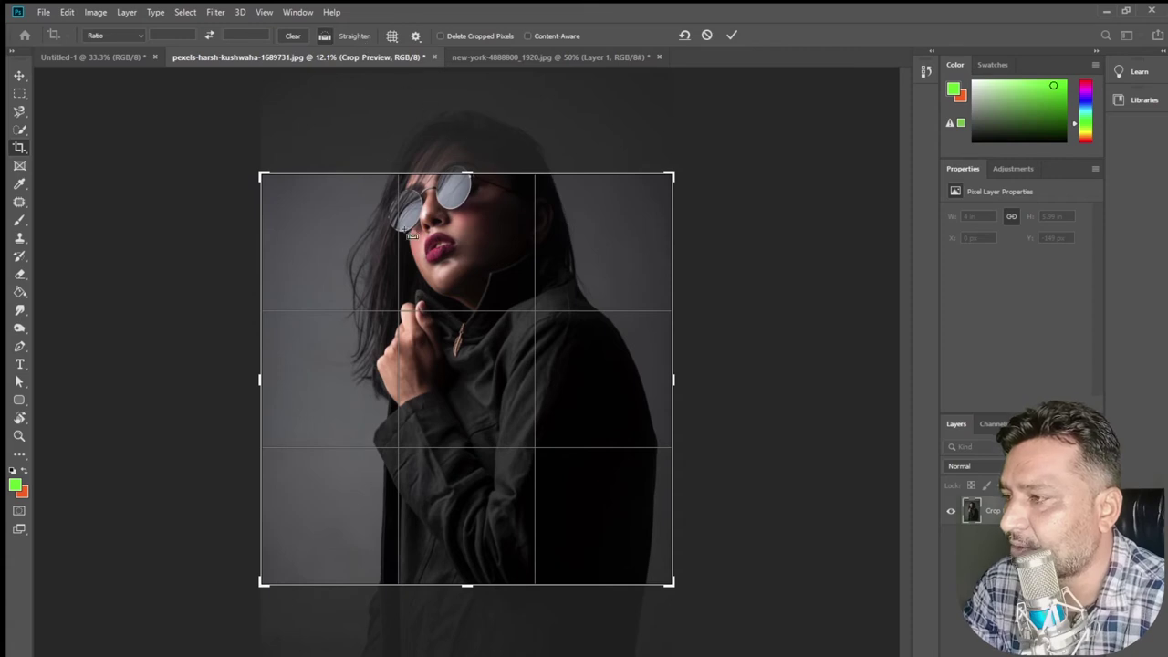
# - Straighten and rotate the photo with a crop, then undo it
pyautogui.moveTo(511, 208); pyautogui.dragTo(628, 493)
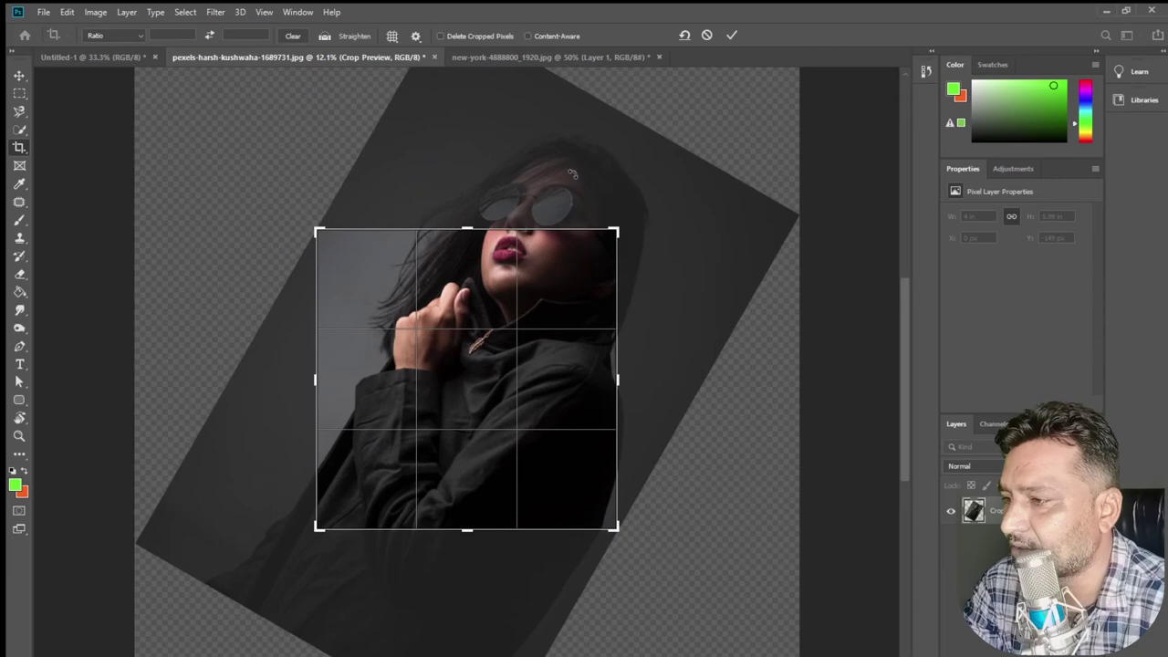
pyautogui.moveTo(573, 174); pyautogui.dragTo(519, 338)
pyautogui.click(732, 35)
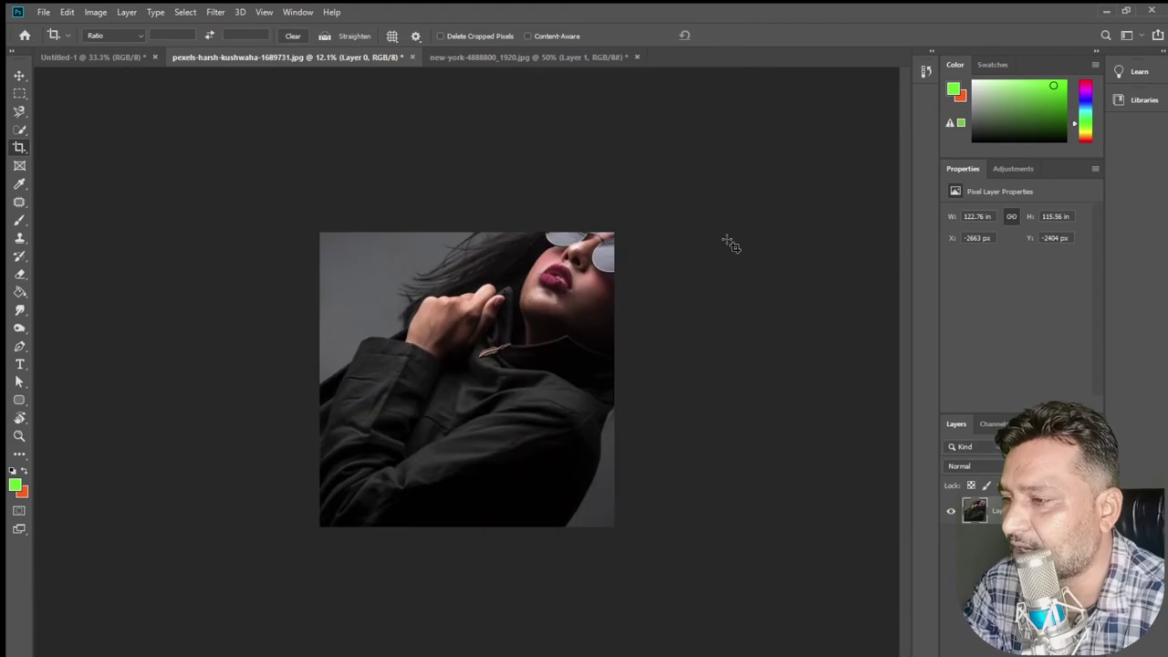
pyautogui.hotkey('ctrl', 'z')
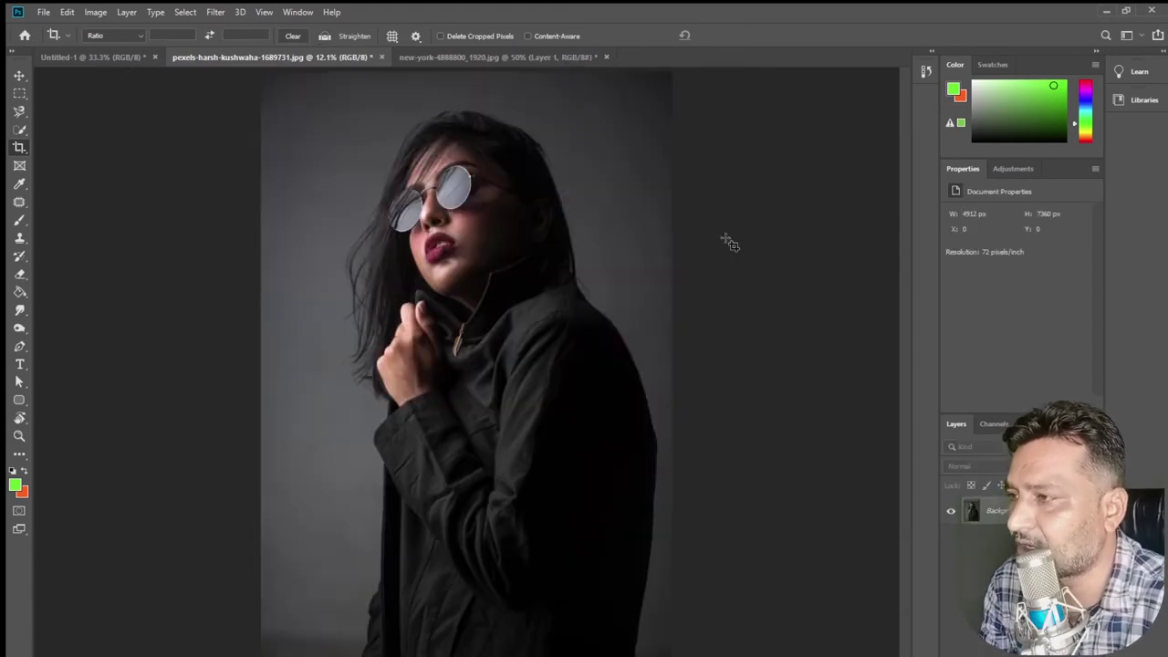
# - Crop to the head and shoulders, then undo to restore the full photo
pyautogui.click(392, 37)
pyautogui.click(417, 67)
pyautogui.moveTo(316, 106)
pyautogui.mouseDown()
pyautogui.moveTo(610, 341)
pyautogui.moveTo(626, 375)
pyautogui.mouseUp()
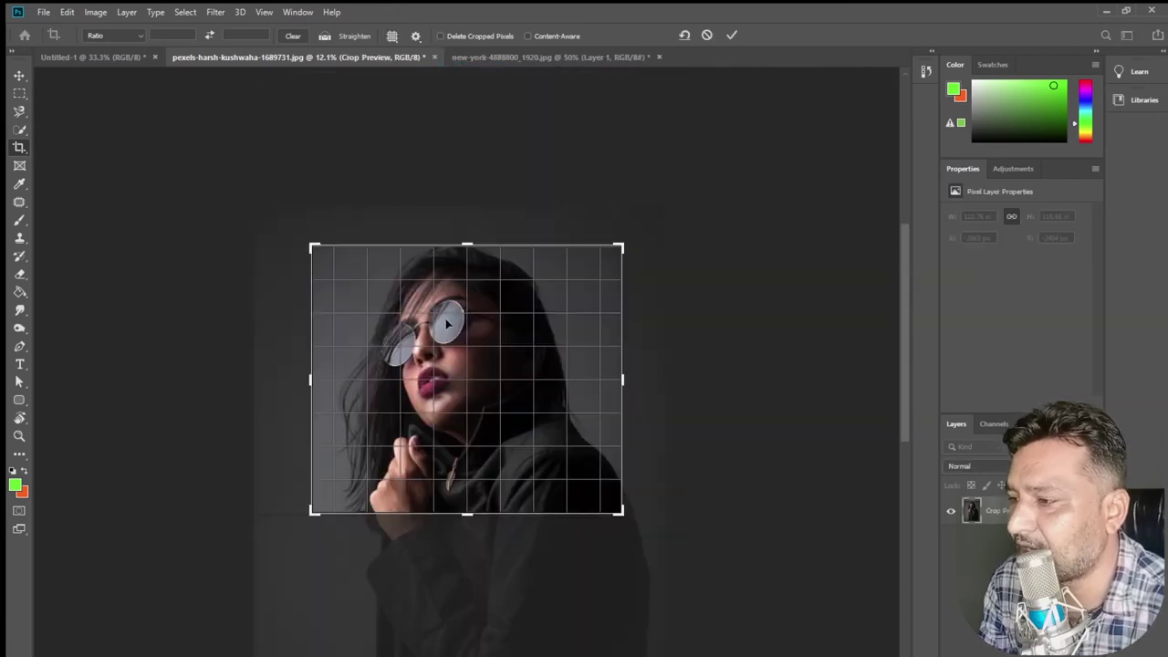
pyautogui.moveTo(474, 258); pyautogui.dragTo(470, 239)
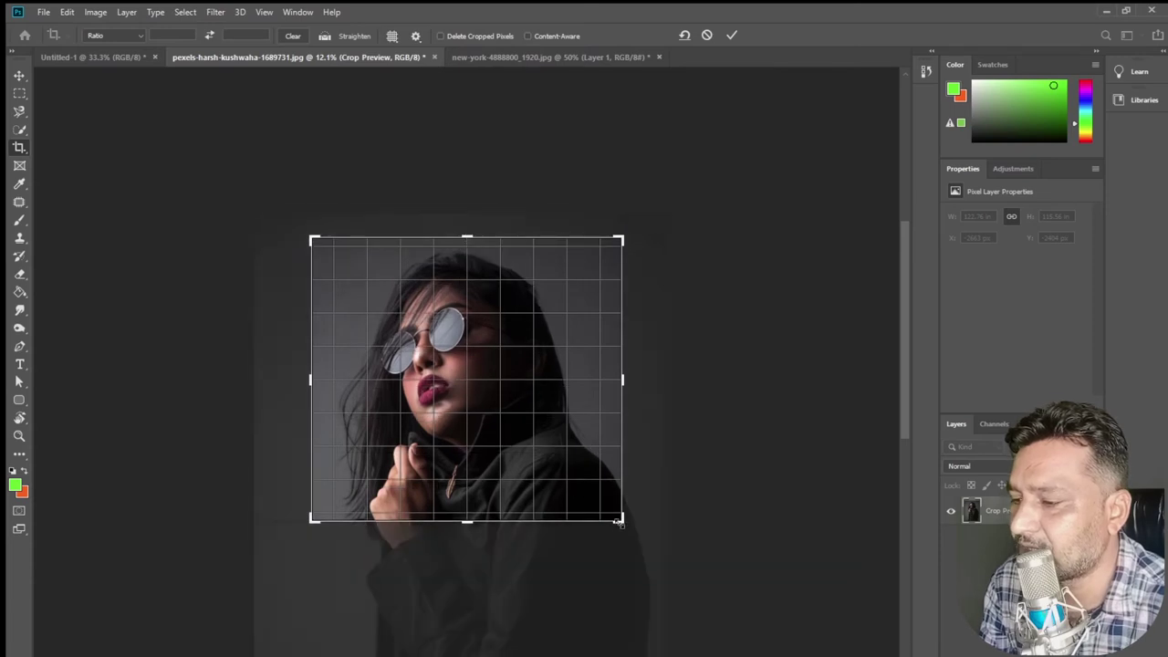
pyautogui.moveTo(618, 520); pyautogui.dragTo(624, 545)
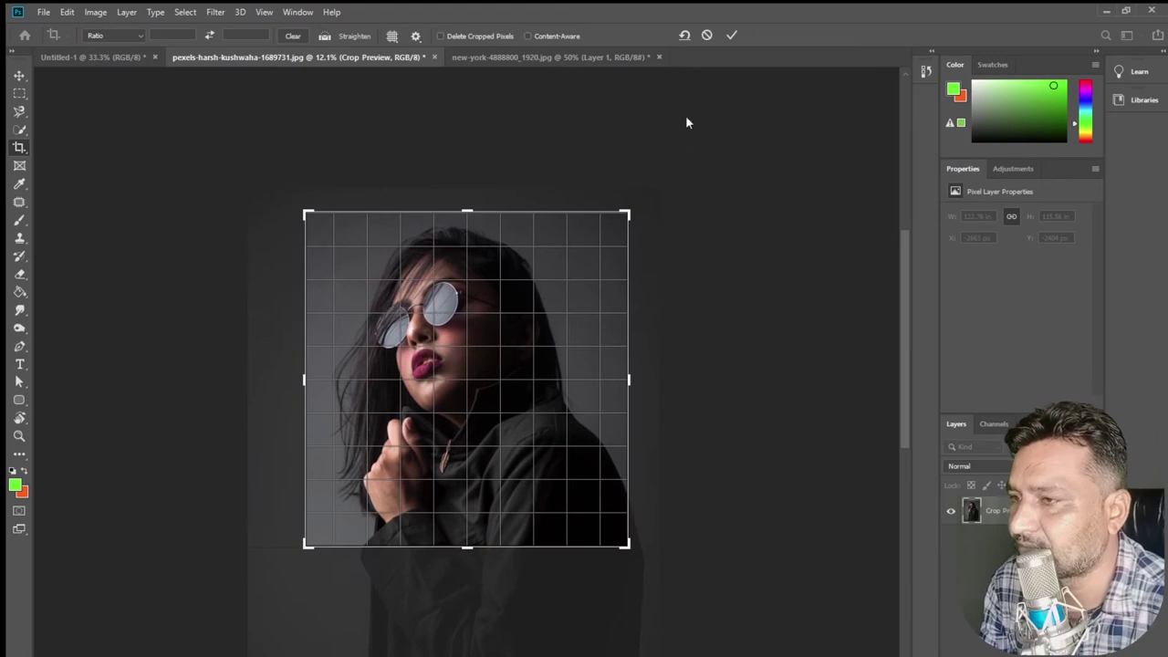
pyautogui.click(732, 36)
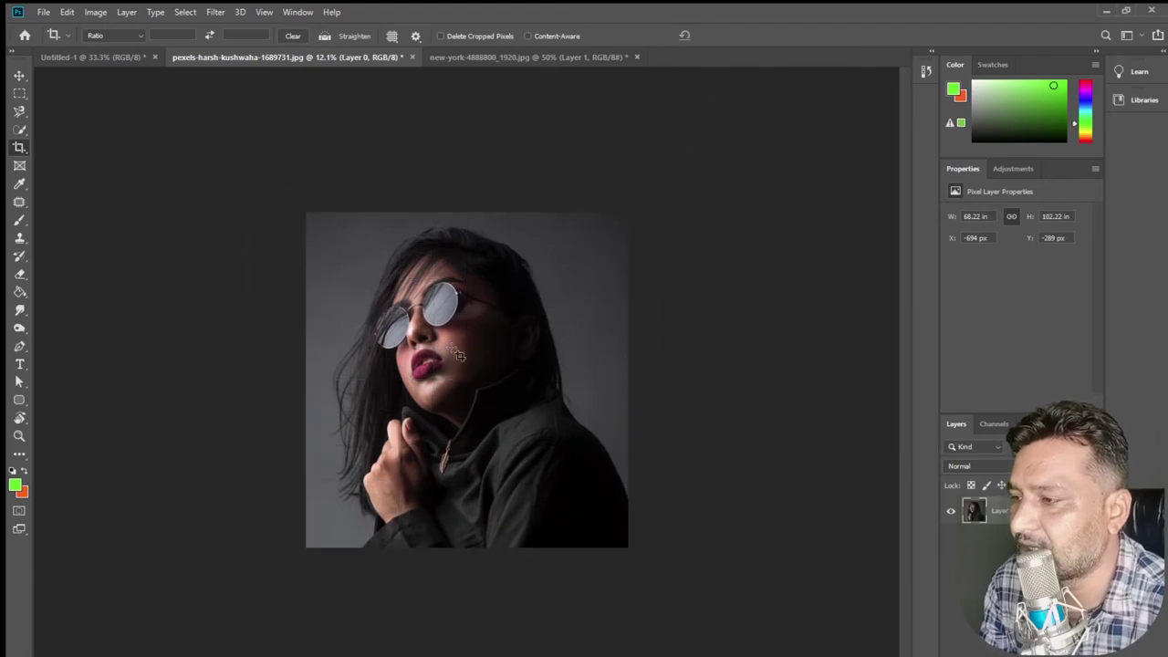
pyautogui.hotkey('ctrl', 'z')
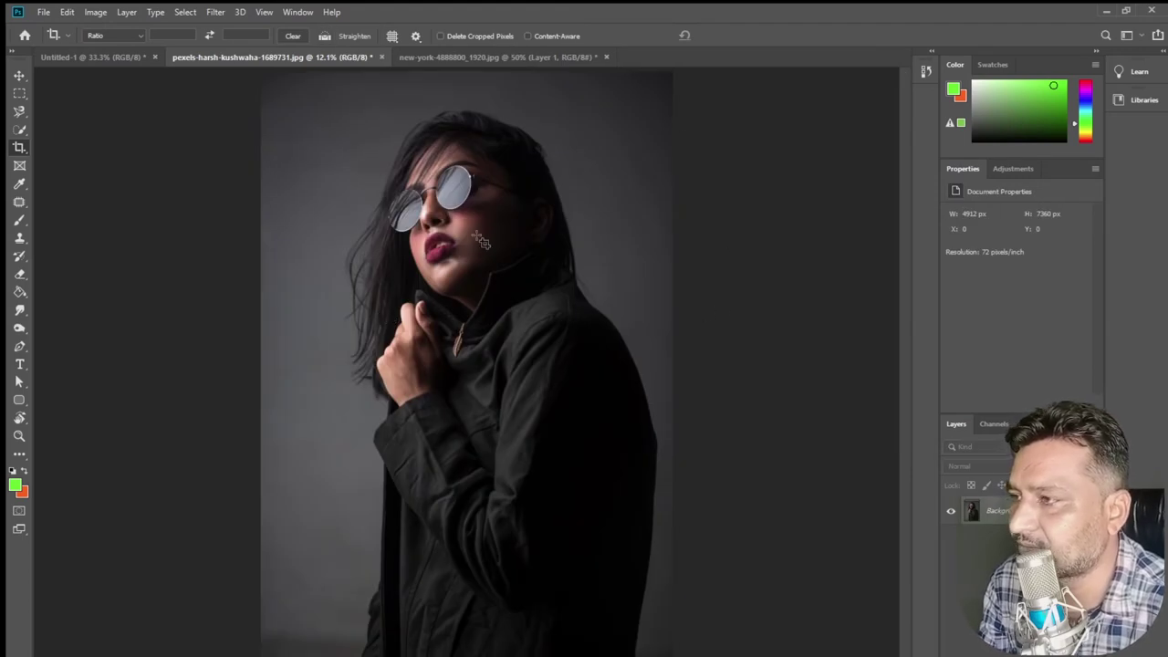
# - Turn off Auto Center Preview in the crop options, leaving the crop shield on
pyautogui.click(418, 35)
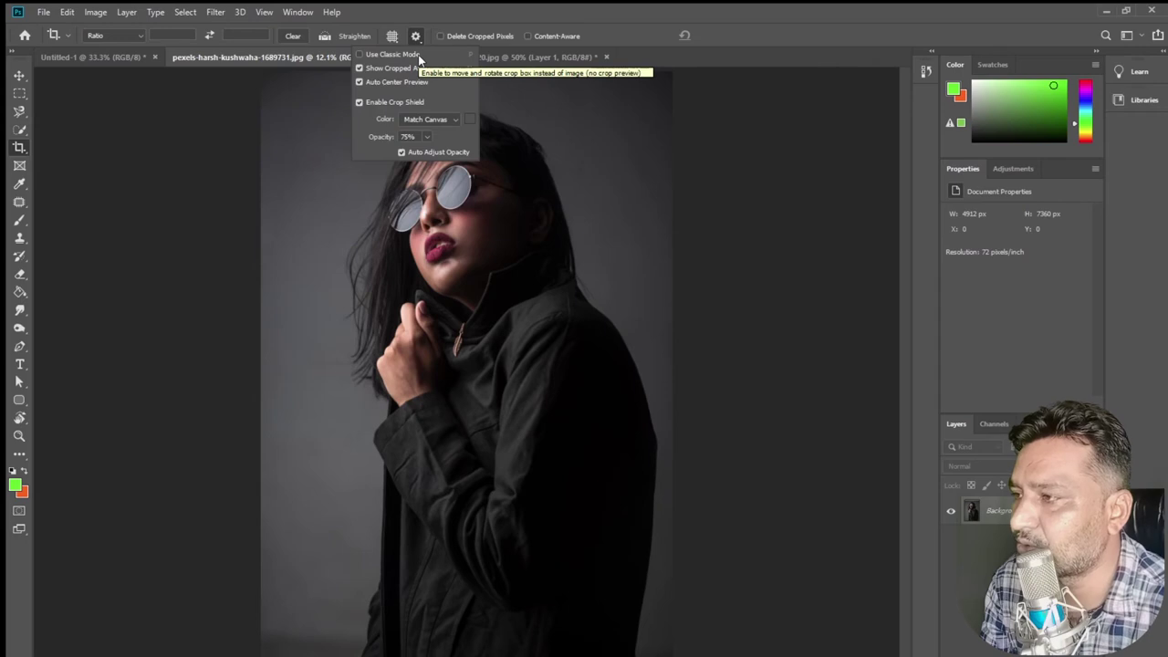
pyautogui.click(360, 82)
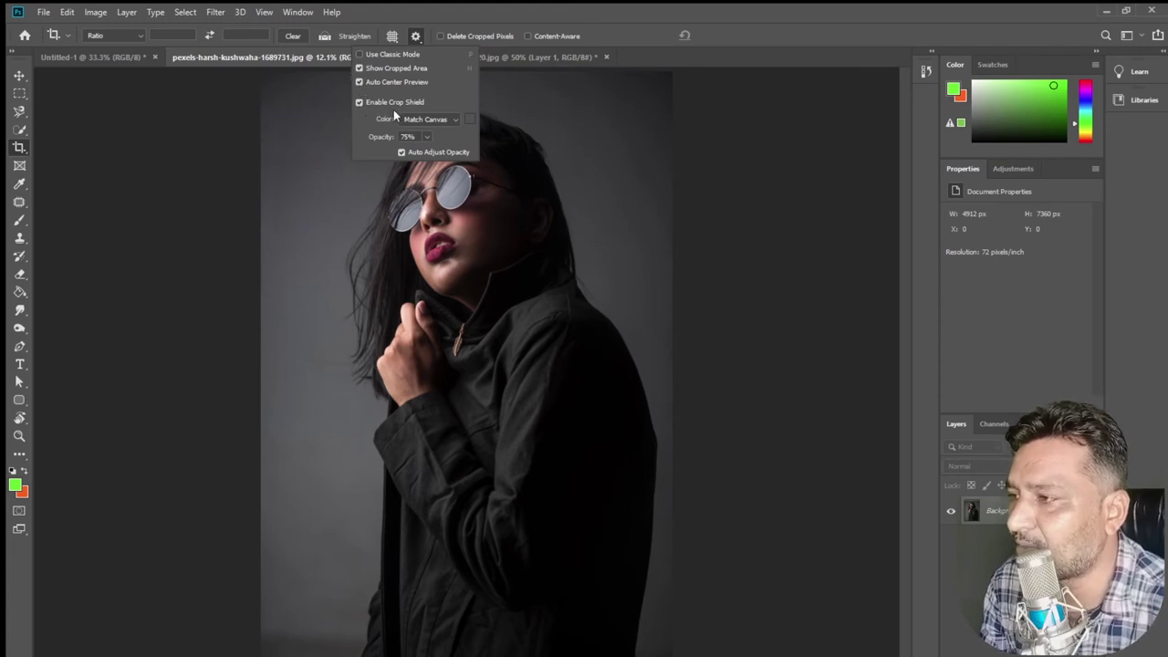
pyautogui.click(358, 101)
pyautogui.click(359, 101)
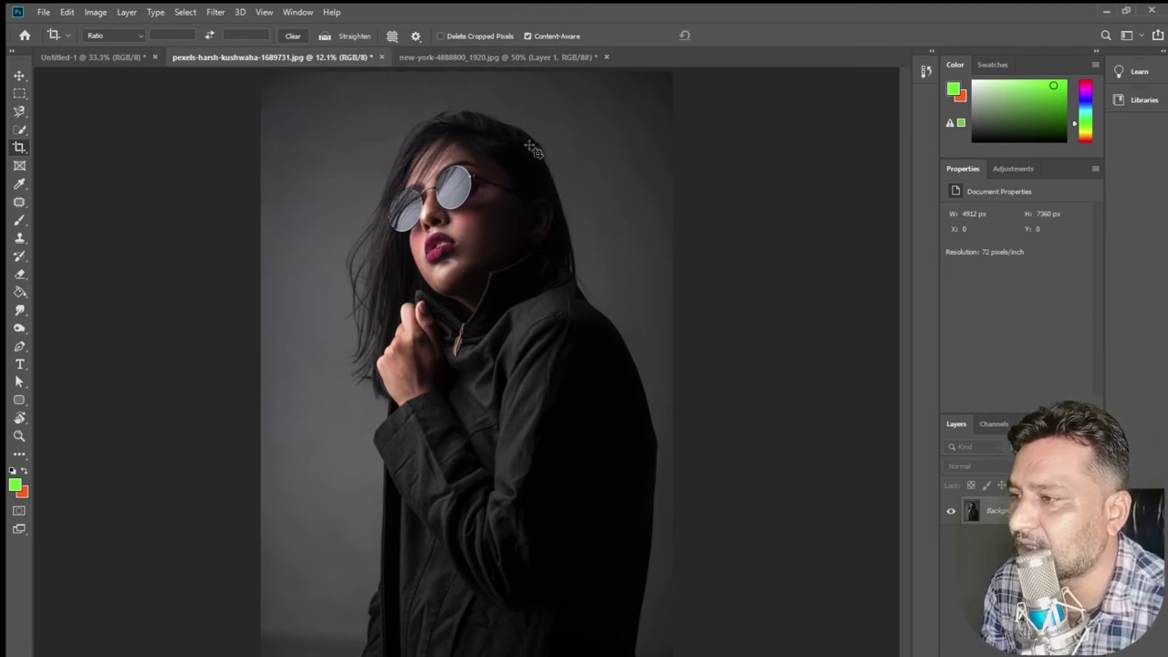
# - Crop to the face and undo it, turn off Content-Aware, and show the crop tool variants
pyautogui.moveTo(377, 135); pyautogui.dragTo(626, 301)
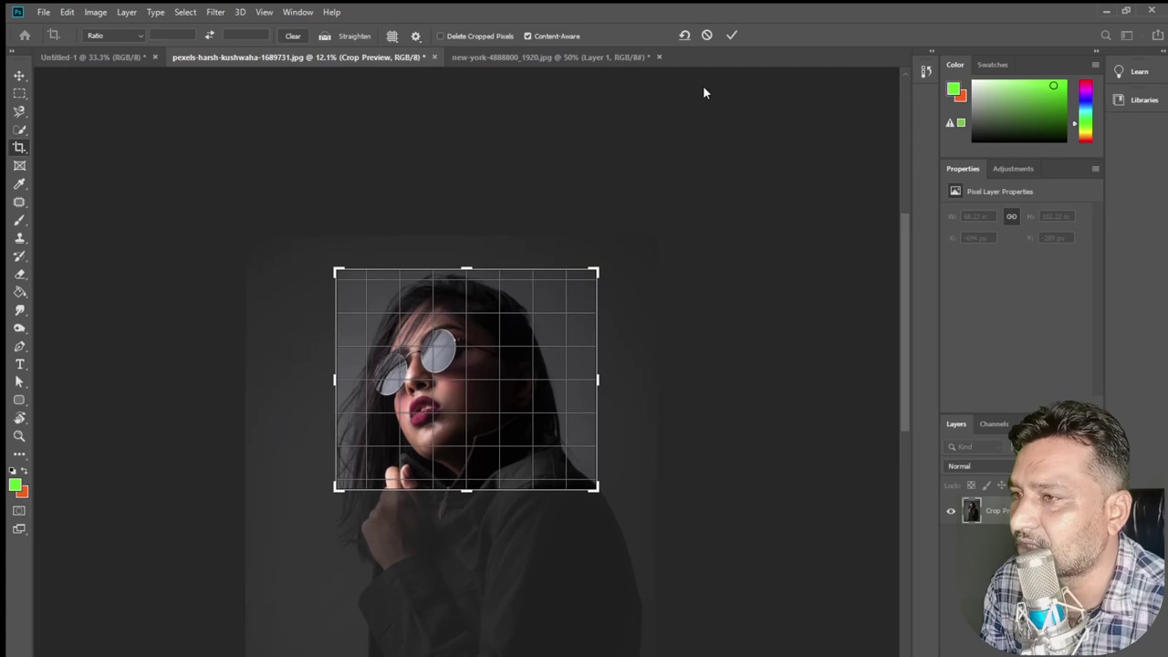
pyautogui.click(731, 35)
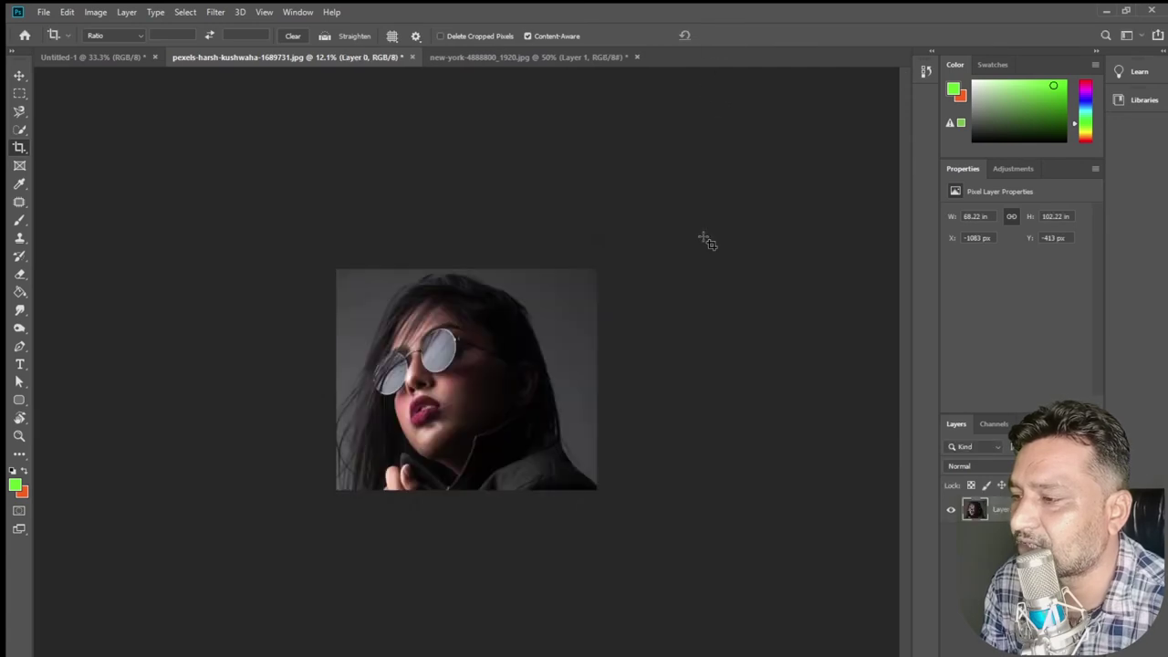
pyautogui.hotkey('ctrl', 'z')
pyautogui.click(528, 37)
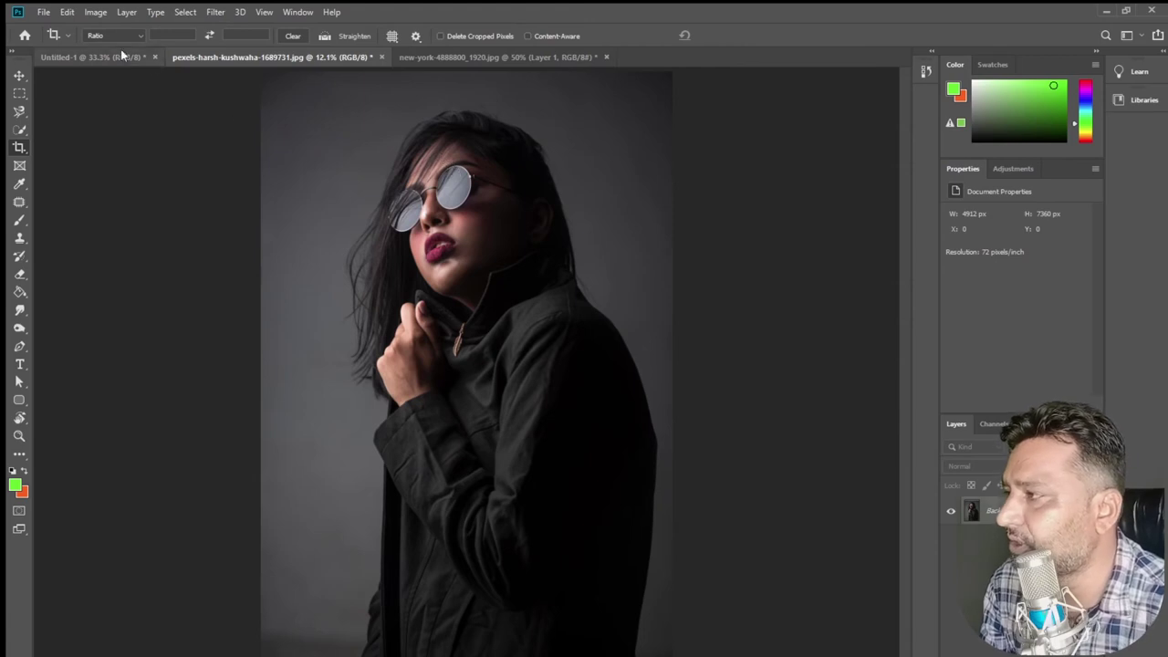
pyautogui.rightClick(26, 146)
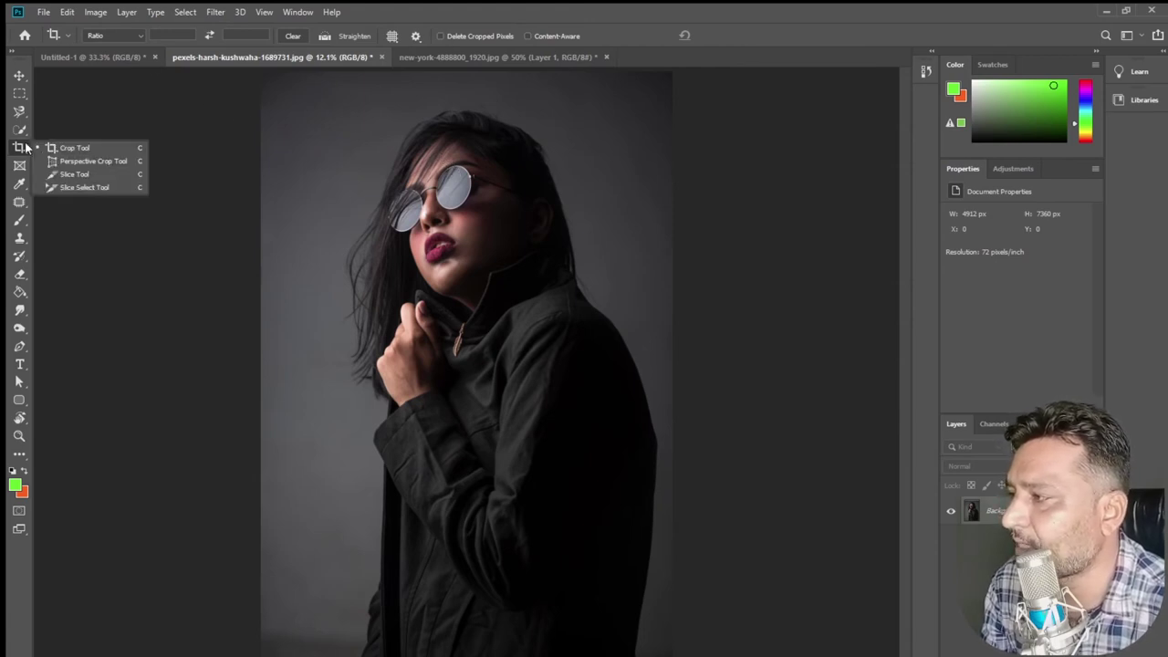
pyautogui.click(99, 163)
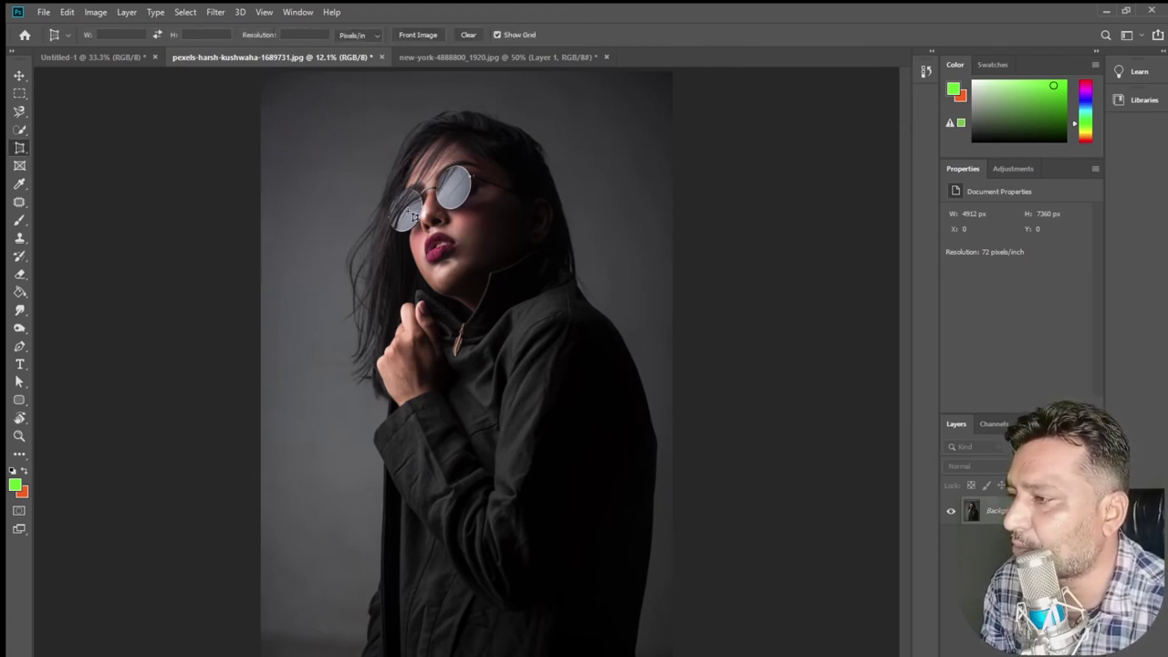
pyautogui.click(474, 57)
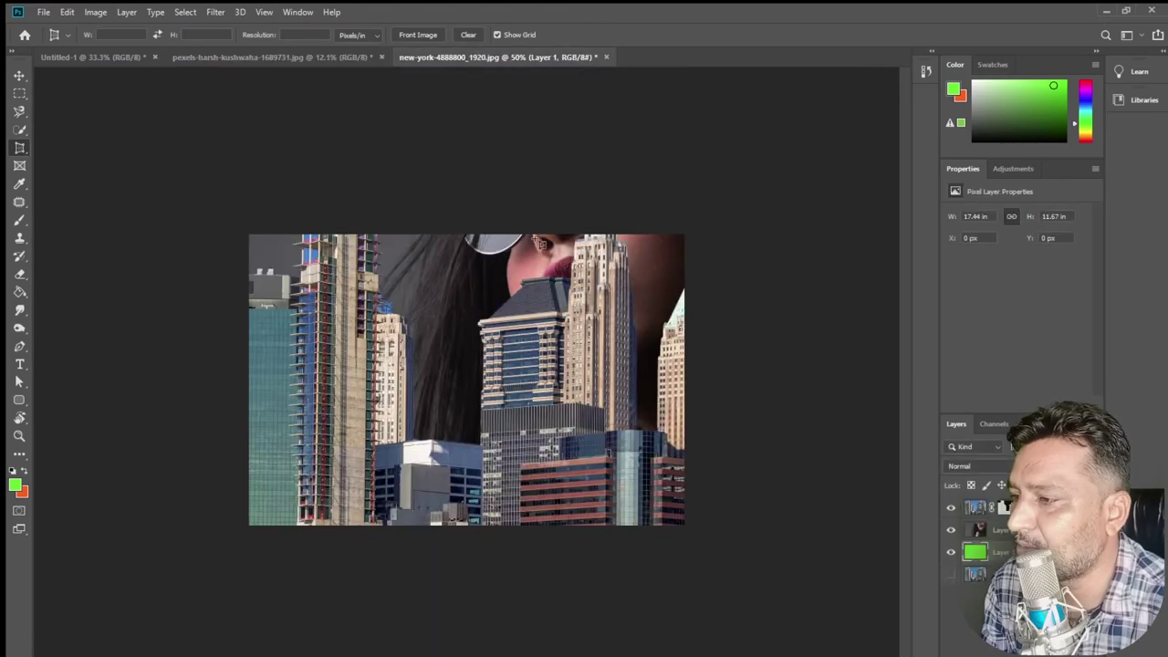
pyautogui.hotkey('ctrl', 'z')
pyautogui.hotkey('ctrl', 'z')
pyautogui.hotkey('ctrl', 'z')
pyautogui.hotkey('ctrl', 'z')
pyautogui.hotkey('ctrl', 'z')
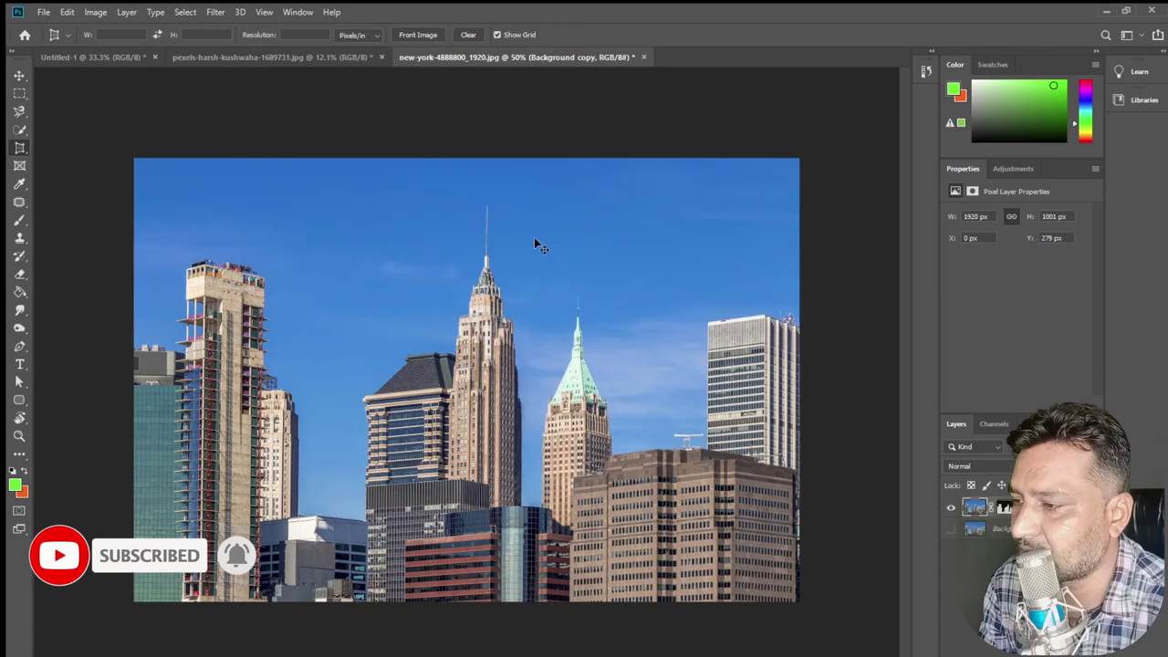
pyautogui.hotkey('ctrl', 'z')
pyautogui.hotkey('ctrl', 'z')
pyautogui.hotkey('ctrl', 'z')
pyautogui.hotkey('ctrl', 'z')
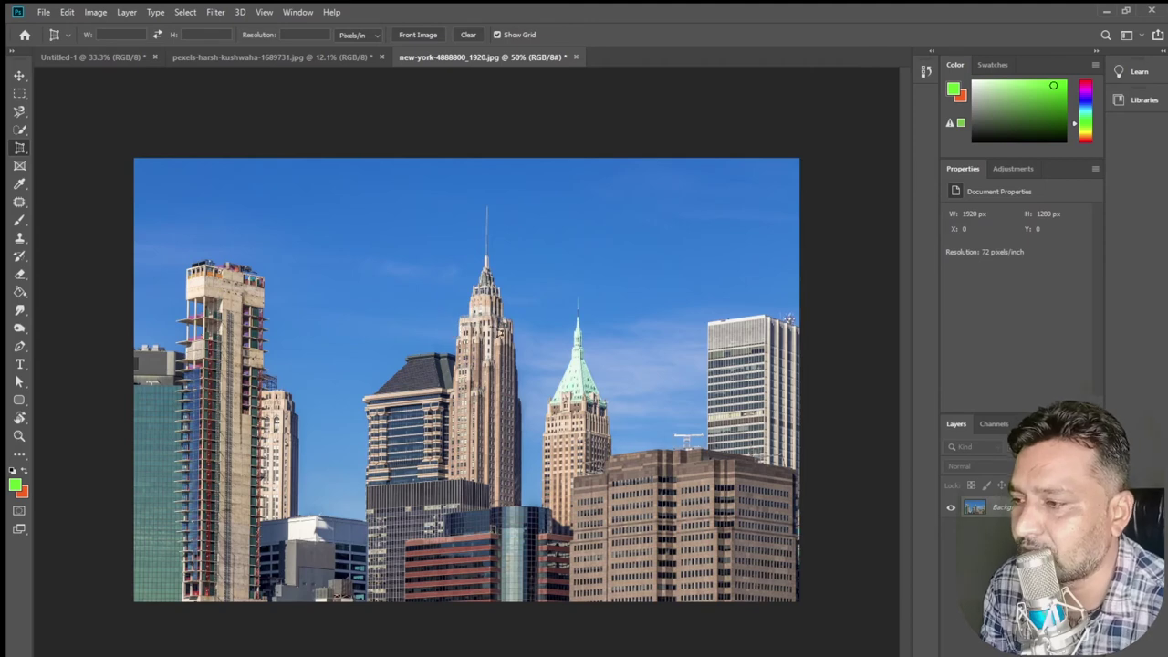
pyautogui.moveTo(364, 219)
pyautogui.mouseDown()
pyautogui.moveTo(410, 254)
pyautogui.moveTo(589, 501)
pyautogui.mouseUp()
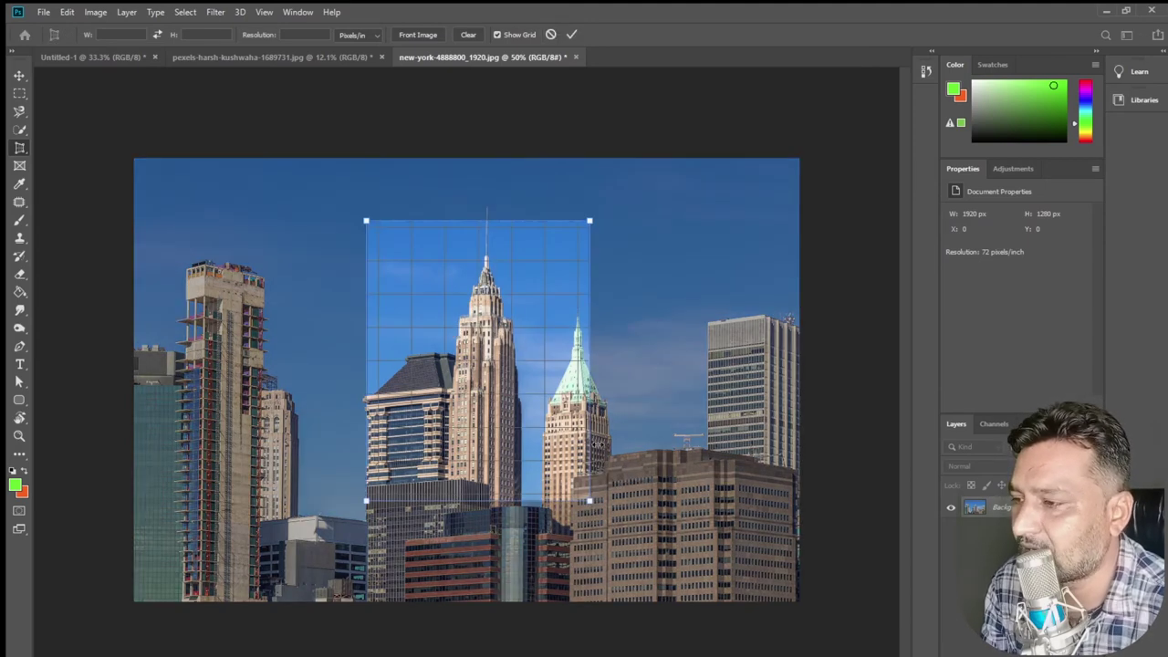
pyautogui.moveTo(589, 222); pyautogui.dragTo(467, 224)
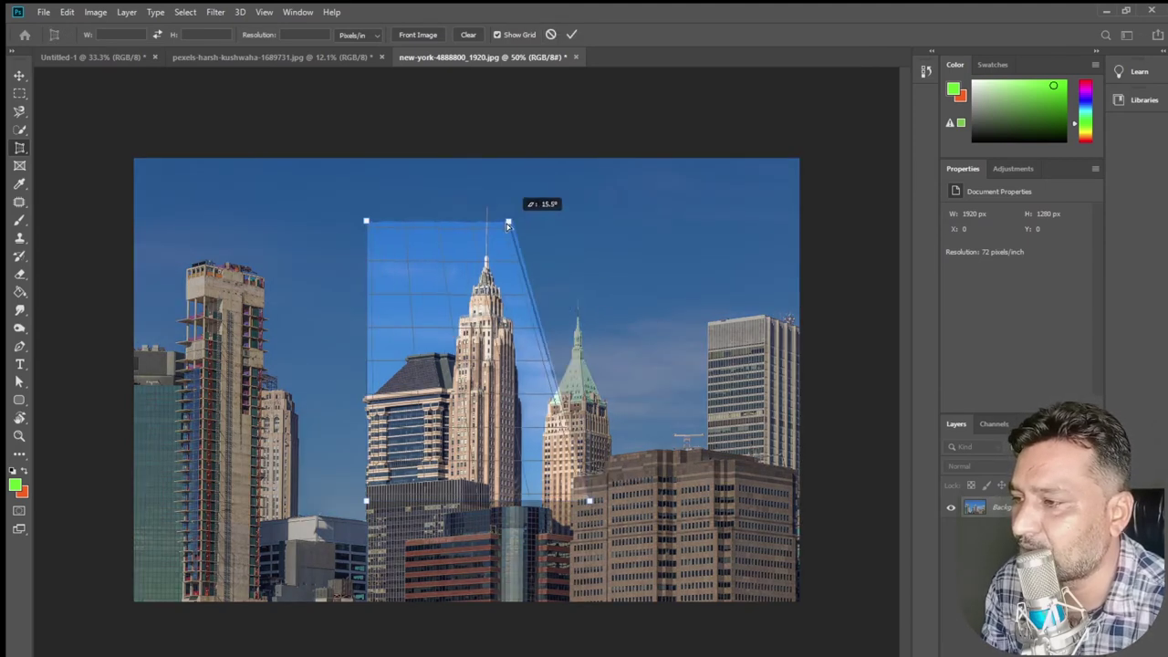
pyautogui.moveTo(369, 226); pyautogui.dragTo(321, 245)
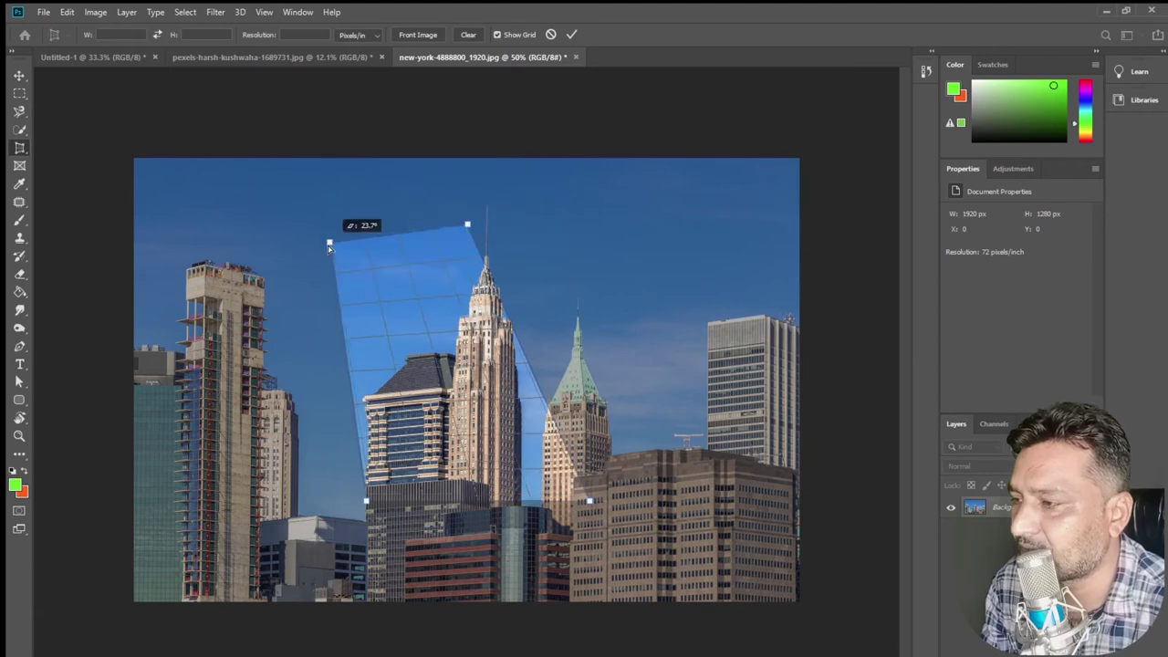
pyautogui.moveTo(468, 225); pyautogui.dragTo(503, 208)
pyautogui.moveTo(324, 248); pyautogui.dragTo(401, 227)
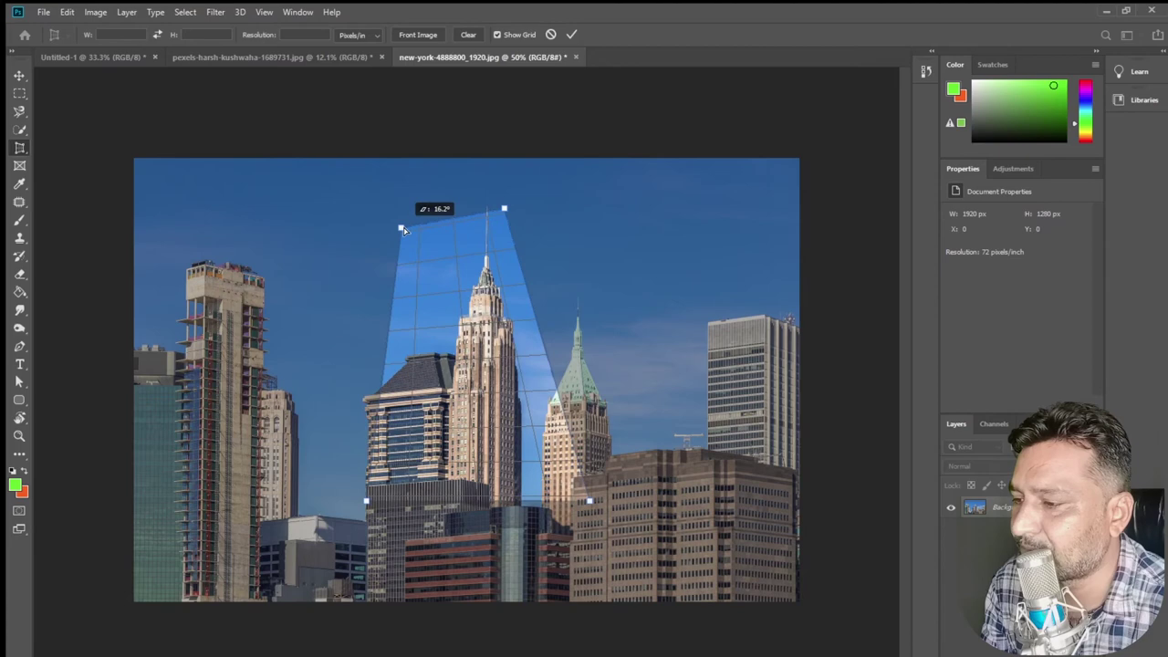
pyautogui.click(572, 34)
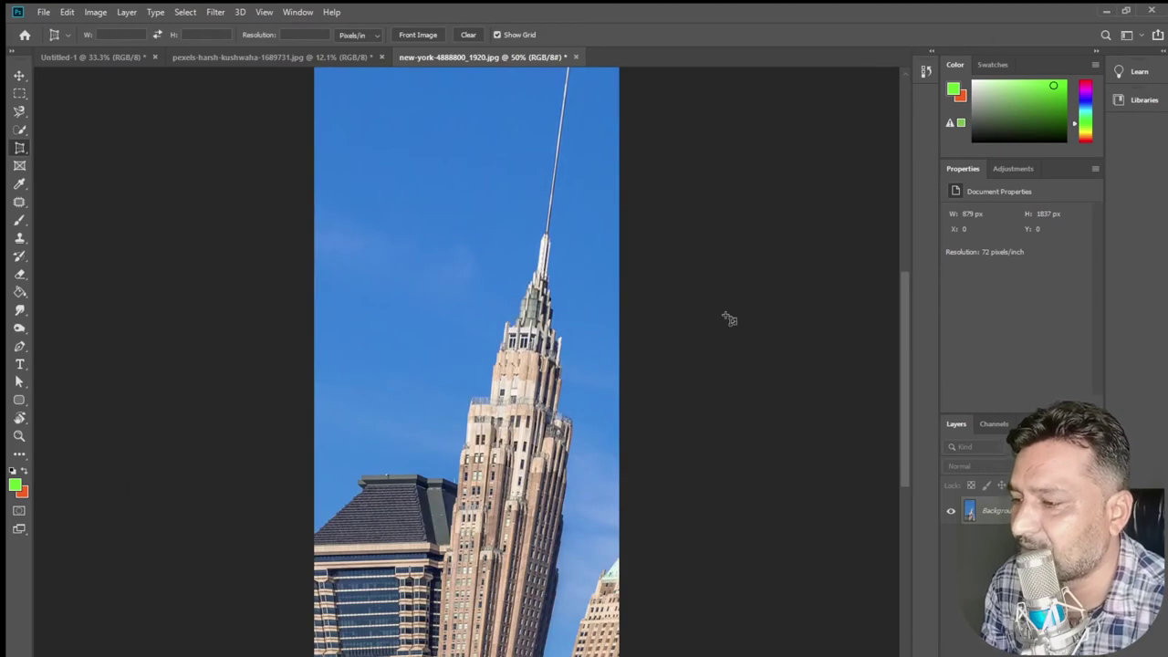
pyautogui.hotkey('ctrl', 'z')
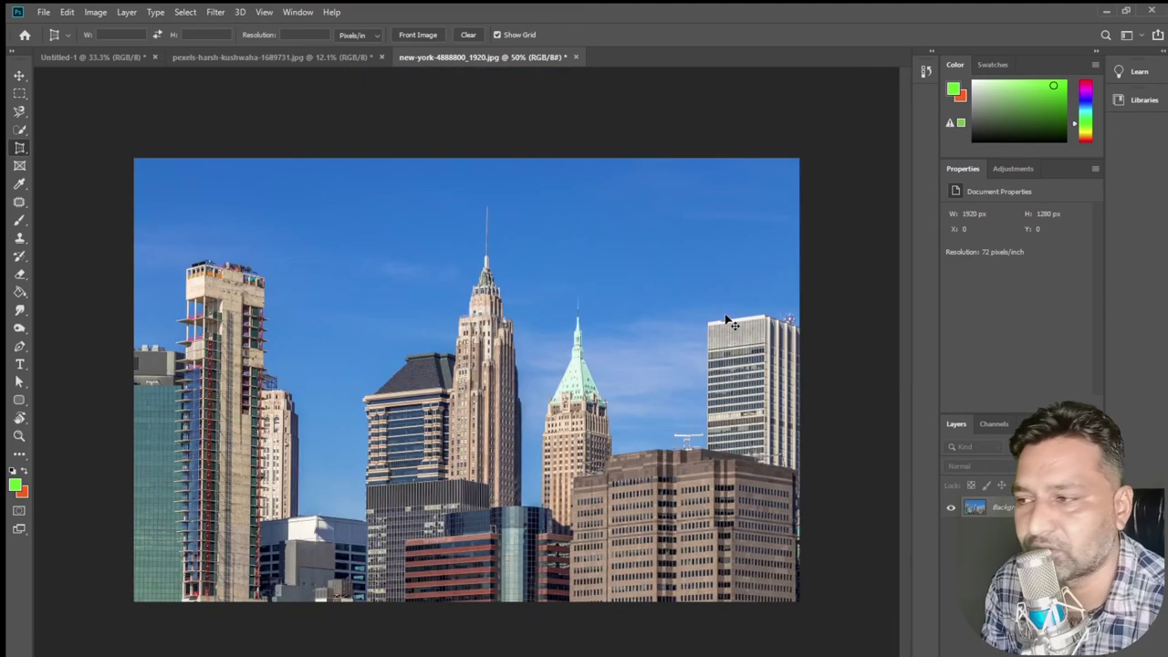
# - Draw nine trial slices over the skyline photo with the Slice Tool, then undo them
pyautogui.rightClick(19, 152)
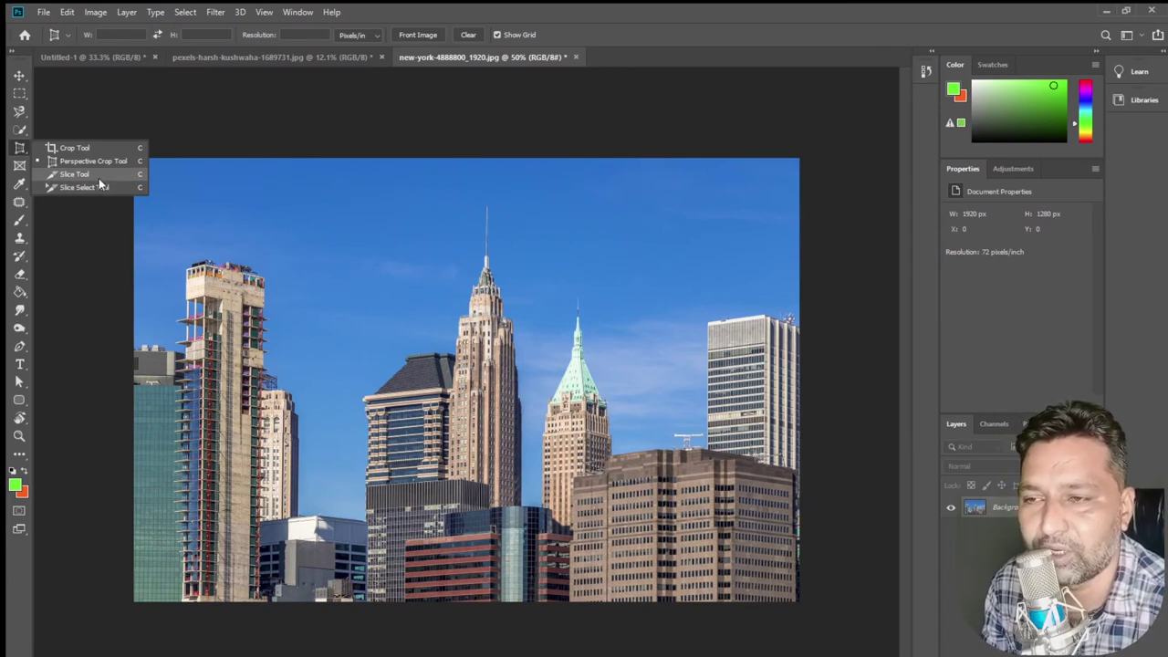
pyautogui.click(98, 175)
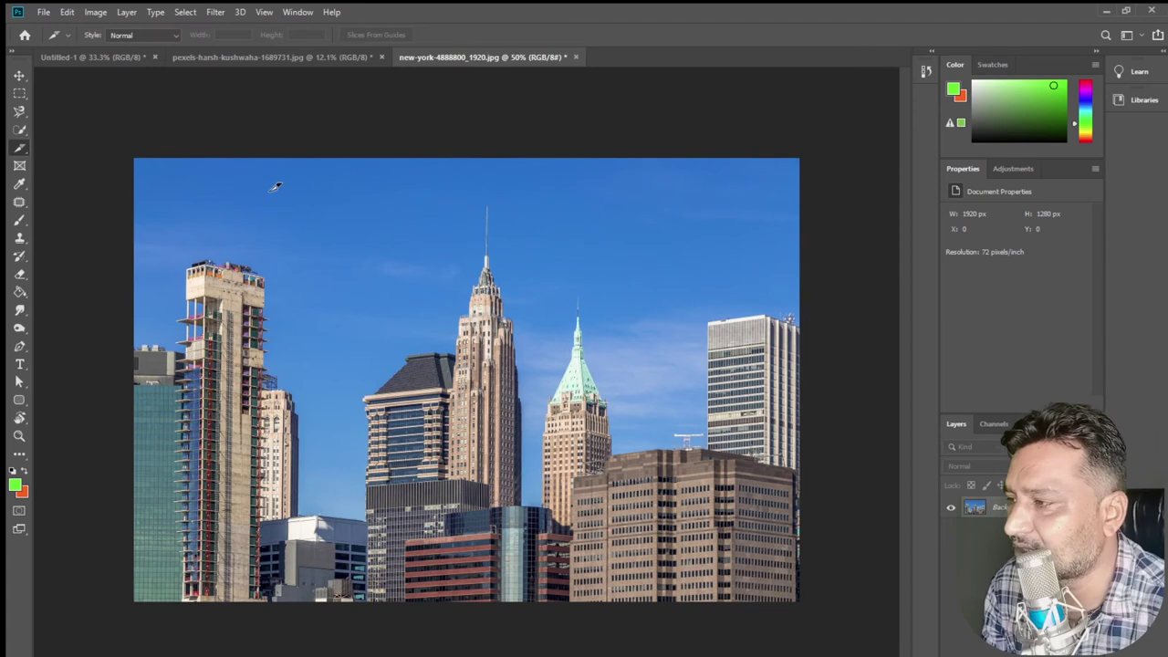
pyautogui.moveTo(270, 194); pyautogui.dragTo(376, 274)
pyautogui.moveTo(417, 230); pyautogui.dragTo(508, 301)
pyautogui.moveTo(588, 230); pyautogui.dragTo(714, 289)
pyautogui.moveTo(759, 177); pyautogui.dragTo(821, 227)
pyautogui.moveTo(620, 356); pyautogui.dragTo(708, 419)
pyautogui.moveTo(339, 382); pyautogui.dragTo(395, 451)
pyautogui.moveTo(270, 331); pyautogui.dragTo(310, 374)
pyautogui.moveTo(198, 222); pyautogui.dragTo(237, 285)
pyautogui.moveTo(183, 345); pyautogui.dragTo(222, 393)
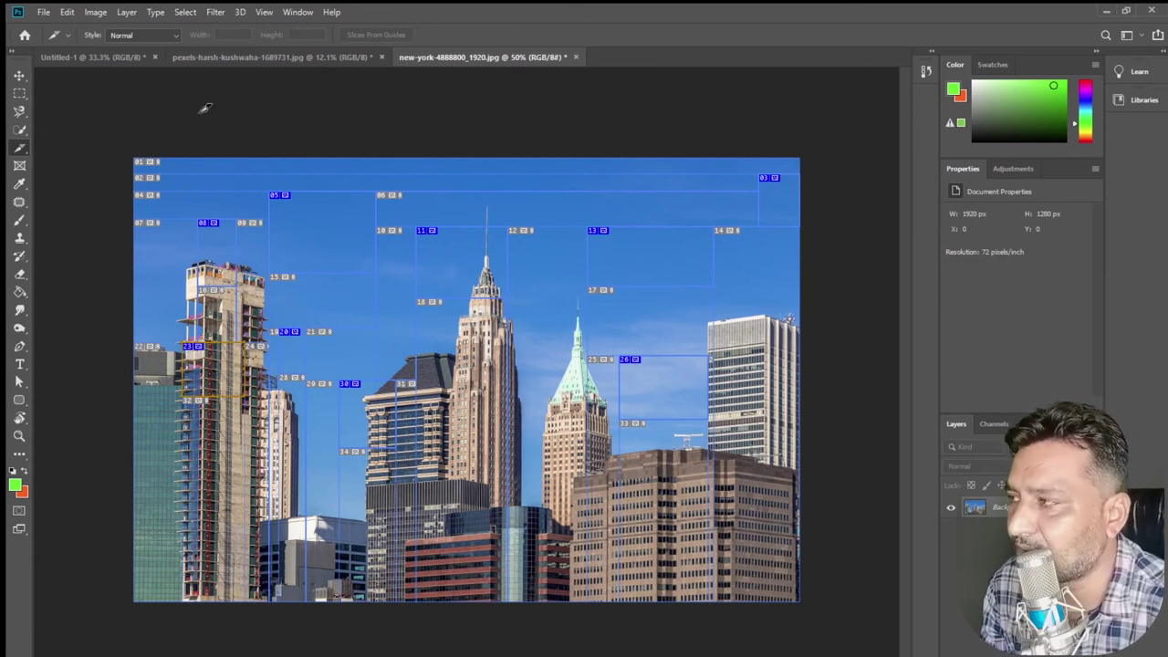
pyautogui.hotkey('ctrl', 'z')
pyautogui.hotkey('ctrl', 'z')
pyautogui.hotkey('ctrl', 'z')
pyautogui.hotkey('ctrl', 'z')
pyautogui.hotkey('ctrl', 'z')
pyautogui.hotkey('ctrl', 'z')
pyautogui.hotkey('ctrl', 'z')
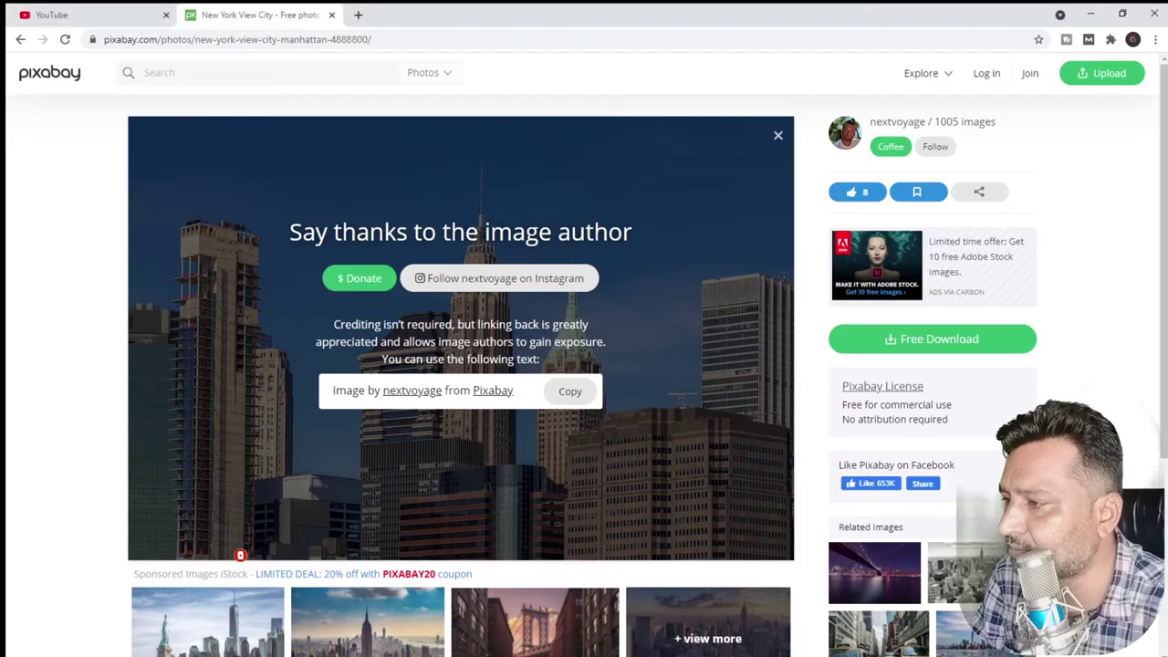
# - Search Google Images for 'welayout' in a new Chrome tab
pyautogui.click(358, 16)
pyautogui.write('we')
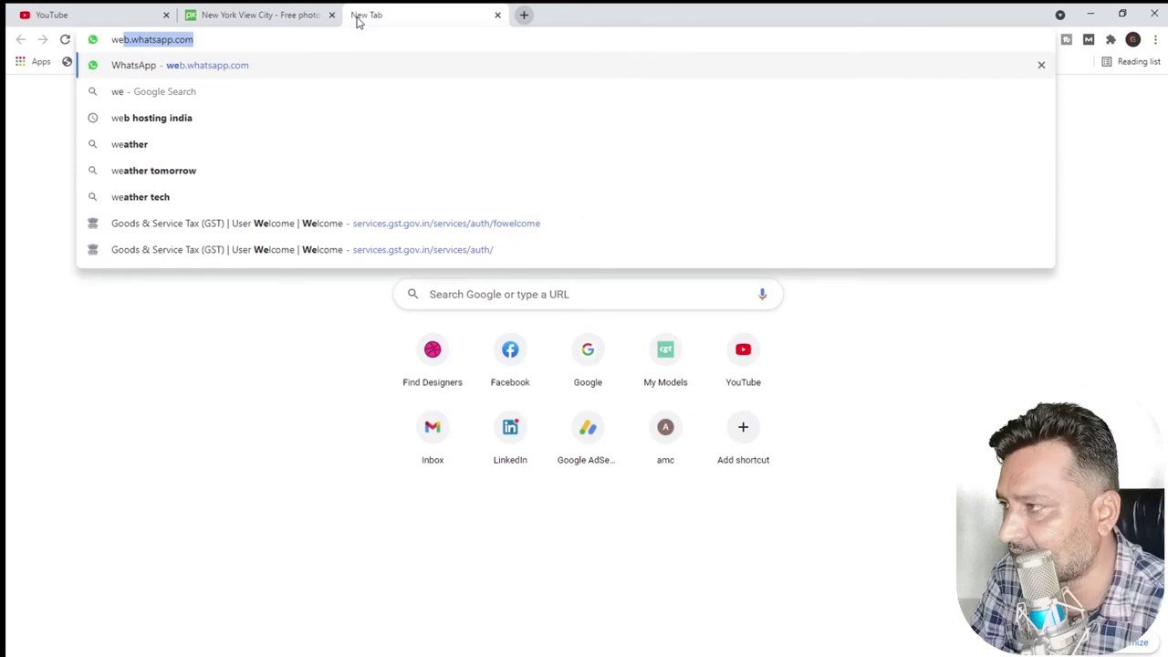
pyautogui.write('lay')
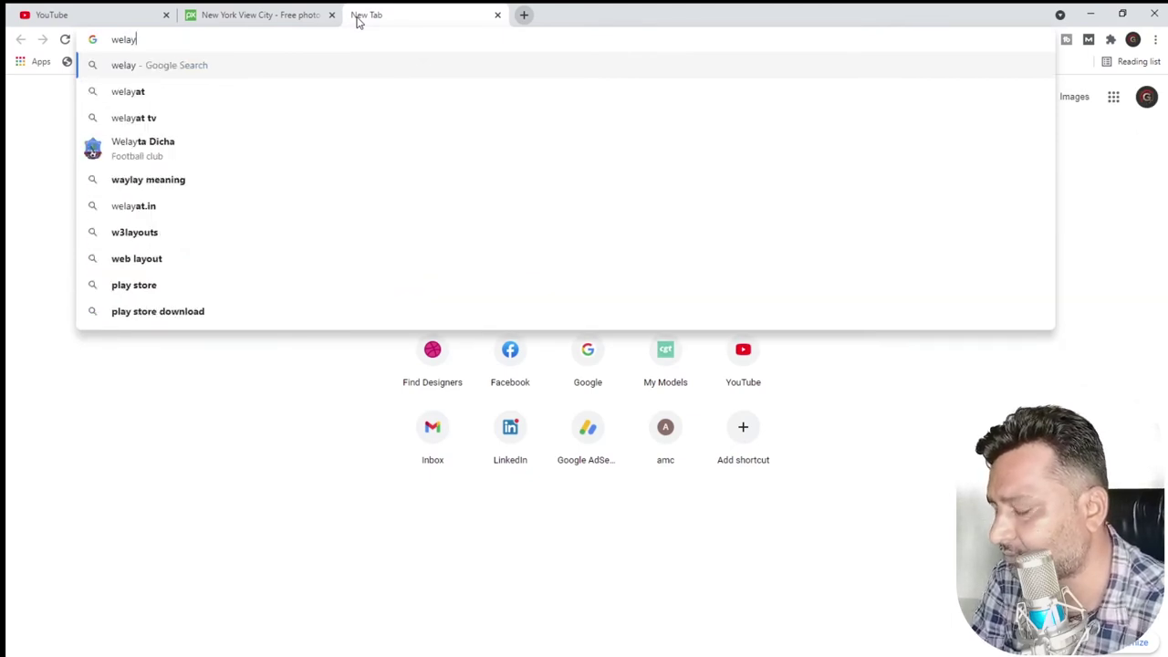
pyautogui.write('out')
pyautogui.press('Return')
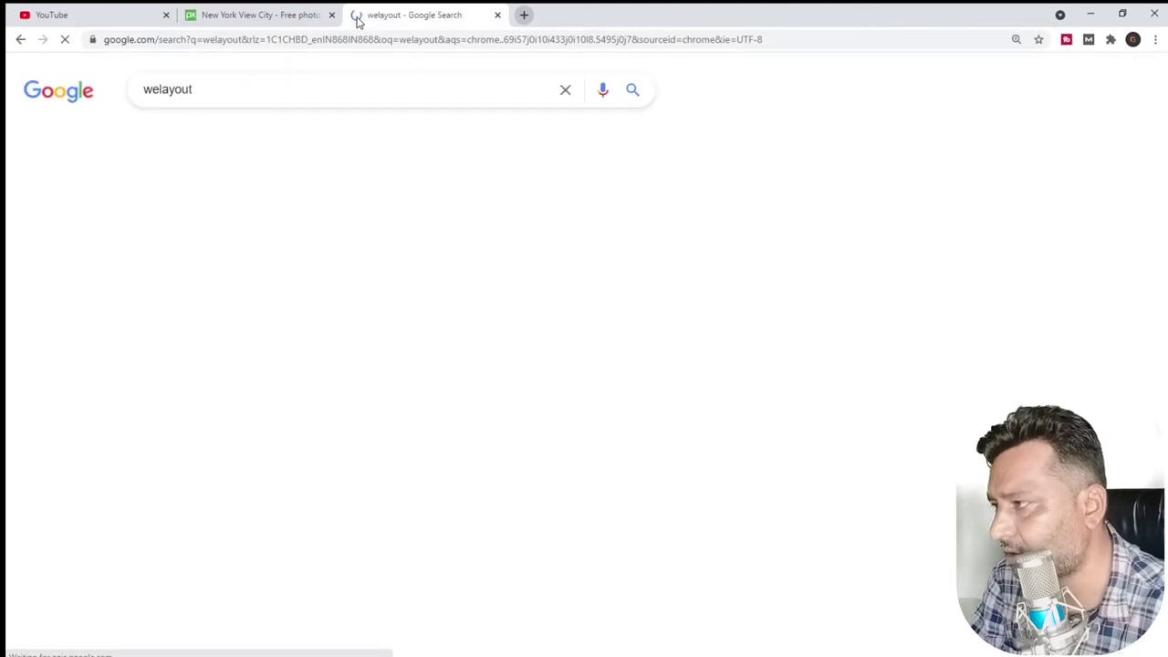
pyautogui.click(352, 144)
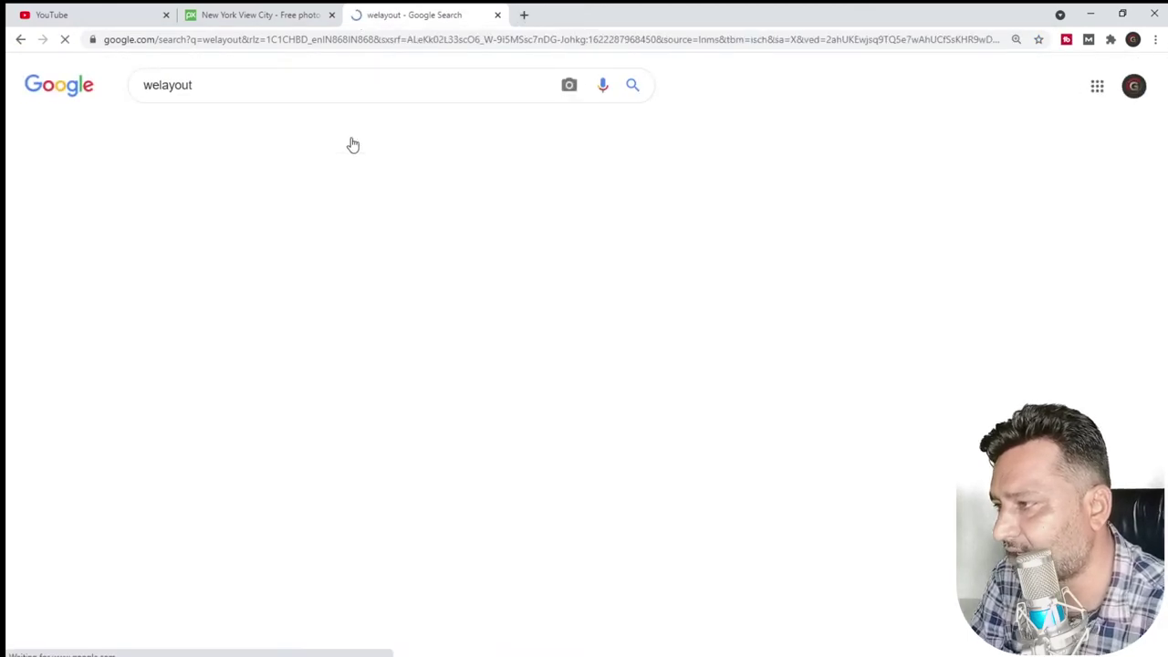
pyautogui.scroll(-5, 611, 270)
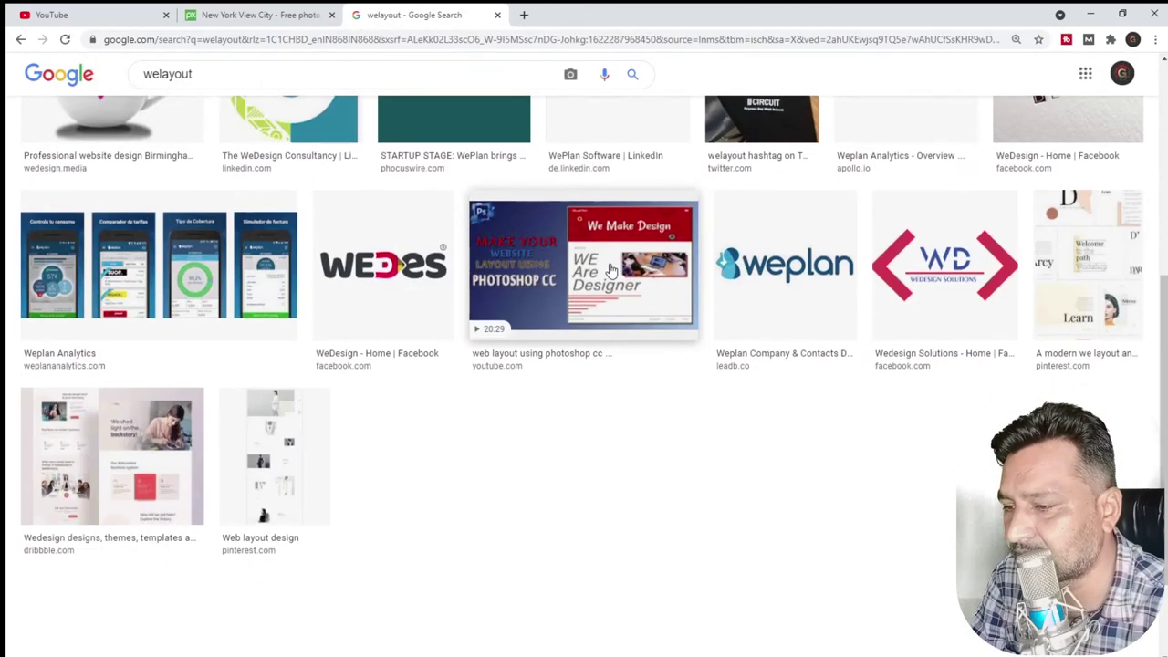
pyautogui.scroll(-2, 611, 271)
pyautogui.scroll(4, 612, 269)
pyautogui.scroll(-4, 611, 267)
# - Copy the Del Gusto restaurant template image and return to Photoshop
pyautogui.click(110, 315)
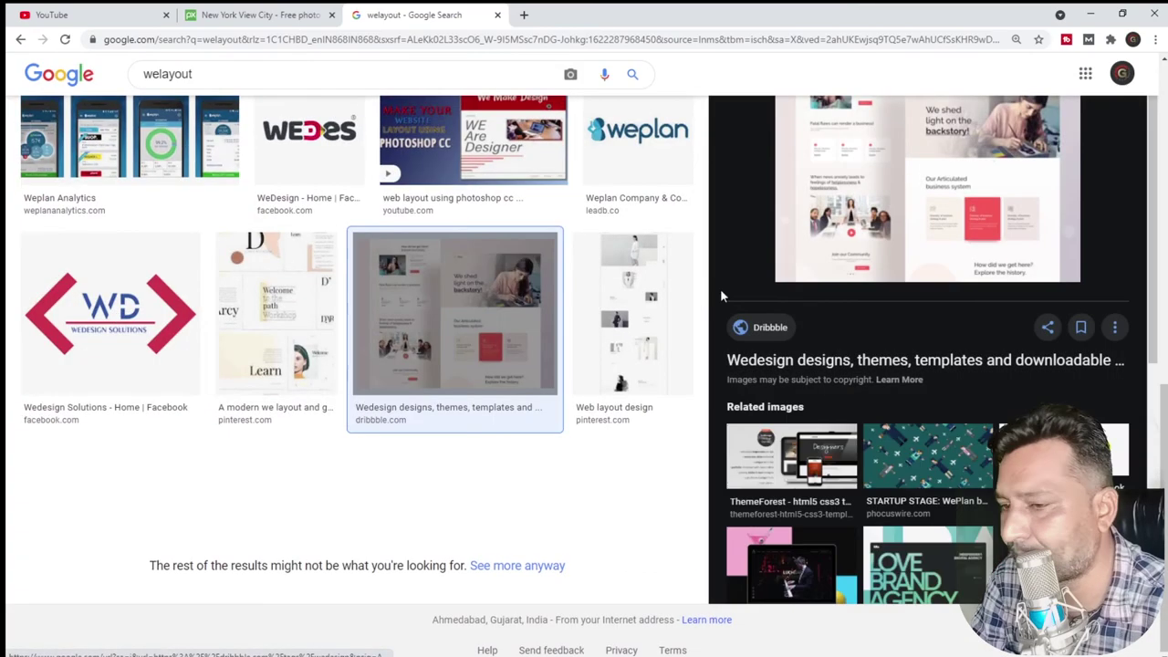
pyautogui.scroll(-5, 720, 295)
pyautogui.click(782, 339)
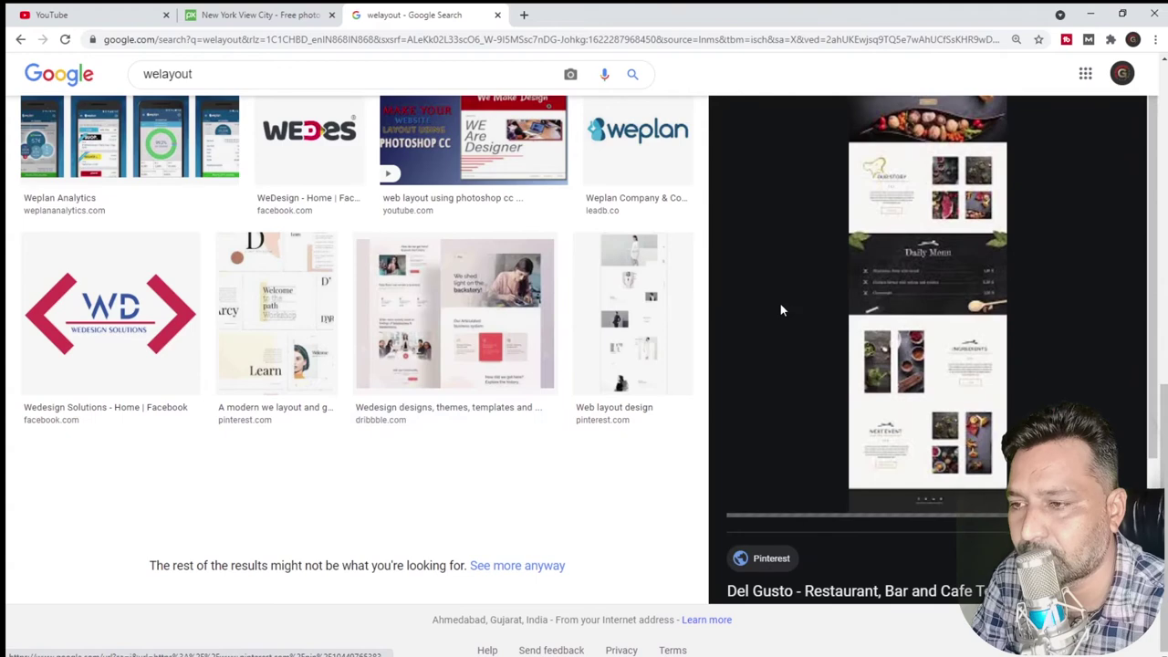
pyautogui.rightClick(902, 252)
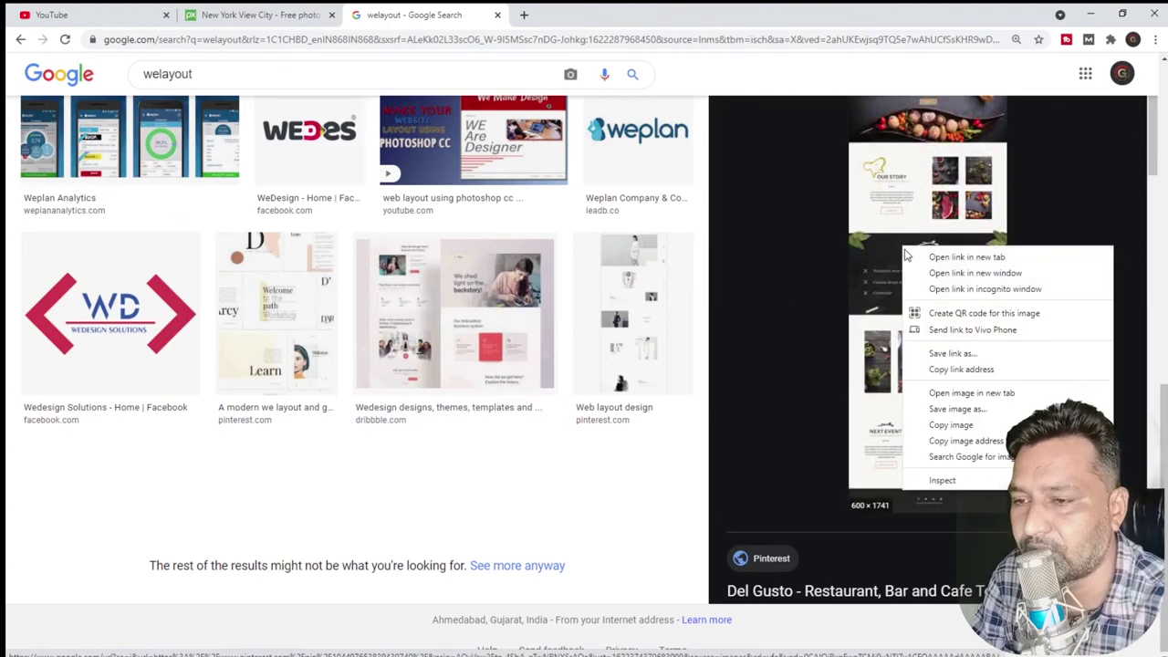
pyautogui.click(967, 437)
pyautogui.hotkey('alt', 'Tab')
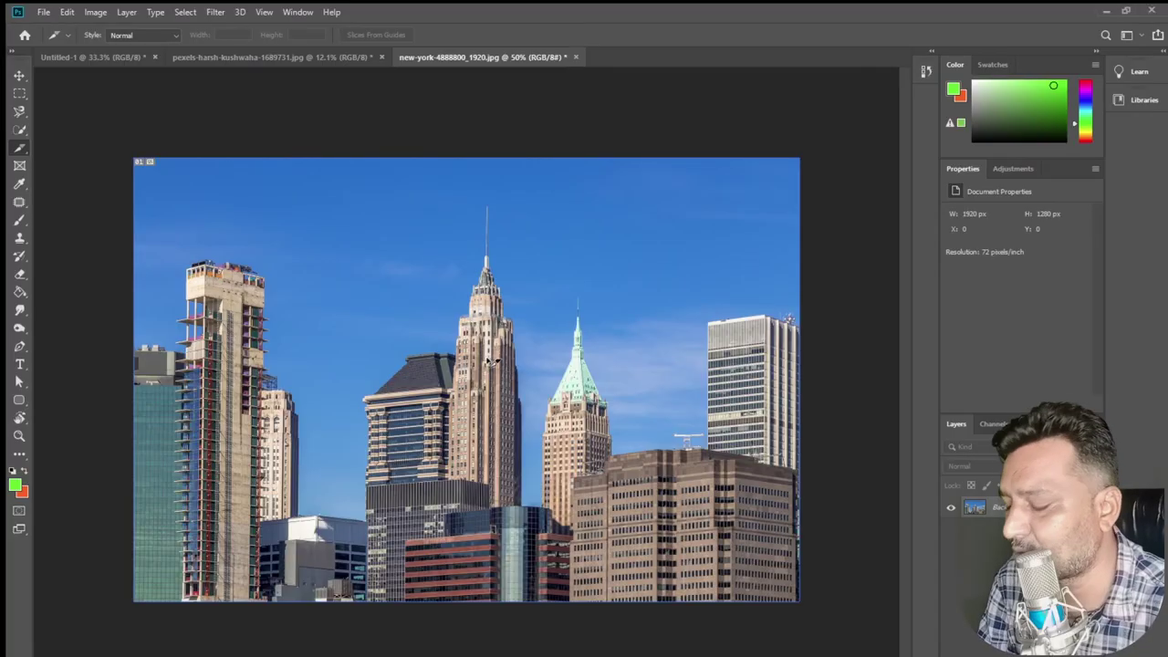
# - Create a new 600×1741 px document and paste the Del Gusto layout into it
pyautogui.hotkey('ctrl', 'n')
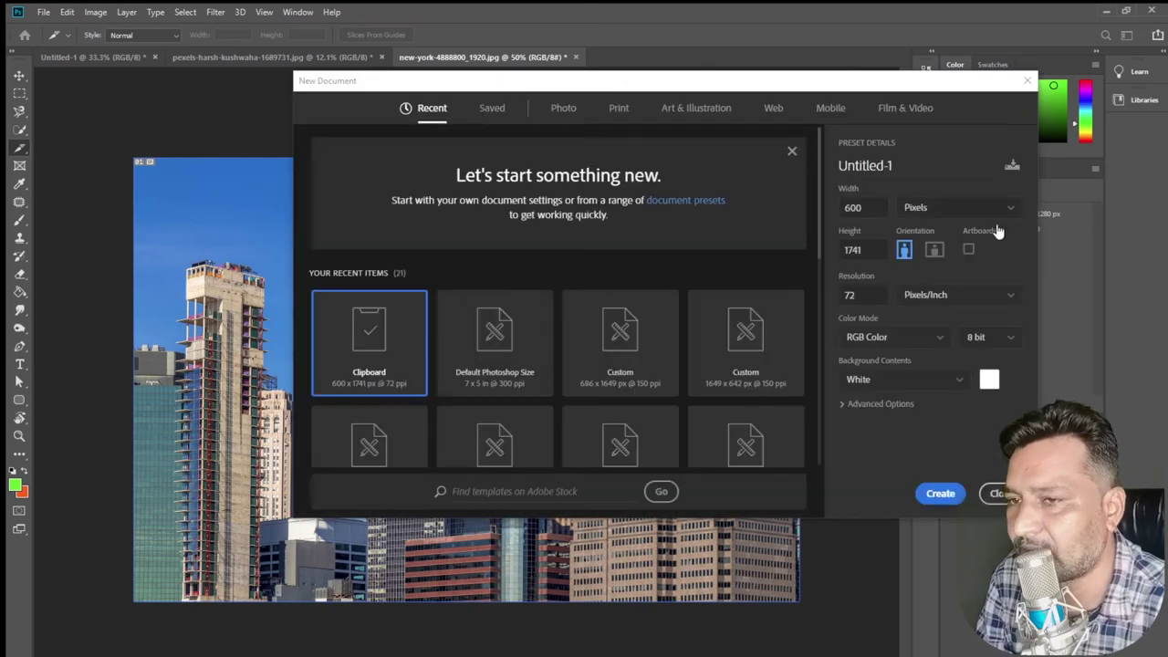
pyautogui.click(1028, 81)
pyautogui.click(43, 12)
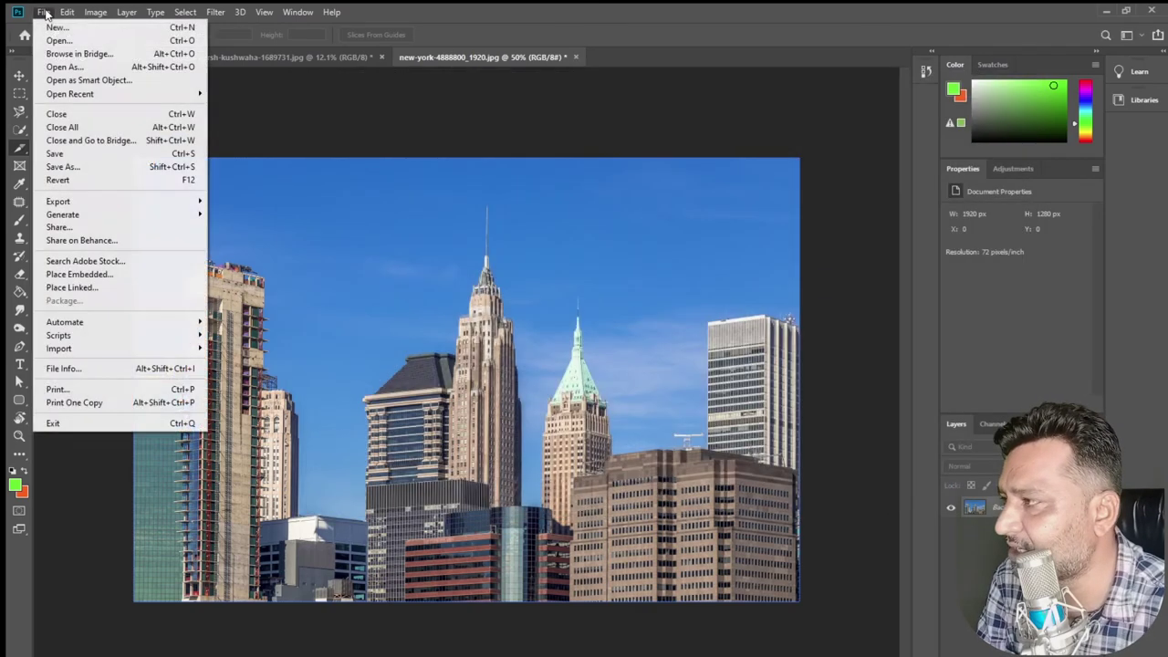
pyautogui.click(92, 39)
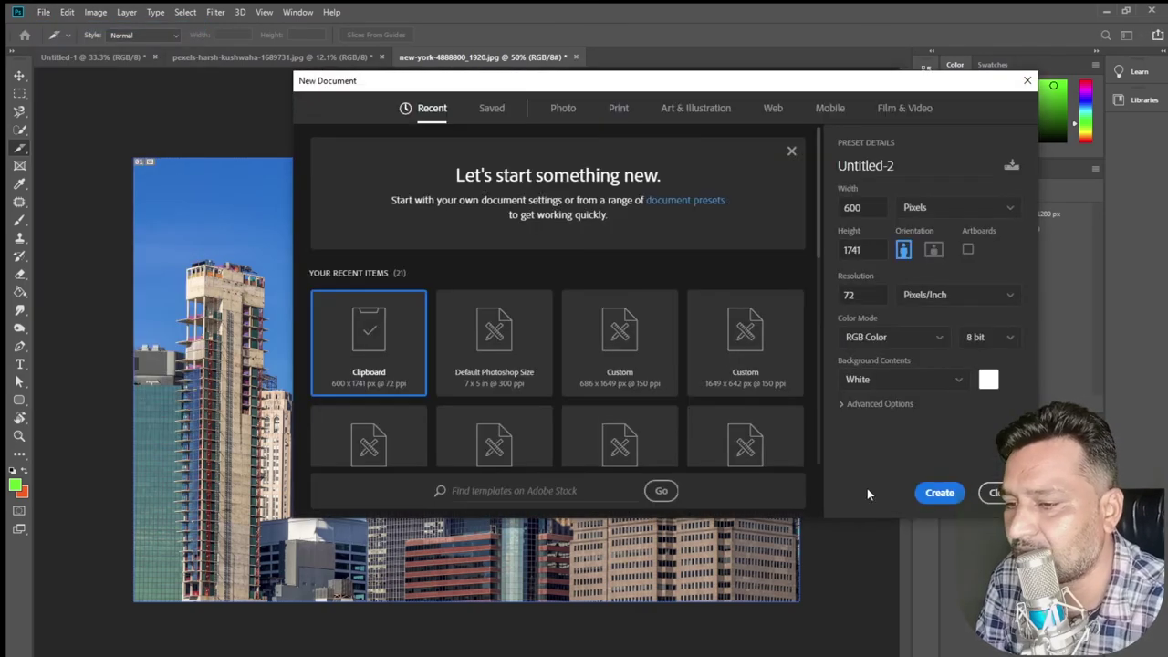
pyautogui.click(938, 491)
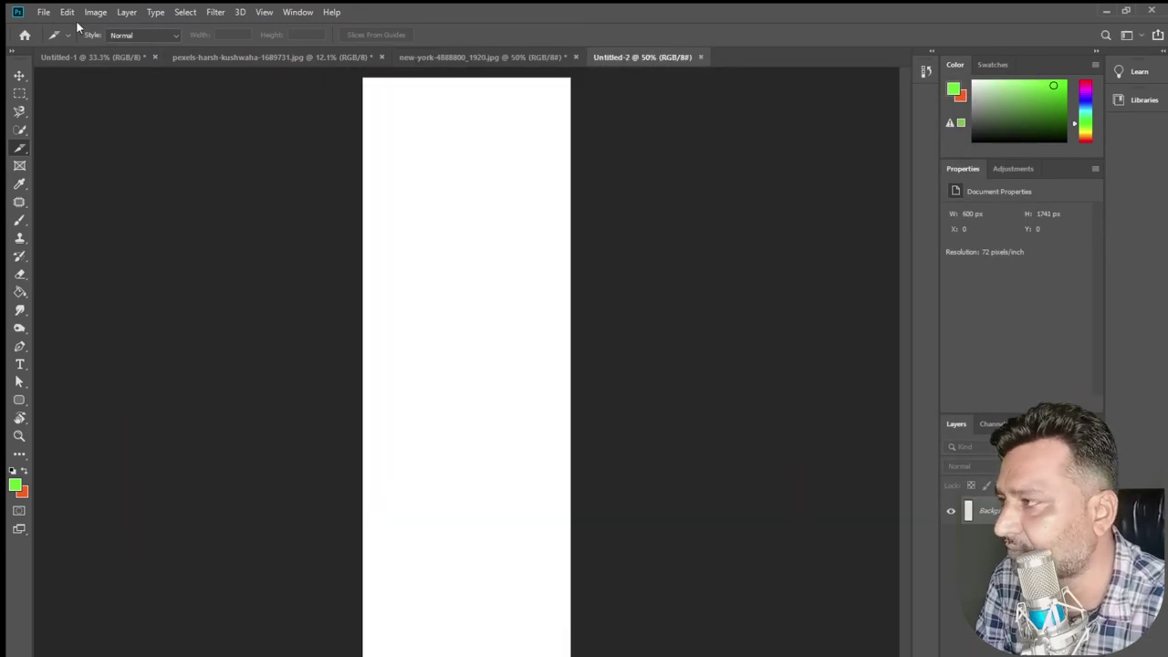
pyautogui.click(66, 12)
pyautogui.click(79, 134)
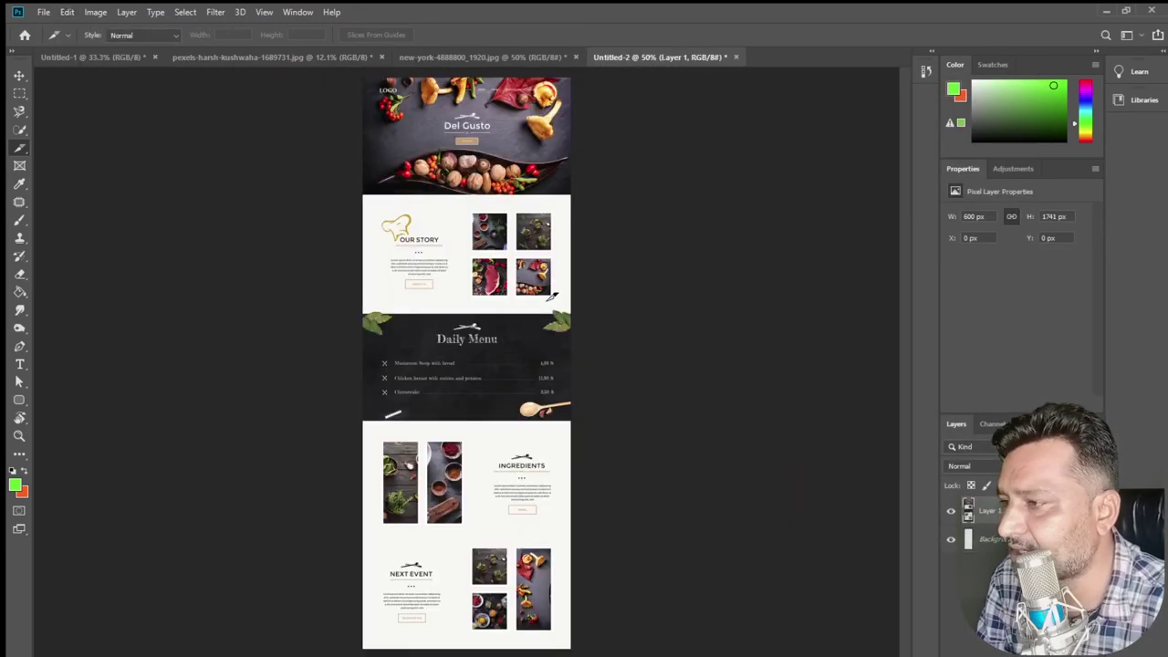
# - View the pasted layout at 100% and scroll through it from top to bottom
pyautogui.press('z')
pyautogui.rightClick(494, 274)
pyautogui.click(519, 291)
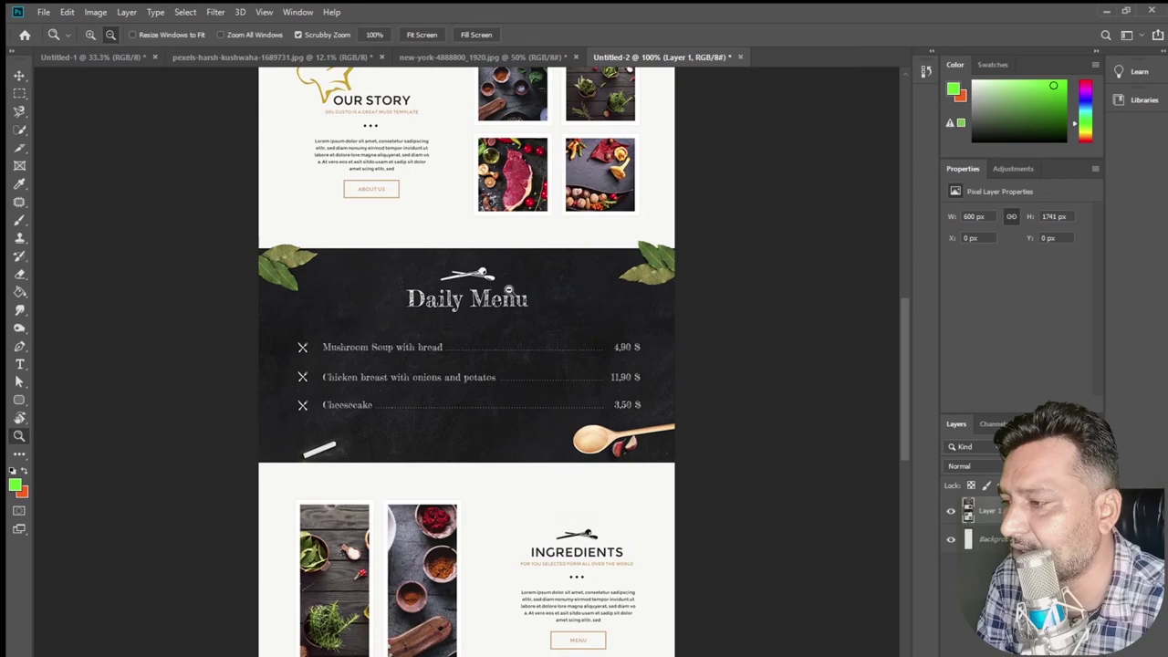
pyautogui.moveTo(511, 295); pyautogui.dragTo(505, 500)
pyautogui.scroll(-5, 505, 501)
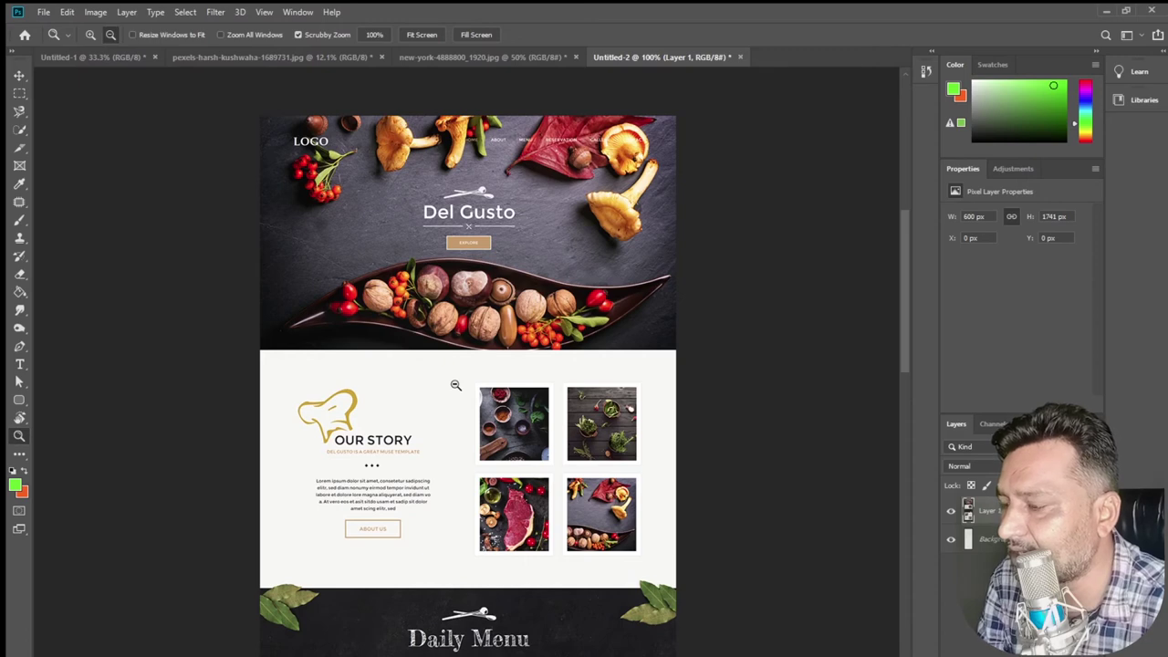
pyautogui.scroll(-5, 511, 542)
pyautogui.scroll(-2, 518, 459)
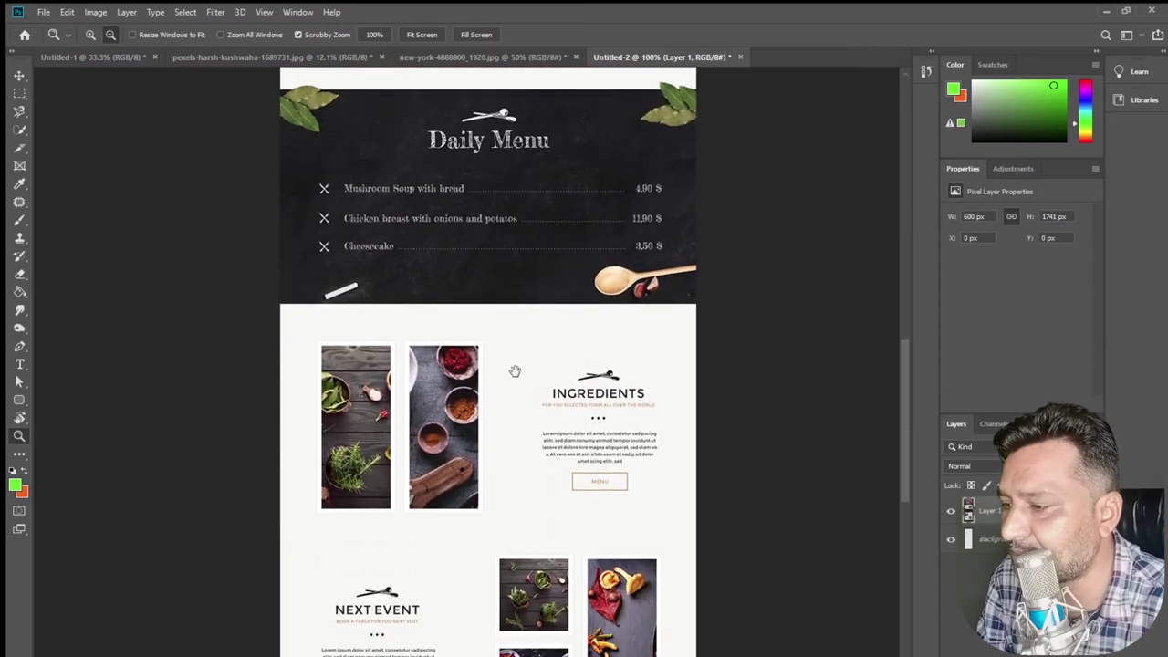
pyautogui.scroll(-3, 468, 529)
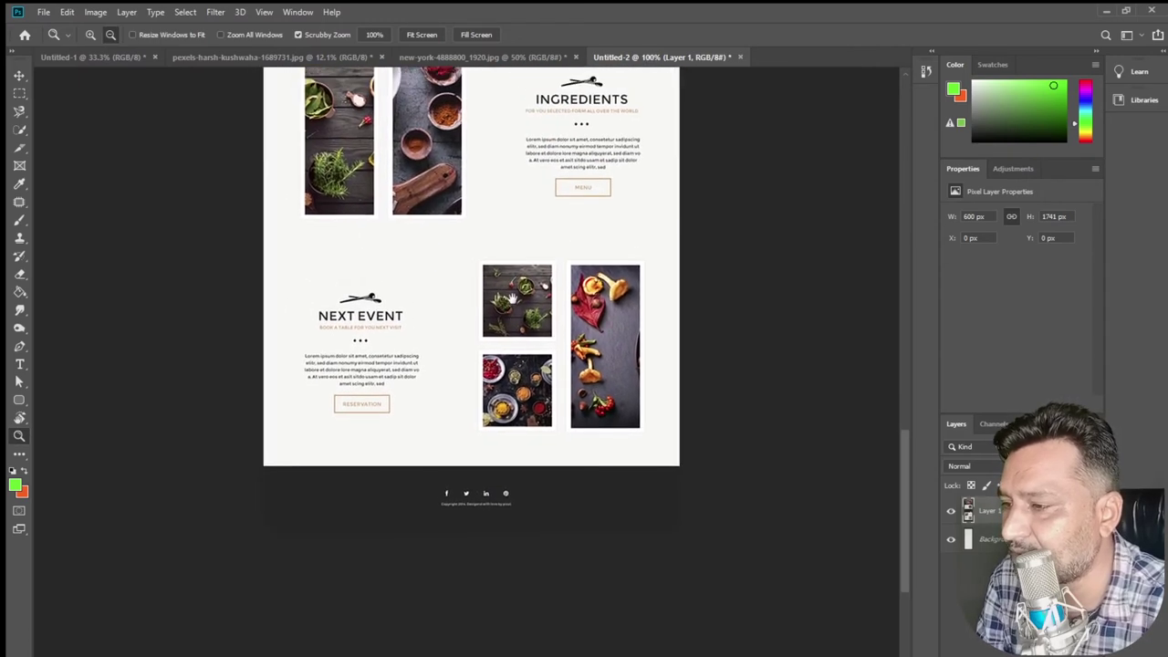
pyautogui.scroll(3, 503, 323)
pyautogui.scroll(5, 504, 323)
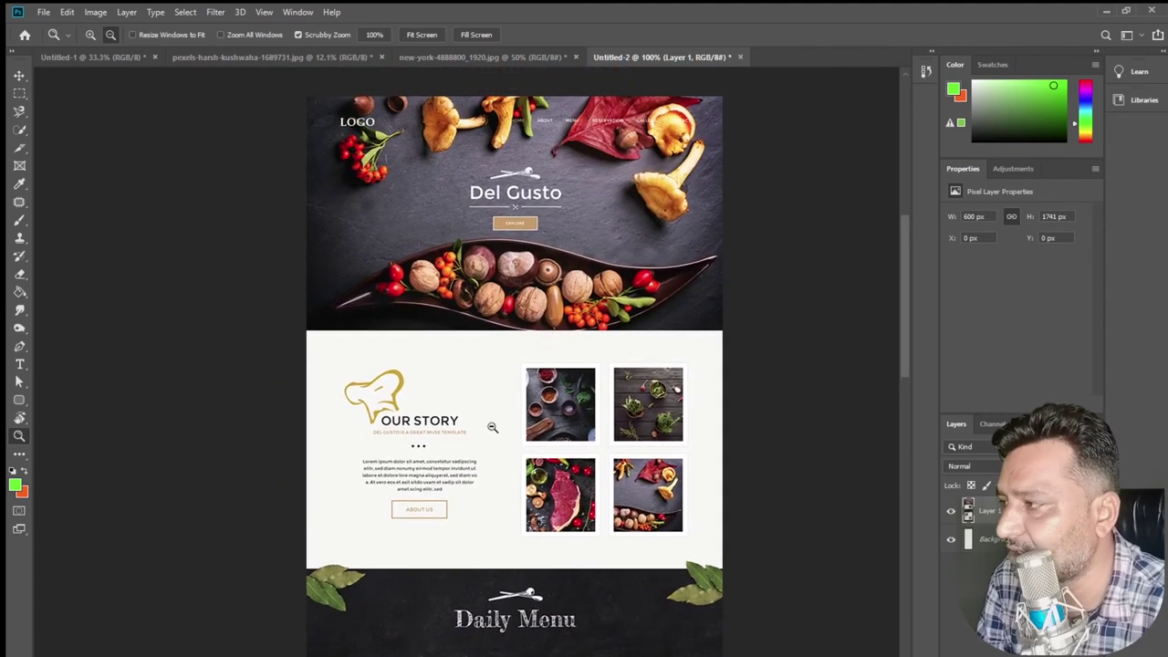
pyautogui.rightClick(21, 151)
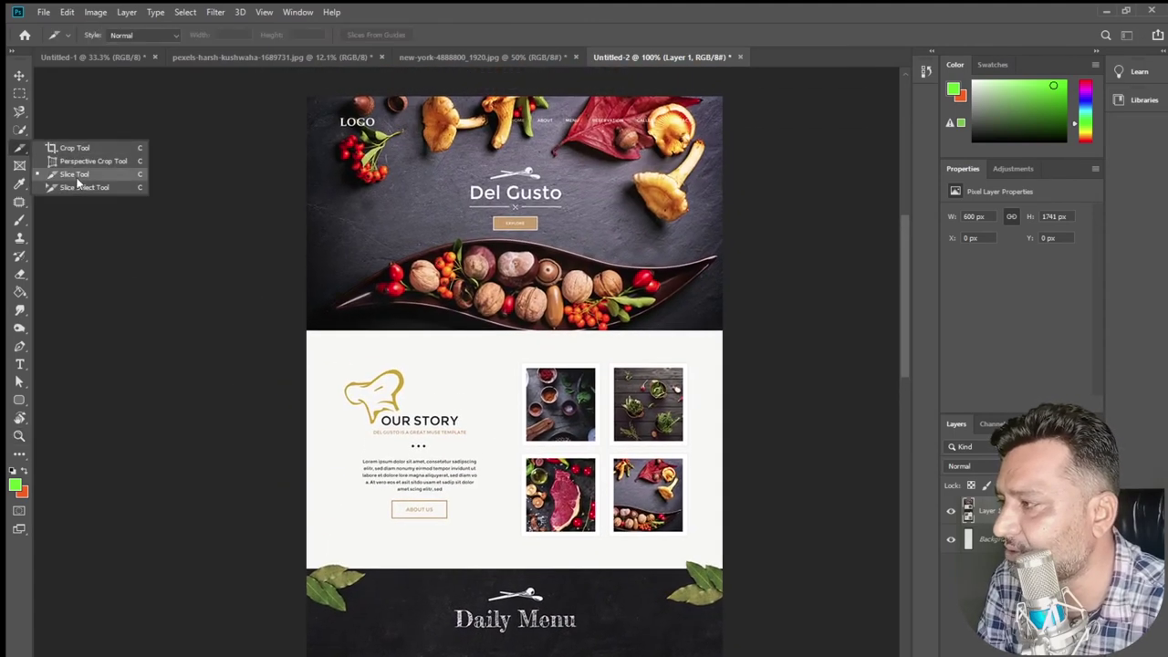
# - Draw slice 01 around the full-width Del Gusto header area
pyautogui.click(75, 174)
pyautogui.scroll(1, 401, 146)
pyautogui.moveTo(307, 95); pyautogui.dragTo(727, 330)
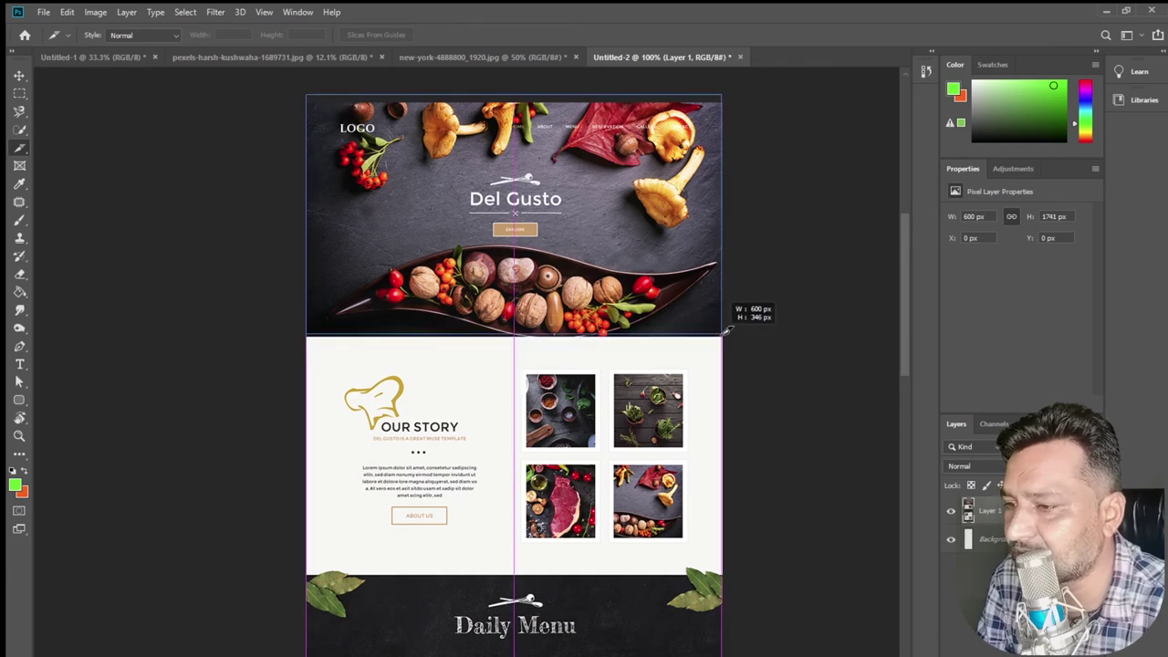
pyautogui.moveTo(728, 330); pyautogui.dragTo(727, 334)
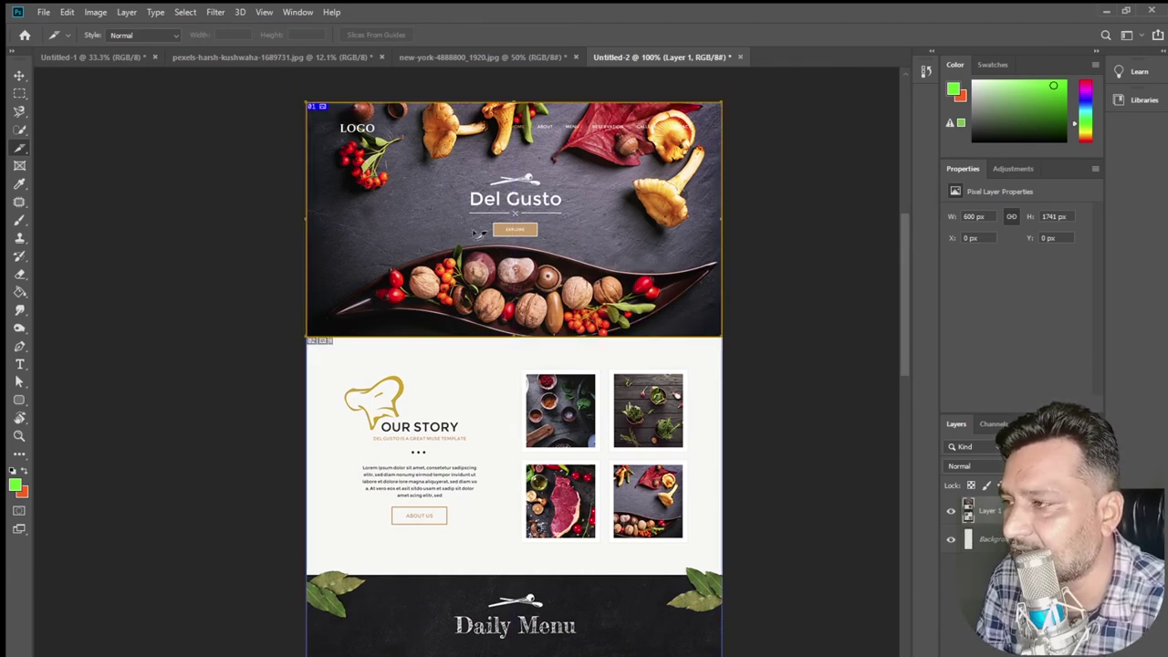
pyautogui.moveTo(335, 117); pyautogui.dragTo(367, 128)
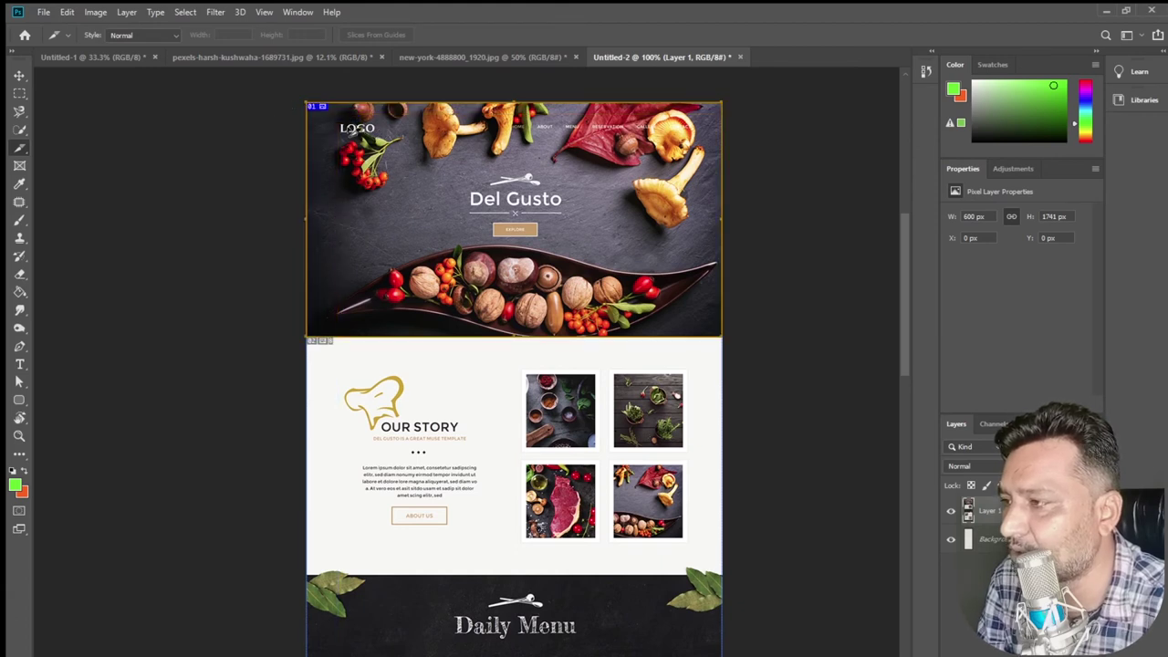
# - Slice each of the four small food photos in the Our Story section
pyautogui.moveTo(515, 370); pyautogui.dragTo(604, 450)
pyautogui.moveTo(613, 369); pyautogui.dragTo(686, 451)
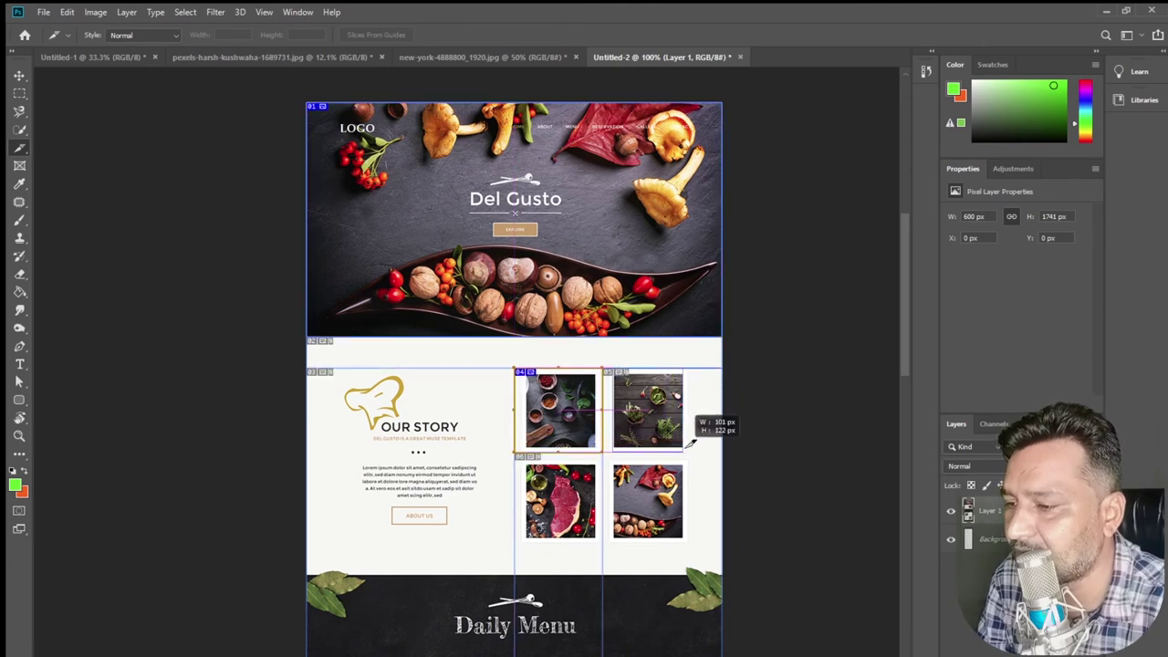
pyautogui.moveTo(520, 461); pyautogui.dragTo(605, 539)
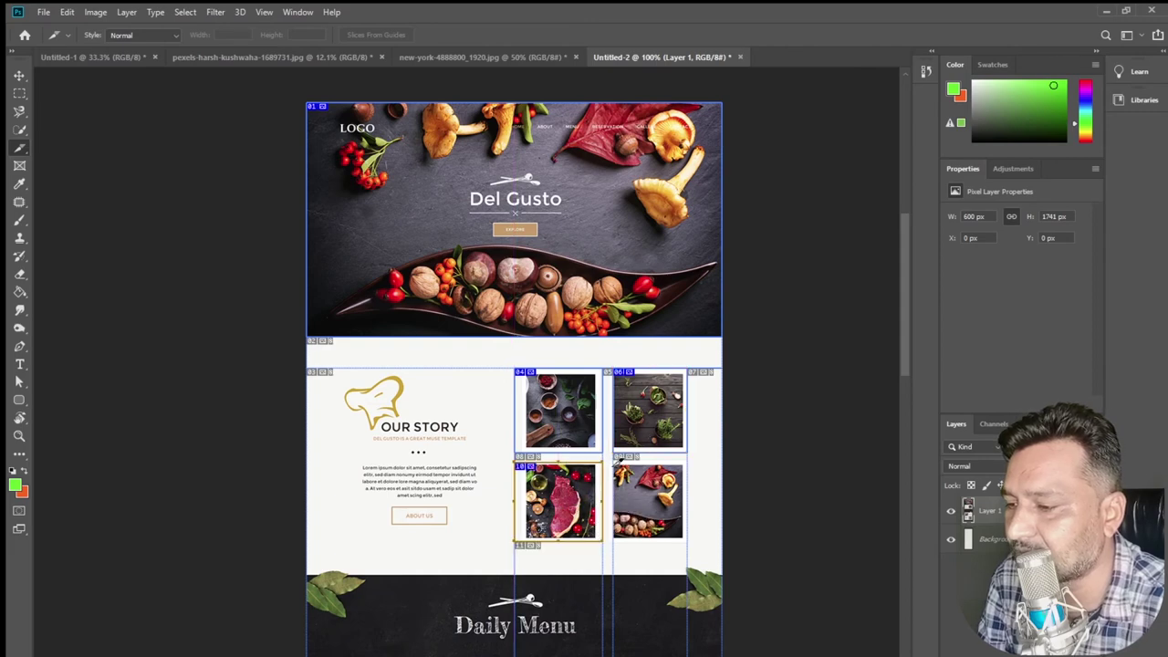
pyautogui.moveTo(613, 463); pyautogui.dragTo(684, 540)
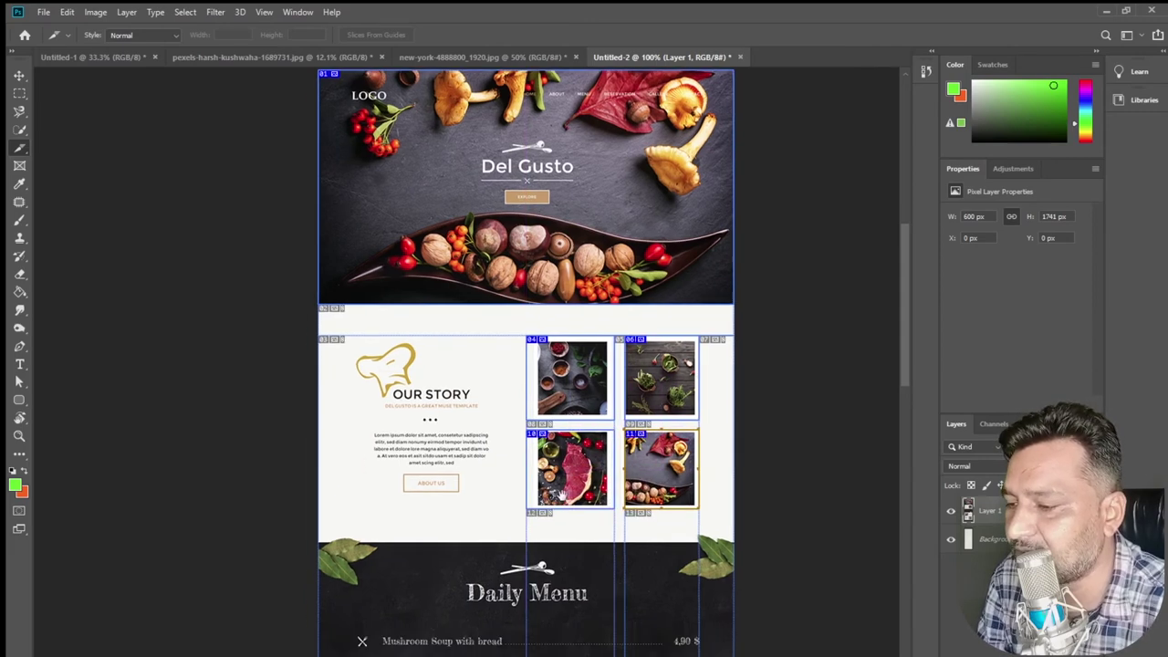
# - Slice the Daily Menu section and its top-left and top-right leaves
pyautogui.scroll(-5, 511, 365)
pyautogui.moveTo(304, 185); pyautogui.dragTo(730, 401)
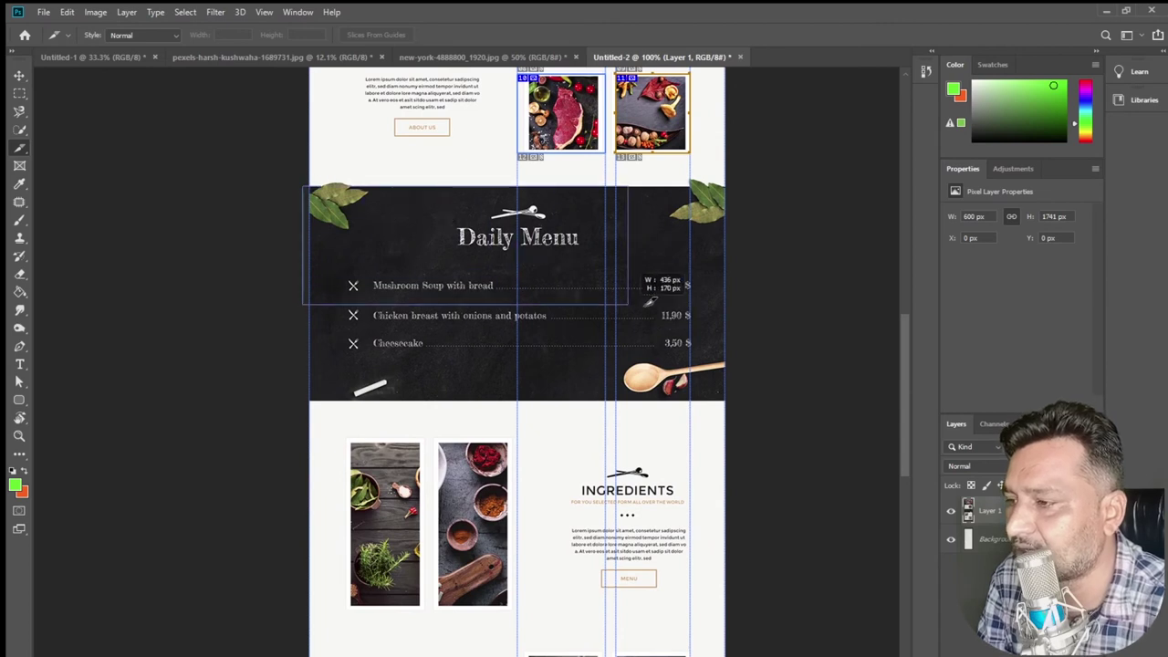
pyautogui.moveTo(310, 186); pyautogui.dragTo(372, 237)
pyautogui.moveTo(667, 178); pyautogui.dragTo(725, 228)
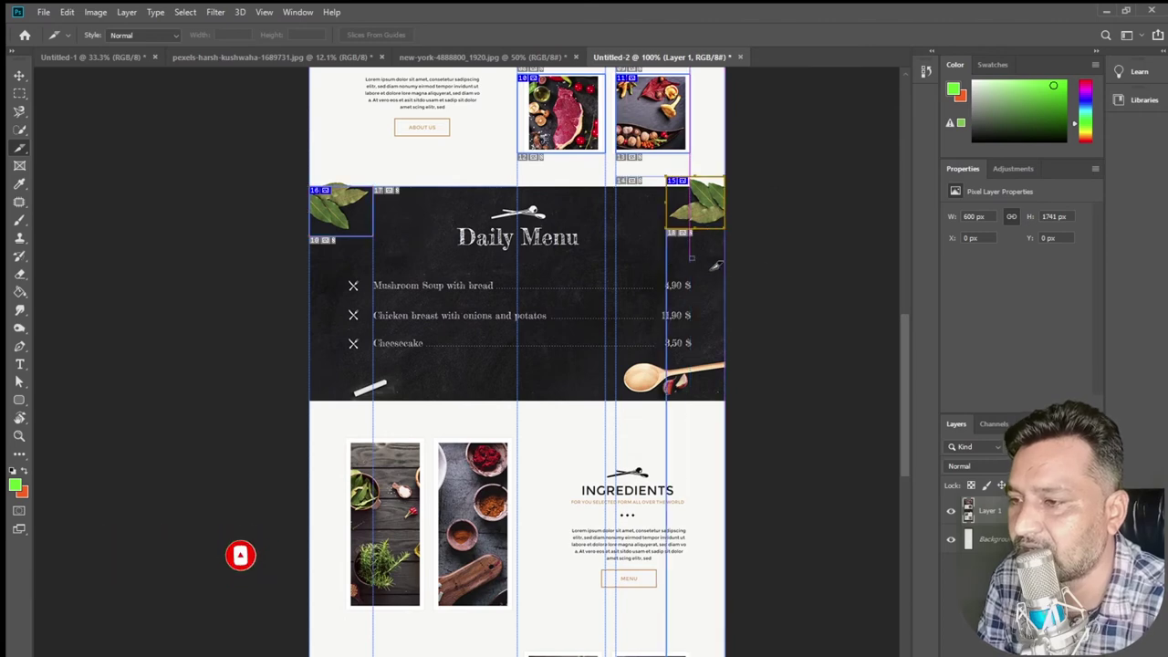
# - Slice the four Ingredients and Next Event photos plus the two small section logos
pyautogui.moveTo(419, 472); pyautogui.dragTo(448, 170)
pyautogui.moveTo(372, 138); pyautogui.dragTo(457, 310)
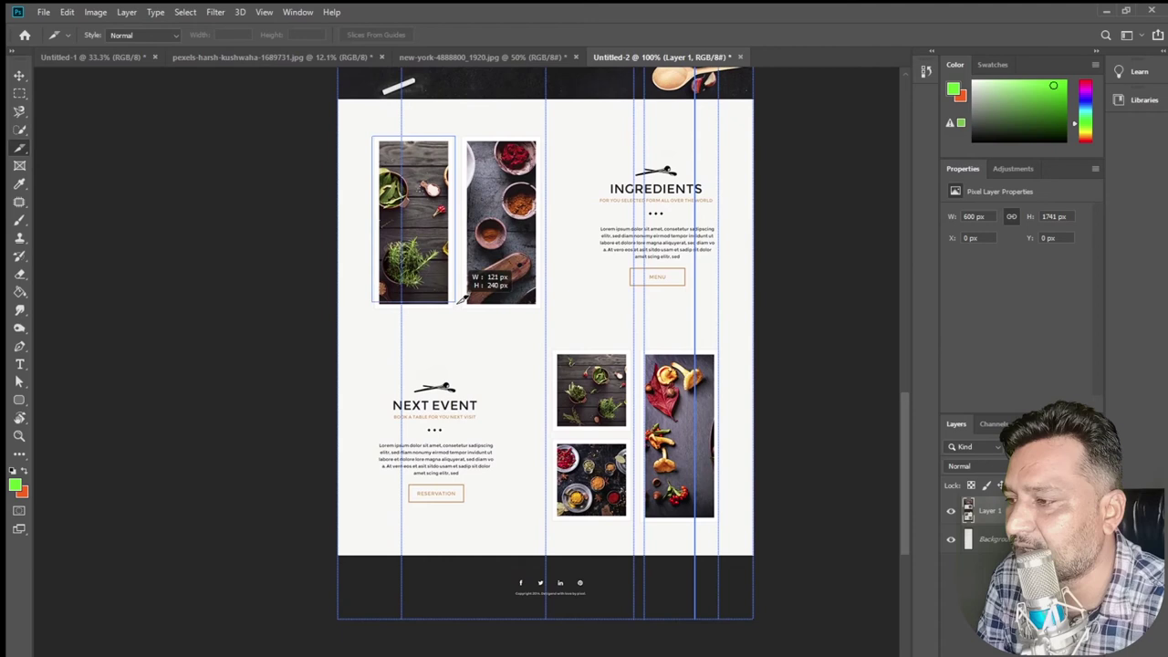
pyautogui.moveTo(463, 137)
pyautogui.mouseDown()
pyautogui.moveTo(546, 310)
pyautogui.moveTo(633, 429)
pyautogui.mouseUp()
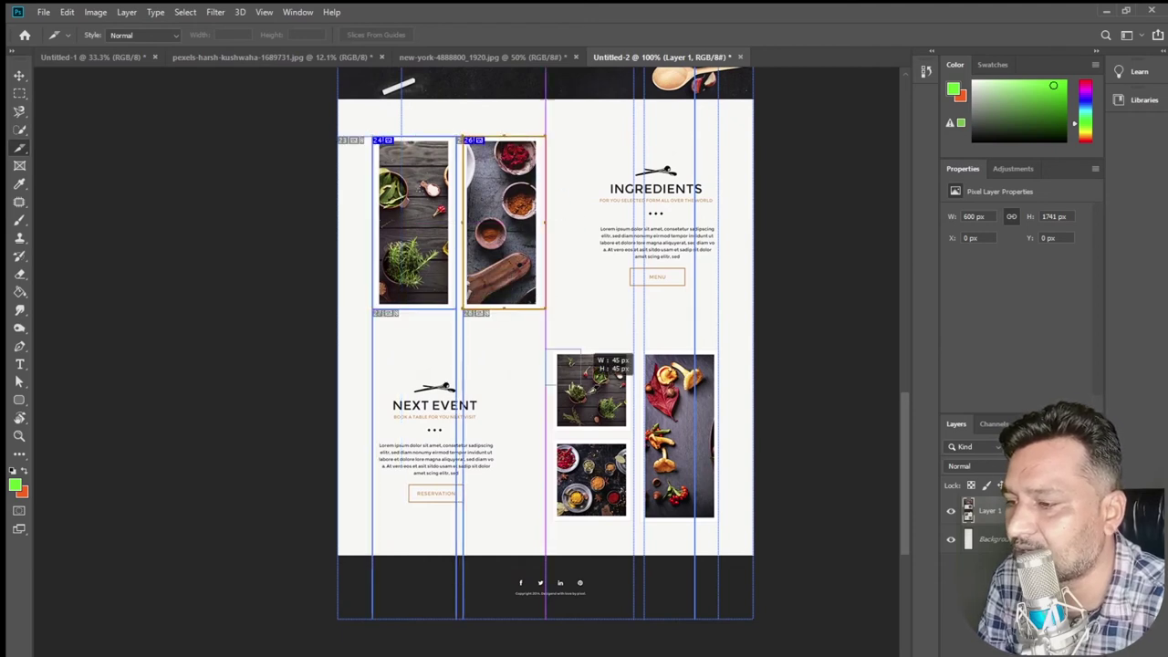
pyautogui.moveTo(644, 350); pyautogui.dragTo(717, 520)
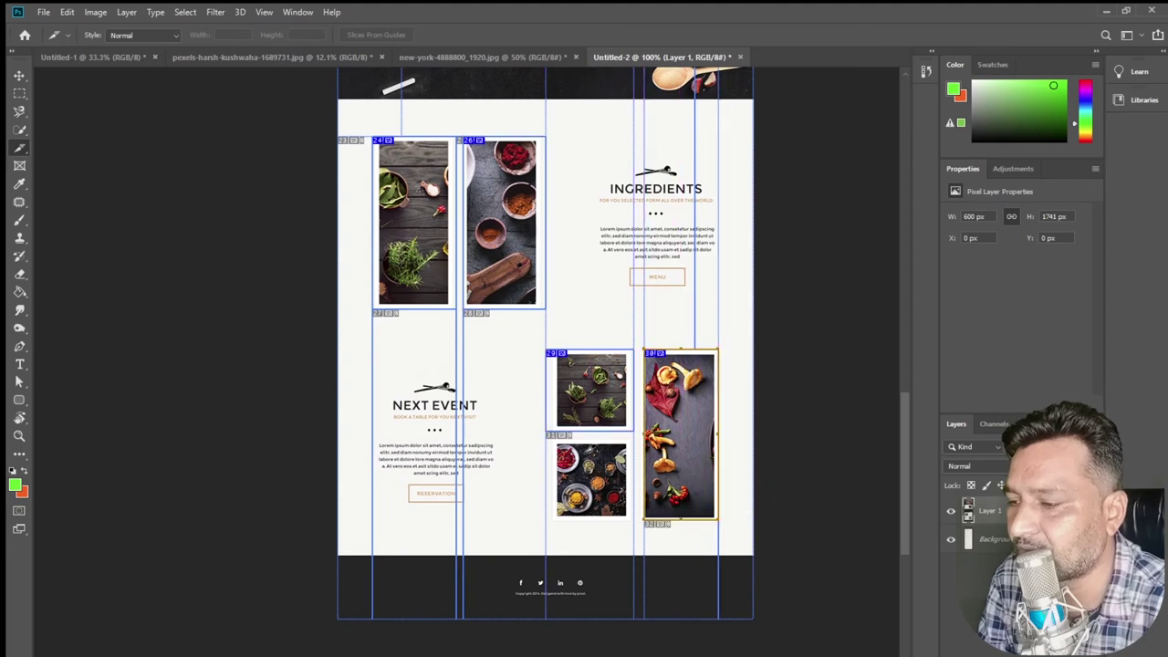
pyautogui.moveTo(551, 431); pyautogui.dragTo(634, 518)
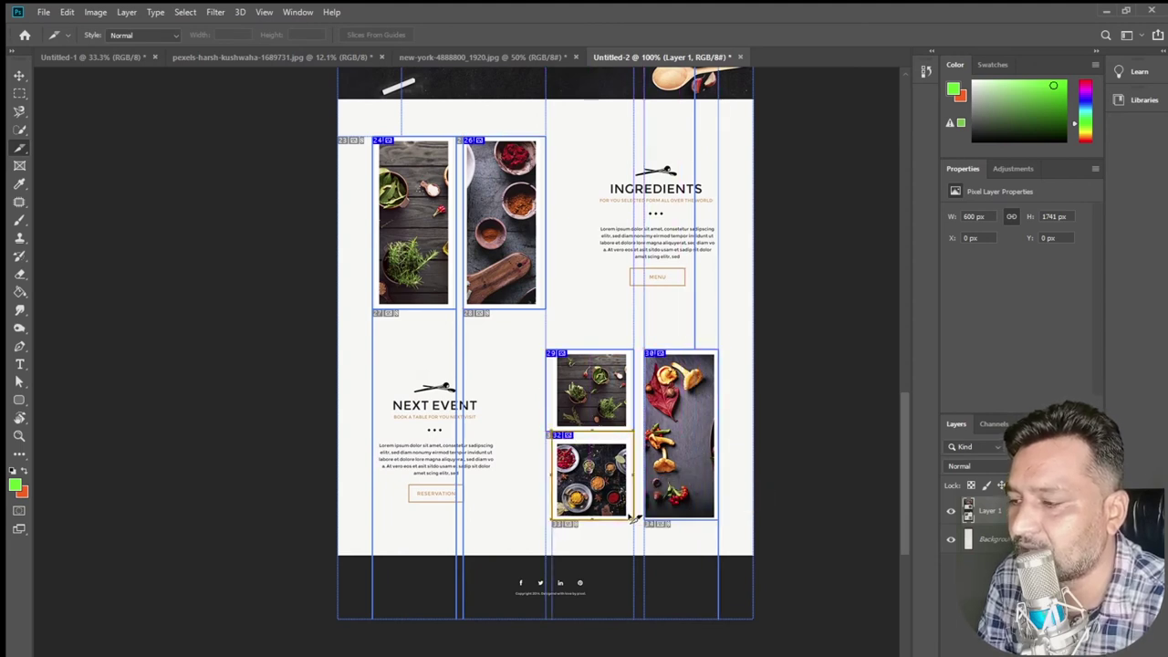
pyautogui.moveTo(402, 380); pyautogui.dragTo(463, 395)
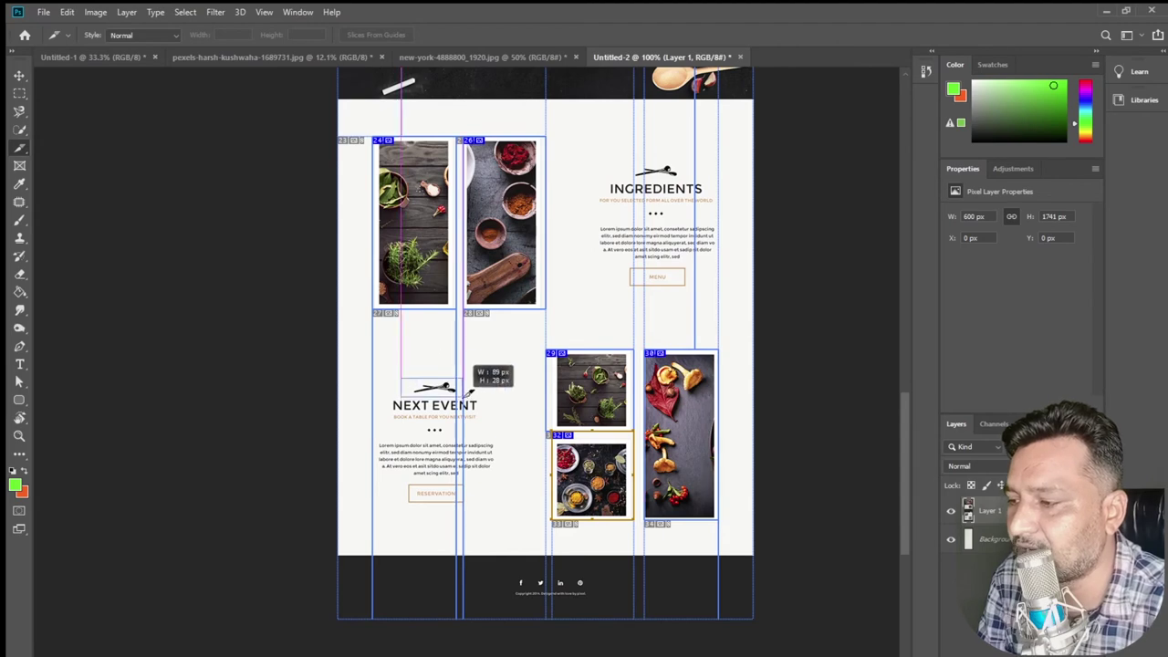
pyautogui.moveTo(622, 162)
pyautogui.mouseDown()
pyautogui.moveTo(670, 172)
pyautogui.moveTo(617, 204)
pyautogui.mouseUp()
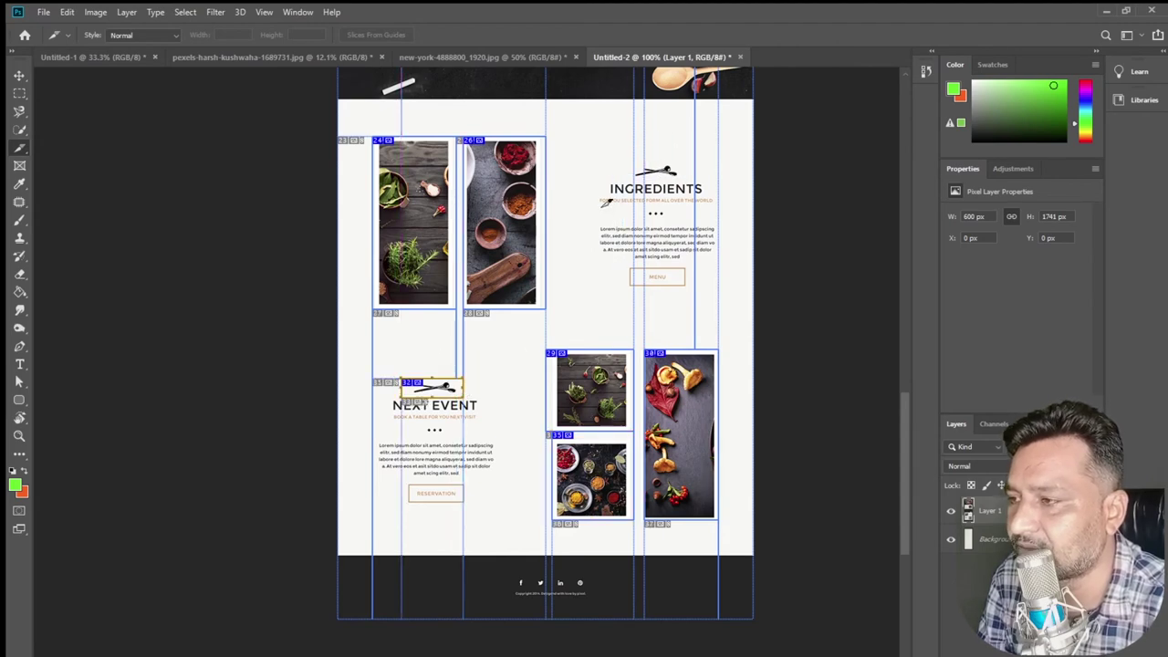
pyautogui.scroll(5, 567, 201)
pyautogui.scroll(5, 575, 255)
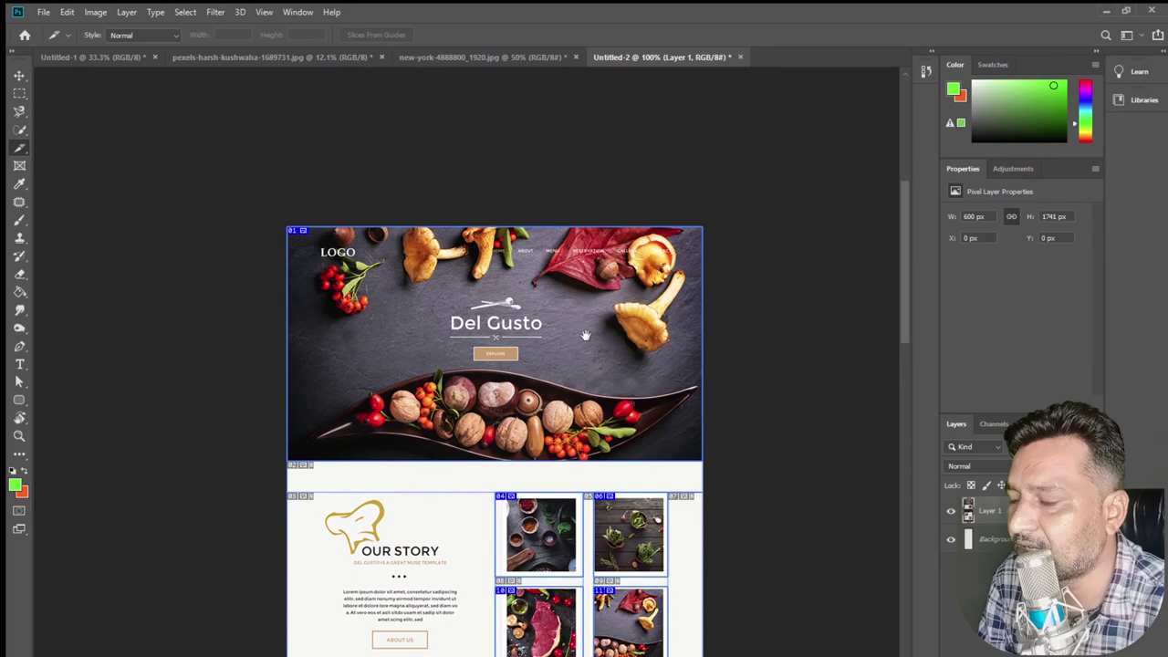
pyautogui.press('z')
pyautogui.click(590, 322)
pyautogui.click(585, 320)
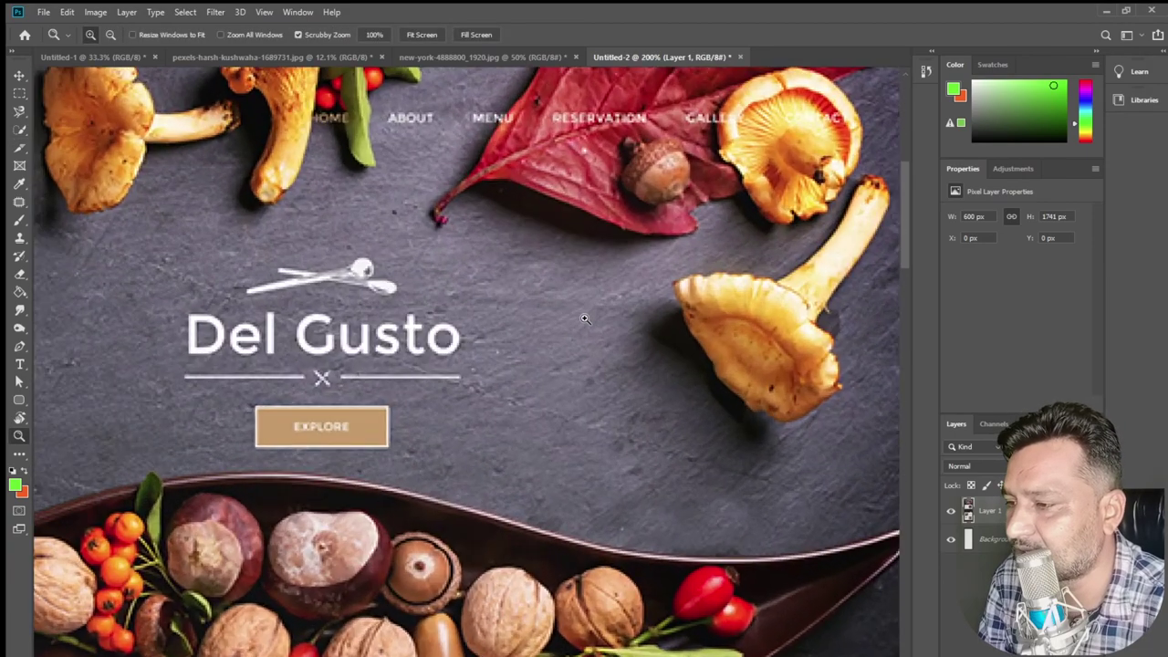
pyautogui.moveTo(585, 319); pyautogui.dragTo(487, 387)
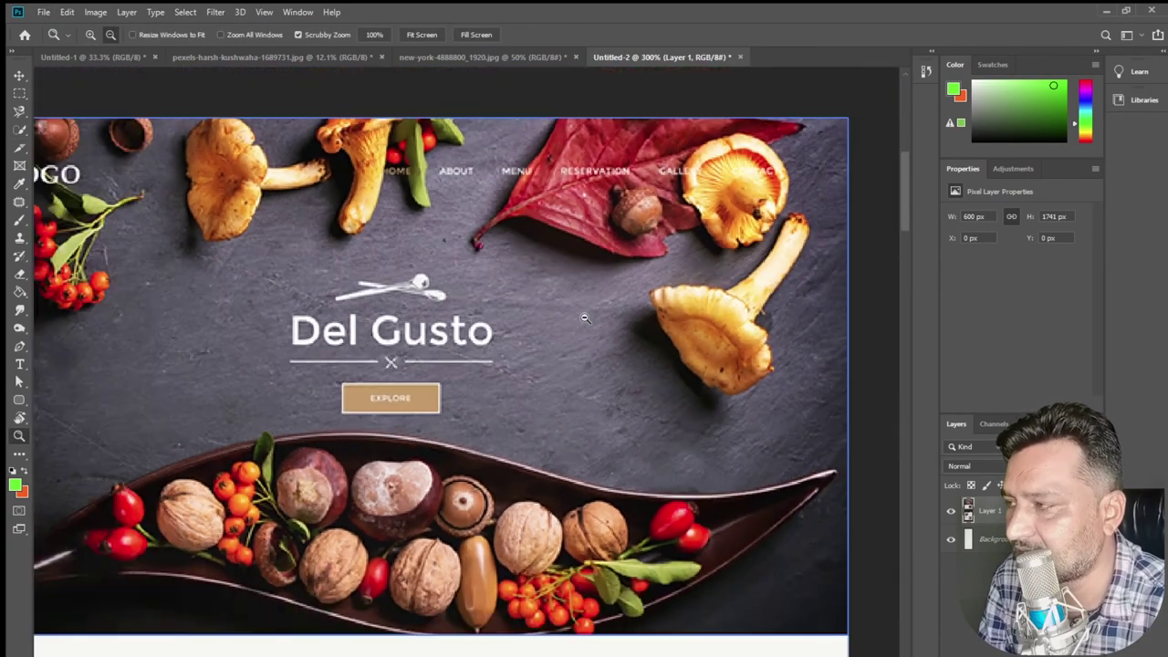
pyautogui.moveTo(411, 451); pyautogui.dragTo(471, 240)
pyautogui.rightClick(28, 149)
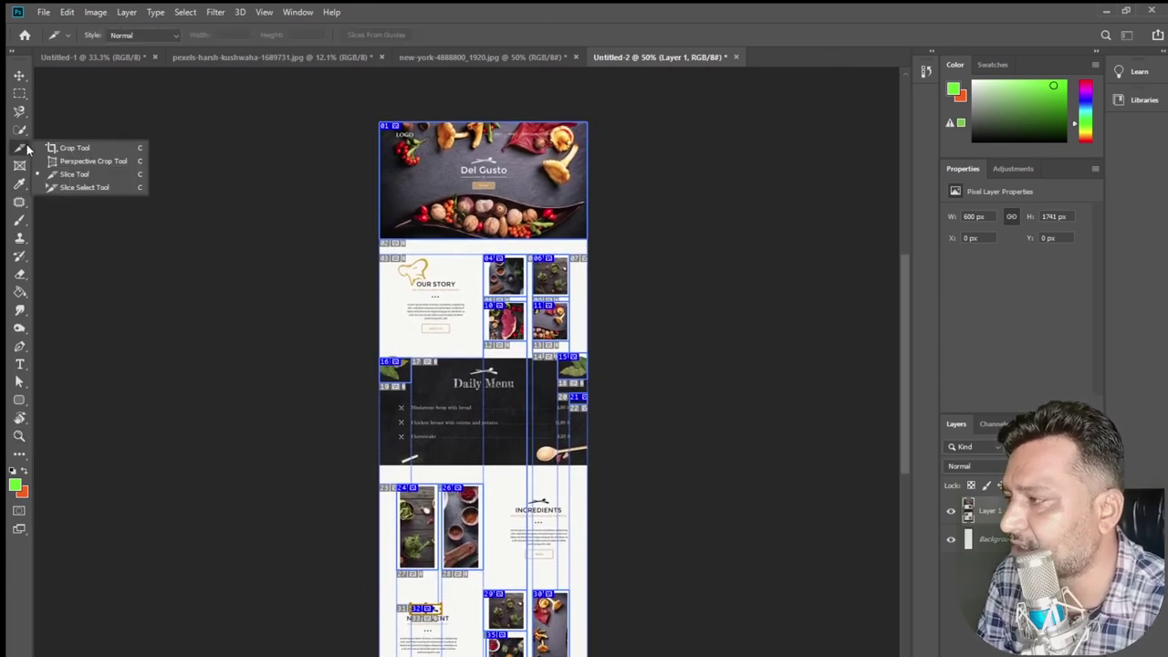
pyautogui.click(102, 188)
pyautogui.press('z')
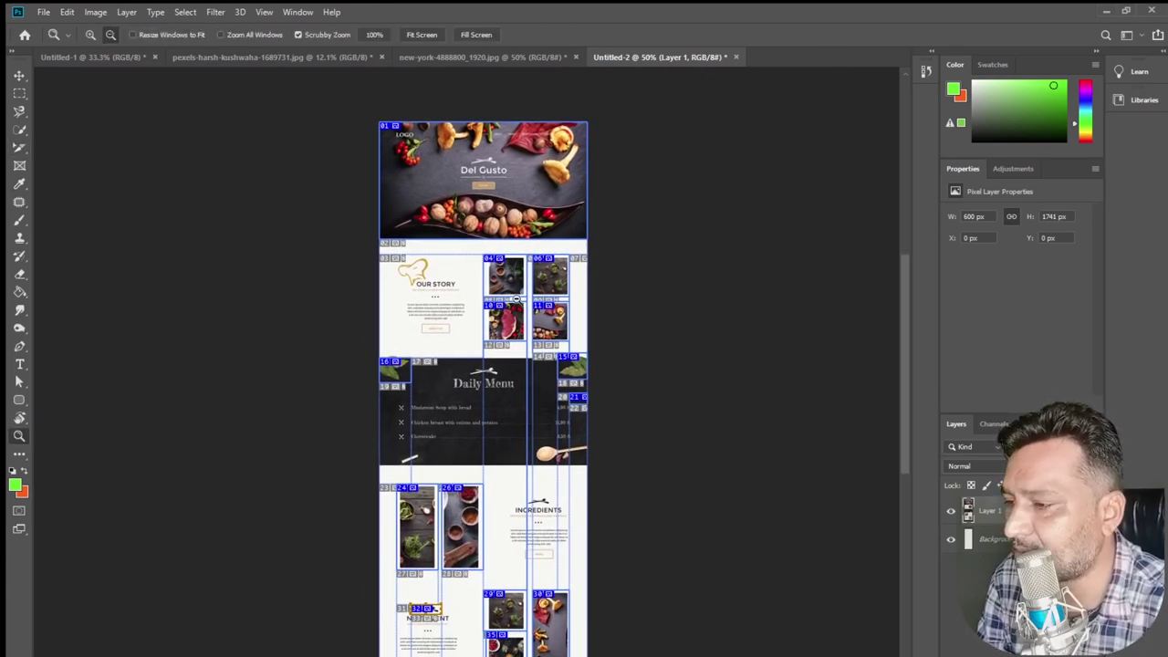
pyautogui.keyDown('alt'); pyautogui.click(508, 303); pyautogui.keyUp('alt')
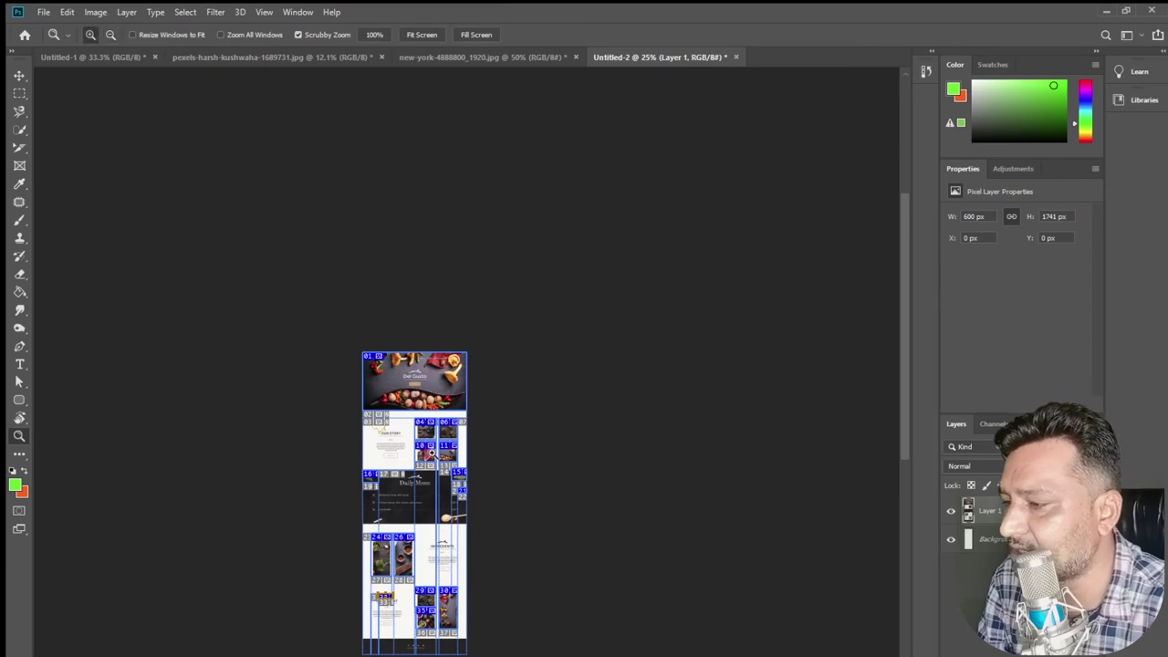
pyautogui.moveTo(432, 452); pyautogui.dragTo(534, 265)
pyautogui.click(447, 500)
pyautogui.click(447, 500)
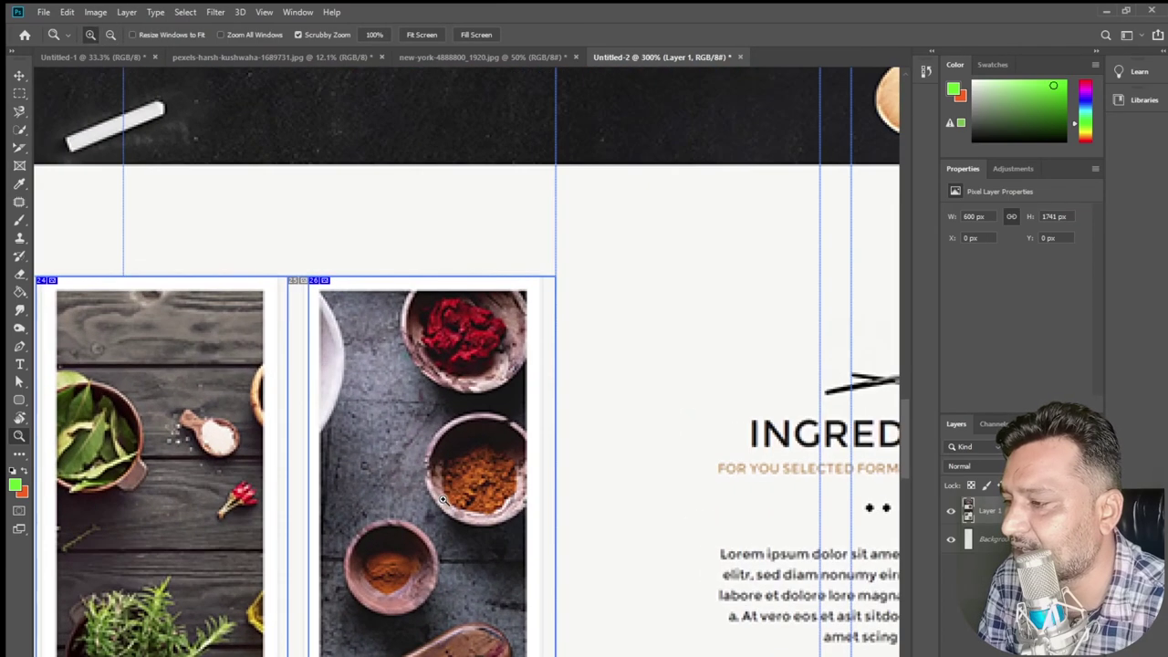
pyautogui.scroll(-2, 274, 365)
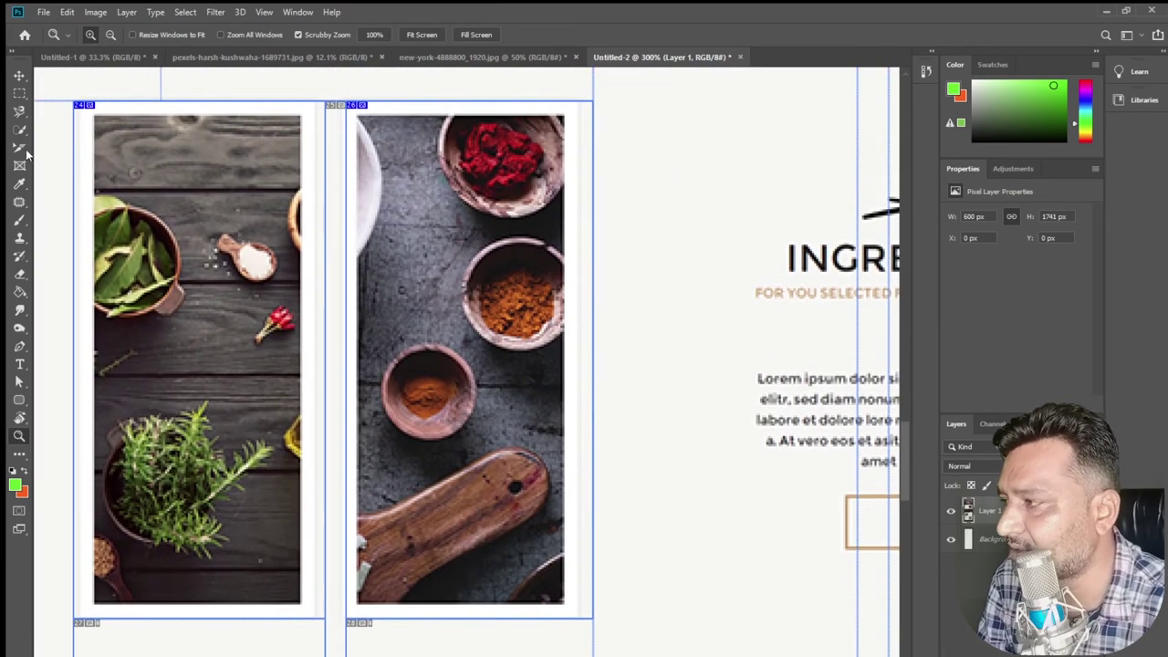
pyautogui.rightClick(20, 149)
# - Narrow the spice photo slice's edges to fit the image, then fit the page on screen
pyautogui.click(78, 185)
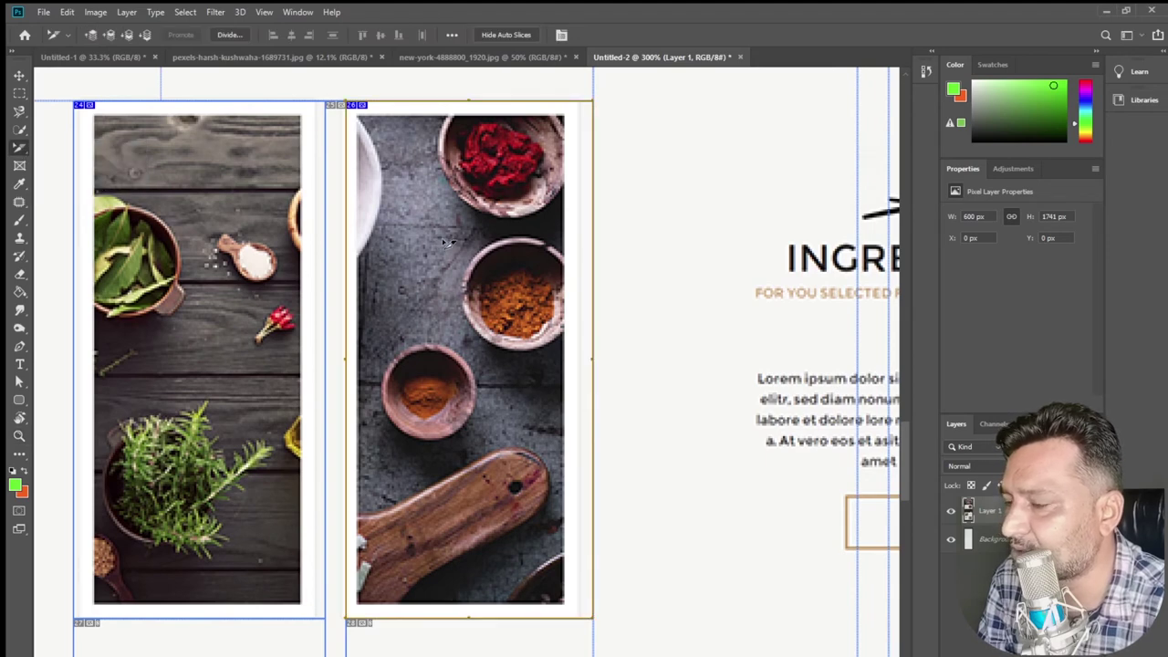
pyautogui.moveTo(591, 359); pyautogui.dragTo(578, 359)
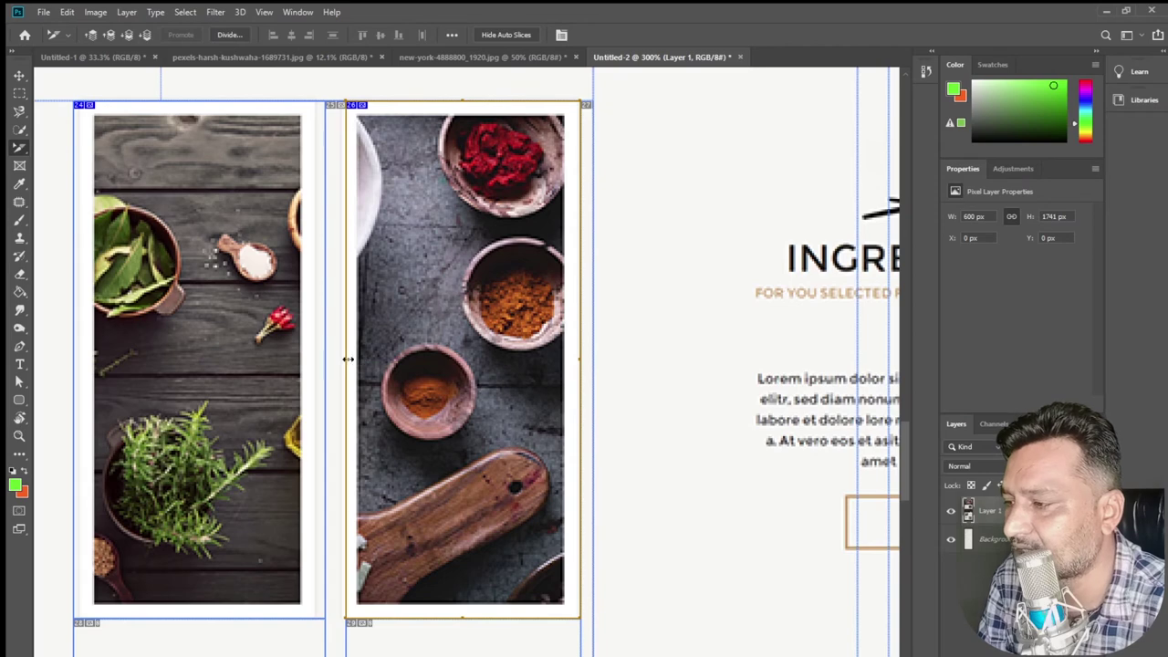
pyautogui.moveTo(347, 358); pyautogui.dragTo(346, 359)
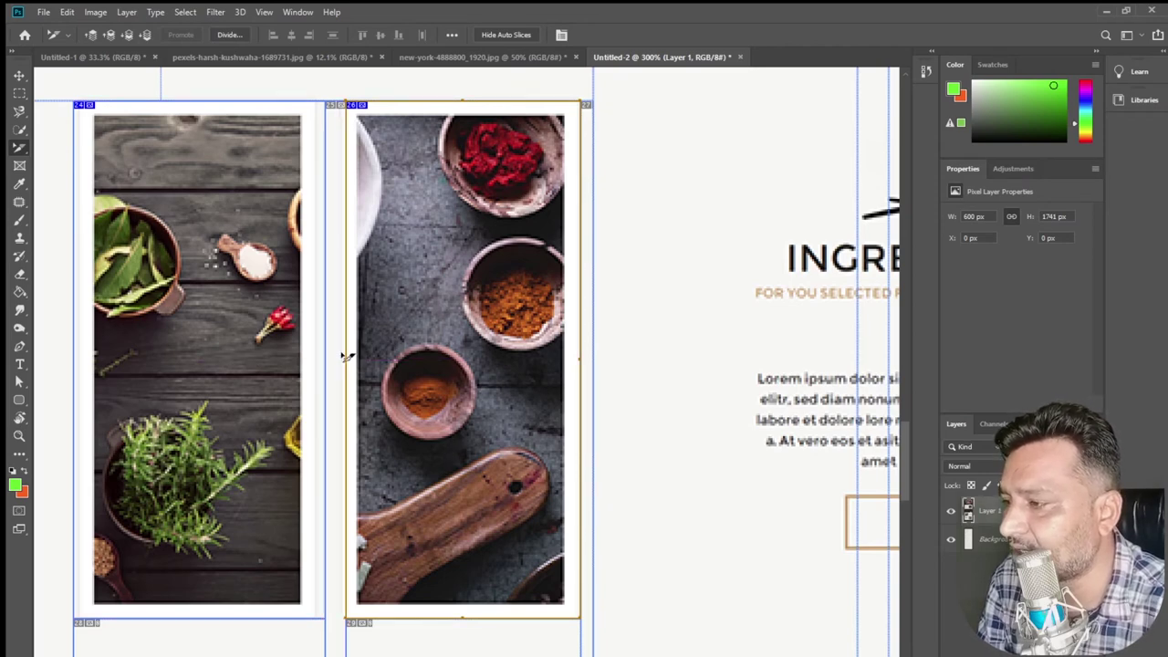
pyautogui.moveTo(327, 362); pyautogui.dragTo(325, 362)
pyautogui.press('z')
pyautogui.rightClick(402, 327)
pyautogui.click(445, 340)
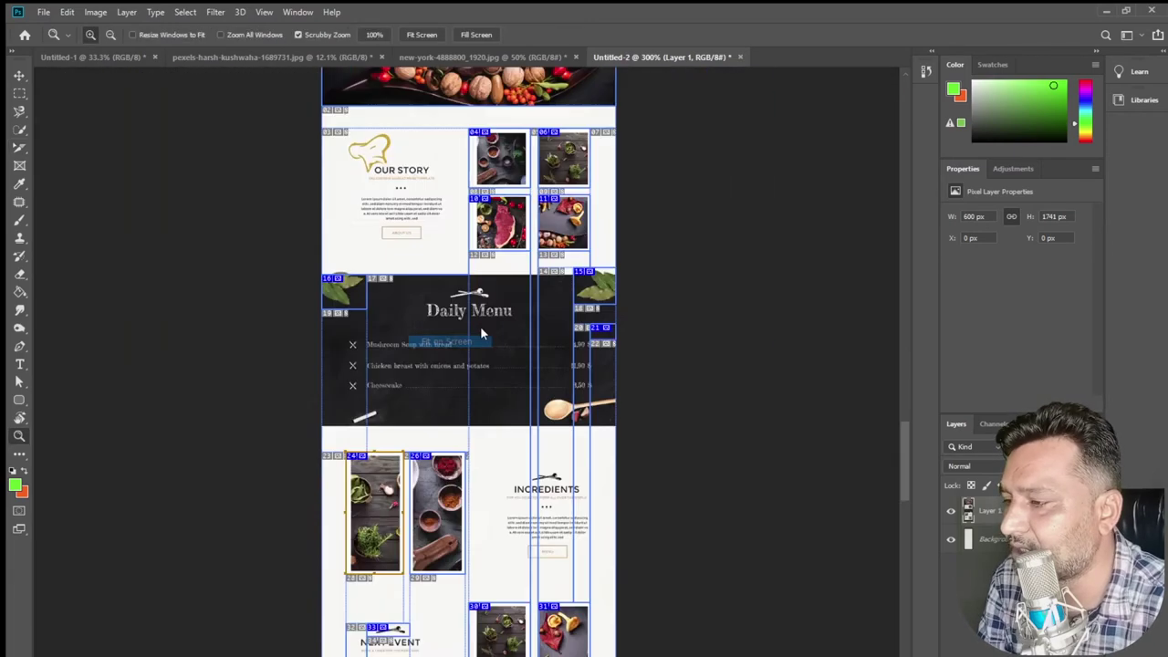
# - Draw and undo a whole-page slice, ending with the Slice Select Tool active
pyautogui.rightClick(19, 148)
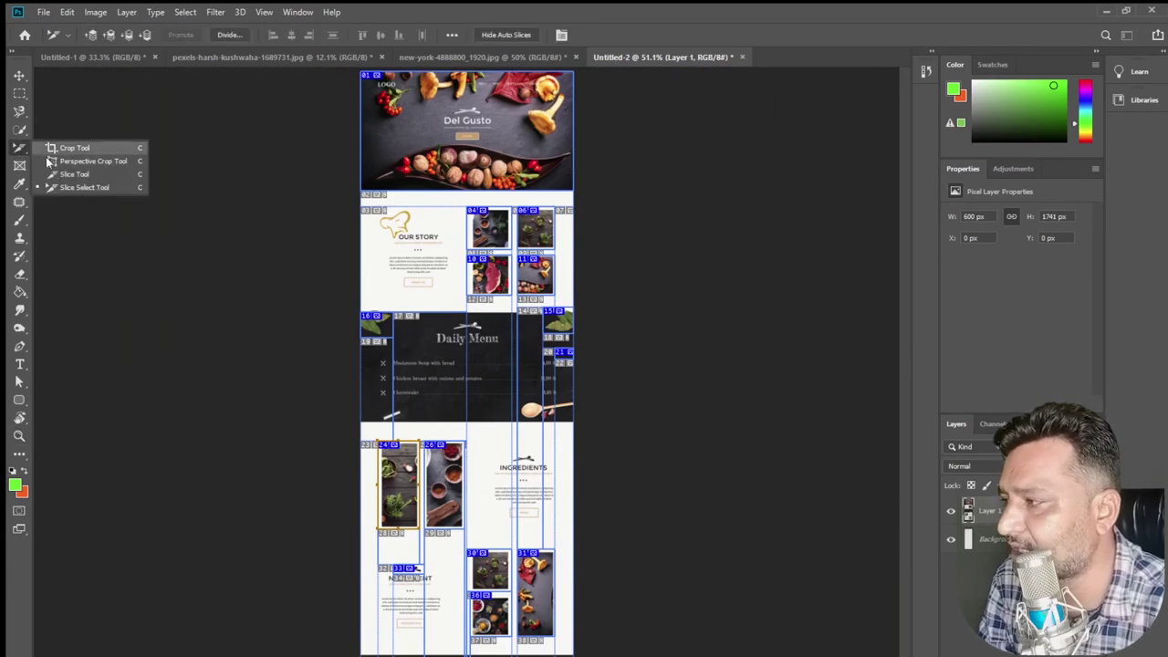
pyautogui.click(65, 176)
pyautogui.moveTo(356, 69); pyautogui.dragTo(638, 653)
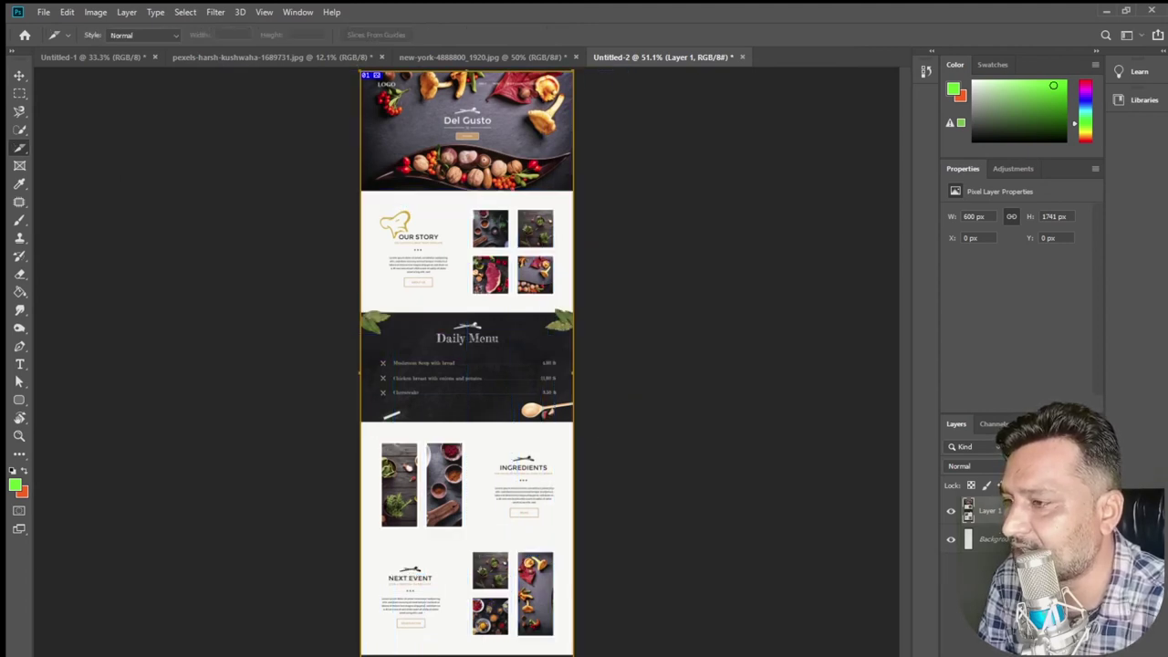
pyautogui.hotkey('ctrl', 'z')
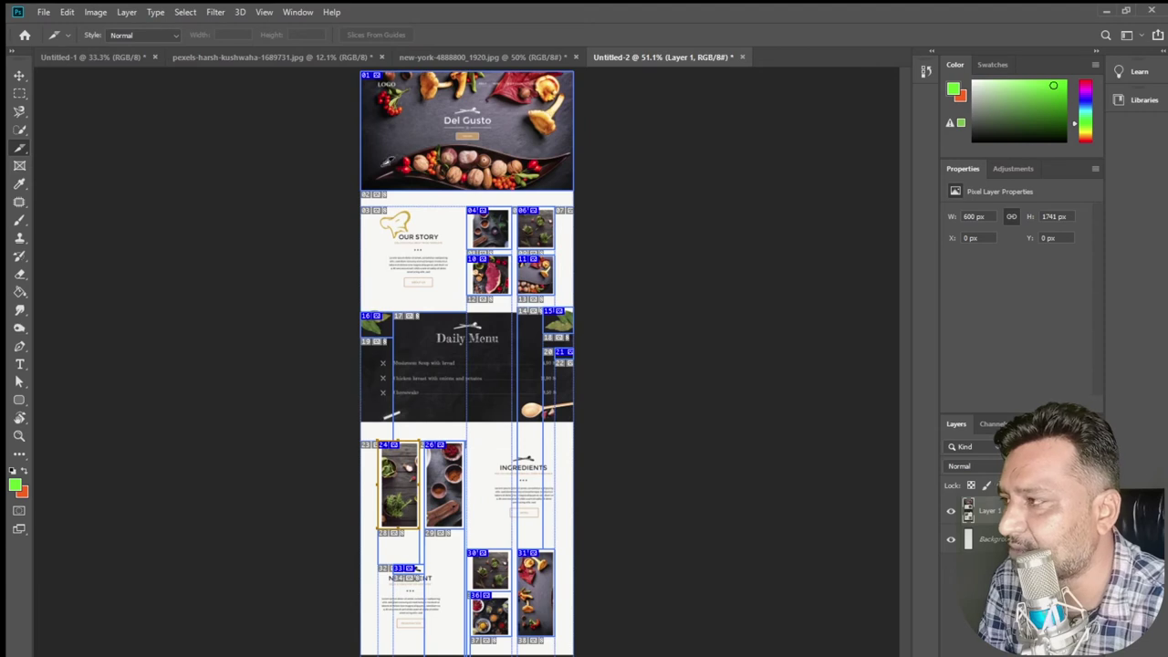
pyautogui.rightClick(19, 150)
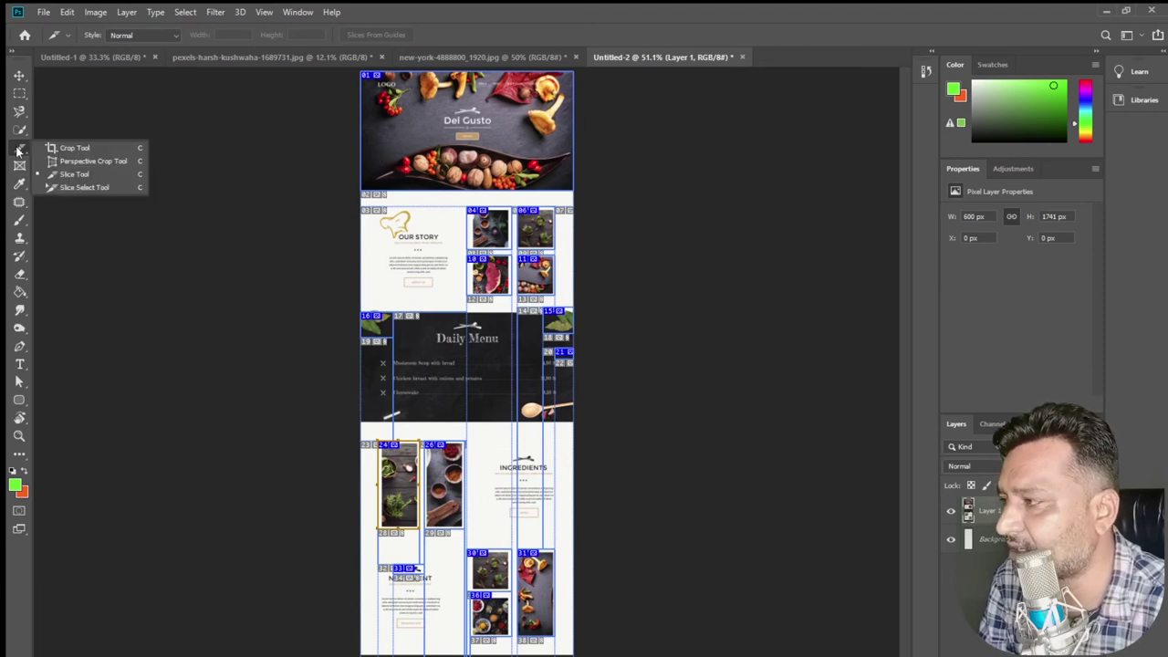
pyautogui.click(66, 189)
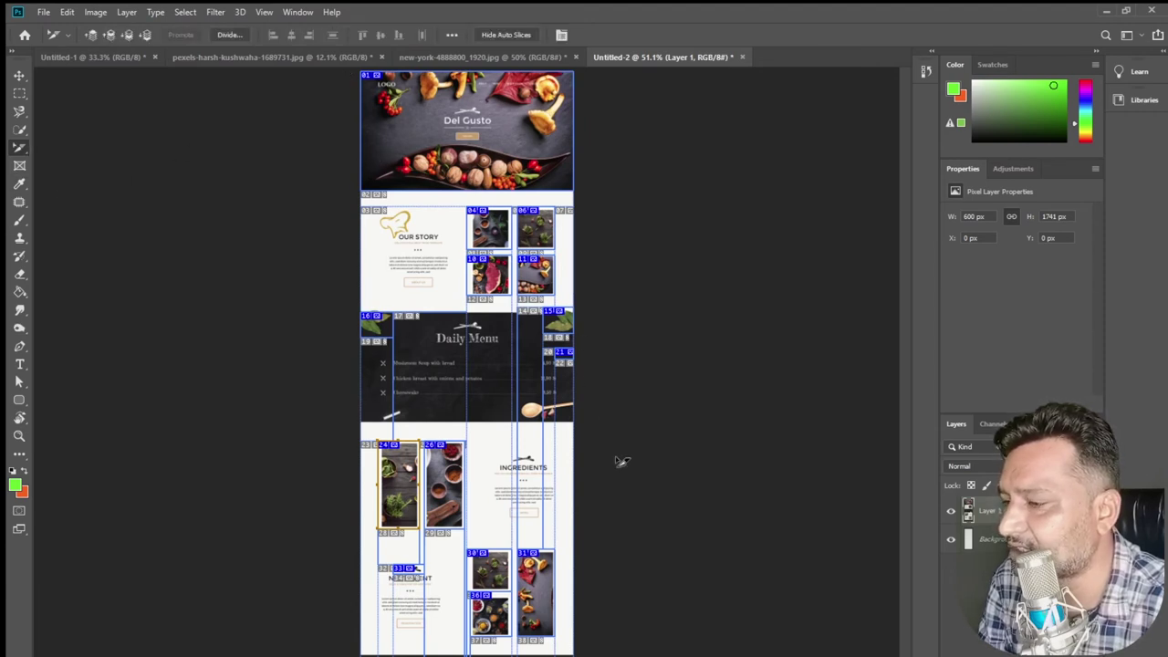
# - In Save for Web, keep JPEG Maximum quality 100 and turn on Progressive
pyautogui.click(43, 12)
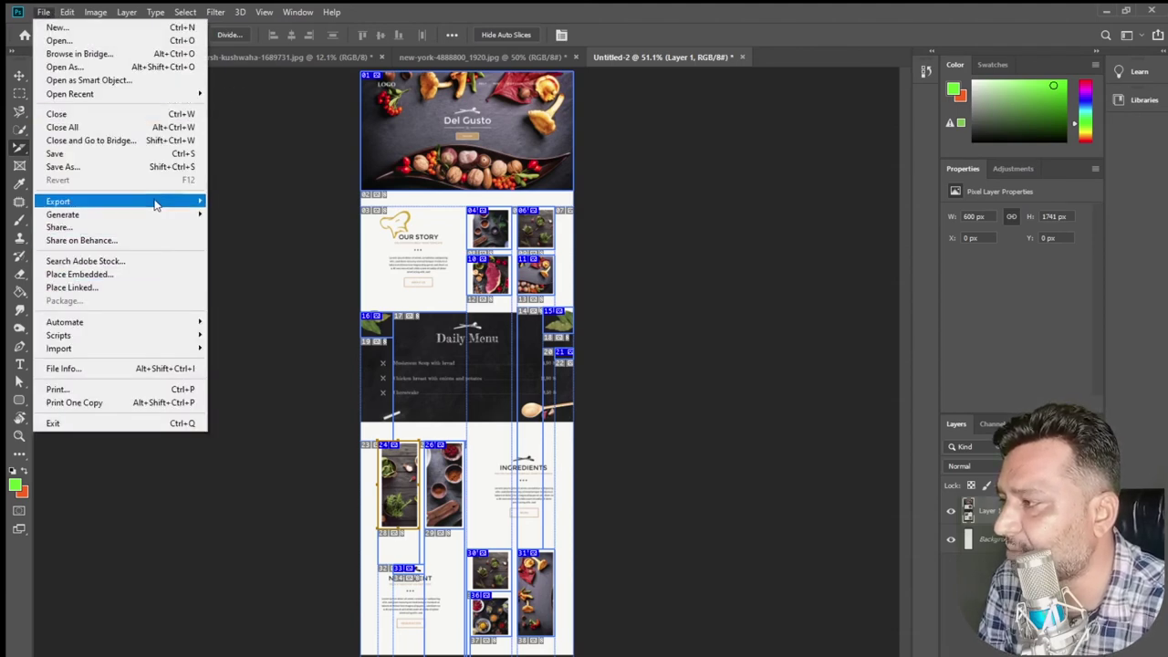
pyautogui.moveTo(58, 201)
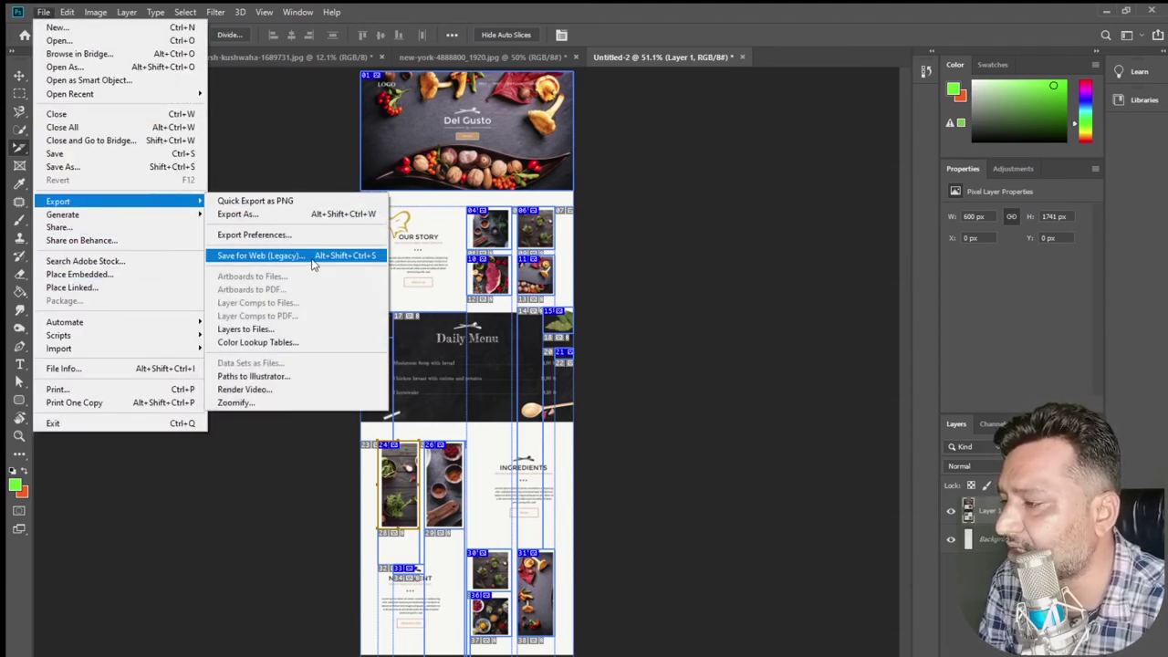
pyautogui.click(312, 259)
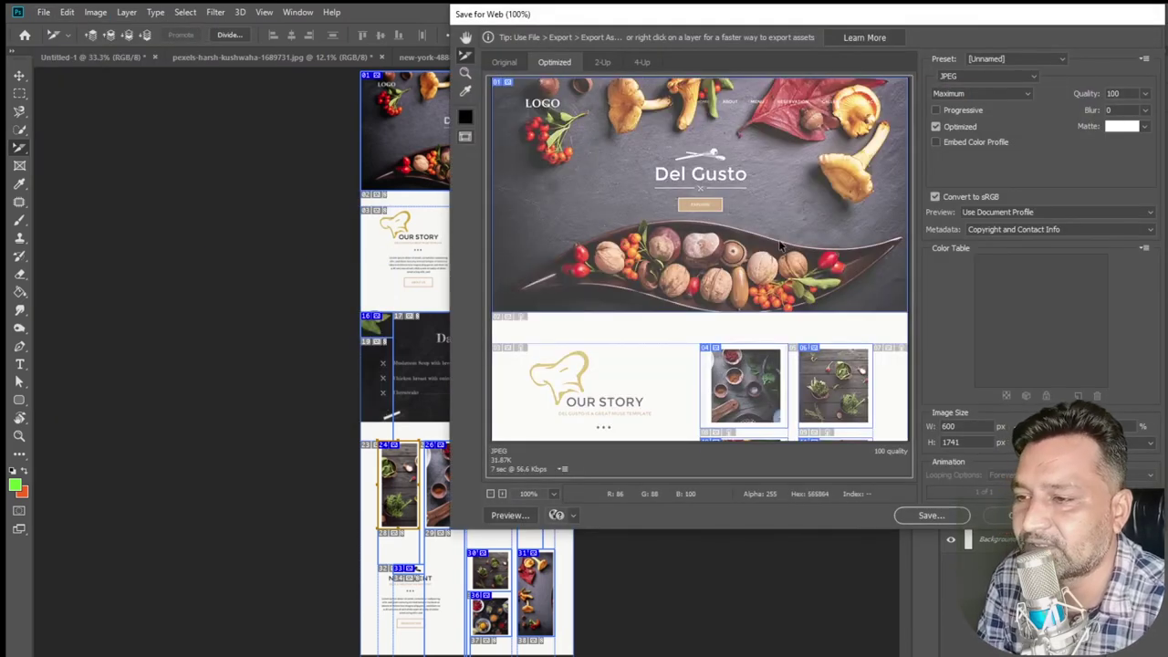
pyautogui.scroll(-5, 676, 203)
pyautogui.scroll(-3, 676, 203)
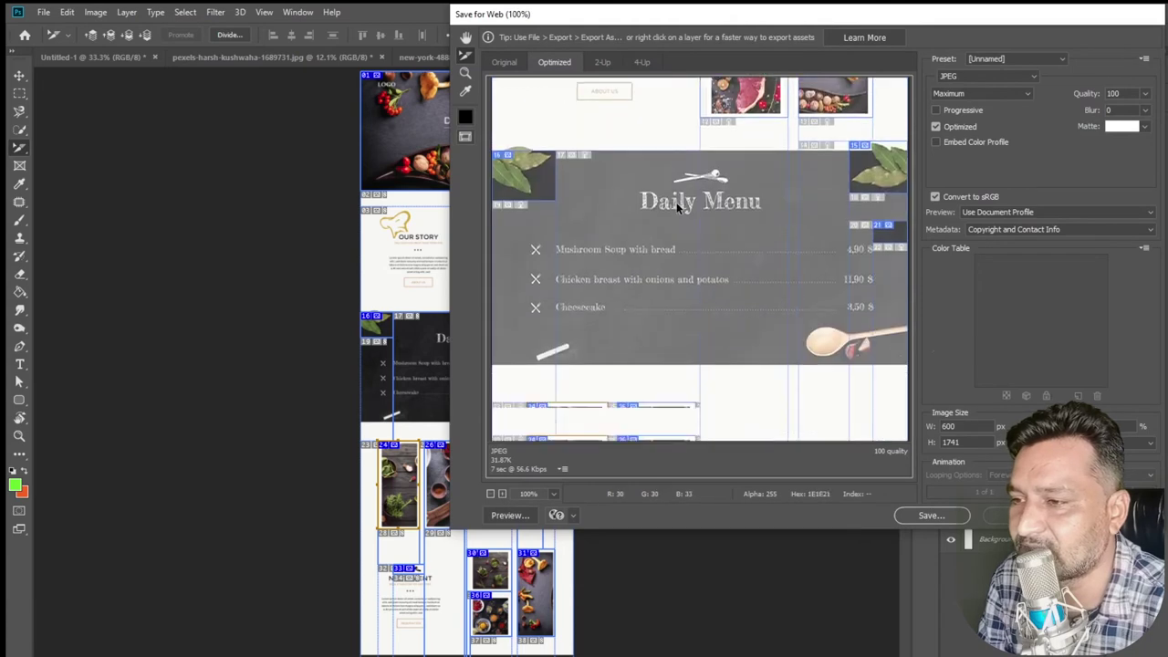
pyautogui.scroll(-2, 676, 202)
pyautogui.scroll(3, 736, 250)
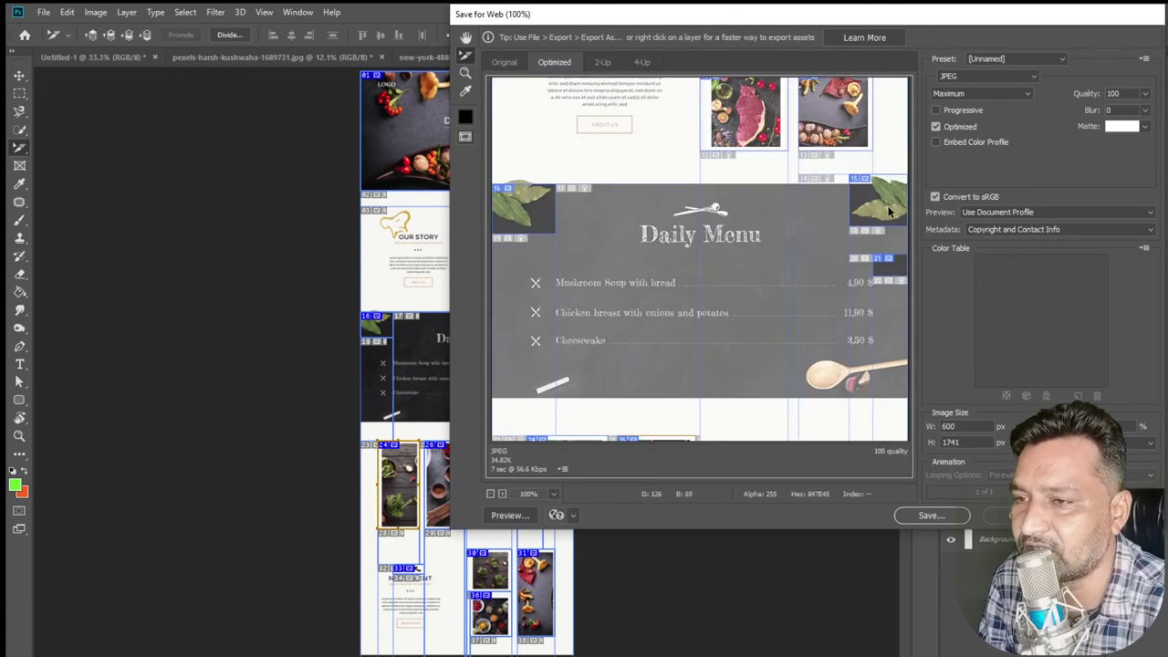
pyautogui.scroll(-2, 867, 208)
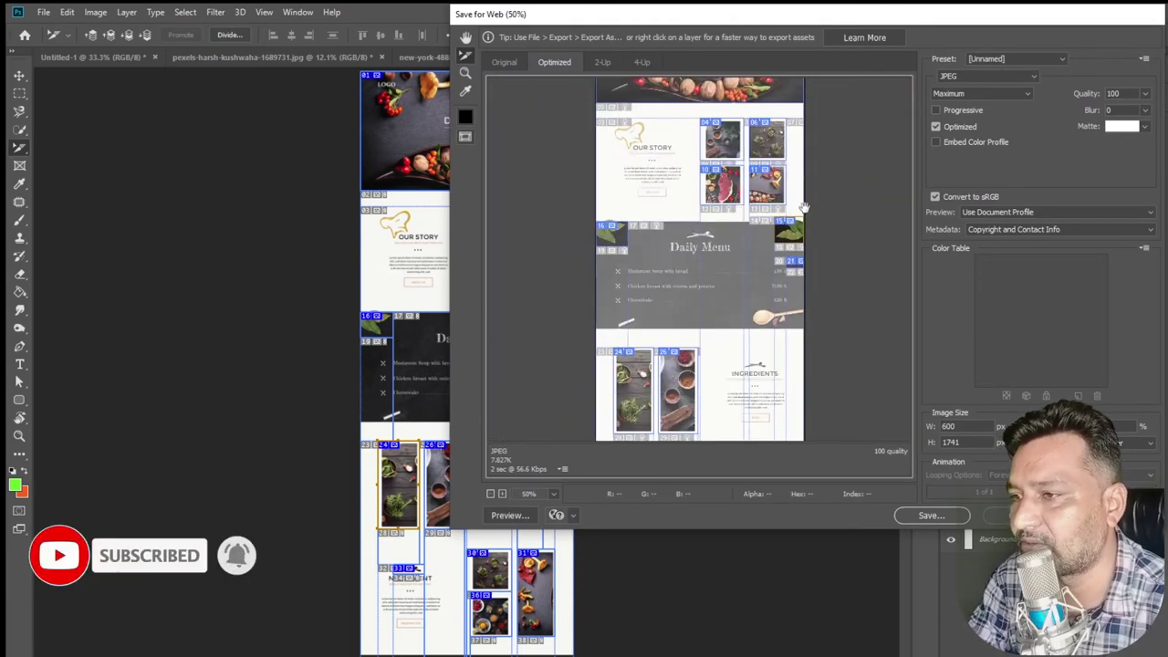
pyautogui.scroll(-2, 809, 209)
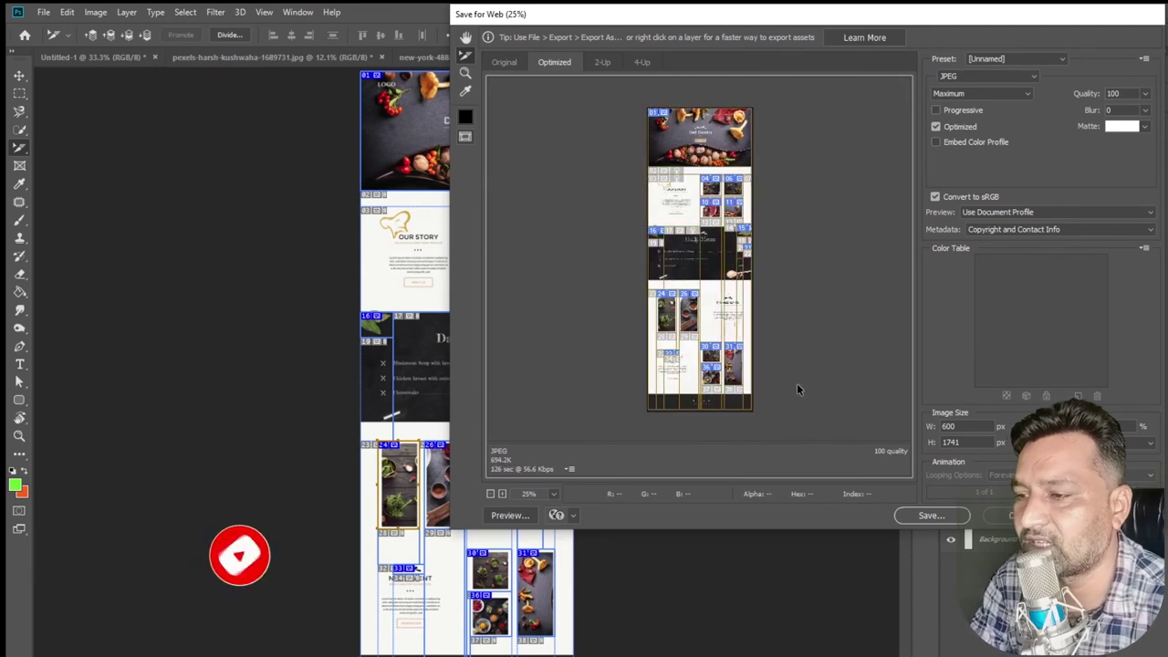
pyautogui.click(984, 77)
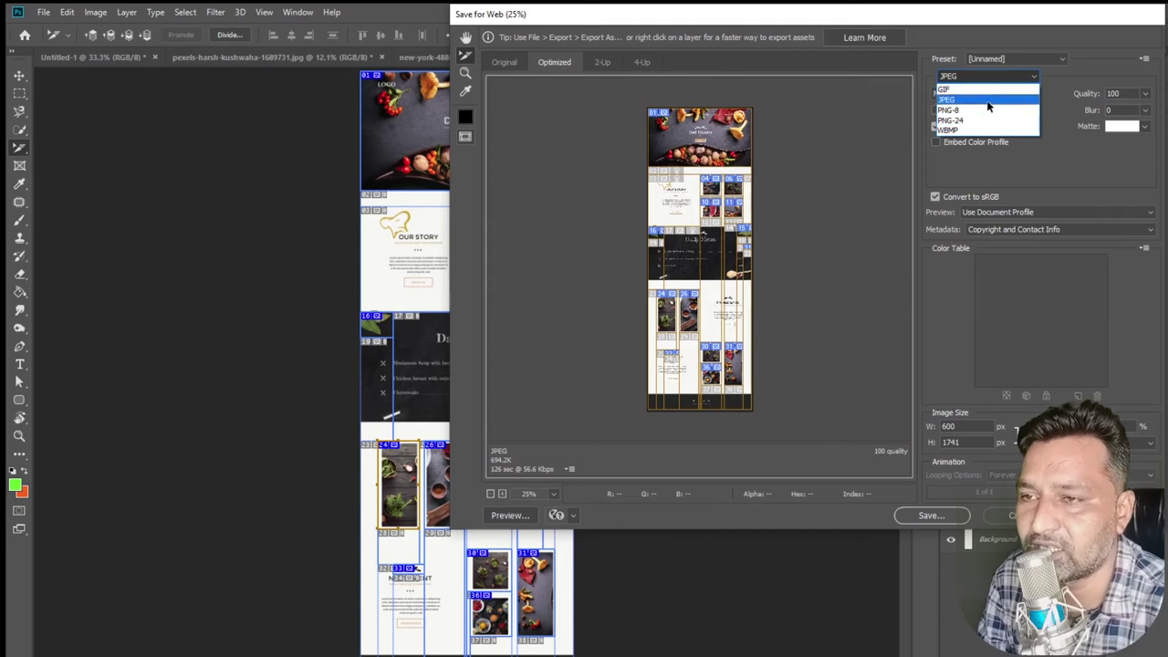
pyautogui.click(987, 100)
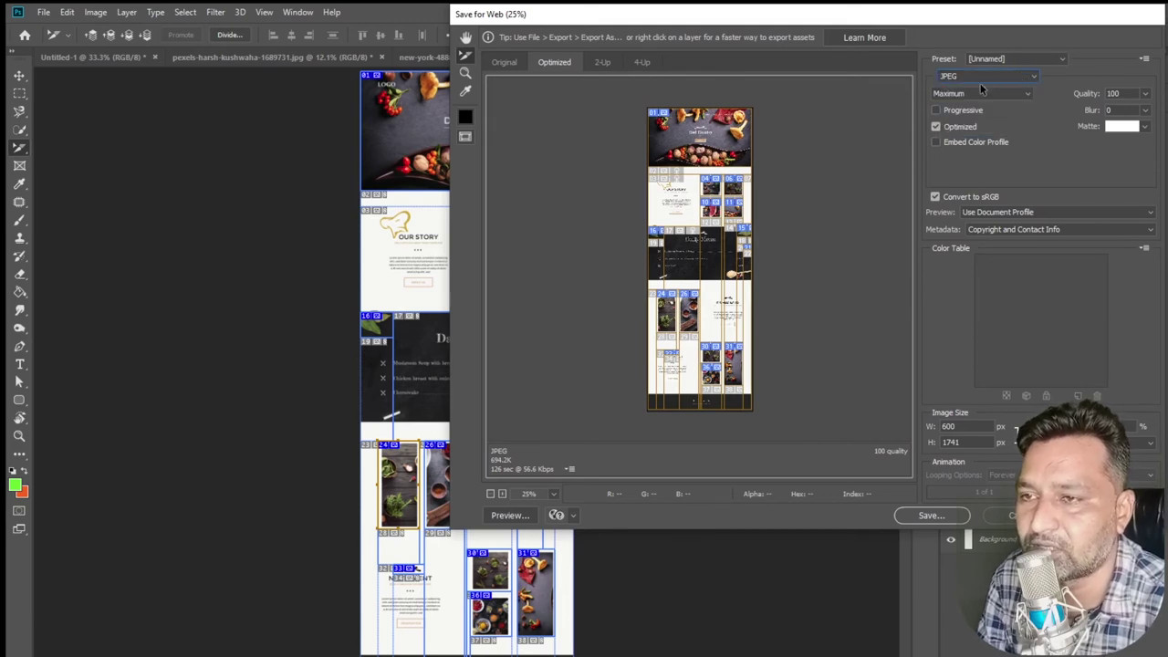
pyautogui.click(962, 109)
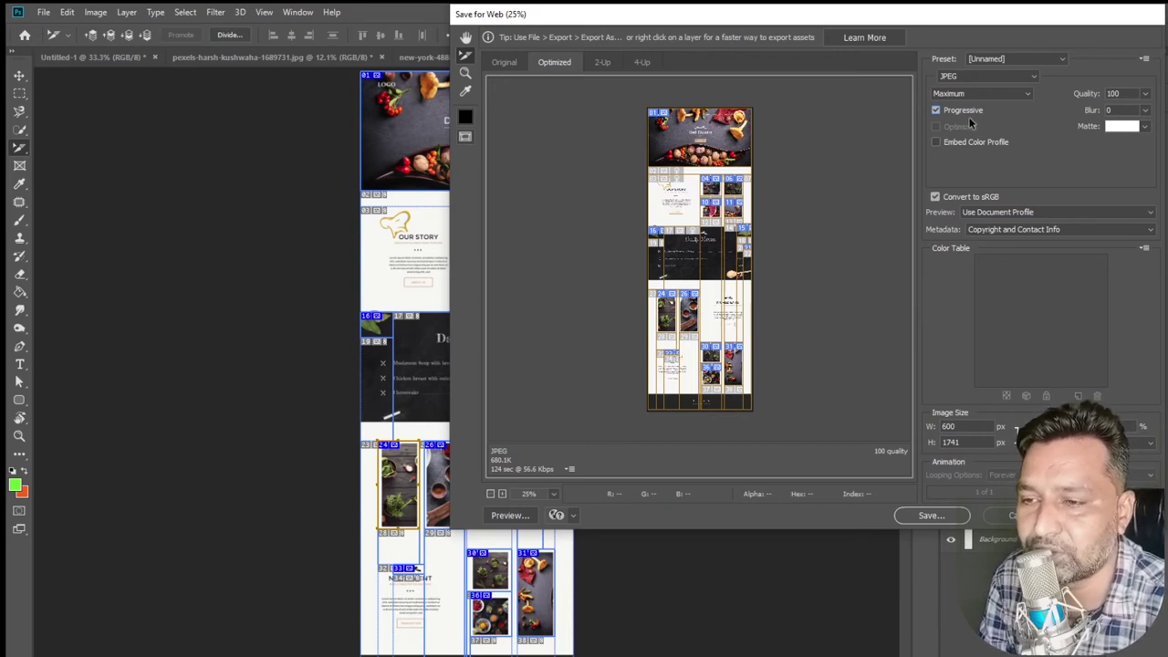
pyautogui.click(917, 516)
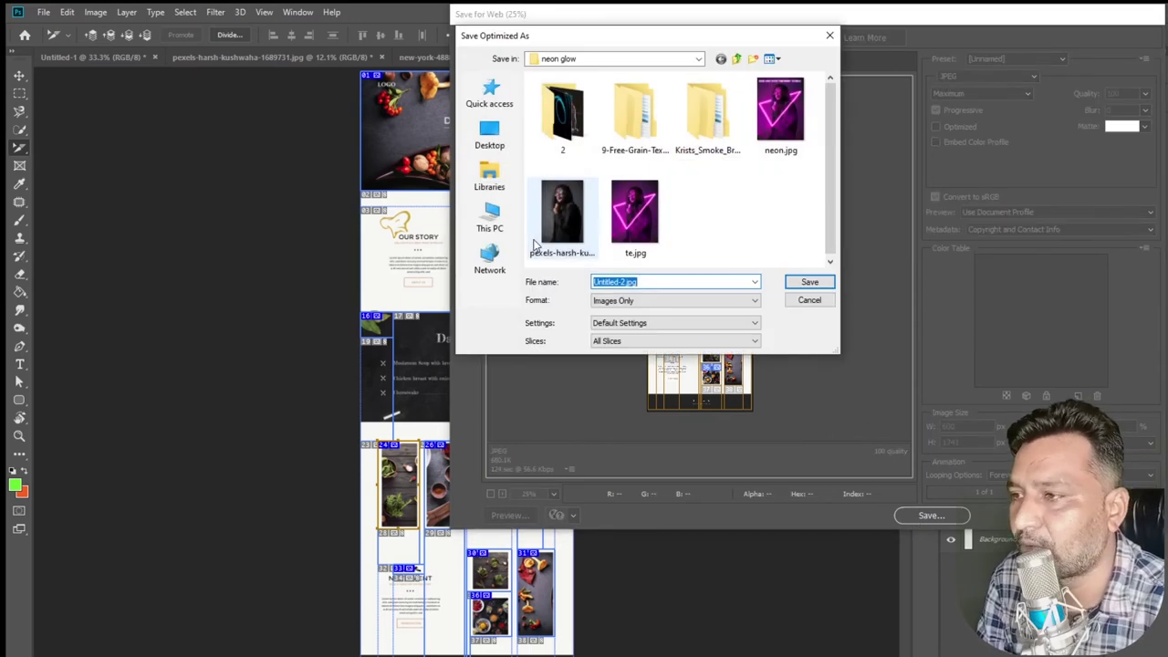
# - Save all slices as 'logo' JPEGs into a new folder named 'img'
pyautogui.click(752, 58)
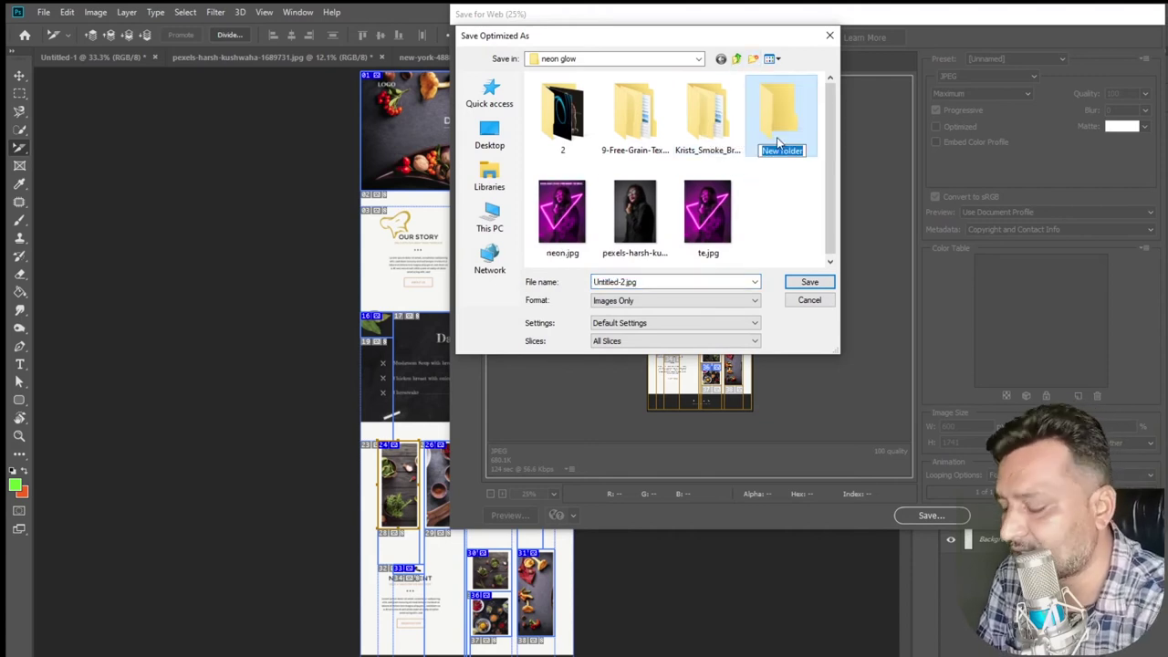
pyautogui.write('img')
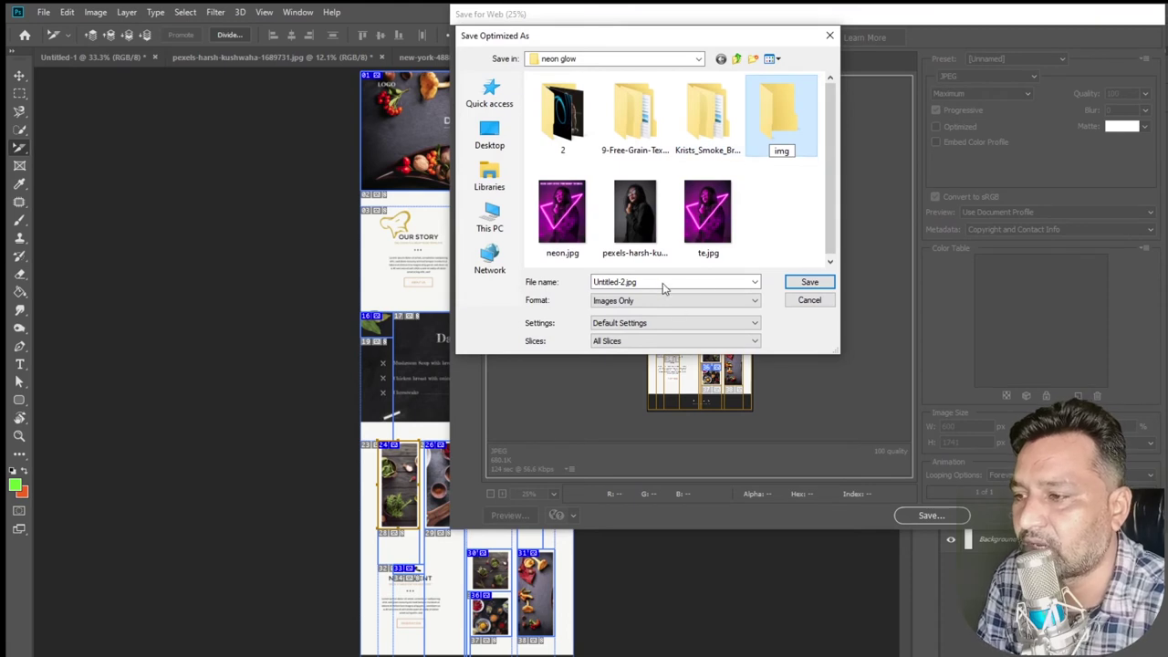
pyautogui.press('Return')
pyautogui.press('Return')
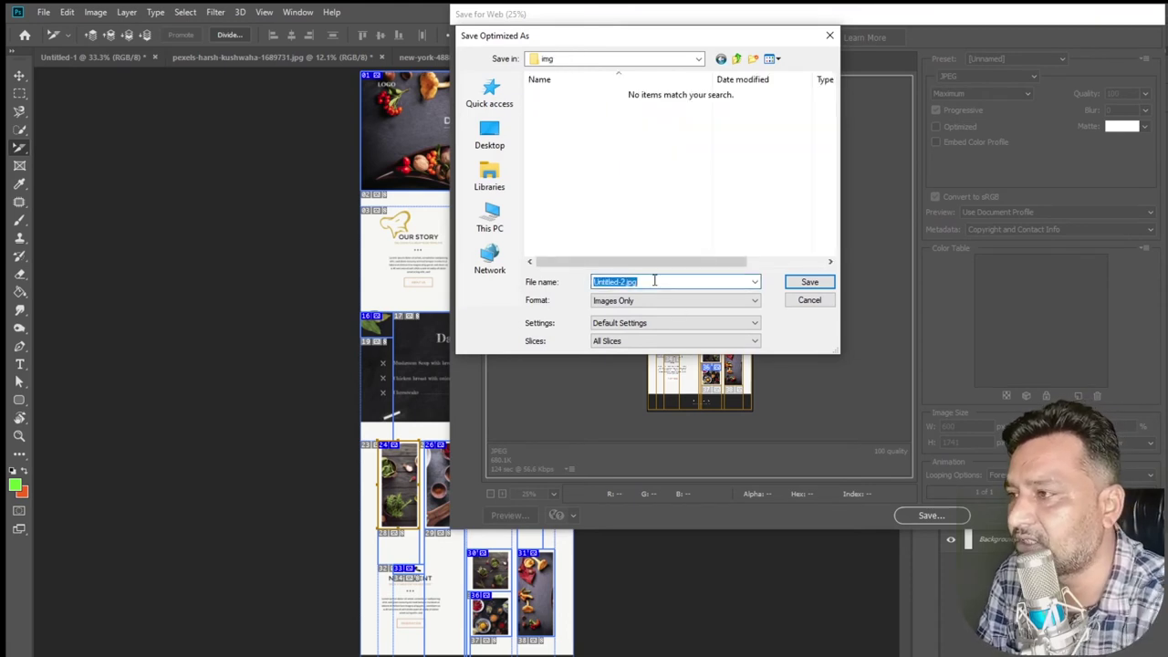
pyautogui.write('logo')
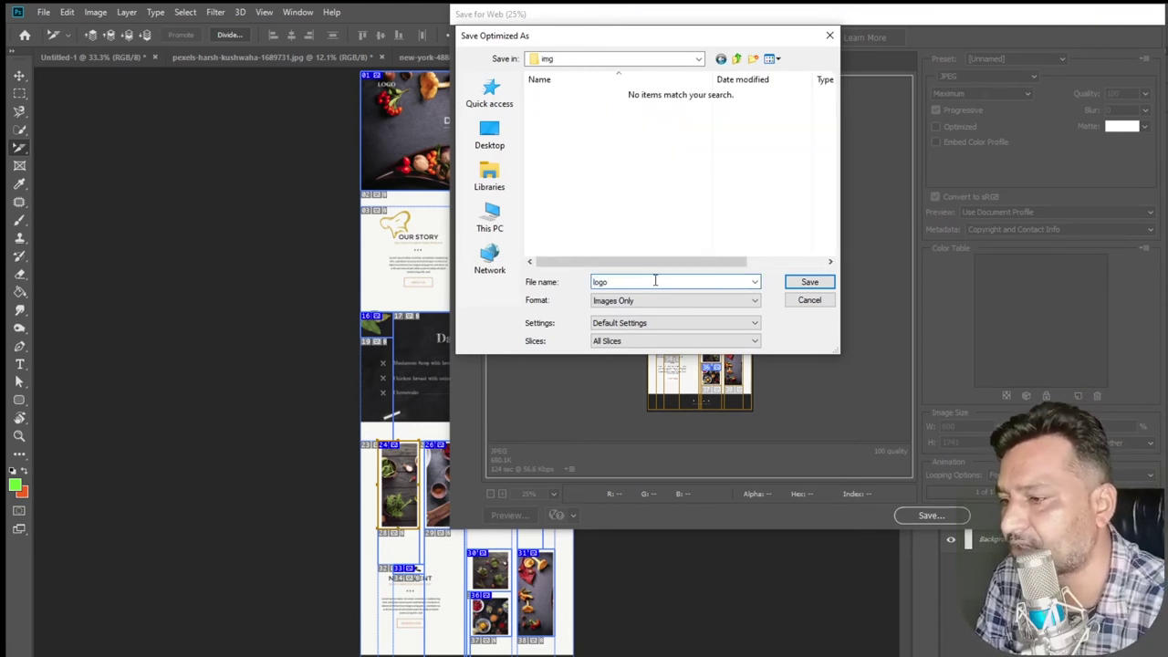
pyautogui.click(809, 281)
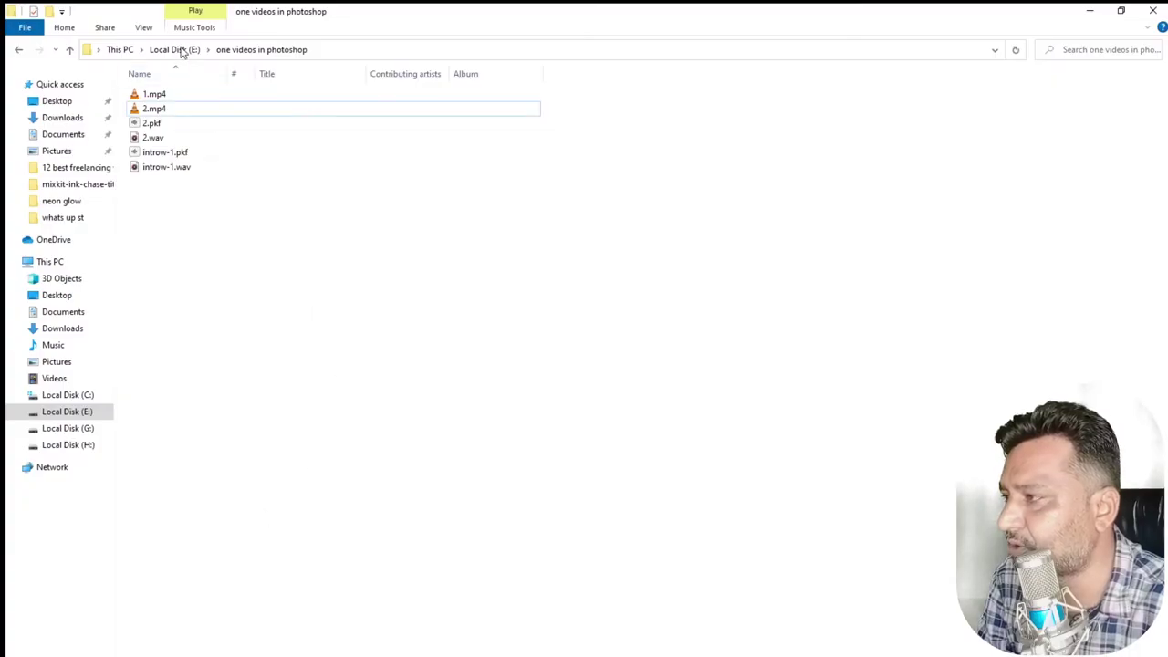
# - Browse to E:\neon glow\img\images and open logo_01.jpg
pyautogui.click(178, 50)
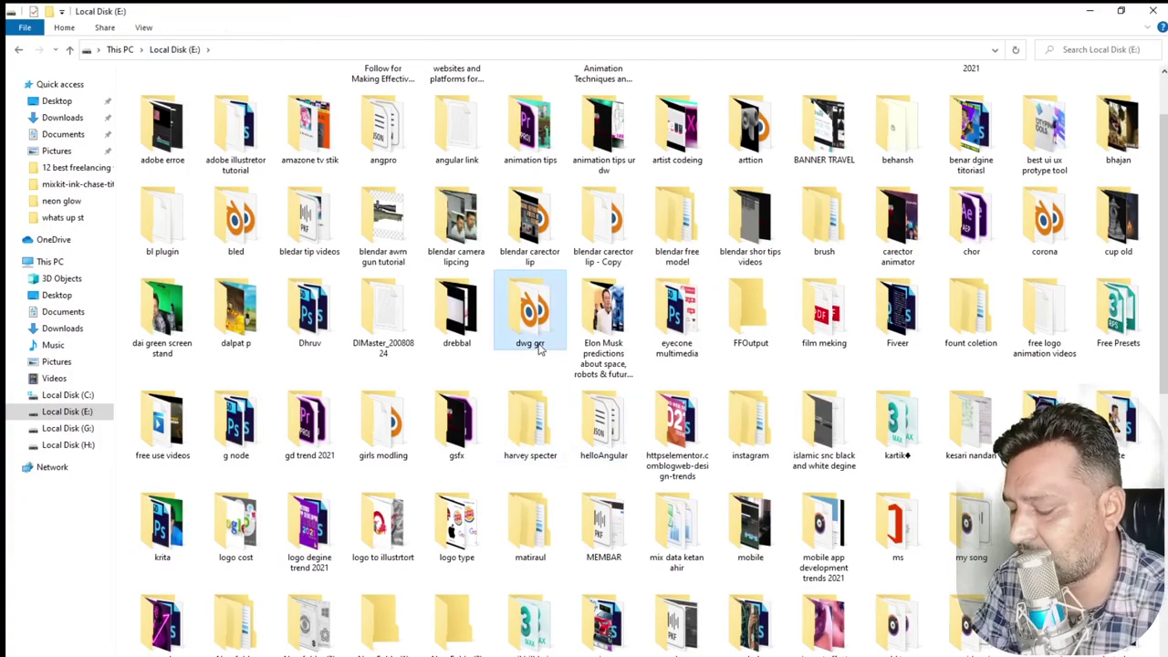
pyautogui.click(537, 345)
pyautogui.press('n')
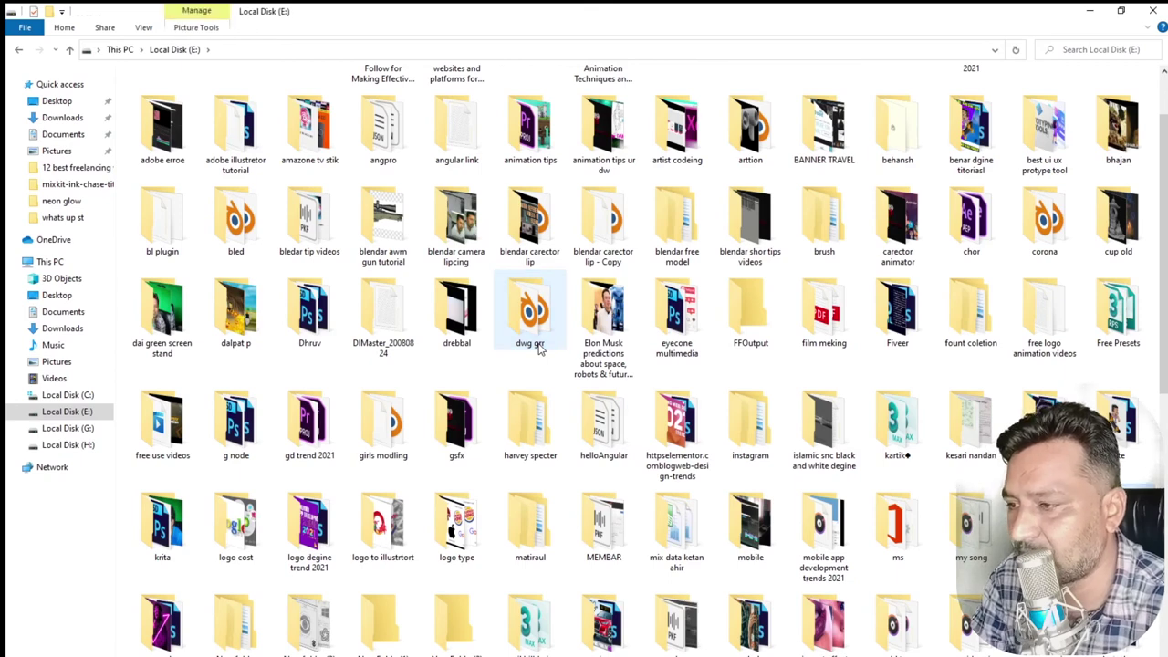
pyautogui.doubleClick(163, 629)
pyautogui.doubleClick(318, 116)
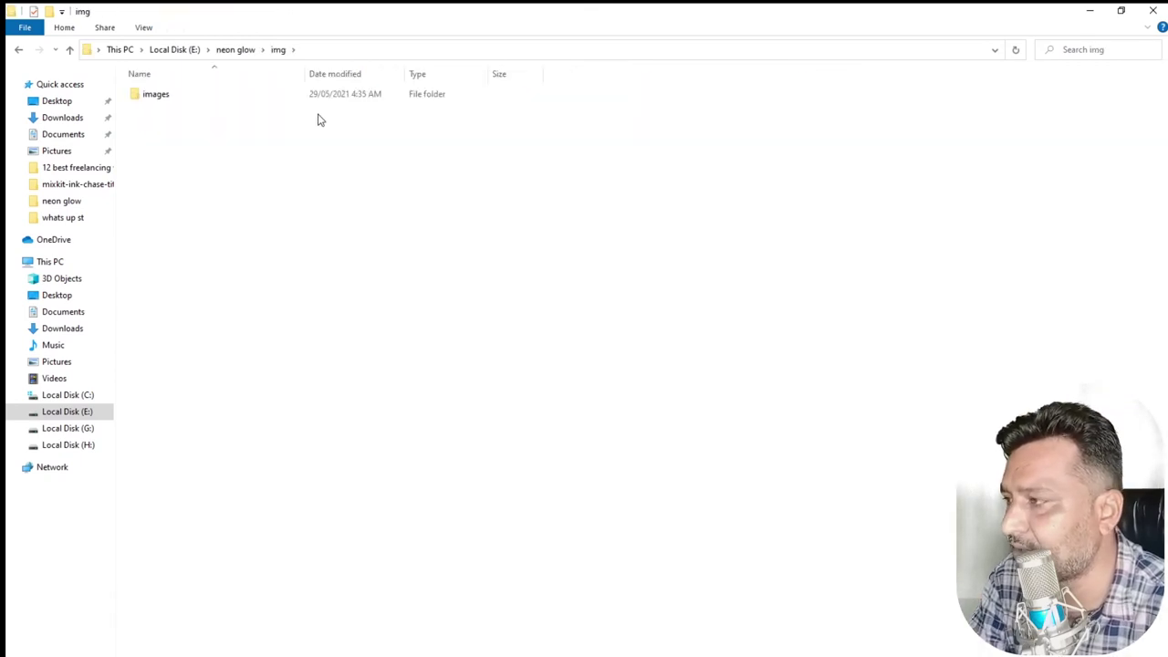
pyautogui.doubleClick(157, 96)
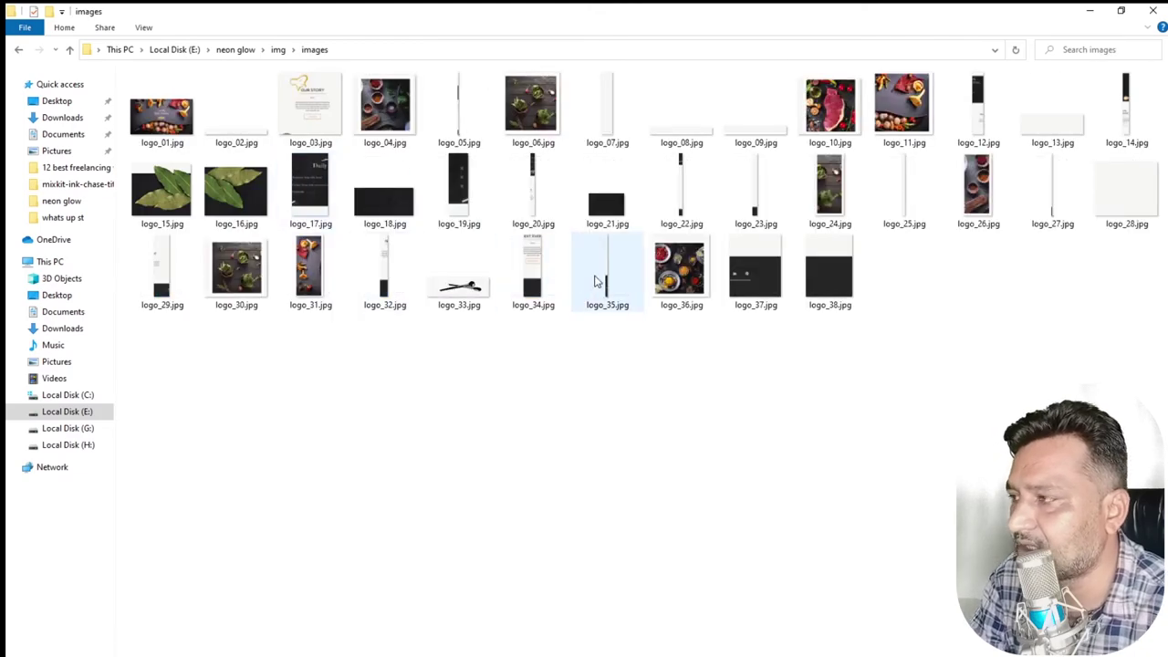
pyautogui.doubleClick(163, 113)
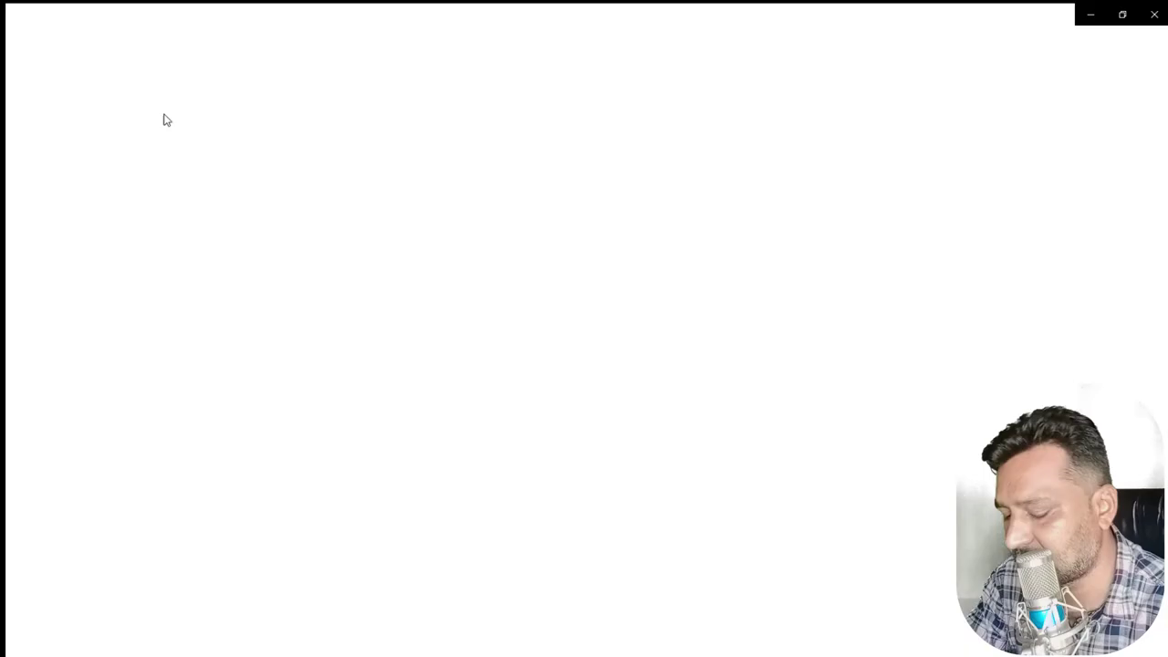
# - Delete the slice images logo_02 and logo_05 in Photos, then close the viewer
pyautogui.press('Right')
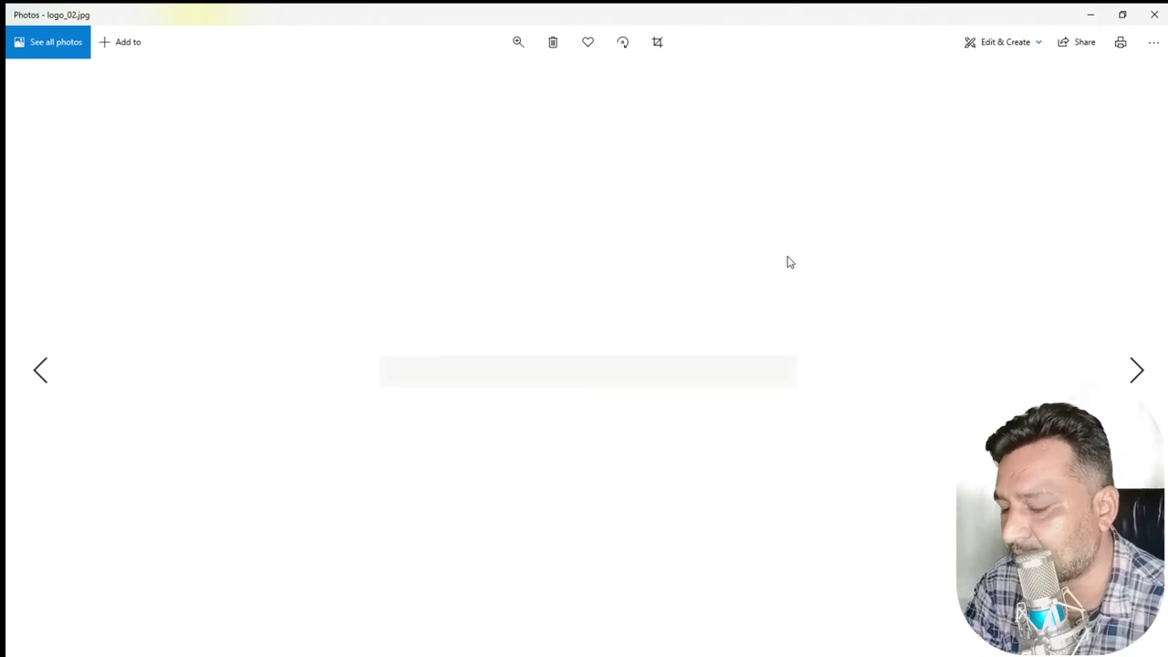
pyautogui.press('Delete')
pyautogui.click(563, 395)
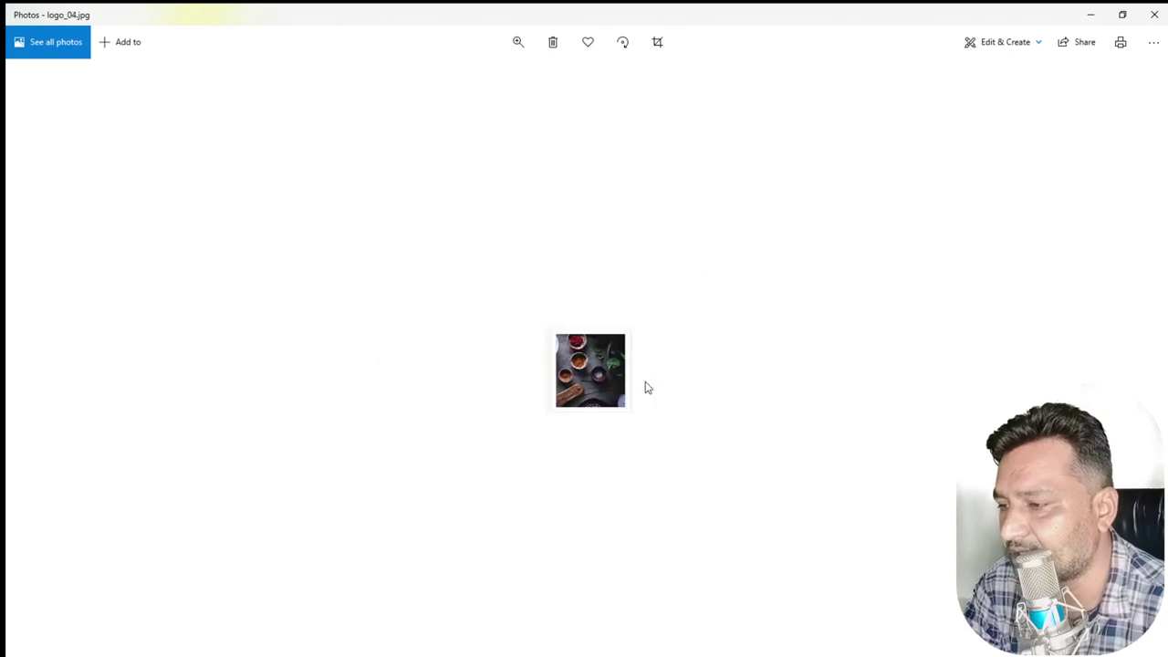
pyautogui.press('Delete')
pyautogui.click(533, 360)
pyautogui.click(543, 394)
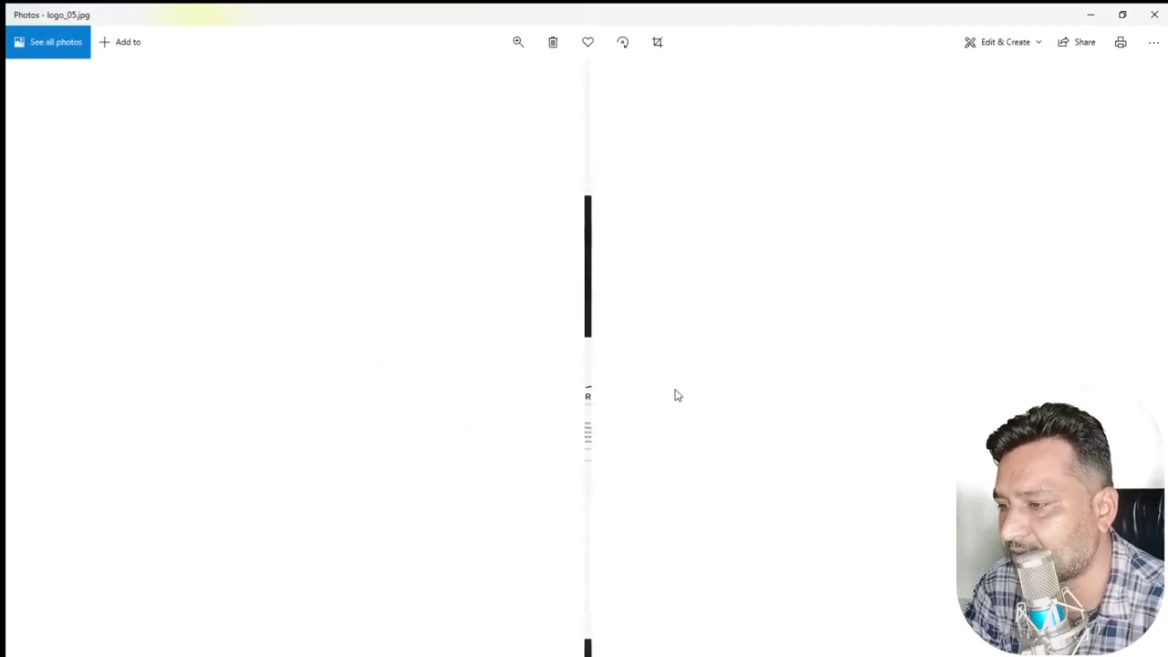
pyautogui.press('Delete')
pyautogui.press('Delete')
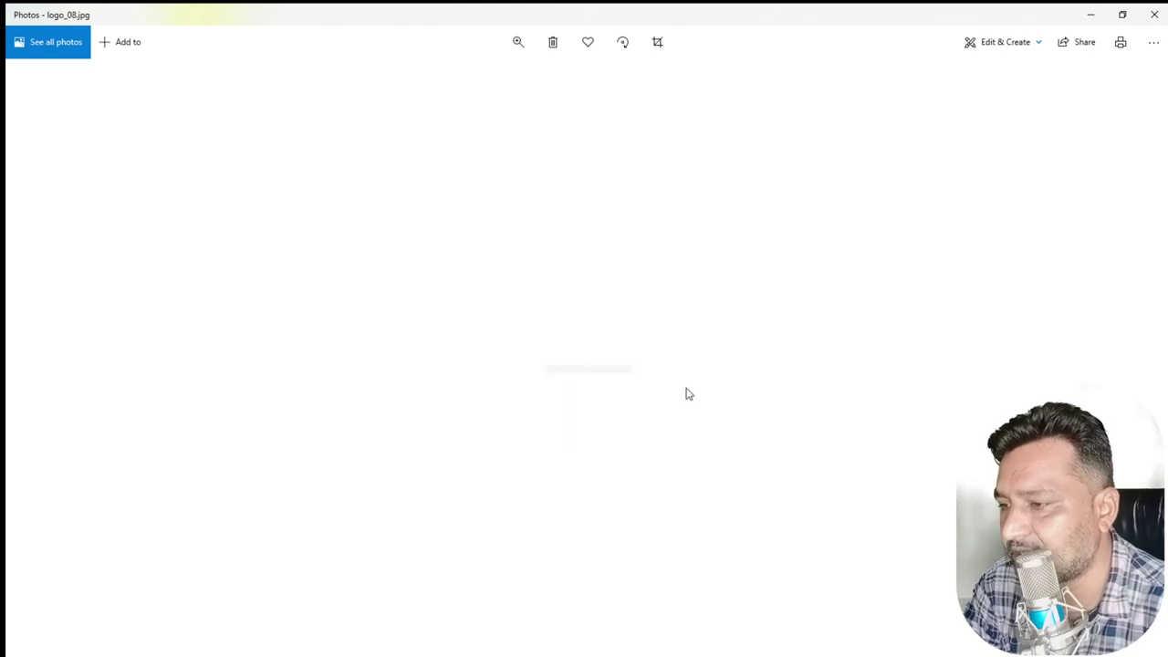
pyautogui.click(1154, 15)
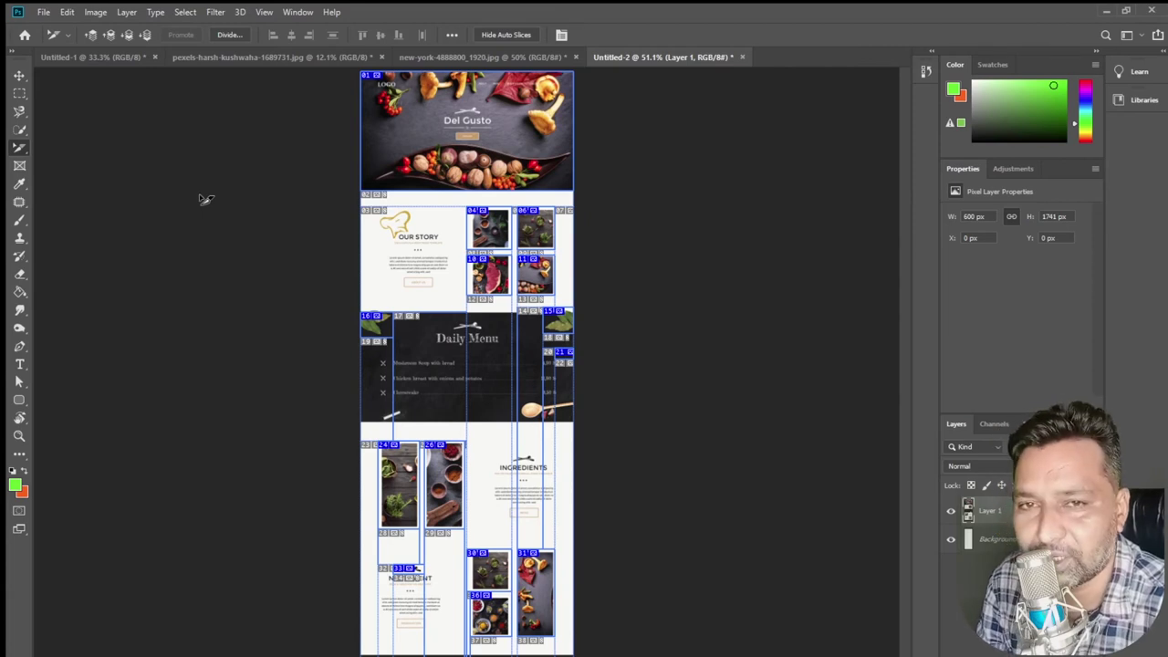
# - Select the Frame Tool in Photoshop's toolbox
pyautogui.click(19, 166)
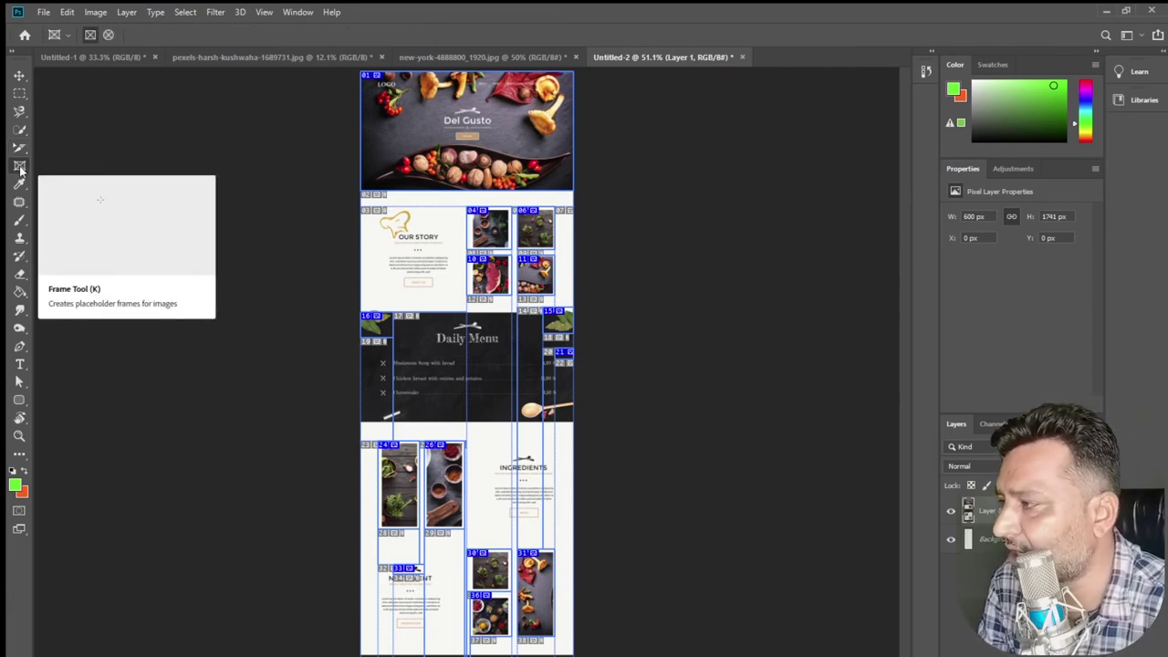
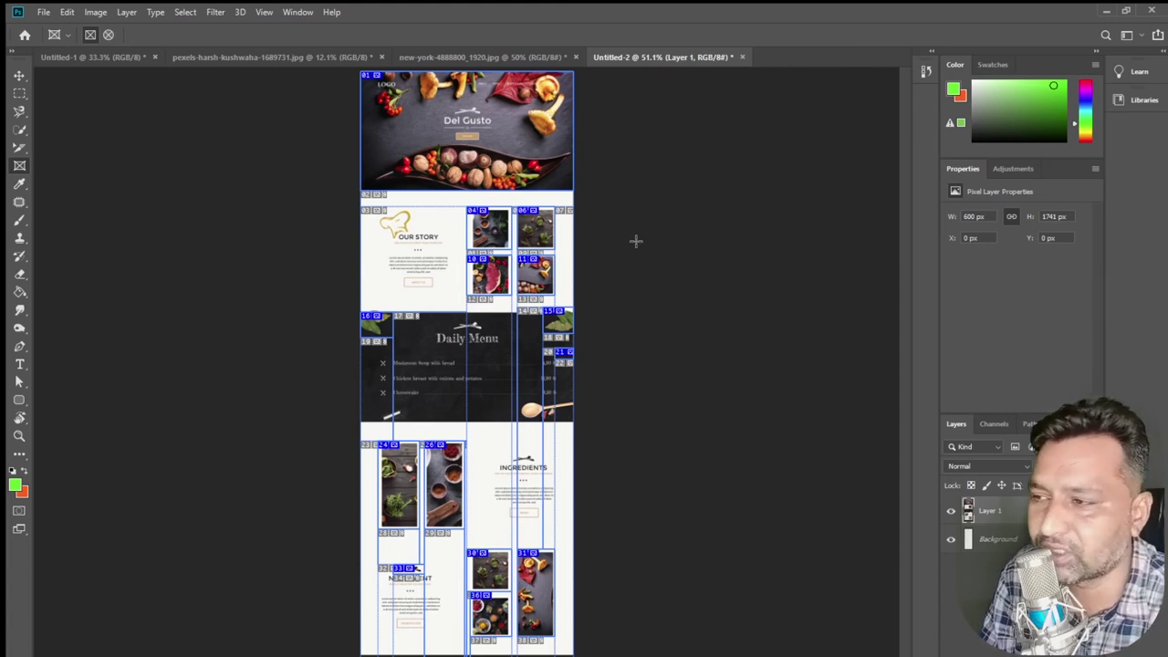
# - Hide the slice outlines and zoom the web-page mockup to 200%
pyautogui.hotkey('ctrl', 'h')
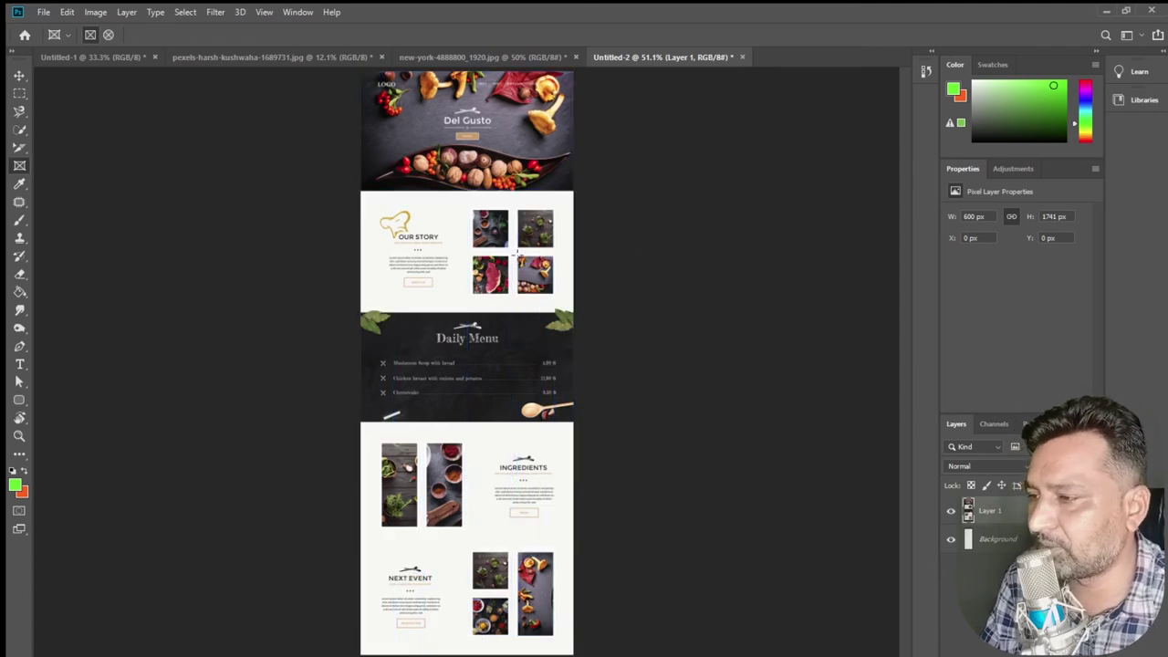
pyautogui.press('z')
pyautogui.click(515, 255)
pyautogui.moveTo(514, 254); pyautogui.dragTo(538, 371)
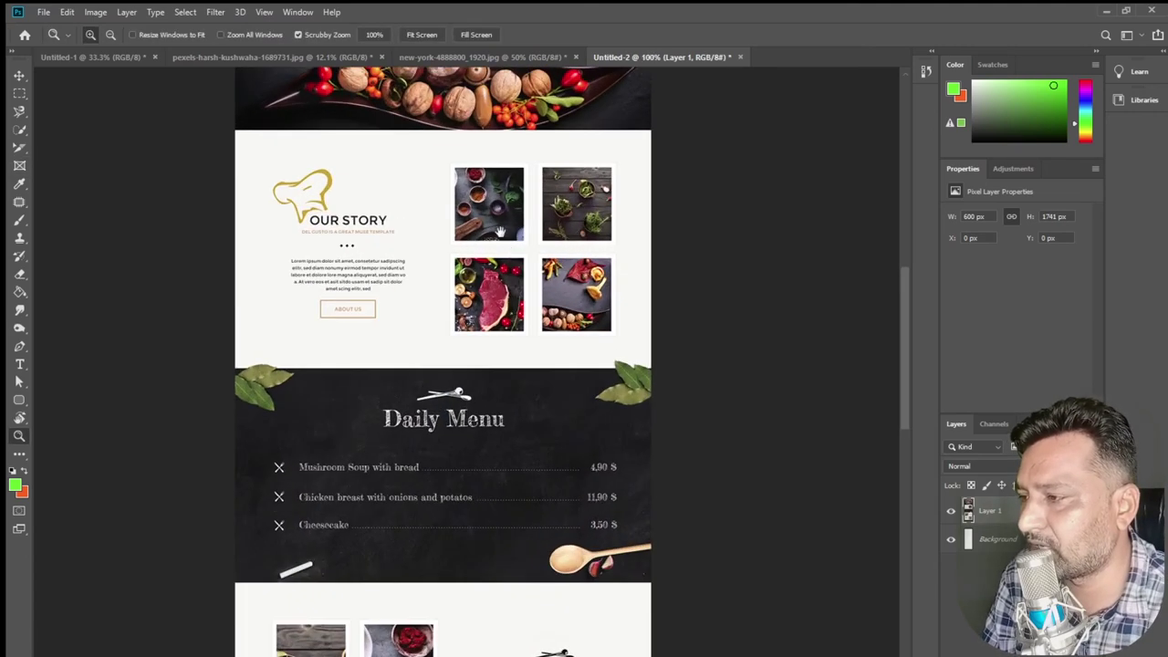
pyautogui.click(538, 371)
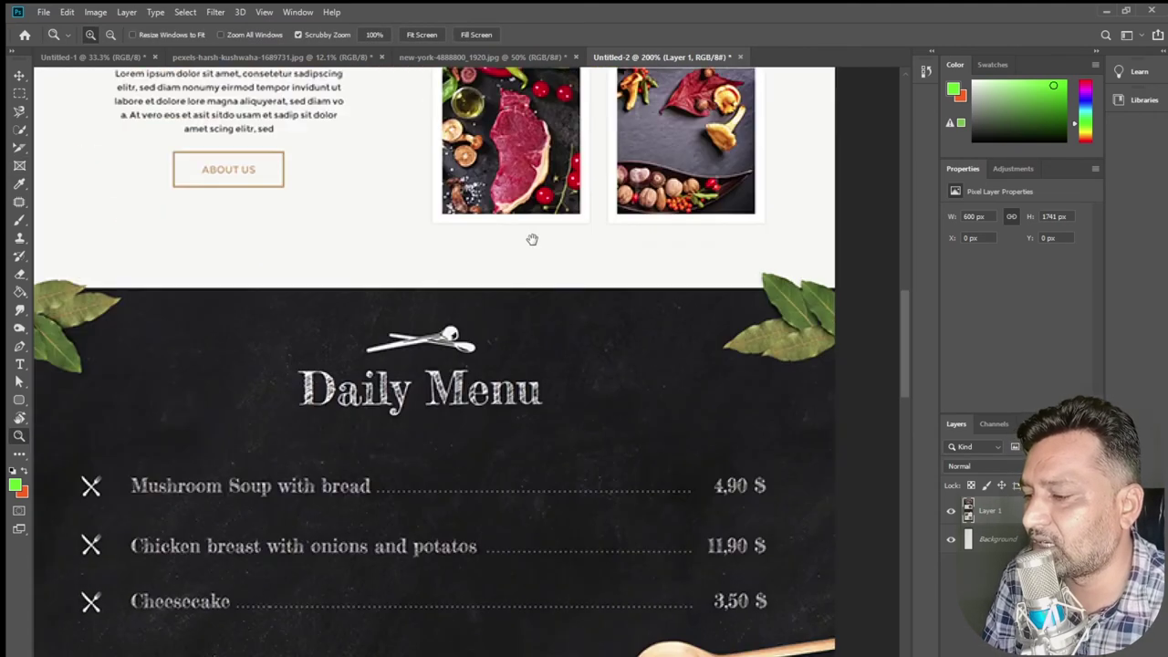
# - Scroll down to the dark footer below the Next Event section
pyautogui.scroll(-5, 539, 301)
pyautogui.scroll(-3, 574, 306)
pyautogui.scroll(-3, 560, 300)
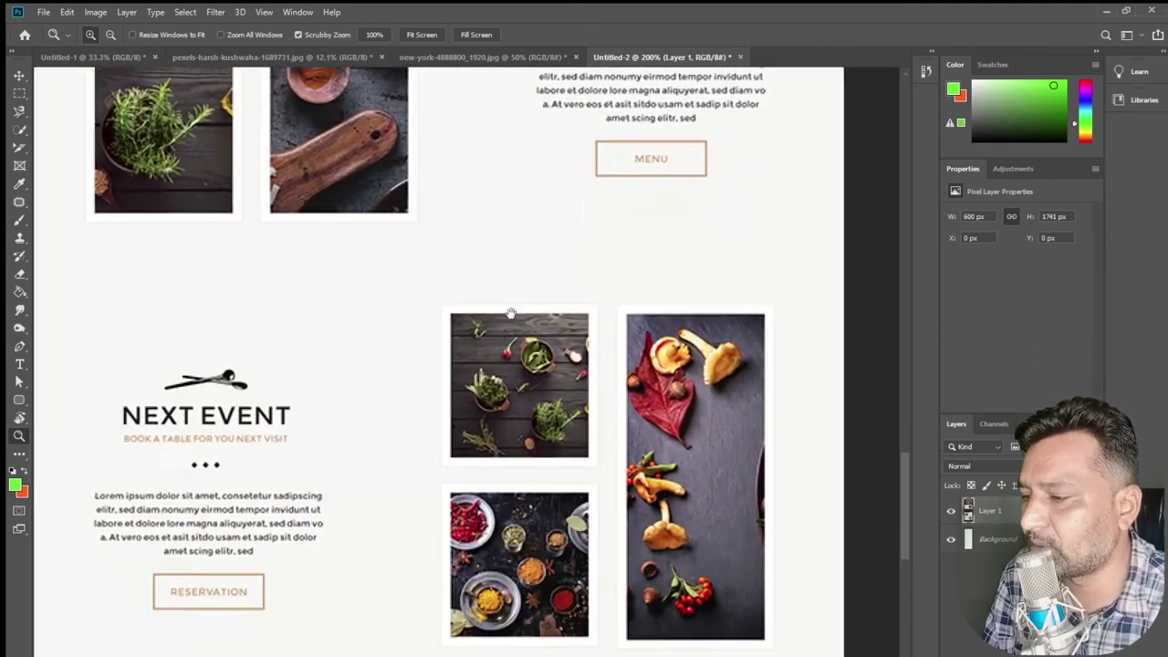
pyautogui.scroll(-3, 557, 287)
pyautogui.scroll(-1, 552, 265)
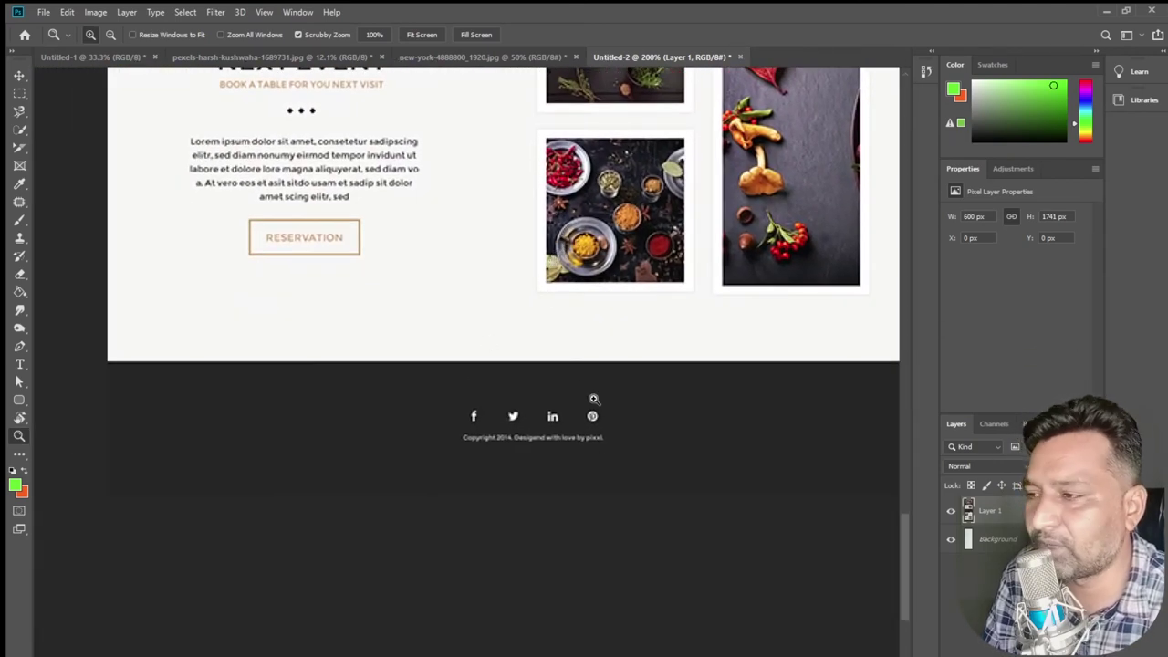
pyautogui.click(20, 165)
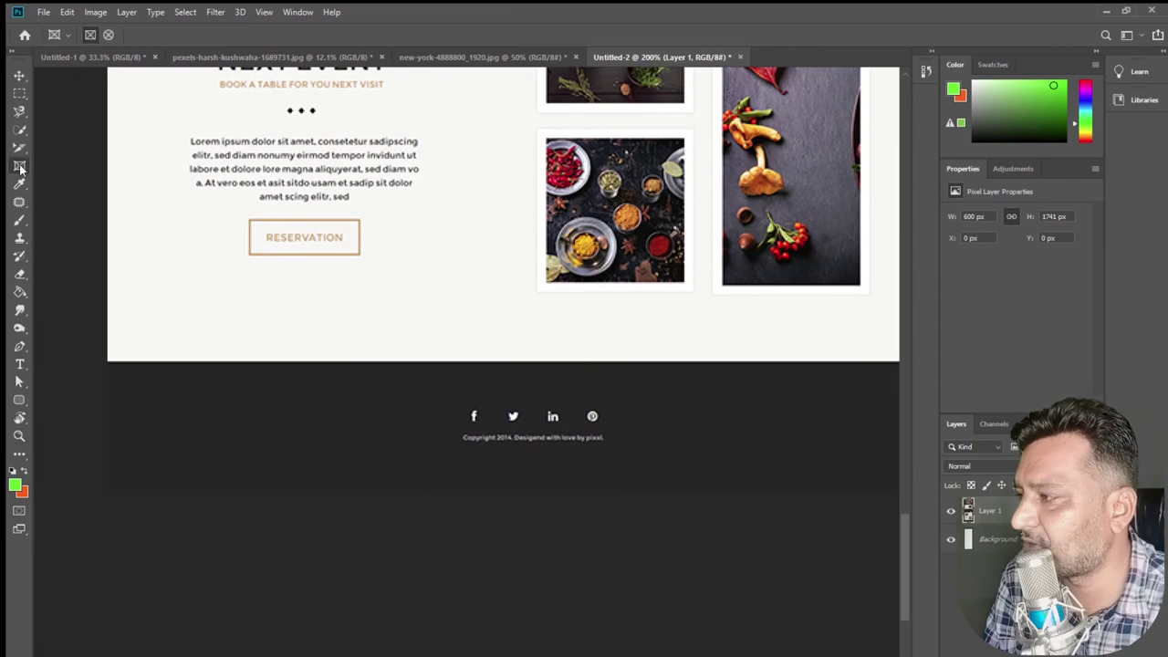
# - Draw two side-by-side placeholder frames in the footer, cancelling a stray Layer Style dialog
pyautogui.moveTo(193, 371); pyautogui.dragTo(310, 479)
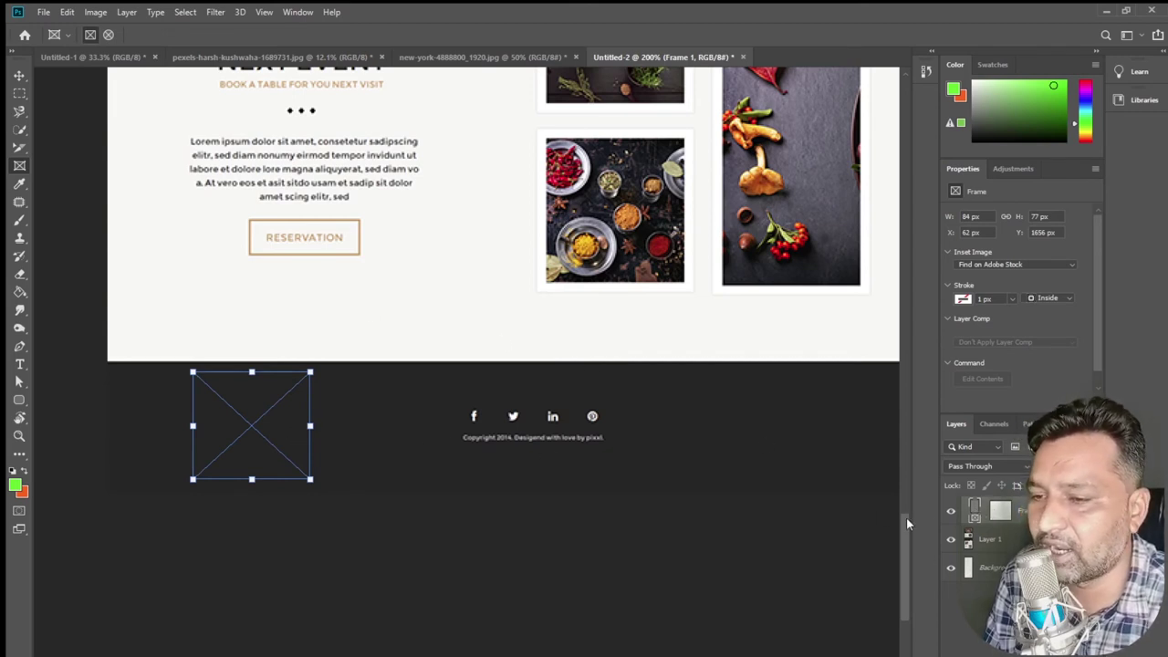
pyautogui.press('h')
pyautogui.doubleClick(972, 520)
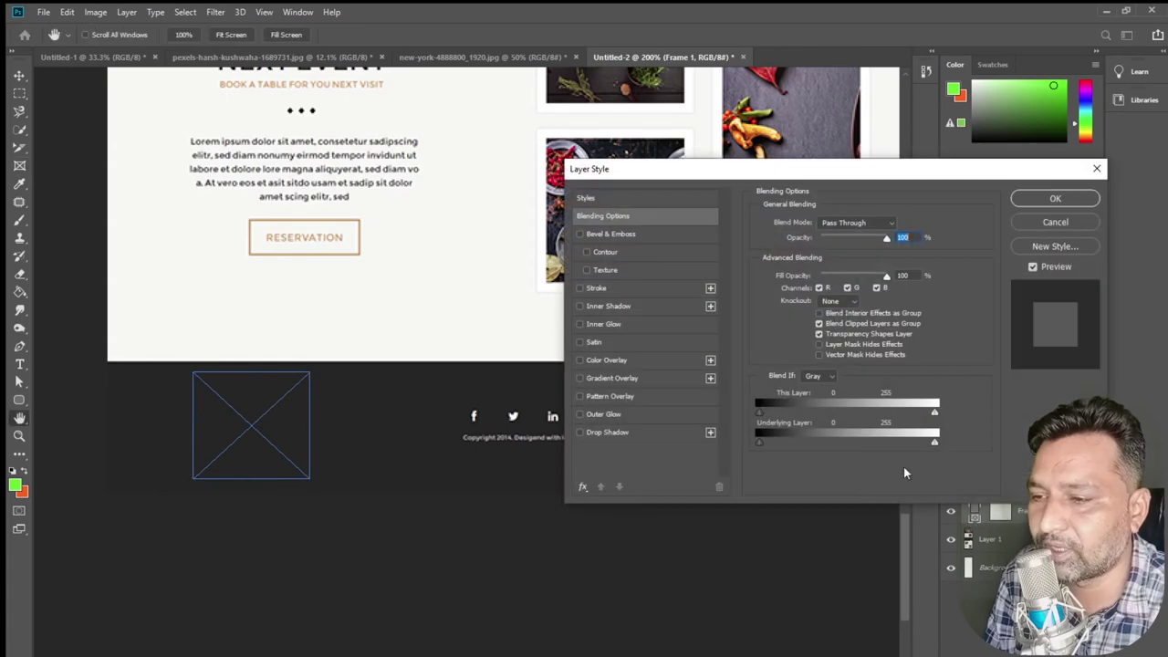
pyautogui.click(1036, 225)
pyautogui.press('k')
pyautogui.moveTo(339, 372); pyautogui.dragTo(442, 479)
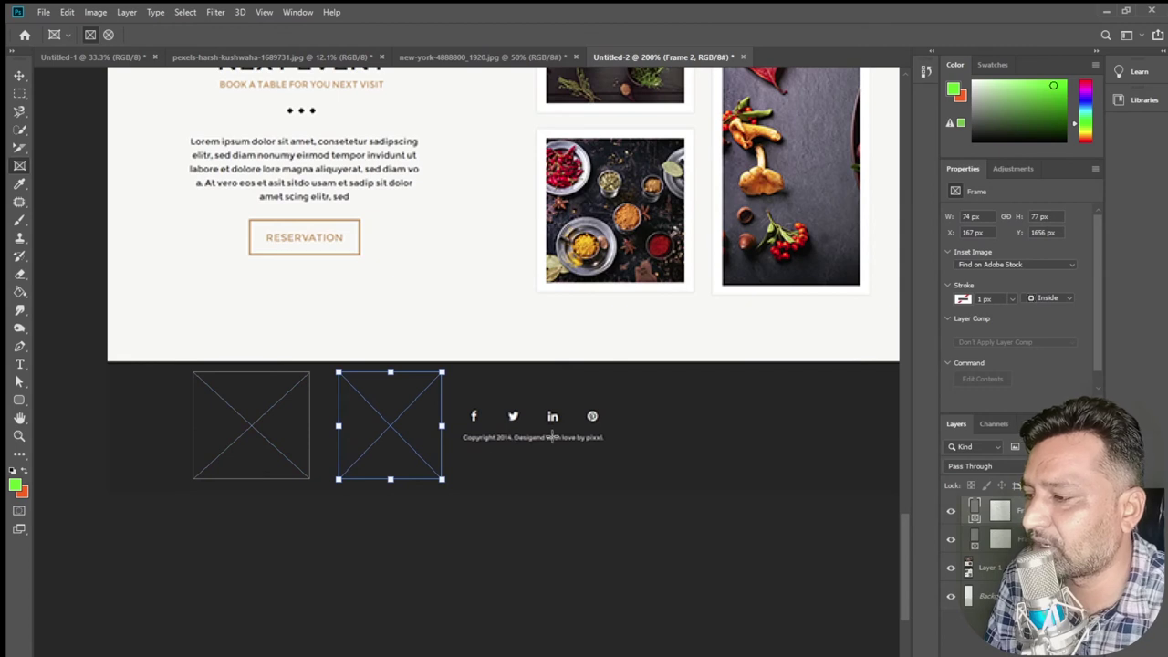
pyautogui.click(20, 75)
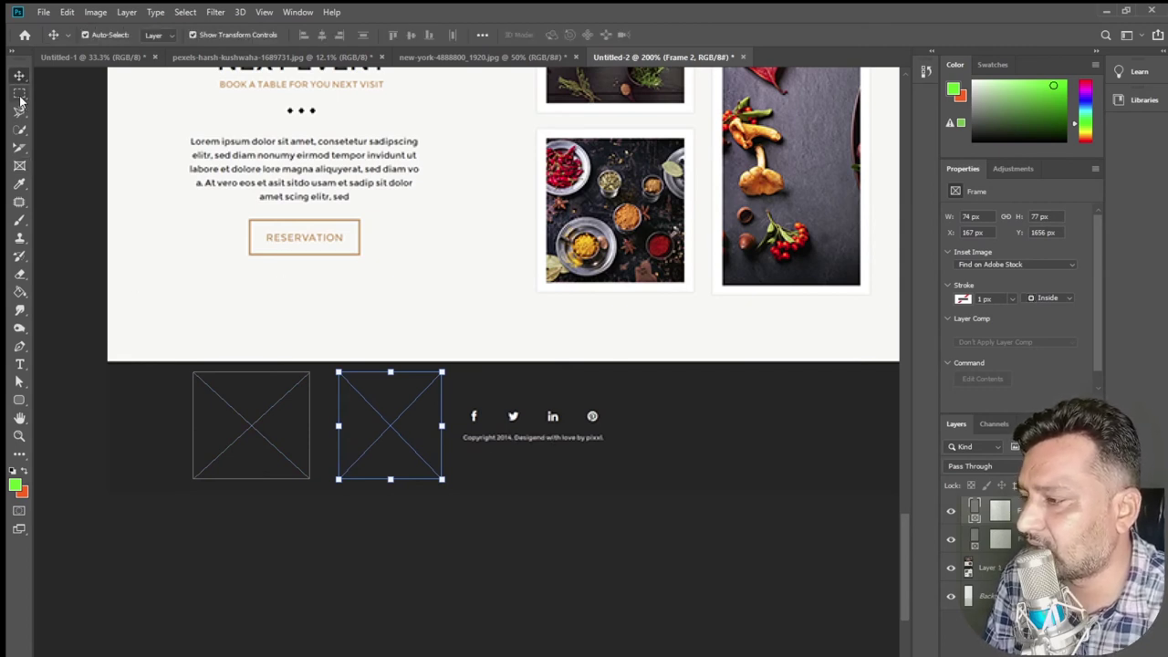
pyautogui.click(19, 92)
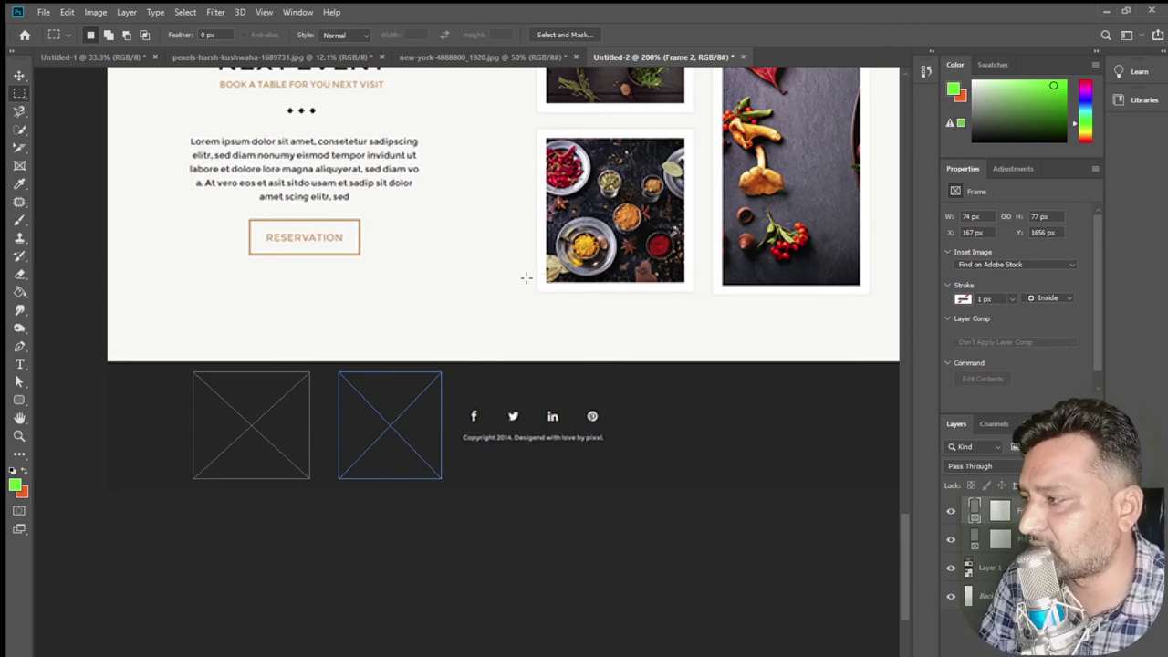
pyautogui.click(19, 364)
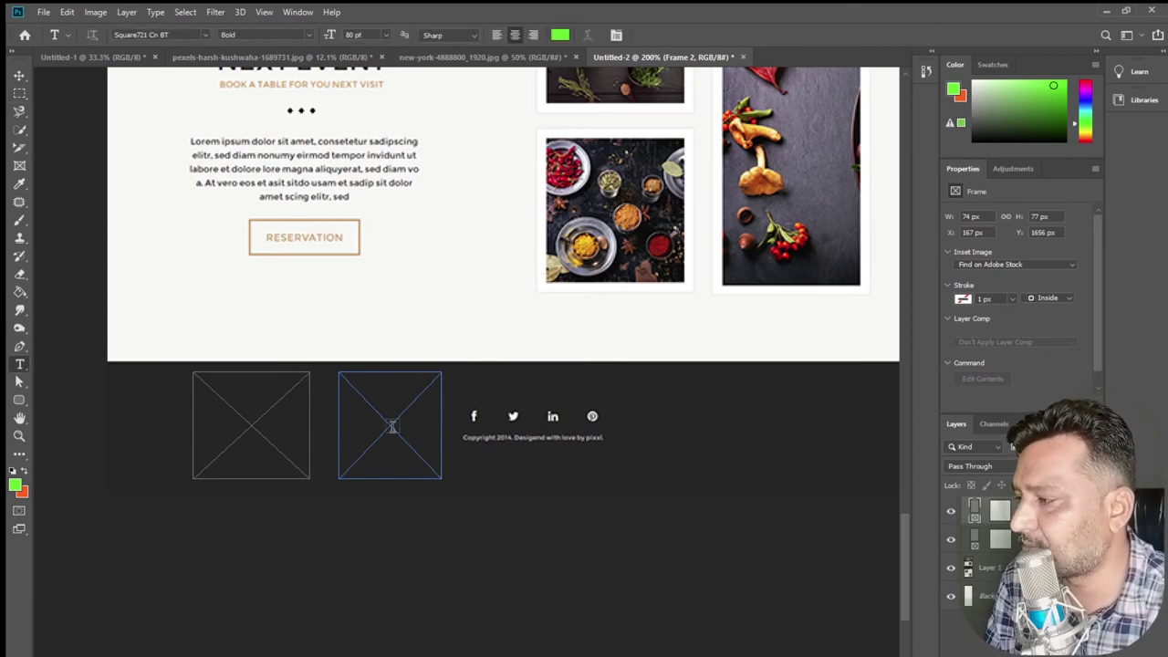
# - Add a 10 pt Lorem ipsum text box at the footer's right, nudge it left, and zoom out
pyautogui.moveTo(630, 380); pyautogui.dragTo(894, 461)
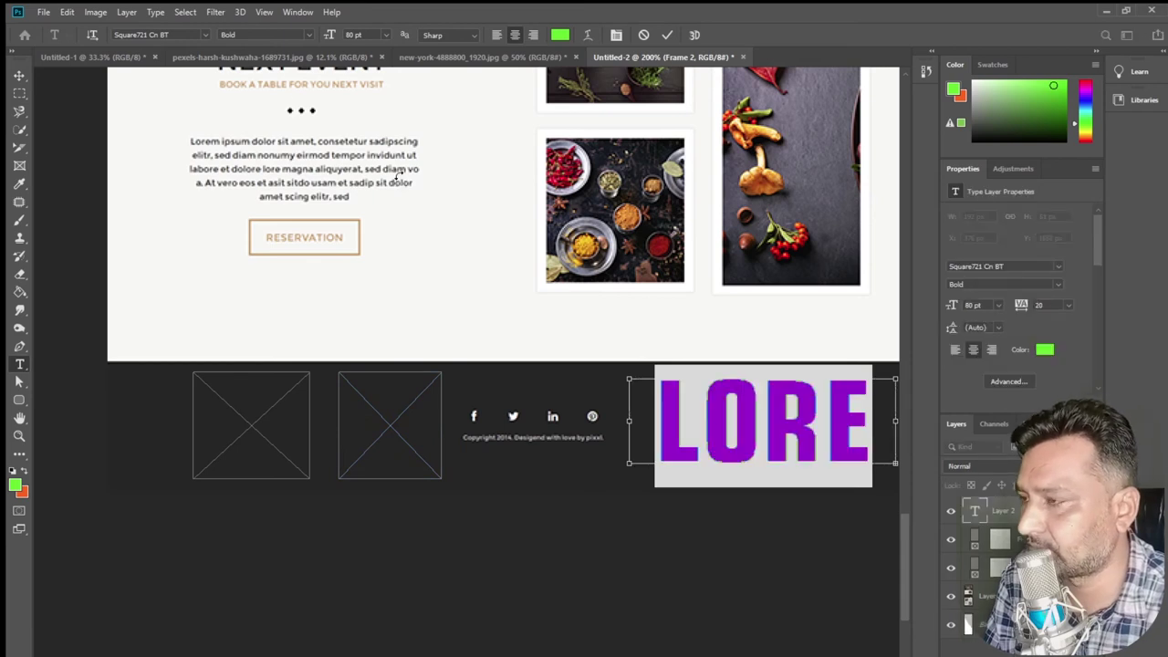
pyautogui.click(386, 36)
pyautogui.click(368, 97)
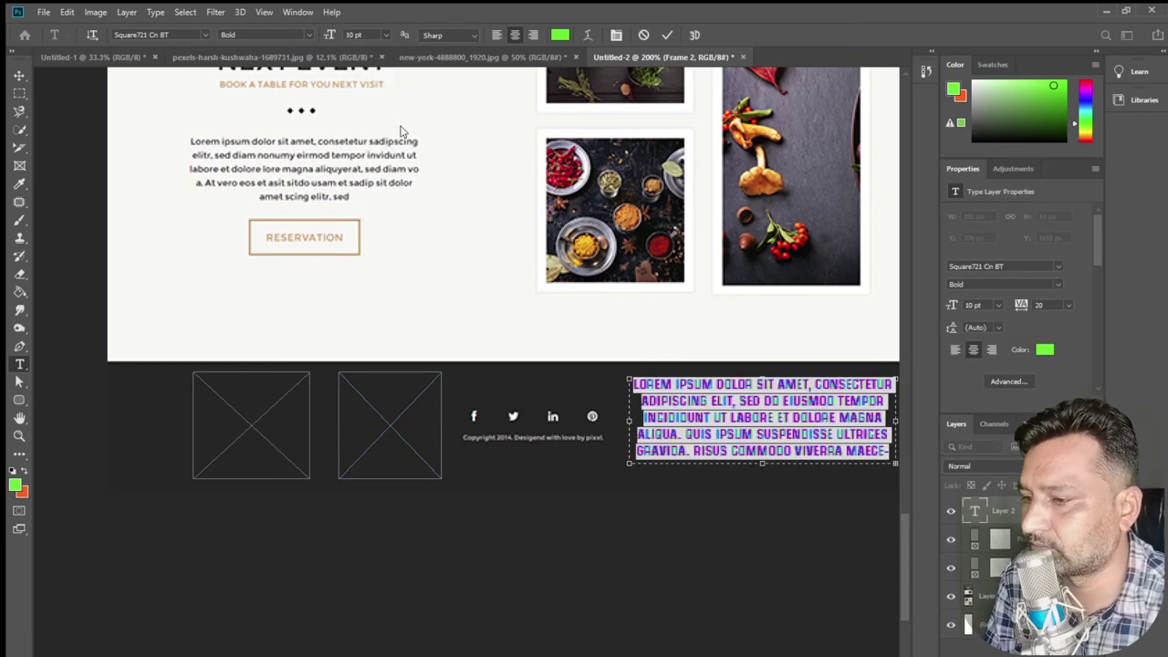
pyautogui.hotkey('ctrl', 'Return')
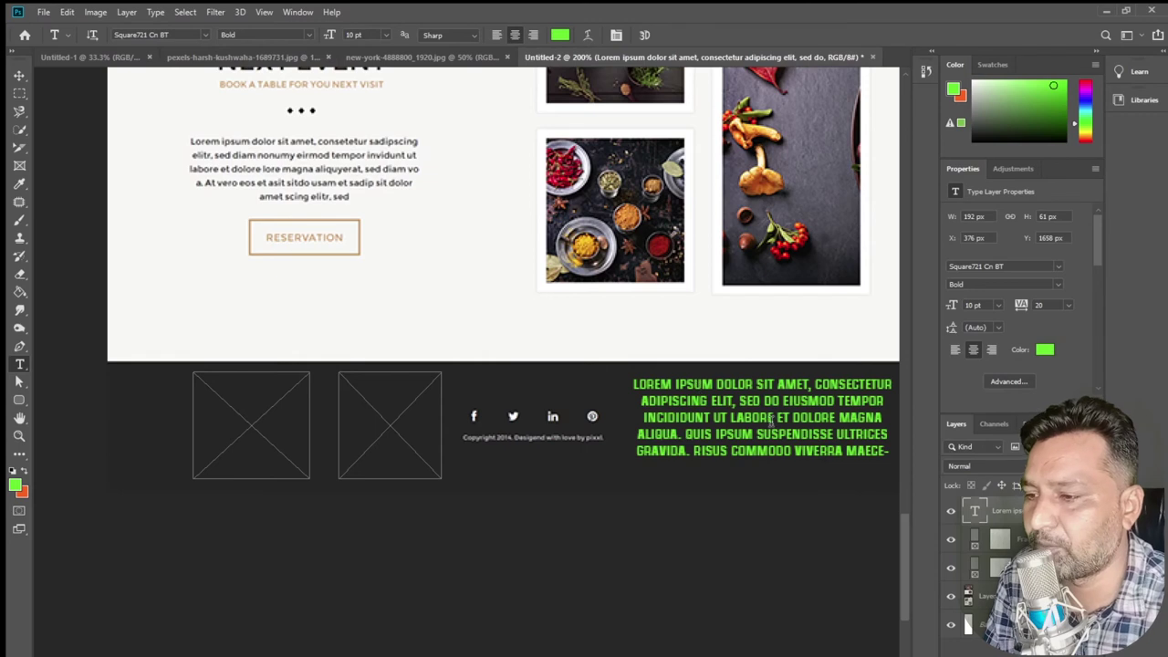
pyautogui.moveTo(770, 422); pyautogui.dragTo(763, 421)
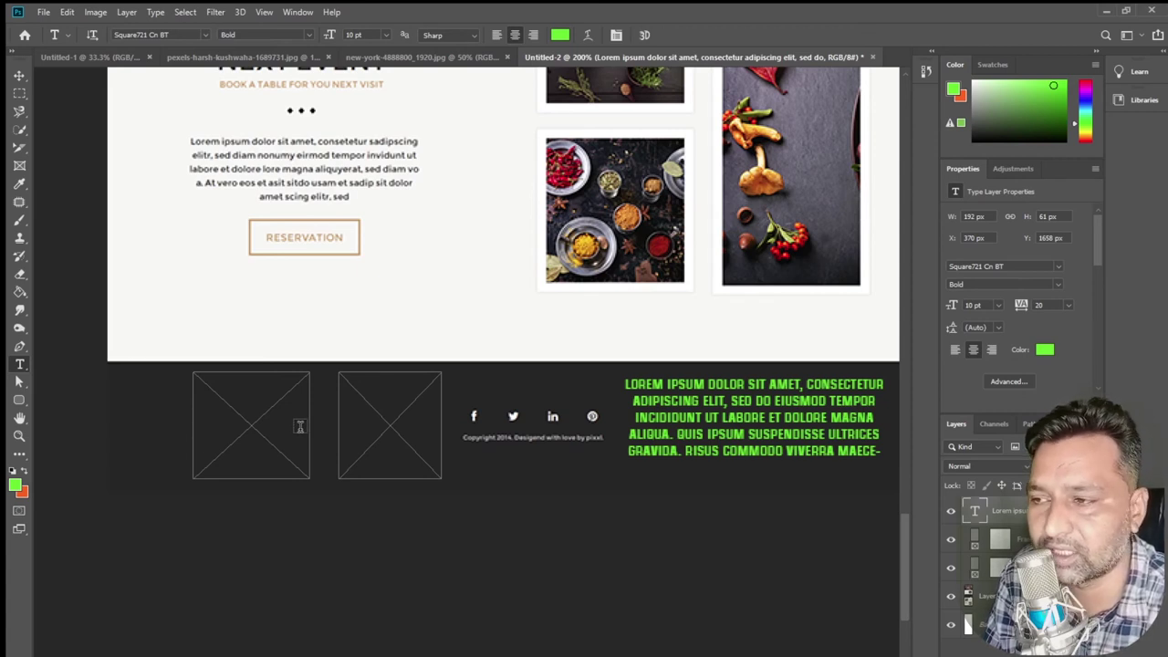
pyautogui.press('z')
pyautogui.keyDown('alt'); pyautogui.click(486, 401); pyautogui.keyUp('alt')
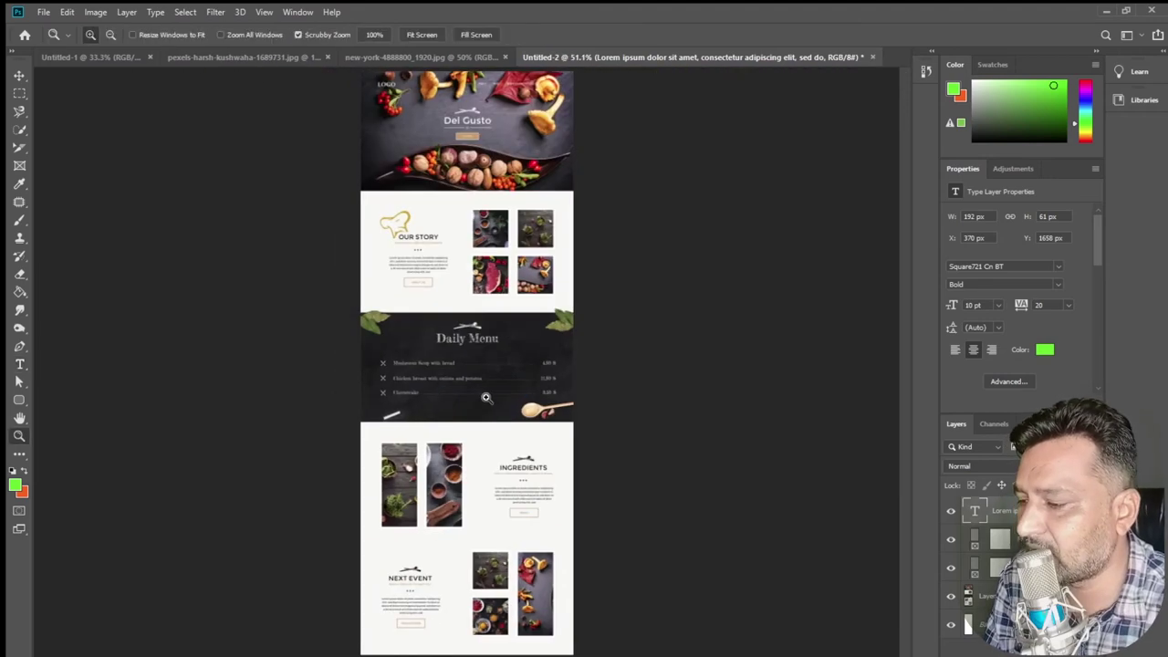
# - Merge the layers and sample several page colours with the Eyedropper
pyautogui.hotkey('ctrl', 'e')
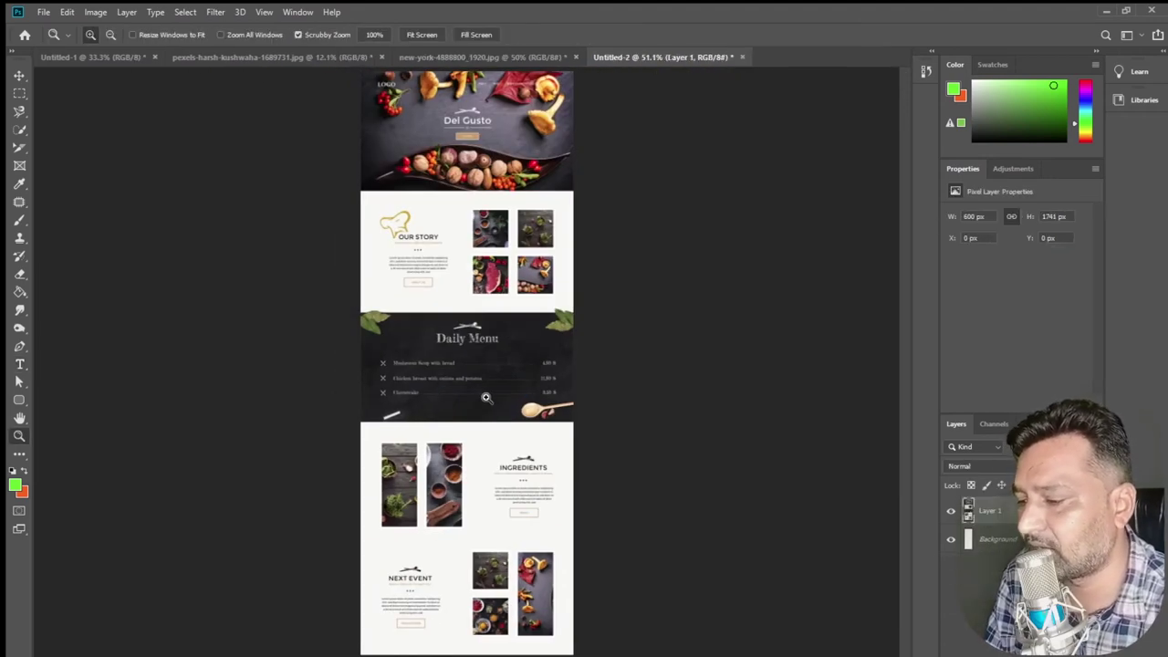
pyautogui.click(19, 185)
pyautogui.click(82, 182)
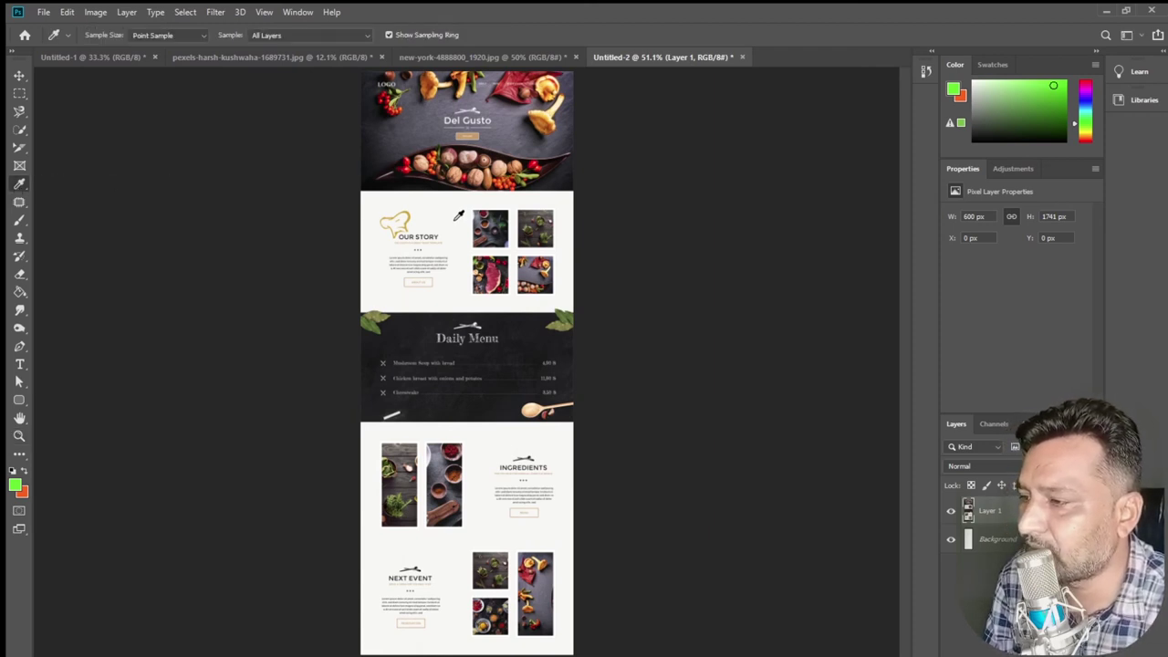
pyautogui.click(506, 231)
pyautogui.click(547, 232)
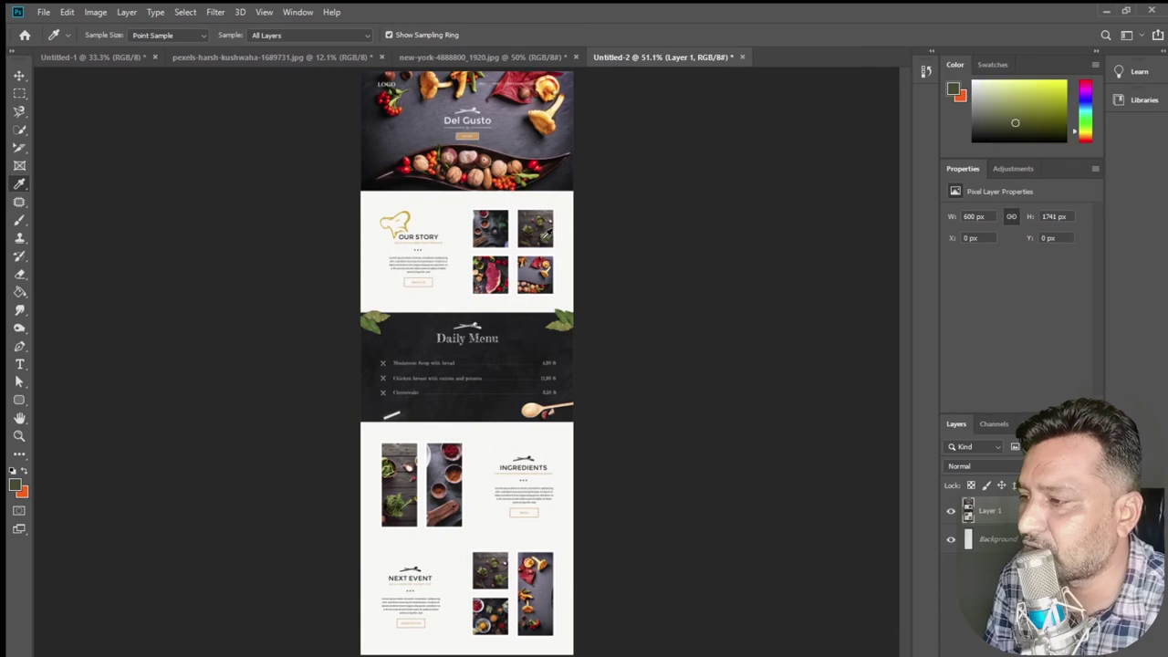
pyautogui.click(409, 212)
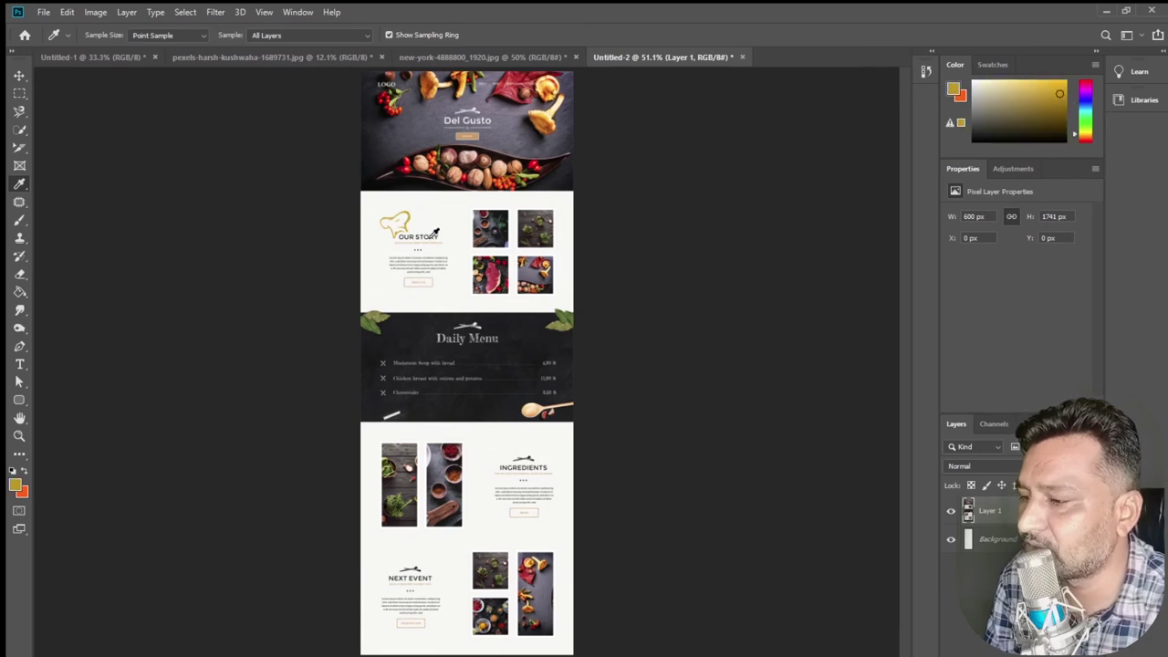
pyautogui.click(513, 378)
pyautogui.click(442, 467)
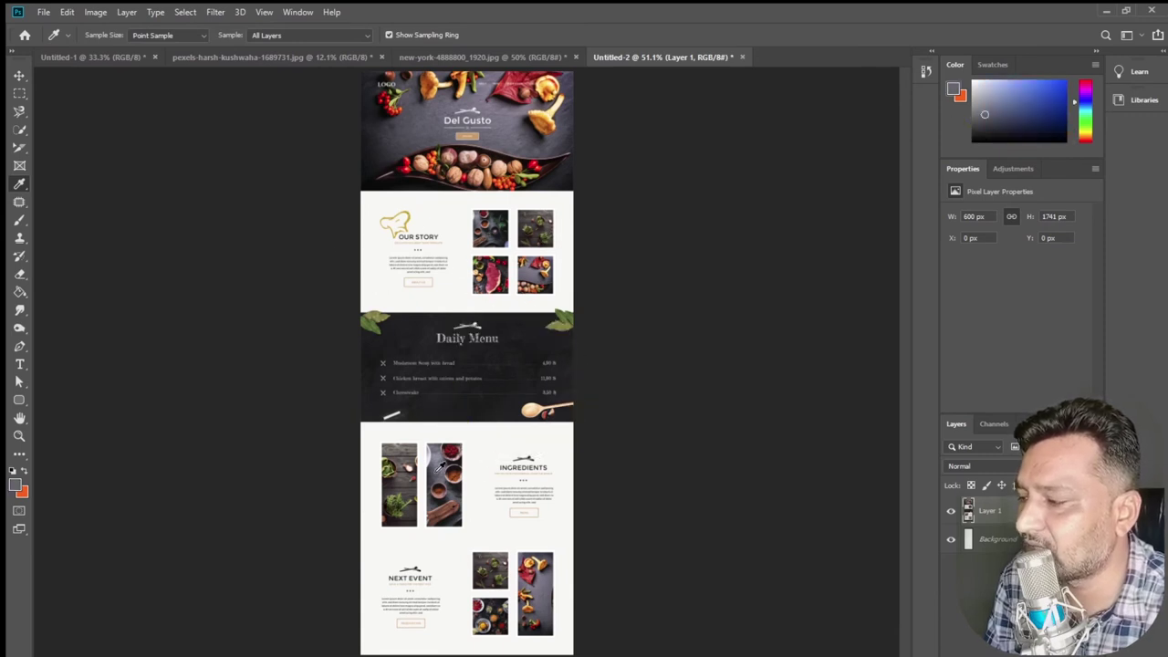
# - Sample two colours at 3 by 3 Average, then return the sample size to Point Sample
pyautogui.rightClick(20, 201)
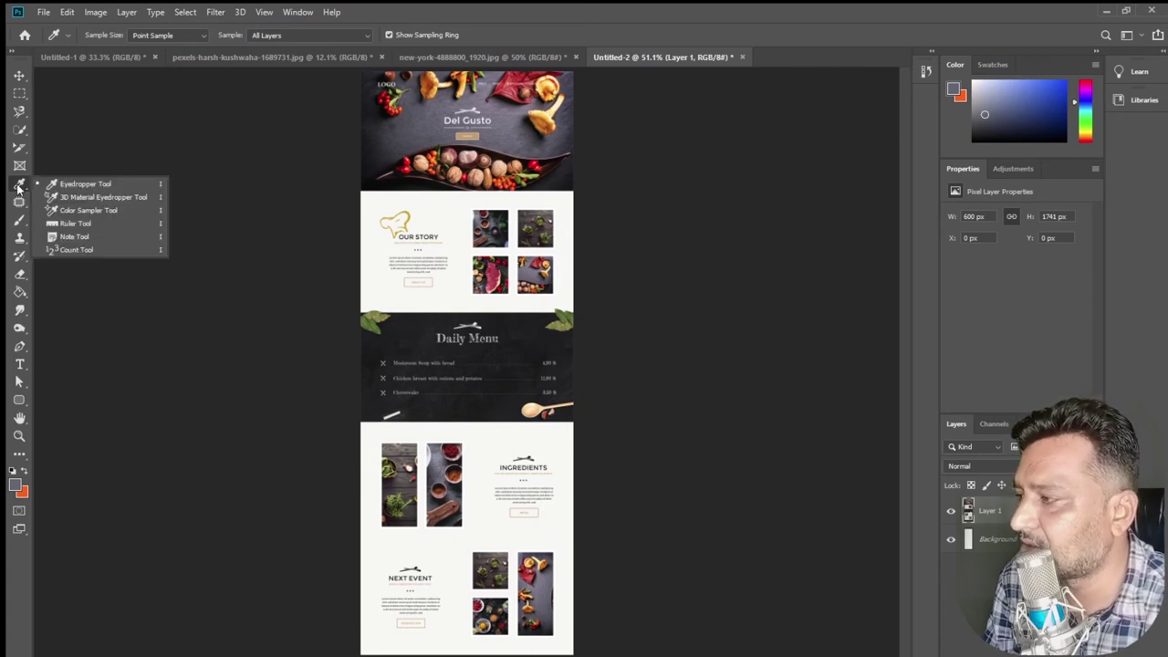
pyautogui.press('Escape')
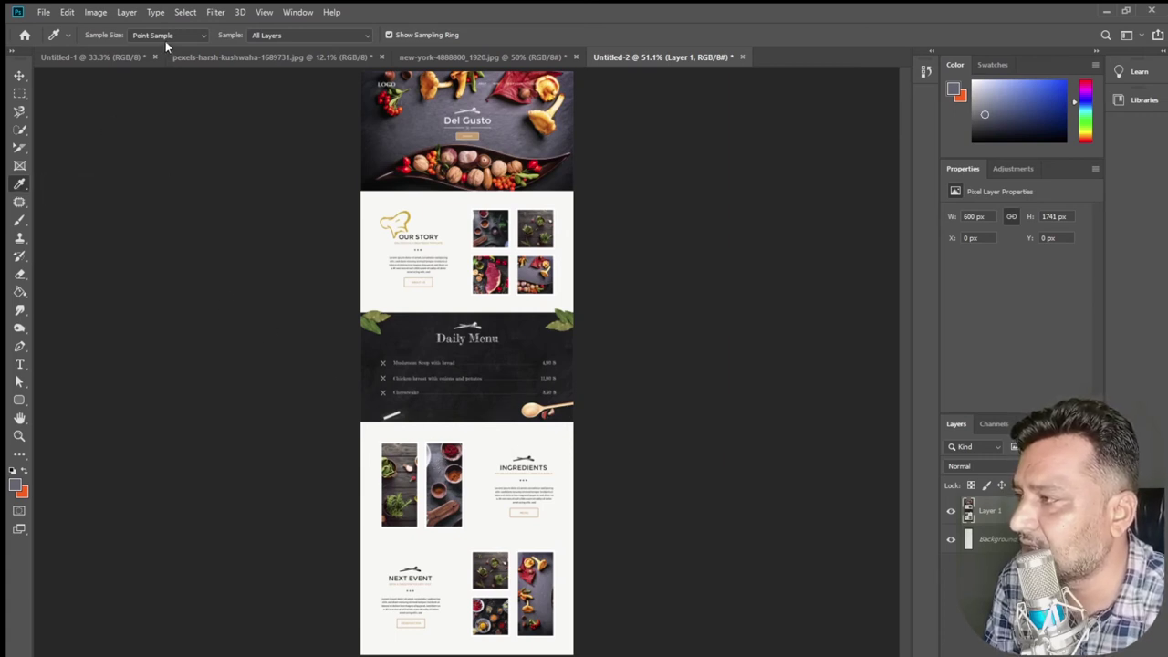
pyautogui.click(167, 37)
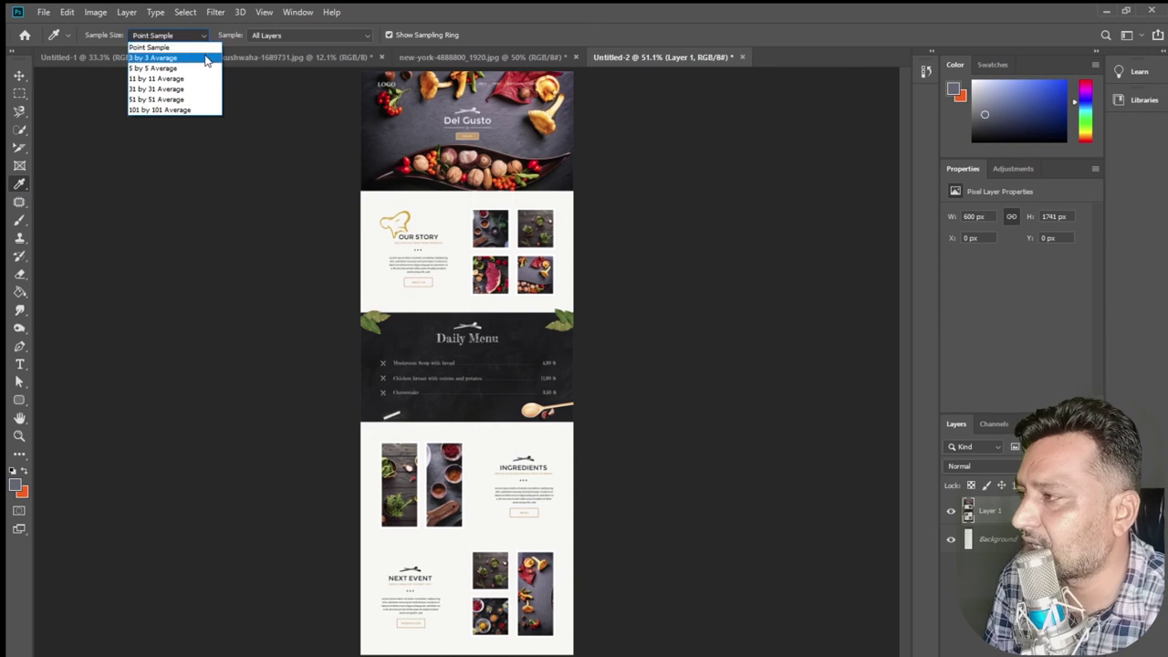
pyautogui.click(205, 60)
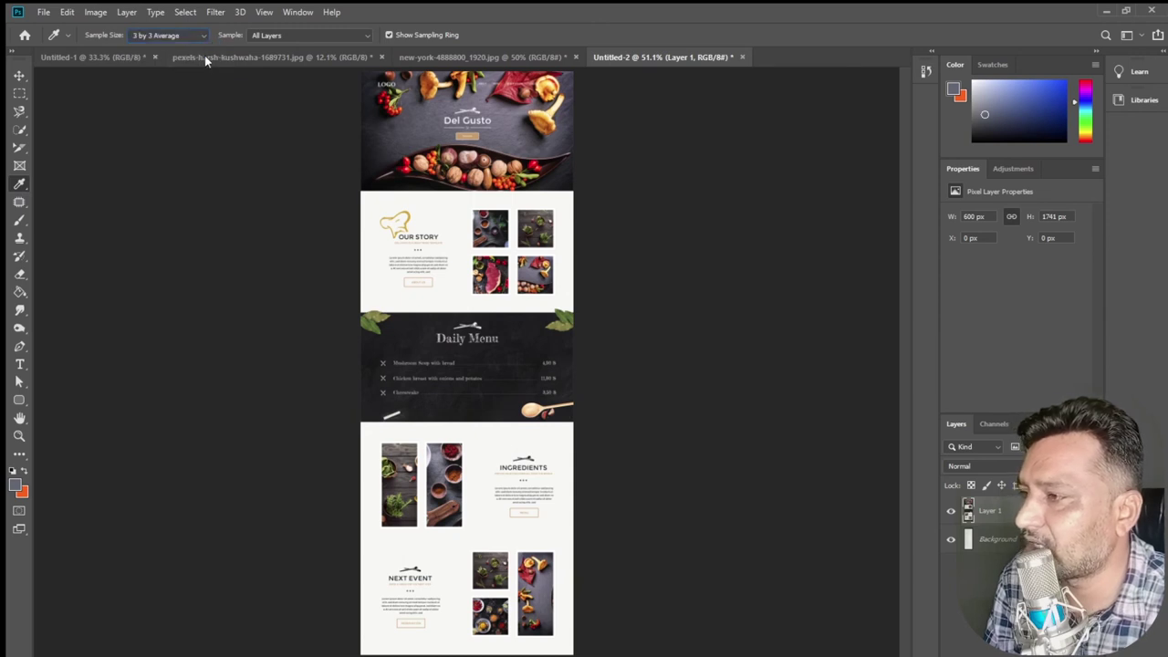
pyautogui.click(459, 213)
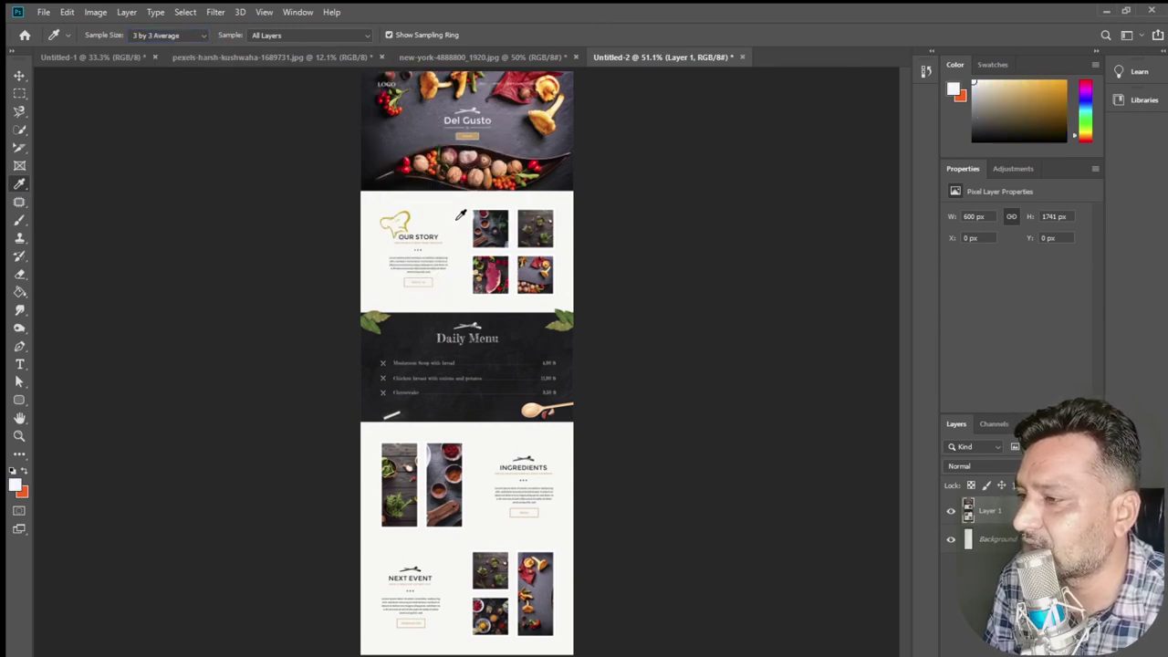
pyautogui.click(500, 230)
pyautogui.click(173, 34)
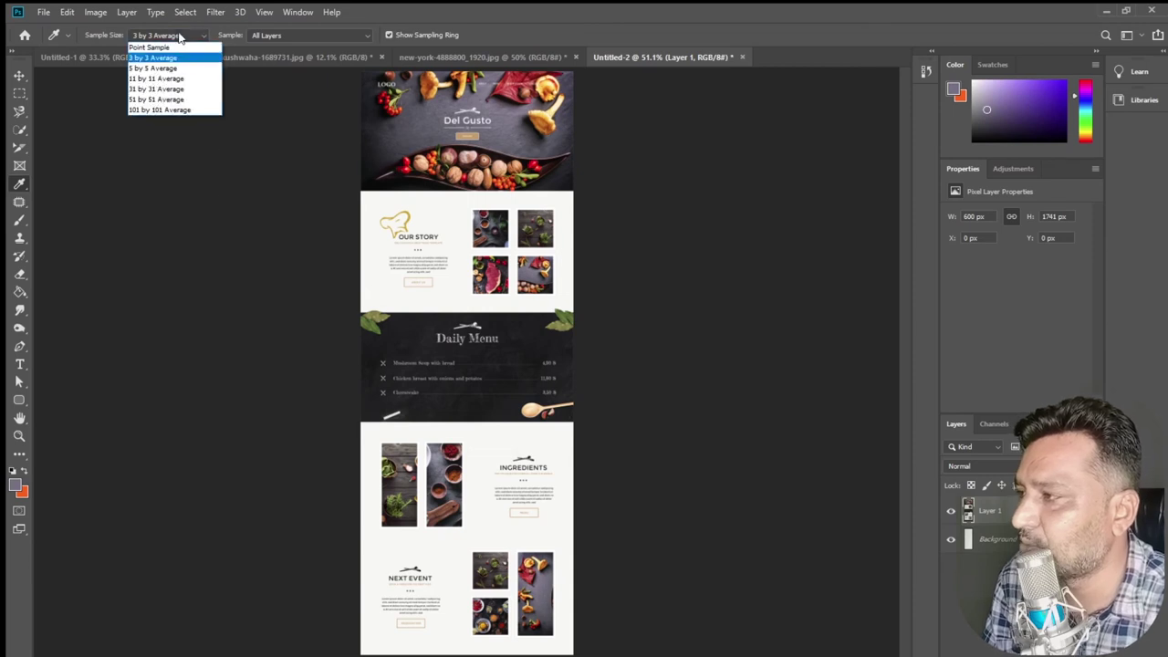
pyautogui.click(182, 45)
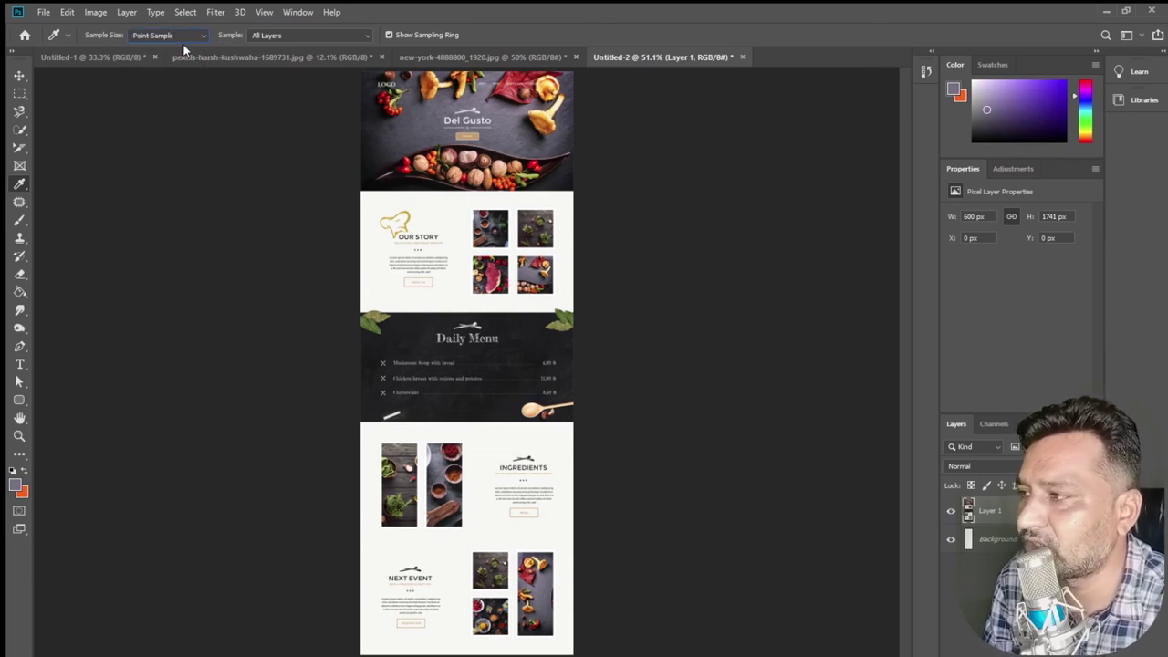
# - Set eyedropper sampling to All Layers and switch to the Color Sampler Tool
pyautogui.click(282, 36)
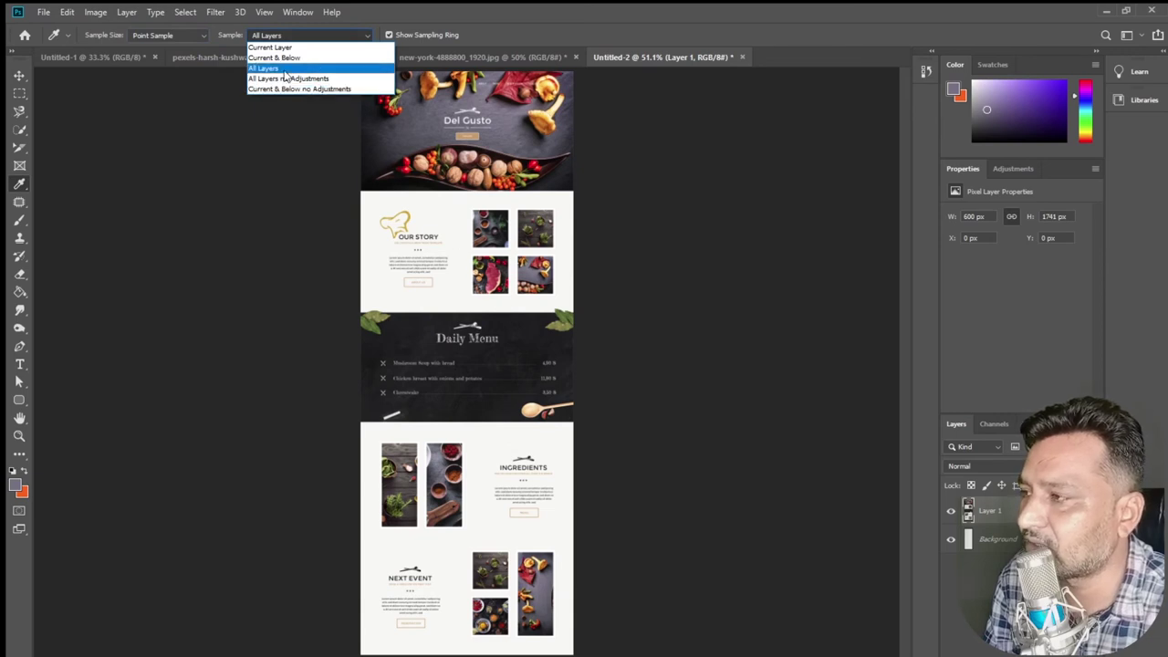
pyautogui.click(284, 69)
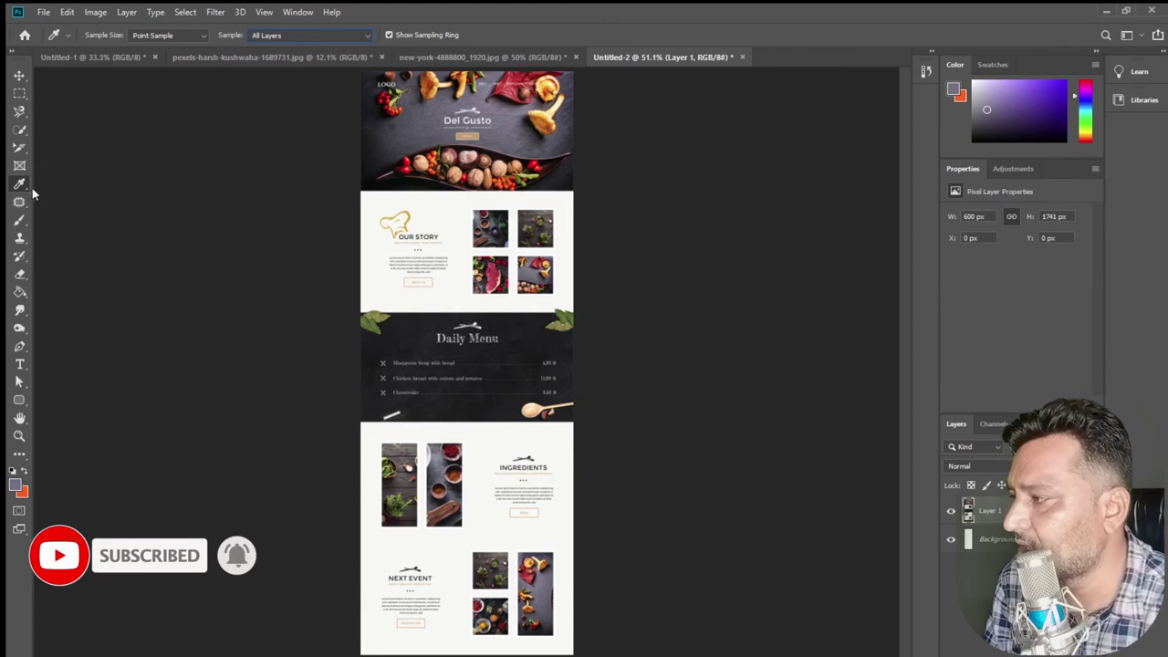
pyautogui.rightClick(20, 184)
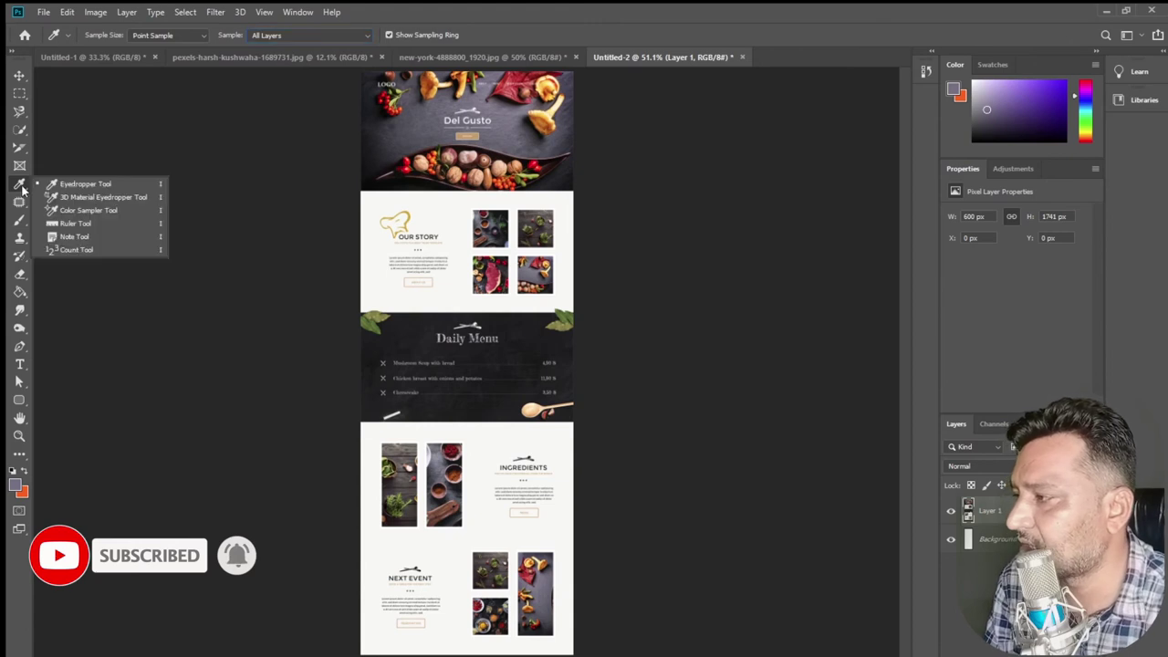
pyautogui.click(139, 213)
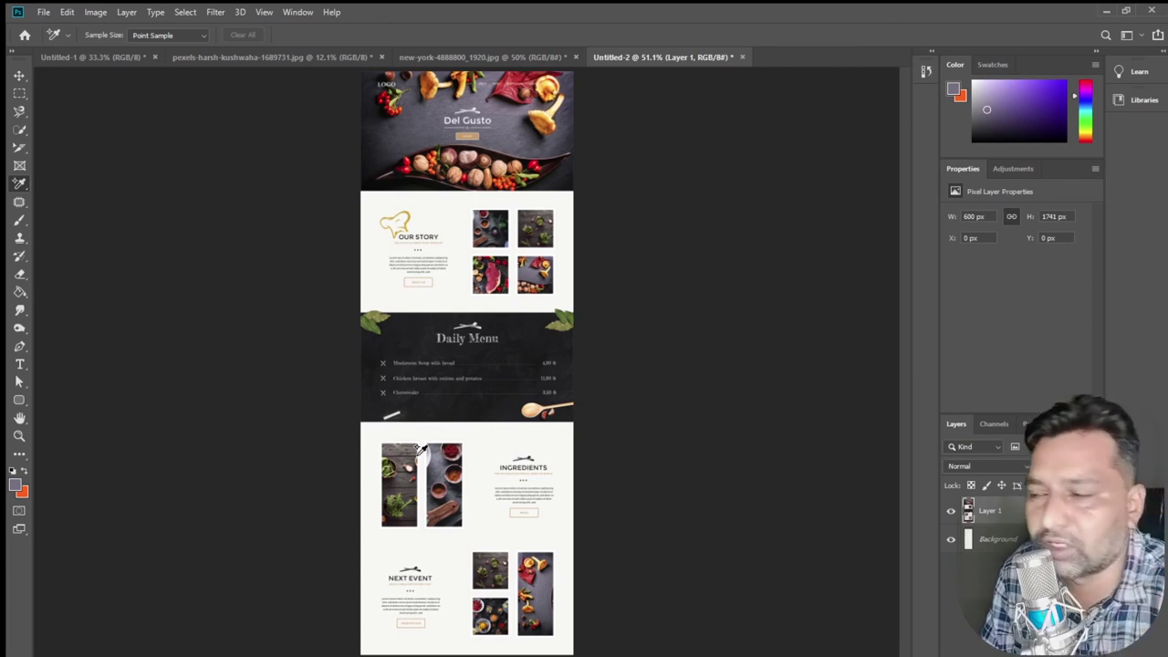
pyautogui.rightClick(25, 178)
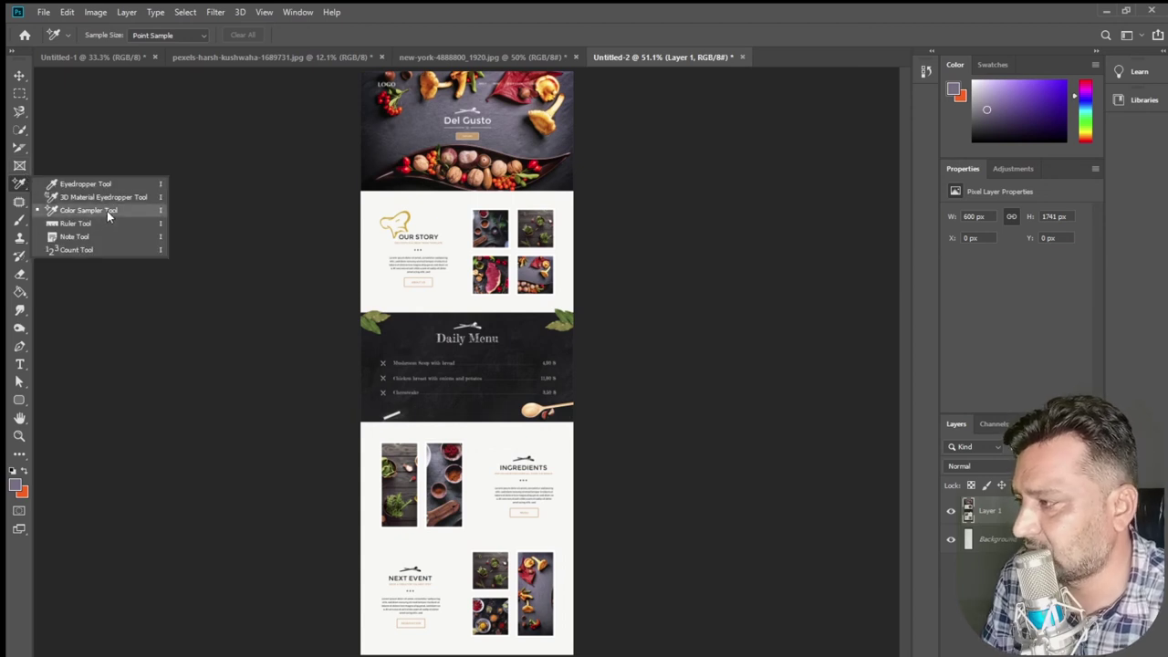
pyautogui.click(107, 210)
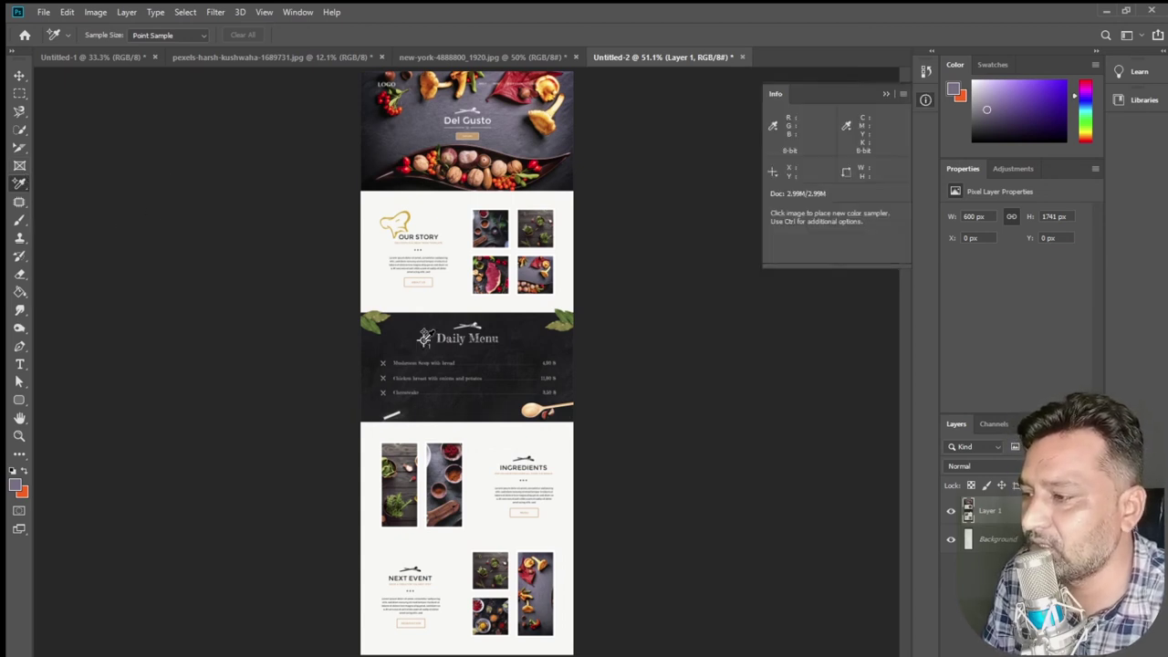
# - Place a sampler on the Daily Menu icon and set the foreground colour to the band's dark grey
pyautogui.click(424, 338)
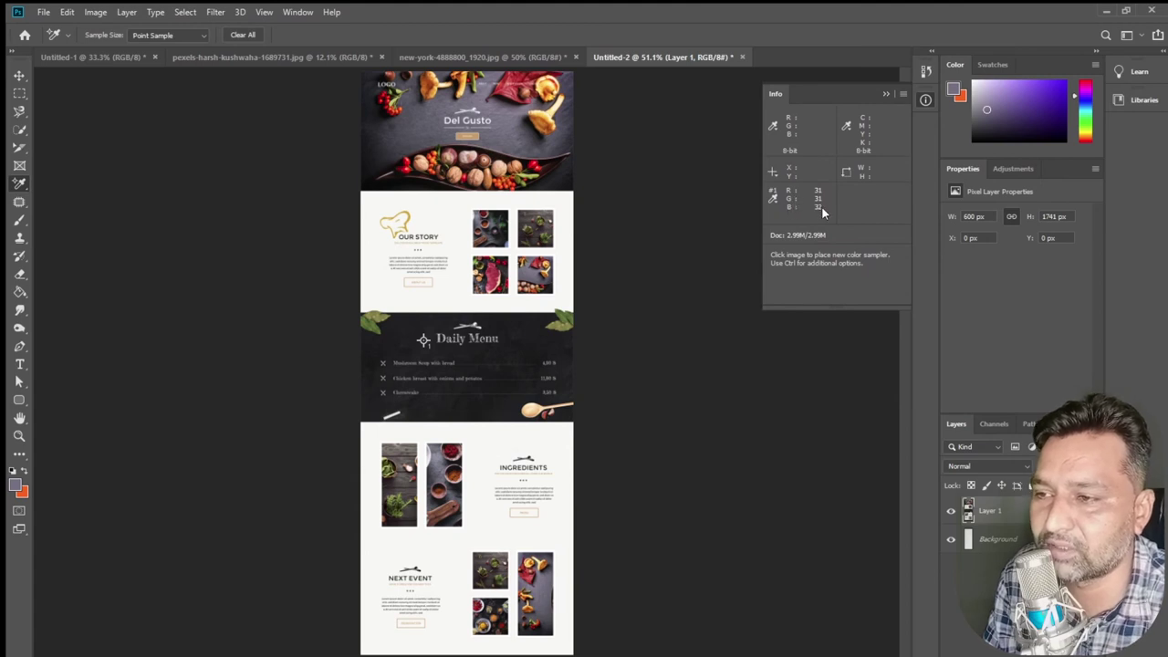
pyautogui.click(16, 484)
pyautogui.click(767, 301)
pyautogui.click(760, 320)
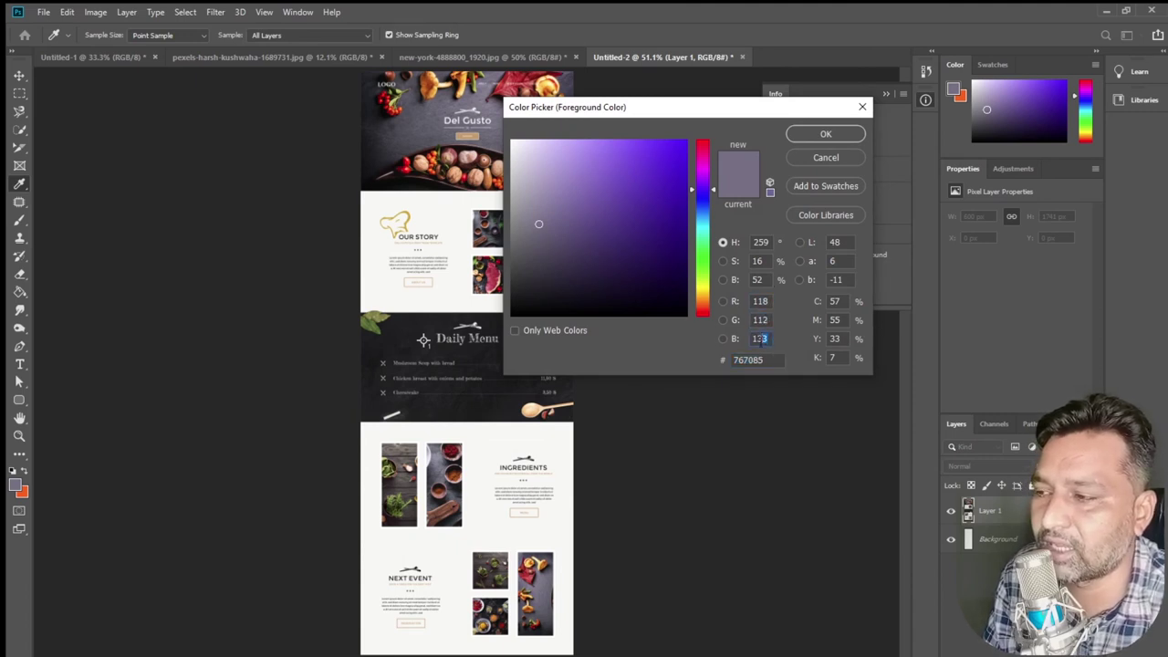
pyautogui.click(483, 401)
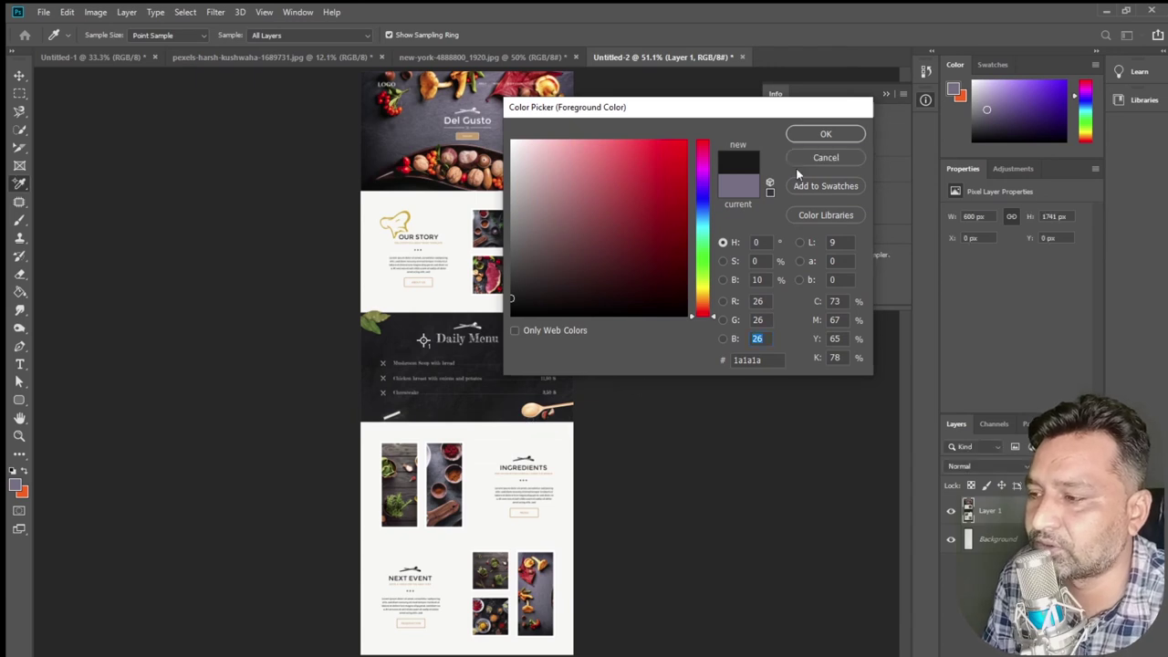
pyautogui.click(826, 134)
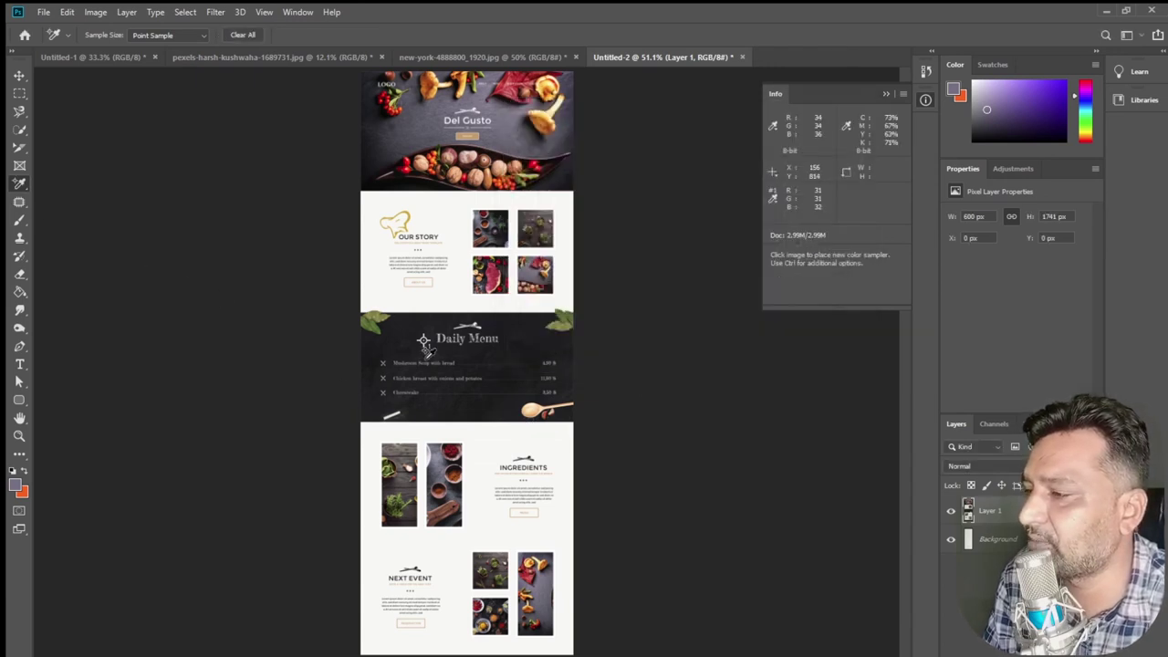
# - Add samplers across the page up to the 10 limit, dismiss the warning, then clear all
pyautogui.click(514, 137)
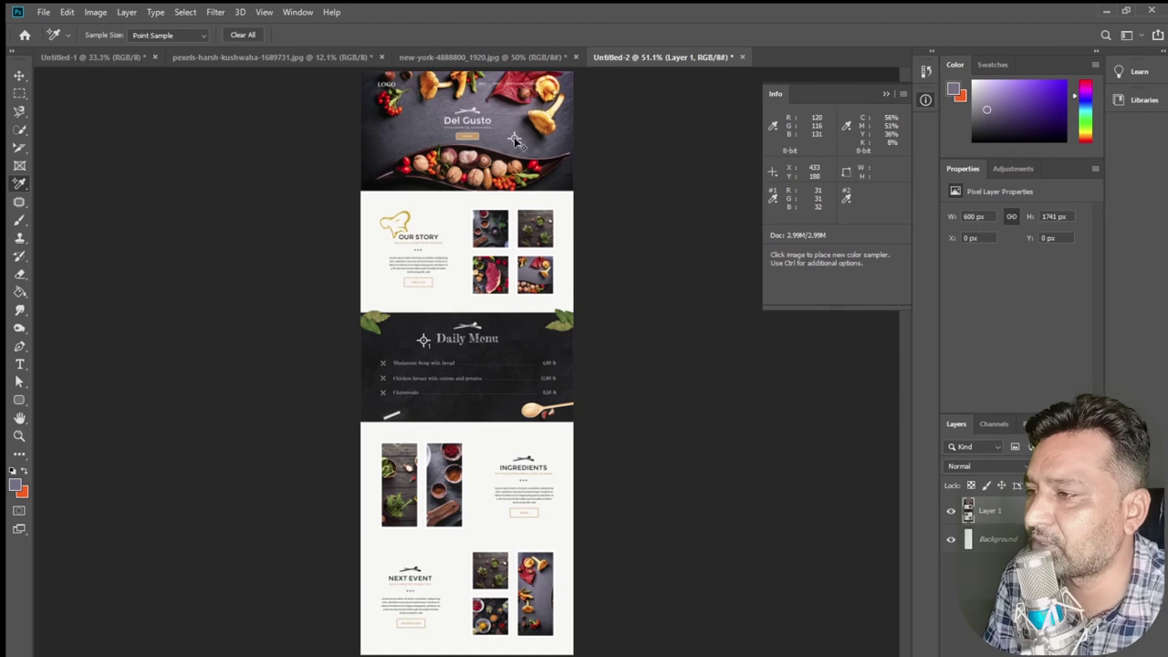
pyautogui.click(557, 550)
pyautogui.click(380, 147)
pyautogui.click(527, 290)
pyautogui.click(390, 366)
pyautogui.click(547, 365)
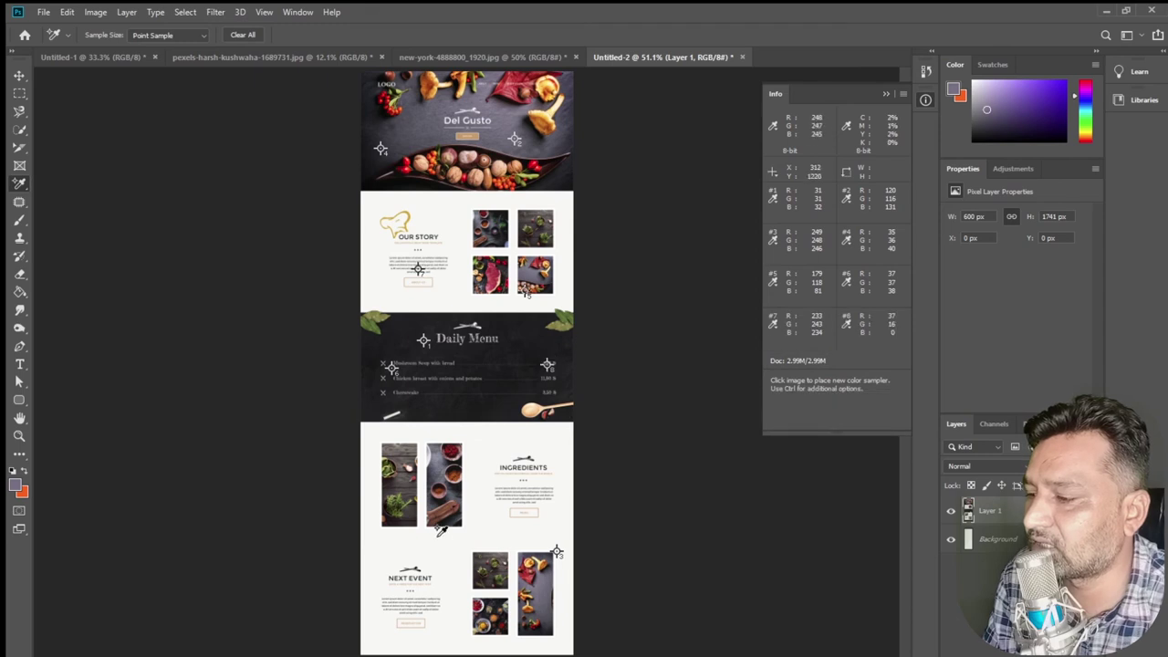
pyautogui.click(437, 538)
pyautogui.click(453, 622)
pyautogui.click(490, 536)
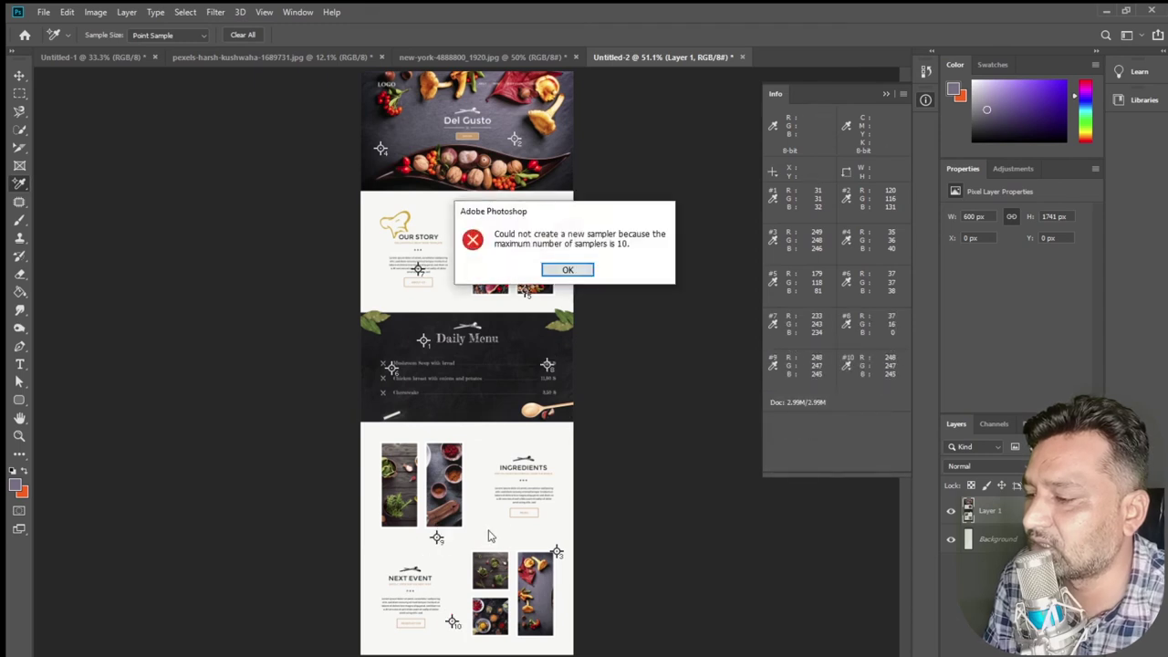
pyautogui.click(572, 271)
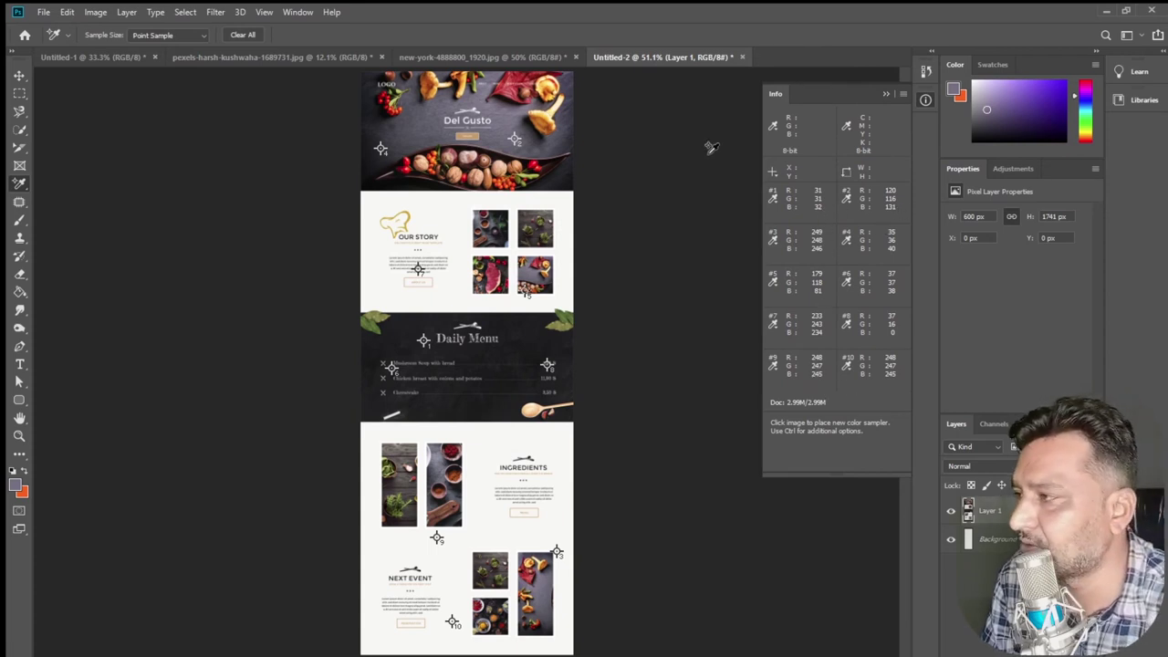
pyautogui.click(242, 34)
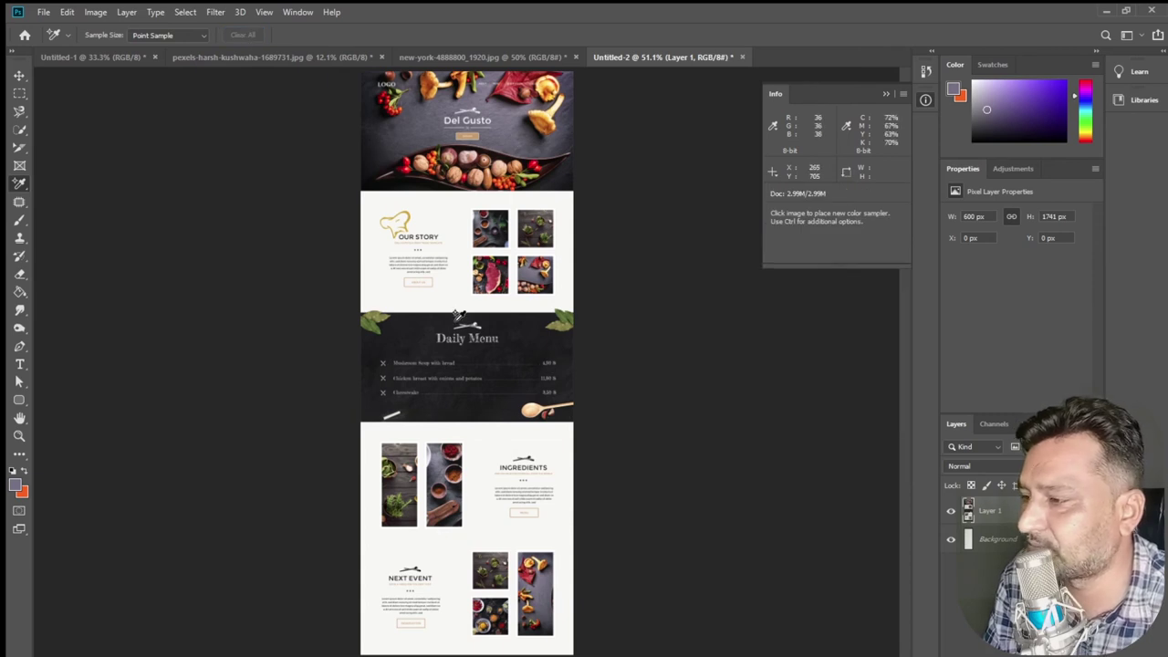
# - Switch to the Count Tool and mark points near Daily Menu and on the Our Story photos
pyautogui.rightClick(17, 187)
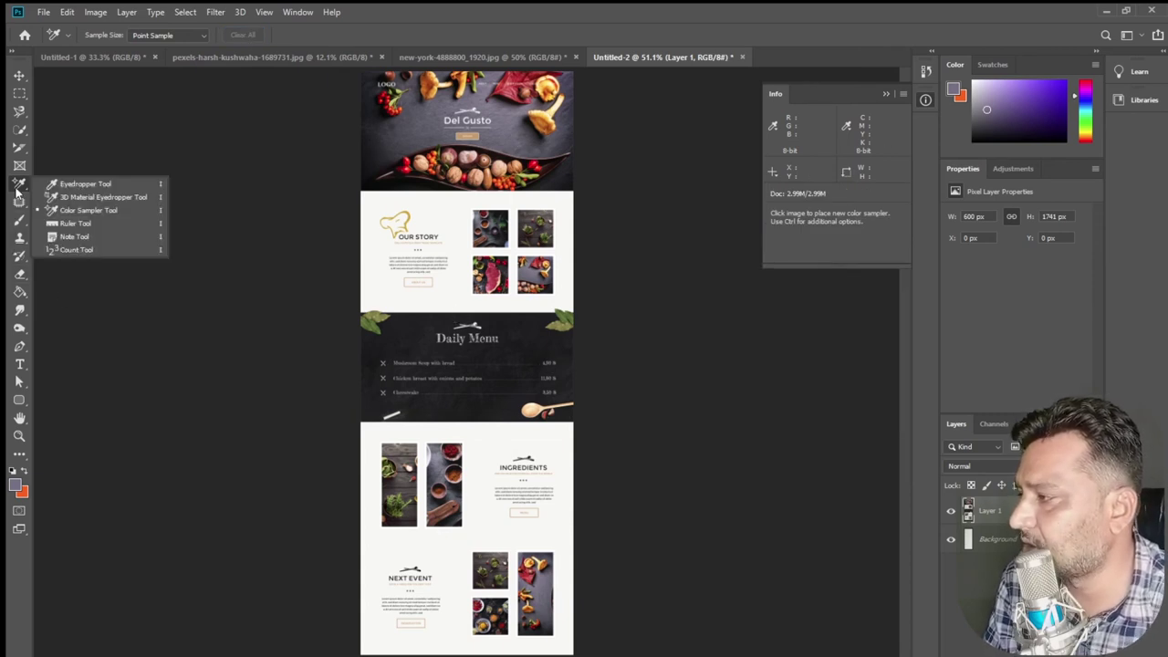
pyautogui.click(131, 250)
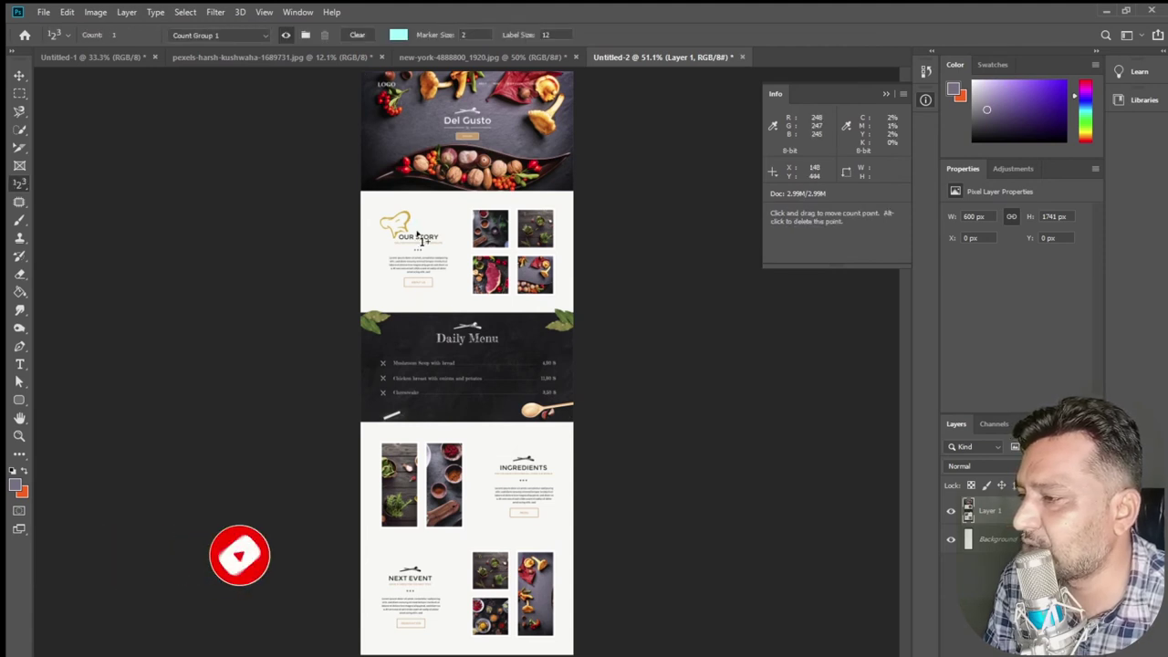
pyautogui.tripleClick(452, 321)
pyautogui.click(375, 353)
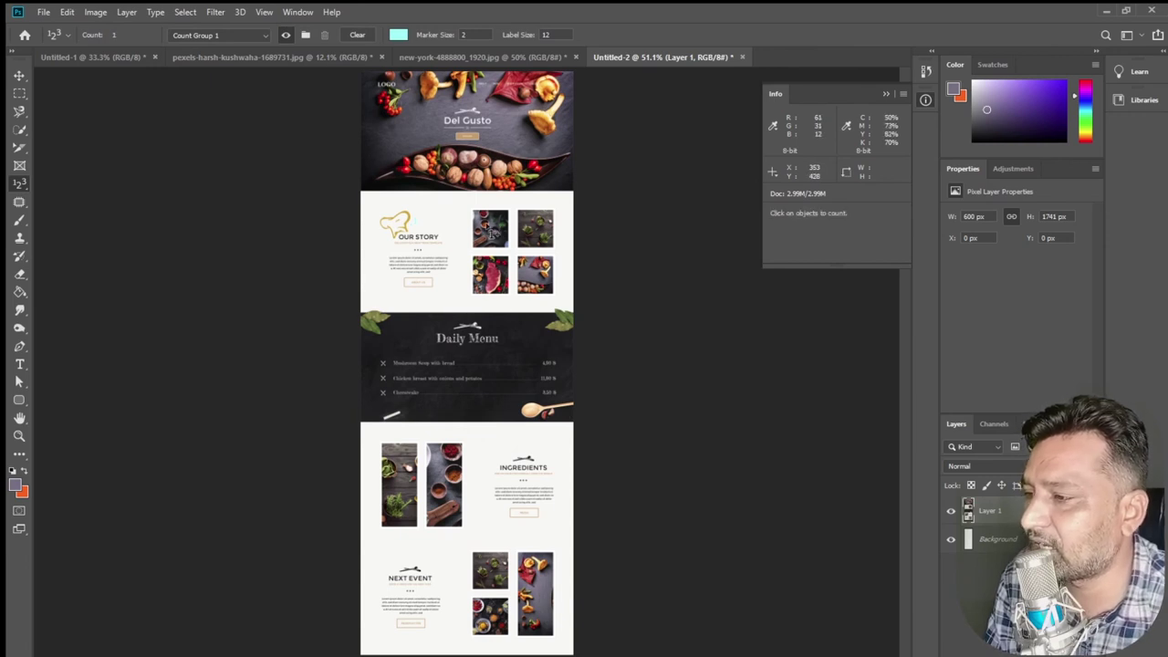
pyautogui.click(509, 239)
pyautogui.click(529, 233)
pyautogui.click(493, 294)
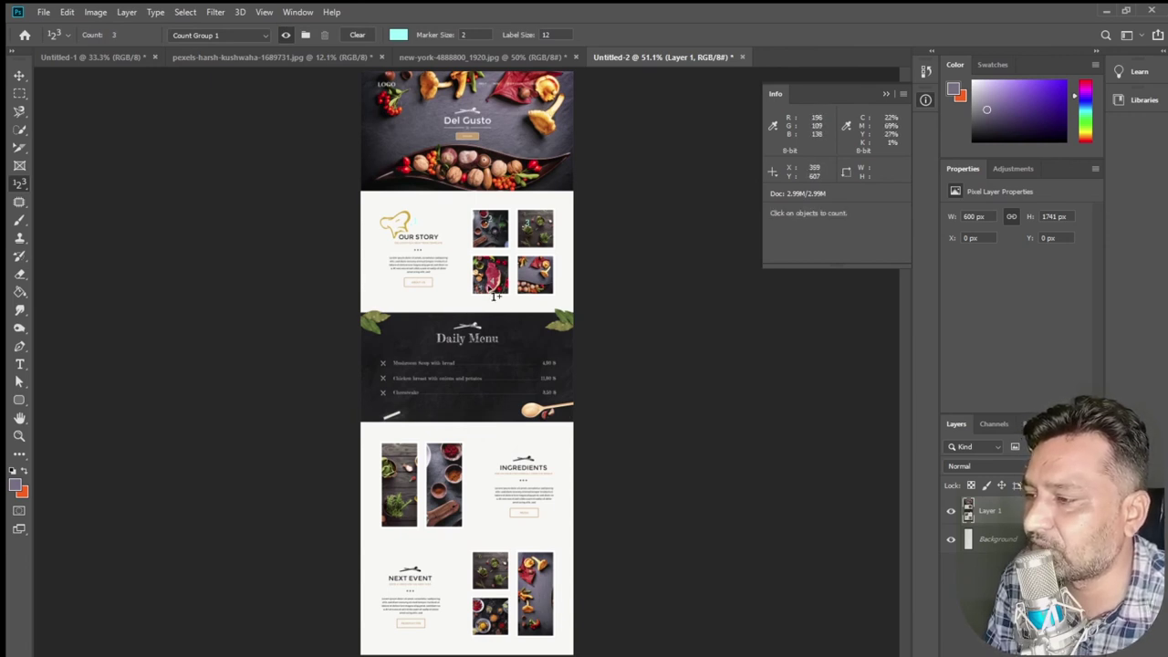
# - Count the Ingredients and Next Event photos, the header and the Daily Menu corner leaves, reaching 13
pyautogui.click(401, 475)
pyautogui.click(454, 493)
pyautogui.click(488, 573)
pyautogui.click(501, 628)
pyautogui.click(514, 628)
pyautogui.click(535, 604)
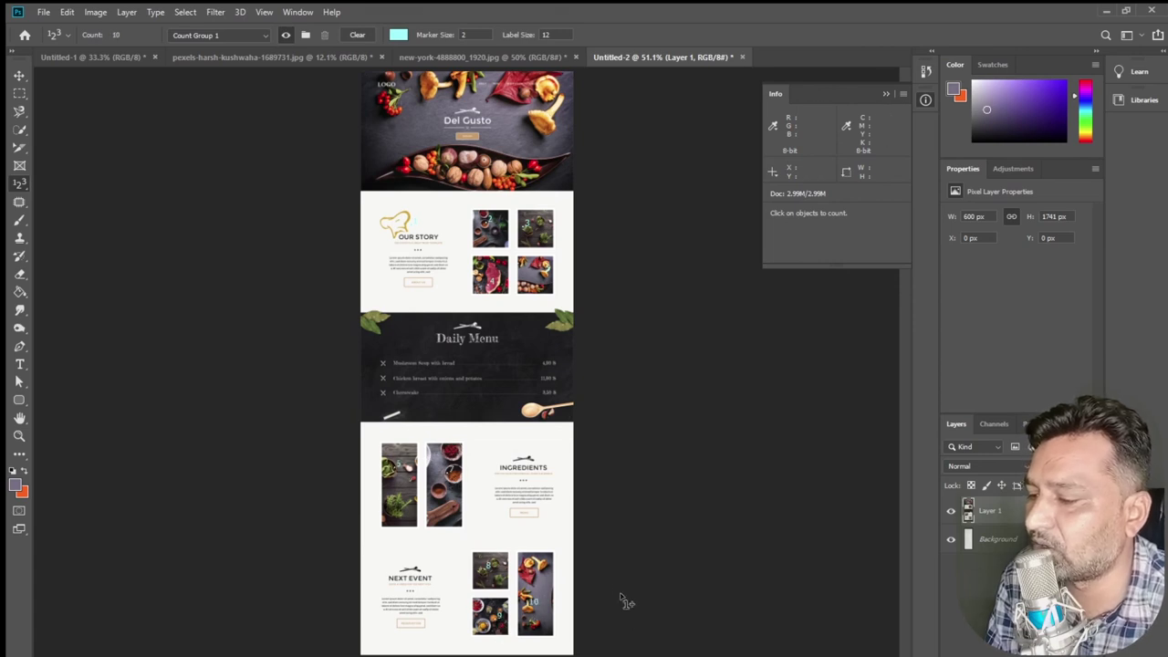
pyautogui.click(531, 125)
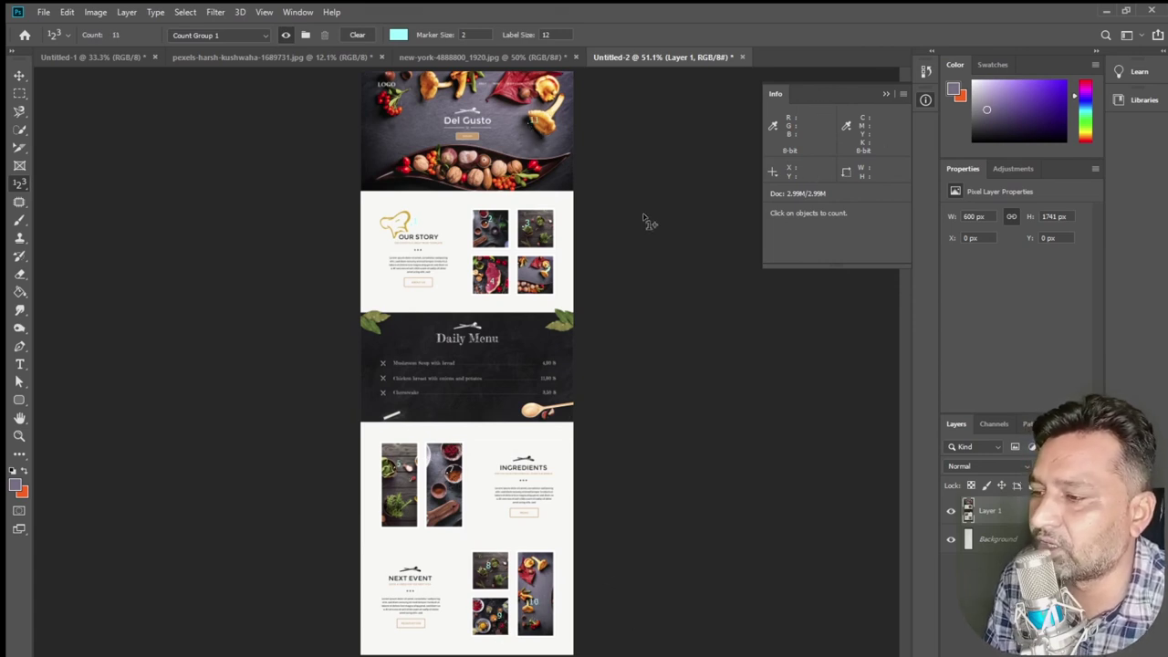
pyautogui.click(567, 326)
pyautogui.click(373, 327)
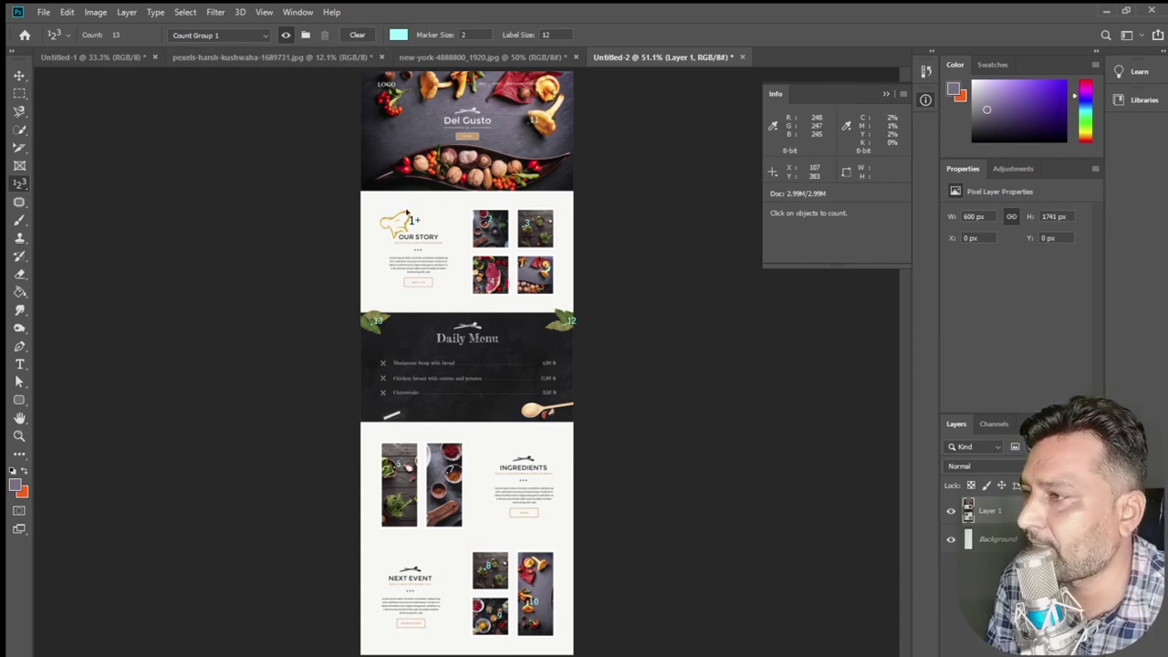
# - Place a note on the header image and change its text to 'as'
pyautogui.rightClick(20, 183)
pyautogui.click(96, 236)
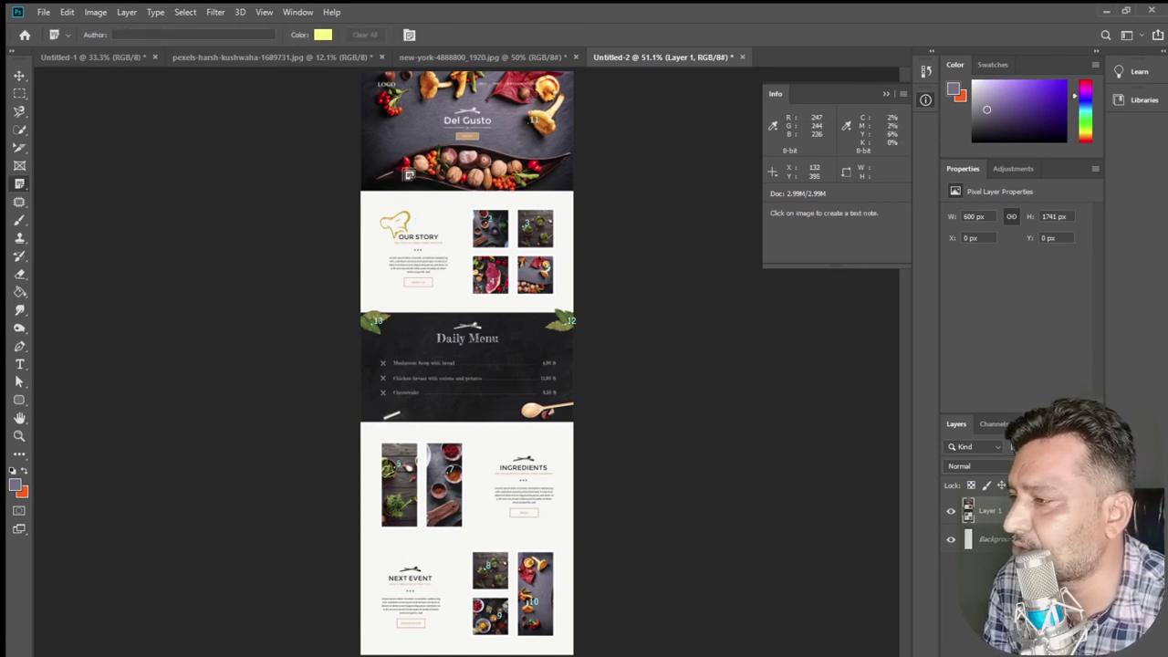
pyautogui.click(407, 160)
pyautogui.write('asasa')
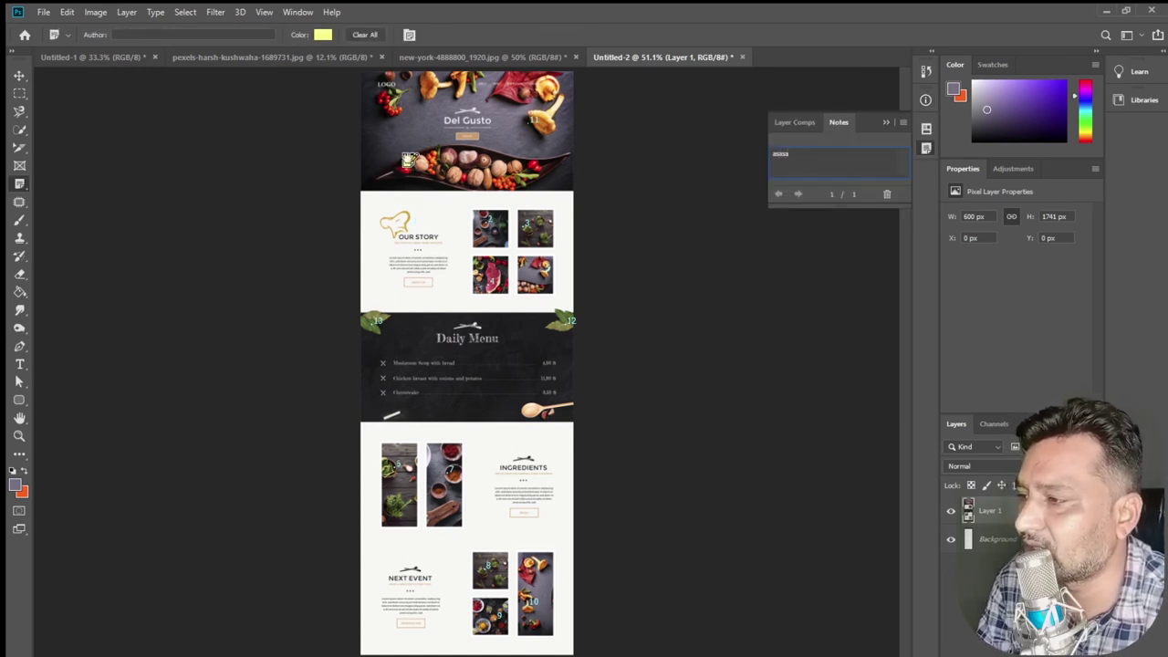
pyautogui.rightClick(410, 160)
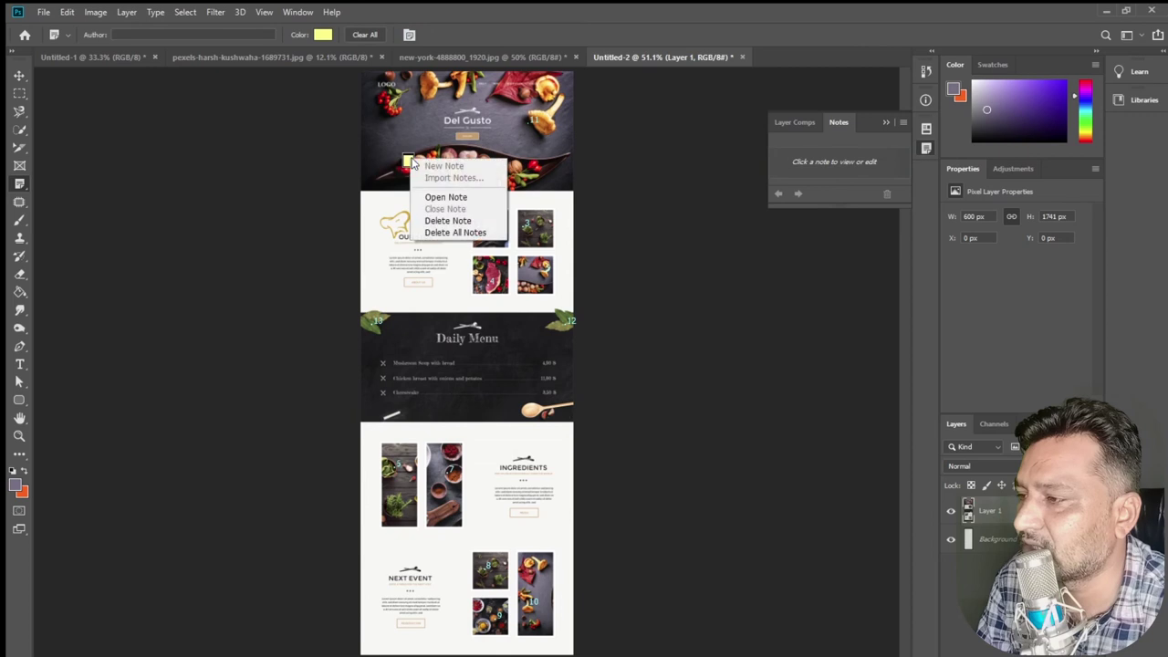
pyautogui.click(445, 197)
pyautogui.write('asasas')
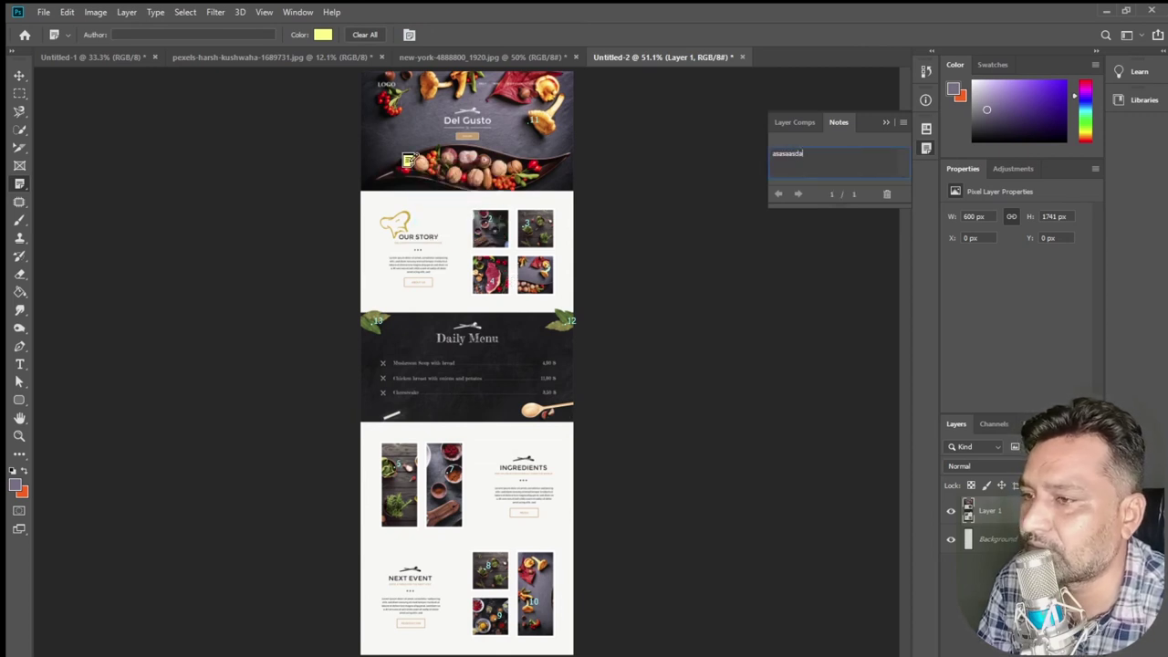
pyautogui.write('dasd')
pyautogui.hotkey('ctrl', 'a')
pyautogui.write('as')
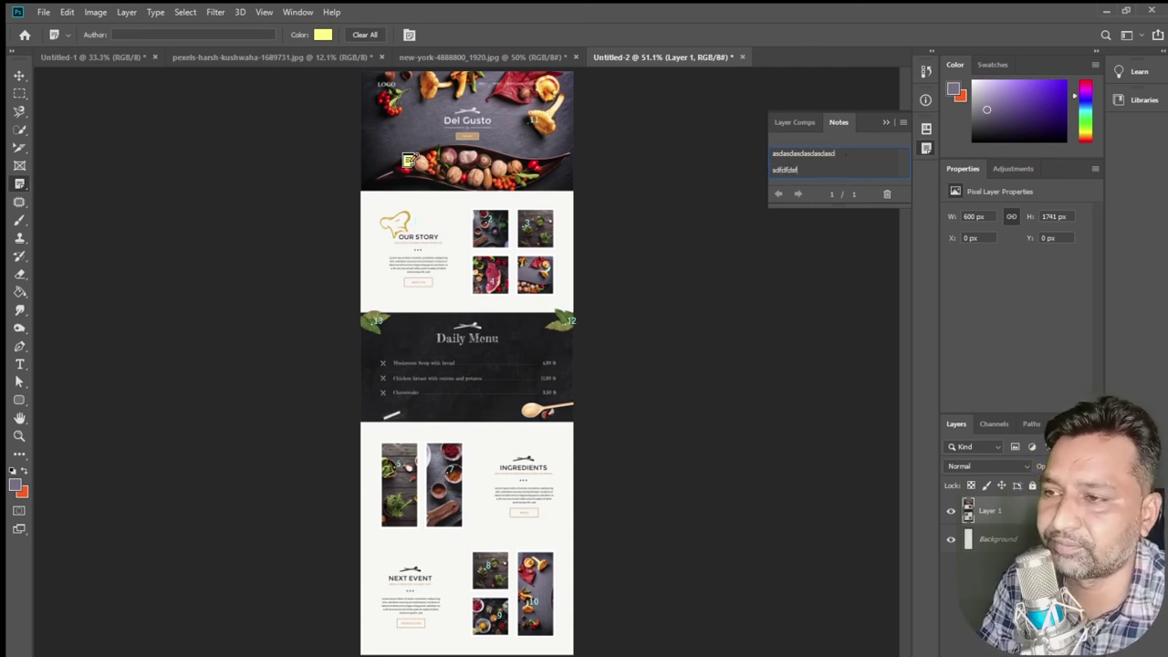
pyautogui.press('Return')
pyautogui.write('dfgfgdfg')
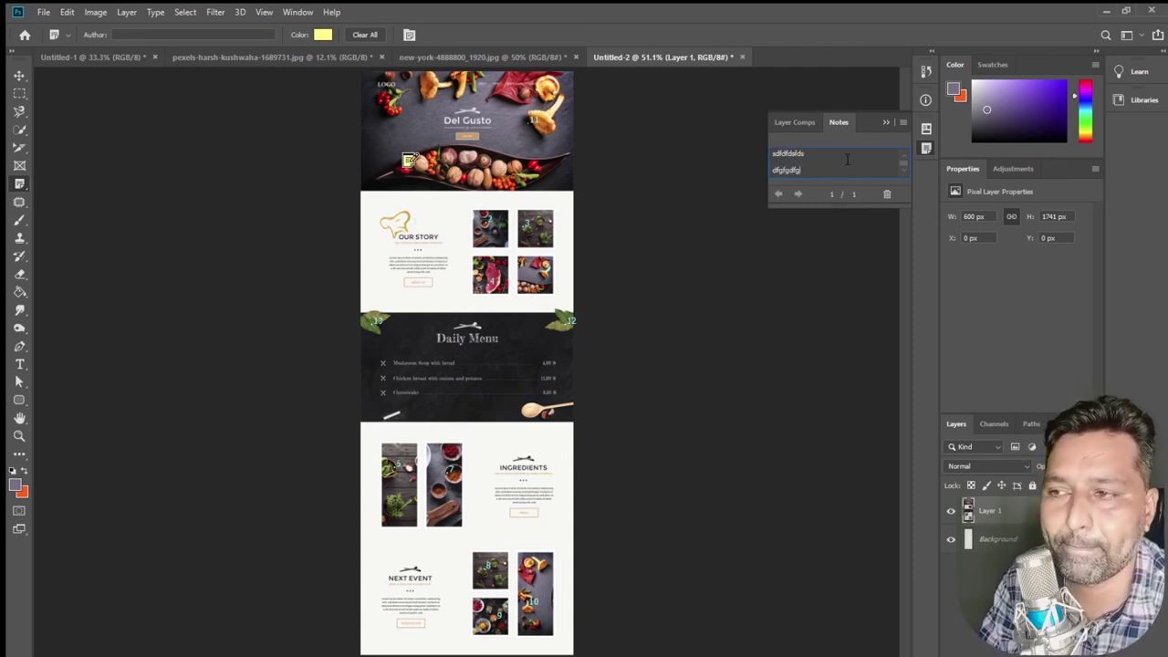
pyautogui.rightClick(407, 163)
pyautogui.click(684, 203)
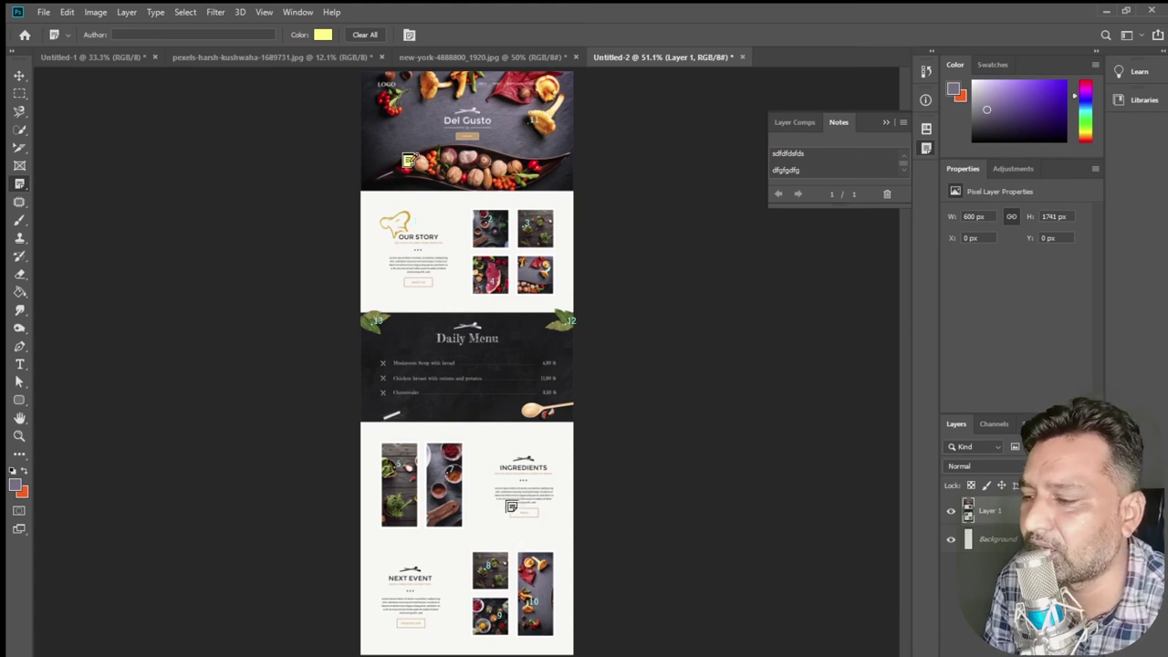
# - Add notes near Ingredients, Next Event and the Our Story logo, then delete all notes
pyautogui.click(489, 476)
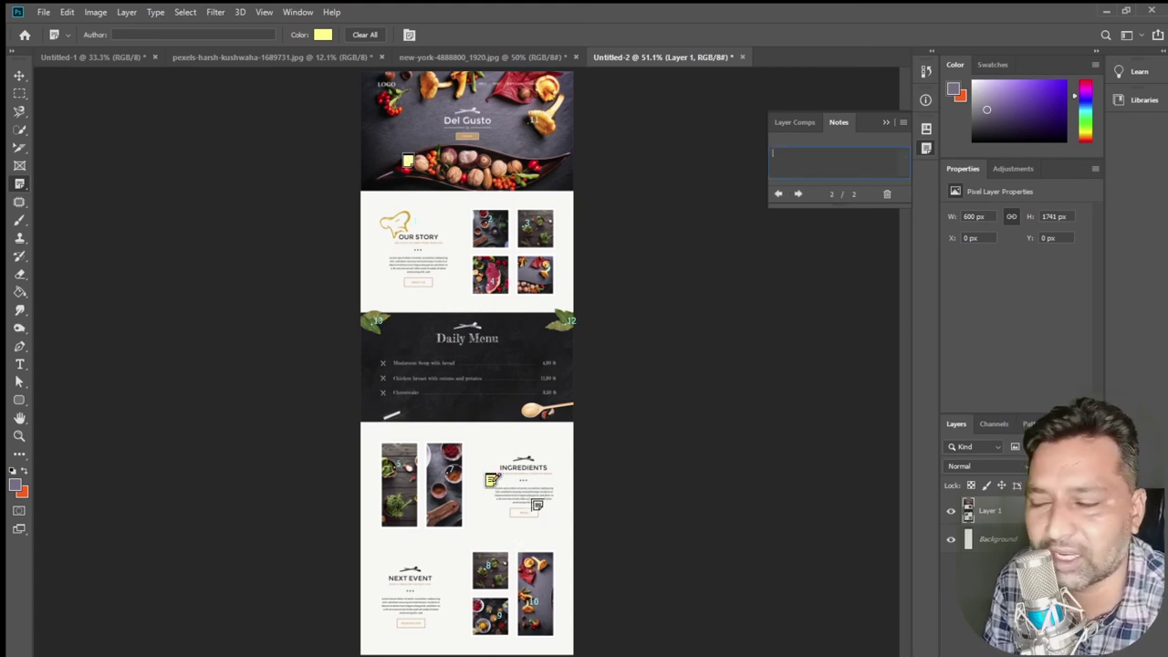
pyautogui.click(382, 569)
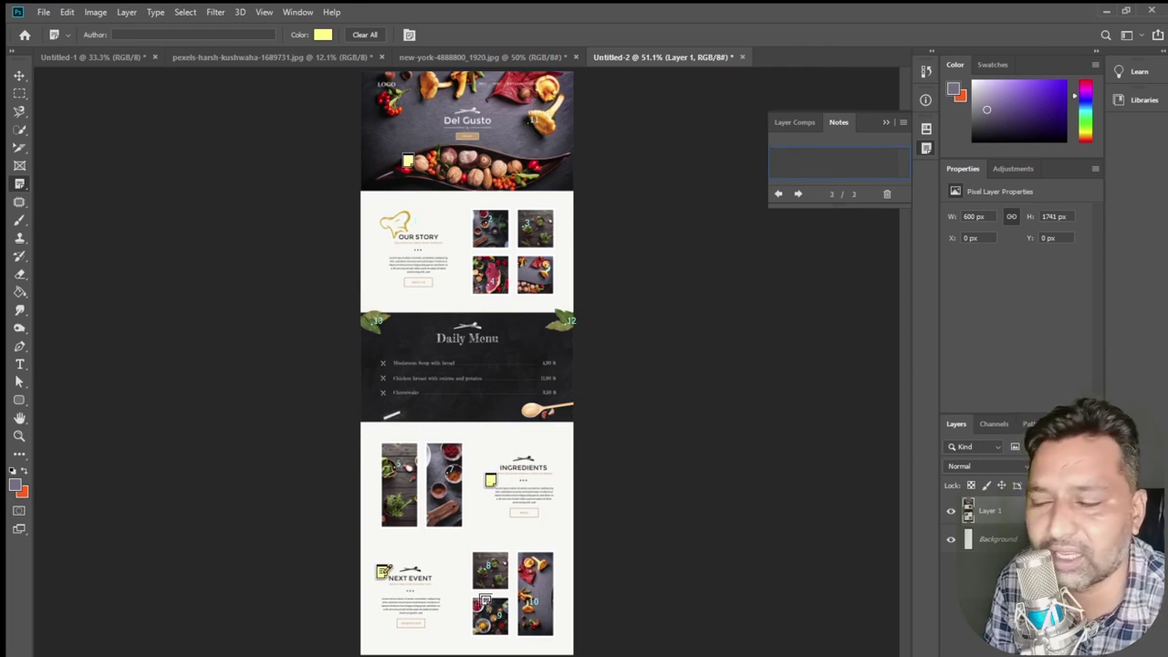
pyautogui.click(375, 210)
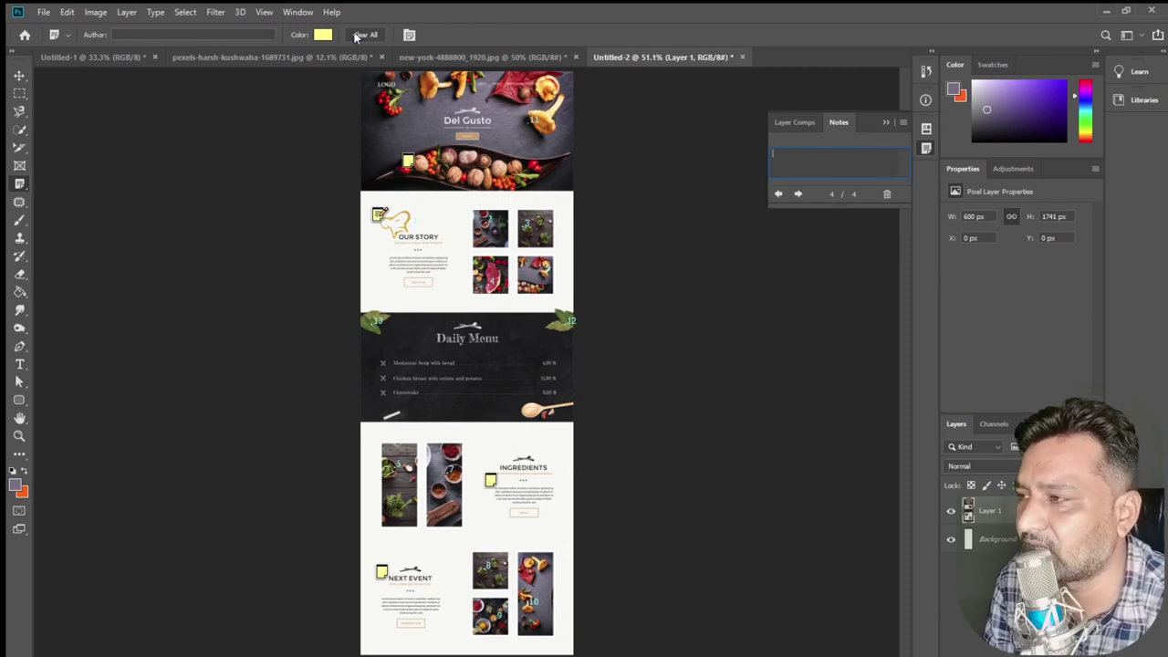
pyautogui.click(364, 34)
pyautogui.click(526, 270)
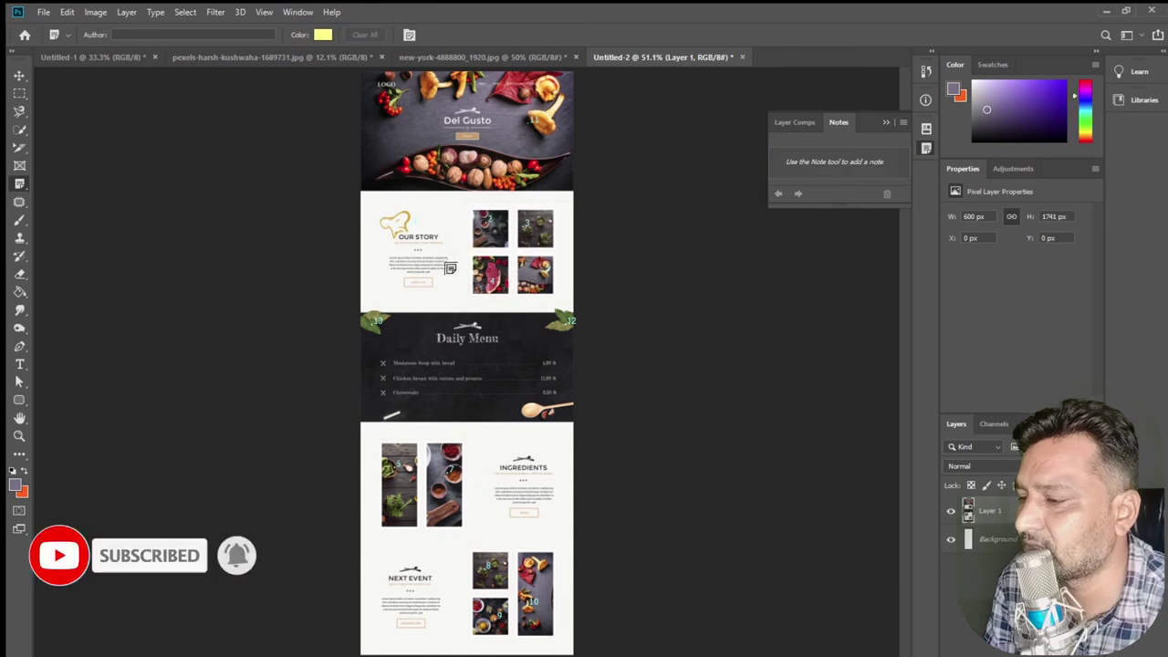
pyautogui.rightClick(19, 183)
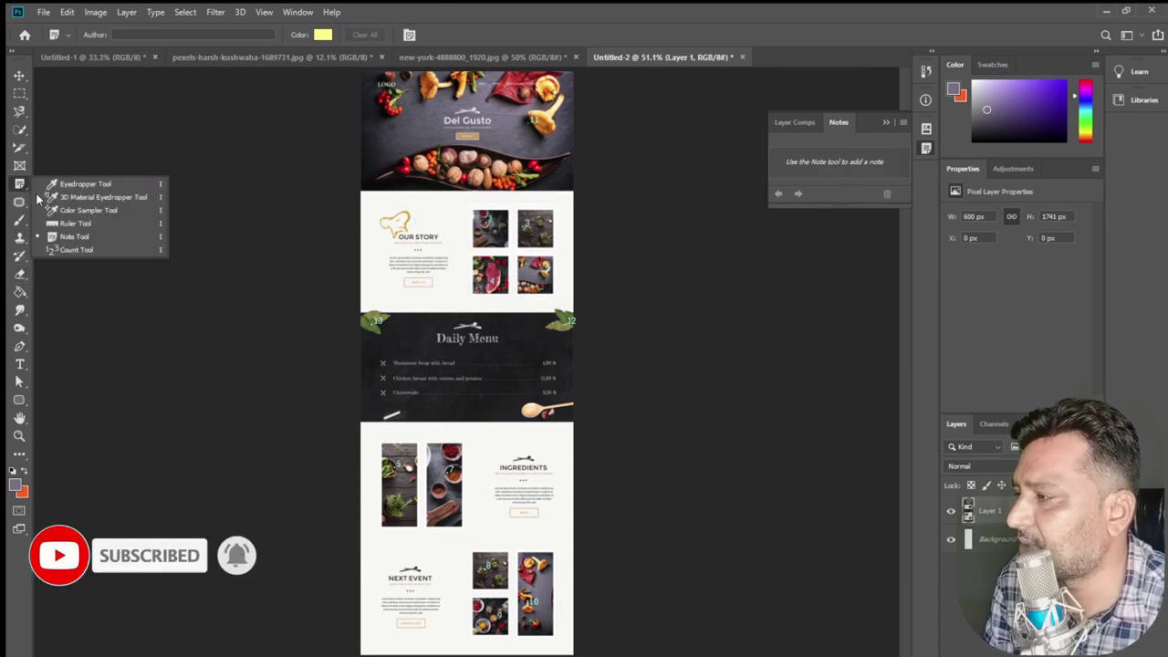
# - Measure the Our Story photo's height and a diagonal across the section, then clear the ruler line
pyautogui.click(99, 221)
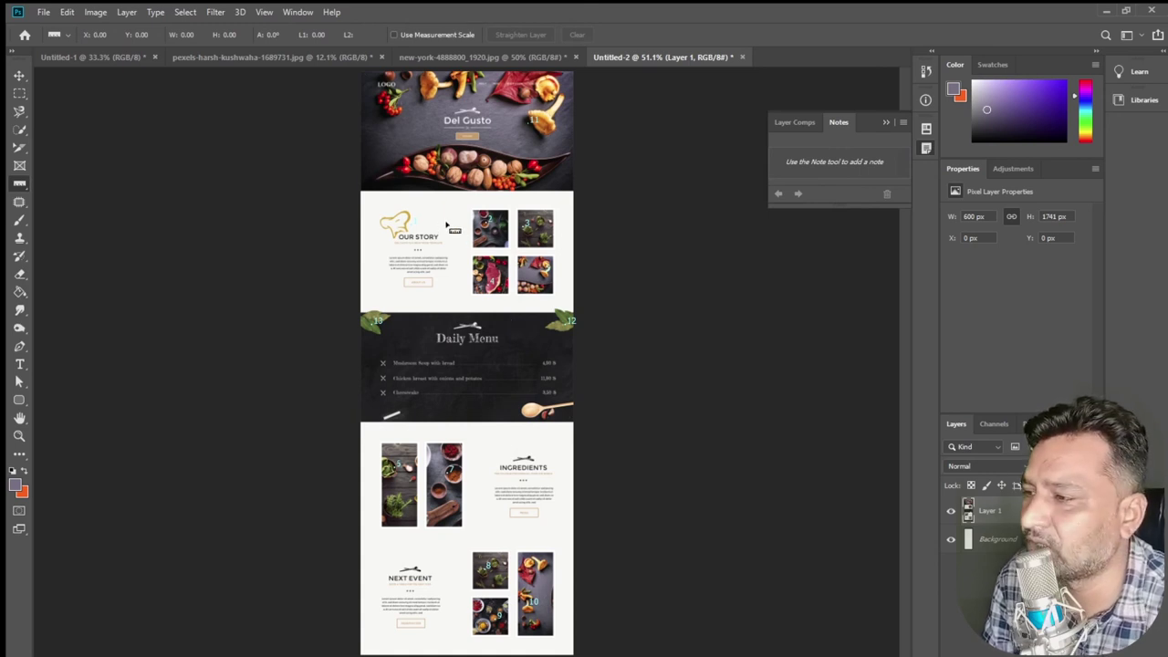
pyautogui.moveTo(474, 210); pyautogui.dragTo(474, 260)
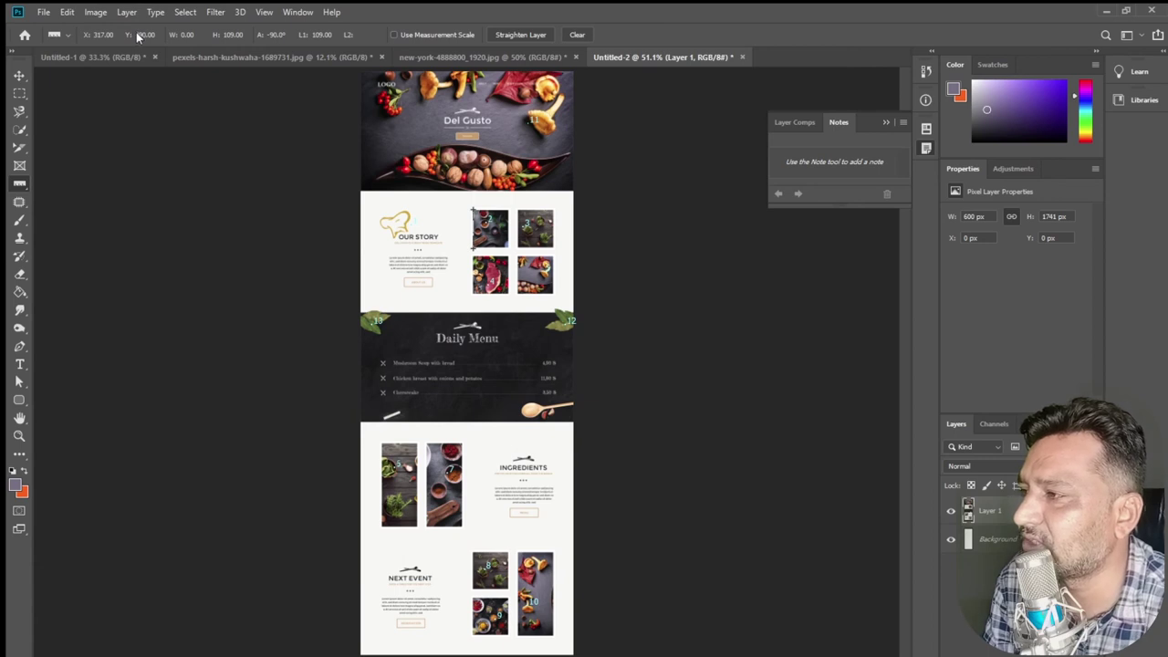
pyautogui.moveTo(378, 217); pyautogui.dragTo(503, 314)
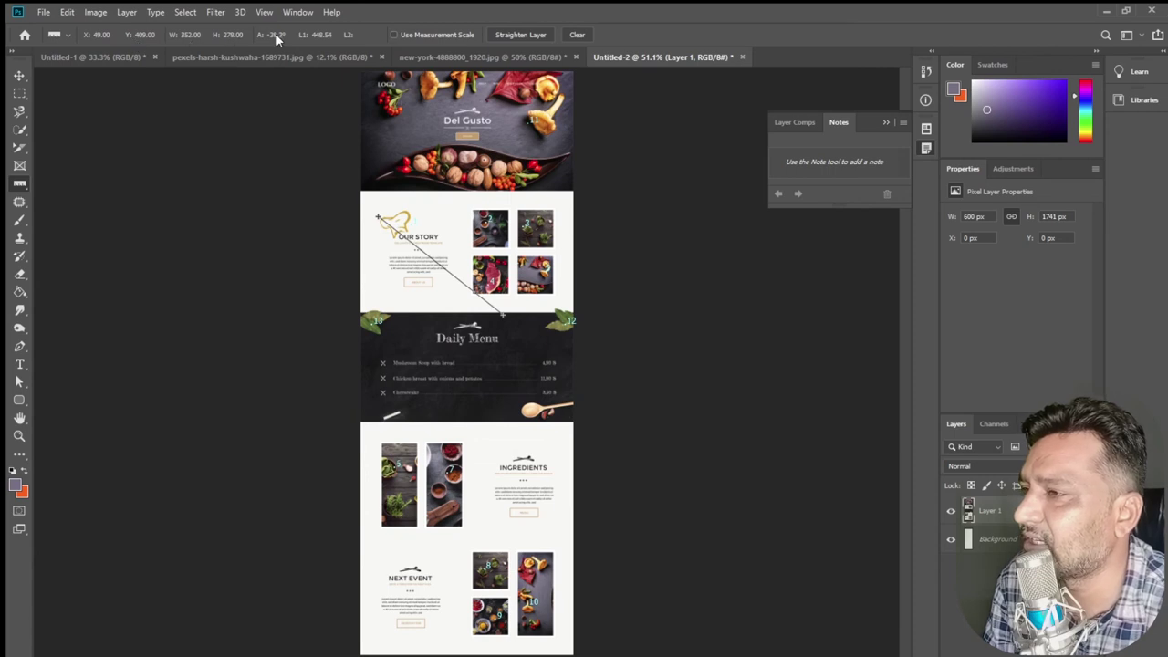
pyautogui.click(575, 36)
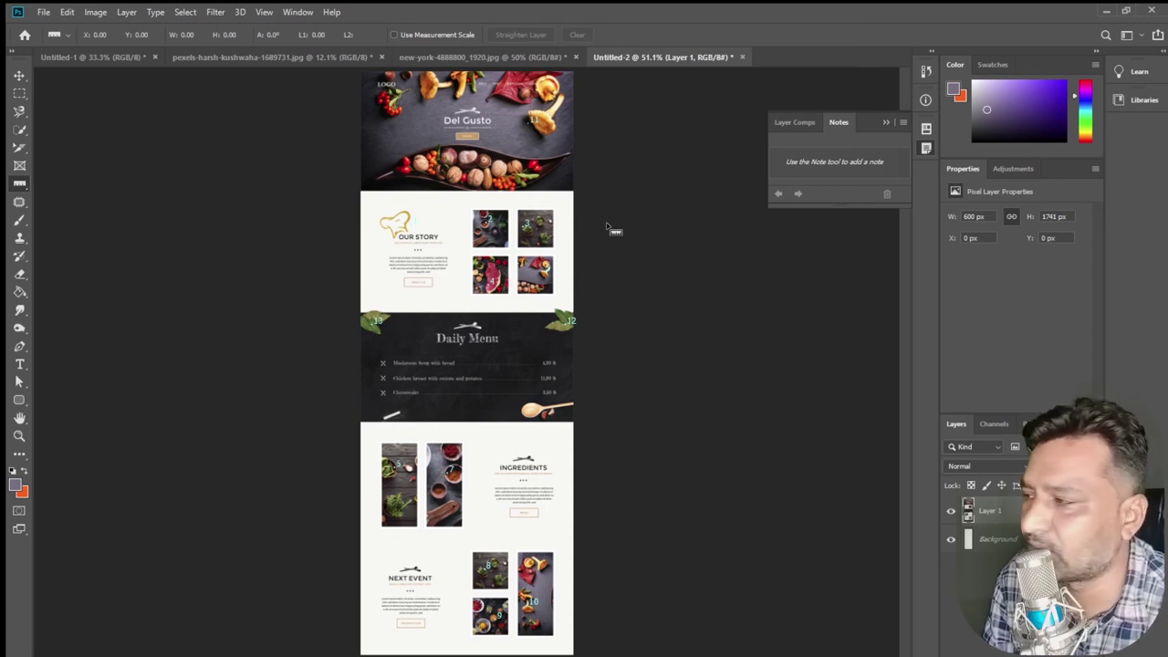
pyautogui.rightClick(24, 187)
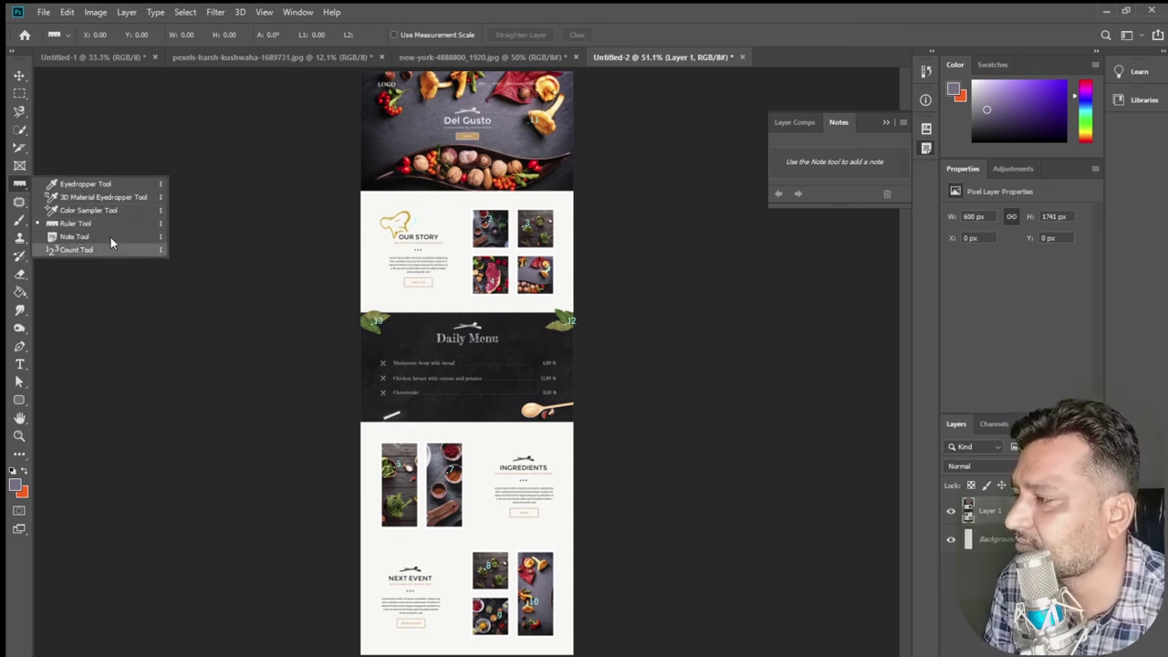
pyautogui.click(111, 224)
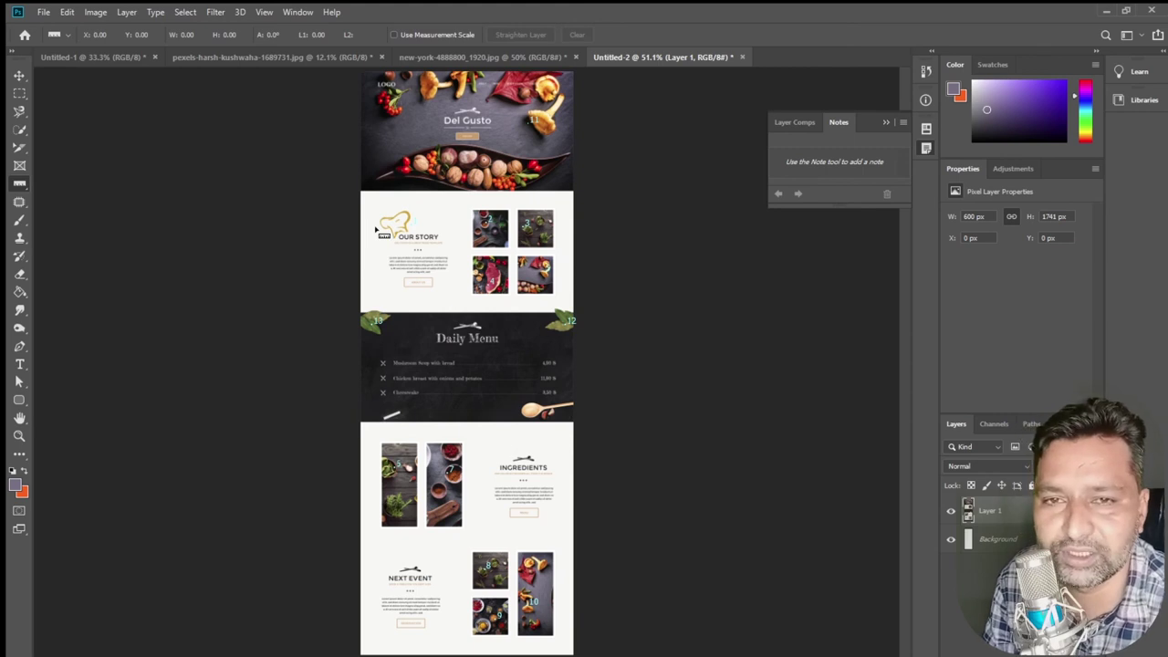
pyautogui.click(19, 201)
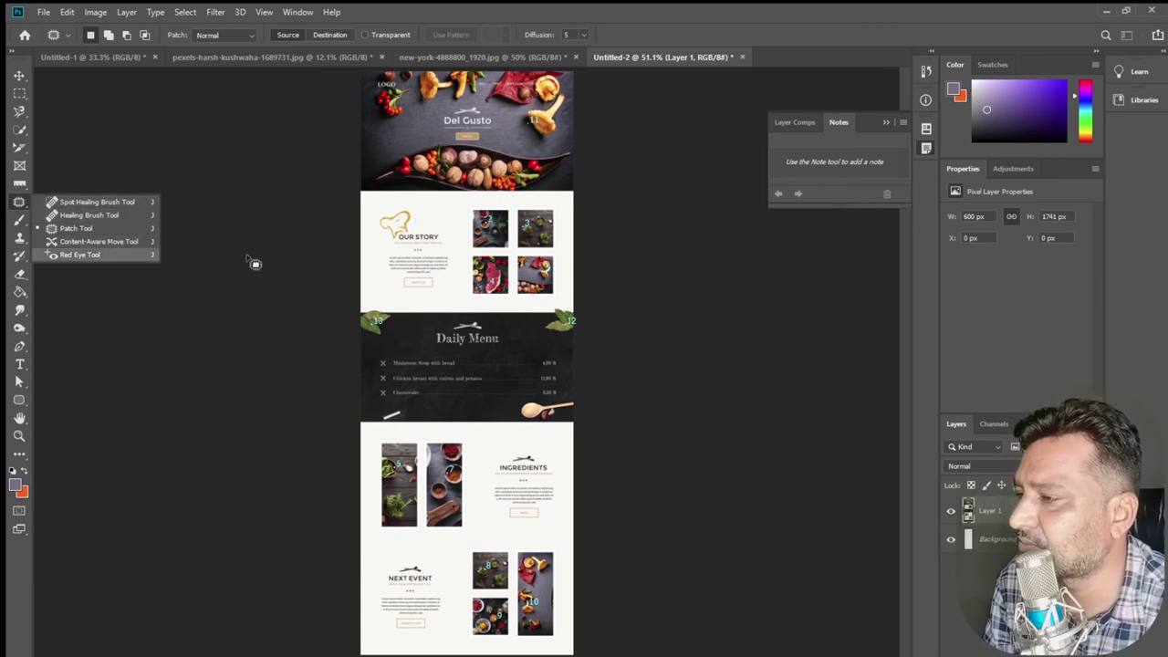
# - With the Spot Healing Brush, show the portrait photo at 100% on the cheek beside the lips
pyautogui.click(128, 202)
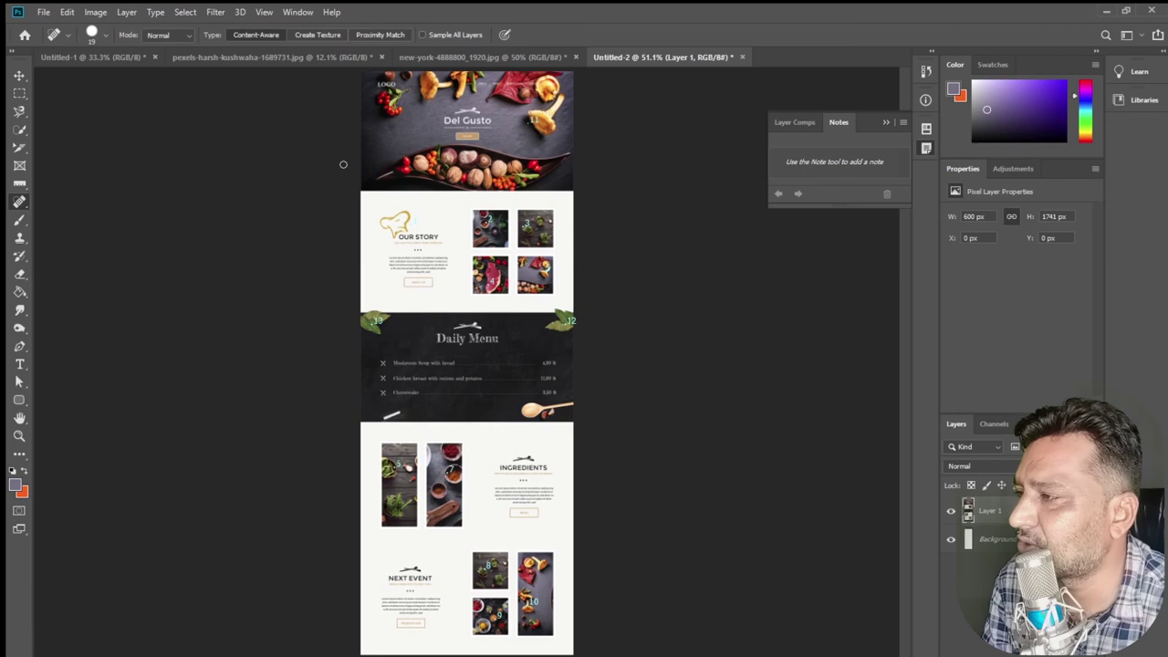
pyautogui.click(307, 60)
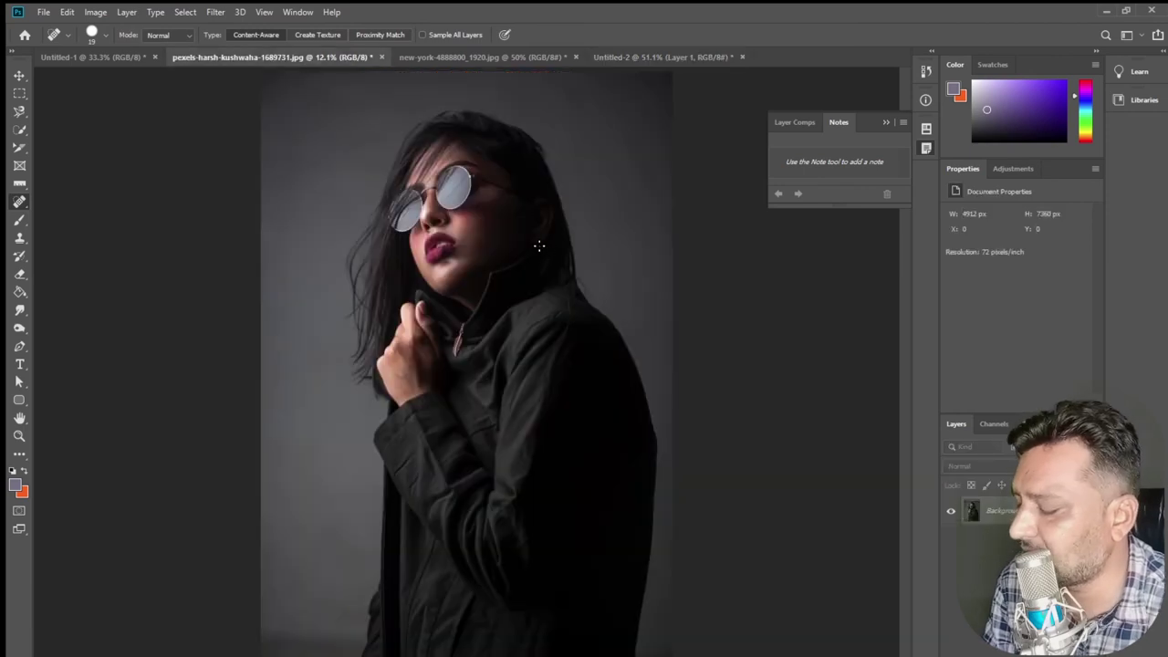
pyautogui.press('z')
pyautogui.click(449, 260)
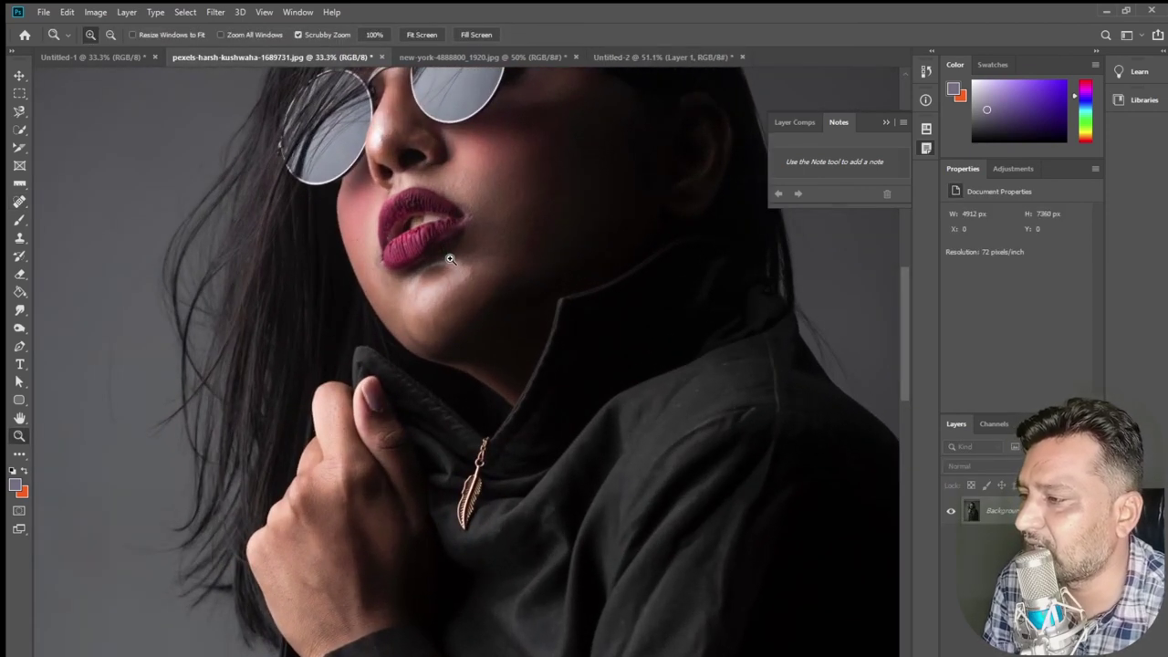
pyautogui.click(462, 204)
pyautogui.moveTo(462, 204); pyautogui.dragTo(459, 343)
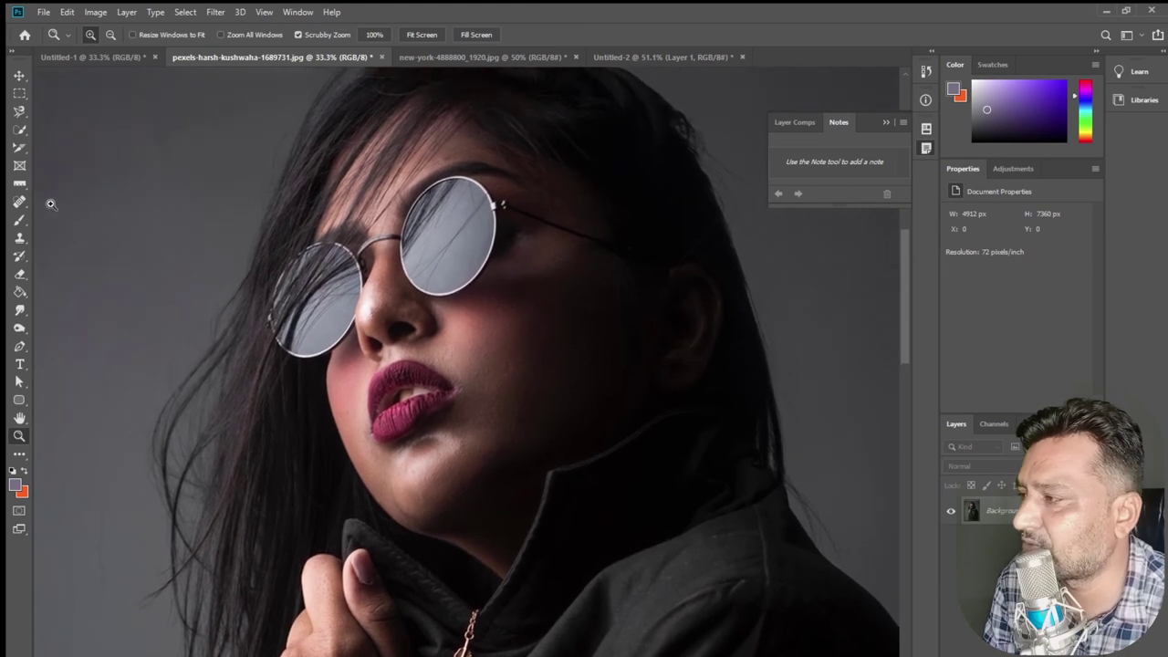
pyautogui.click(19, 201)
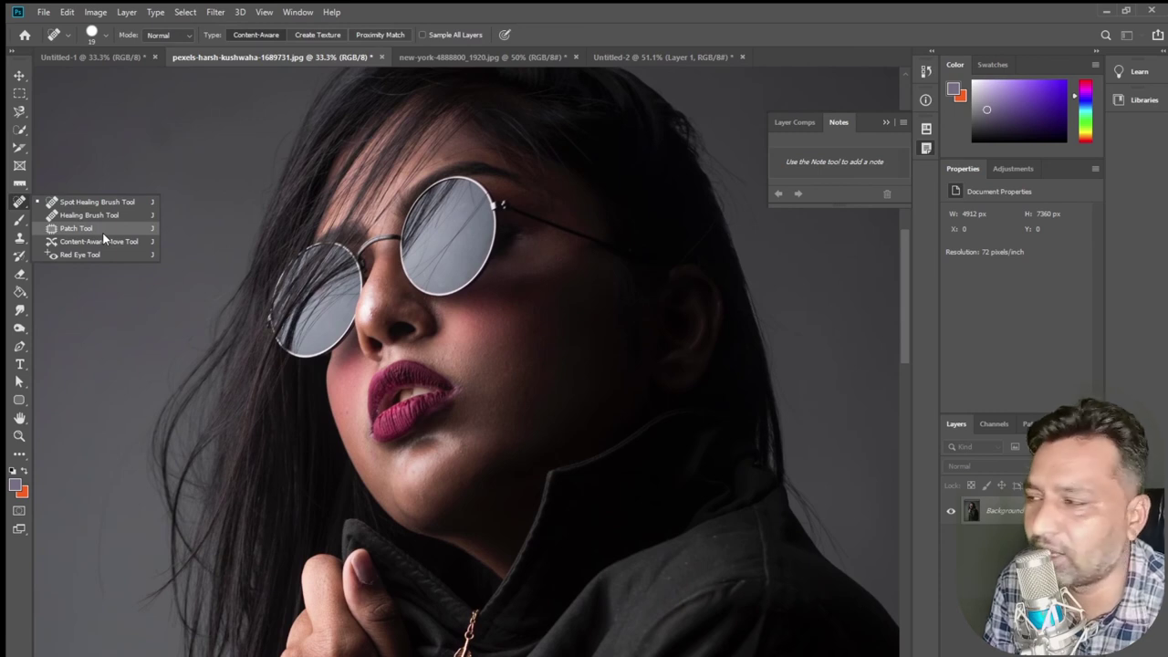
pyautogui.click(105, 204)
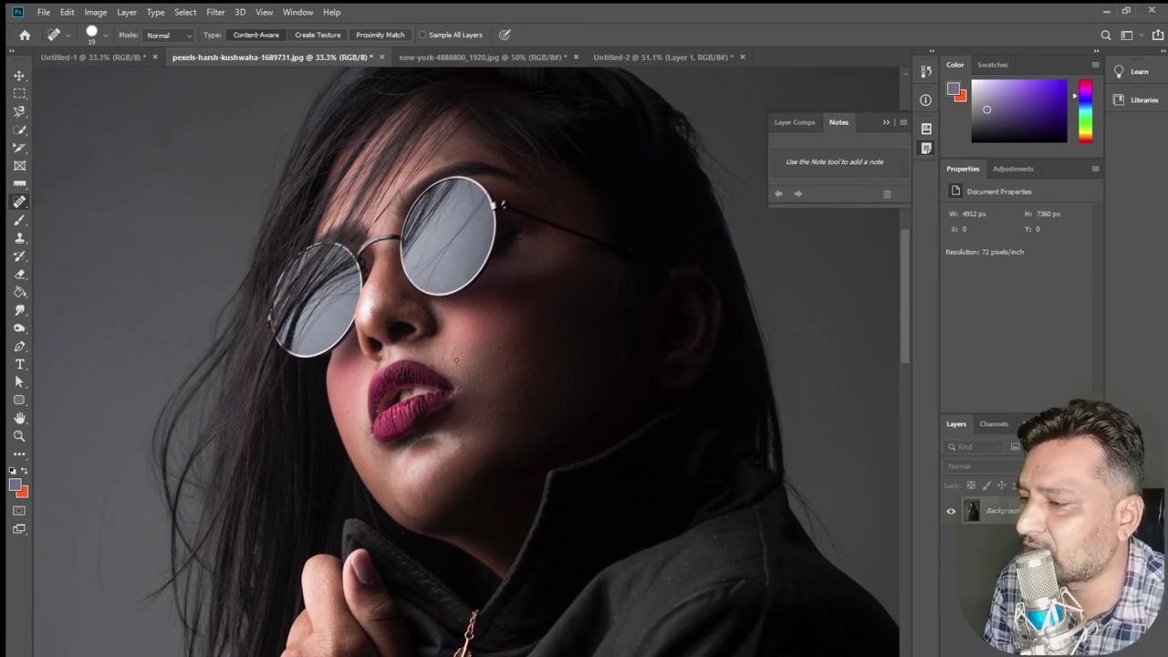
pyautogui.press('z')
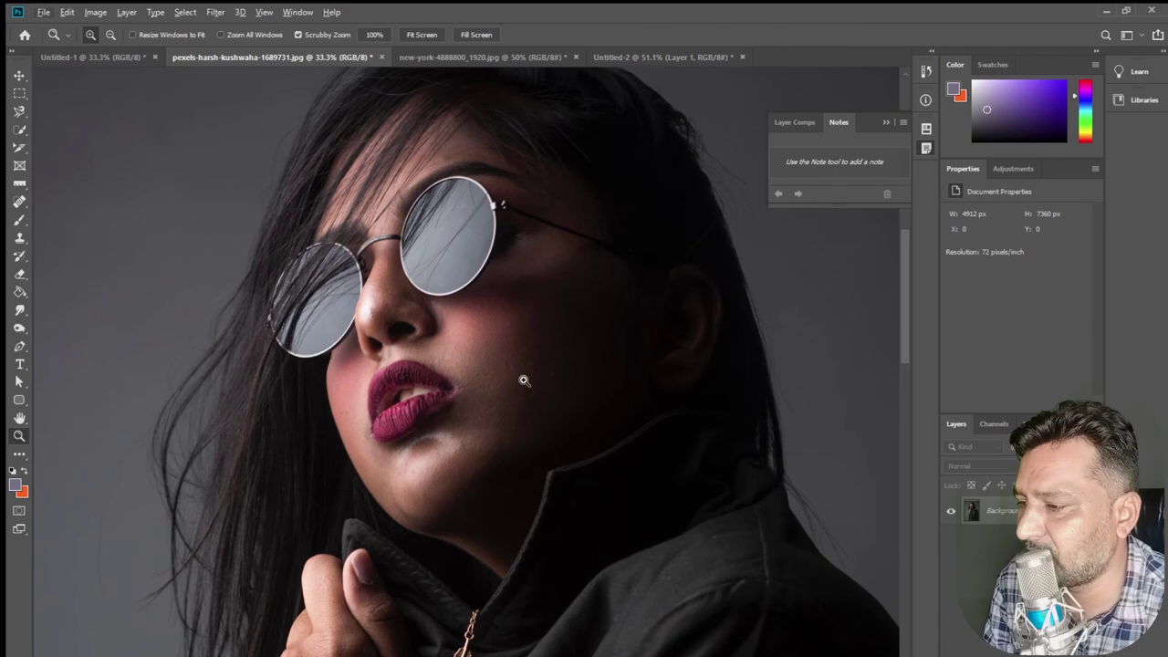
pyautogui.click(520, 379)
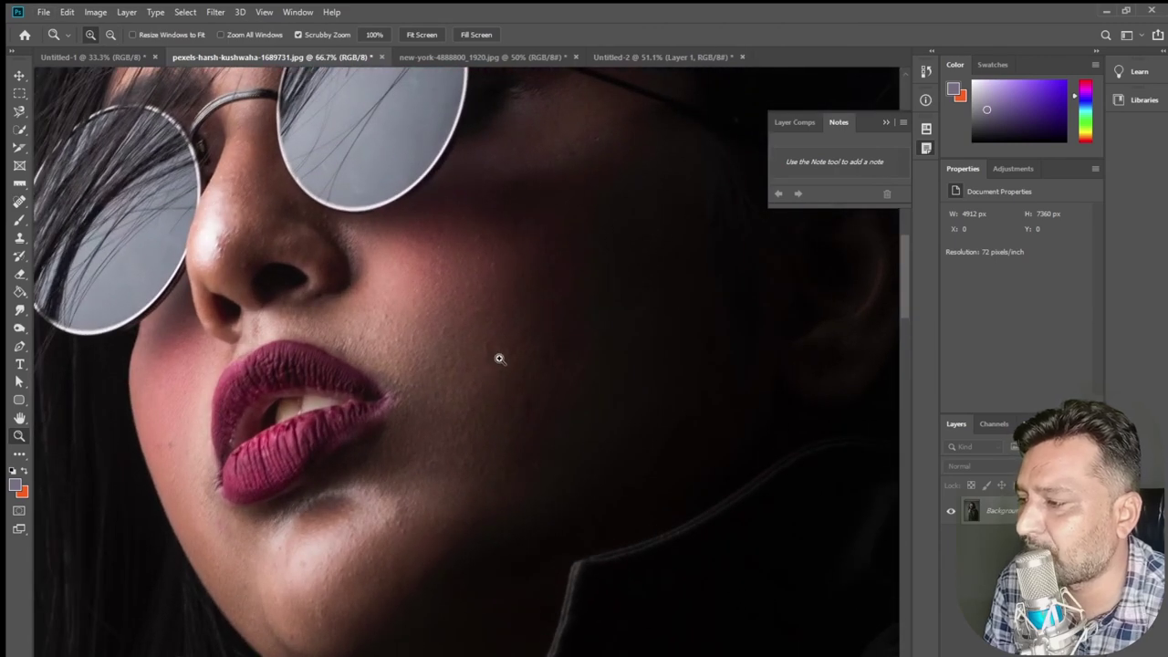
pyautogui.click(498, 360)
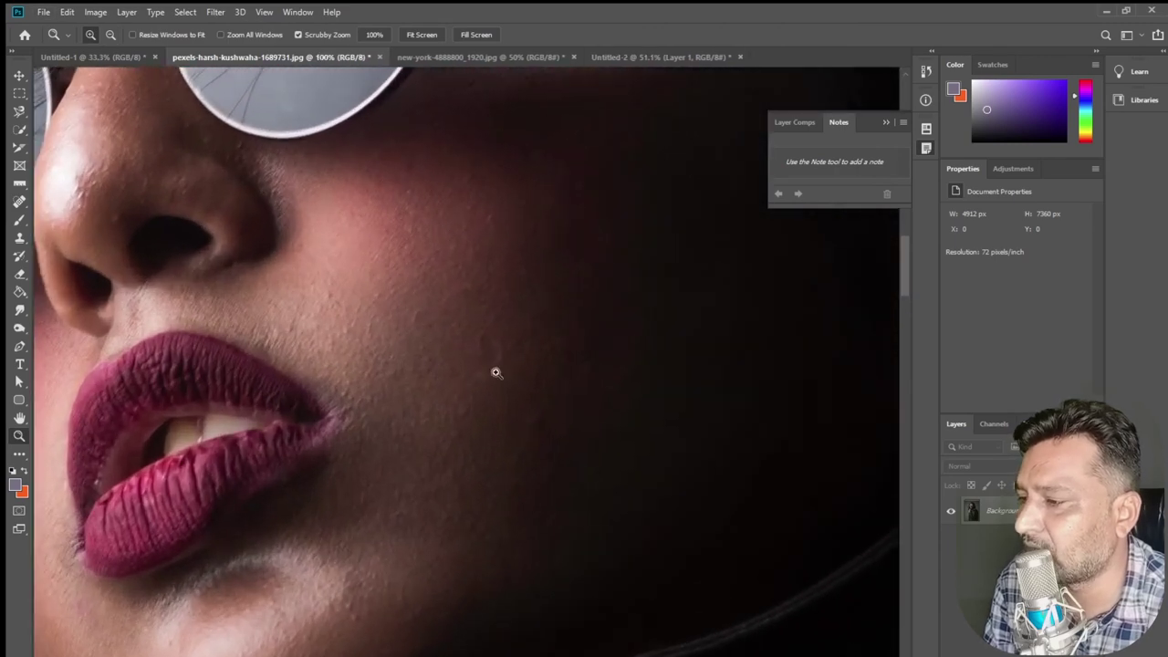
# - With the Spot Healing Brush, heal the small blemishes on the cheek and beside the mouth
pyautogui.click(19, 201)
pyautogui.click(76, 205)
pyautogui.moveTo(482, 342); pyautogui.dragTo(495, 352)
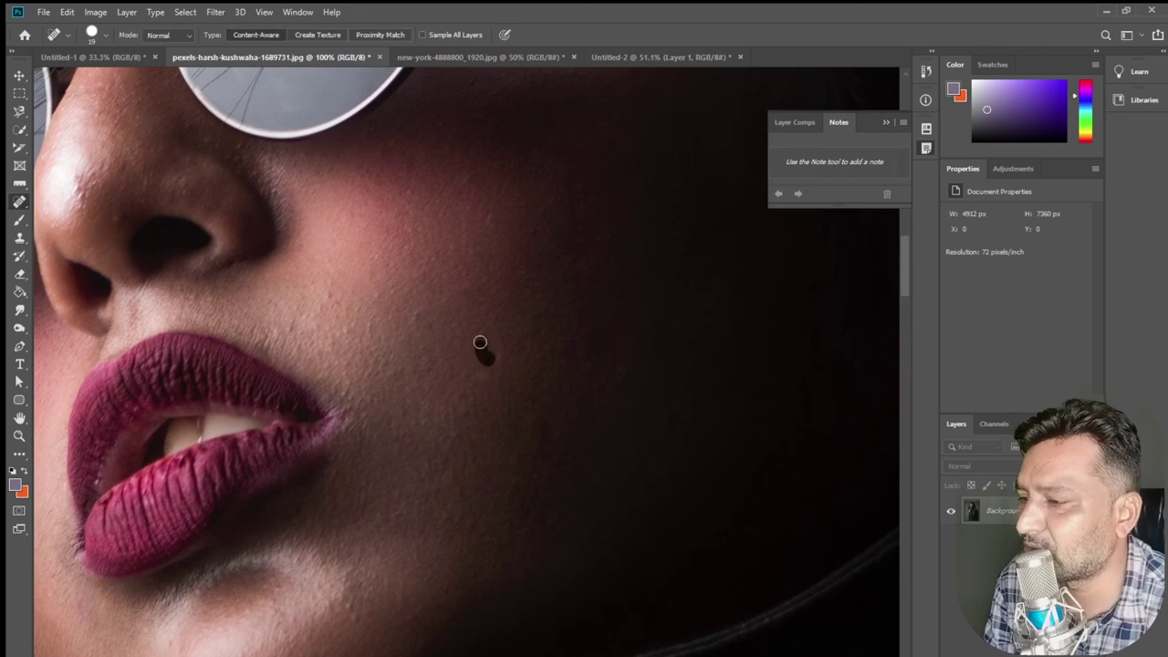
pyautogui.click(497, 365)
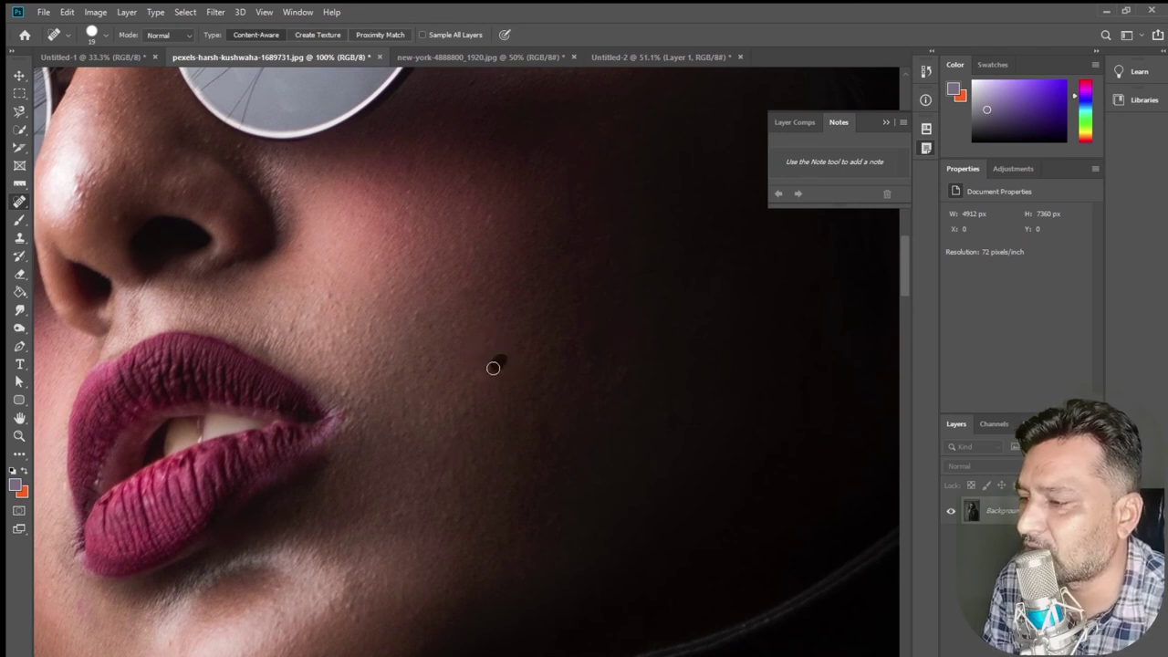
pyautogui.click(415, 316)
pyautogui.click(394, 293)
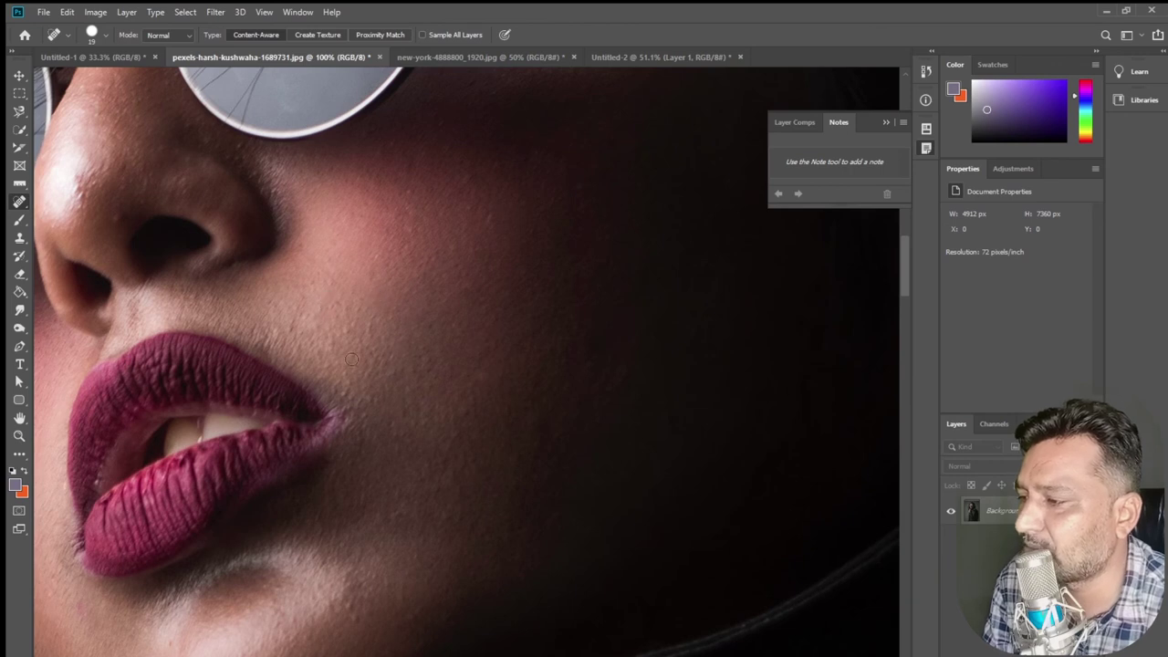
pyautogui.click(374, 331)
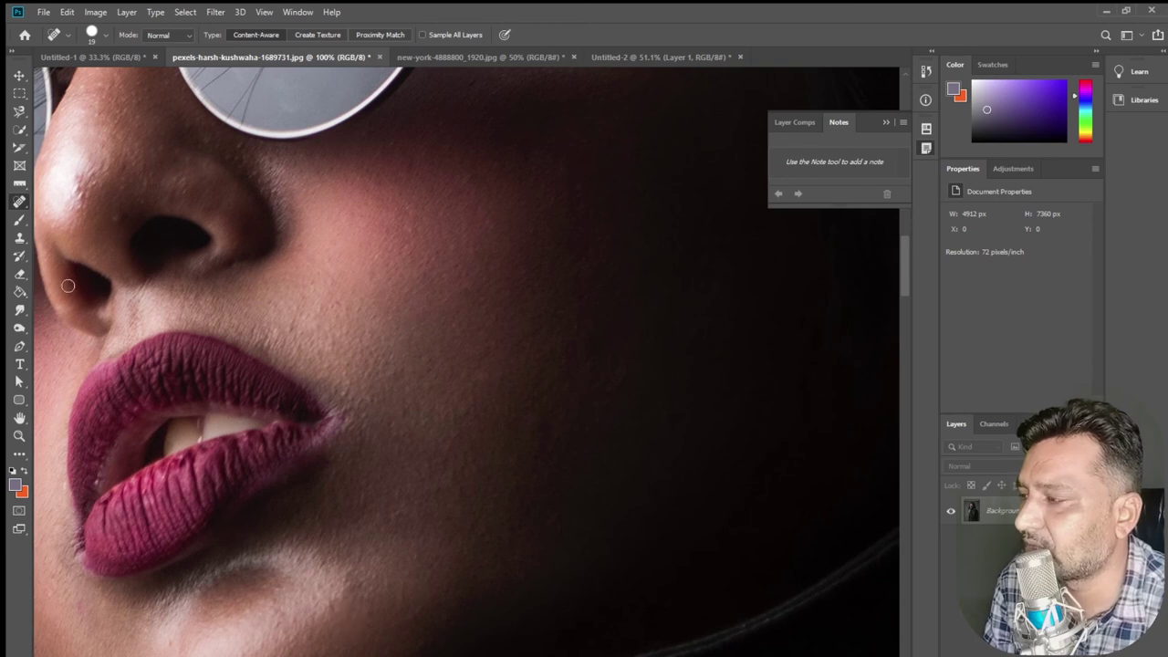
# - Set the spot healing brush to 97 px with 28% hardness and heal a cheek area
pyautogui.rightClick(13, 205)
pyautogui.click(79, 200)
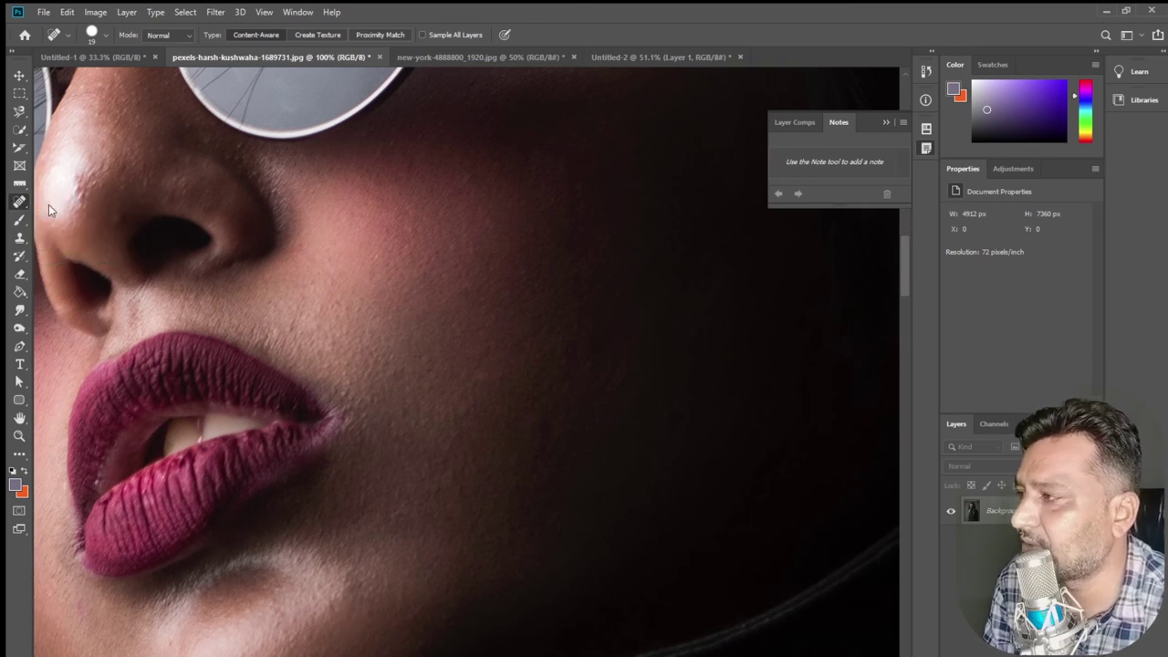
pyautogui.click(103, 35)
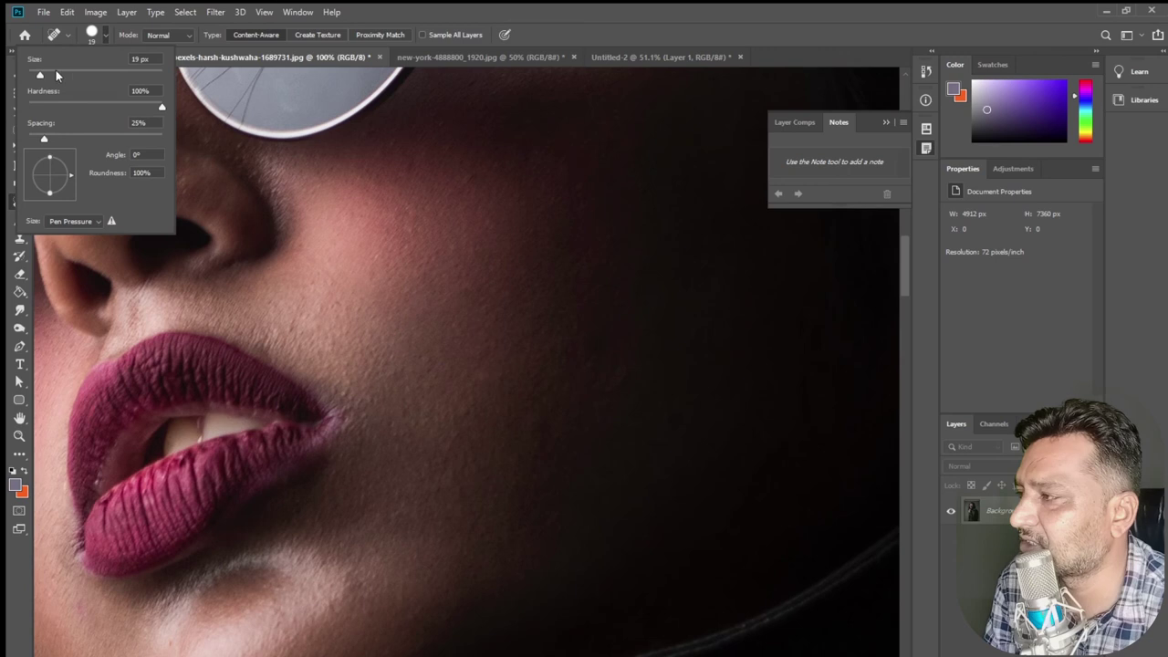
pyautogui.write('97')
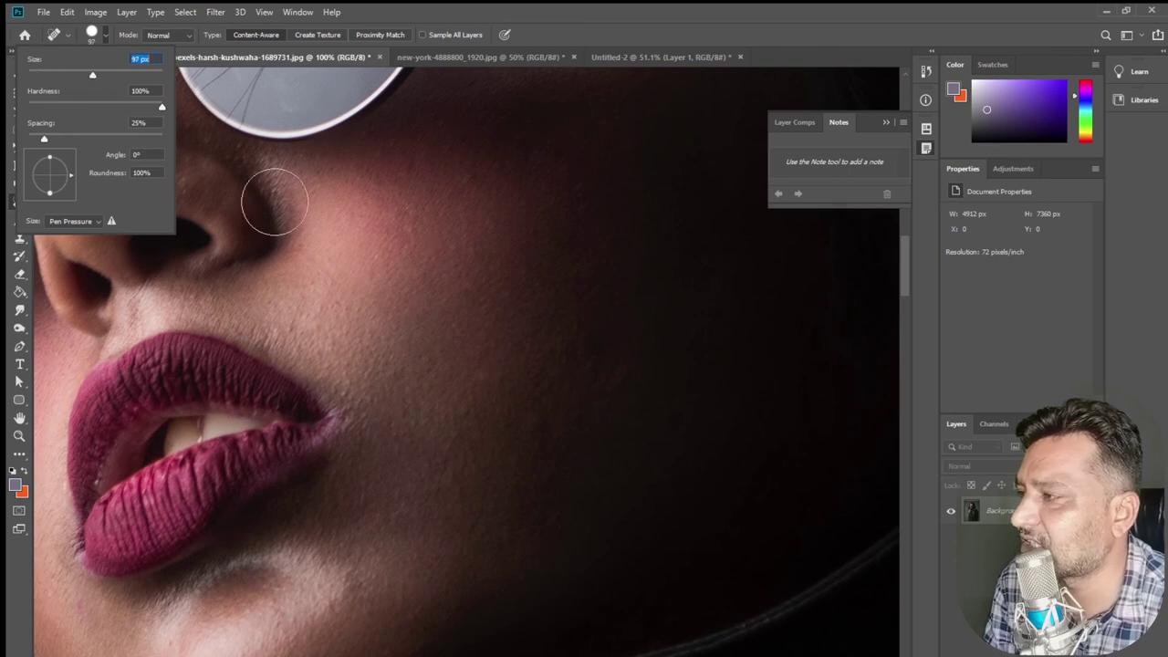
pyautogui.press('Return')
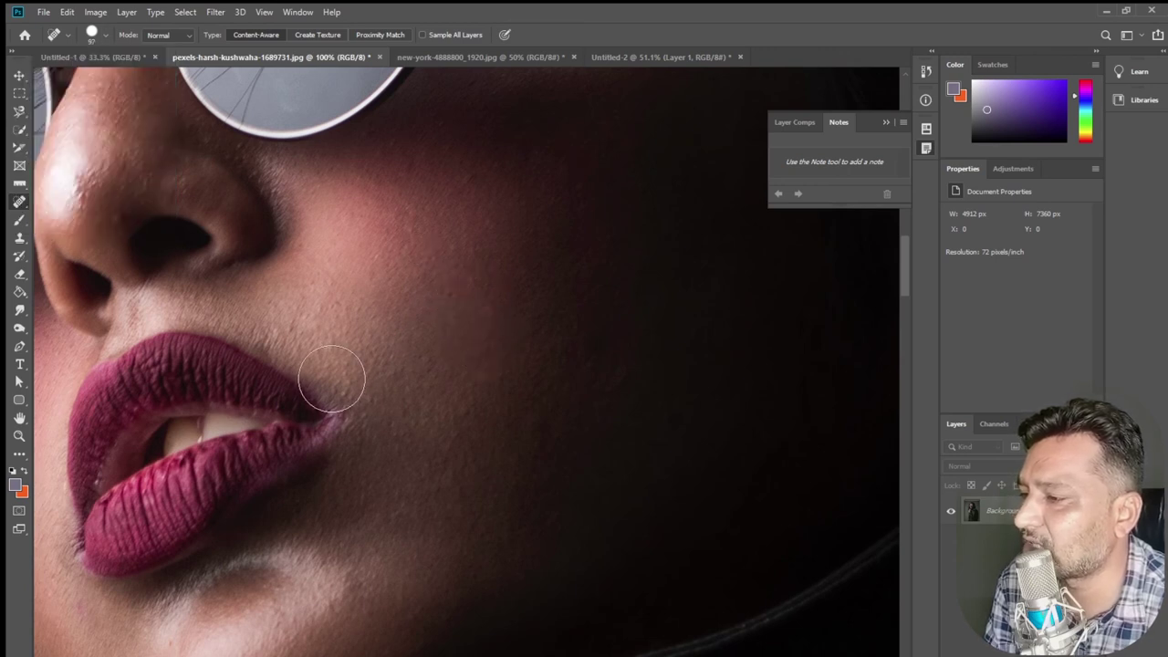
pyautogui.click(92, 36)
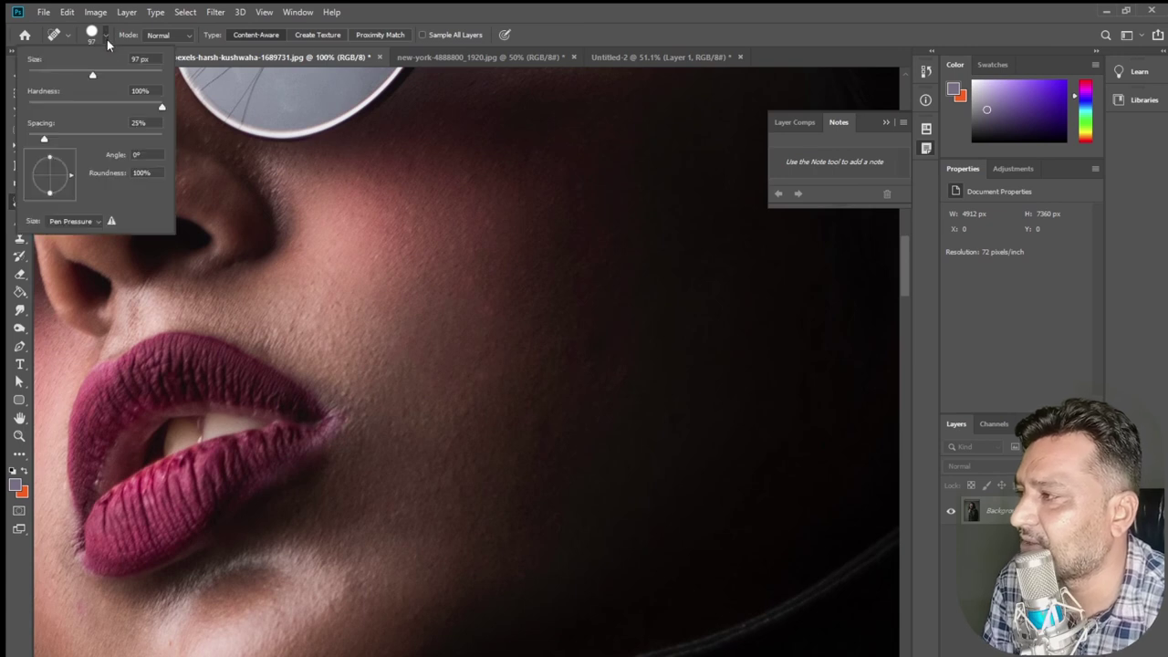
pyautogui.moveTo(85, 106); pyautogui.dragTo(66, 106)
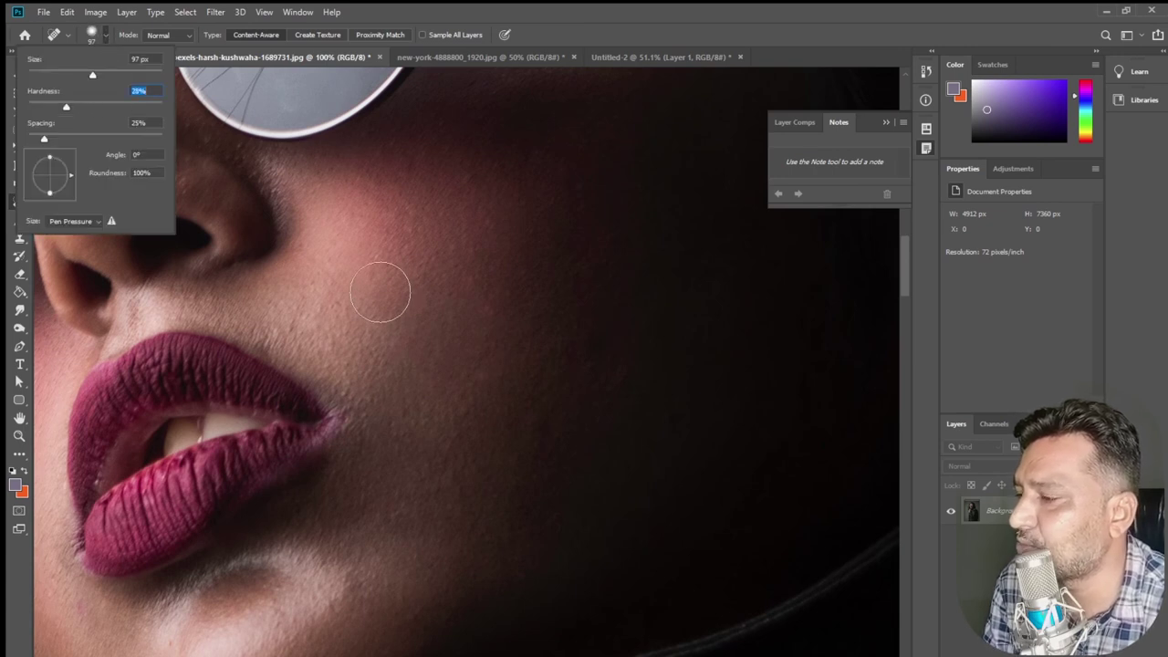
pyautogui.click(383, 295)
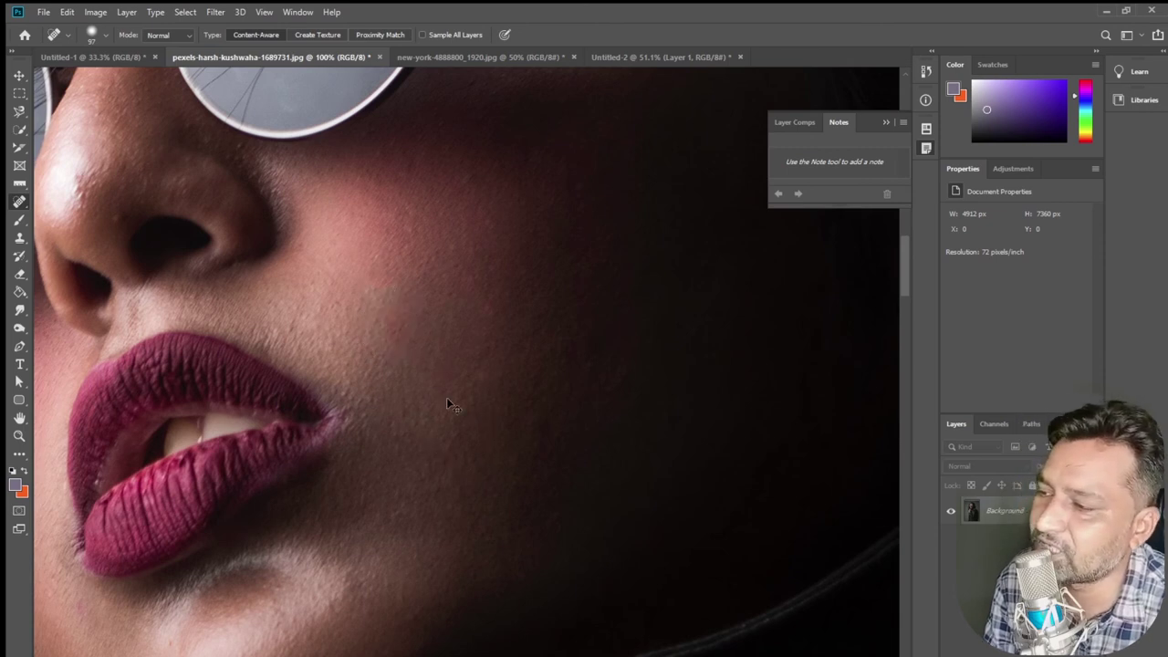
# - Heal another cheek spot, shrink the brush with [, and set Type to Proximity Match
pyautogui.click(108, 34)
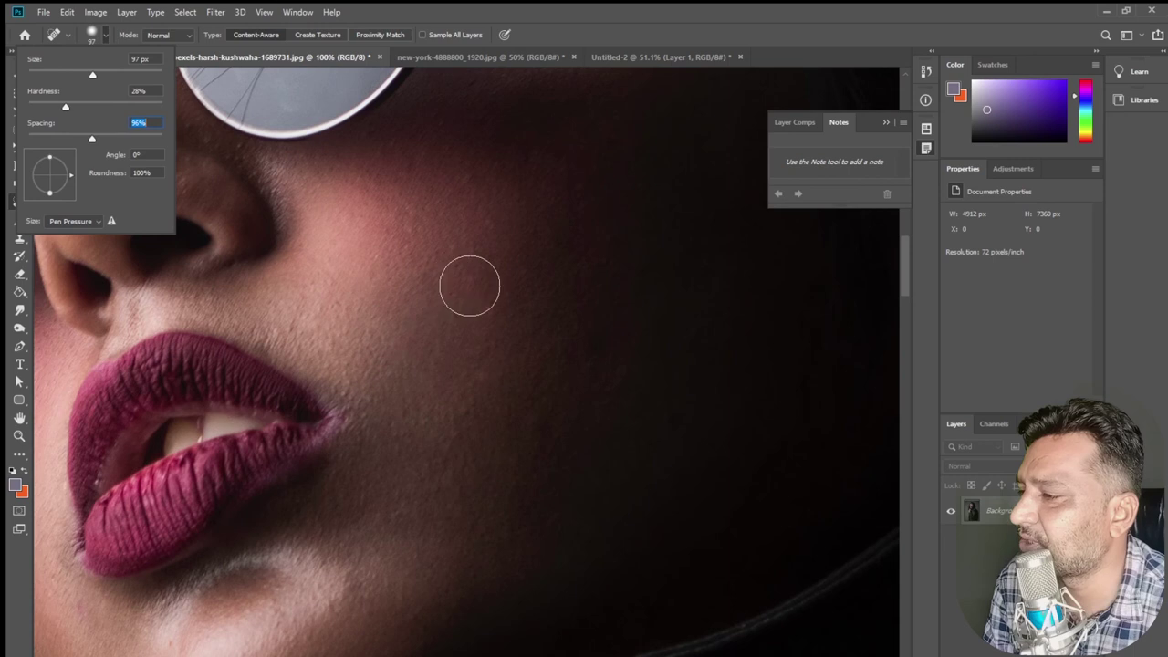
pyautogui.click(470, 286)
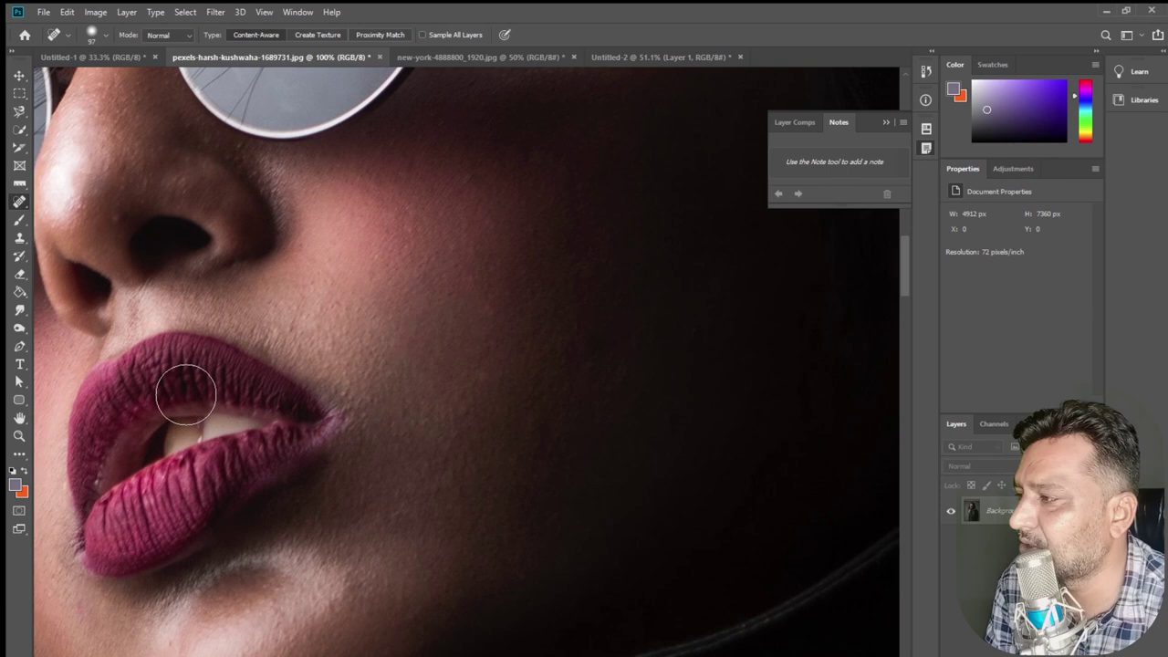
pyautogui.press('[')
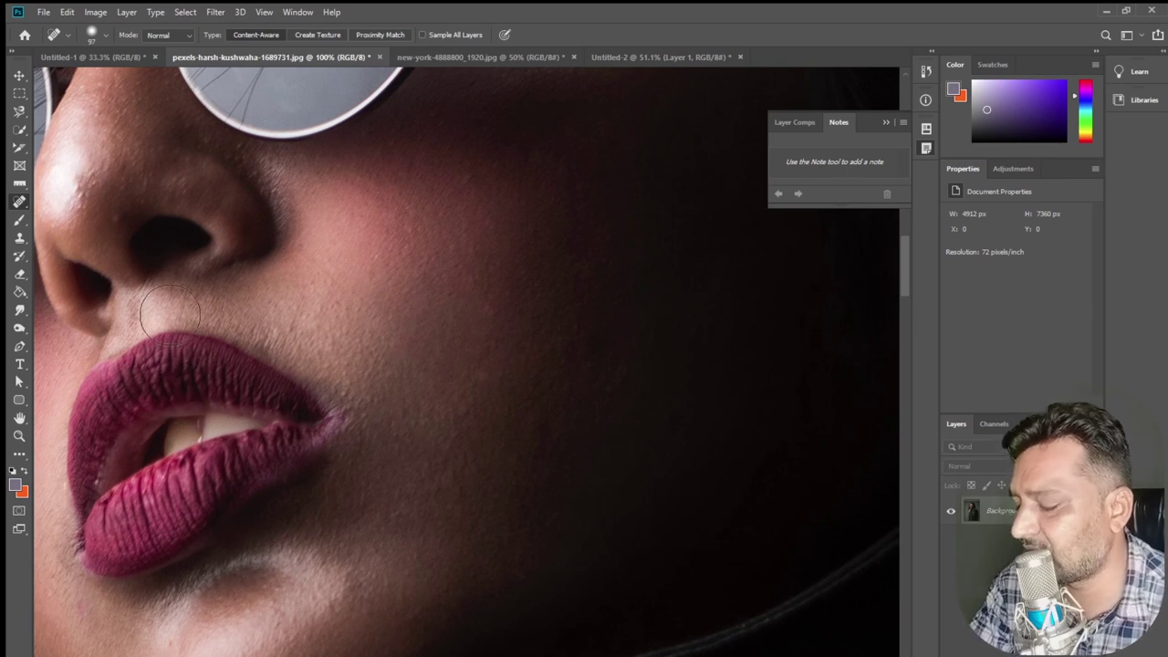
pyautogui.press('[')
pyautogui.press('[')
pyautogui.press('[')
pyautogui.press('[')
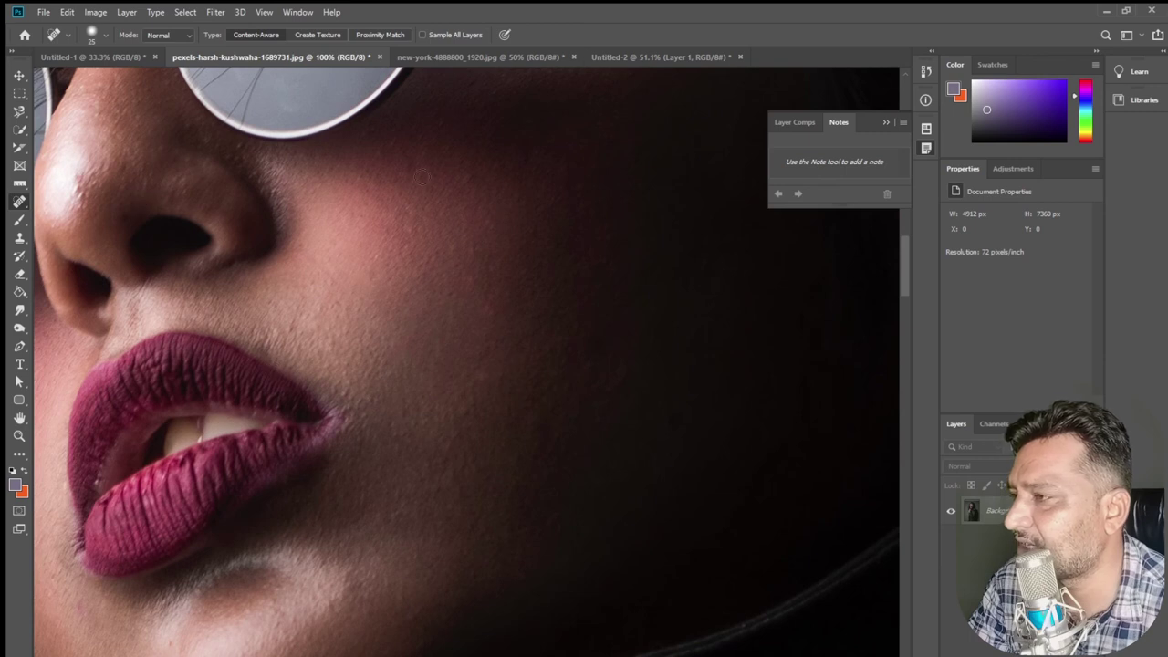
pyautogui.click(393, 37)
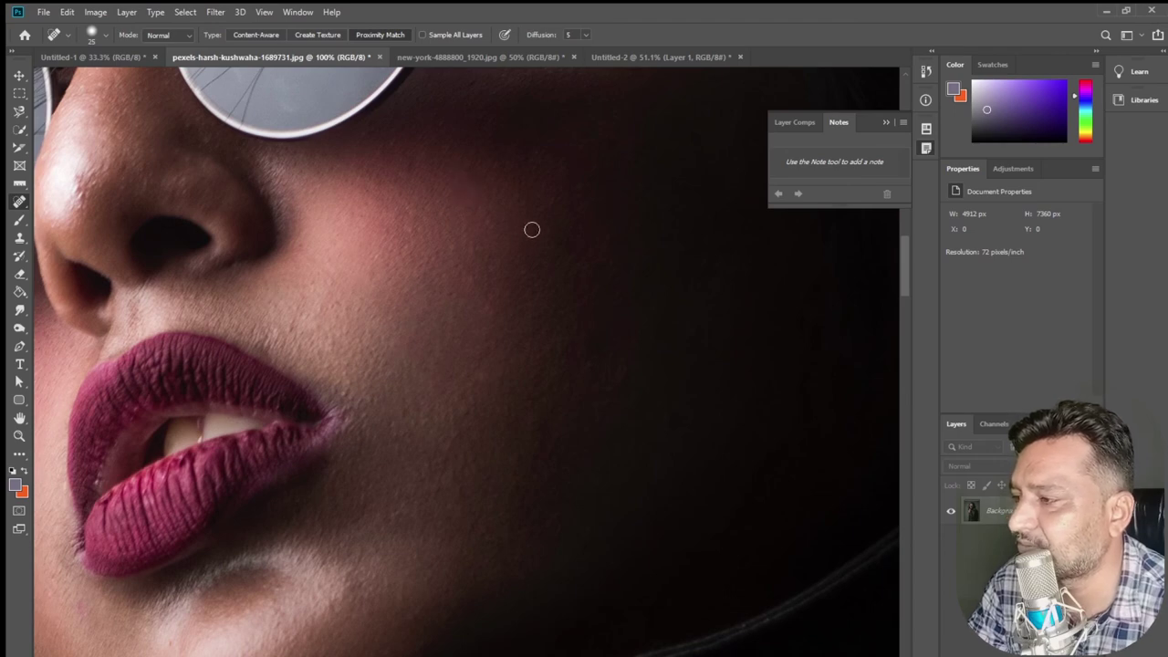
# - Zoom out to 25% to bring the whole portrait into view
pyautogui.moveTo(295, 227); pyautogui.dragTo(472, 489)
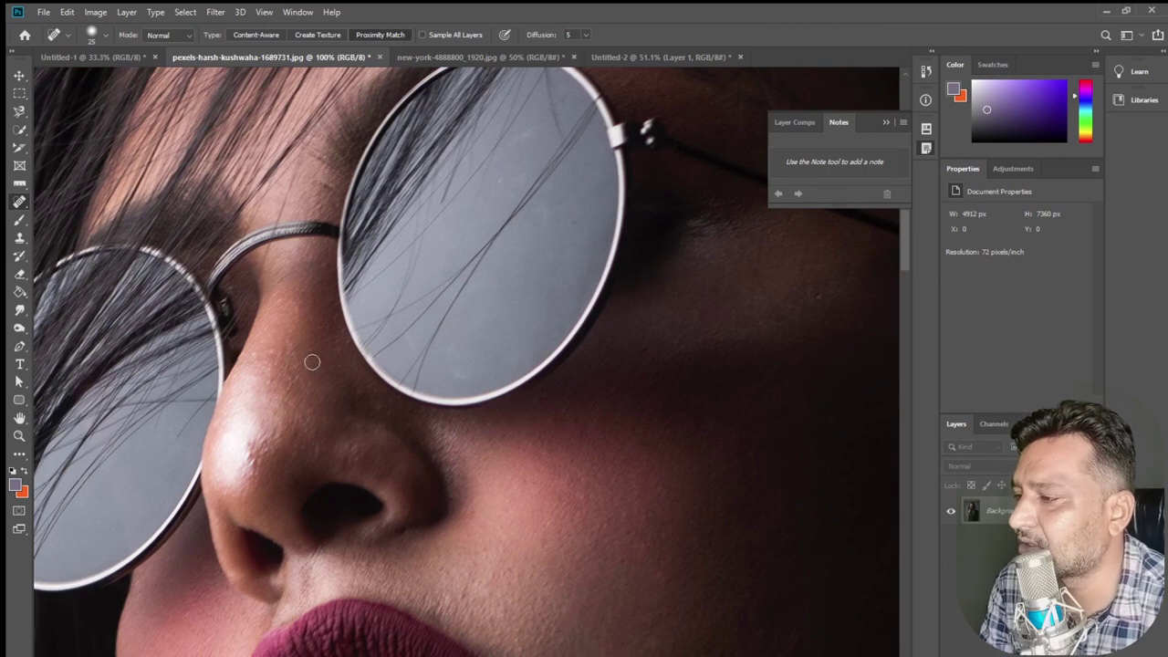
pyautogui.press('z')
pyautogui.keyDown('alt'); pyautogui.click(425, 371); pyautogui.keyUp('alt')
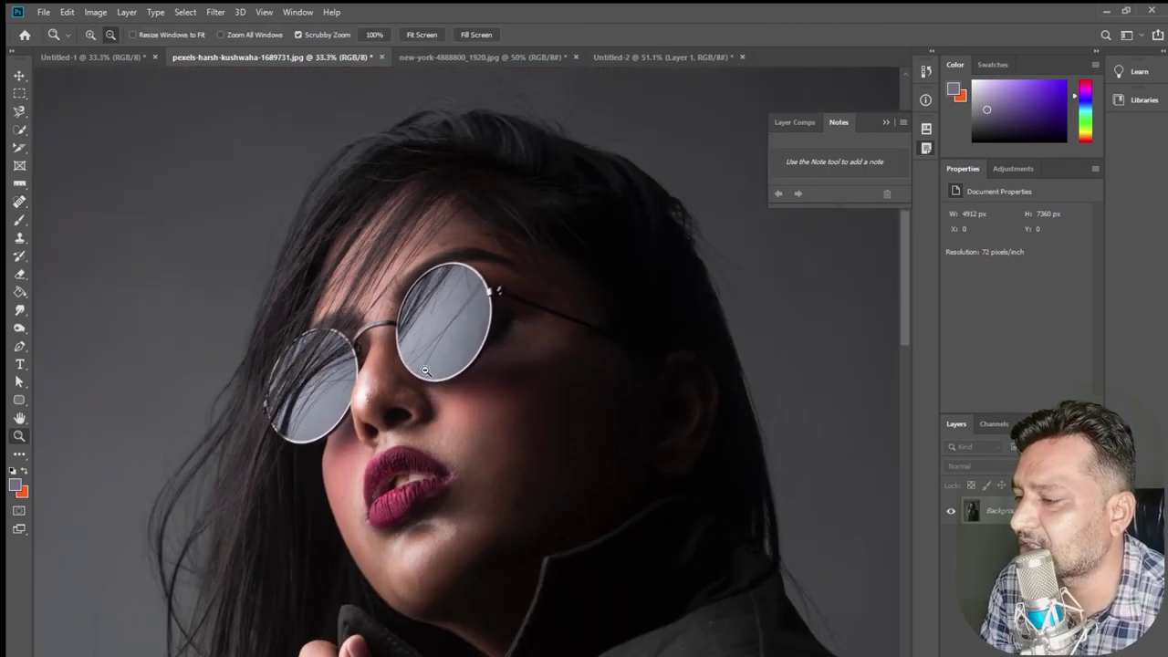
pyautogui.keyDown('alt'); pyautogui.click(511, 464); pyautogui.keyUp('alt')
pyautogui.moveTo(505, 495); pyautogui.dragTo(459, 357)
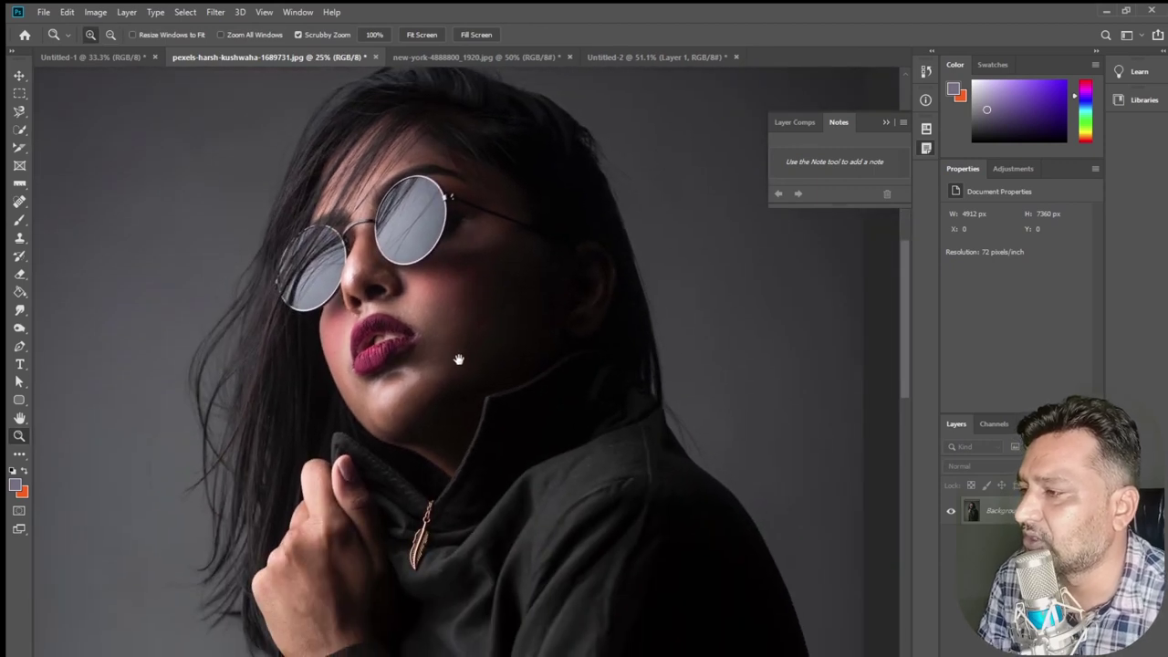
pyautogui.click(19, 184)
pyautogui.click(19, 202)
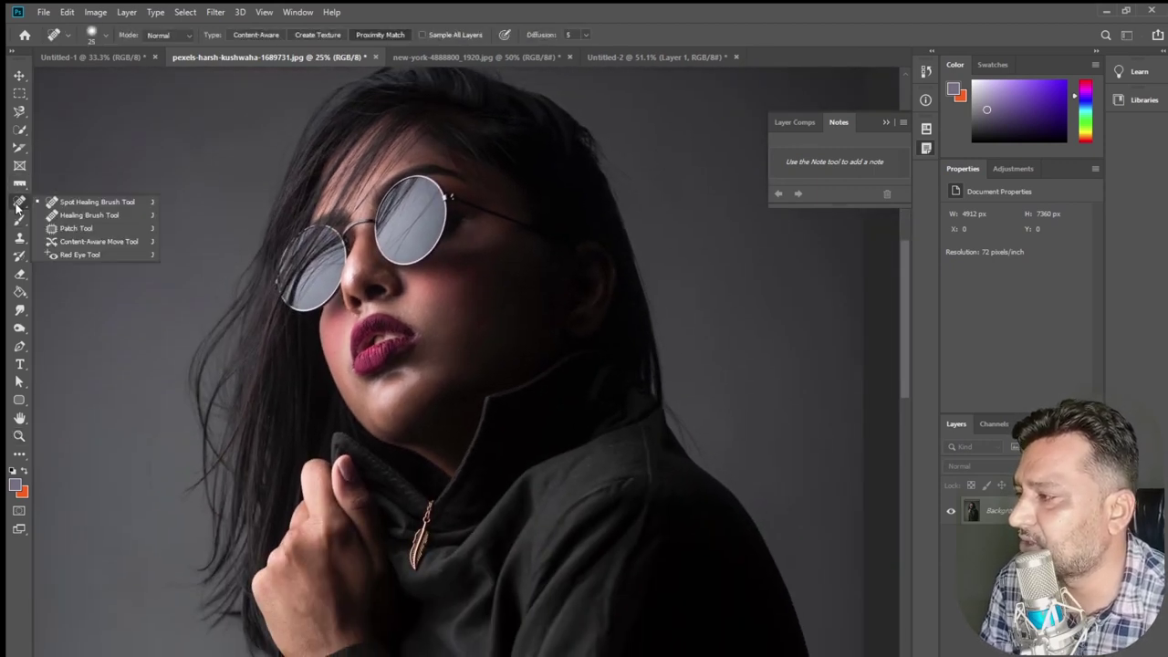
# - Choose the Healing Brush Tool and zoom in closely on the lips and chin
pyautogui.click(89, 215)
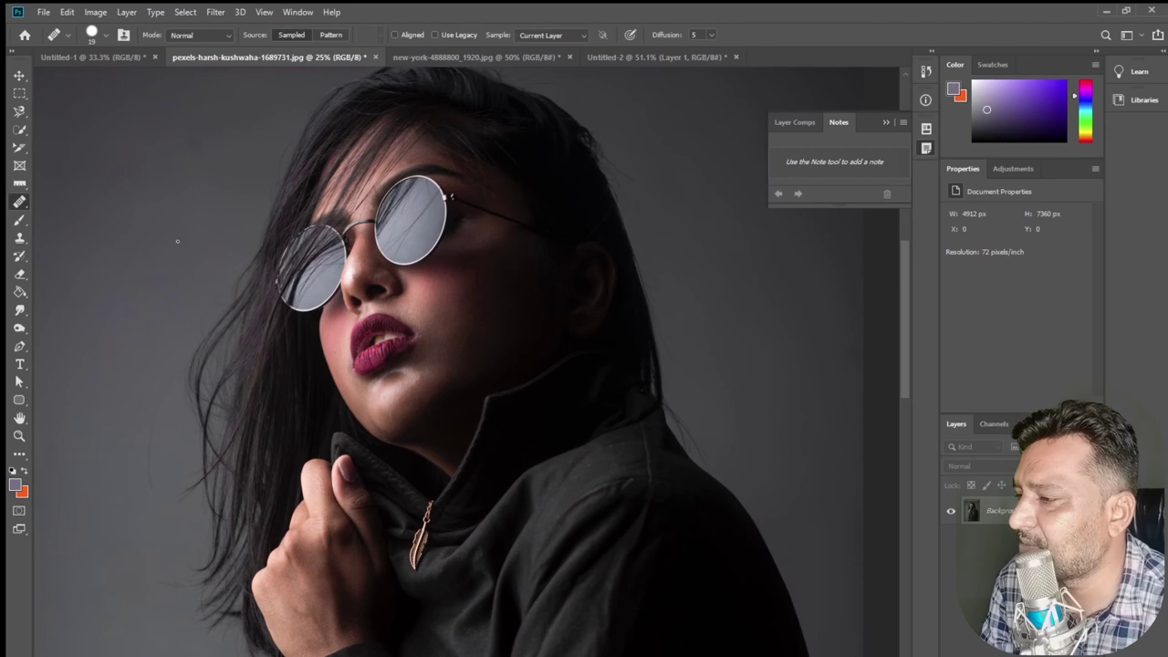
pyautogui.press('z')
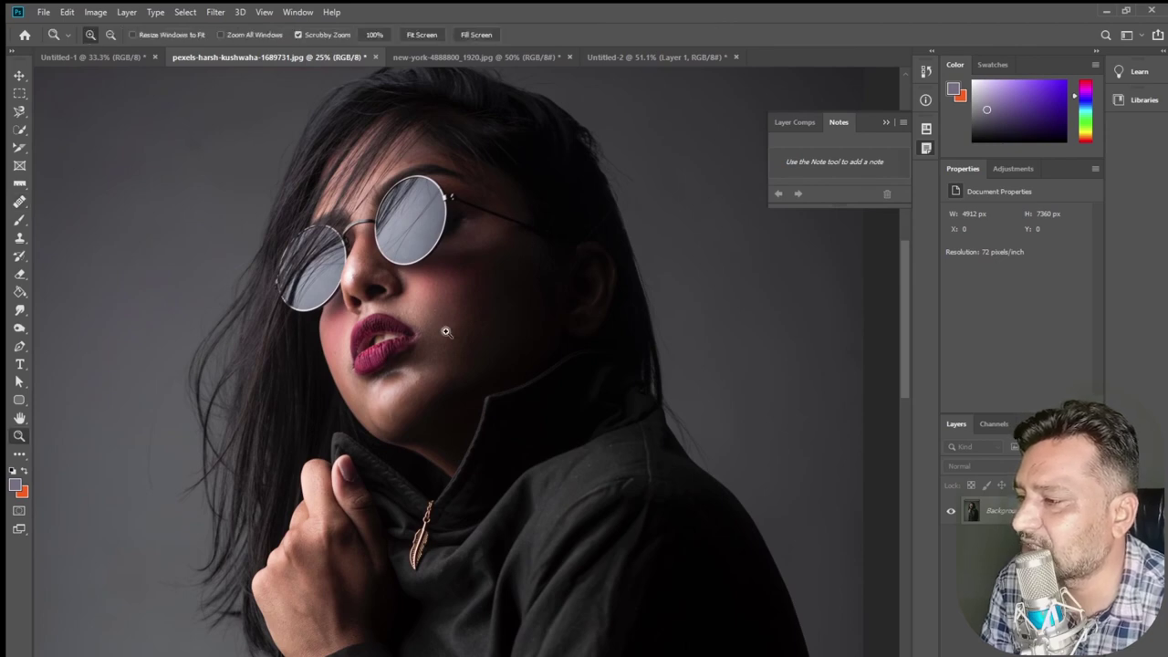
pyautogui.click(445, 331)
pyautogui.click(448, 331)
pyautogui.rightClick(20, 201)
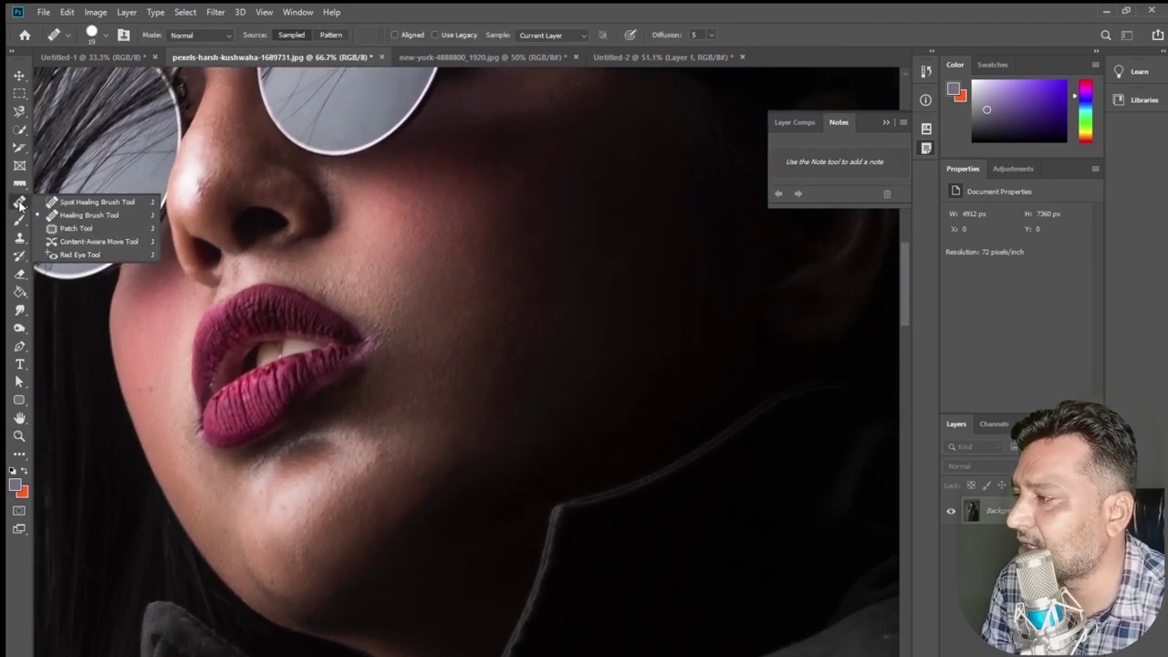
pyautogui.click(92, 201)
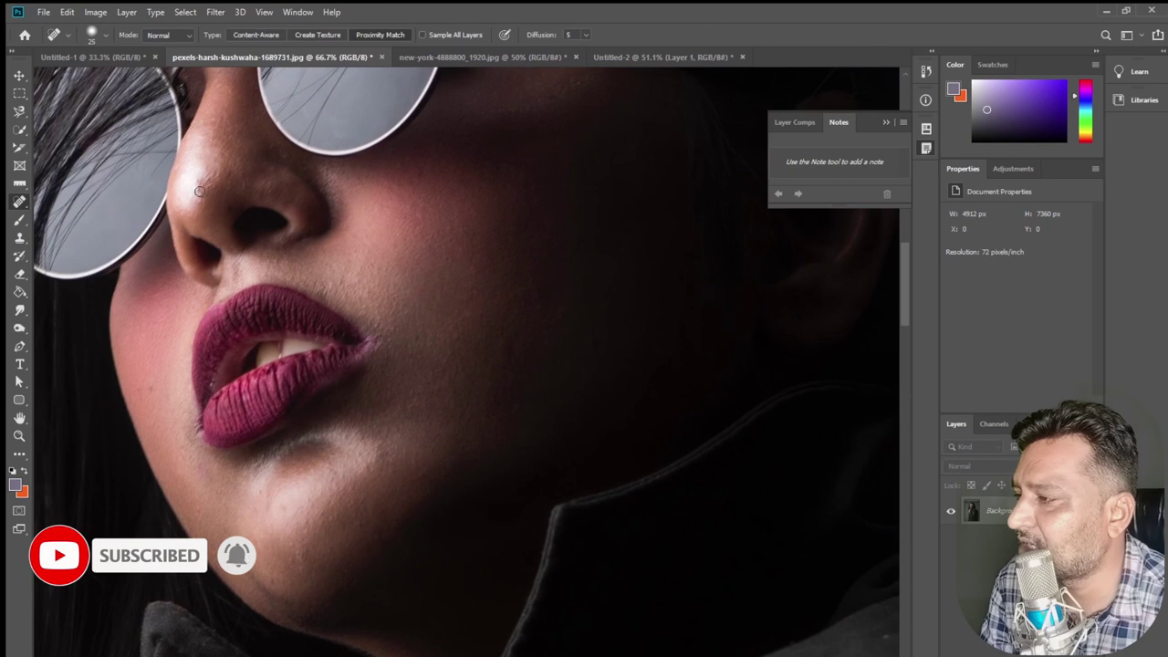
pyautogui.rightClick(21, 202)
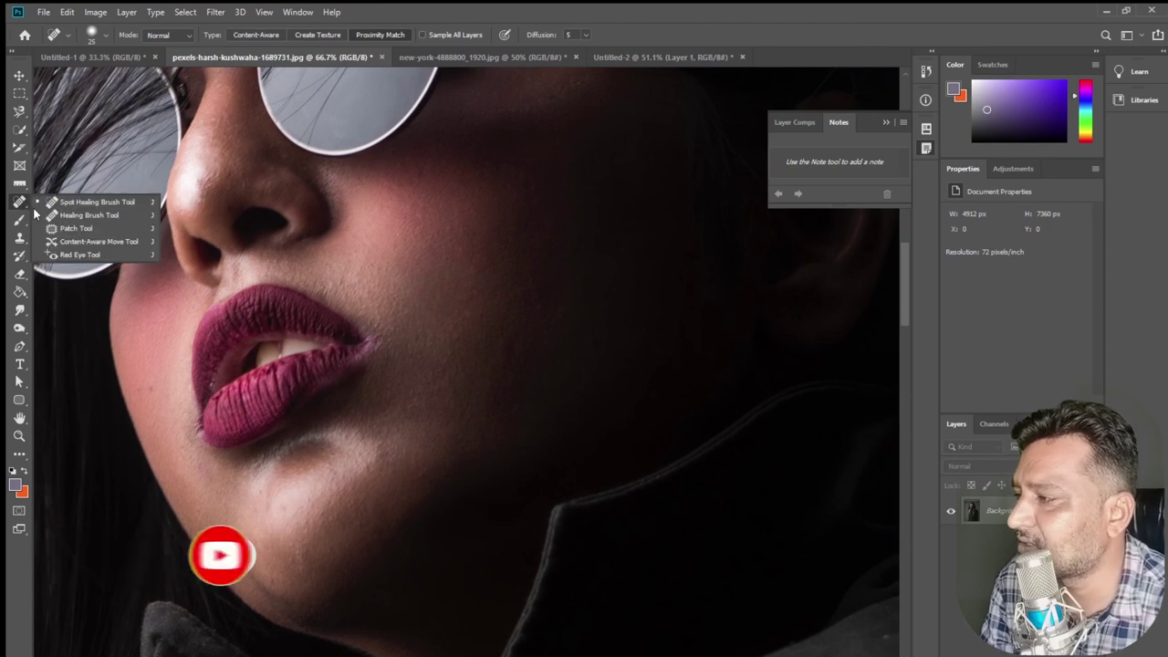
pyautogui.click(90, 213)
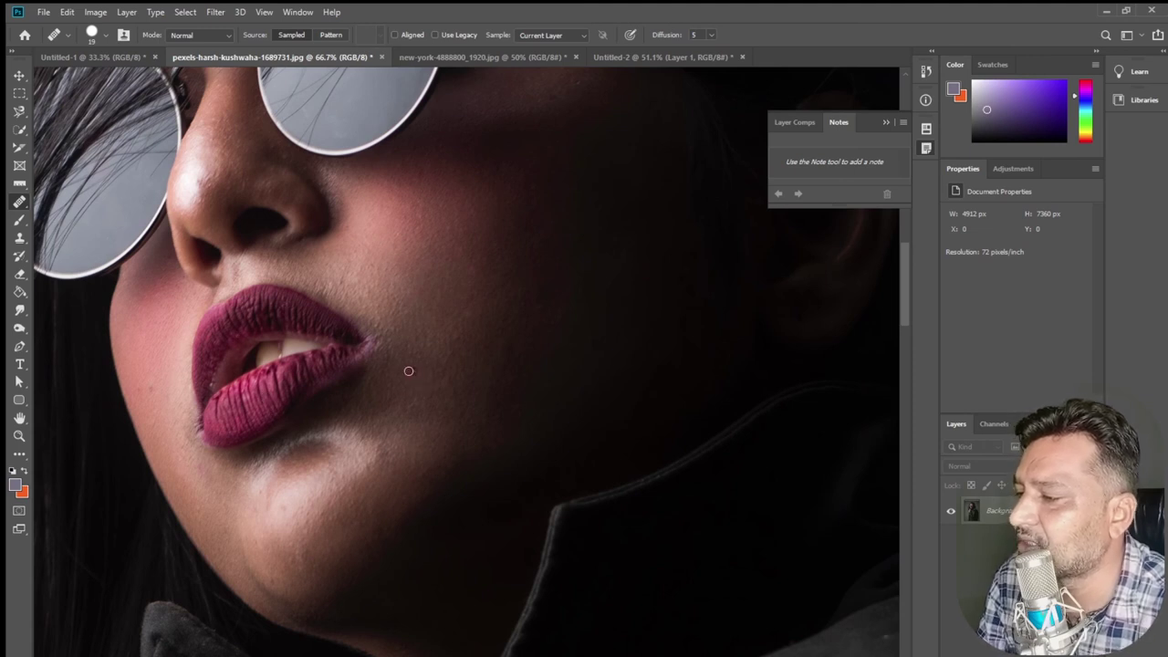
# - Heal the dark chin blemish and paint sampled healing below the glasses rim
pyautogui.click(318, 471)
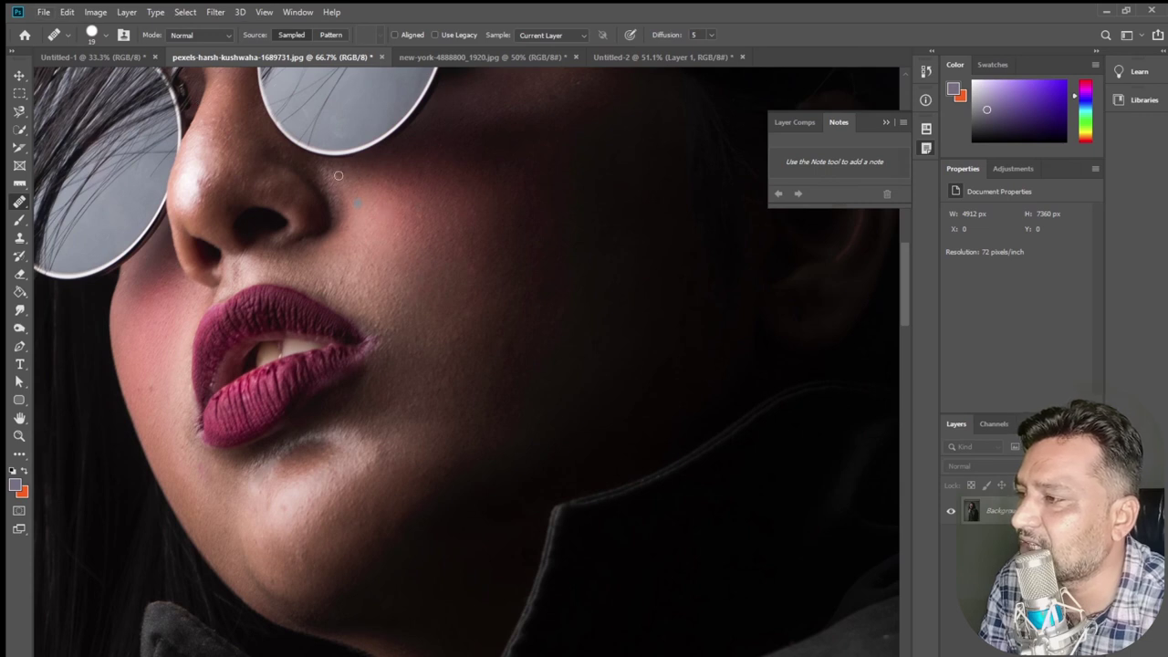
pyautogui.moveTo(331, 149); pyautogui.dragTo(366, 146)
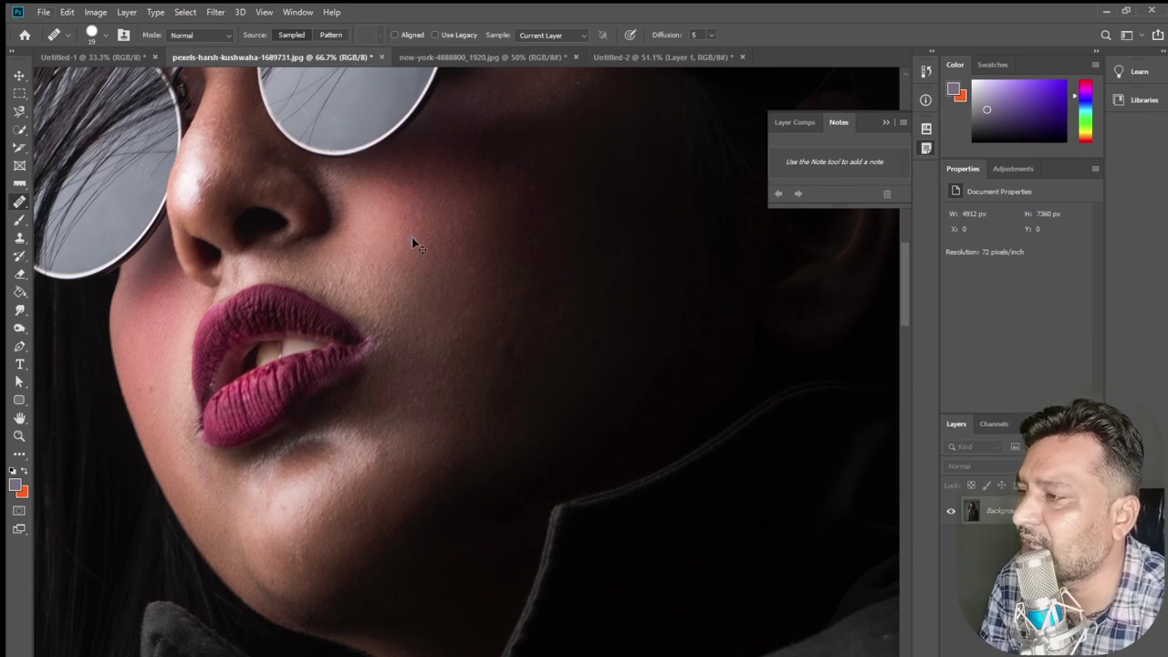
pyautogui.rightClick(20, 201)
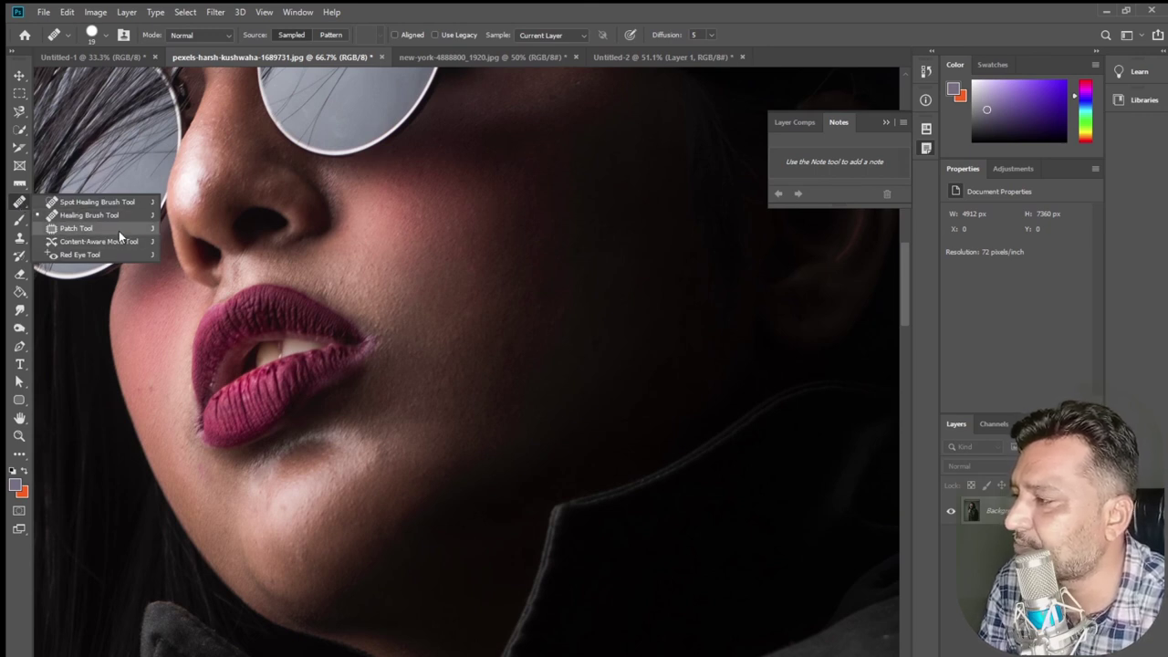
pyautogui.click(119, 230)
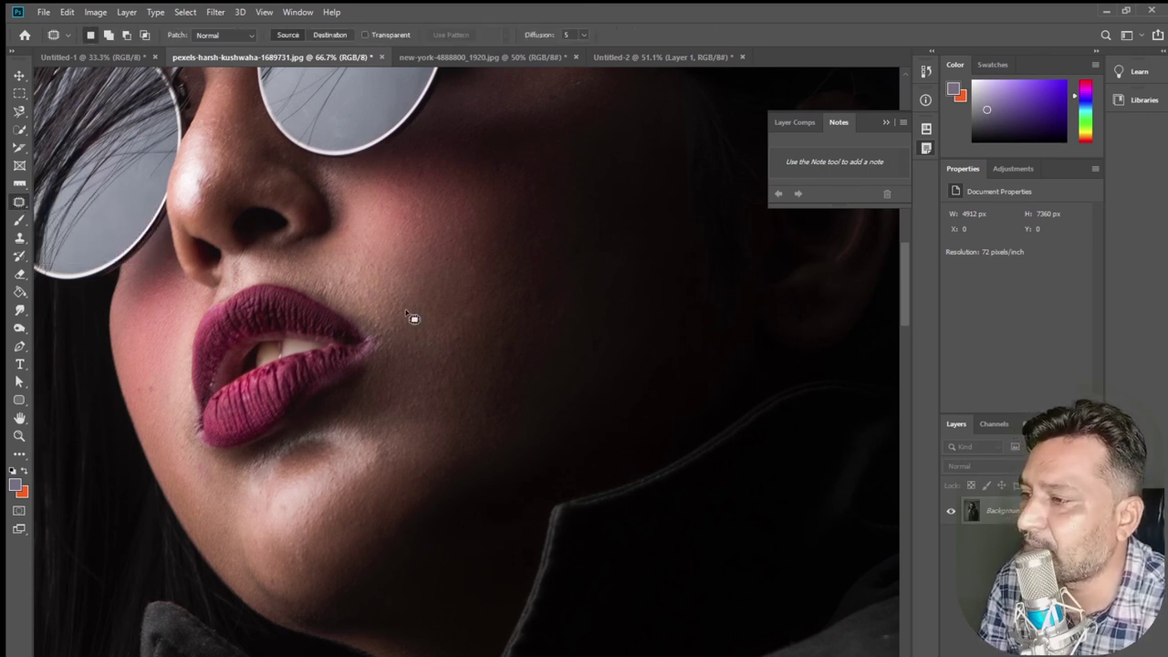
# - Draw two test patch selections on the cheek, deselecting each with Ctrl+D
pyautogui.scroll(3, 416, 309)
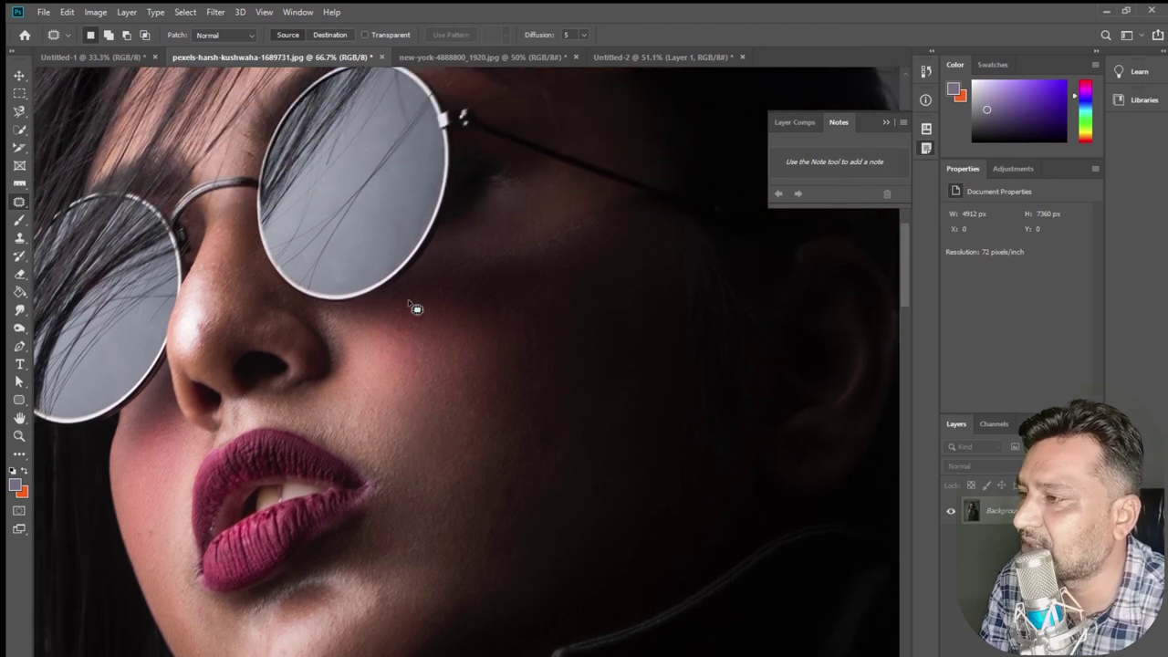
pyautogui.scroll(2, 416, 308)
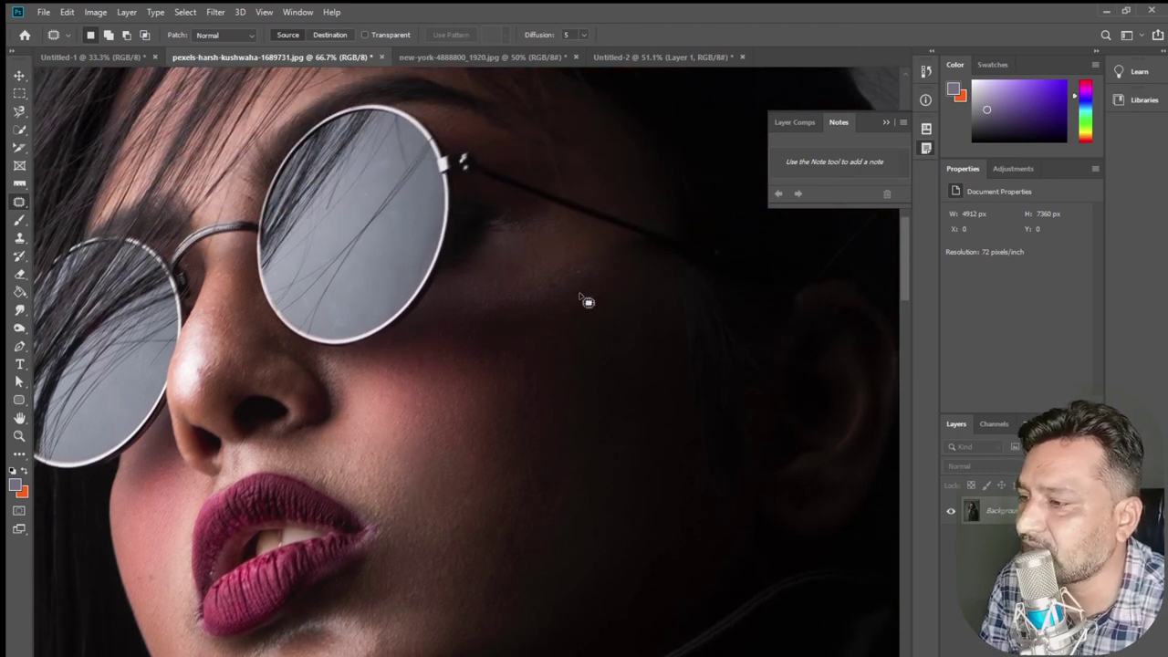
pyautogui.moveTo(579, 271); pyautogui.dragTo(571, 301)
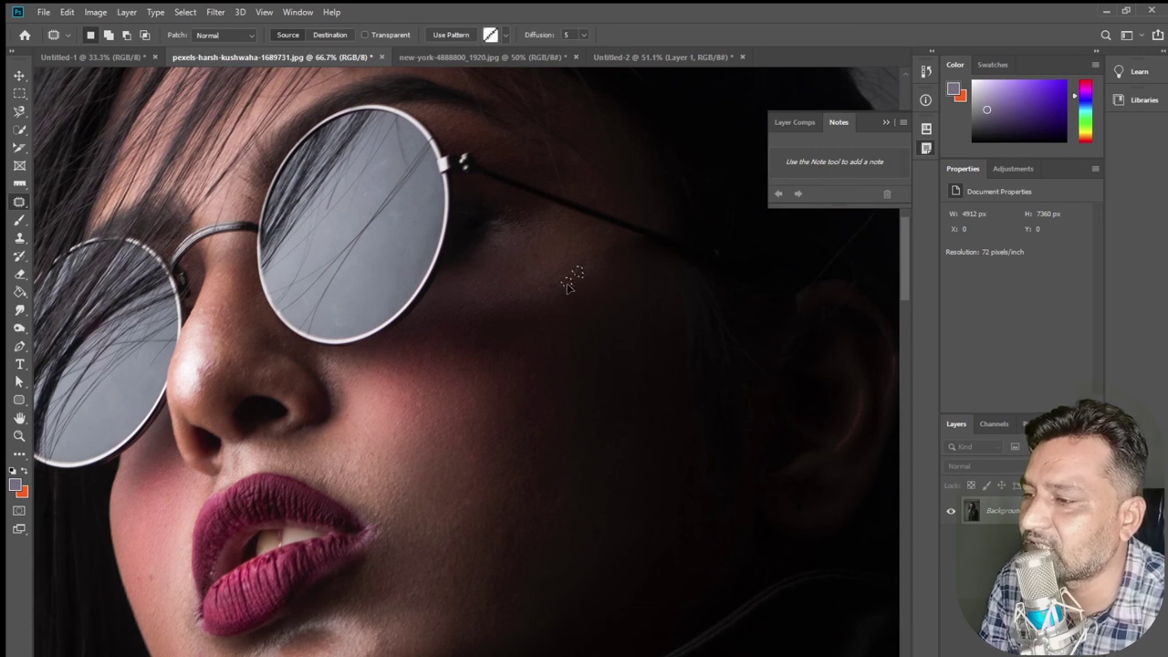
pyautogui.hotkey('ctrl', 'd')
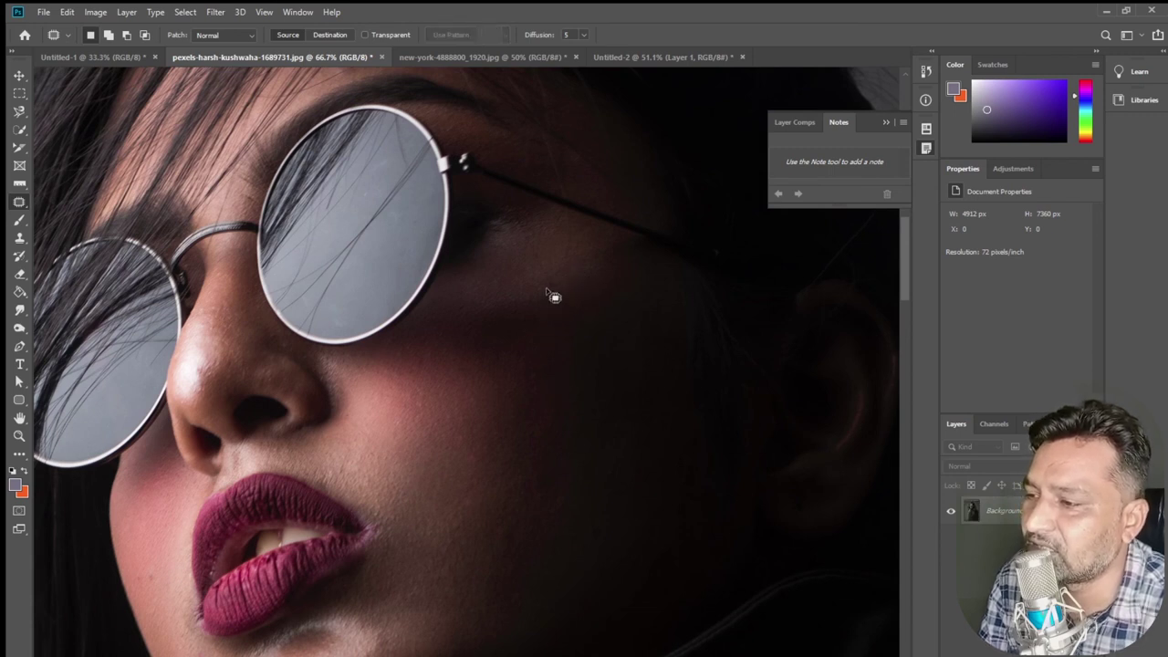
pyautogui.moveTo(559, 286); pyautogui.dragTo(550, 292)
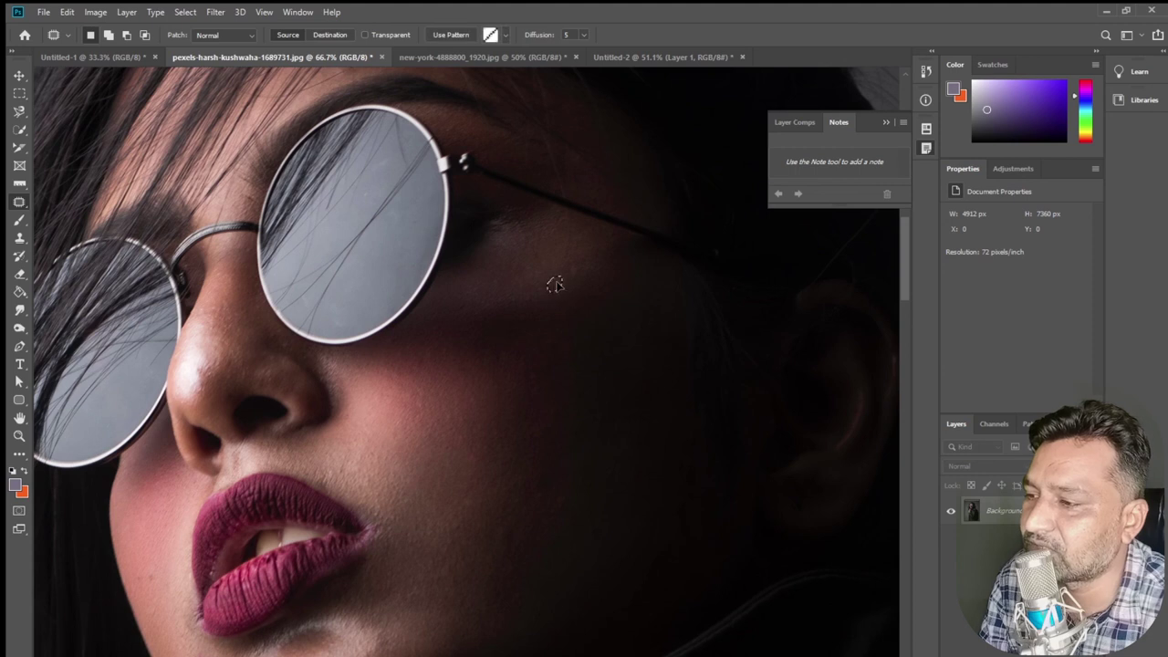
pyautogui.hotkey('ctrl', 'd')
# - Pan down to the hand gripping the collar and zoom in on the thumb
pyautogui.moveTo(320, 458); pyautogui.dragTo(388, 330)
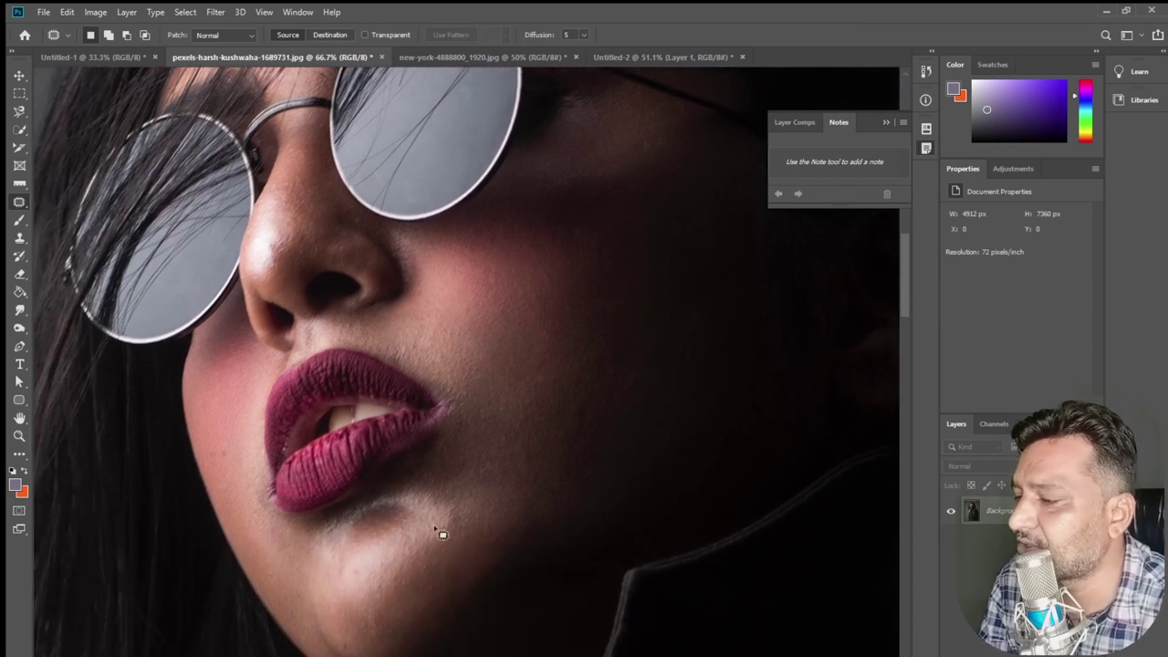
pyautogui.moveTo(430, 527); pyautogui.dragTo(448, 313)
pyautogui.moveTo(428, 406); pyautogui.dragTo(427, 328)
pyautogui.moveTo(315, 465)
pyautogui.mouseDown()
pyautogui.moveTo(321, 378)
pyautogui.moveTo(307, 344)
pyautogui.mouseUp()
pyautogui.keyDown('ctrl'); pyautogui.click(311, 307); pyautogui.keyUp('ctrl')
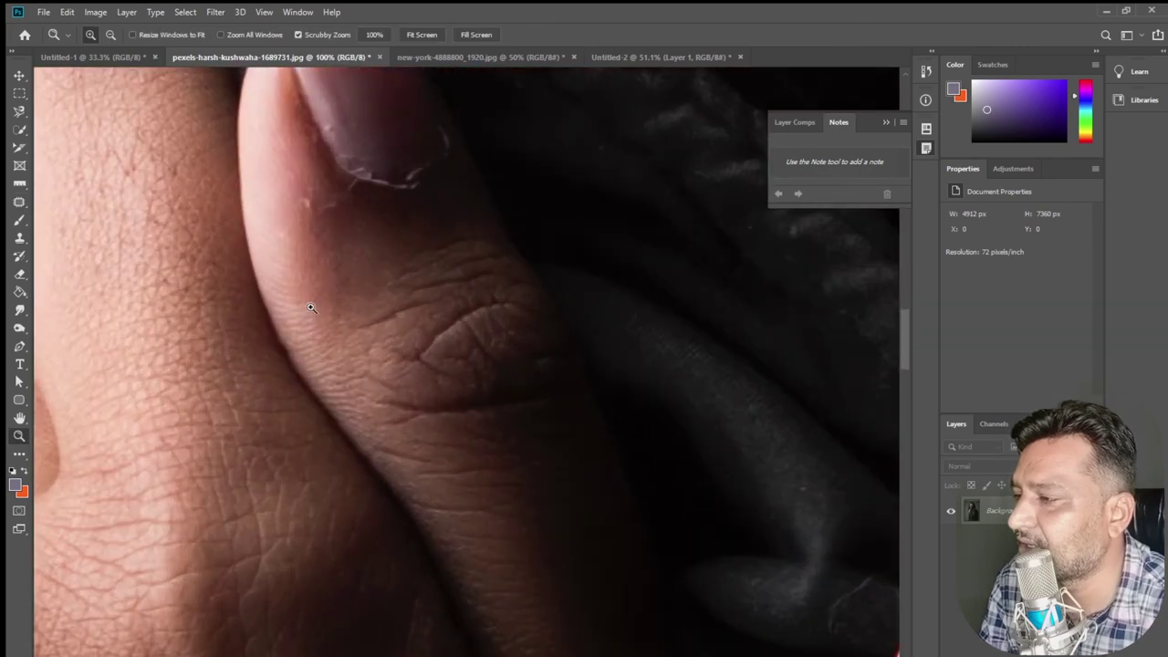
# - With the Patch tool, patch the blemish near the thumb and a thumbnail spot
pyautogui.click(25, 205)
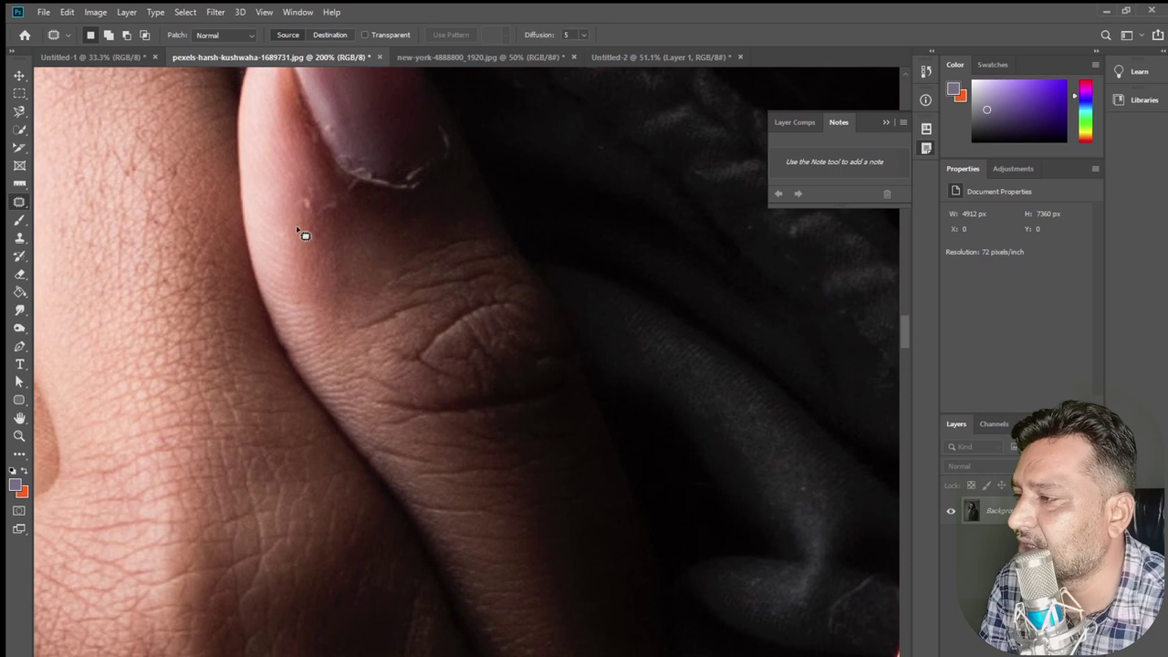
pyautogui.moveTo(306, 220)
pyautogui.mouseDown()
pyautogui.moveTo(323, 192)
pyautogui.moveTo(314, 218)
pyautogui.moveTo(307, 182)
pyautogui.moveTo(341, 242)
pyautogui.mouseUp()
pyautogui.hotkey('ctrl', 'd')
pyautogui.hotkey('ctrl', 'd')
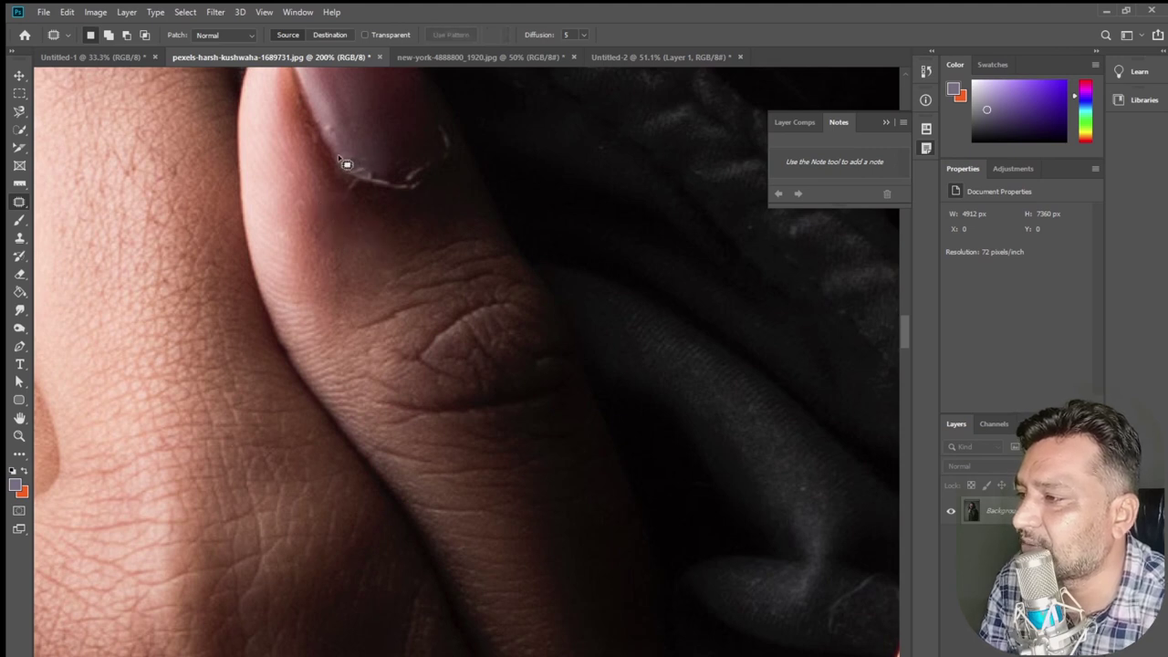
pyautogui.moveTo(373, 189)
pyautogui.mouseDown()
pyautogui.moveTo(339, 153)
pyautogui.moveTo(387, 144)
pyautogui.mouseUp()
pyautogui.hotkey('ctrl', 'd')
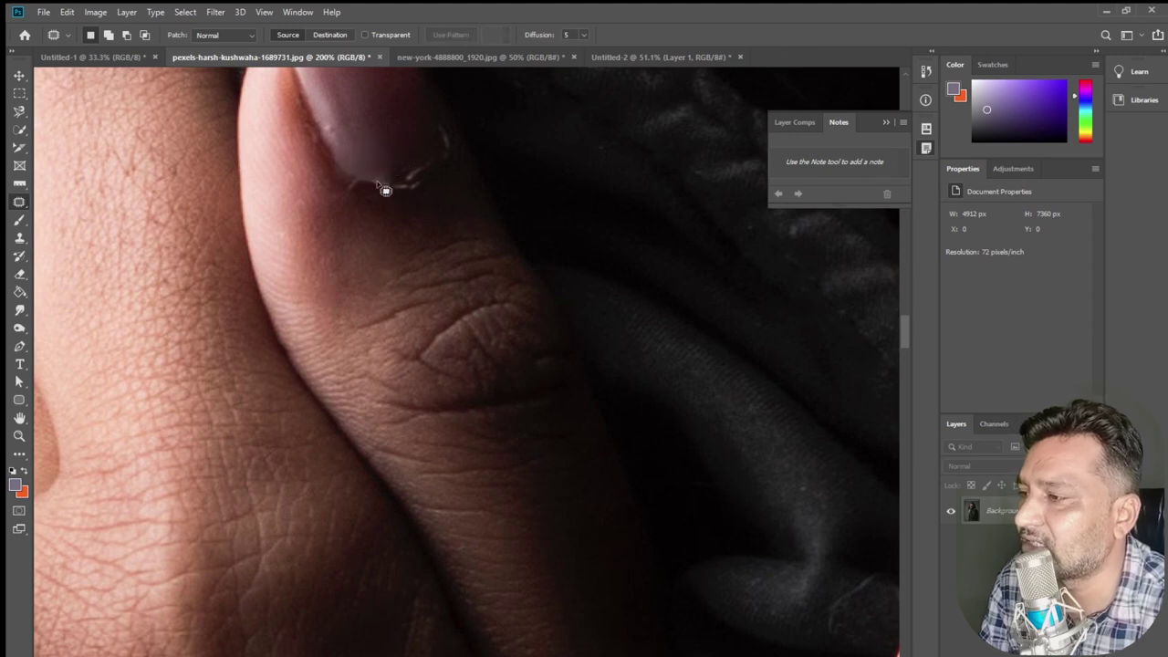
# - Patch the small nail-edge mark using nearby clean nail and skin, then deselect
pyautogui.moveTo(383, 188); pyautogui.dragTo(415, 193)
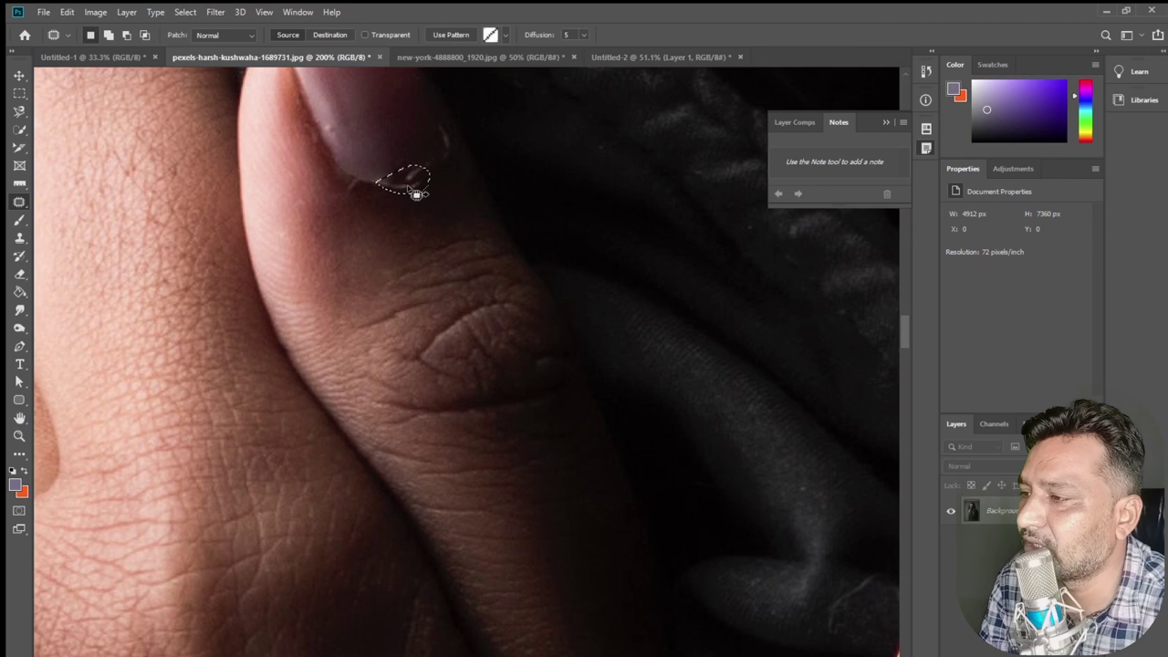
pyautogui.hotkey('ctrl', 'd')
pyautogui.moveTo(410, 183)
pyautogui.mouseDown()
pyautogui.moveTo(417, 170)
pyautogui.moveTo(409, 186)
pyautogui.mouseUp()
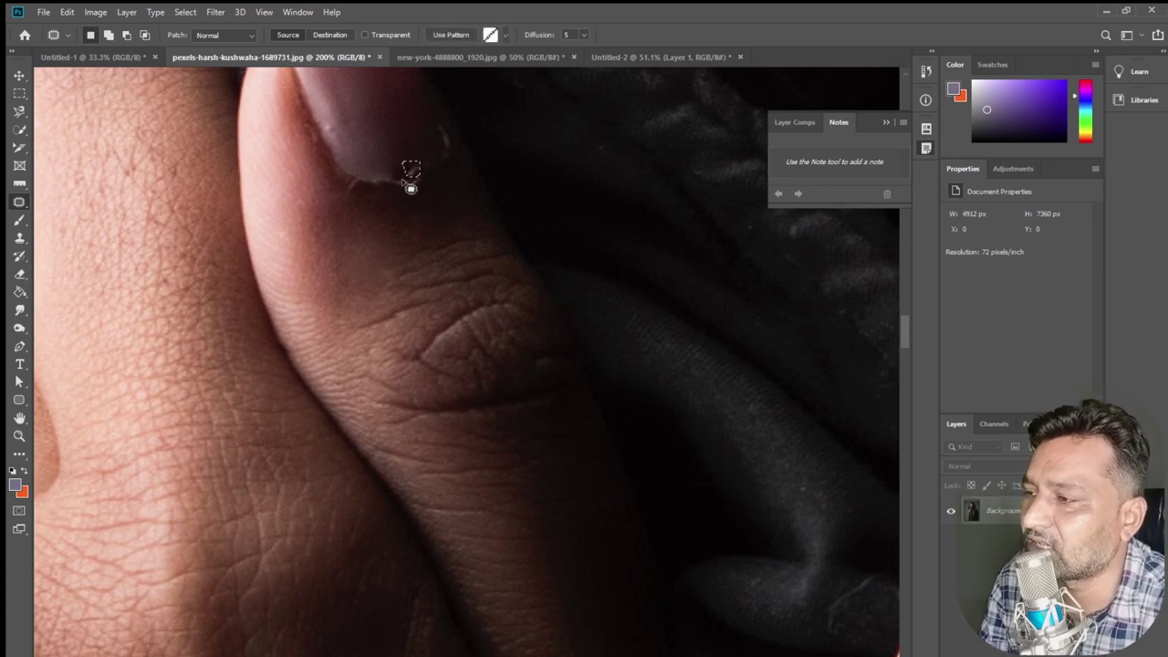
pyautogui.moveTo(408, 170); pyautogui.dragTo(416, 200)
pyautogui.hotkey('ctrl', 'd')
# - Zoom out step by step until the whole figure is visible
pyautogui.press('z')
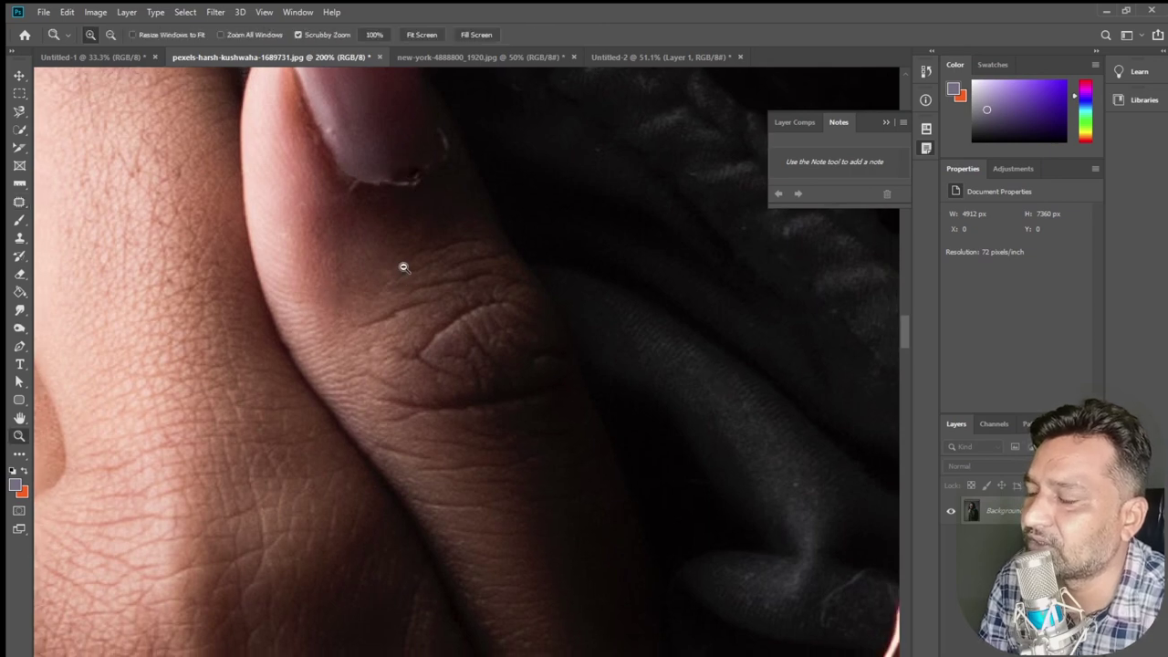
pyautogui.keyDown('alt'); pyautogui.click(404, 267); pyautogui.keyUp('alt')
pyautogui.keyDown('alt'); pyautogui.click(403, 267); pyautogui.keyUp('alt')
pyautogui.keyDown('alt'); pyautogui.click(402, 267); pyautogui.keyUp('alt')
pyautogui.keyDown('alt'); pyautogui.click(401, 265); pyautogui.keyUp('alt')
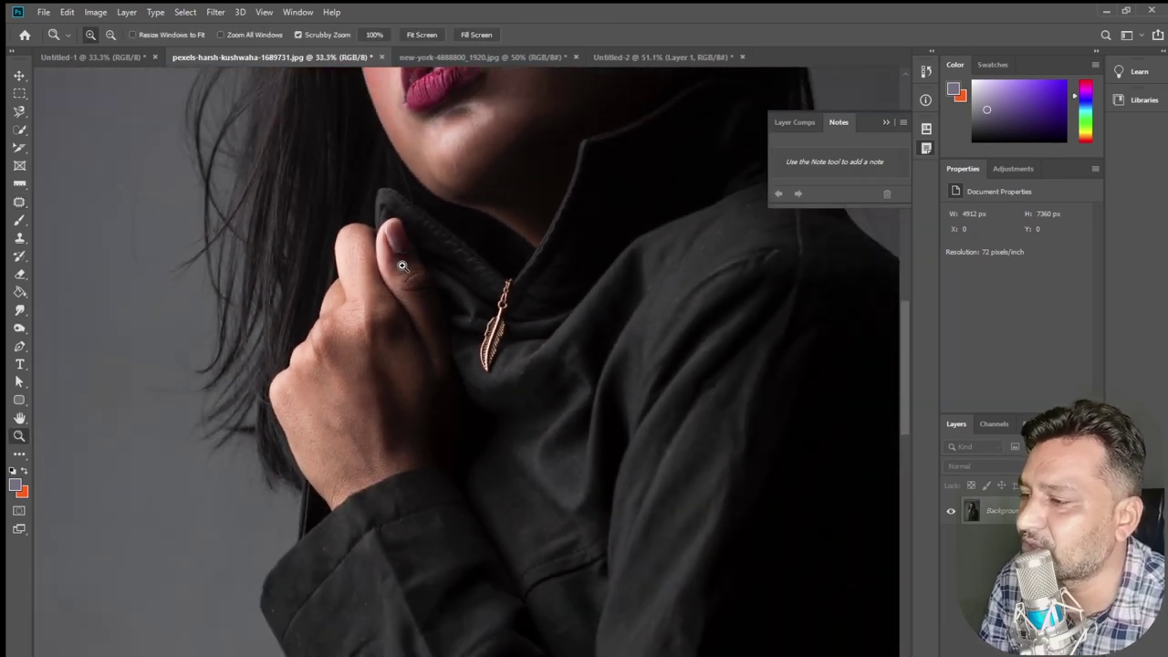
pyautogui.keyDown('alt'); pyautogui.click(401, 265); pyautogui.keyUp('alt')
pyautogui.keyDown('alt'); pyautogui.click(401, 265); pyautogui.keyUp('alt')
pyautogui.keyDown('alt'); pyautogui.click(401, 265); pyautogui.keyUp('alt')
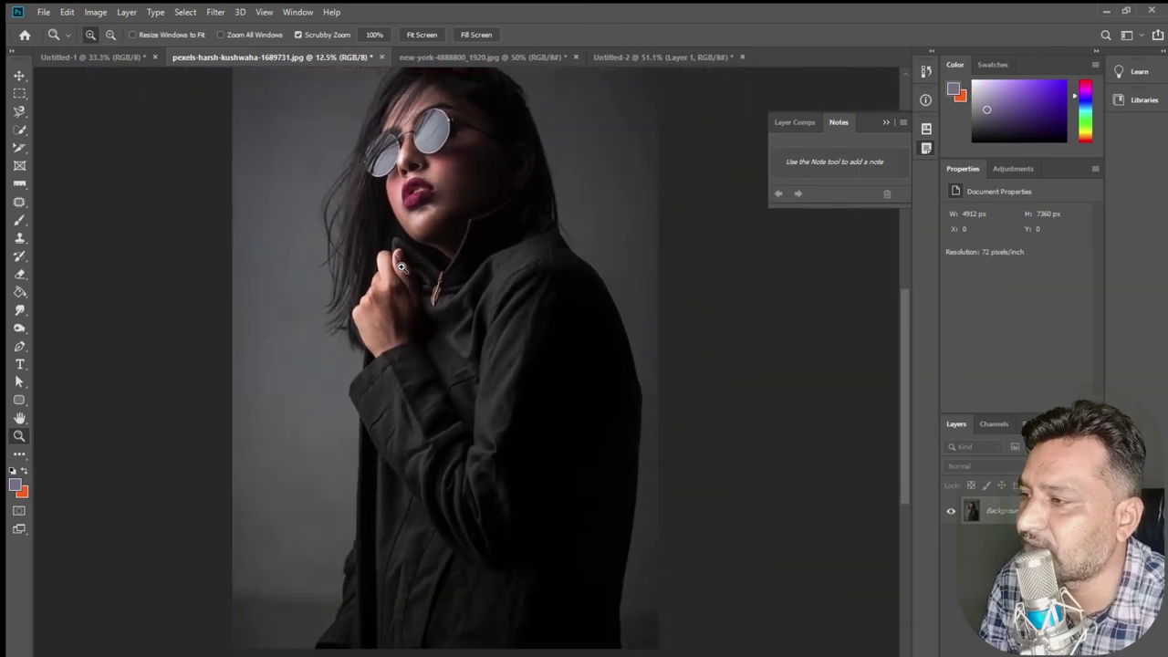
pyautogui.click(20, 201)
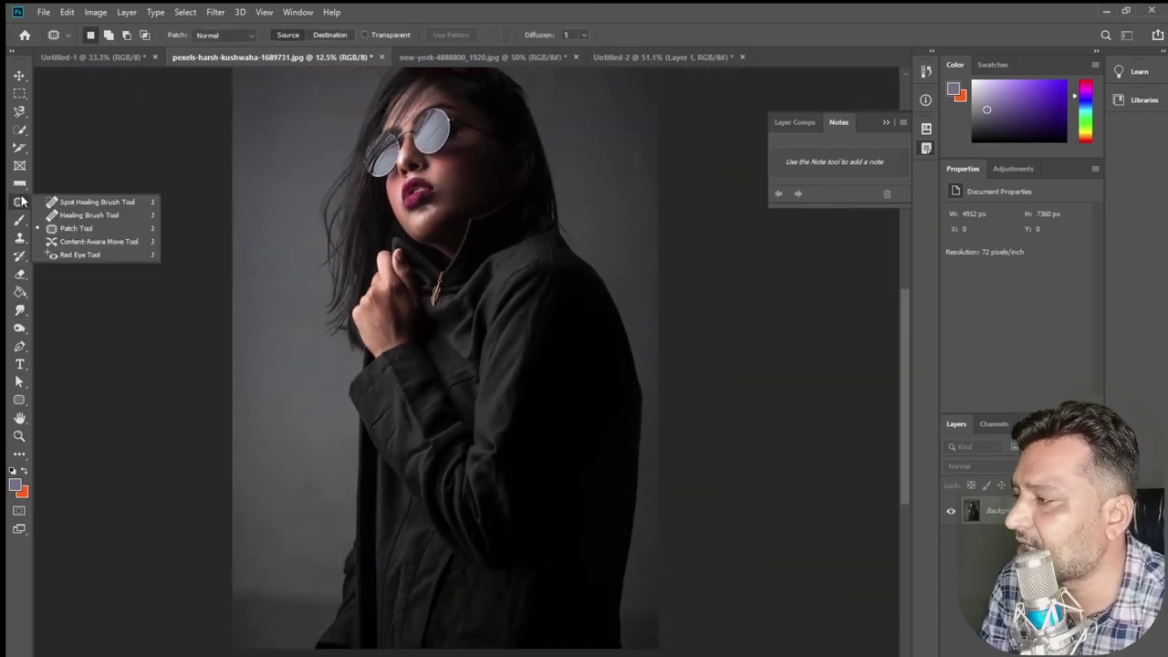
pyautogui.click(107, 242)
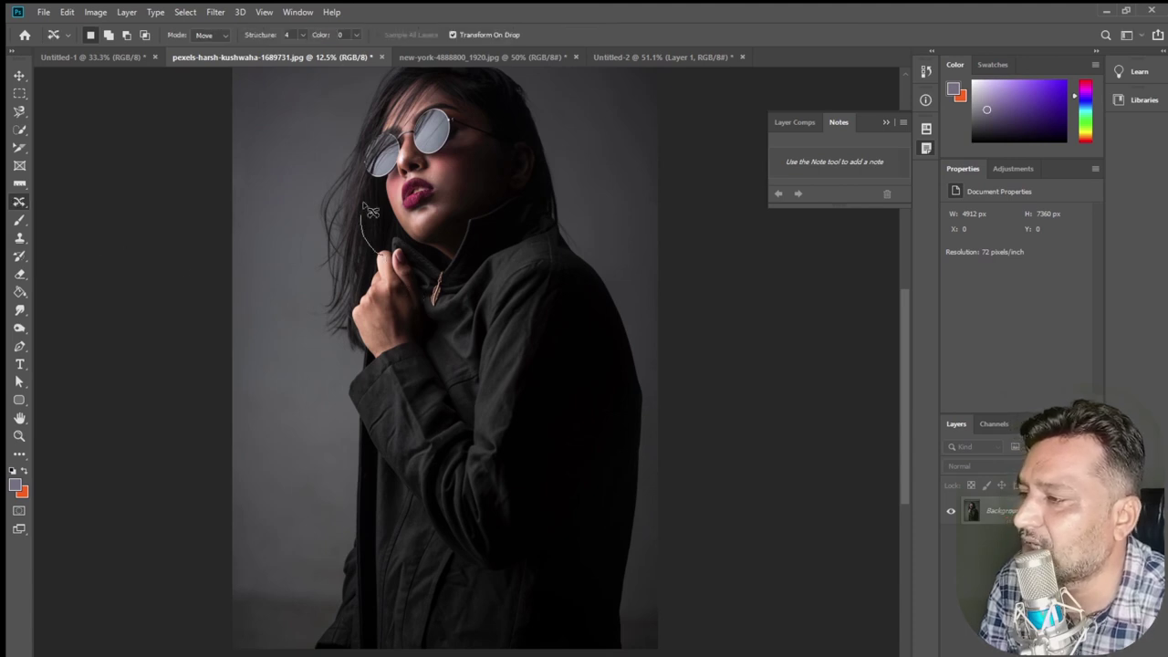
pyautogui.moveTo(369, 223); pyautogui.dragTo(370, 228)
pyautogui.moveTo(427, 196)
pyautogui.mouseDown()
pyautogui.moveTo(307, 265)
pyautogui.moveTo(301, 111)
pyautogui.mouseUp()
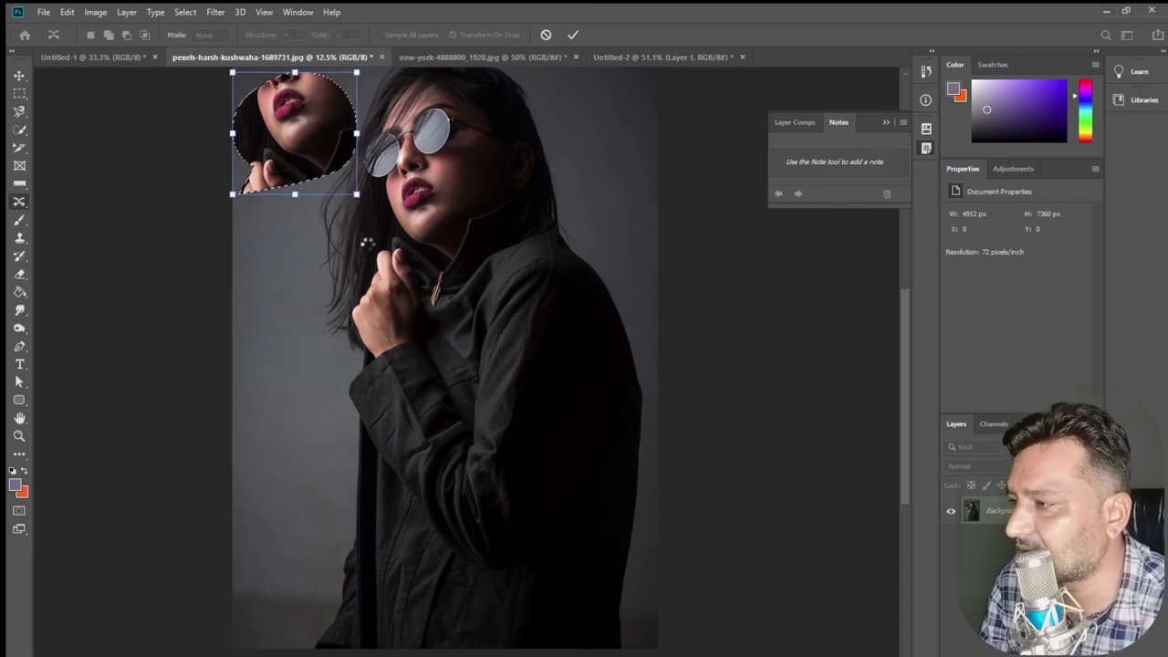
pyautogui.press('Return')
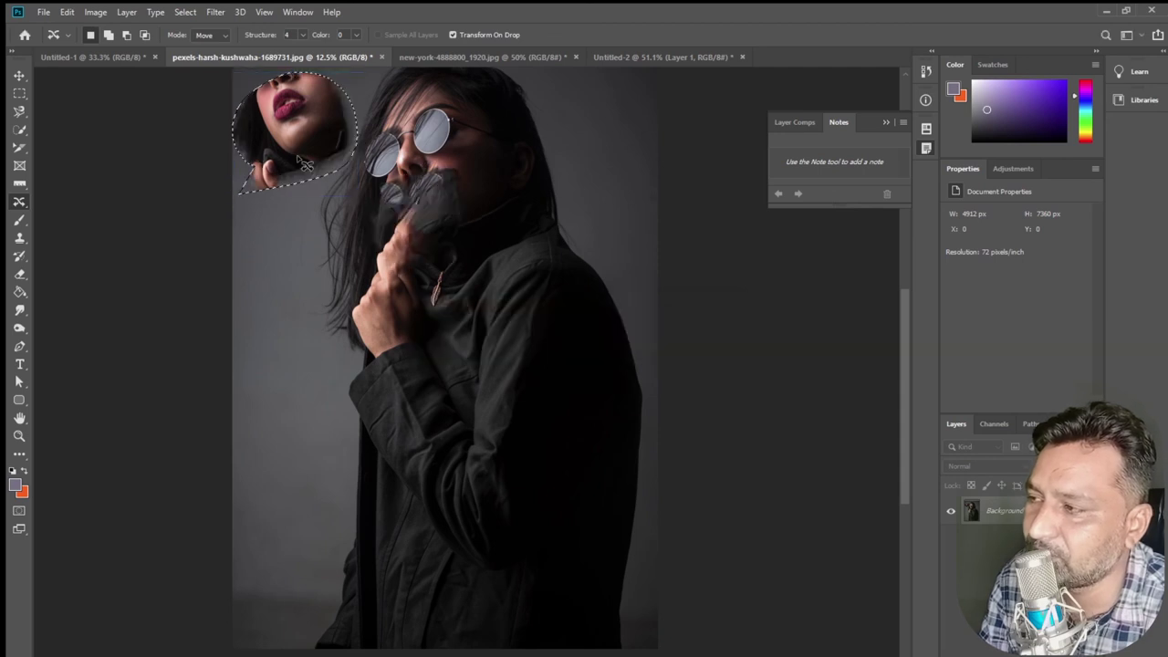
pyautogui.rightClick(20, 204)
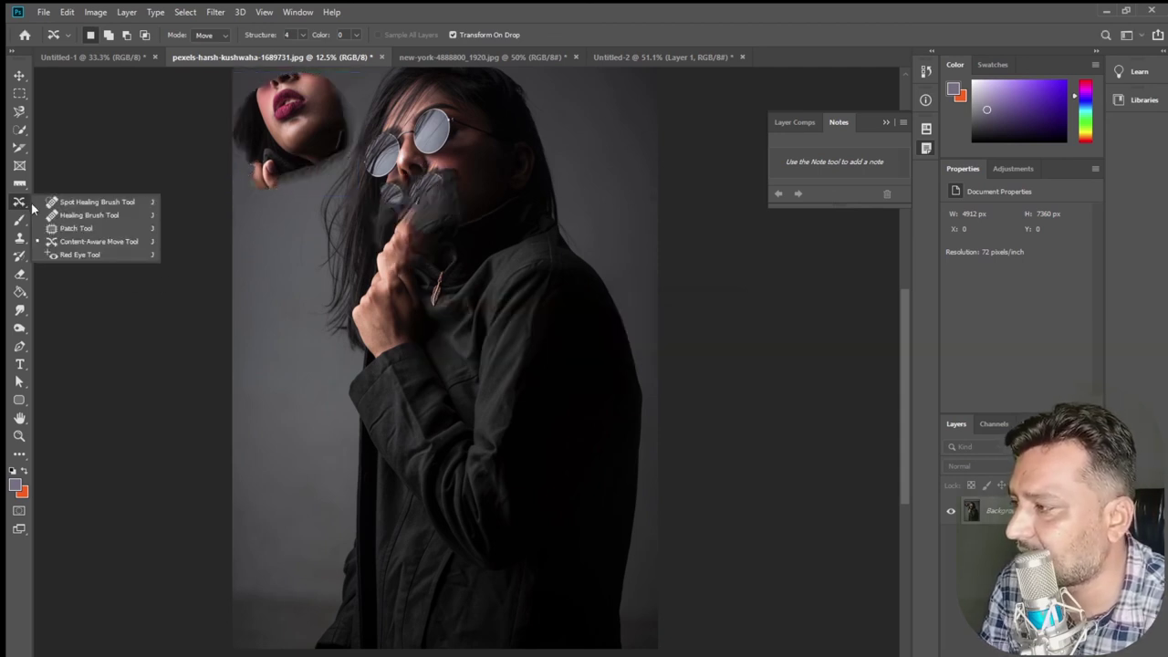
pyautogui.click(131, 245)
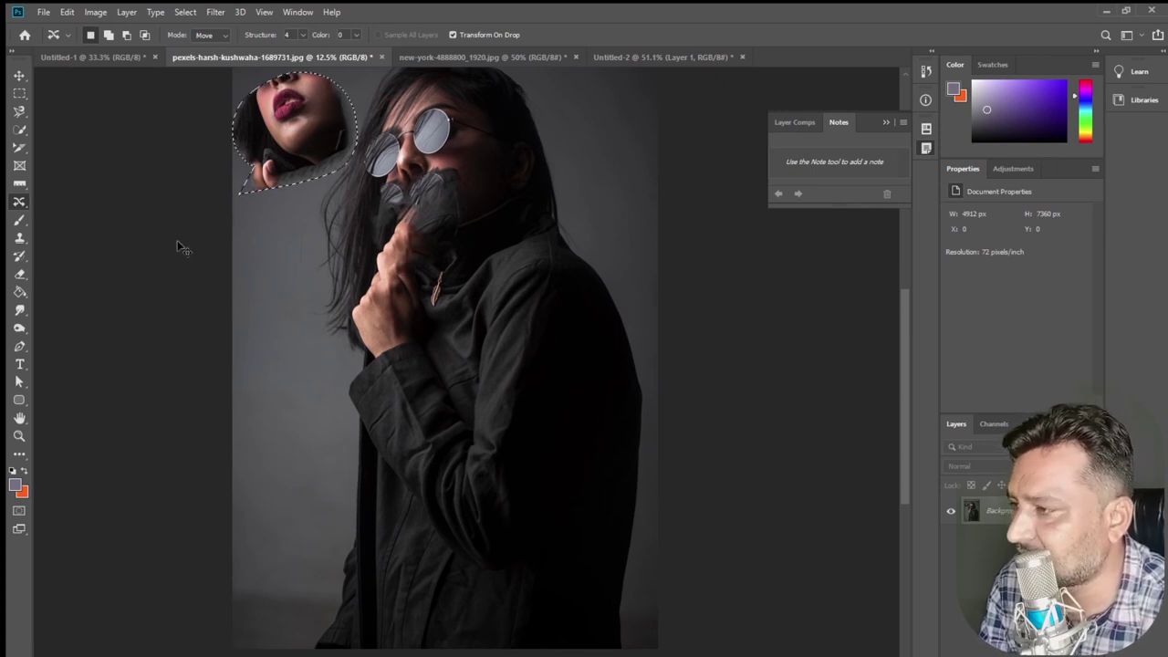
pyautogui.hotkey('ctrl', 'z')
pyautogui.hotkey('ctrl', 'd')
pyautogui.press('z')
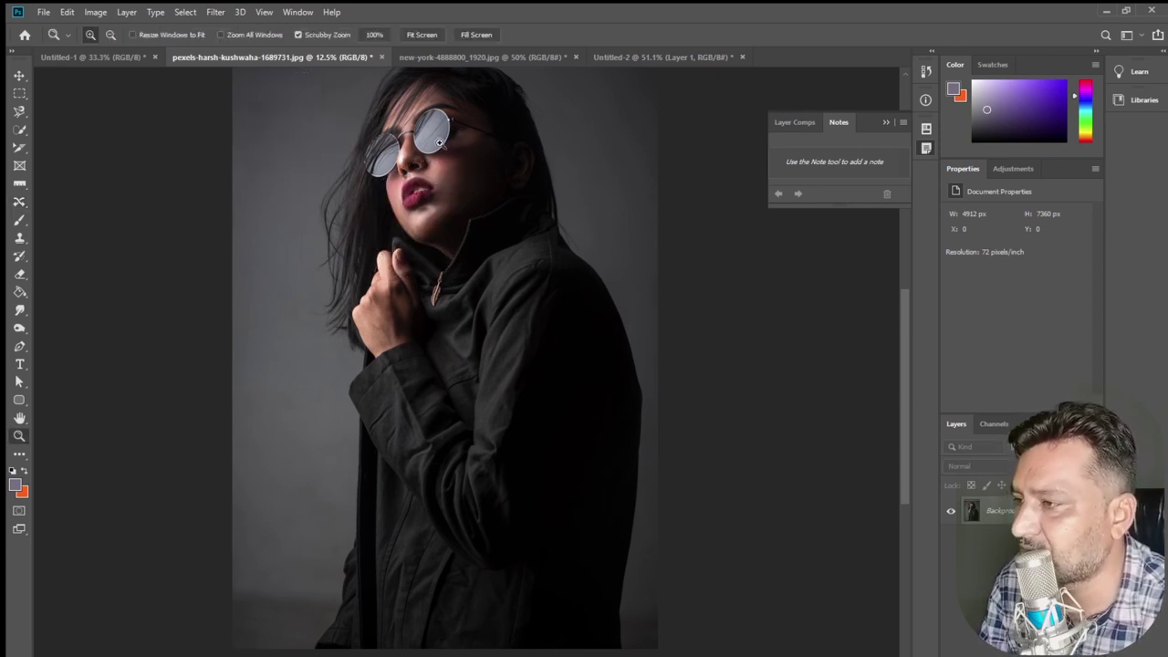
pyautogui.moveTo(442, 116); pyautogui.dragTo(414, 208)
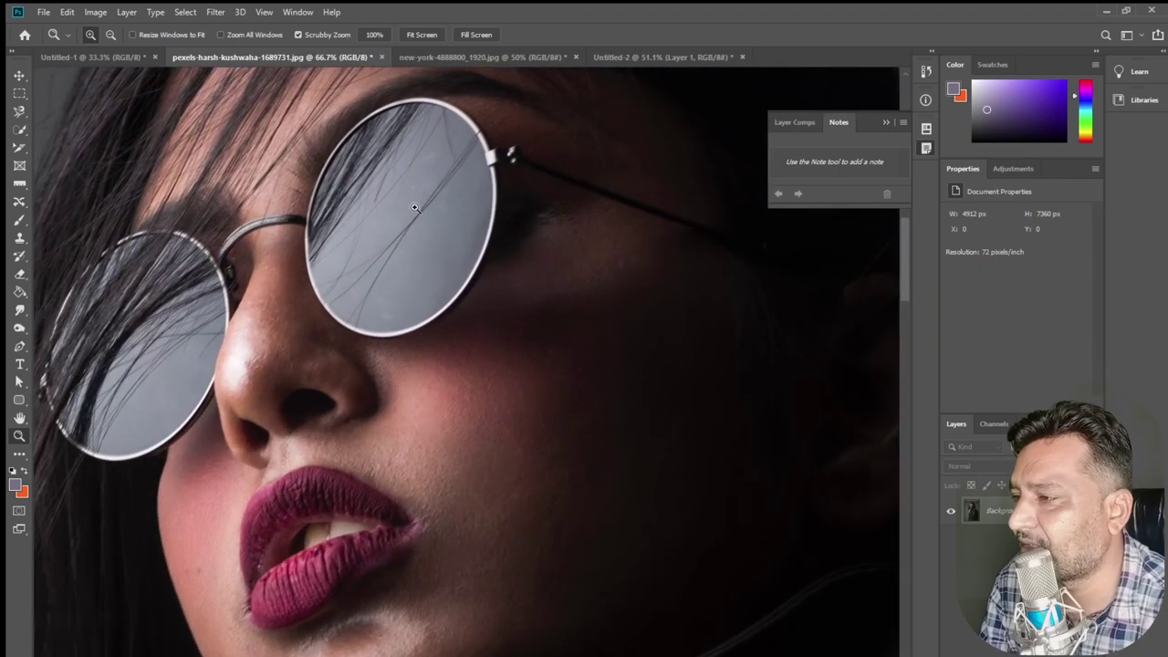
pyautogui.click(414, 208)
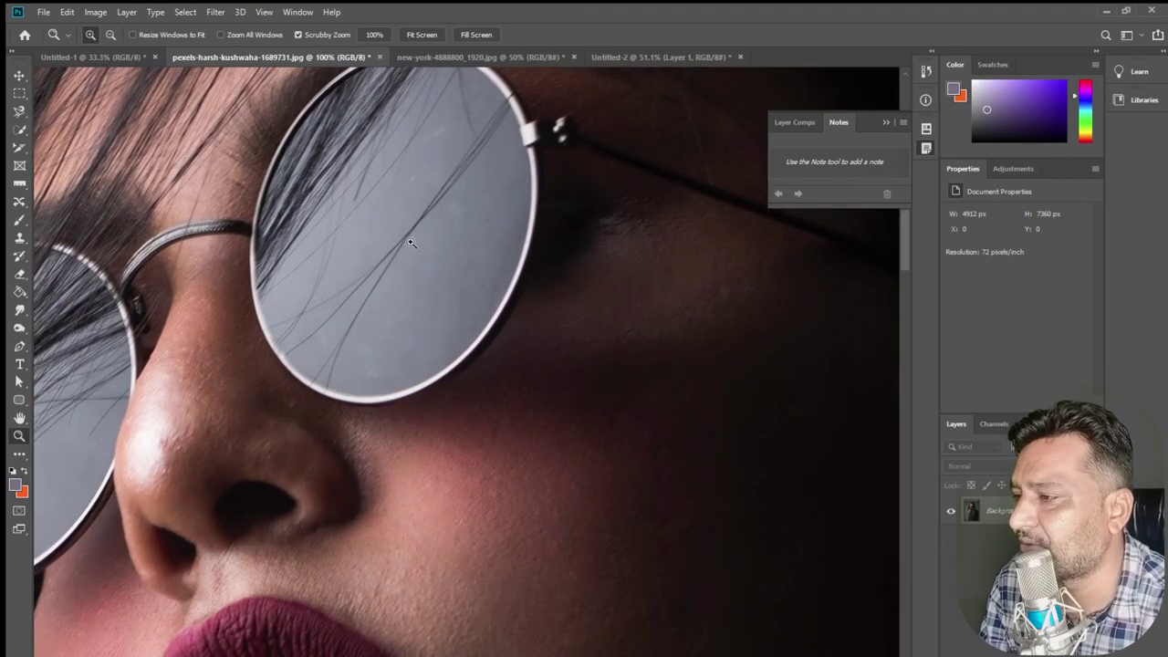
pyautogui.press('j')
pyautogui.moveTo(410, 227)
pyautogui.mouseDown()
pyautogui.moveTo(438, 221)
pyautogui.moveTo(446, 240)
pyautogui.mouseUp()
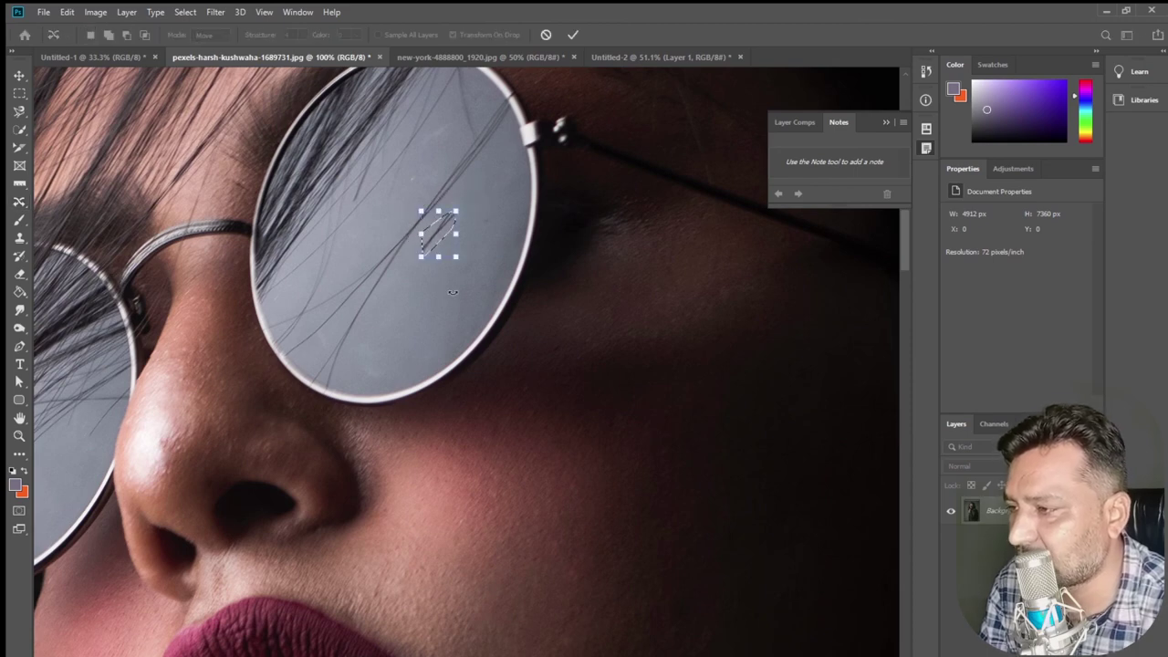
pyautogui.click(572, 35)
pyautogui.hotkey('ctrl', 'd')
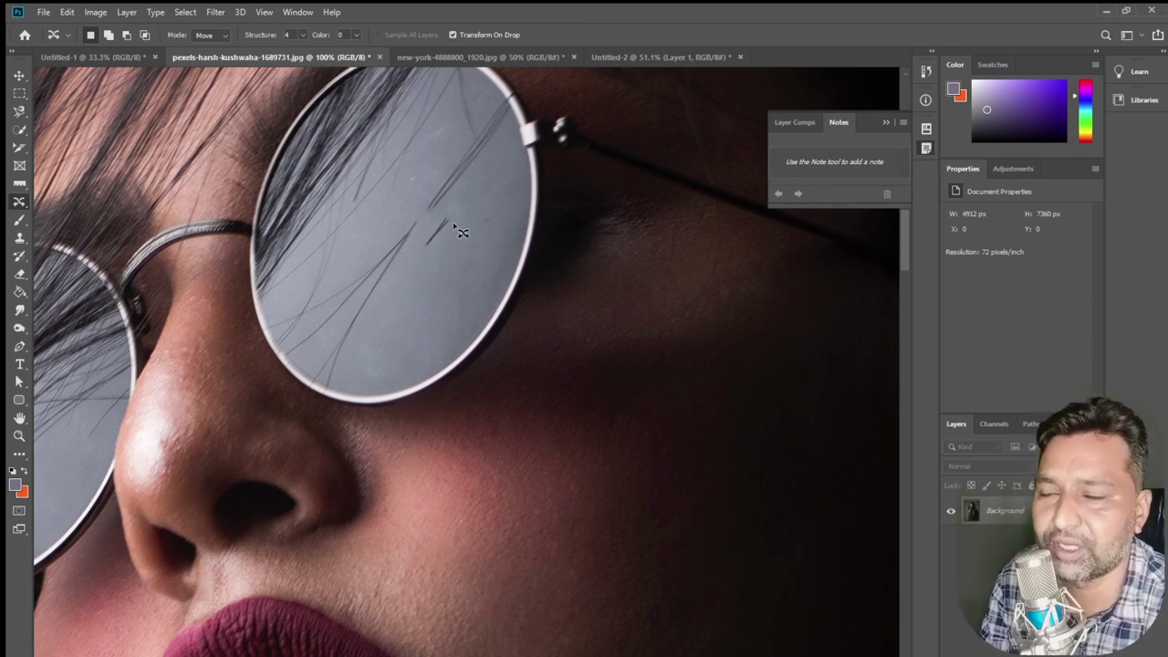
pyautogui.moveTo(459, 230); pyautogui.dragTo(443, 217)
pyautogui.hotkey('ctrl', 'd')
pyautogui.rightClick(19, 201)
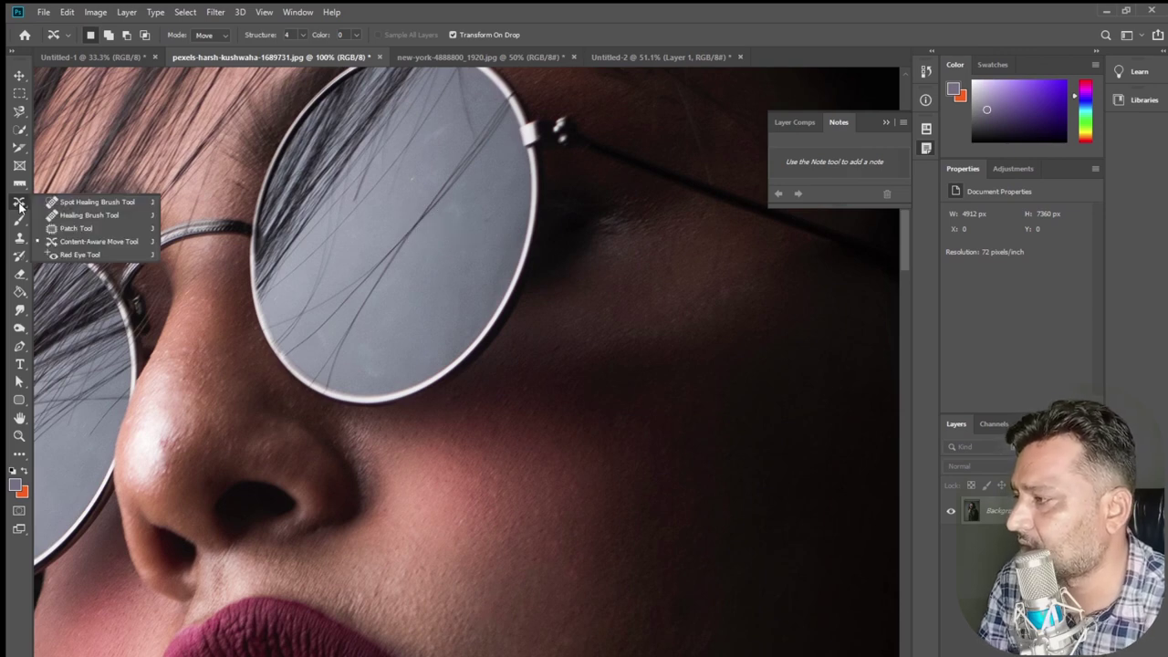
pyautogui.click(104, 255)
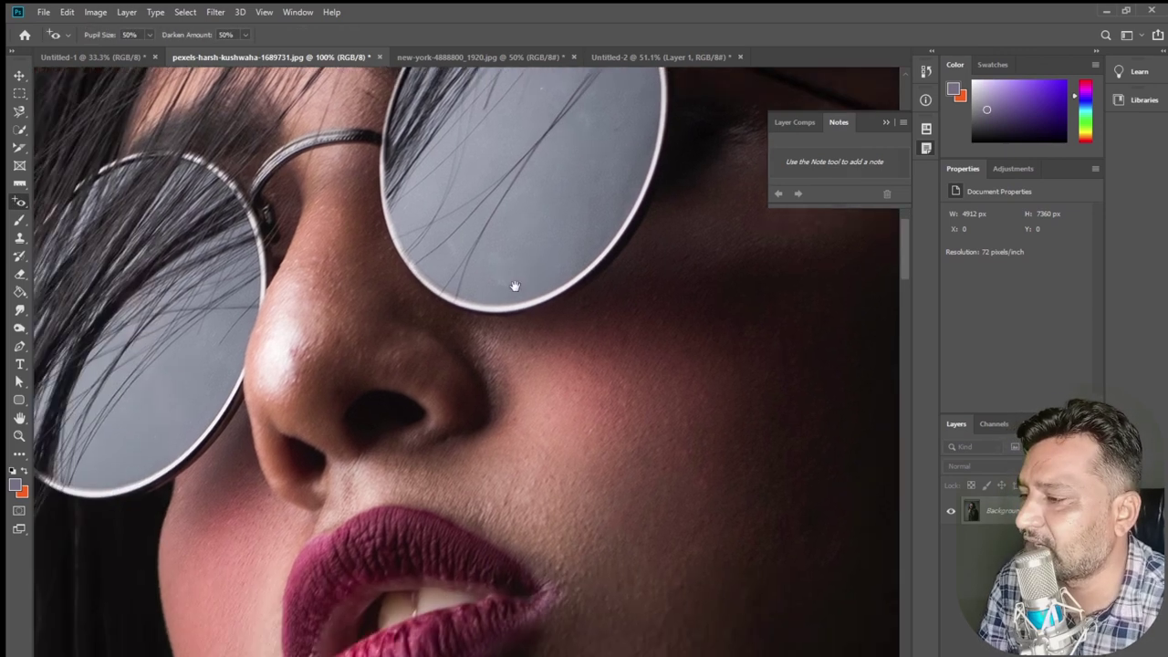
pyautogui.moveTo(367, 383); pyautogui.dragTo(530, 282)
pyautogui.press('z')
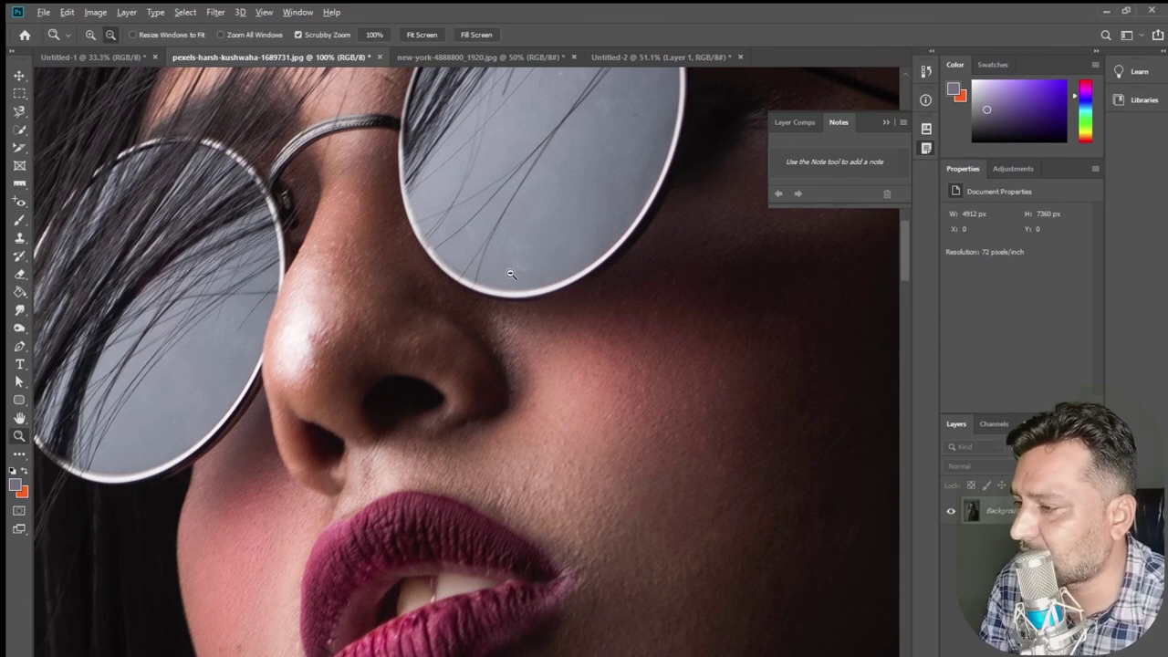
pyautogui.keyDown('alt'); pyautogui.click(511, 273); pyautogui.keyUp('alt')
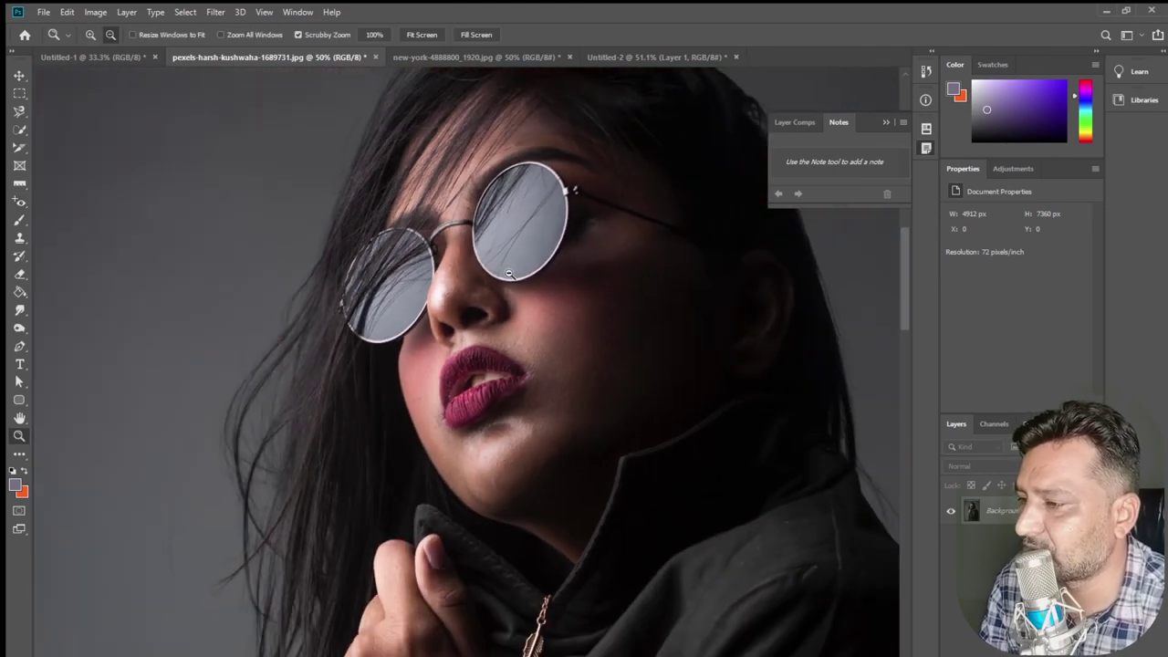
pyautogui.keyDown('alt'); pyautogui.click(511, 274); pyautogui.keyUp('alt')
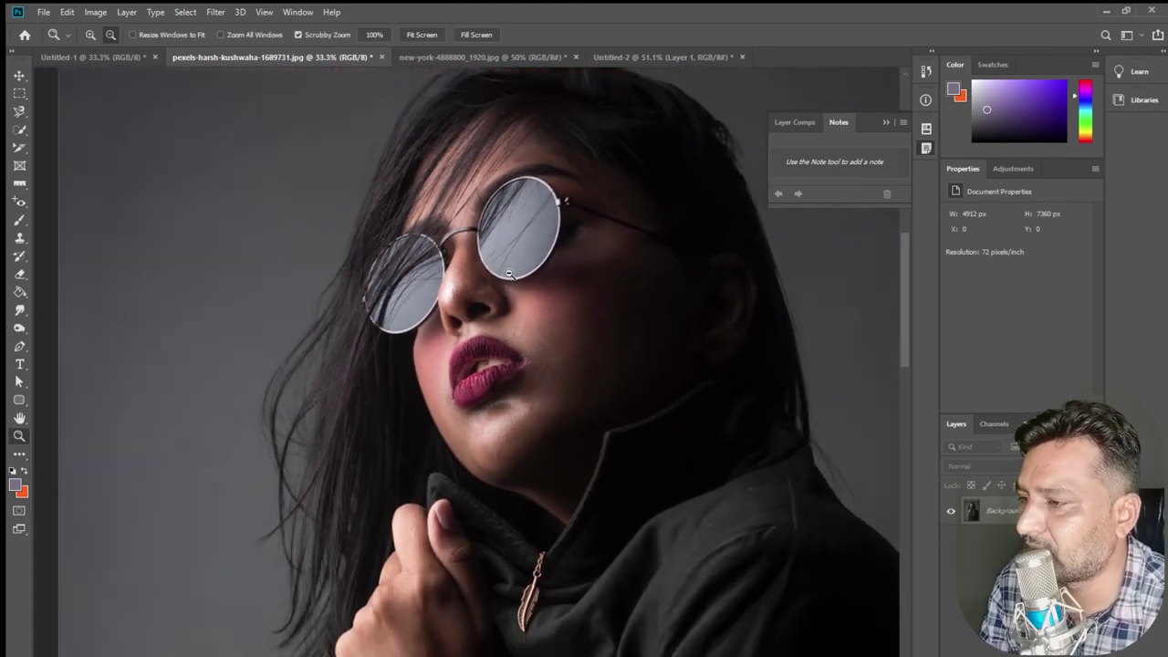
pyautogui.keyDown('alt'); pyautogui.click(509, 274); pyautogui.keyUp('alt')
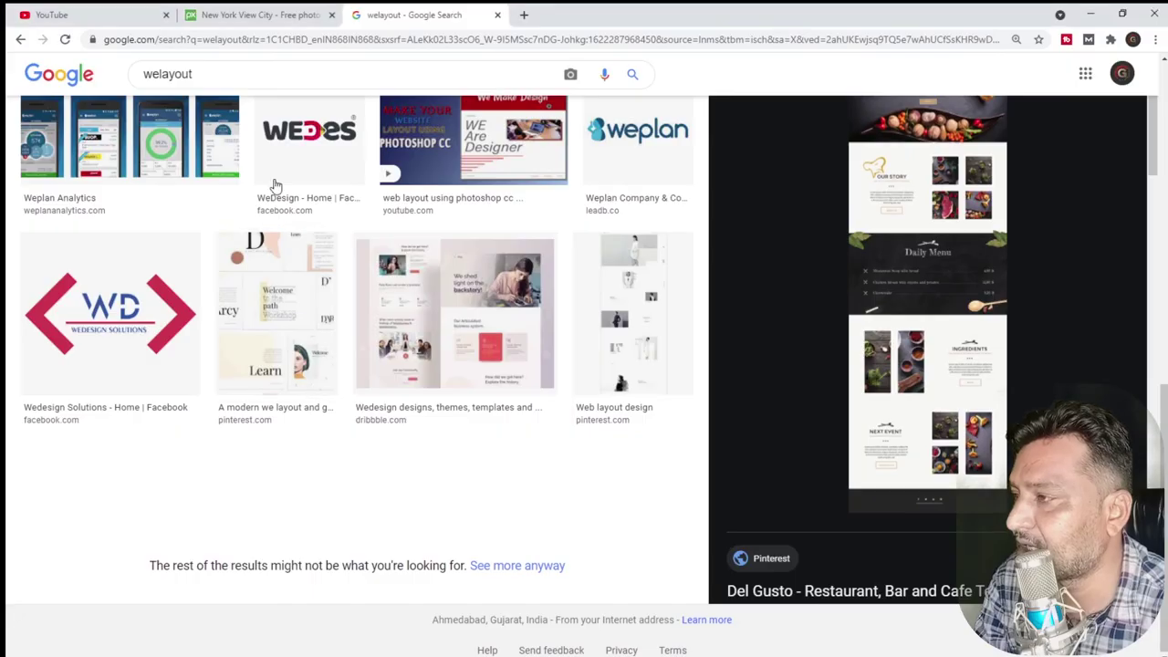
pyautogui.moveTo(193, 74); pyautogui.dragTo(94, 76)
# - Search Google Images for 'redyey in photoshop'
pyautogui.write('red')
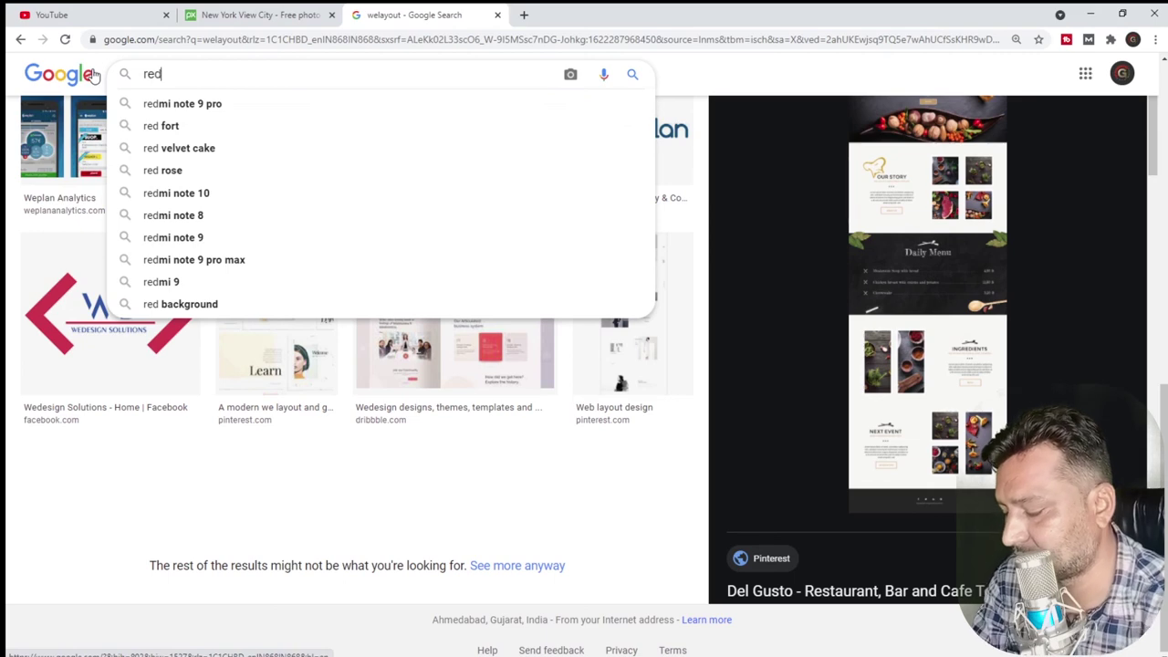
pyautogui.write('yey')
pyautogui.press('Return')
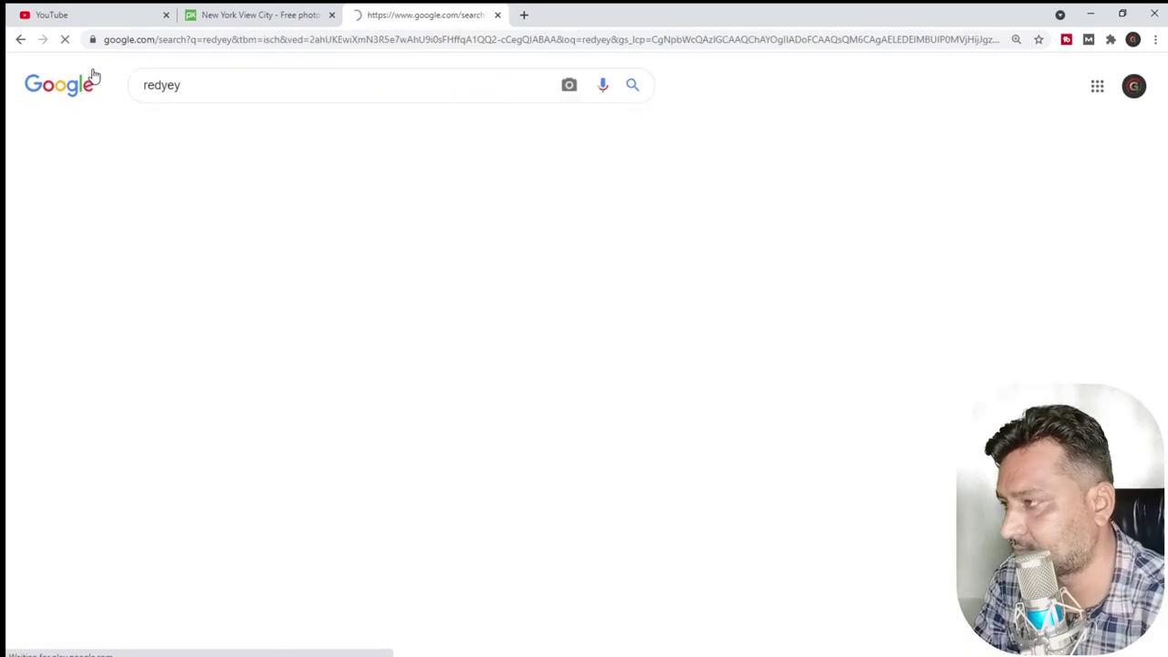
pyautogui.click(239, 85)
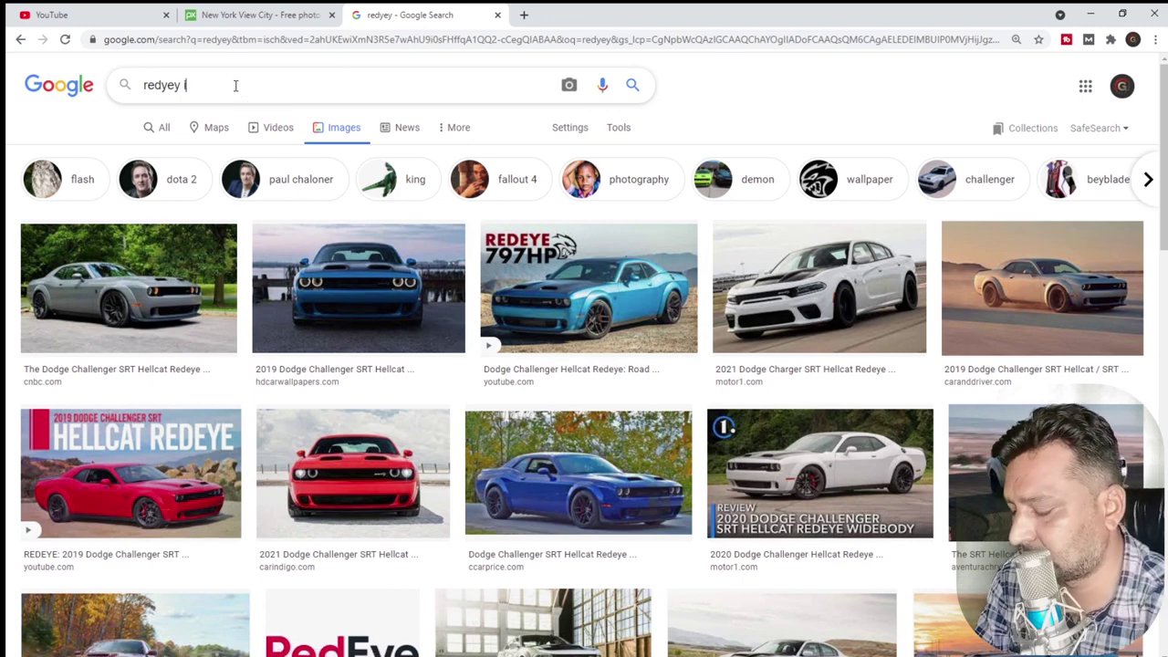
pyautogui.write('in photoshop')
pyautogui.press('Return')
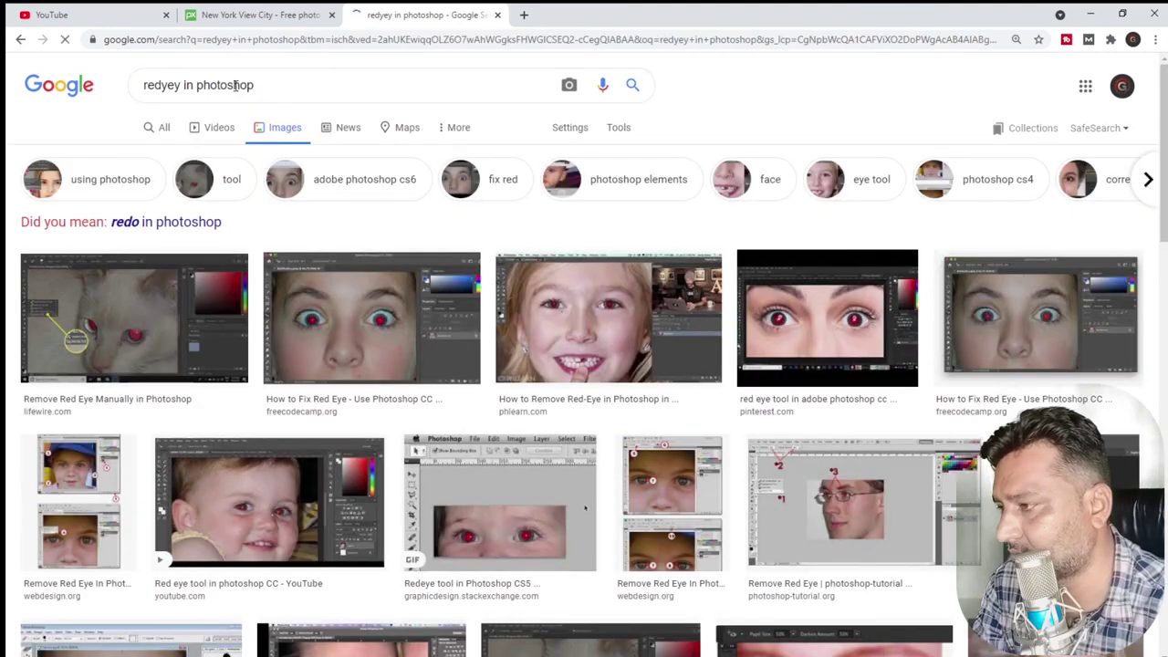
# - Preview several red-eye example images, including the freeCodeCamp ones
pyautogui.click(852, 341)
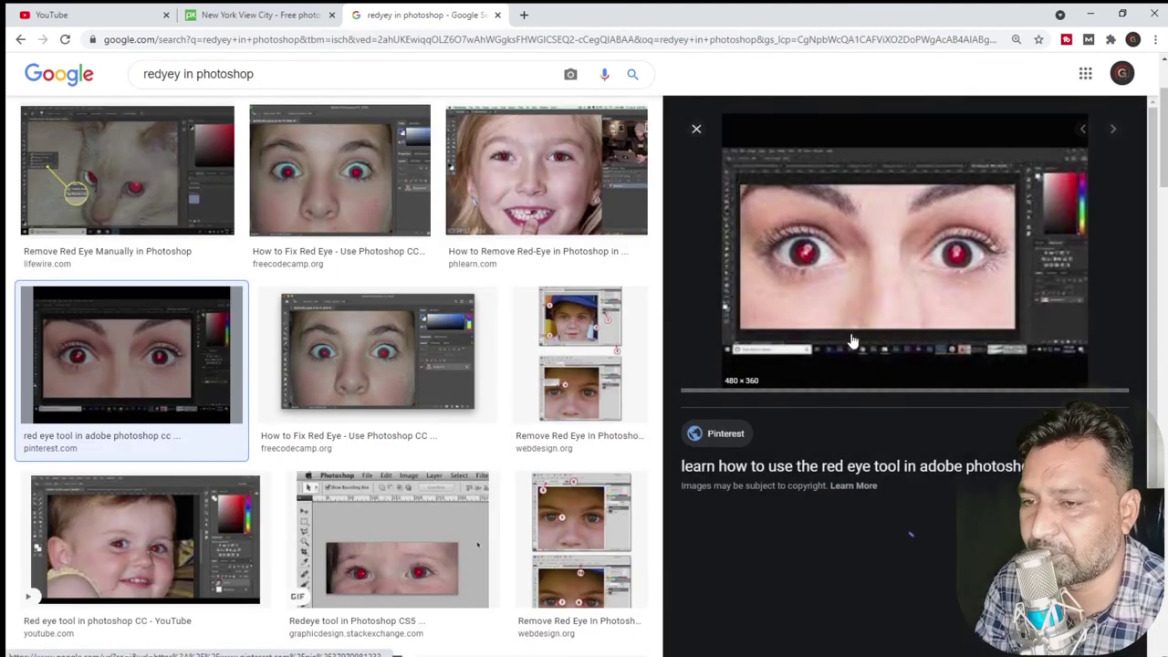
pyautogui.click(422, 350)
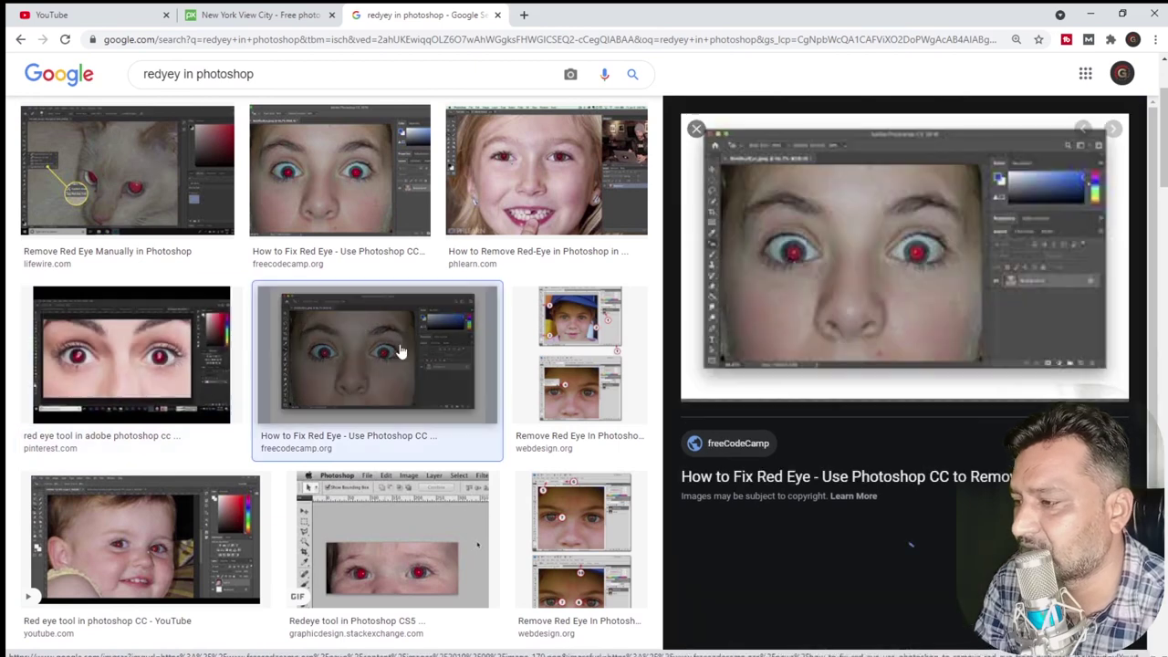
pyautogui.scroll(3, 495, 390)
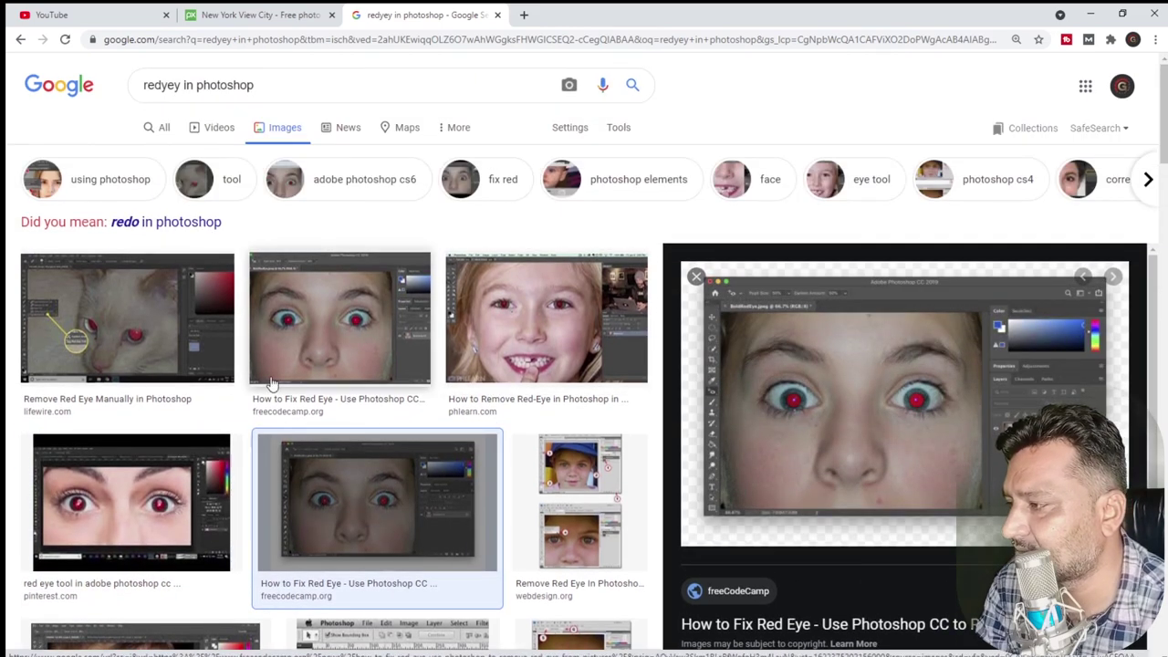
pyautogui.click(346, 343)
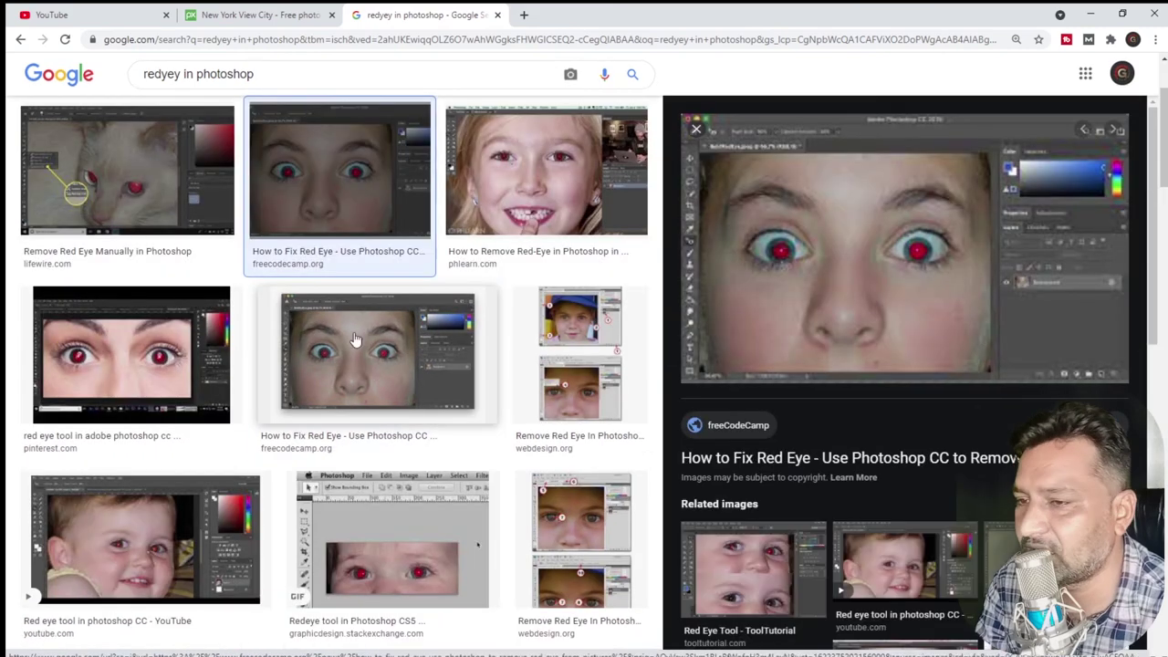
pyautogui.scroll(-5, 872, 376)
pyautogui.scroll(-3, 871, 377)
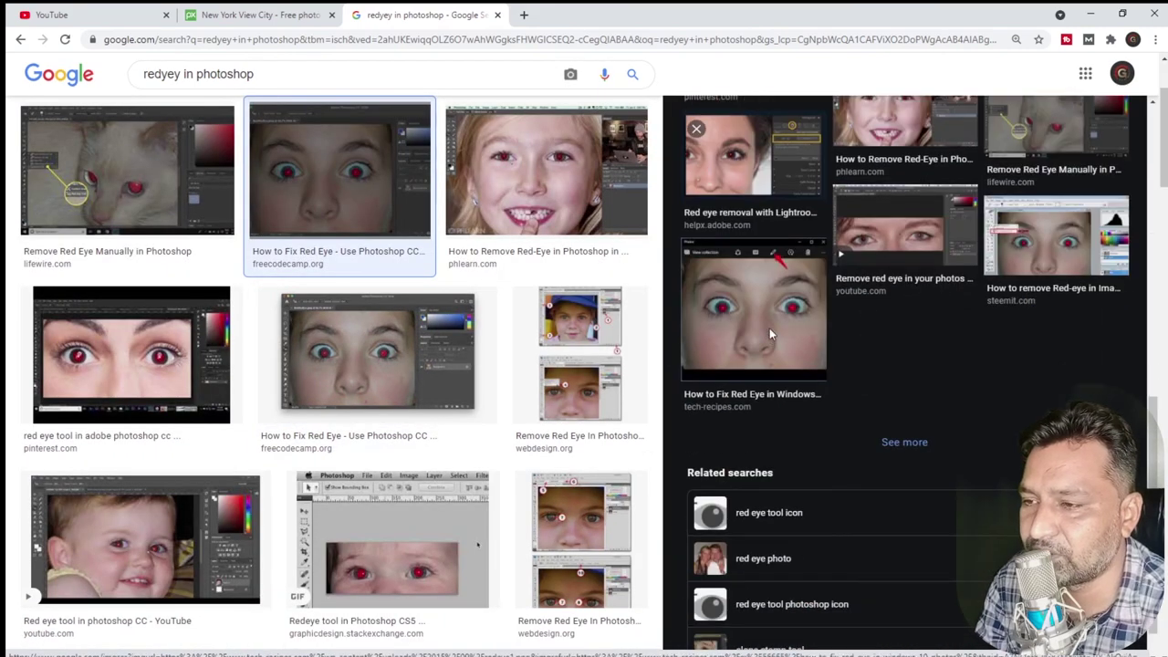
# - Copy the tech-recipes red-eye sample image and return to Photoshop
pyautogui.click(775, 337)
pyautogui.rightClick(872, 354)
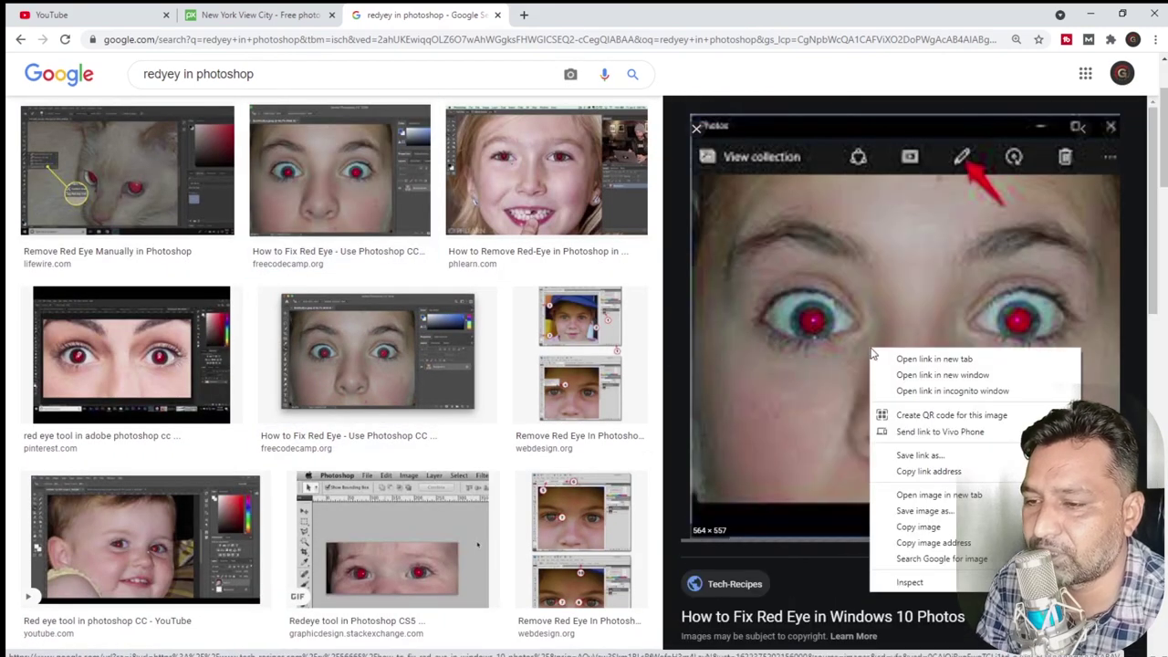
pyautogui.click(918, 526)
pyautogui.hotkey('alt', 'Tab')
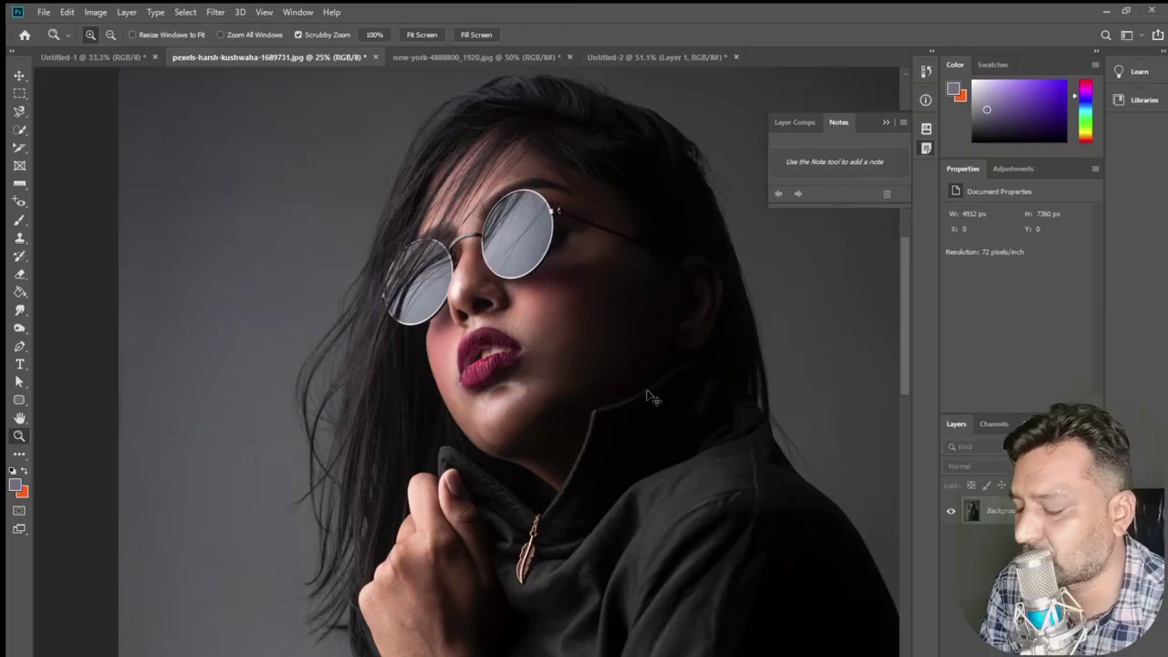
# - Create a new clipboard-sized document and paste the red-eye photo into it
pyautogui.hotkey('ctrl', 'n')
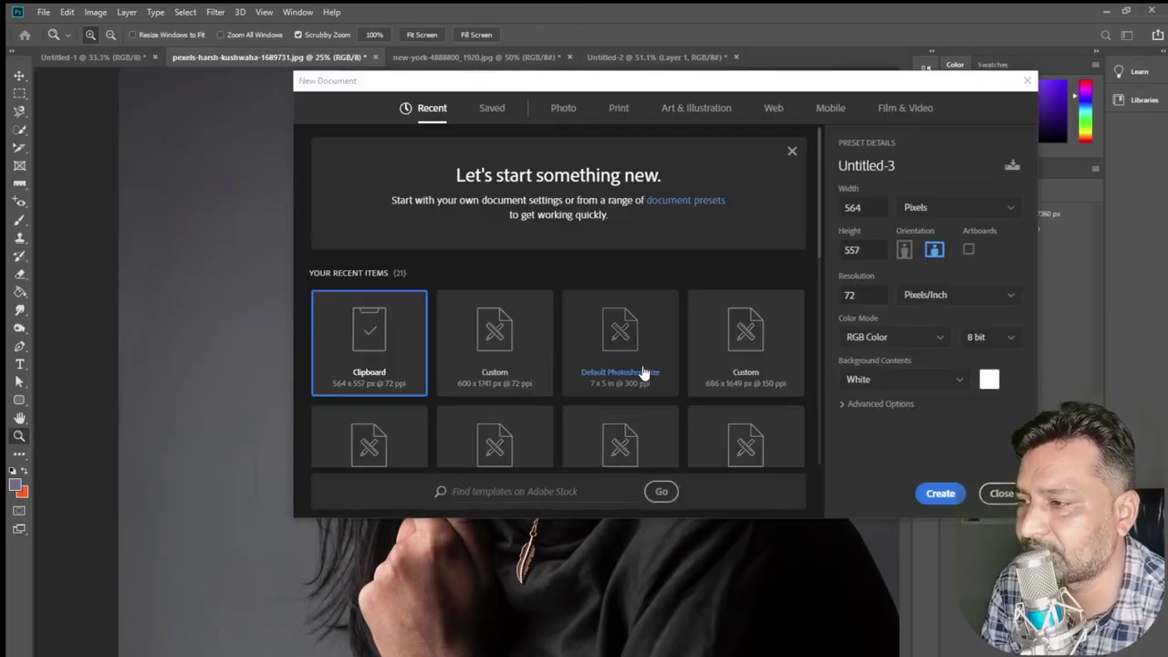
pyautogui.click(923, 492)
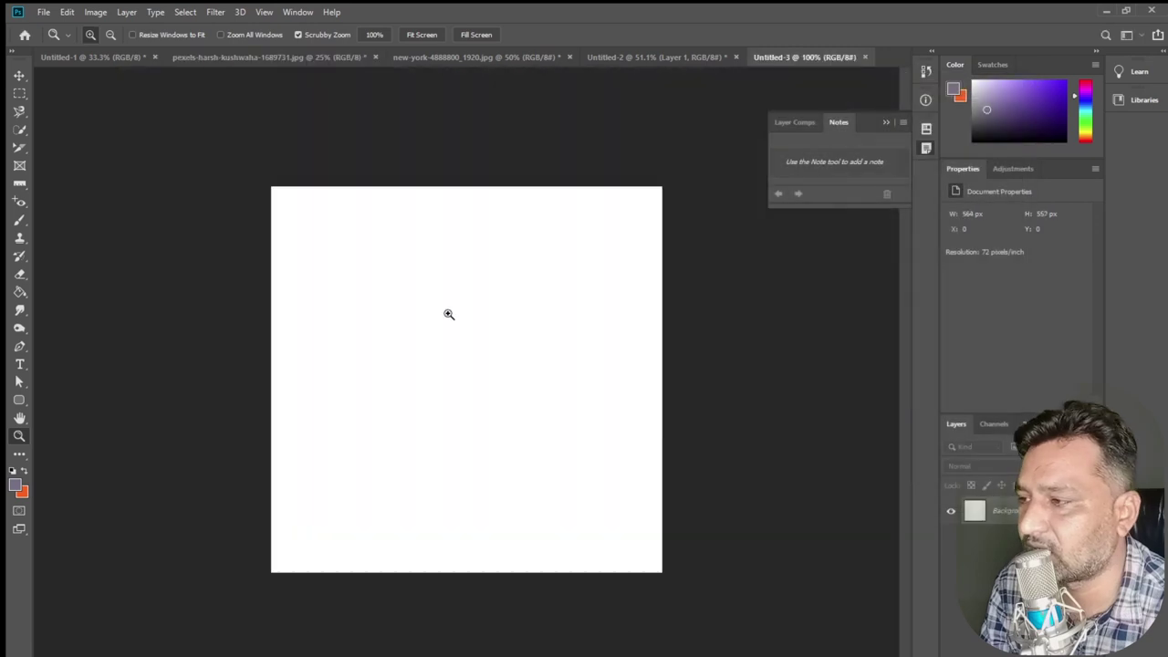
pyautogui.hotkey('ctrl', 'v')
pyautogui.click(448, 313)
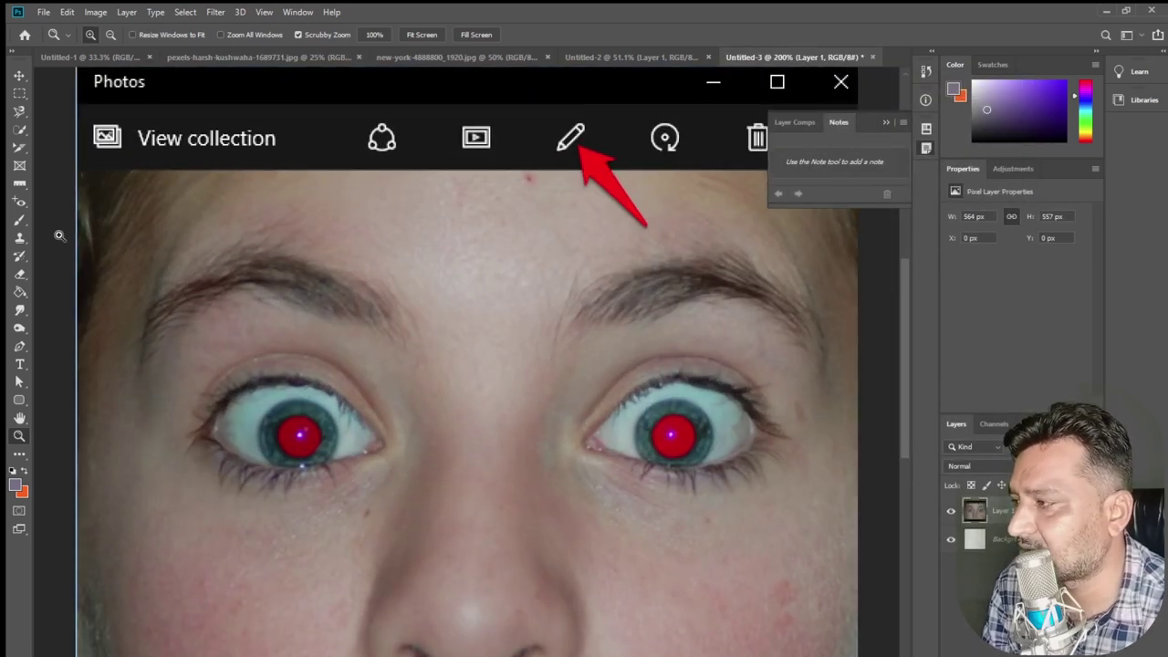
# - Use the Red Eye Tool on both pupils, then view the photo at fit and 100%
pyautogui.moveTo(19, 202); pyautogui.dragTo(86, 256)
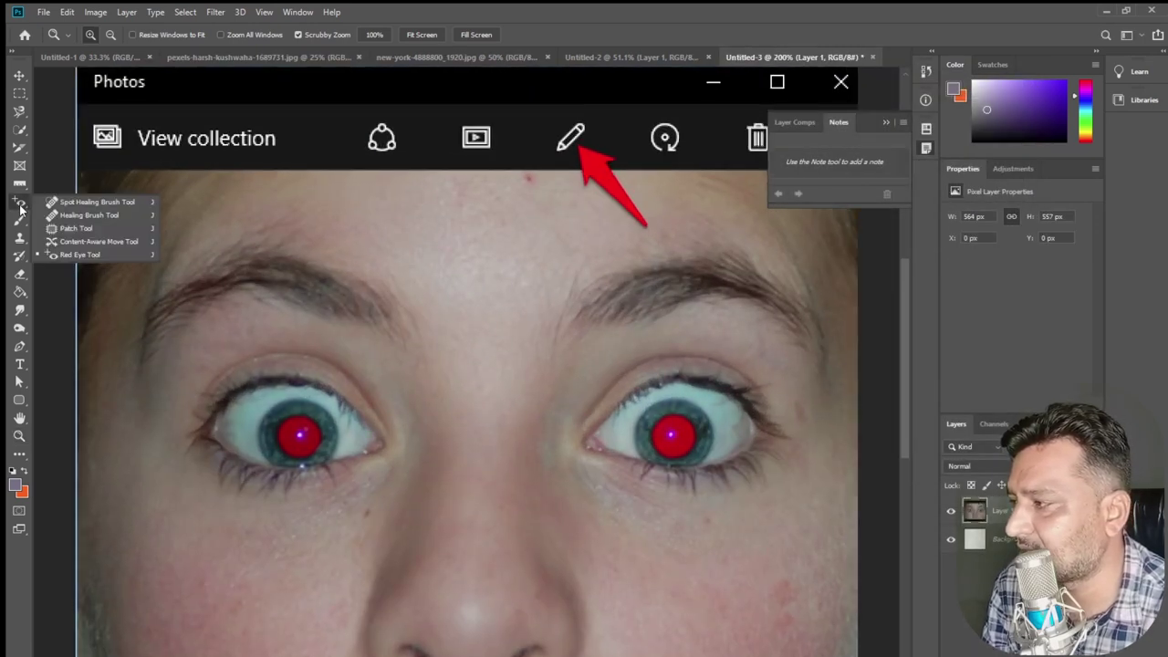
pyautogui.click(299, 436)
pyautogui.click(671, 436)
pyautogui.press('z')
pyautogui.rightClick(647, 406)
pyautogui.click(709, 429)
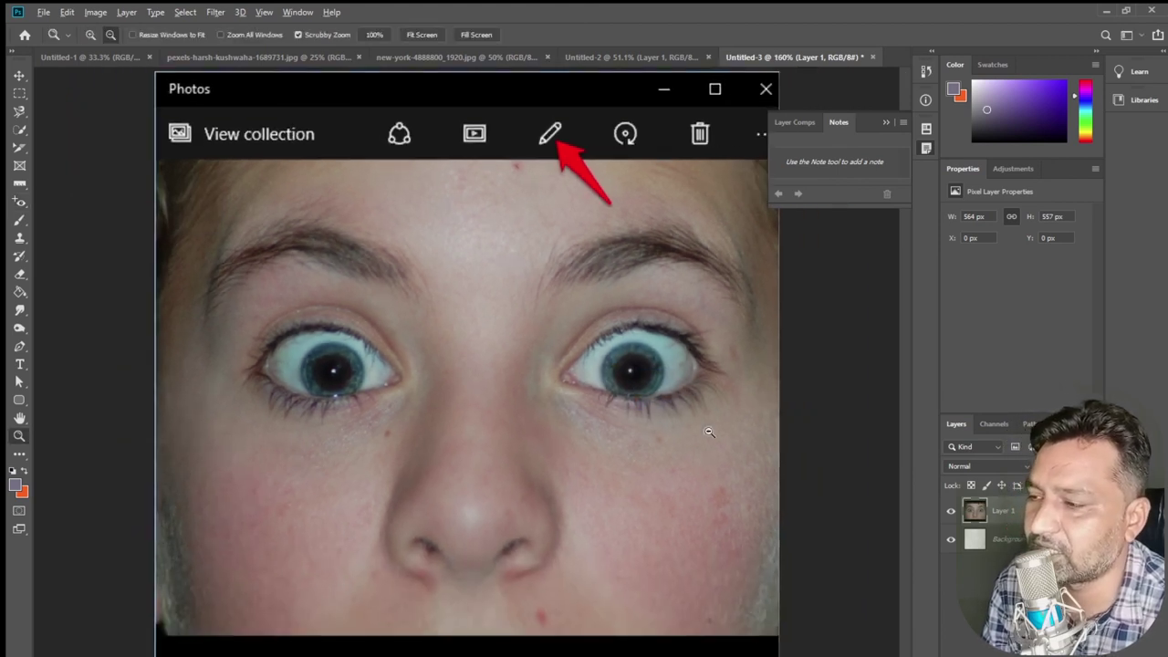
pyautogui.keyDown('alt'); pyautogui.click(709, 432); pyautogui.keyUp('alt')
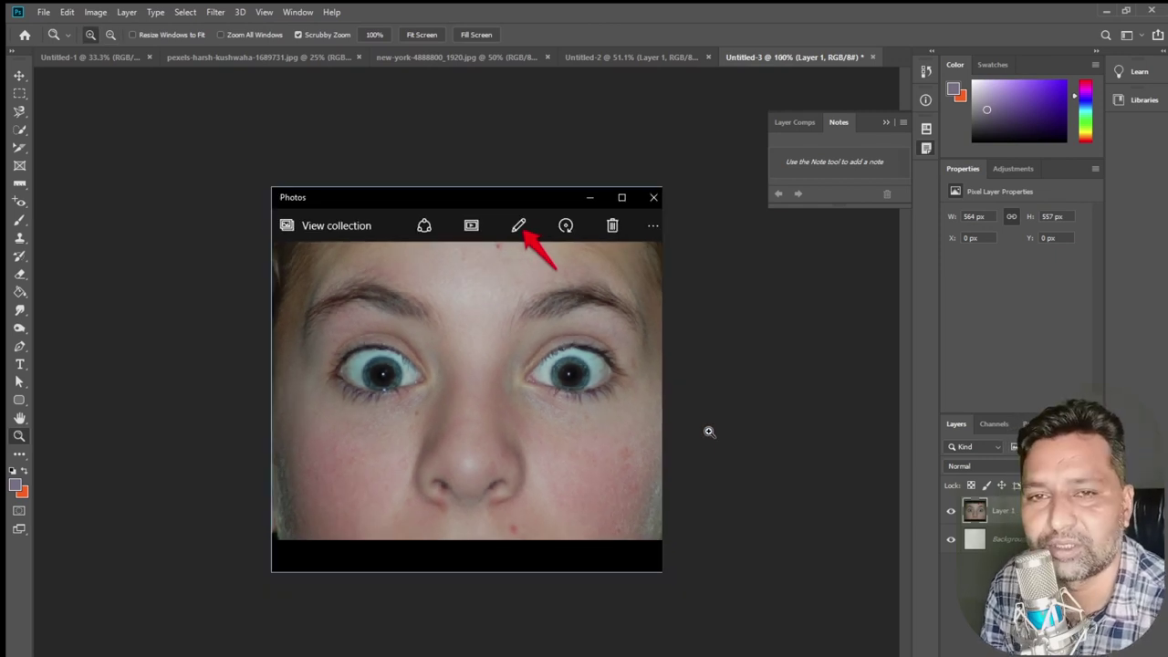
pyautogui.click(21, 220)
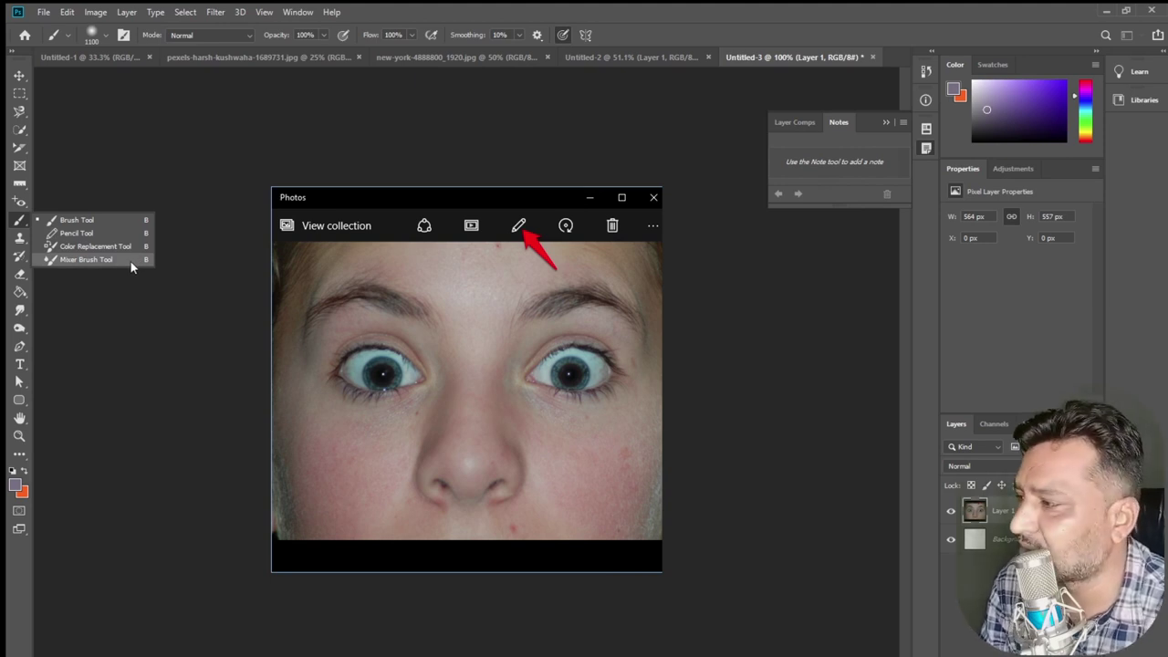
# - Choose the regular Brush Tool and reduce its size with [
pyautogui.click(107, 220)
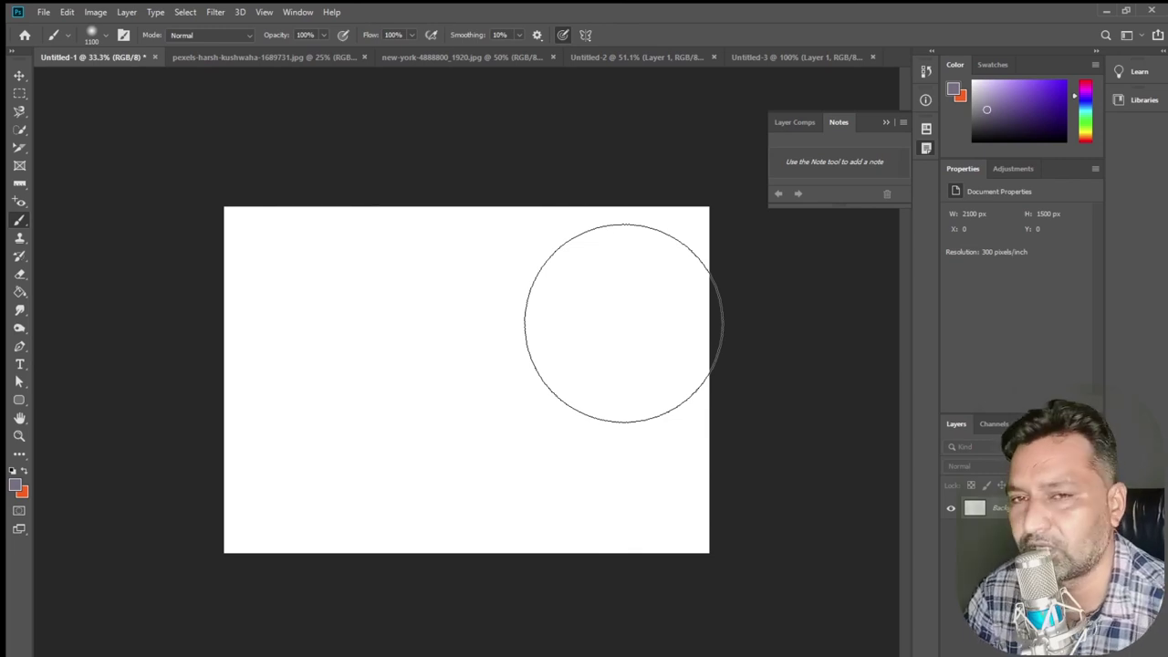
pyautogui.press('[')
pyautogui.press('[')
pyautogui.press('[')
pyautogui.press('[')
pyautogui.press('[')
pyautogui.press('[')
pyautogui.press('[')
pyautogui.press('[')
pyautogui.press('[')
pyautogui.press('[')
pyautogui.press('[')
pyautogui.press('[')
pyautogui.press('[')
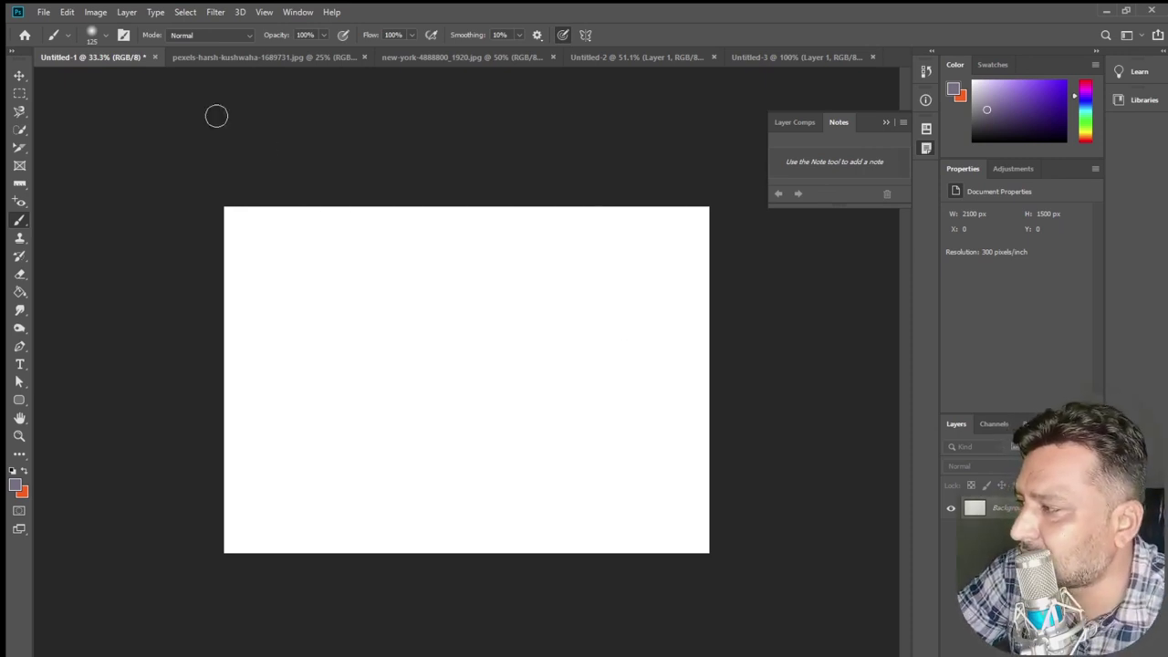
# - Set brush hardness to 100 and paint a hard-edged dot on the canvas
pyautogui.rightClick(20, 219)
pyautogui.click(64, 219)
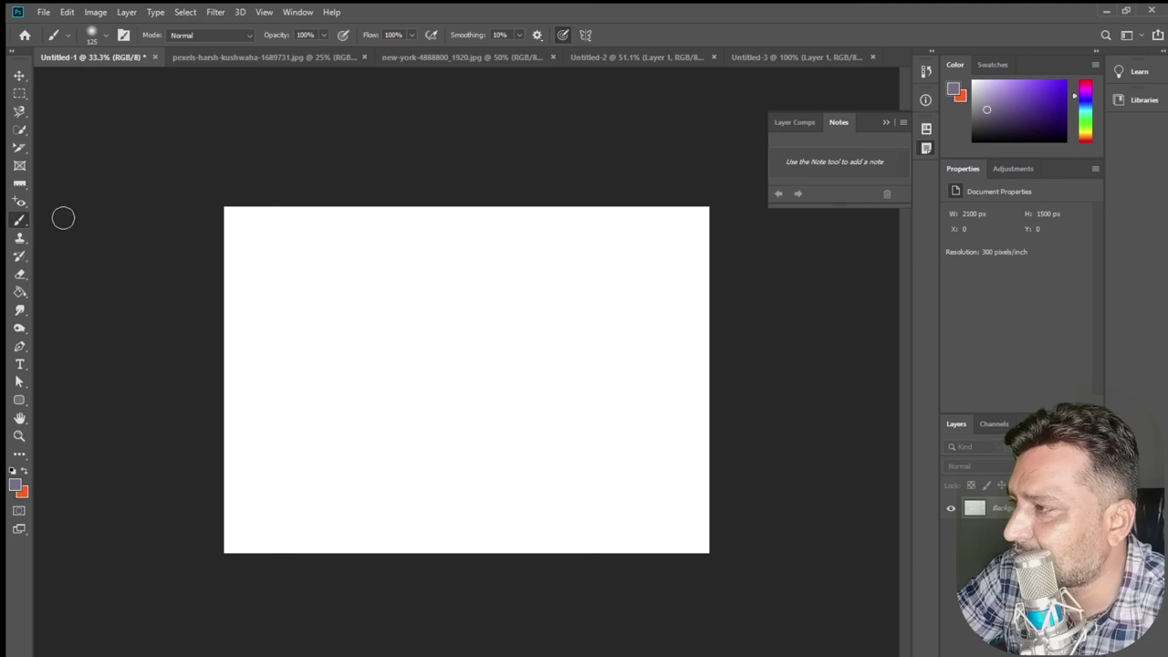
pyautogui.click(106, 38)
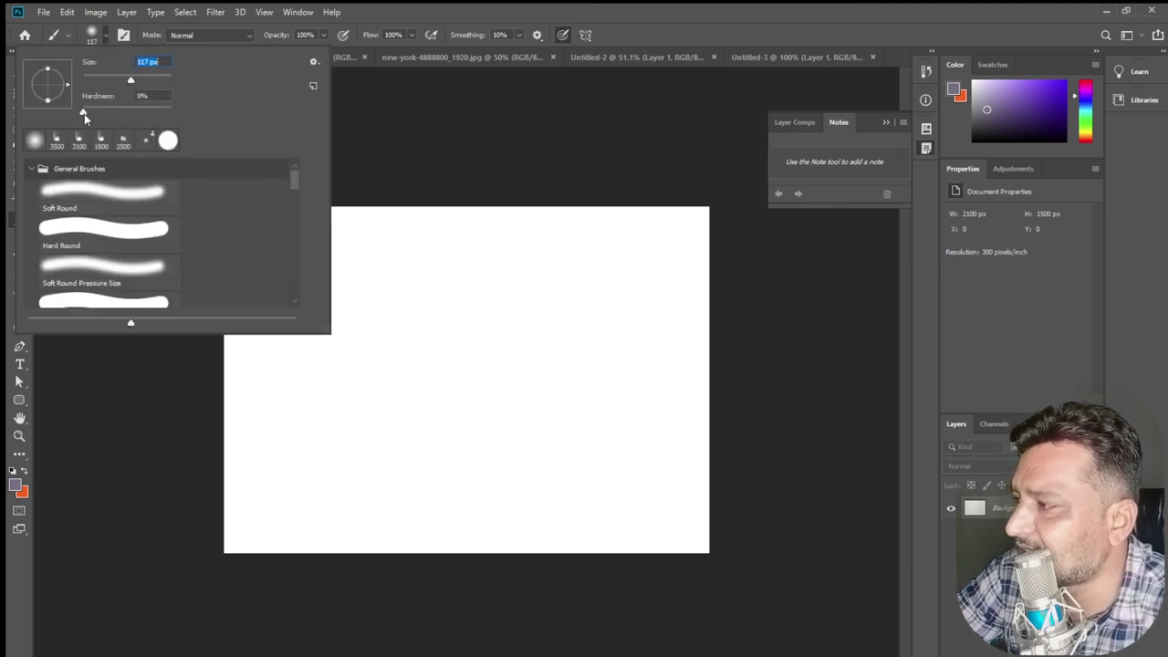
pyautogui.write('100')
pyautogui.click(488, 298)
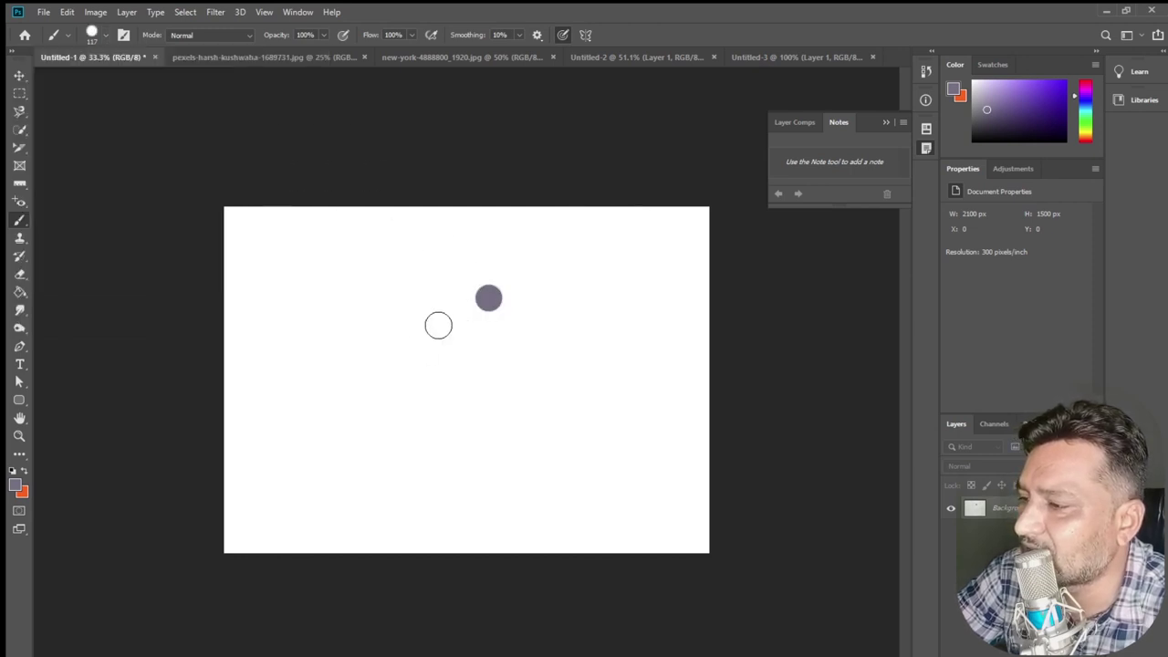
# - Zoom in, paint a soft 0%-hardness dab below the hard dot, and zoom back to 100%
pyautogui.press('z')
pyautogui.click(544, 333)
pyautogui.moveTo(543, 333)
pyautogui.mouseDown()
pyautogui.moveTo(425, 208)
pyautogui.moveTo(440, 192)
pyautogui.mouseUp()
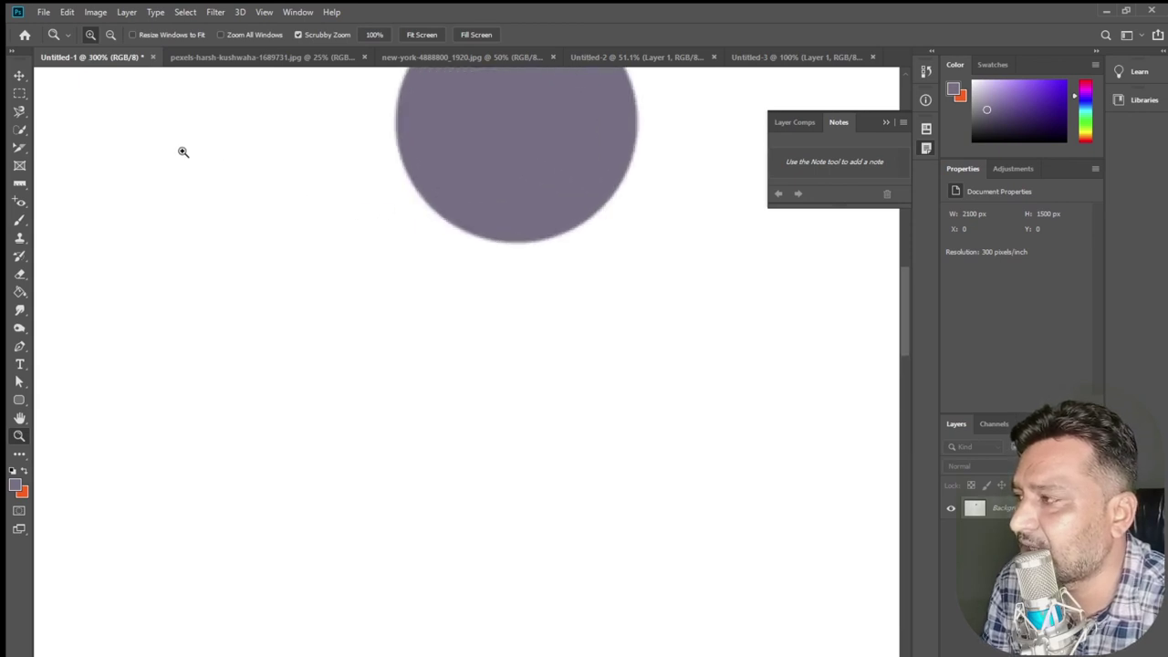
pyautogui.press('b')
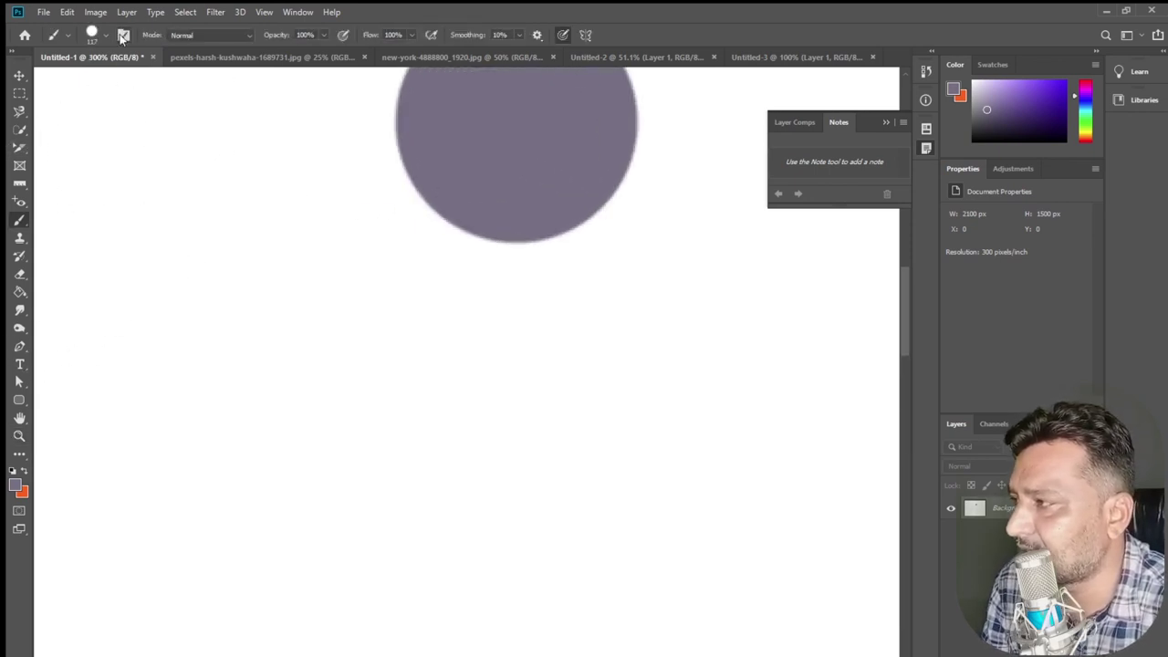
pyautogui.click(107, 34)
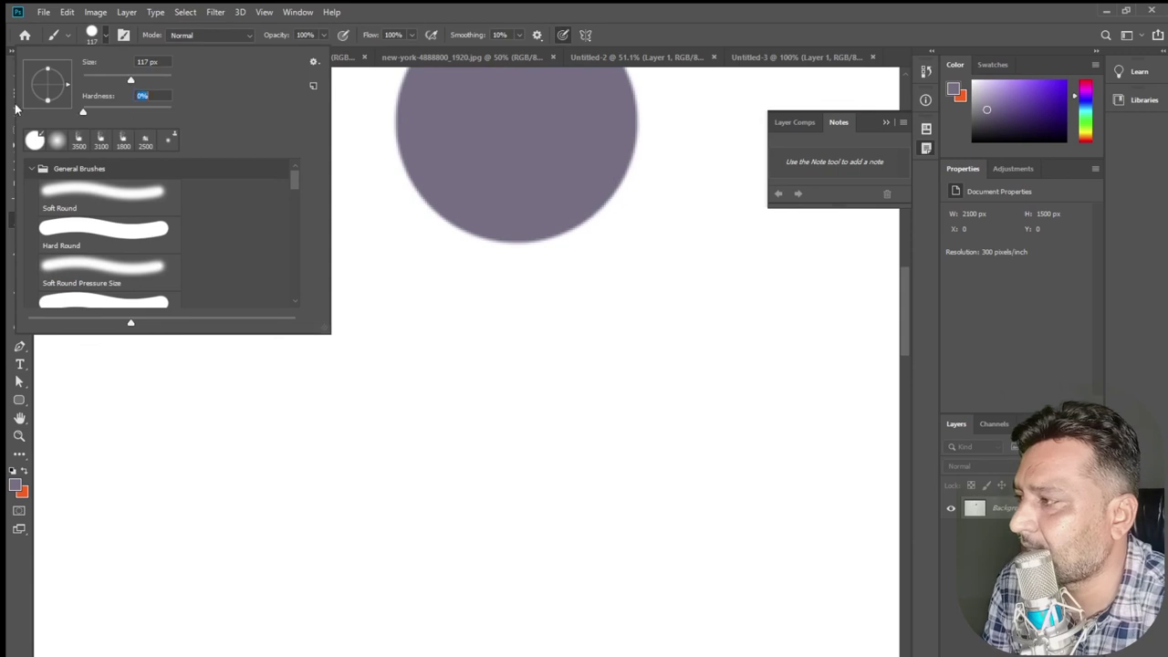
pyautogui.click(500, 404)
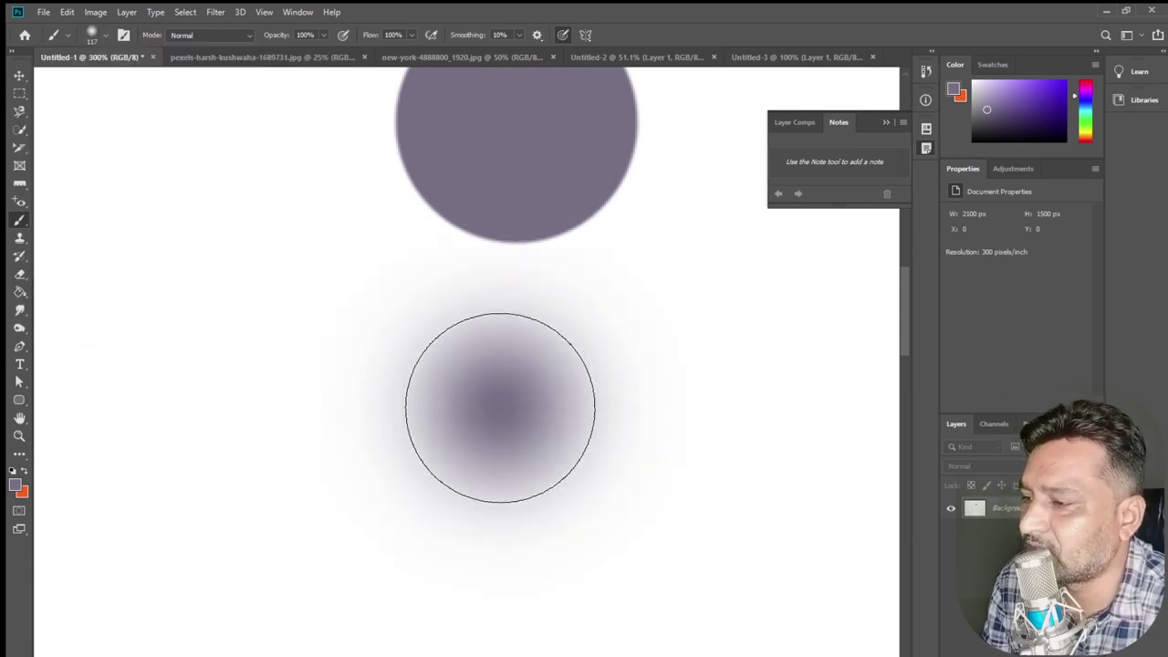
pyautogui.press('z')
pyautogui.keyDown('alt'); pyautogui.click(567, 315); pyautogui.keyUp('alt')
pyautogui.keyDown('alt'); pyautogui.click(568, 312); pyautogui.keyUp('alt')
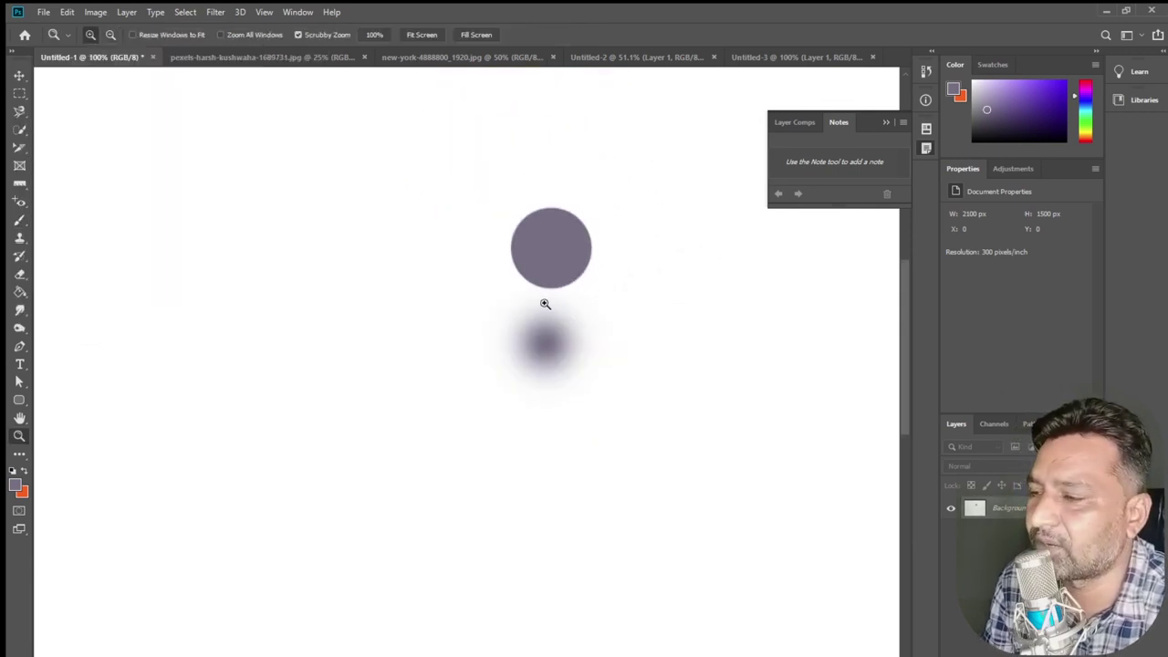
pyautogui.press('b')
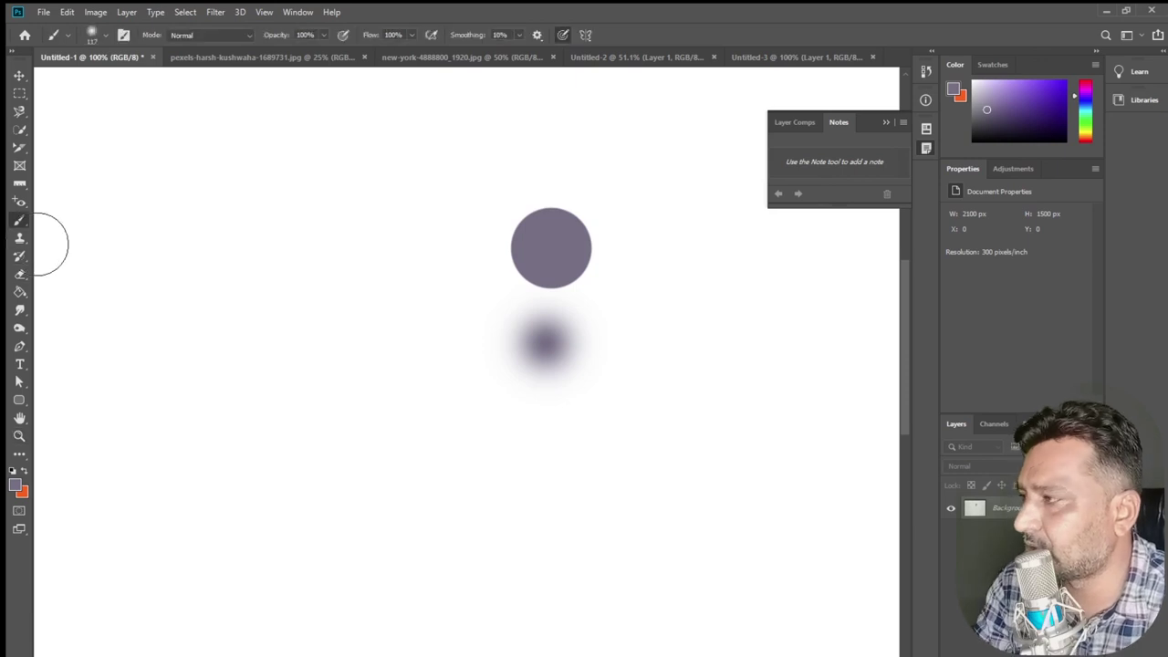
pyautogui.click(69, 37)
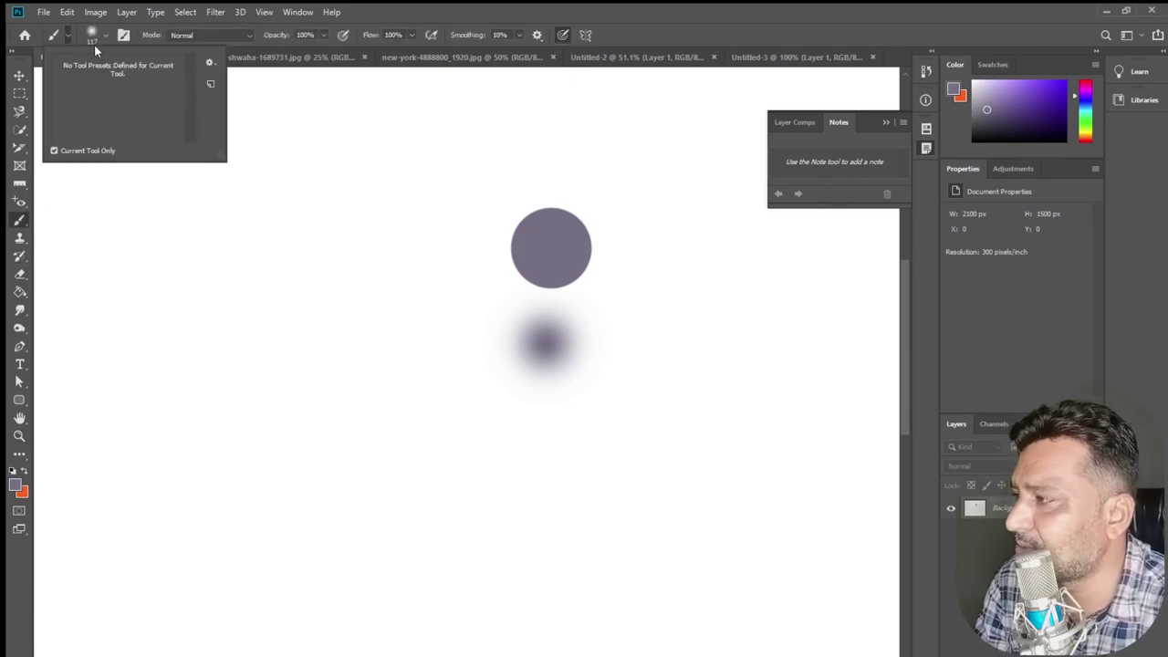
# - Paint smoky grey clouds with the cloud1 brush and zoom out to the whole canvas
pyautogui.click(103, 40)
pyautogui.moveTo(294, 179); pyautogui.dragTo(302, 299)
pyautogui.click(117, 250)
pyautogui.moveTo(457, 447)
pyautogui.mouseDown()
pyautogui.moveTo(438, 410)
pyautogui.moveTo(464, 429)
pyautogui.mouseUp()
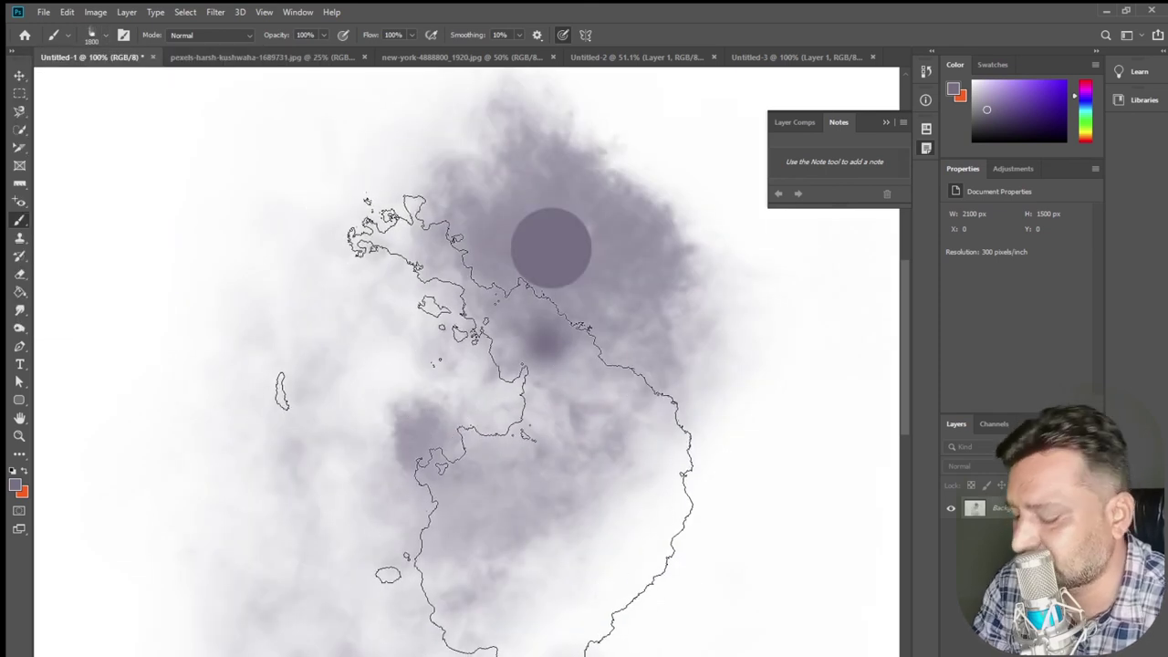
pyautogui.hotkey('ctrl', '-')
pyautogui.hotkey('ctrl', '-')
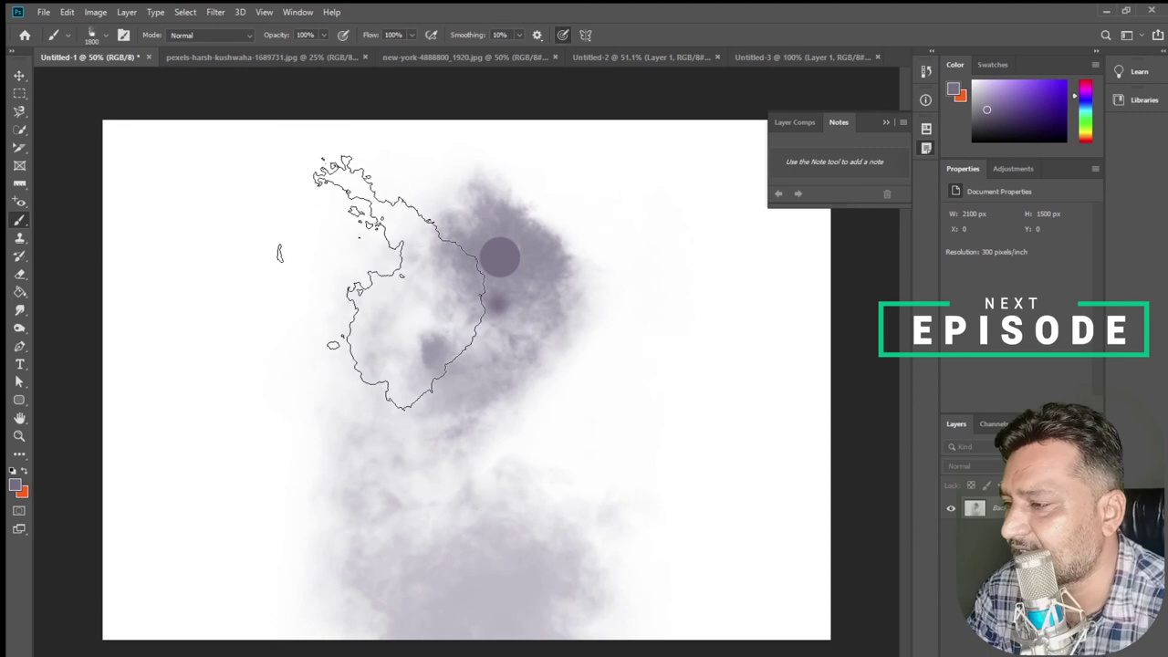
# - Paint a large solid circle with the General Brushes Hard Round Pressure Opacity and Flow brush
pyautogui.click(105, 36)
pyautogui.scroll(2, 134, 244)
pyautogui.scroll(-2, 134, 244)
pyautogui.scroll(2, 135, 243)
pyautogui.scroll(1, 134, 243)
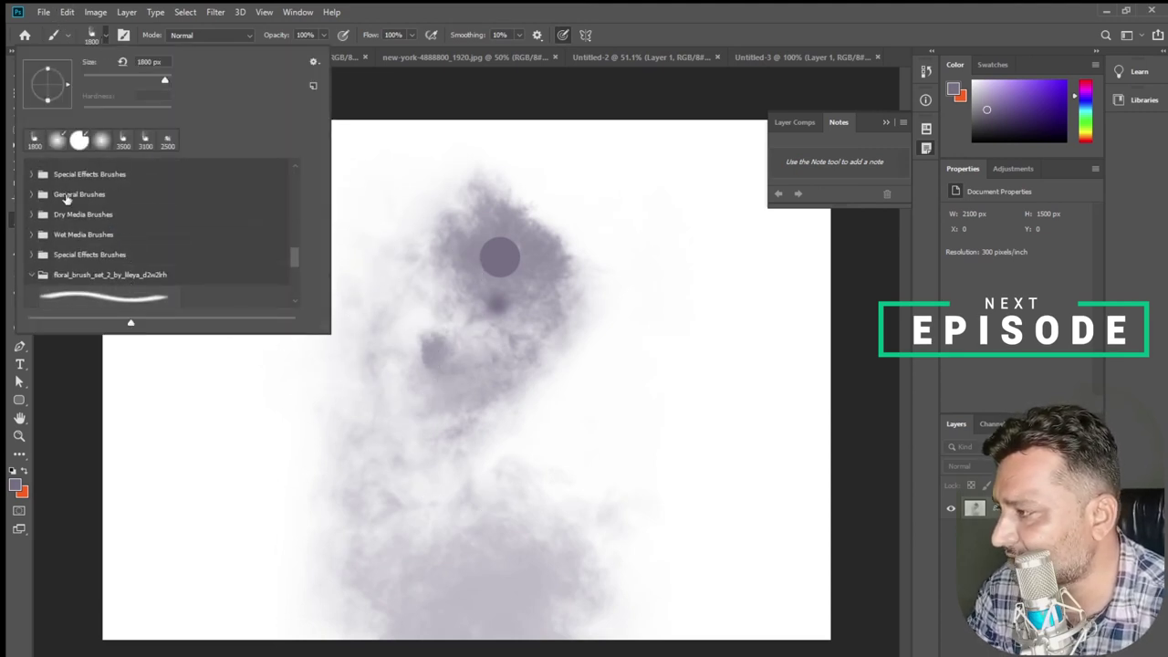
pyautogui.click(32, 194)
pyautogui.scroll(-2, 119, 239)
pyautogui.scroll(-2, 122, 240)
pyautogui.click(87, 258)
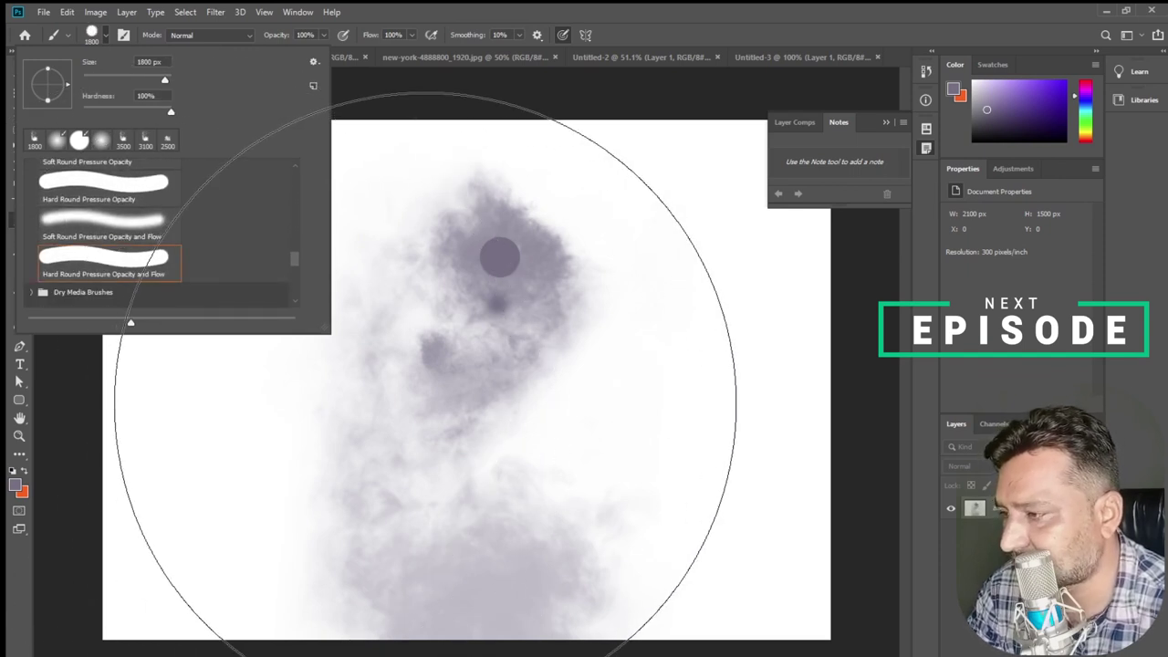
pyautogui.click(537, 365)
pyautogui.press('[')
pyautogui.press('[')
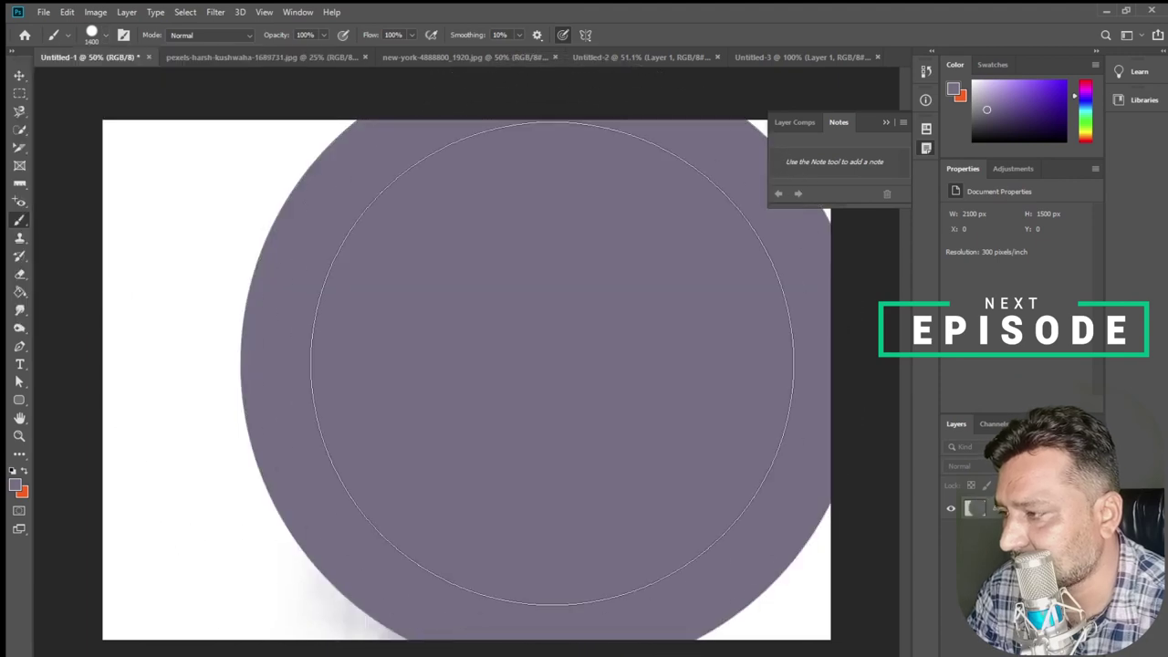